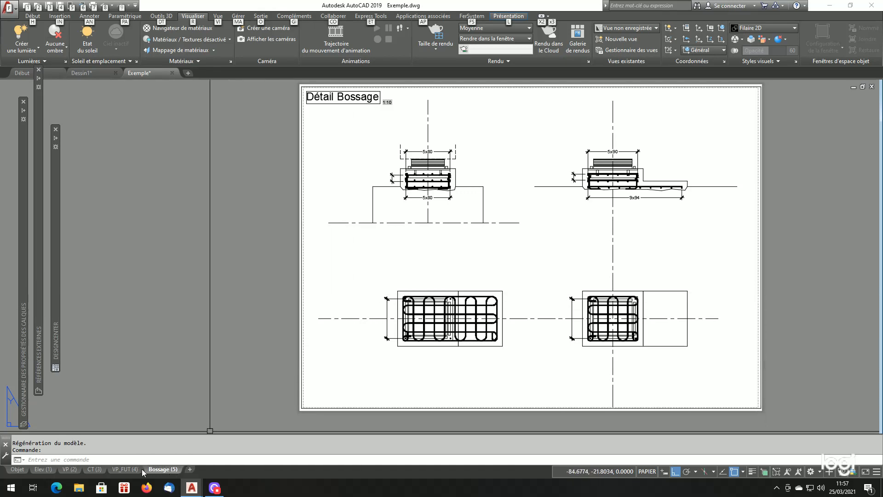
Review the VP_FUT, CT, VP and Elev layouts of the pier drawing, and return through them to the Bossage layout
mouse_move(116, 468)
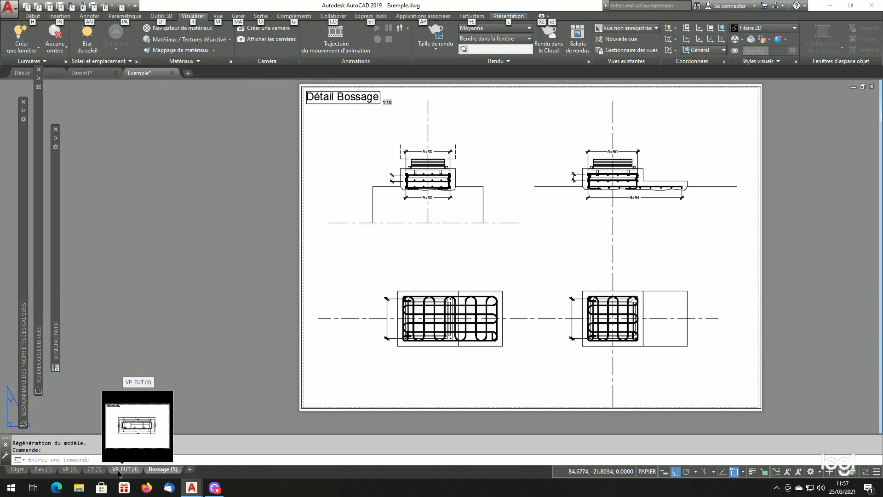
click(119, 471)
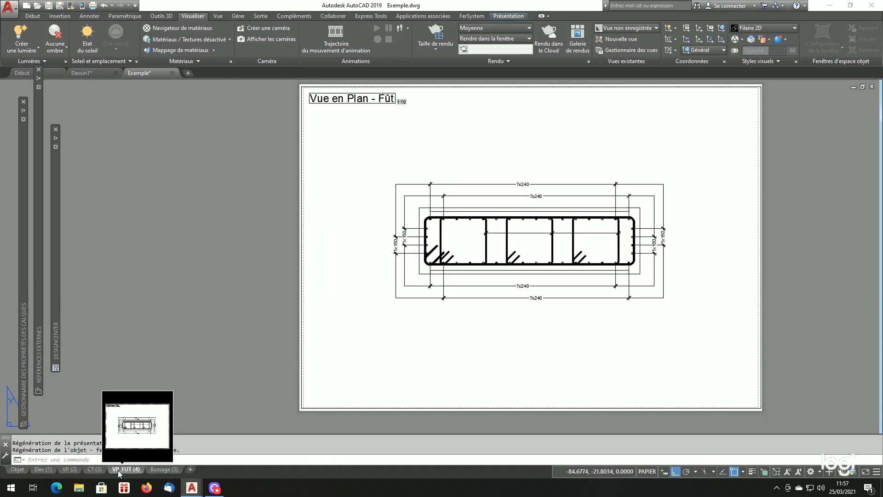
click(91, 470)
click(67, 469)
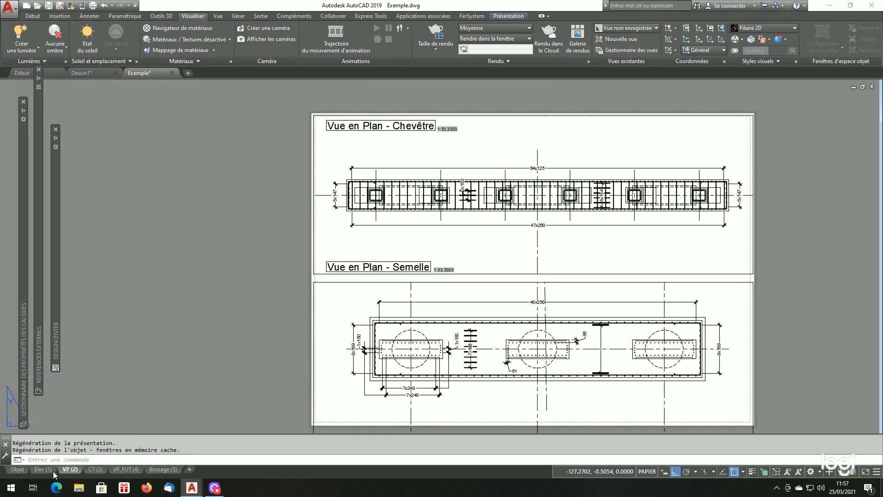
click(39, 470)
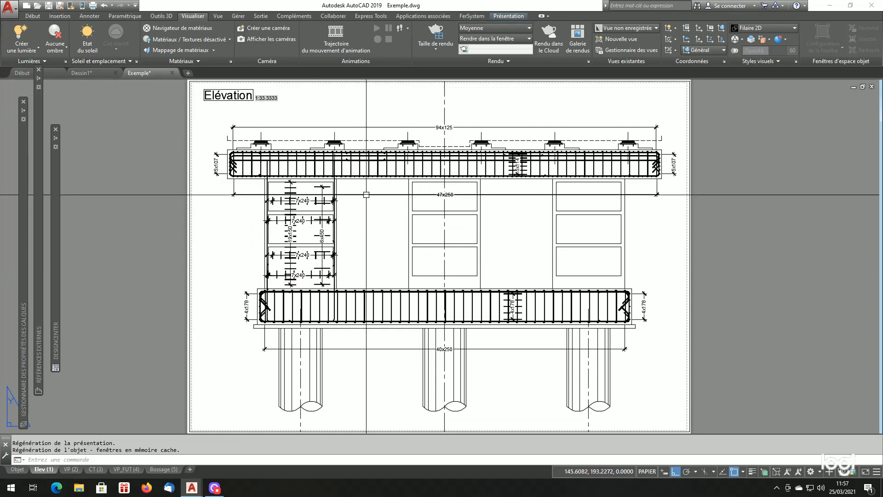
click(72, 470)
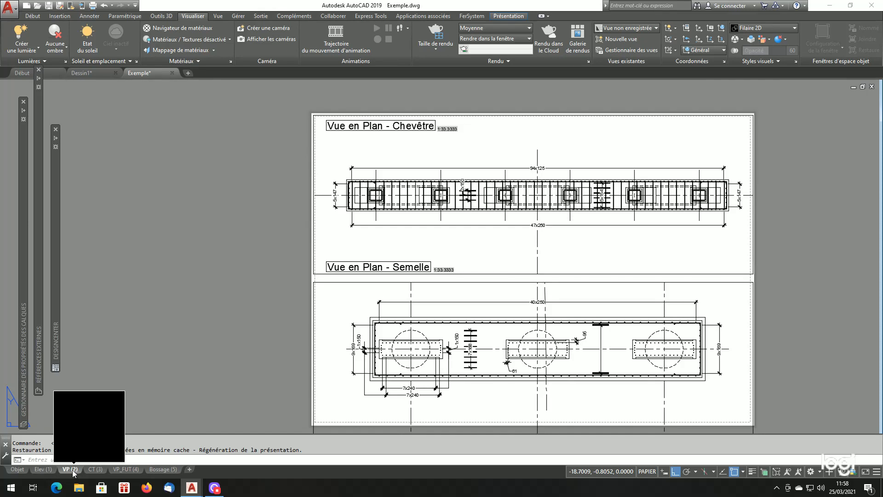
click(93, 470)
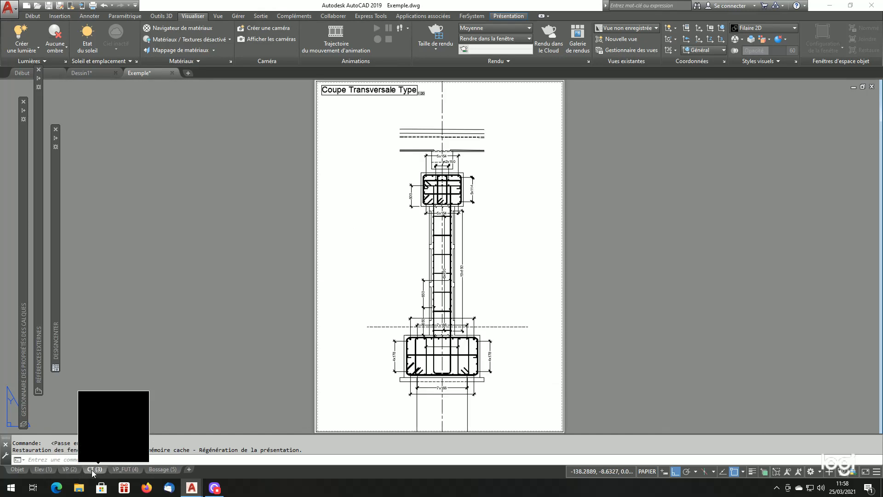
click(122, 469)
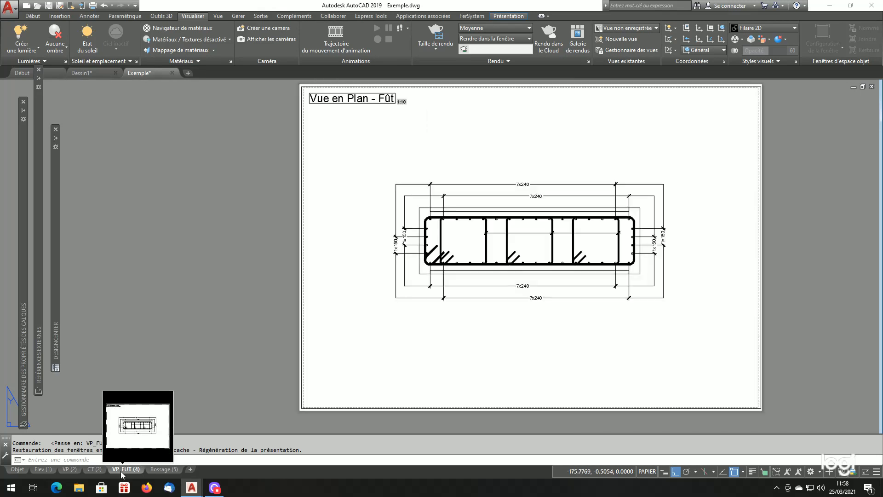
click(161, 469)
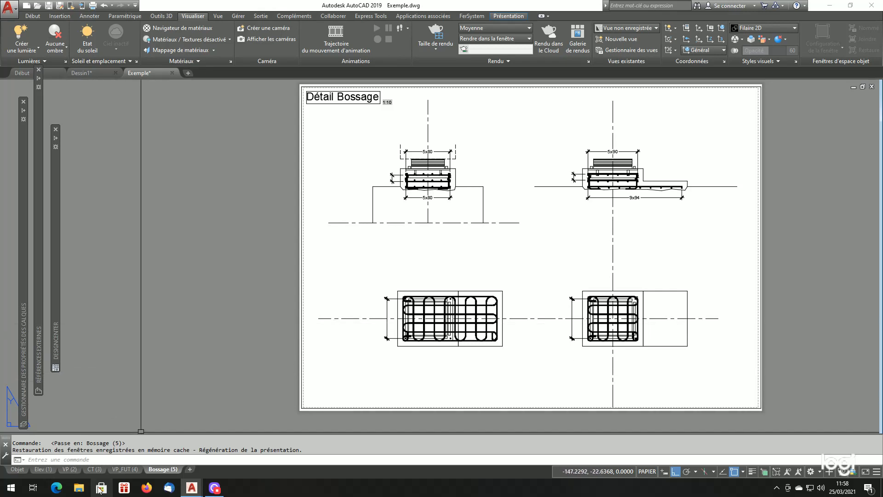
Switch from the layouts to model space, at the pier elevation and cross-section
click(21, 469)
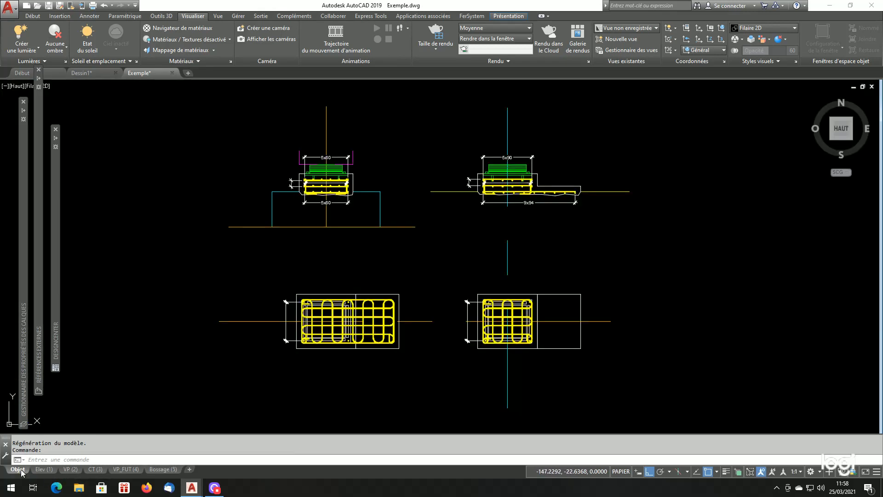
scroll(547, 248, down, 5)
scroll(547, 251, up, 5)
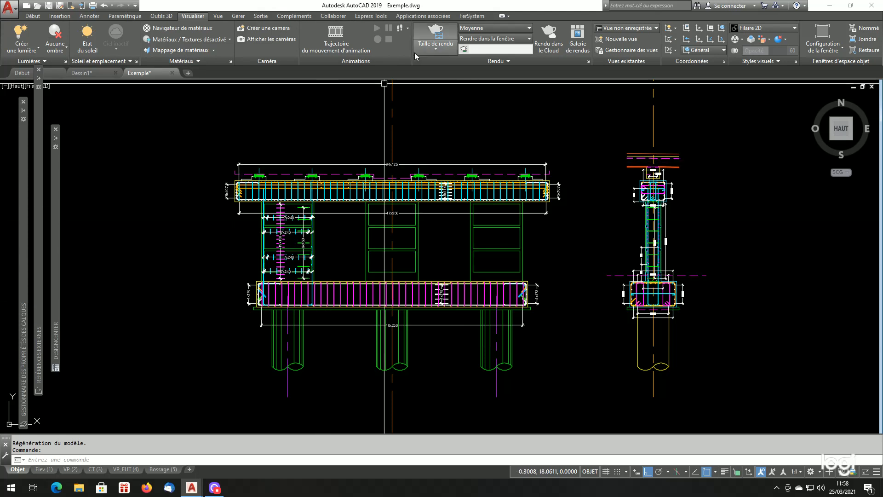
Try to run the FerSystem REPNMFER command on the drawing's quantity marks
click(478, 16)
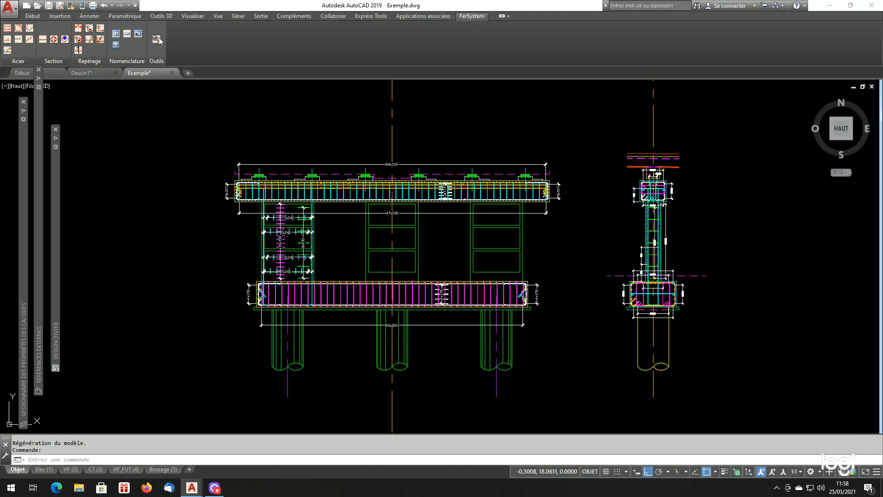
click(100, 30)
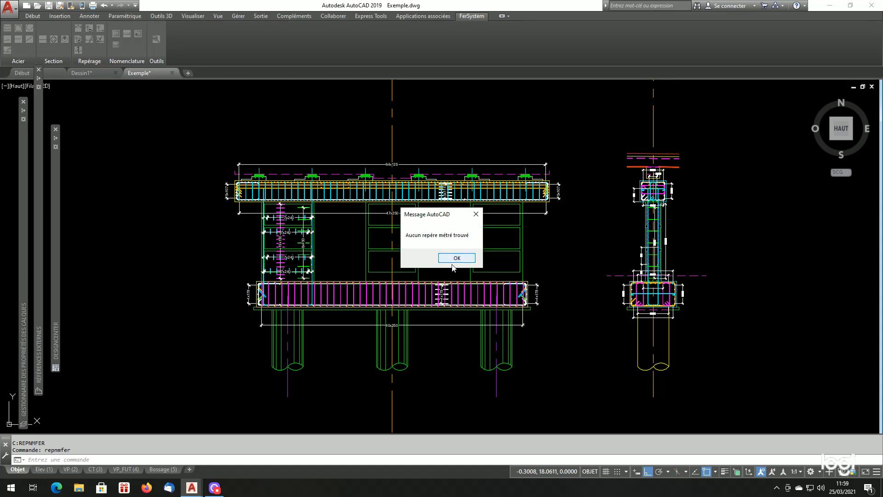
click(456, 258)
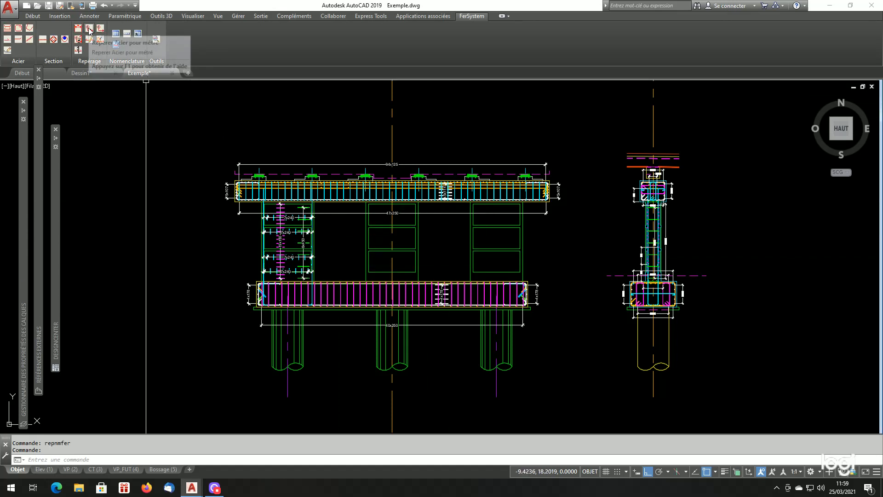
Highlight the orange outer frame bar in the footing cross-section to examine its shape, and clear the selection
scroll(489, 294, up, 8)
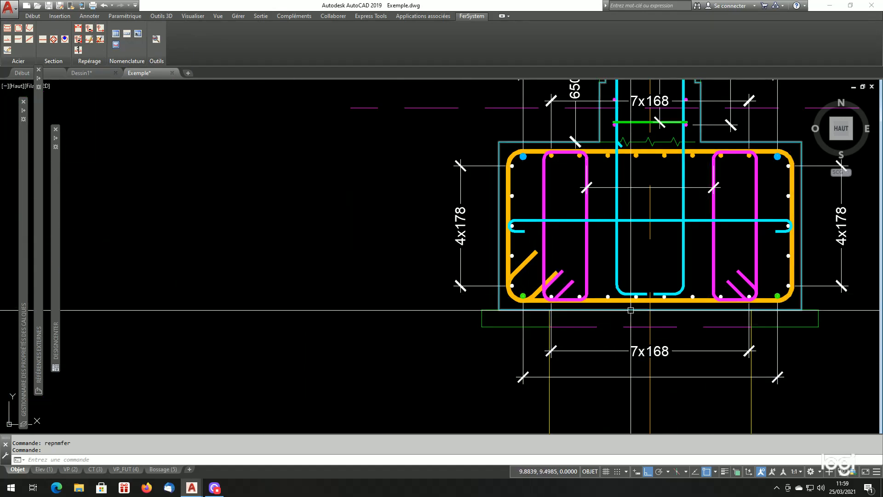
click(601, 303)
key(Escape)
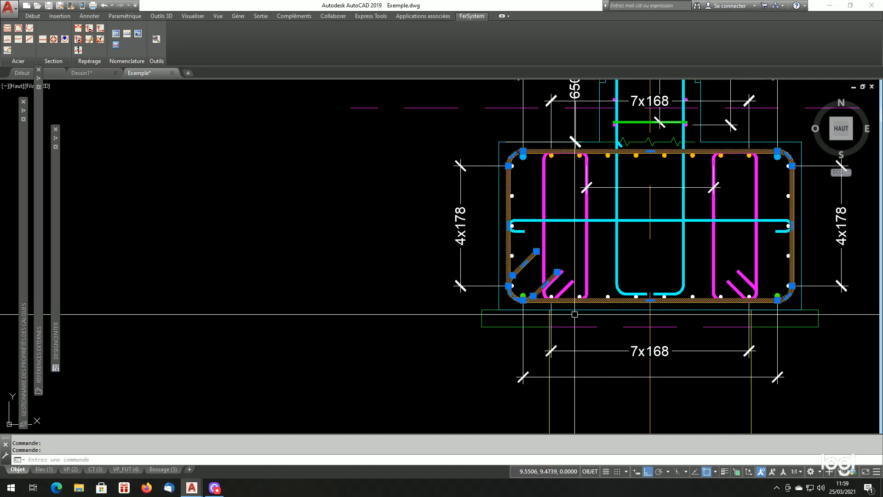
scroll(520, 263, down, 2)
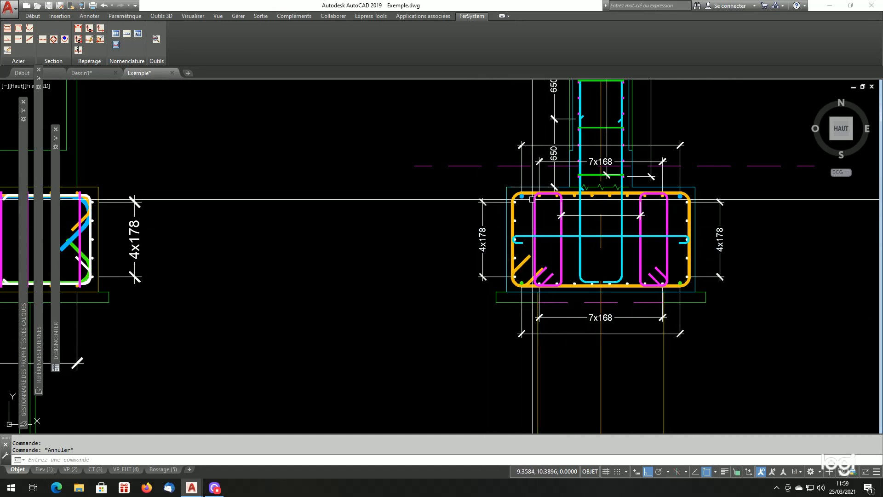
mouse_move(687, 257)
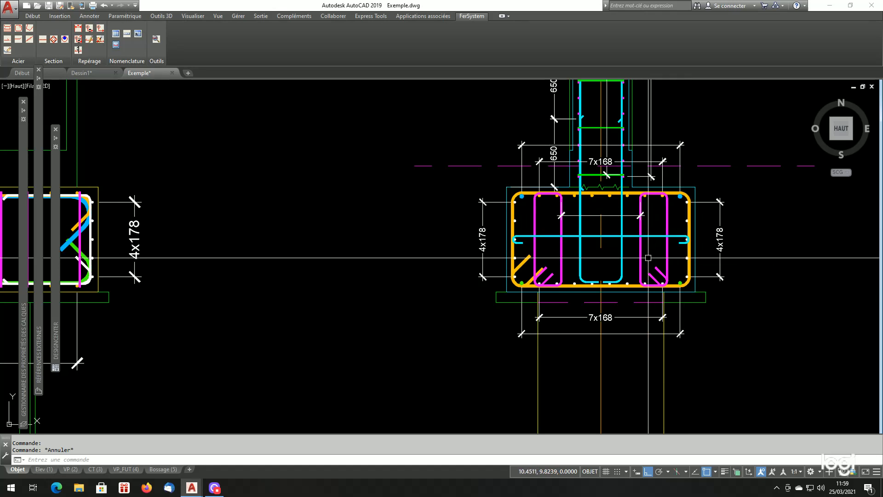
Begin a quantity mark (Repère métré) at scale 1:20 and assign the footing cross-section's orange outer frame bar to it
click(89, 28)
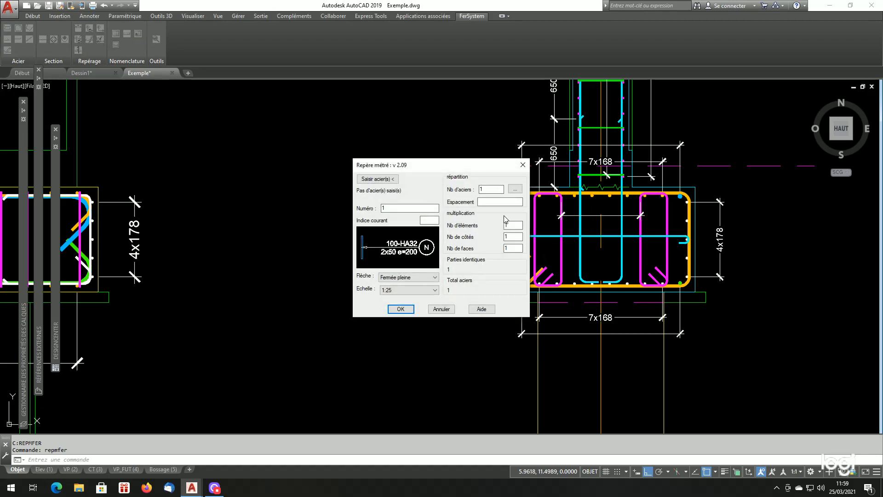
click(435, 290)
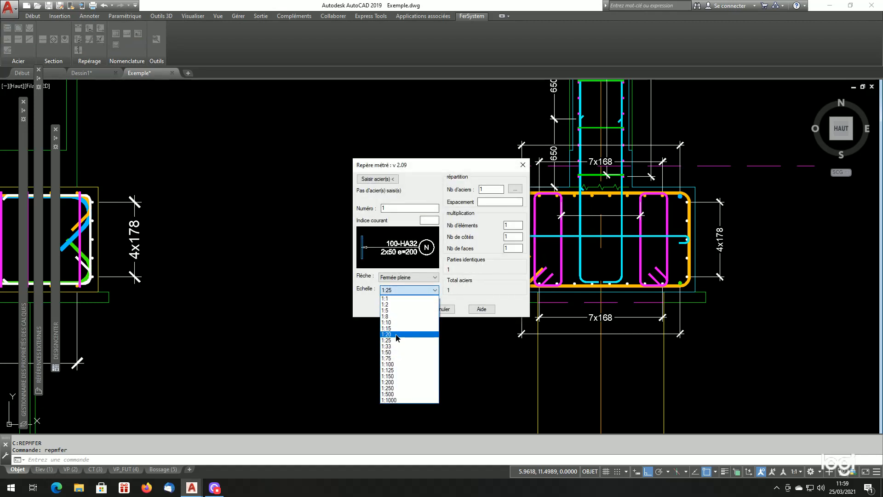
click(396, 334)
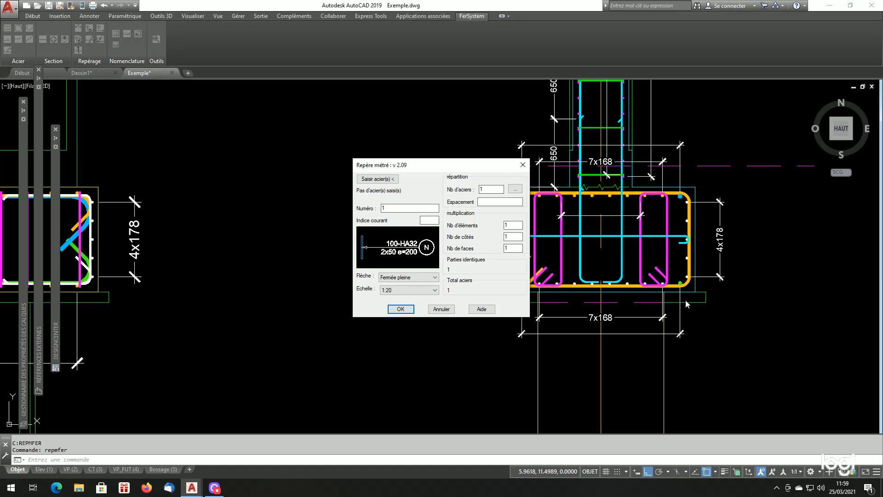
click(375, 179)
scroll(570, 288, up, 2)
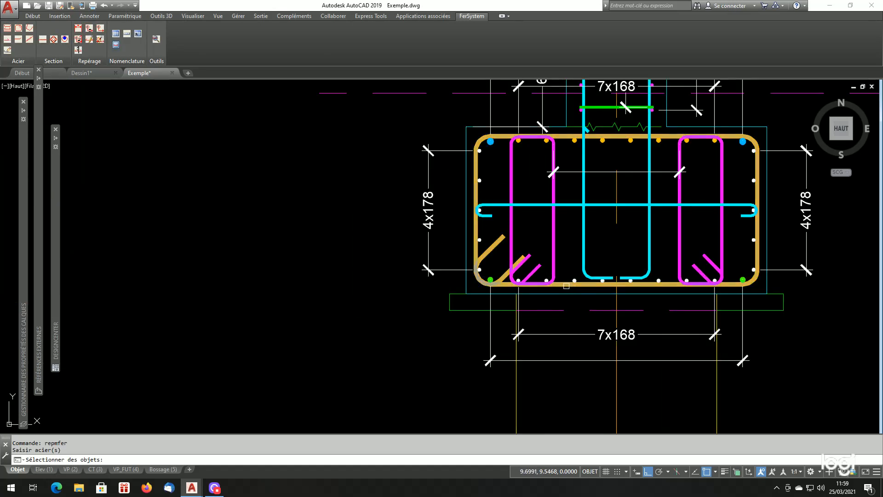
click(570, 286)
scroll(566, 295, down, 2)
key(Return)
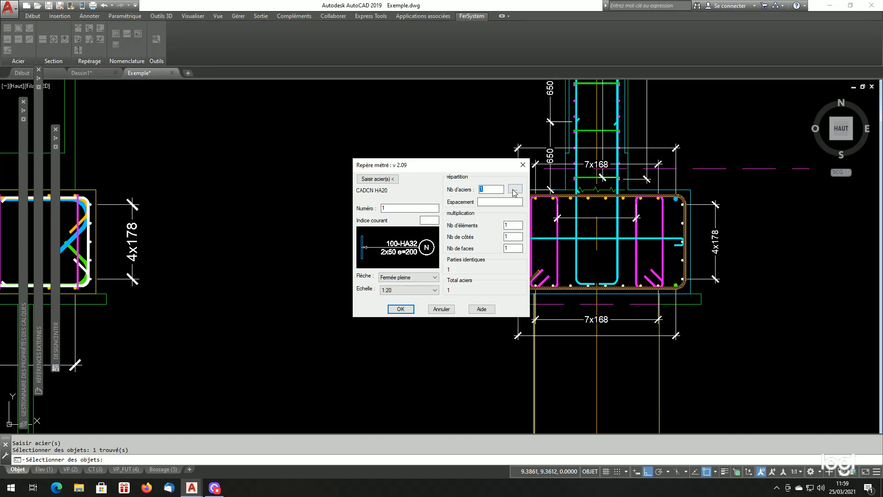
Take the mark's bar count and spacing from the 40x250 dimension below the footing in the elevation
click(514, 190)
scroll(515, 216, down, 5)
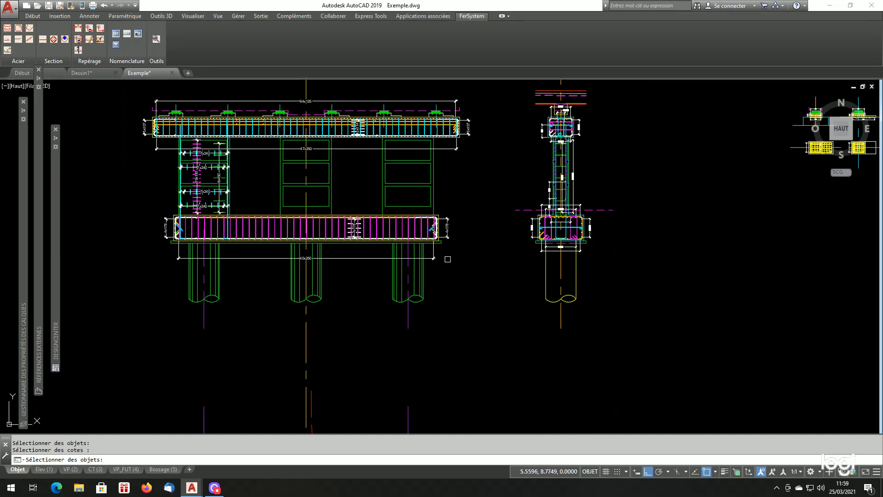
scroll(448, 259, up, 4)
scroll(411, 298, down, 4)
scroll(413, 301, up, 2)
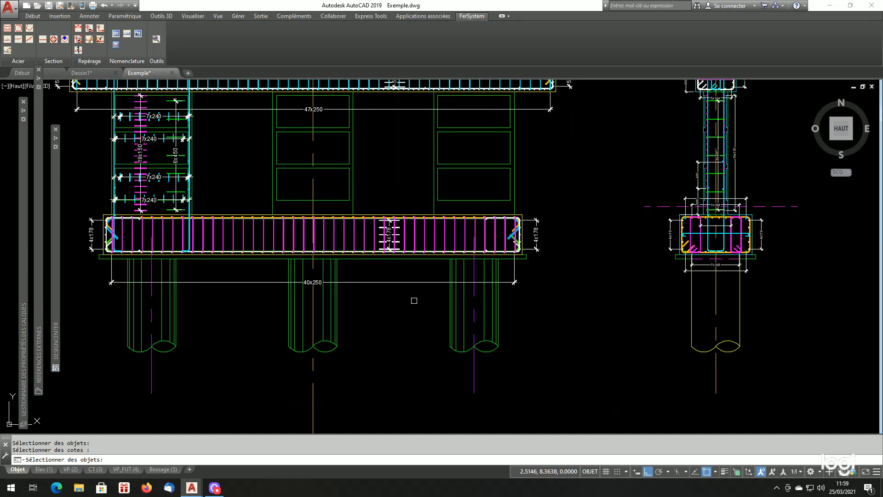
click(367, 283)
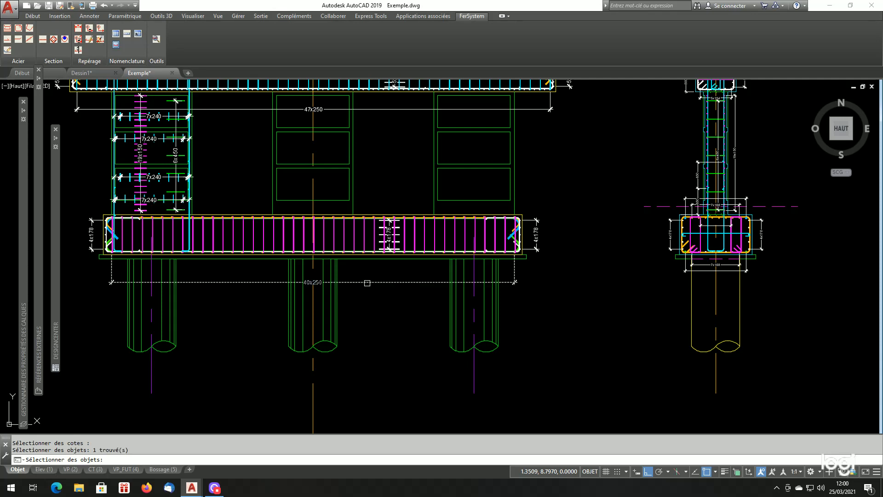
scroll(367, 283, down, 3)
scroll(353, 380, up, 3)
scroll(354, 379, up, 1)
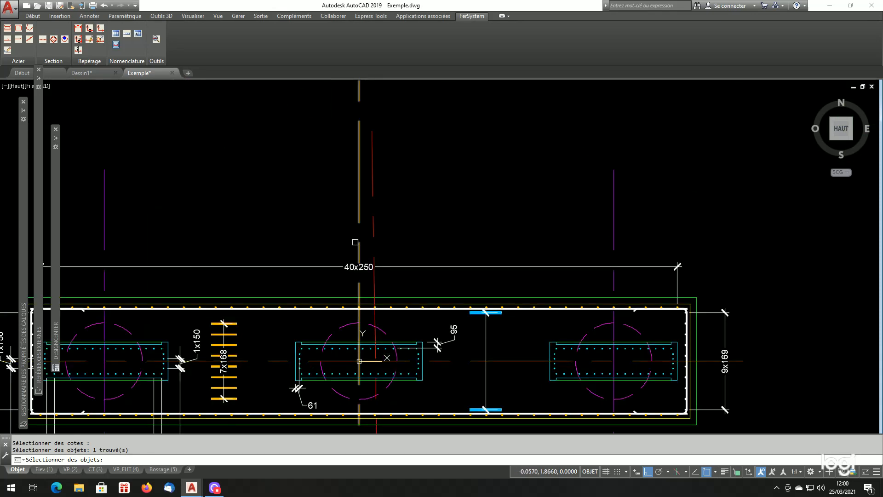
scroll(384, 280, down, 5)
scroll(414, 238, up, 2)
scroll(414, 238, up, 4)
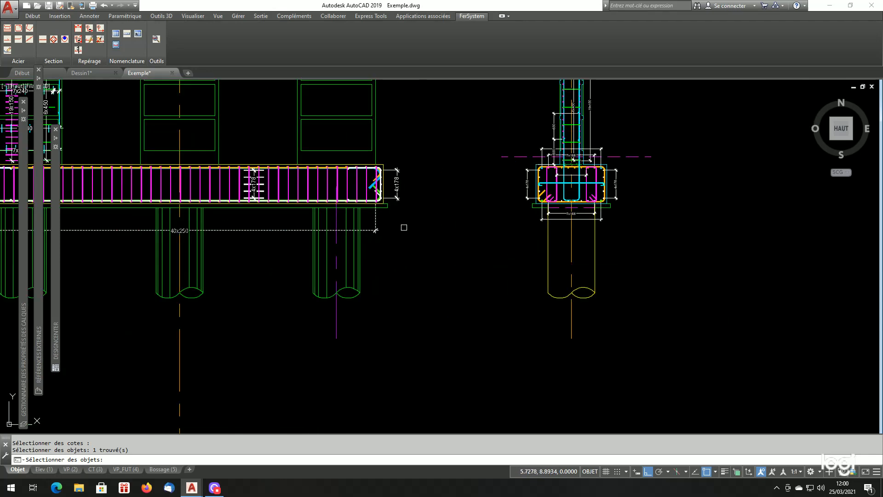
key(Return)
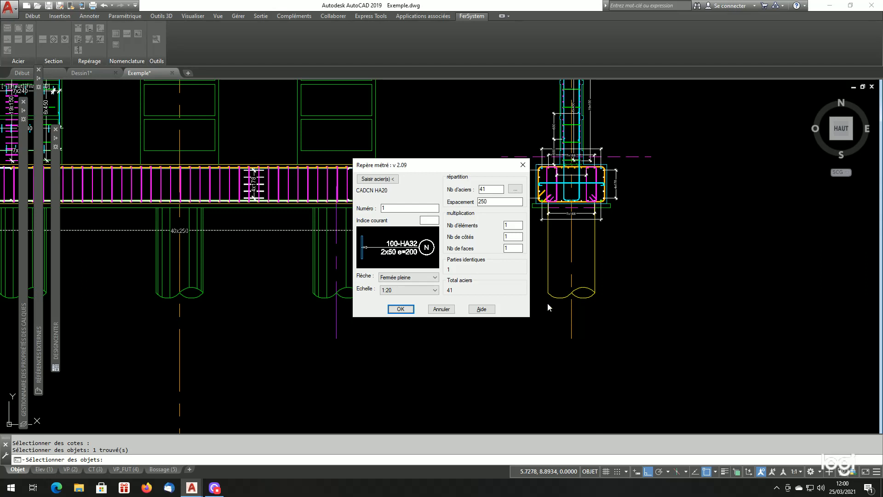
Place the mark below the footing section, arrow at the bar's selection point, leader about 0.67 straight down and label pointing left
click(400, 309)
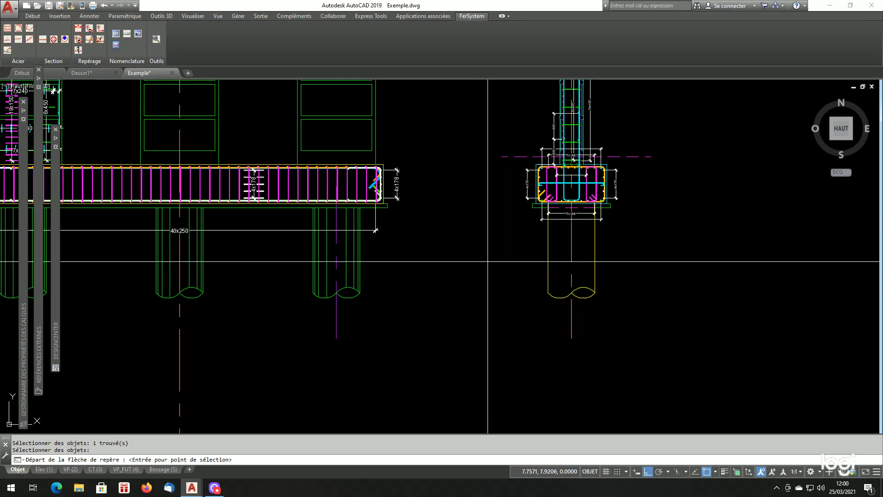
scroll(538, 207, up, 5)
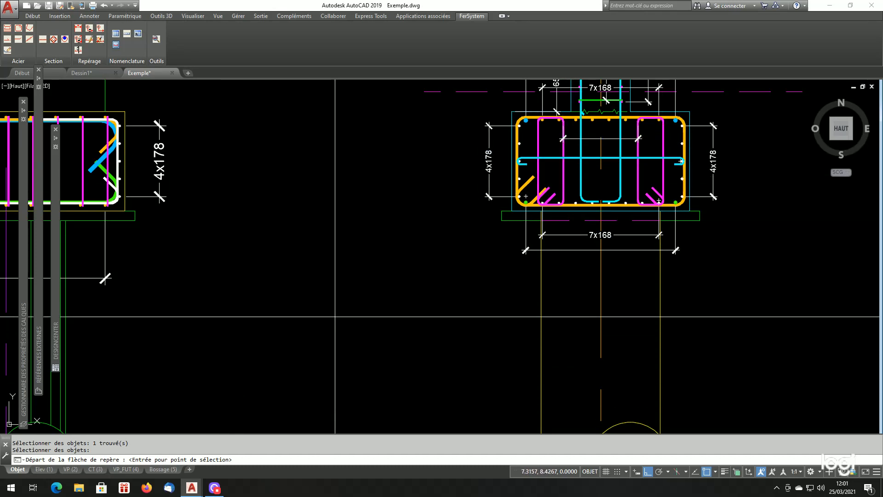
key(Return)
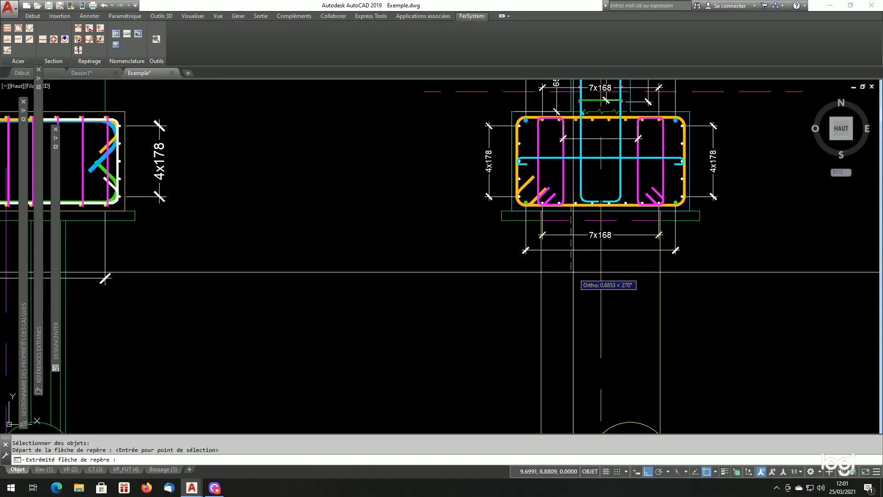
scroll(567, 280, up, 4)
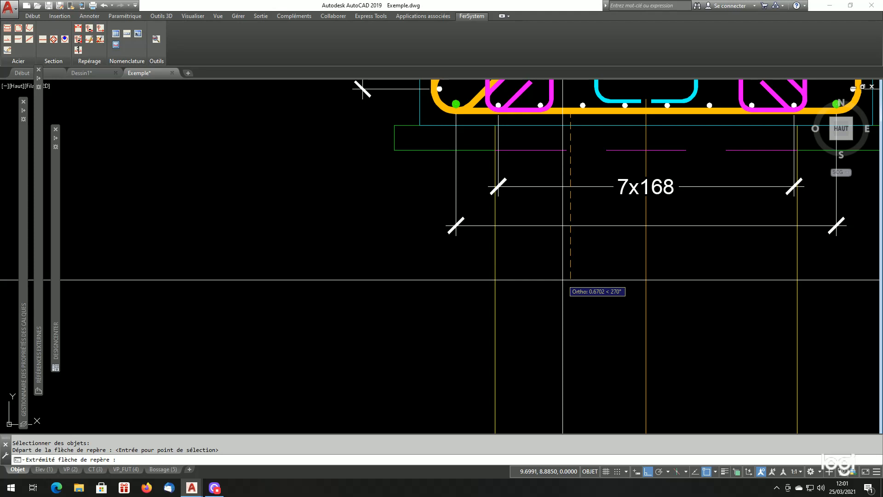
click(562, 279)
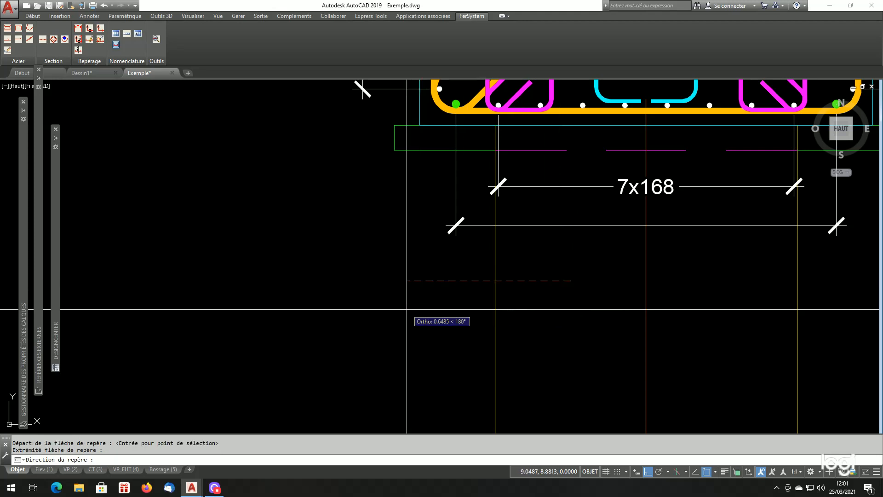
click(407, 309)
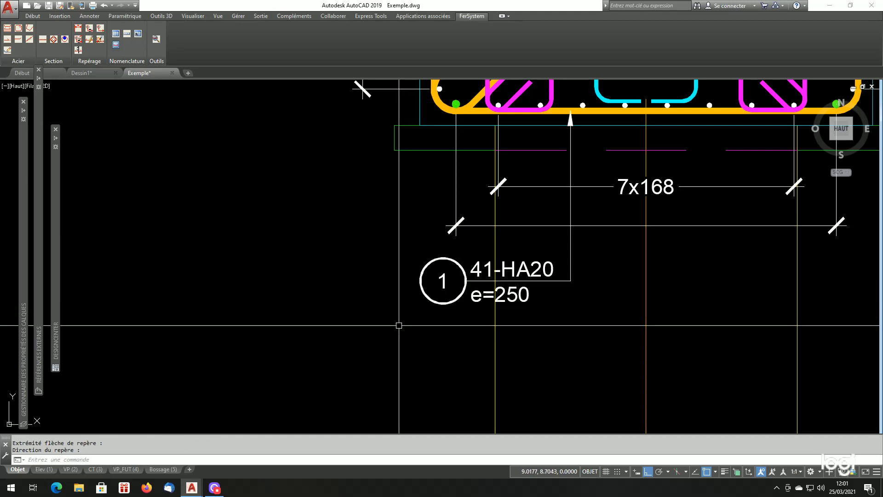
scroll(441, 331, down, 4)
scroll(491, 348, up, 4)
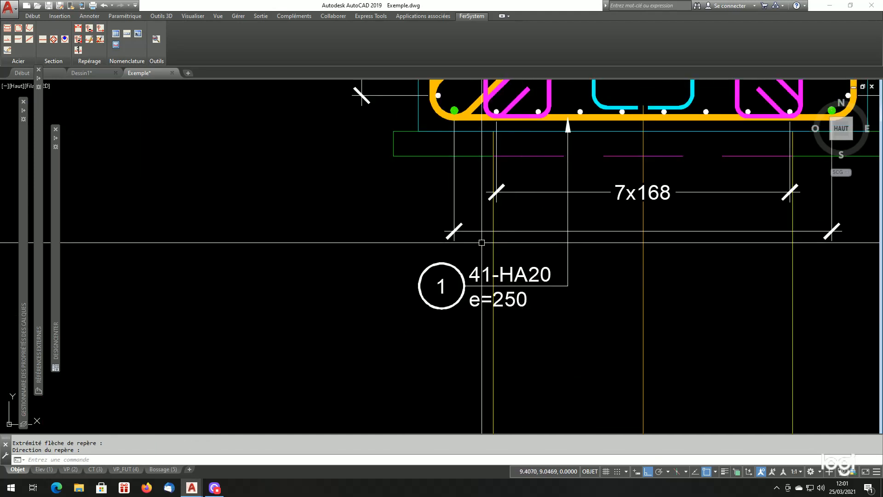
Move mark 1's circle and text horizontally left along its leader, clear of the leader's vertical part below the footing section
scroll(552, 296, up, 2)
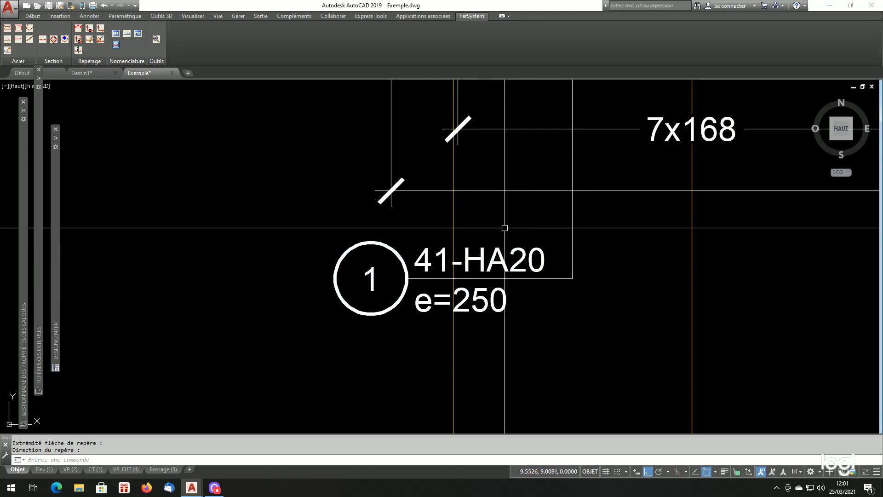
scroll(545, 281, down, 2)
scroll(545, 281, down, 2)
scroll(573, 184, up, 2)
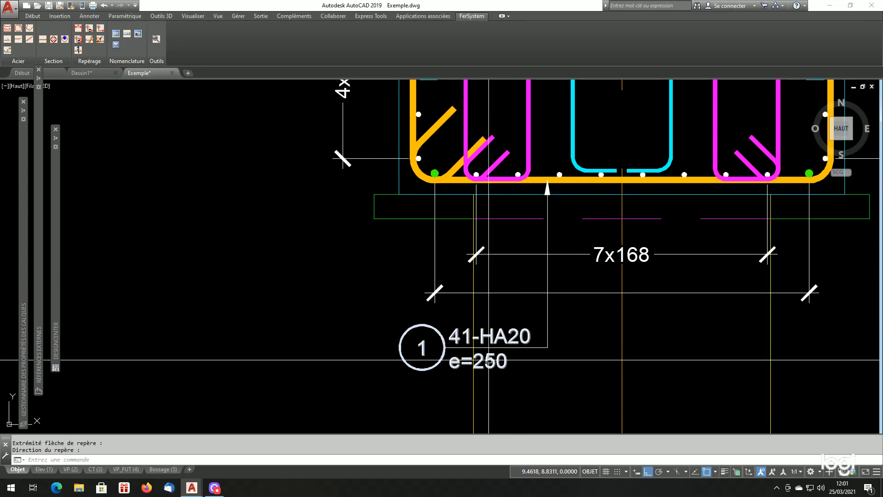
scroll(487, 326, down, 2)
scroll(454, 345, up, 2)
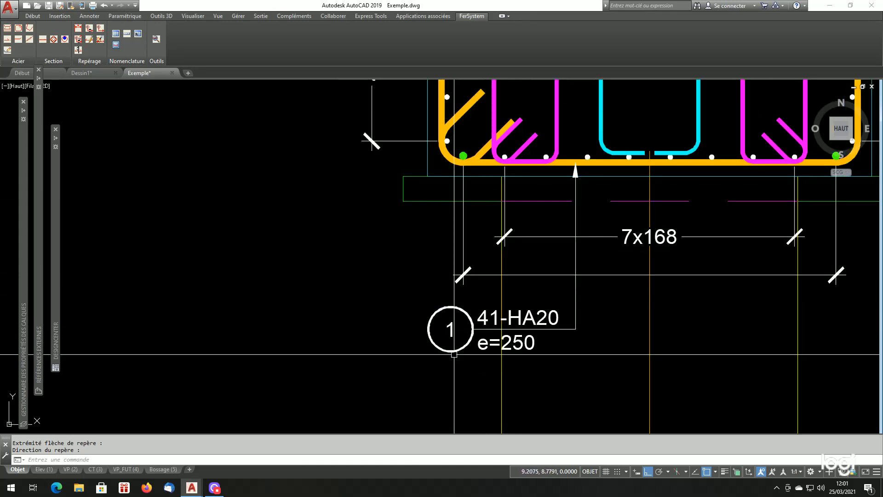
click(454, 353)
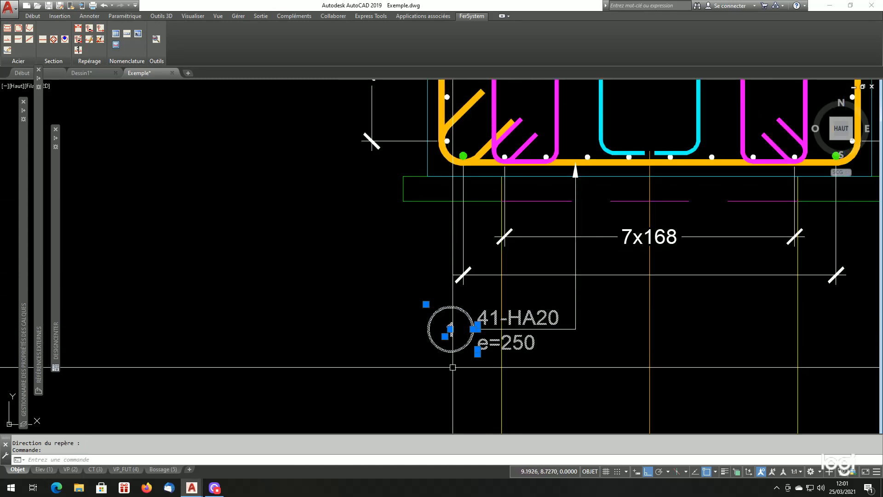
text(dp)
key(Return)
click(454, 369)
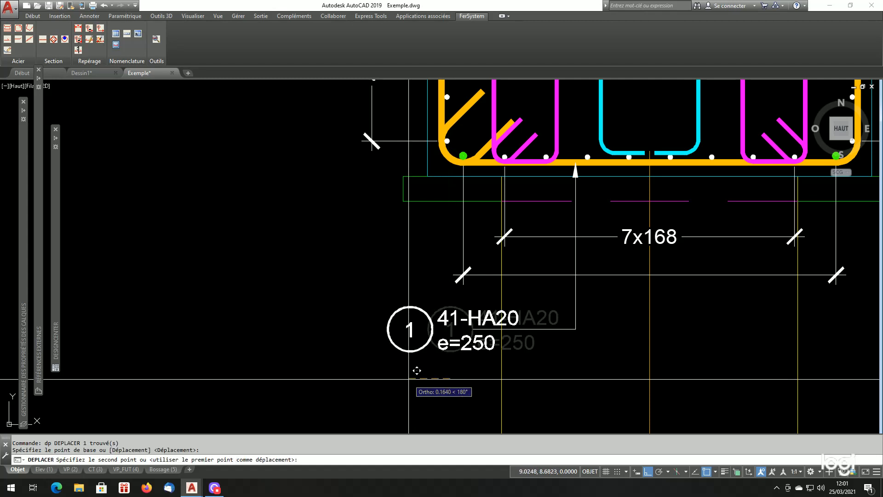
click(374, 369)
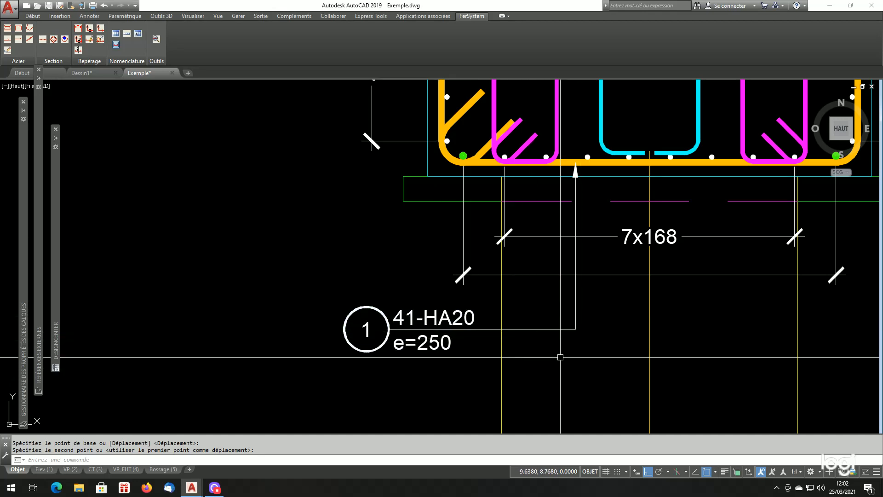
Examine mark 1 below the footing cross-section and compare it with the 40x250 bar distribution in the footing elevation
scroll(560, 357, down, 5)
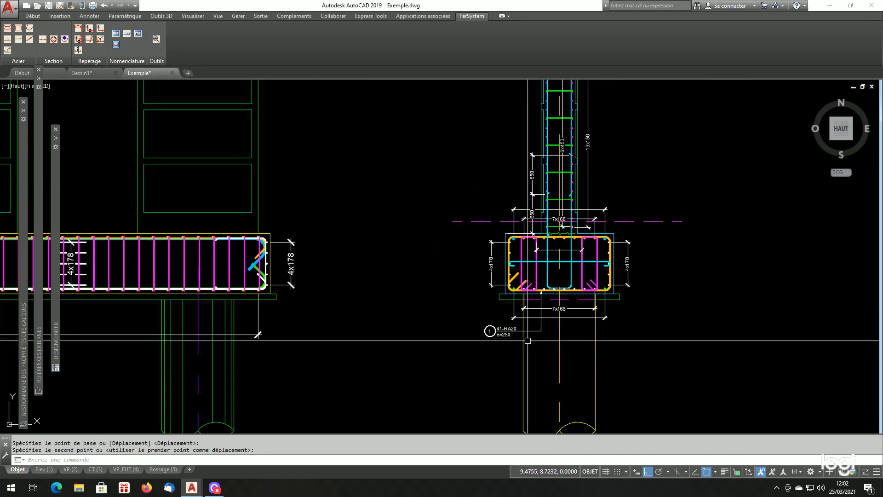
scroll(457, 316, up, 2)
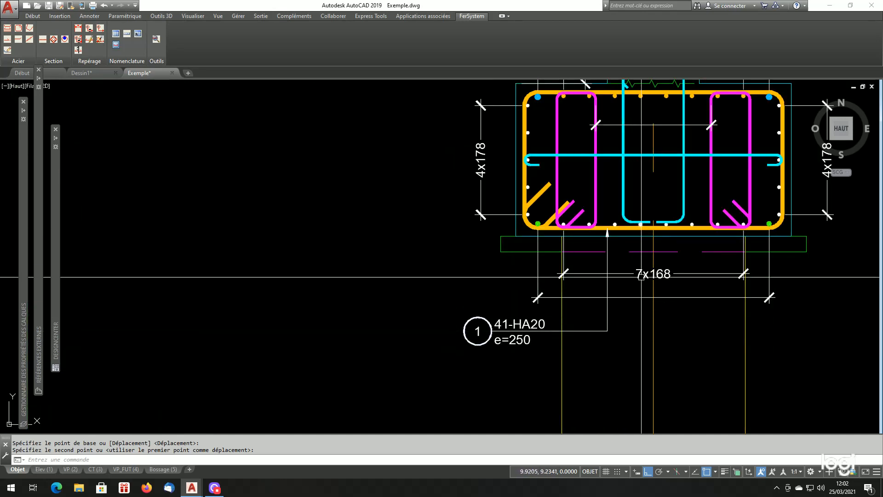
scroll(547, 331, down, 4)
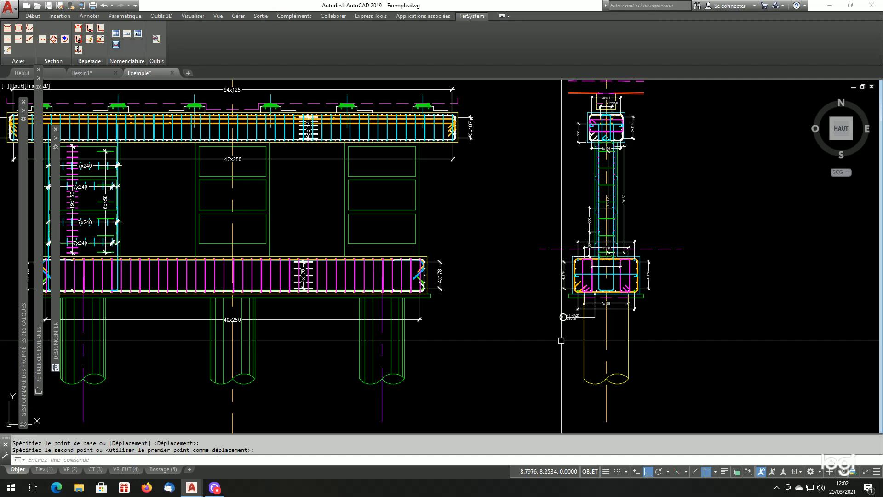
scroll(371, 336, down, 2)
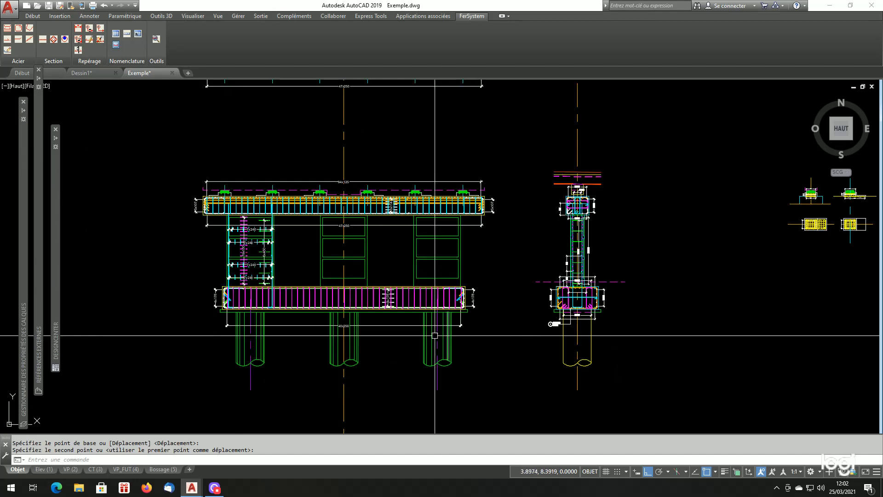
scroll(380, 335, up, 4)
scroll(377, 335, down, 2)
scroll(377, 335, down, 1)
scroll(347, 338, up, 1)
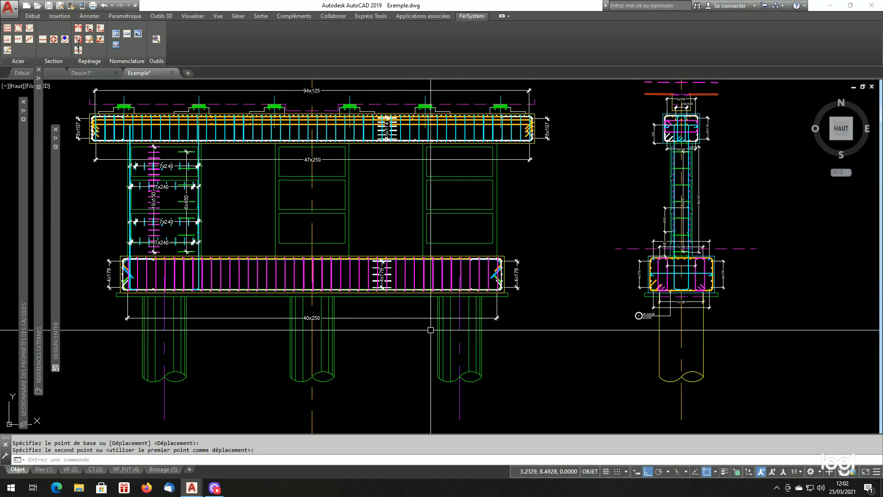
scroll(366, 309, up, 2)
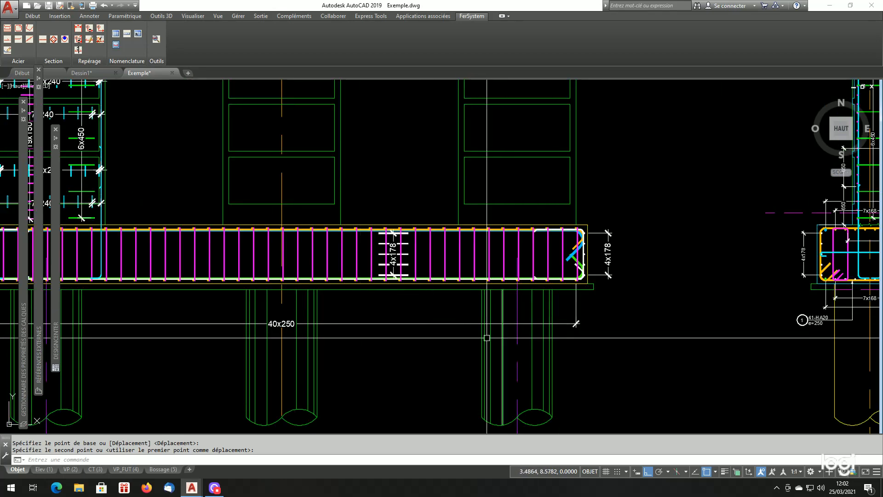
scroll(349, 306, down, 2)
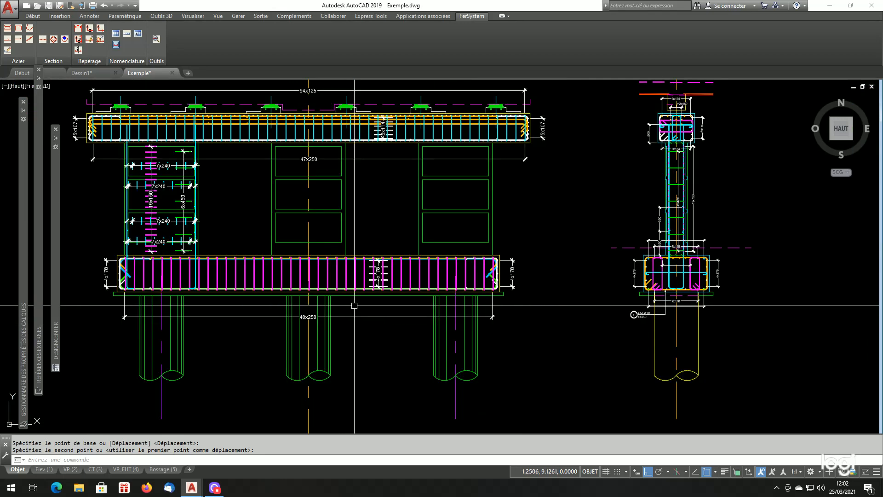
scroll(743, 311, up, 2)
scroll(743, 311, up, 2)
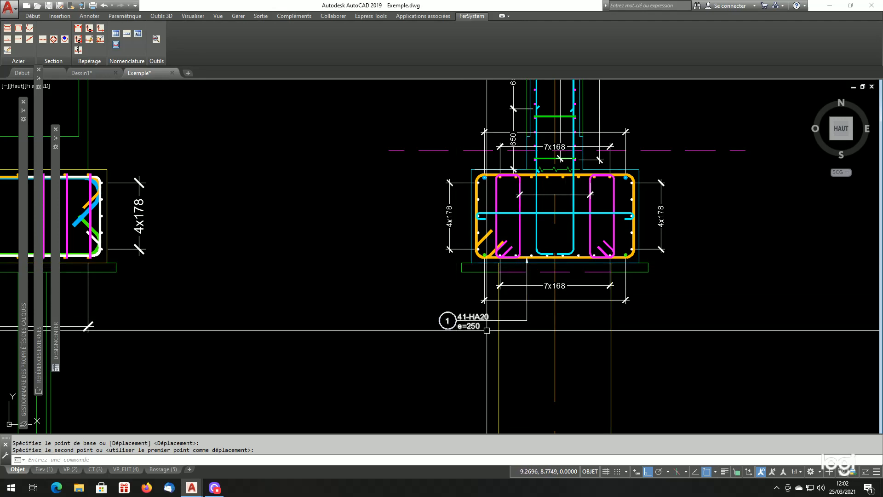
scroll(623, 273, down, 2)
scroll(622, 274, down, 1)
scroll(365, 283, up, 1)
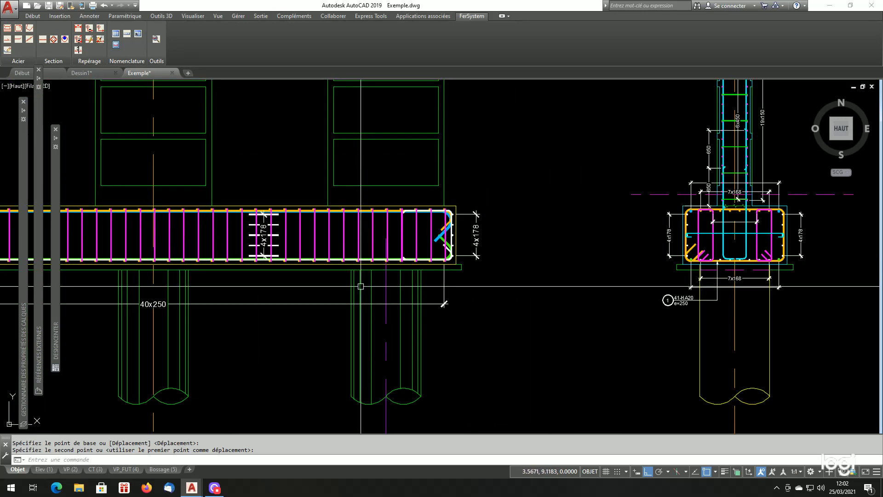
scroll(520, 327, down, 2)
scroll(448, 322, up, 1)
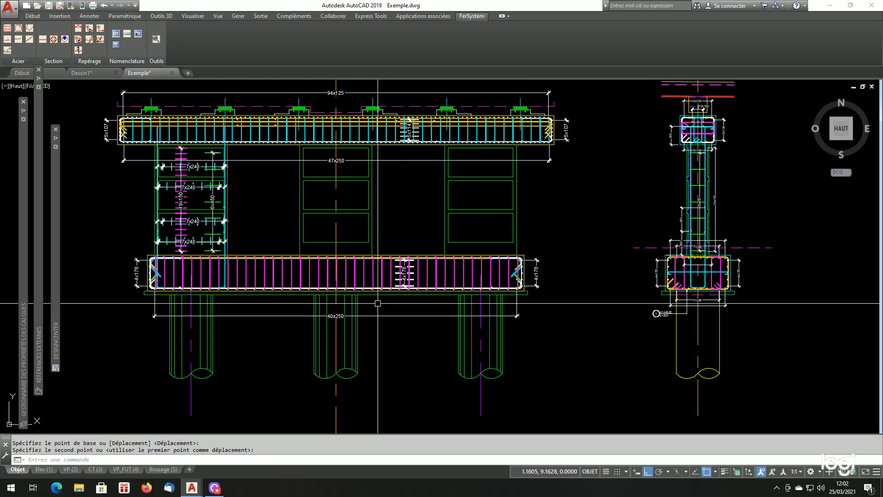
Attach non-quantity mark (Repère non métré) number 1 to the footing elevation's 40x250 dimension, using "sur cote", leader down and label pointing right
click(101, 29)
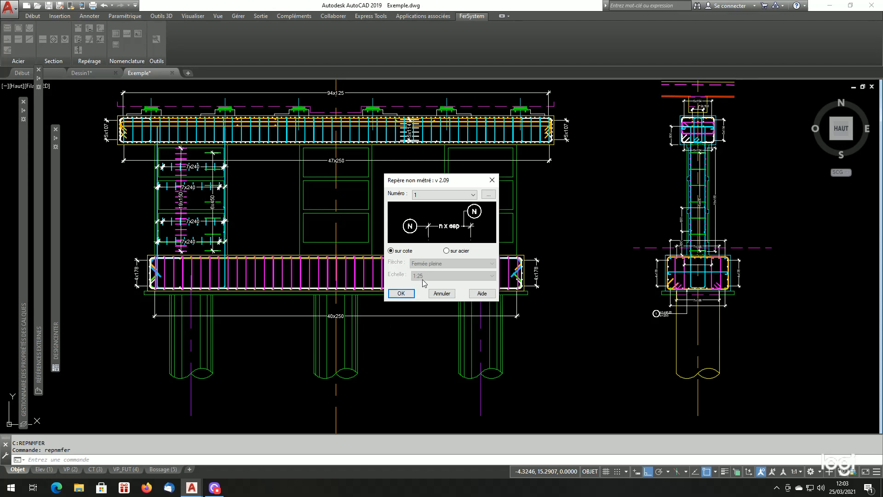
click(401, 294)
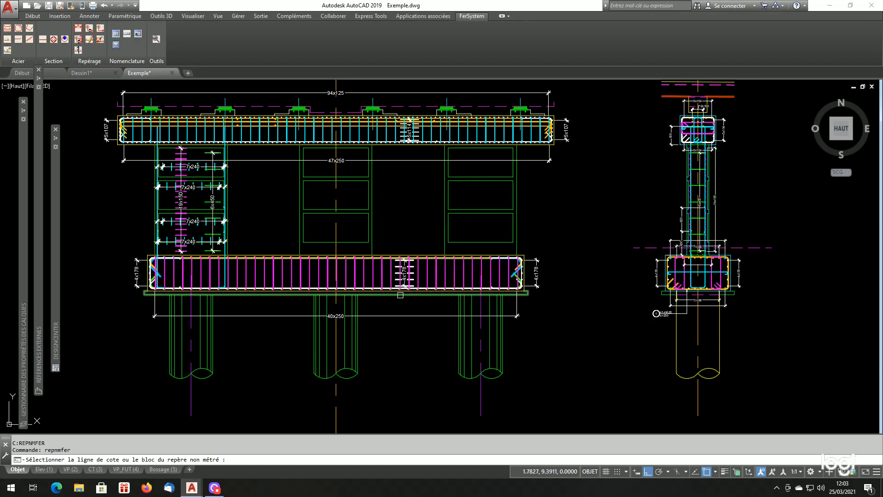
click(394, 317)
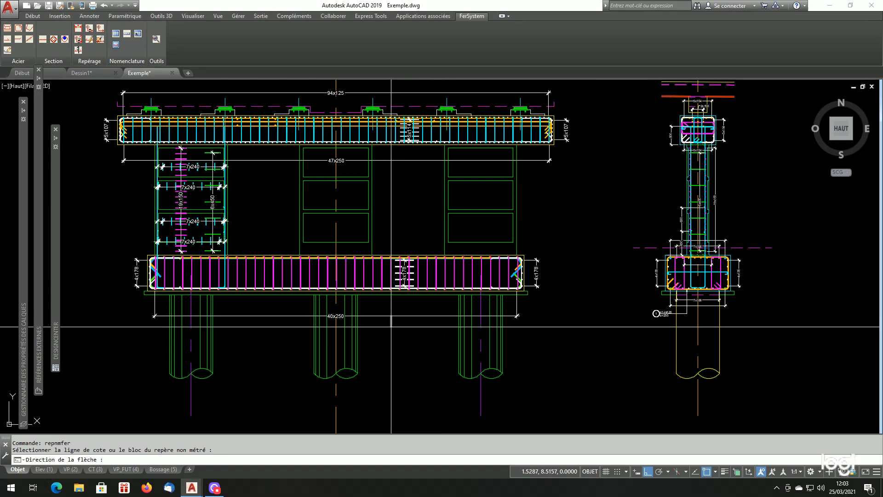
click(391, 326)
click(420, 328)
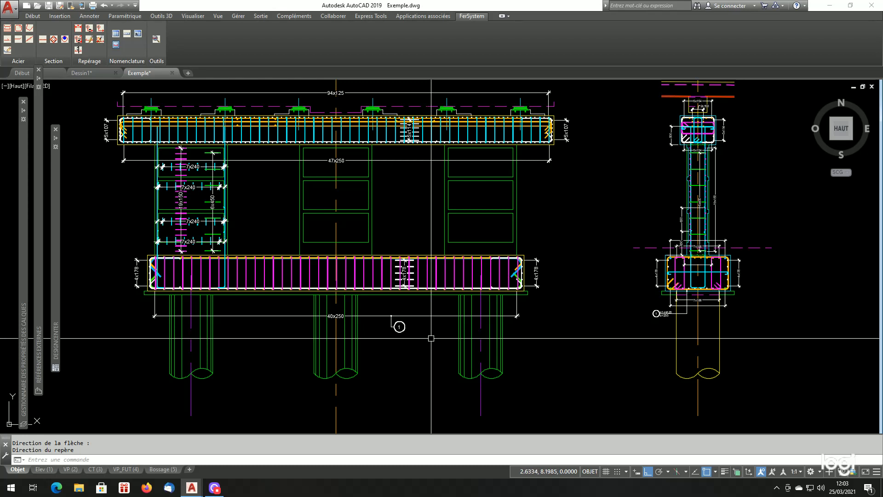
Add another non-quantity mark 1 in line with the 40x250 dimension, beyond its right end in the footing elevation
key(Return)
key(Return)
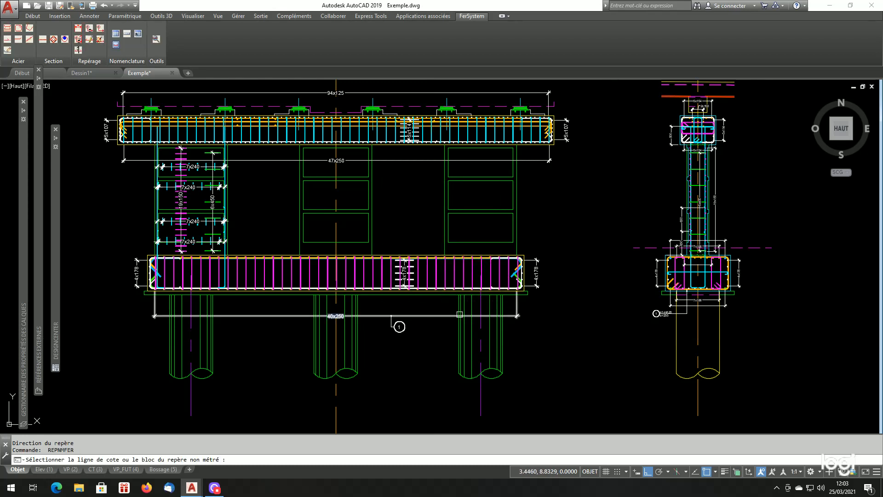
click(459, 314)
click(532, 326)
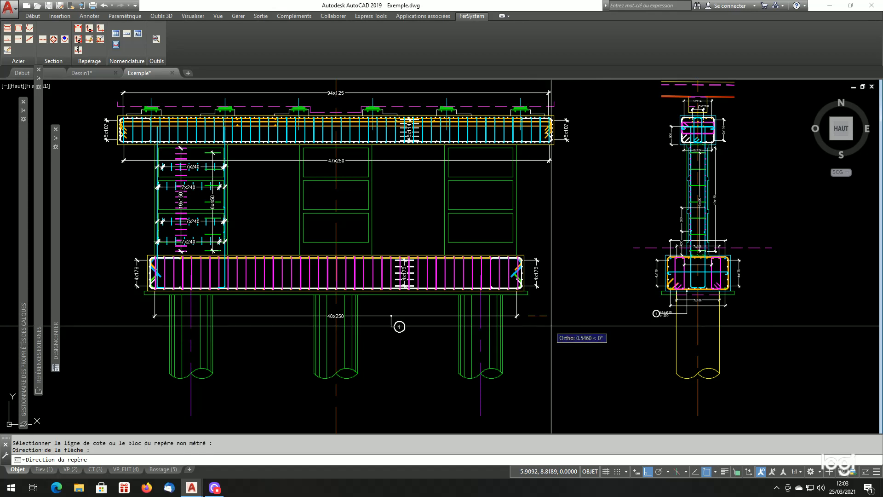
click(552, 328)
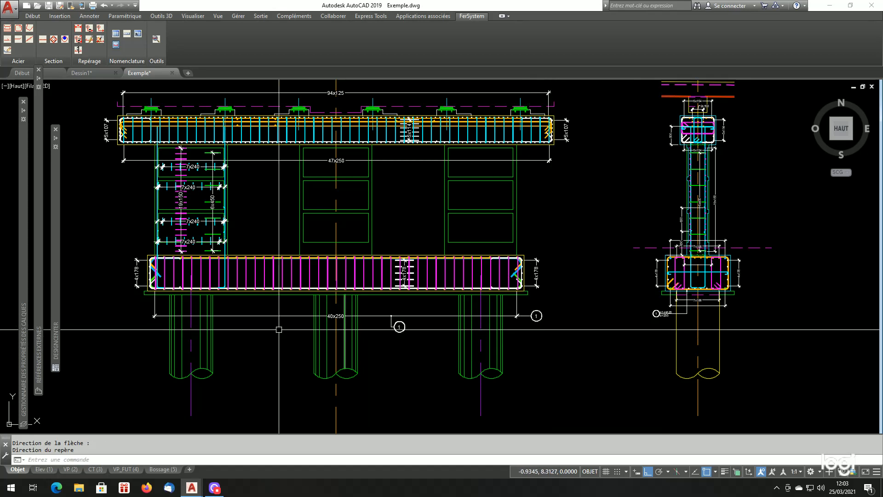
Add a non-quantity mark 1 in line with the 40x250 dimension, beyond its left end in the footing elevation
key(Return)
key(Return)
click(166, 316)
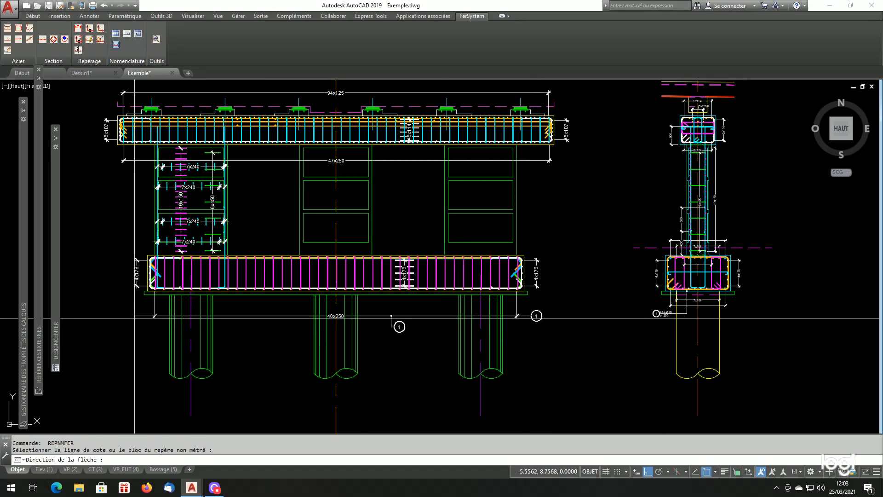
click(137, 318)
click(136, 319)
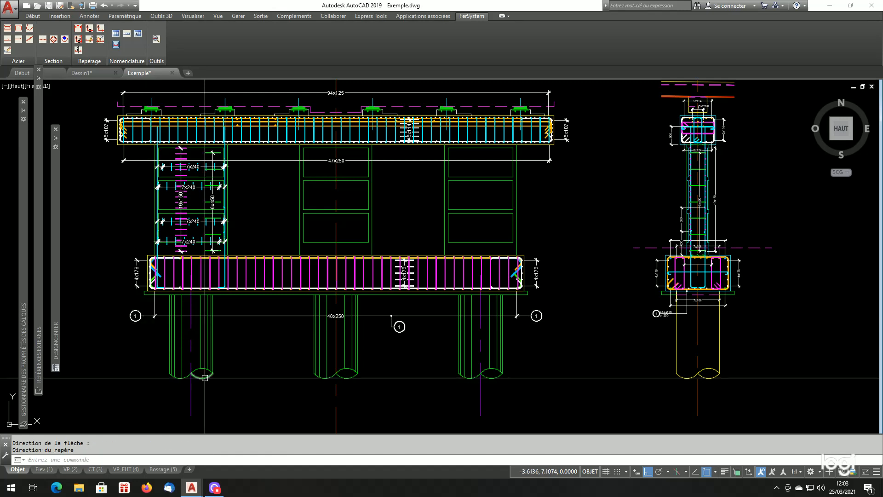
Erase the two marks 1 at the right and left ends of the footing elevation's 40x250 dimension
scroll(524, 324, up, 4)
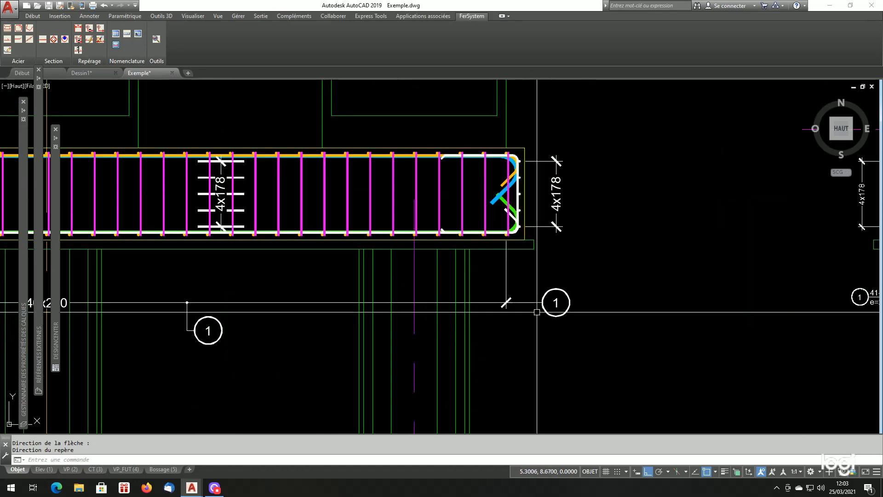
click(578, 275)
click(533, 317)
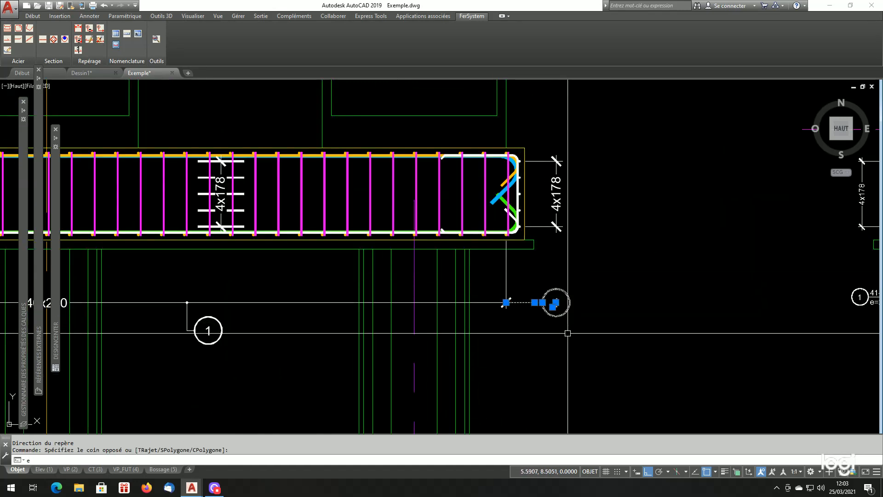
text(ef)
key(Return)
scroll(582, 324, down, 6)
scroll(352, 321, up, 5)
key(Return)
click(313, 302)
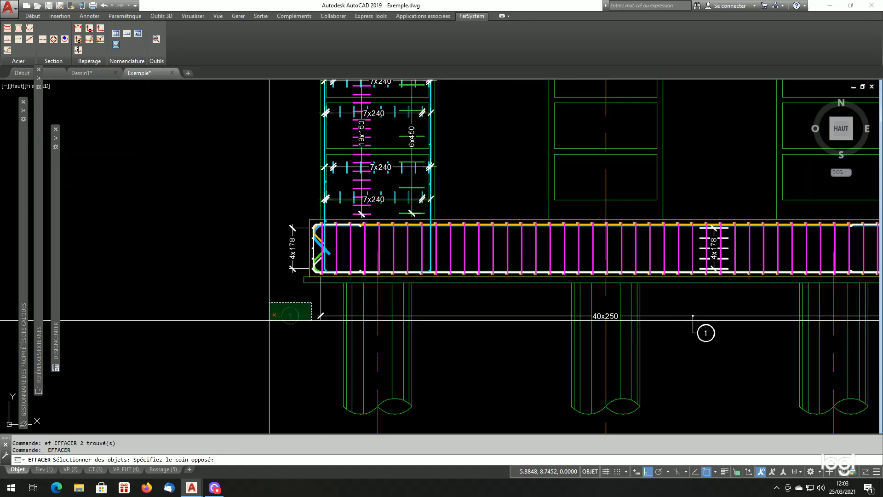
click(269, 342)
key(Return)
Add a non-quantity mark 1 beyond the right end of the plan view's 40x250 dimension, with its label pointing up
scroll(269, 342, down, 5)
scroll(437, 318, up, 5)
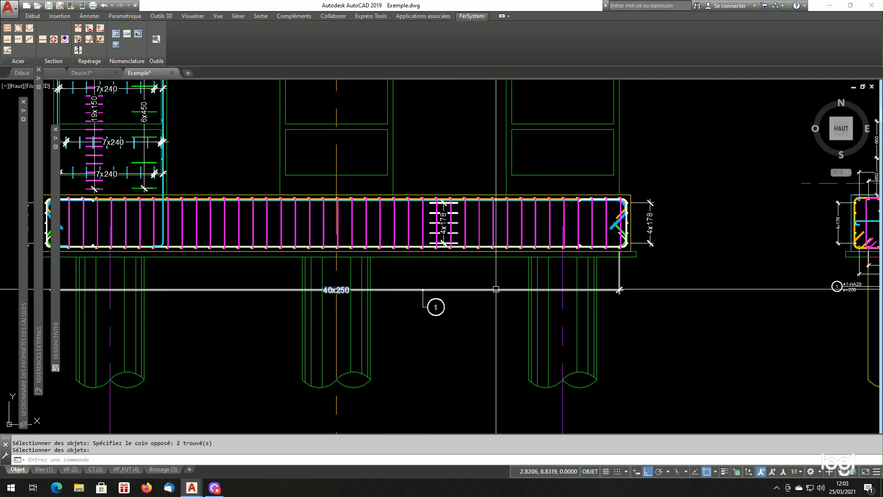
scroll(437, 307, up, 2)
scroll(427, 301, down, 2)
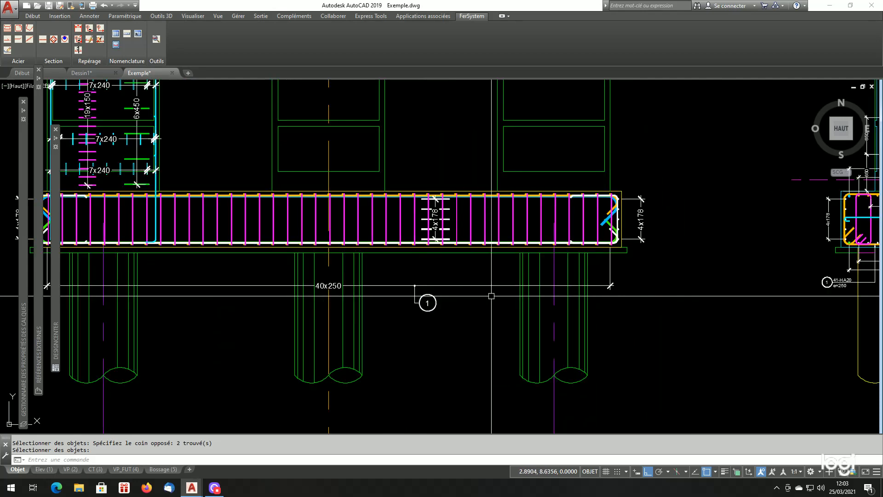
scroll(403, 328, down, 2)
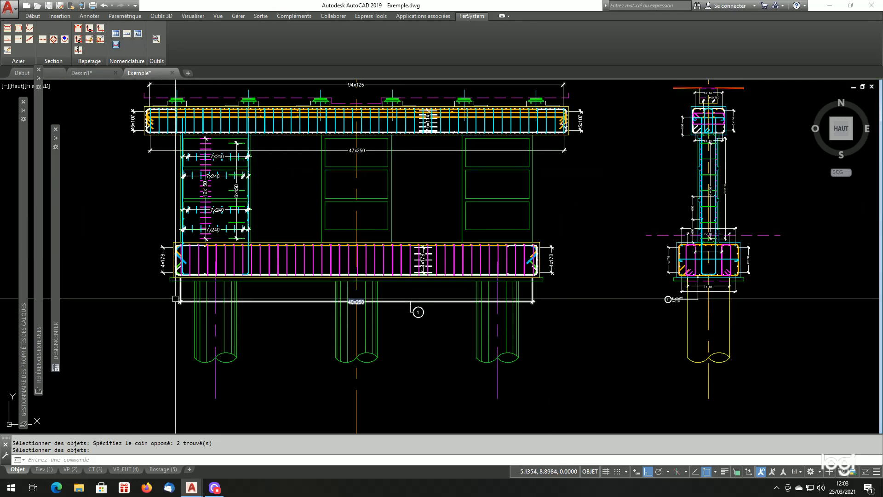
scroll(388, 271, down, 3)
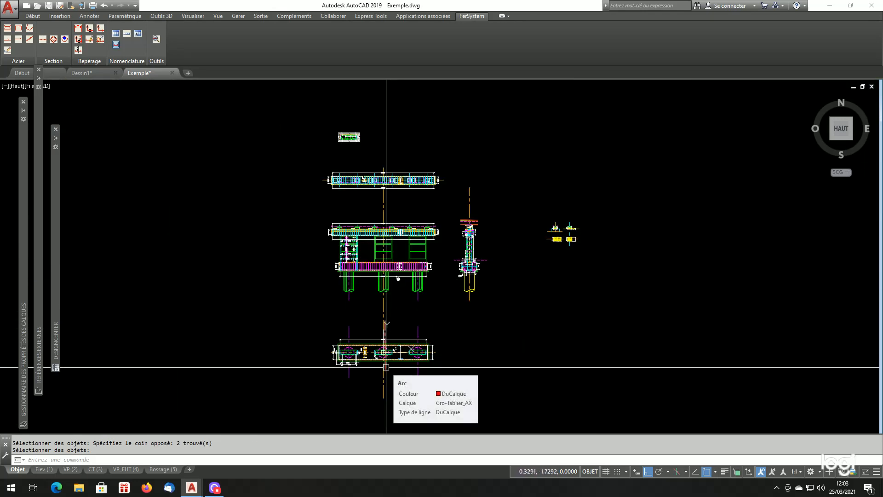
scroll(386, 363, up, 5)
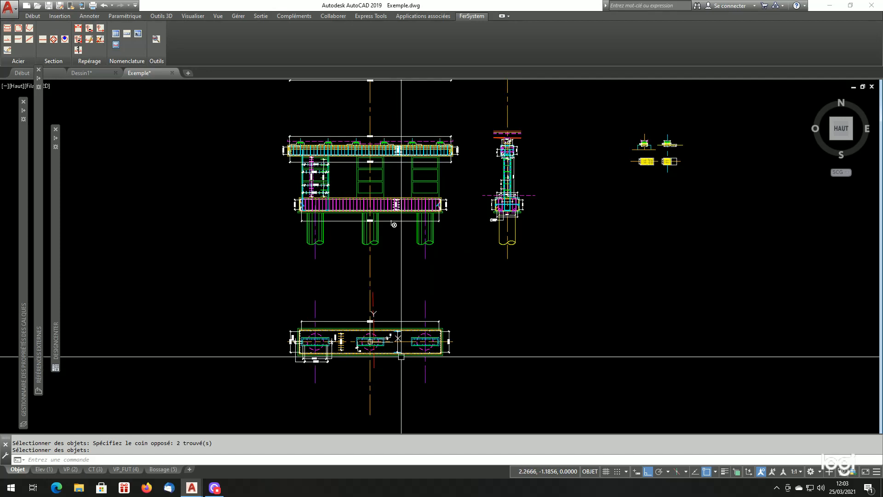
scroll(356, 264, up, 2)
scroll(503, 321, down, 2)
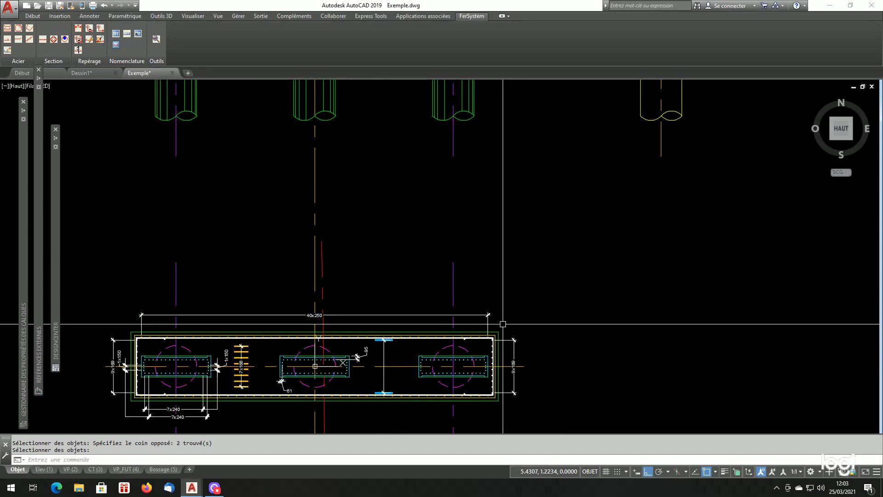
click(100, 30)
key(Return)
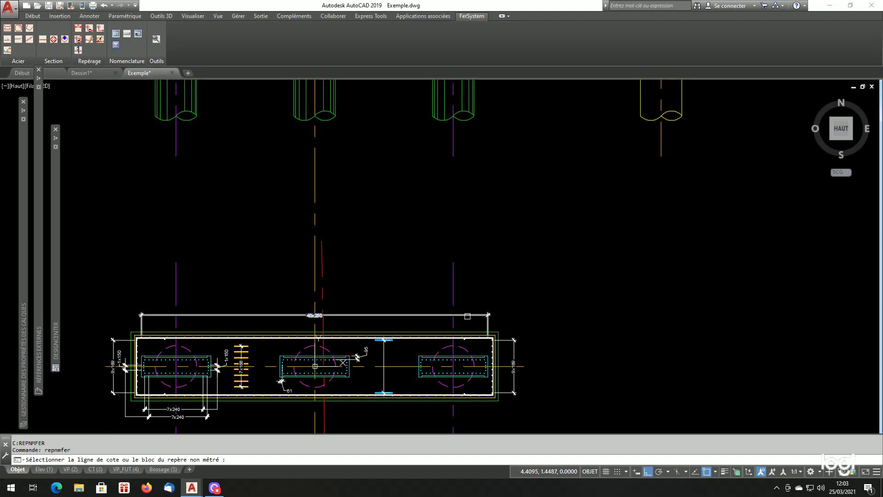
click(467, 316)
scroll(501, 323, up, 2)
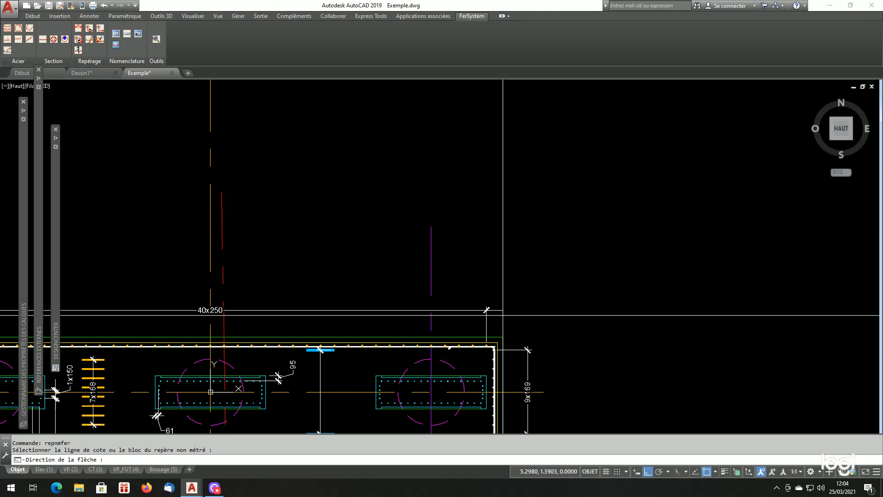
click(502, 315)
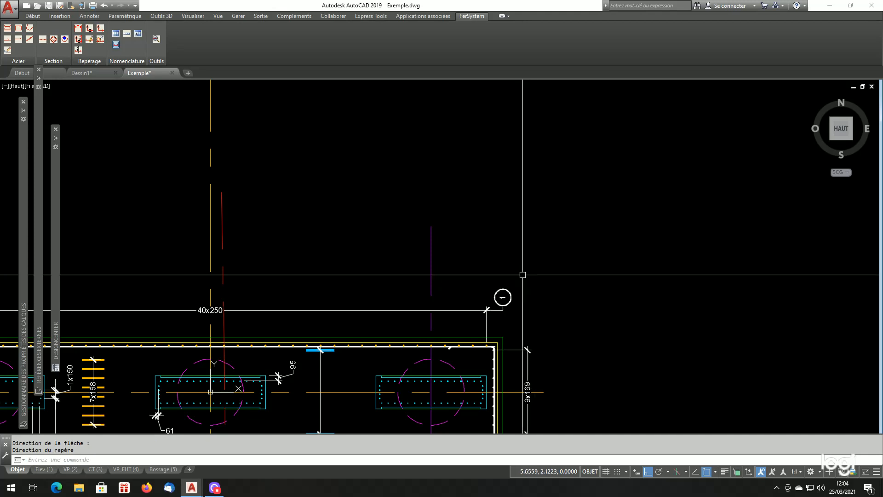
Erase the upward-pointing mark 1 and its leader at the right end of the plan view's 40x250 dimension
scroll(522, 281, up, 2)
click(518, 280)
click(489, 311)
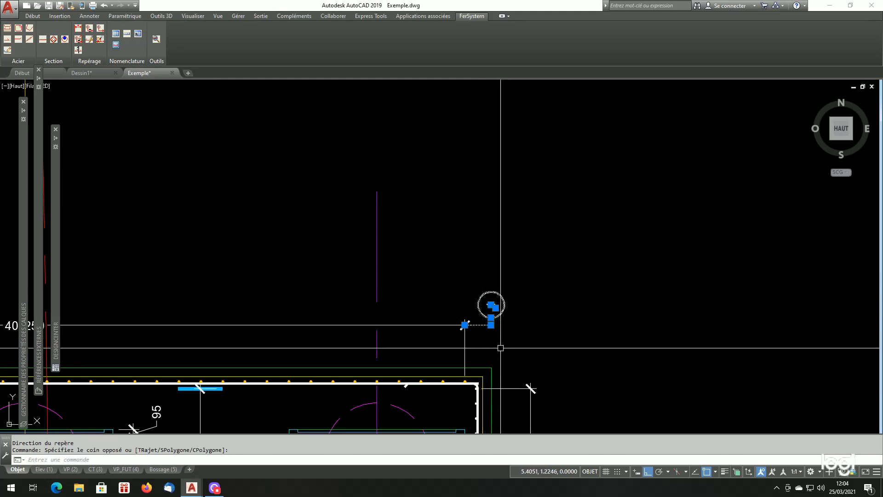
text(ef)
key(Return)
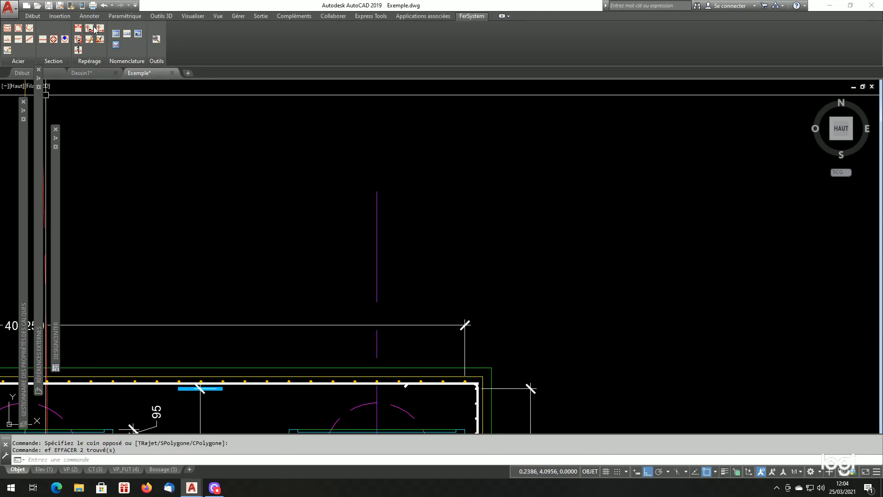
Add a non-quantity mark 1 in line with the plan view's 40x250 dimension, beyond its right end, with leader and label pointing right
click(94, 29)
key(Return)
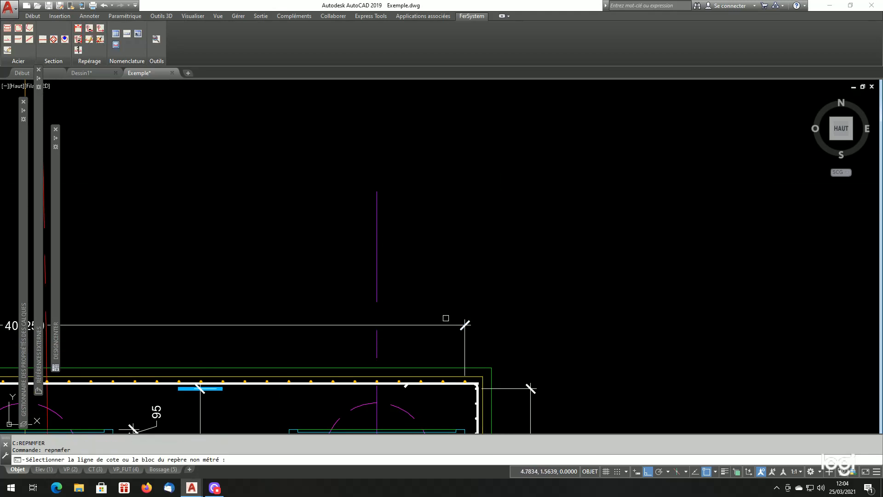
click(465, 323)
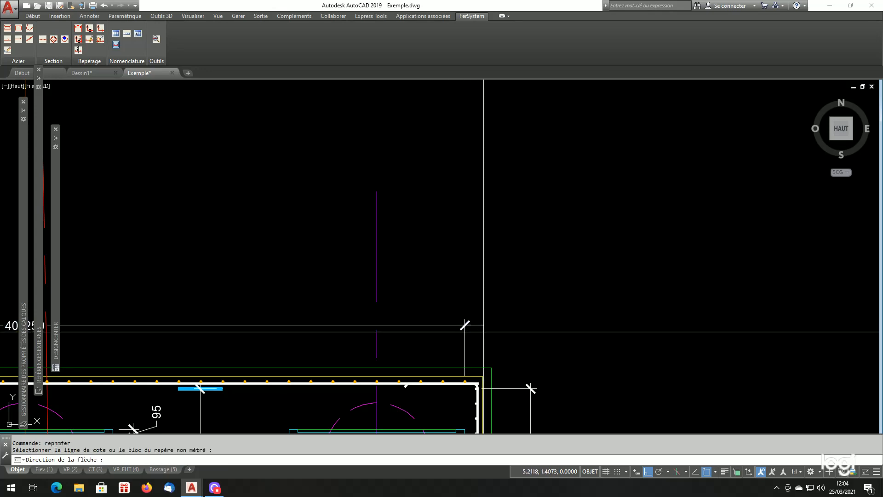
click(483, 332)
click(538, 339)
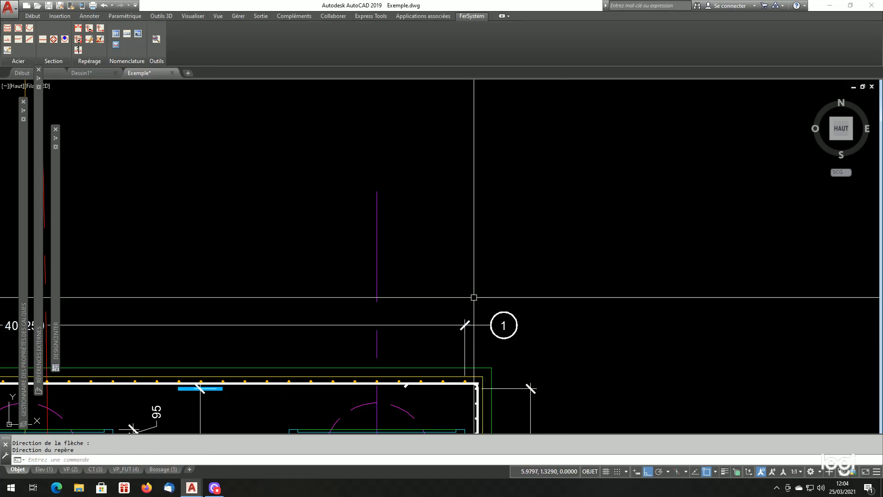
Review the marks 1 placed in the footing's elevation, plan and cross-section views
scroll(474, 297, down, 7)
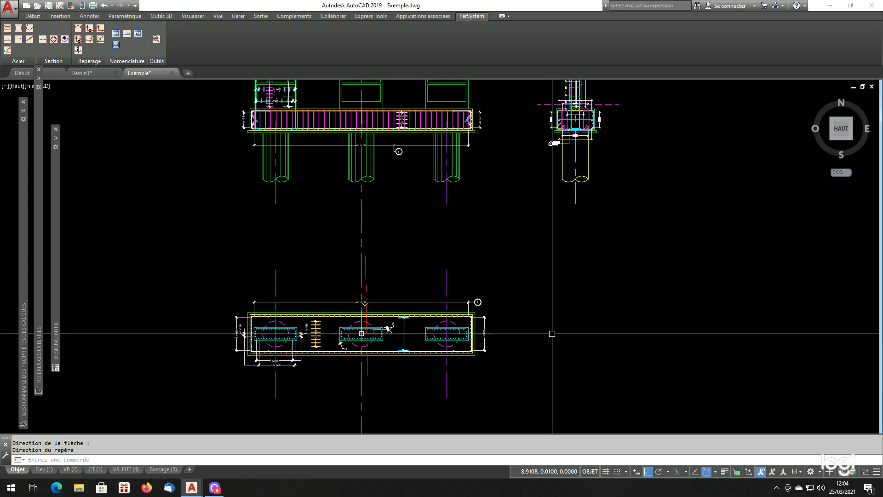
scroll(552, 333, down, 6)
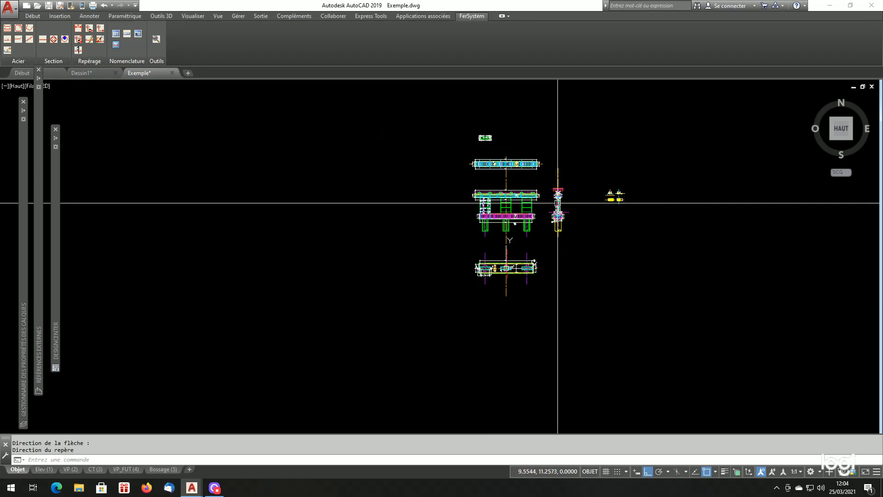
scroll(557, 203, up, 2)
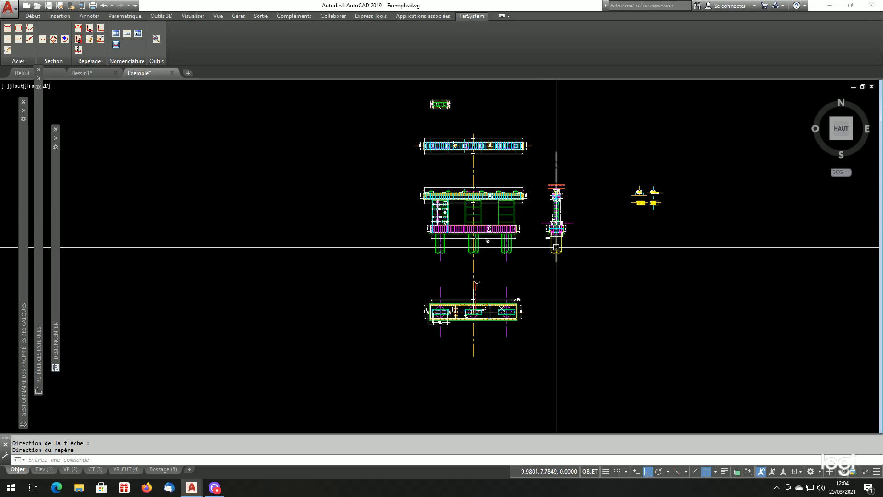
scroll(556, 246, up, 4)
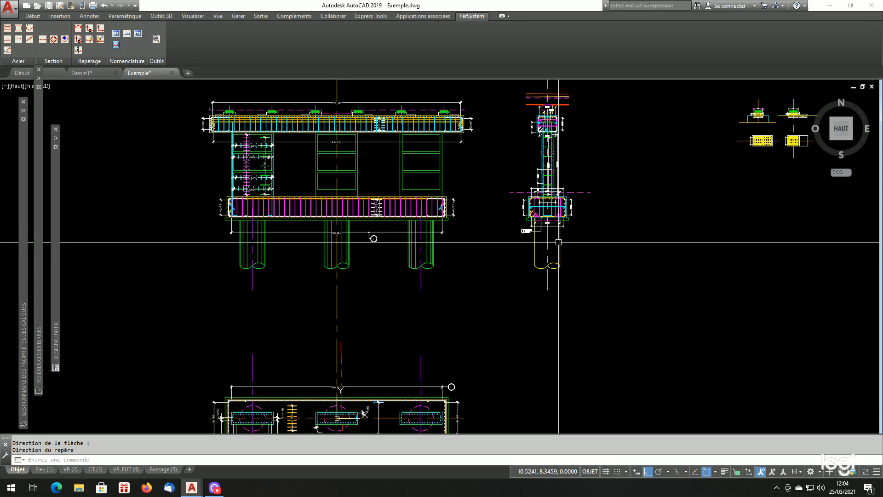
scroll(546, 217, up, 2)
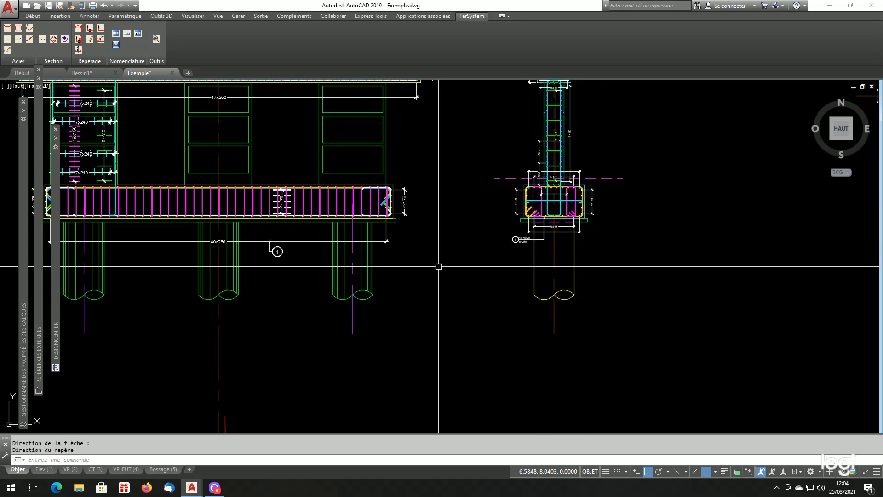
scroll(438, 266, down, 5)
scroll(391, 239, up, 3)
scroll(369, 239, down, 3)
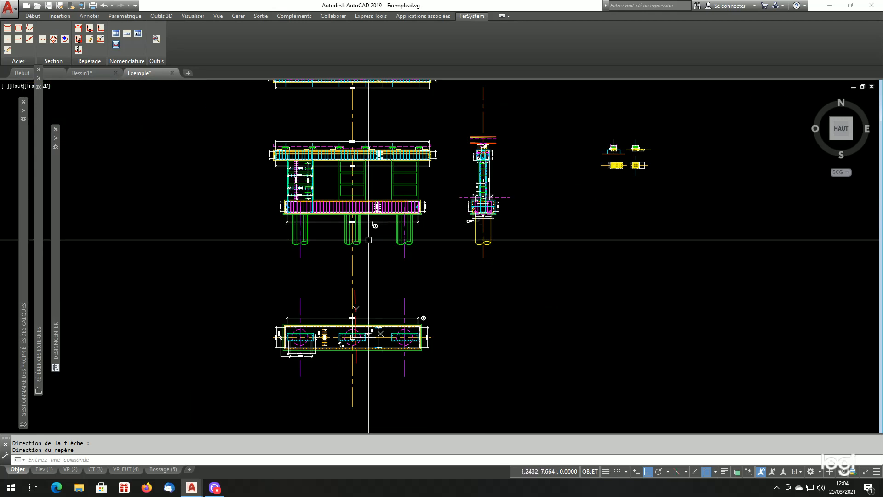
scroll(384, 219, up, 2)
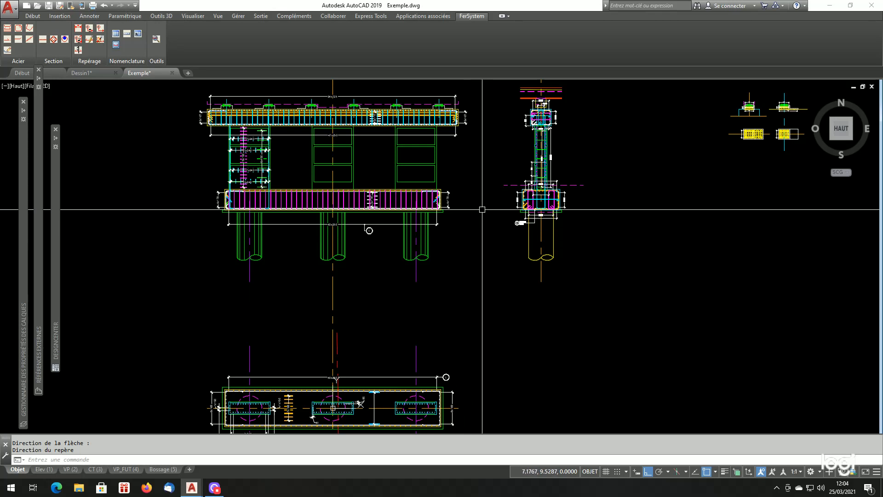
scroll(469, 215, up, 2)
scroll(469, 215, up, 2)
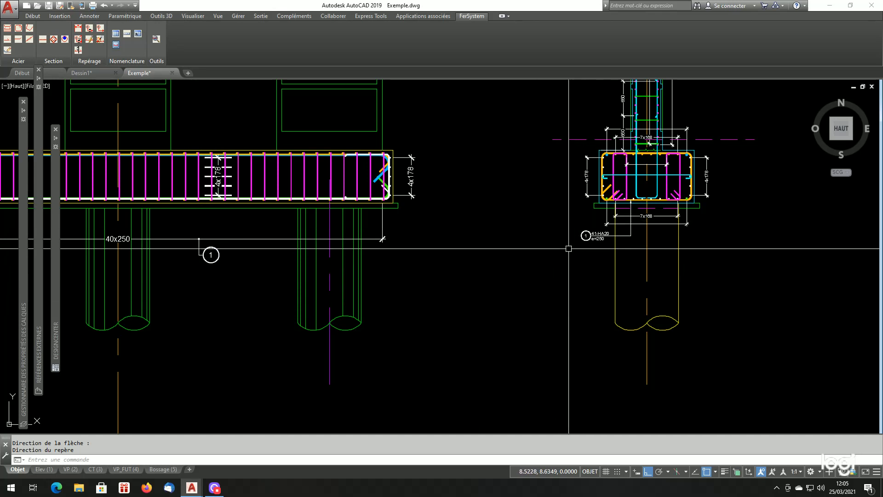
Compare mark 1 on the Elev (1) and CT (3) layouts and return to the model space
click(45, 469)
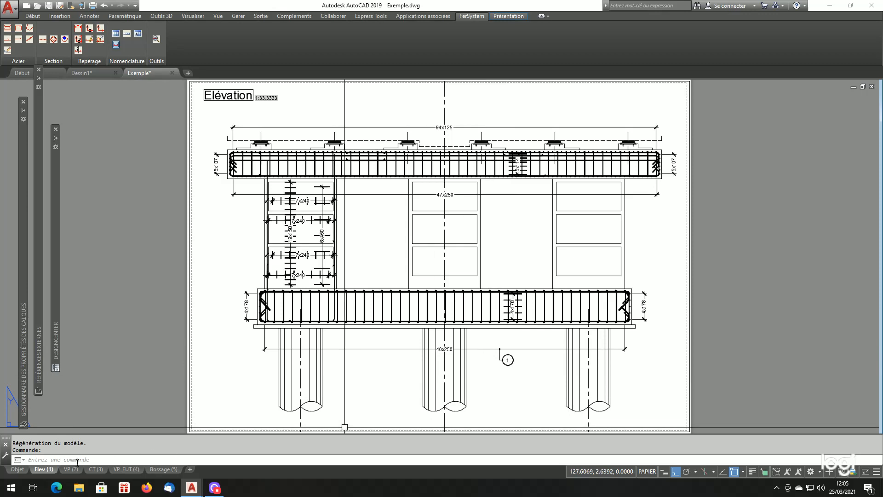
click(99, 471)
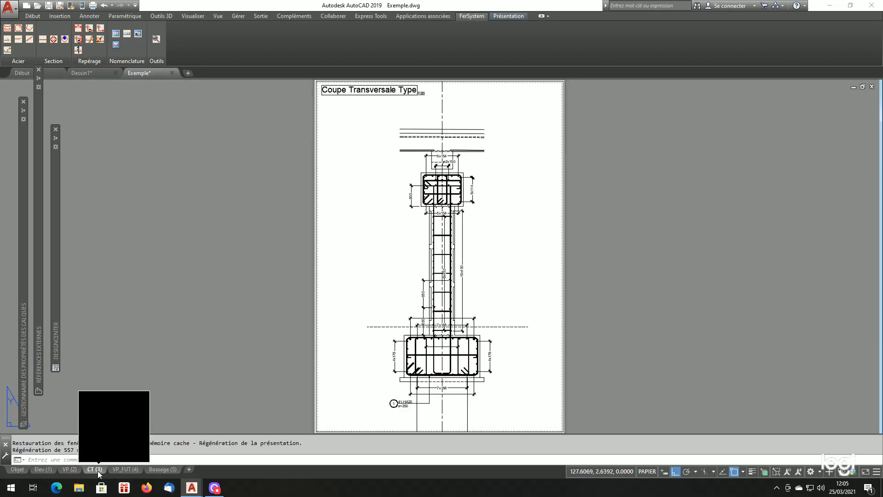
click(43, 469)
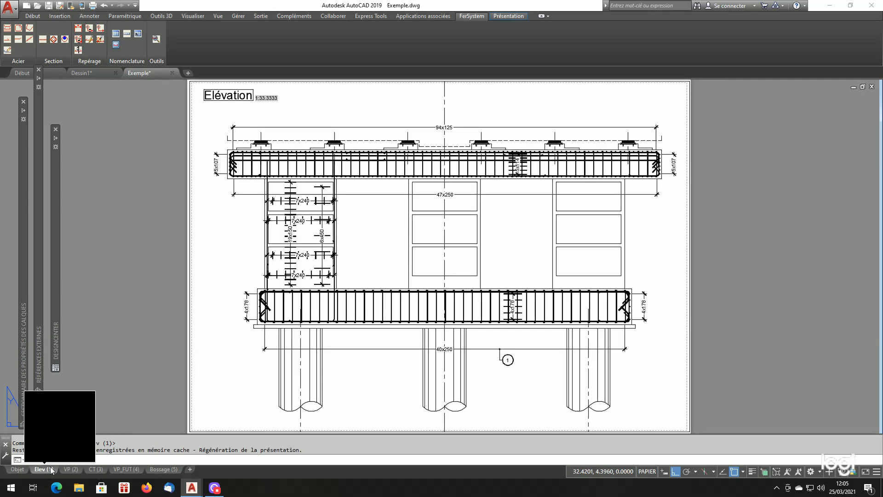
click(18, 469)
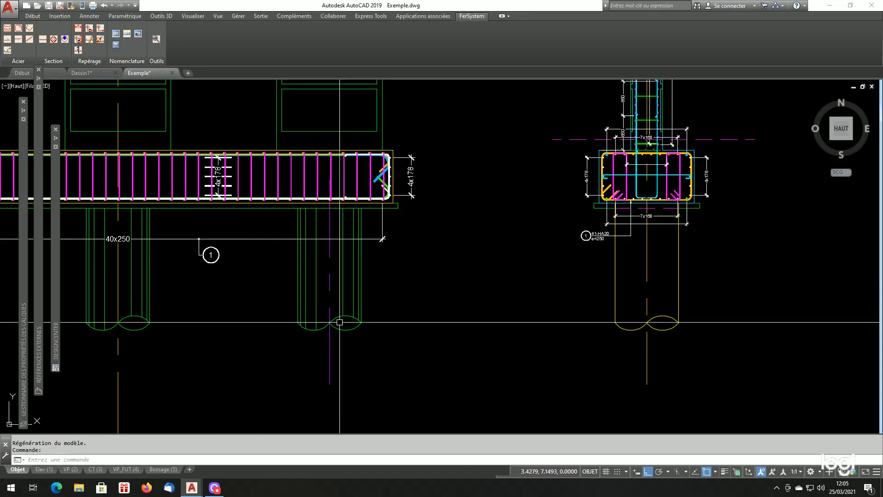
Examine the two inner frames in the footing's cross-section and the dimension between them
scroll(560, 302, up, 5)
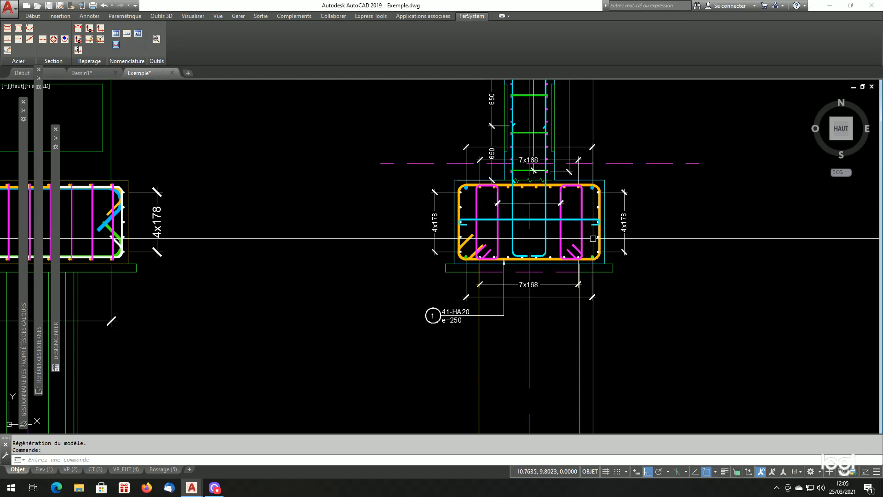
scroll(594, 237, up, 2)
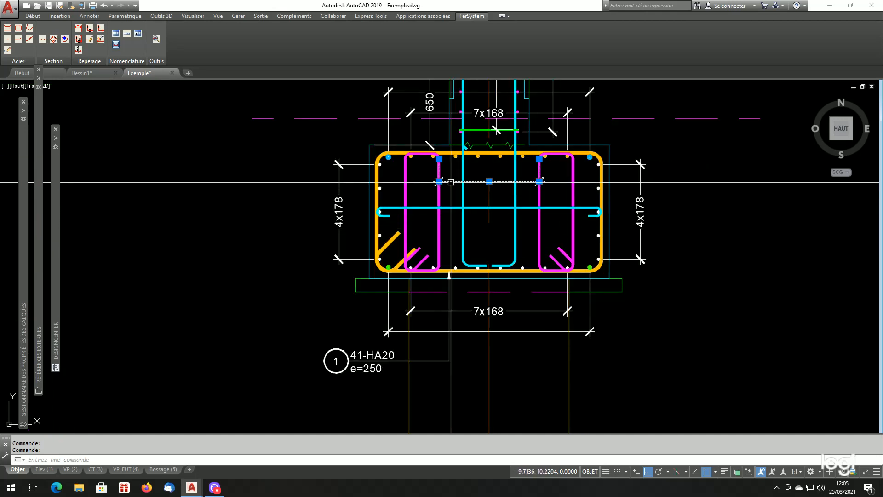
key(Escape)
scroll(484, 200, down, 2)
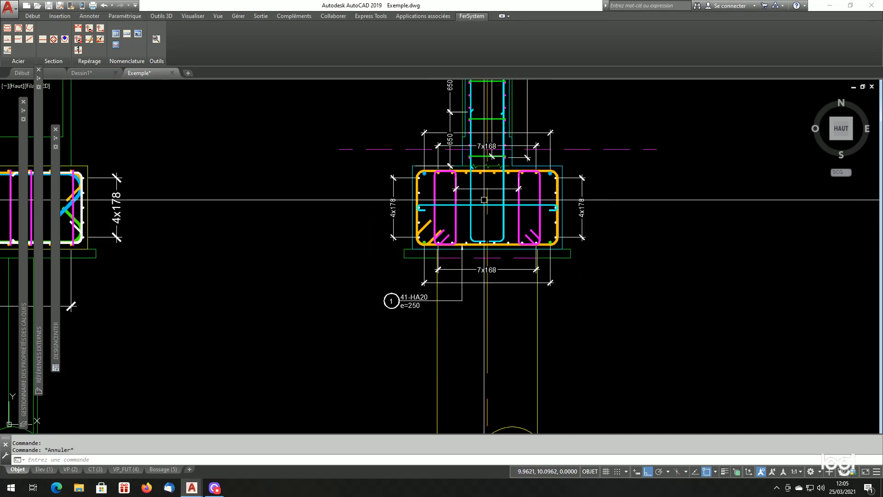
scroll(500, 199, up, 2)
scroll(508, 192, down, 2)
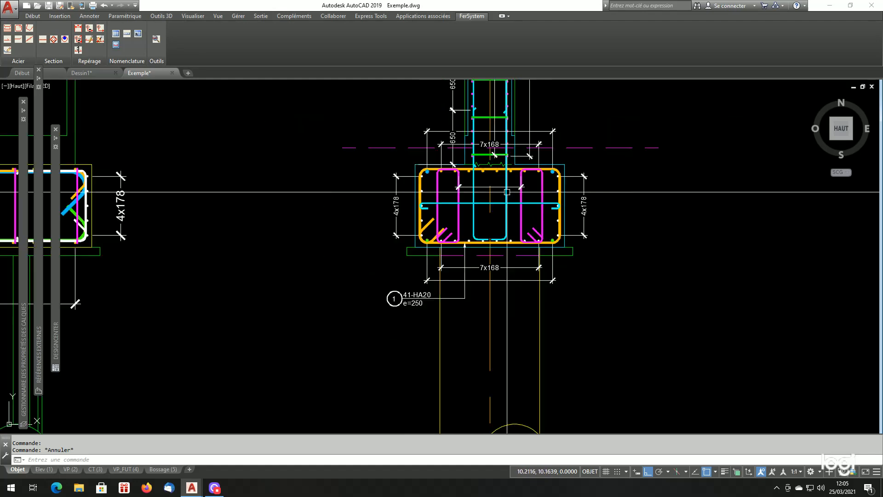
scroll(507, 192, up, 2)
scroll(508, 193, down, 1)
scroll(513, 207, up, 1)
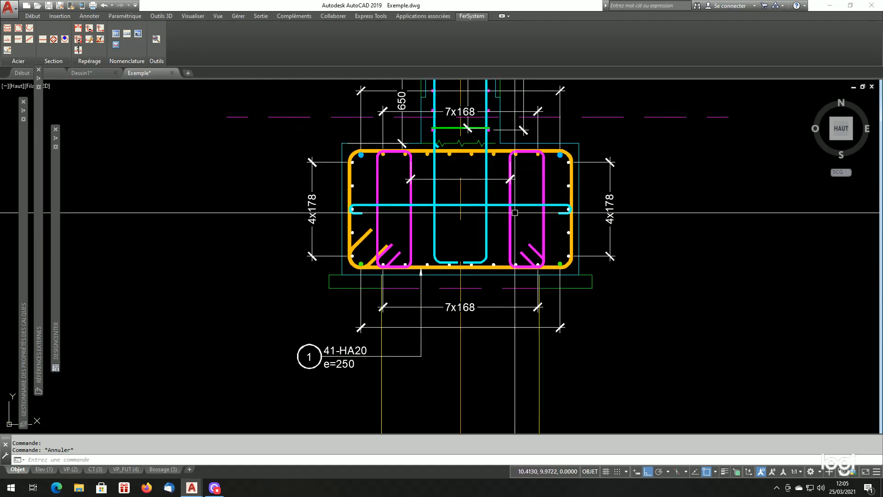
Set up quantity mark 2 for the footing section's right inner frame: 41 bars, spacing 250, 2 elements, Petit Point arrow, scale 1:20
click(89, 31)
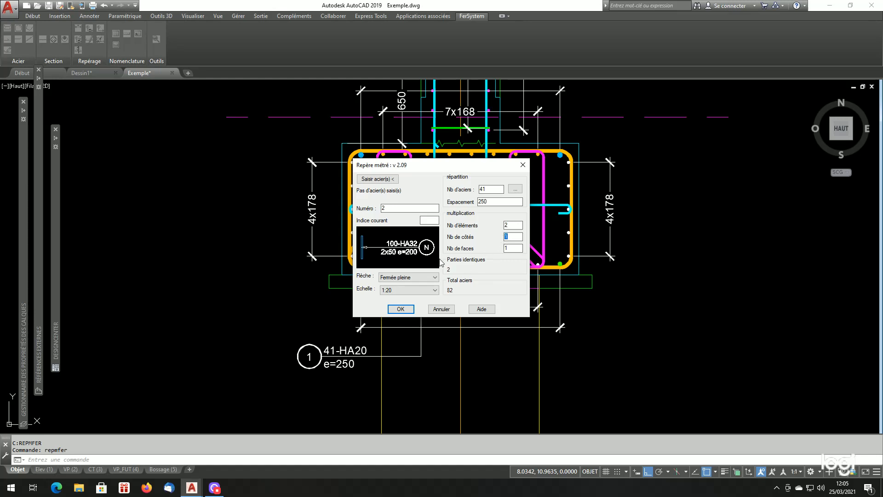
click(388, 181)
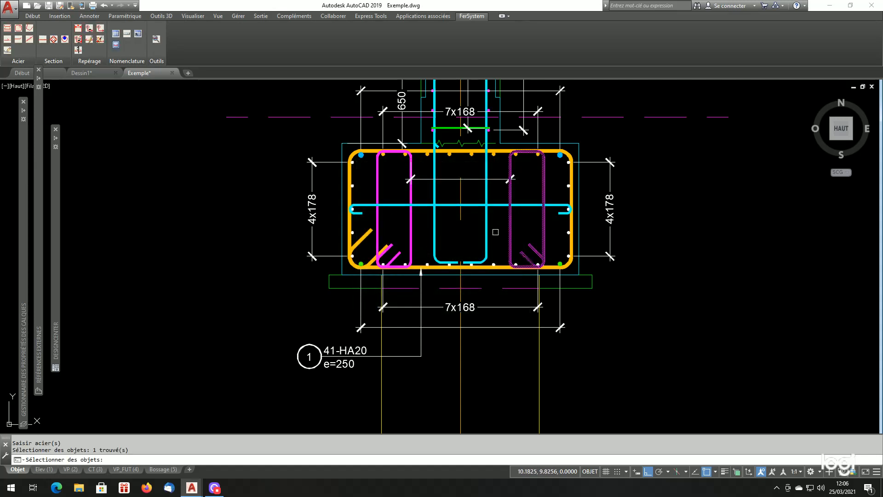
key(Return)
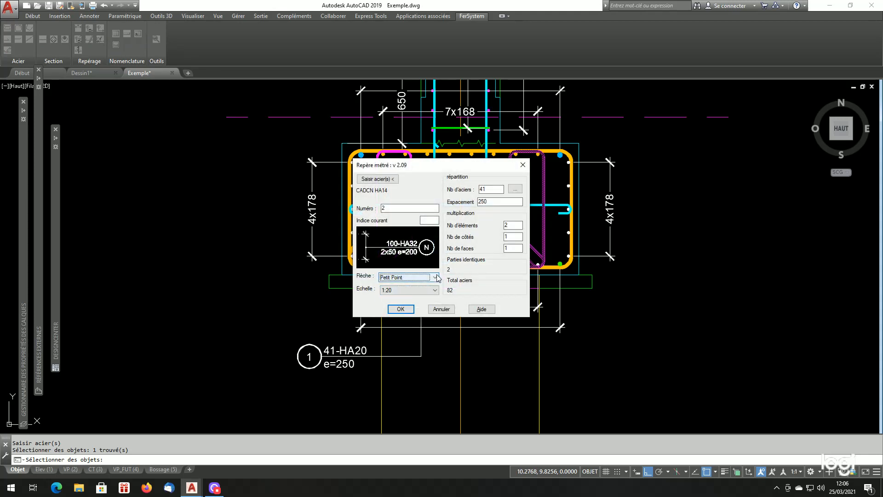
click(401, 309)
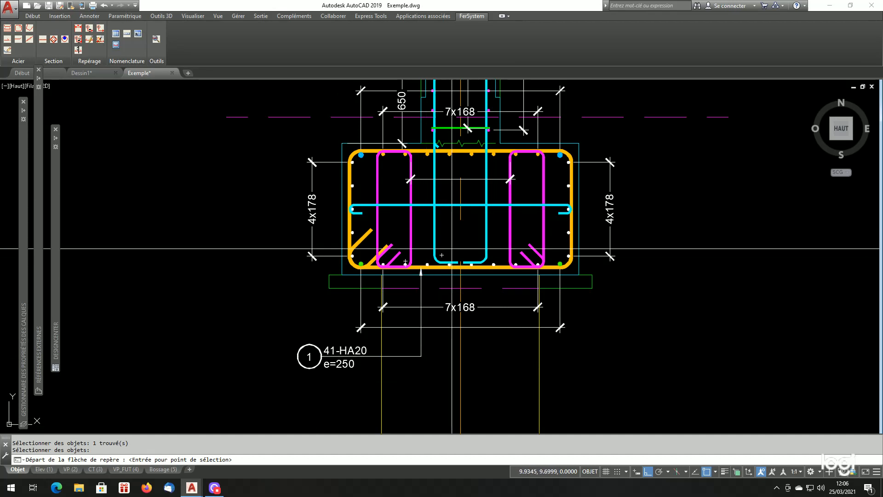
Place mark 2 from the dimension line between the inner frames, leader down to mark 1's level and label pointing right
shift+right_click(469, 189)
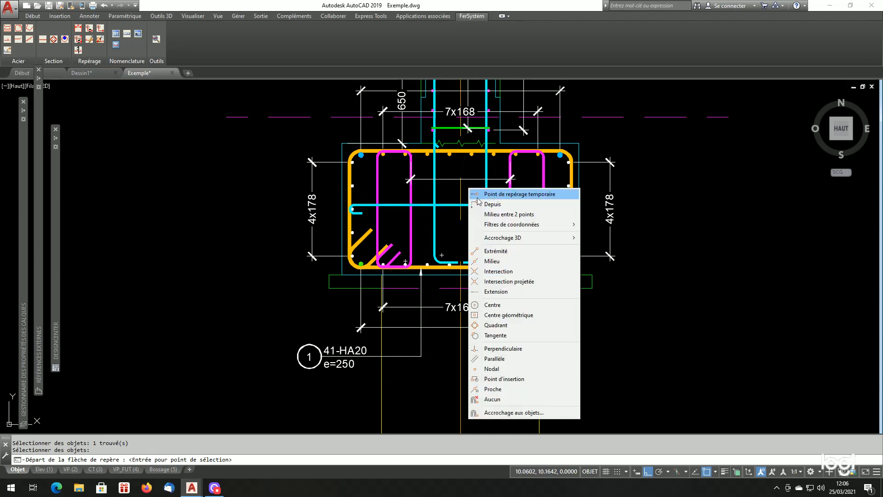
click(496, 388)
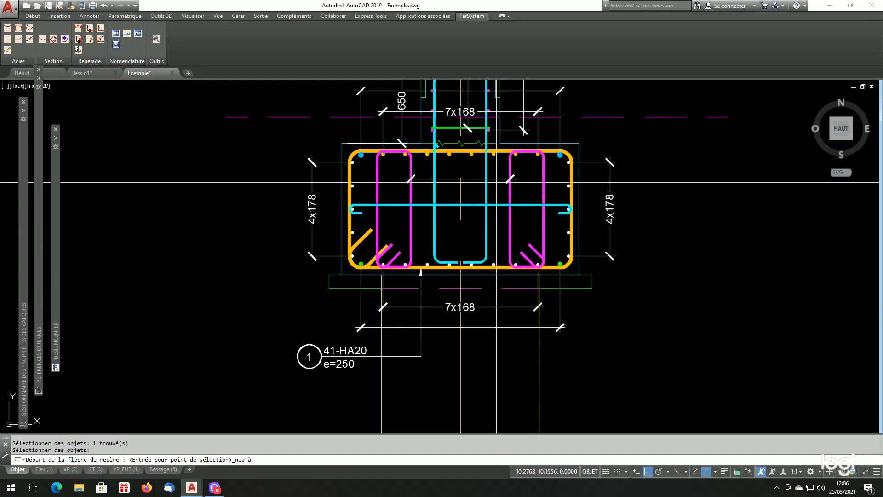
click(495, 179)
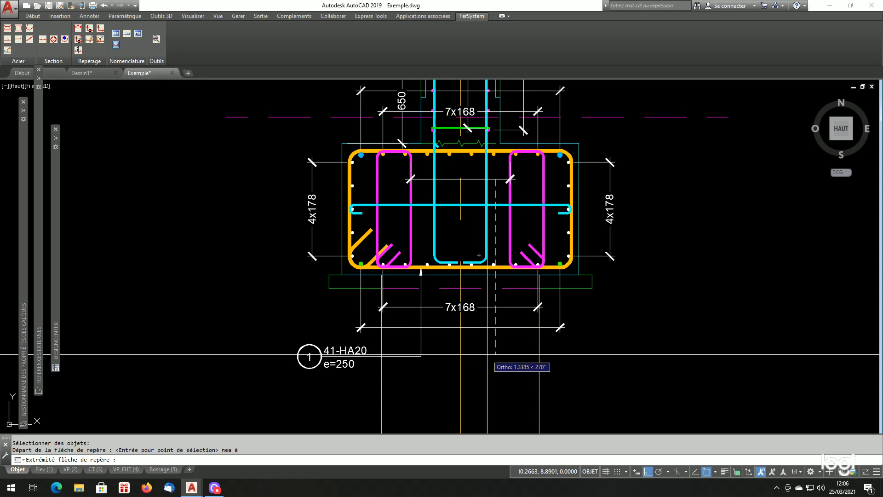
click(495, 356)
click(591, 384)
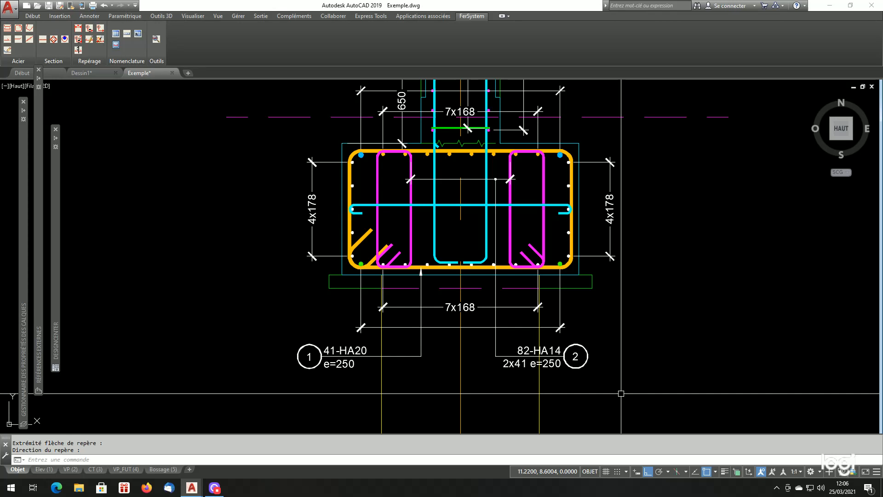
Move mark 2 and its label horizontally further right from the footing's cross-section, keeping it level with mark 1
text(dp)
key(Return)
click(583, 364)
key(Return)
click(610, 359)
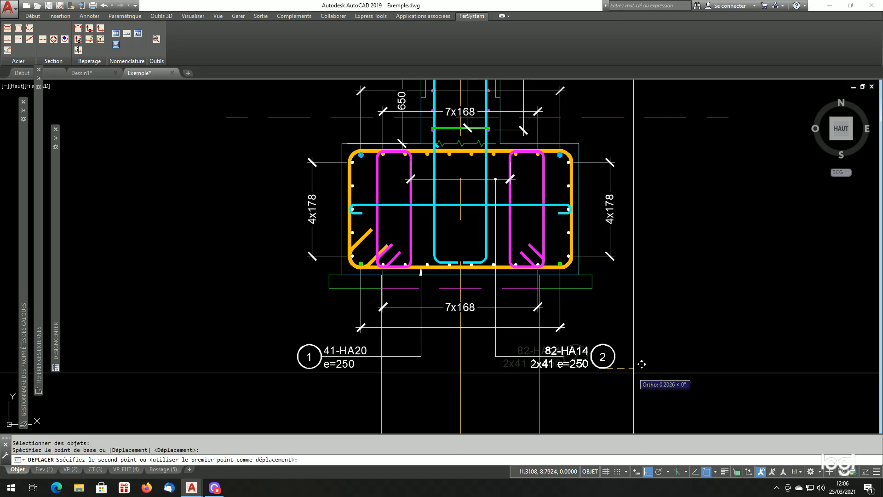
click(654, 364)
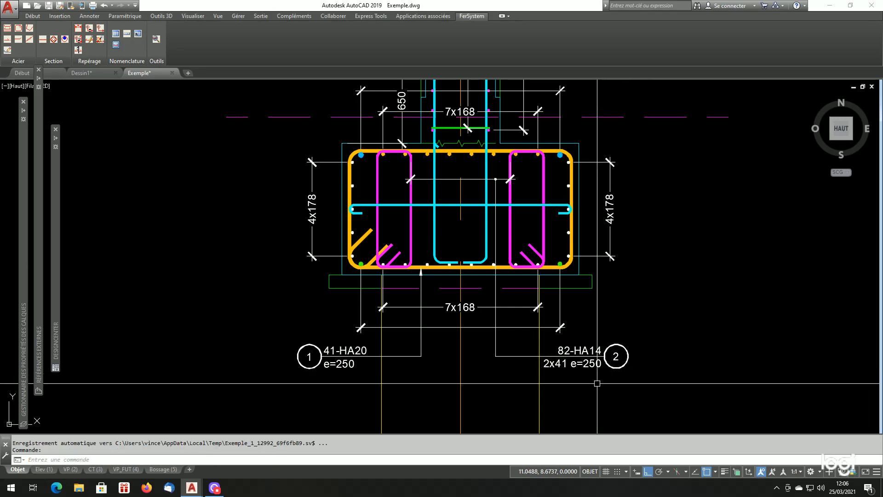
Add a non-quantity mark 2 on the elevation's 40x250 dimension beside mark 1, with leader down and label pointing right
scroll(573, 364, down, 2)
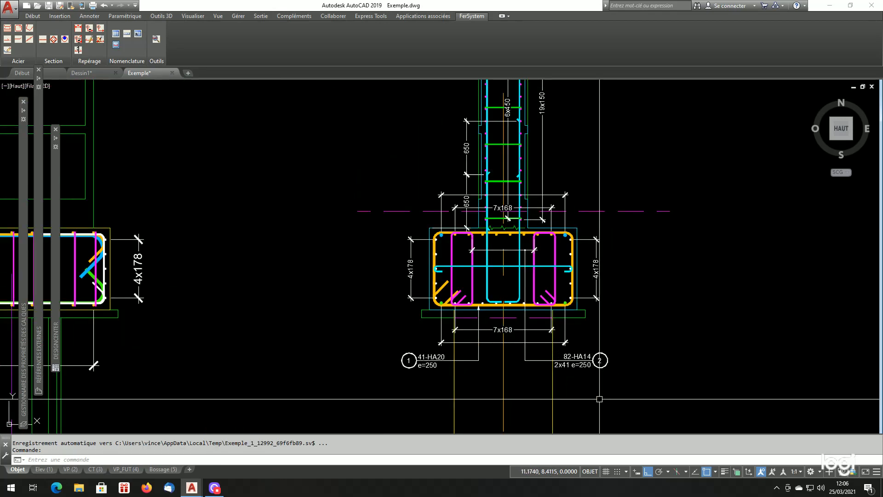
scroll(447, 346, down, 5)
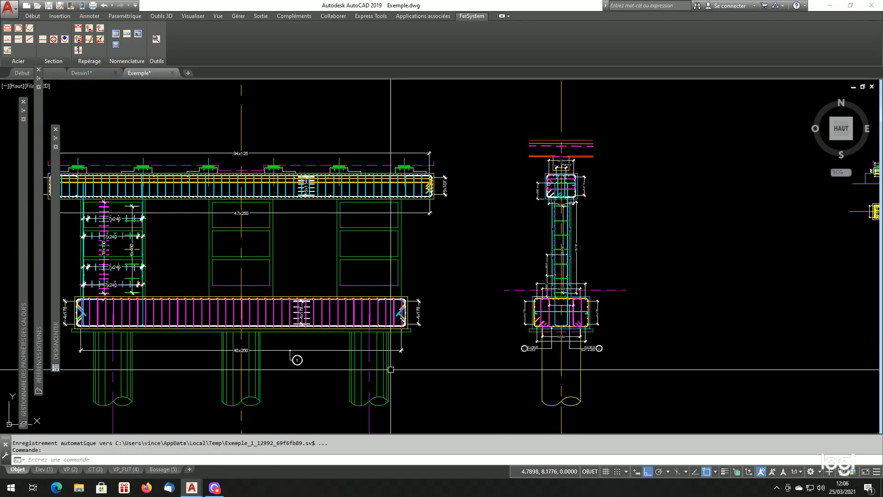
scroll(290, 350, up, 6)
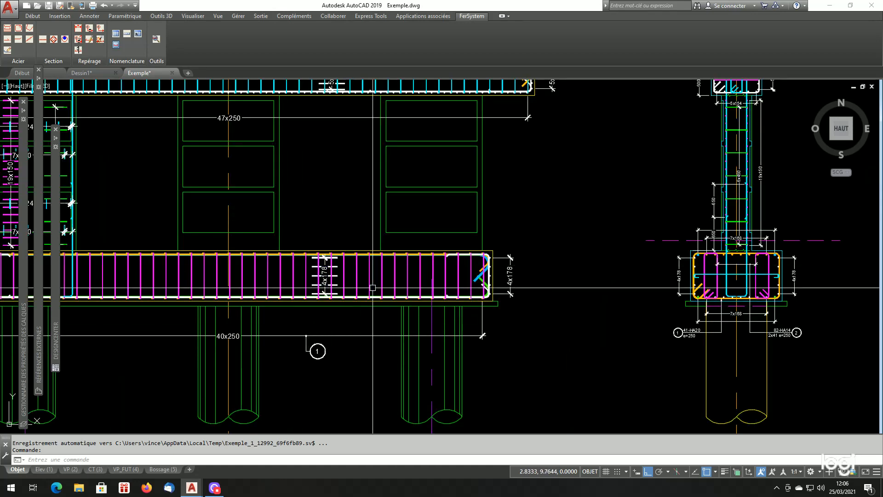
scroll(316, 359, up, 2)
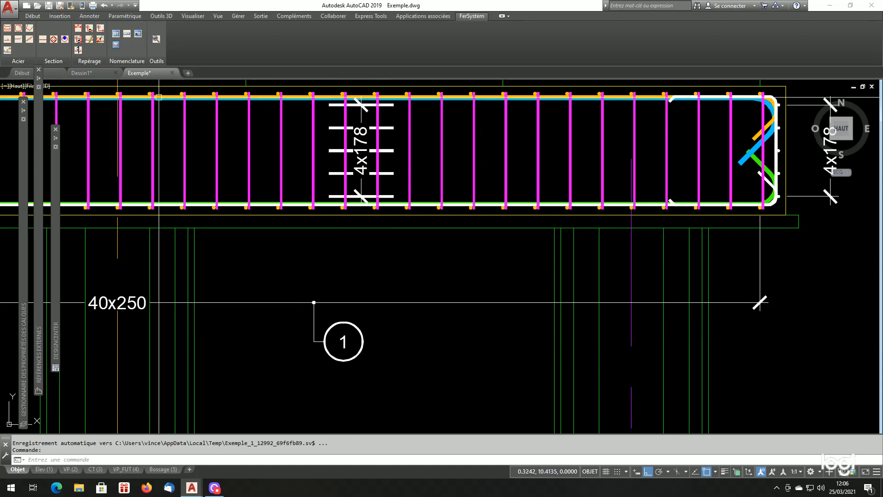
click(101, 29)
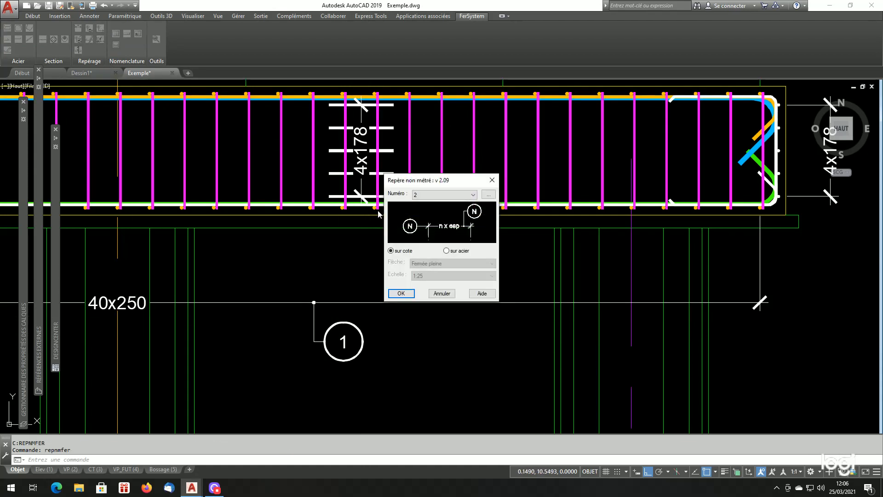
click(400, 294)
click(400, 303)
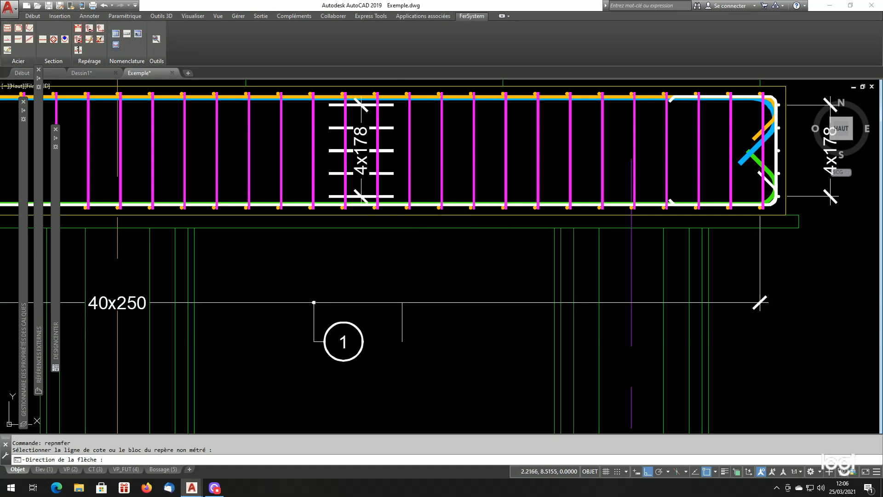
click(402, 341)
click(473, 321)
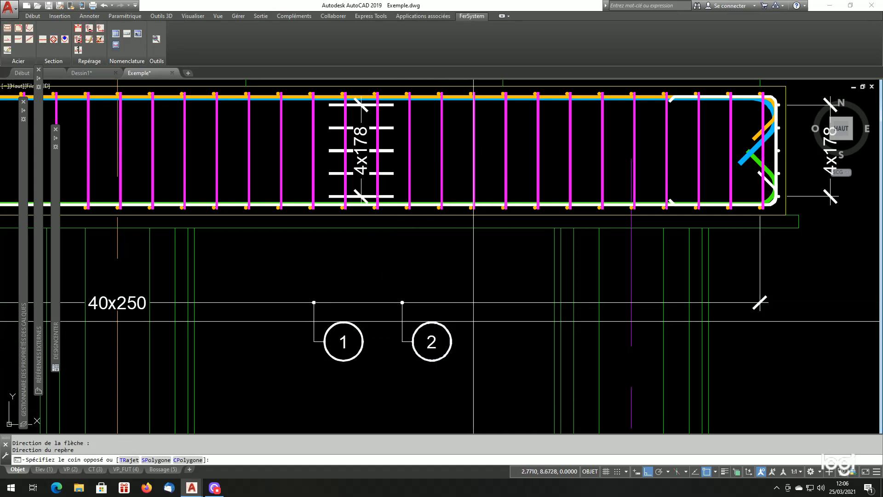
Erase the separate mark 2 and its leader from the elevation's 40x250 dimension
click(405, 364)
text(ef)
key(Return)
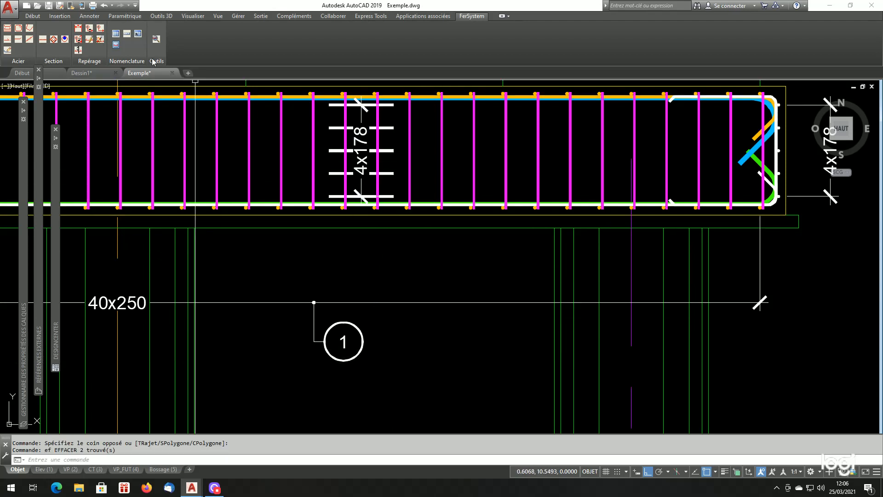
Add a non-quantity mark 2 on dimension by attaching it to the right side of the elevation's mark 1, with Ortho off
click(100, 29)
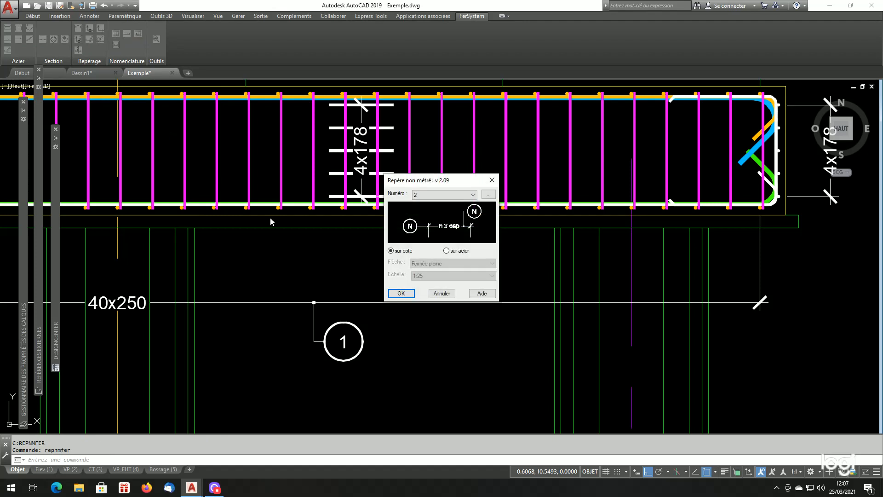
click(403, 295)
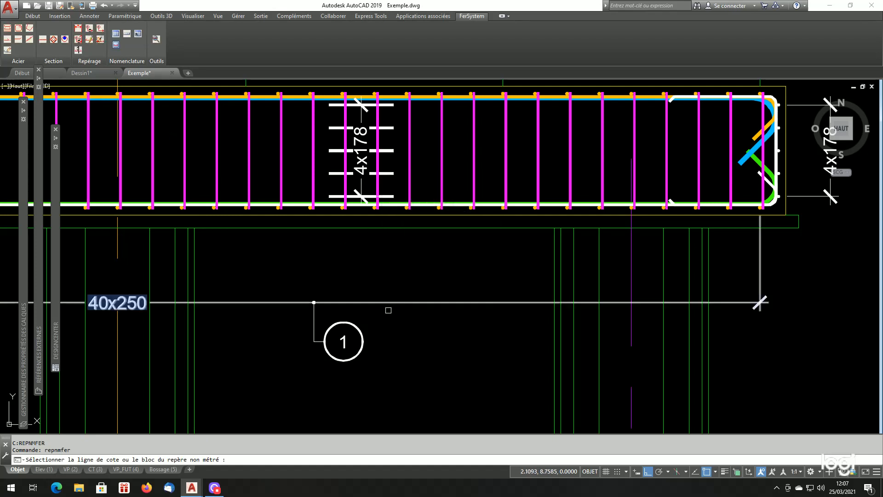
click(359, 331)
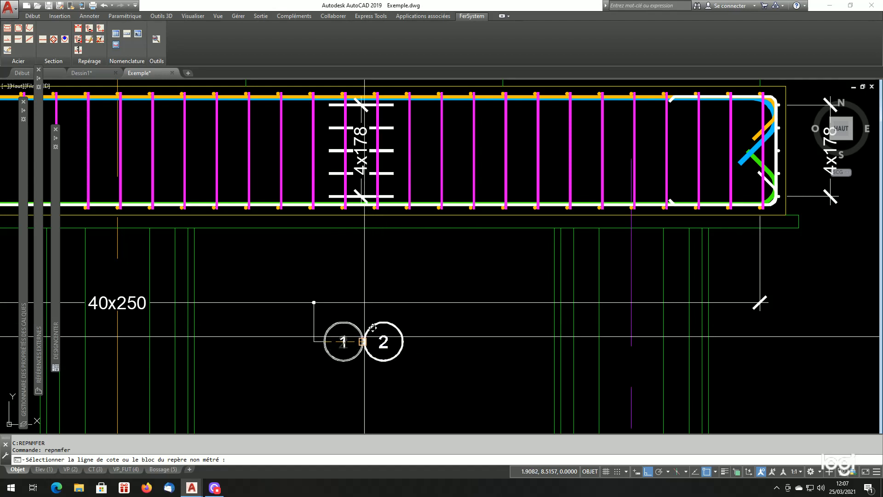
key(F8)
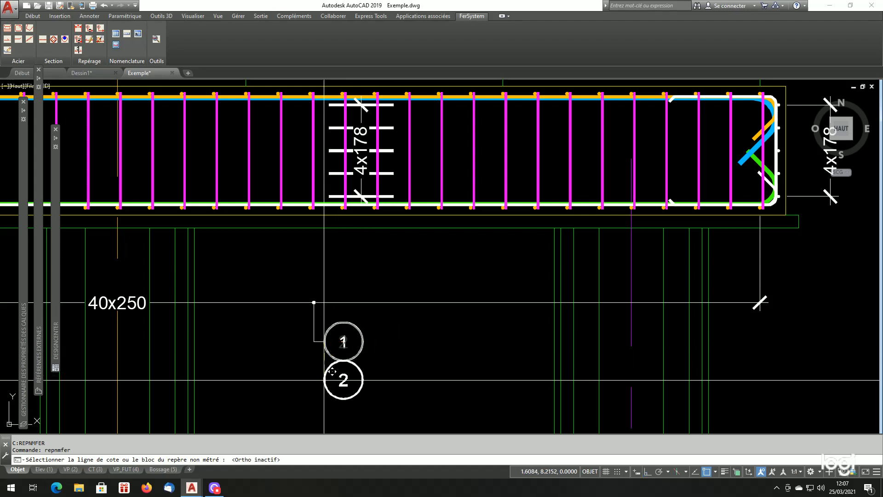
click(365, 338)
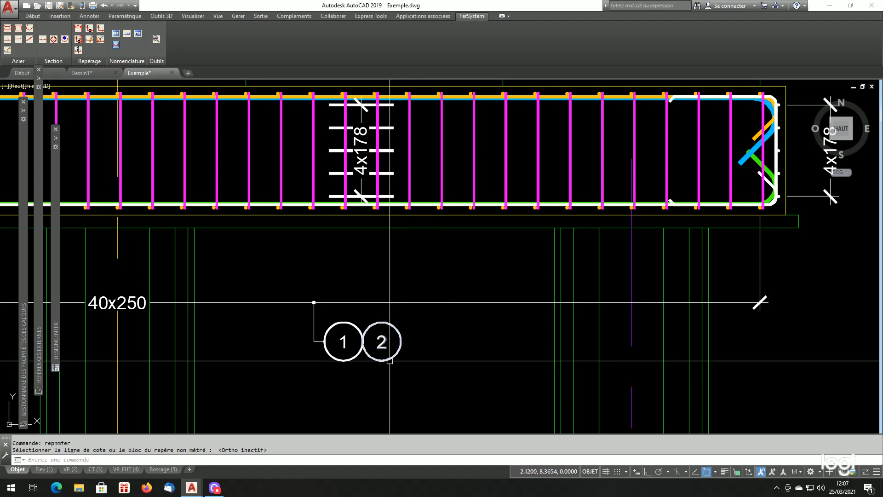
Set PICKSTYLE to 1 and check that the elevation's marks 1 and 2 select together as a group
key(Escape)
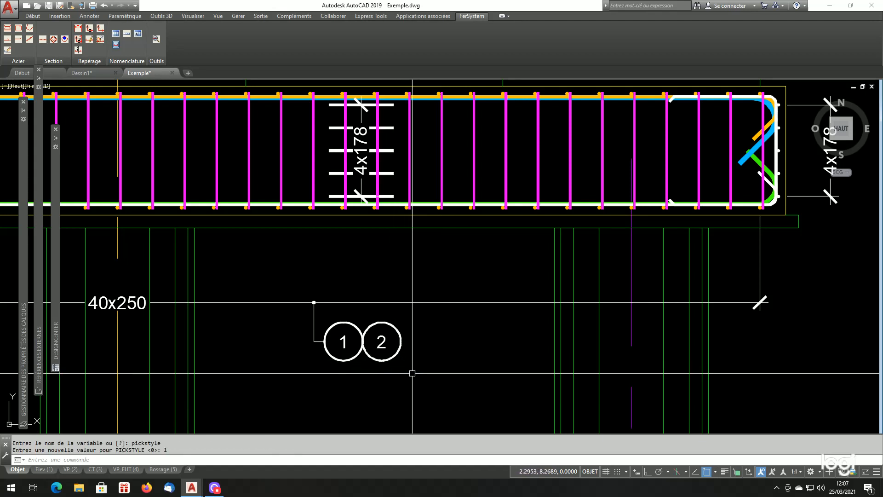
click(384, 360)
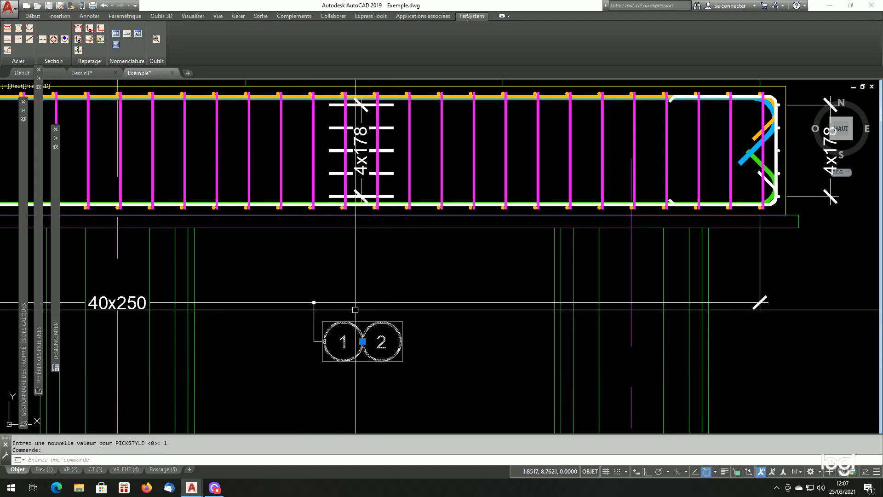
key(Escape)
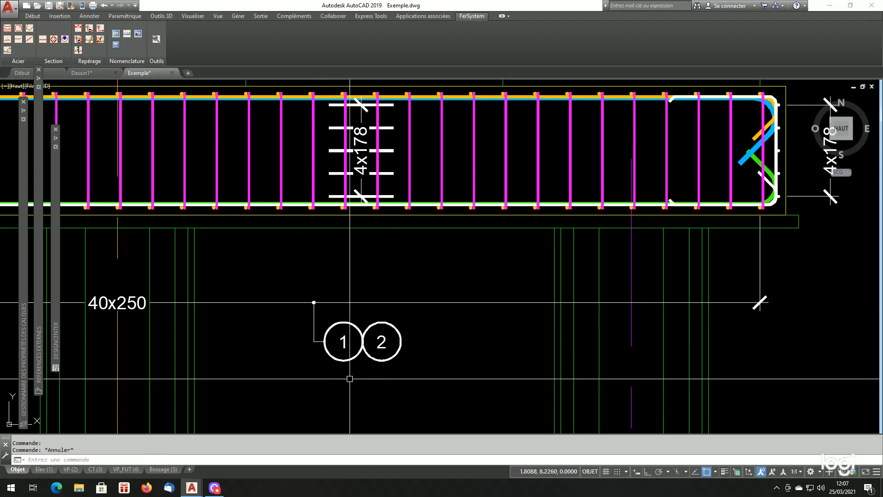
Try moving the grouped marks 1 and 2 horizontally to the right with Ortho on, and undo the move
text(dp)
key(Return)
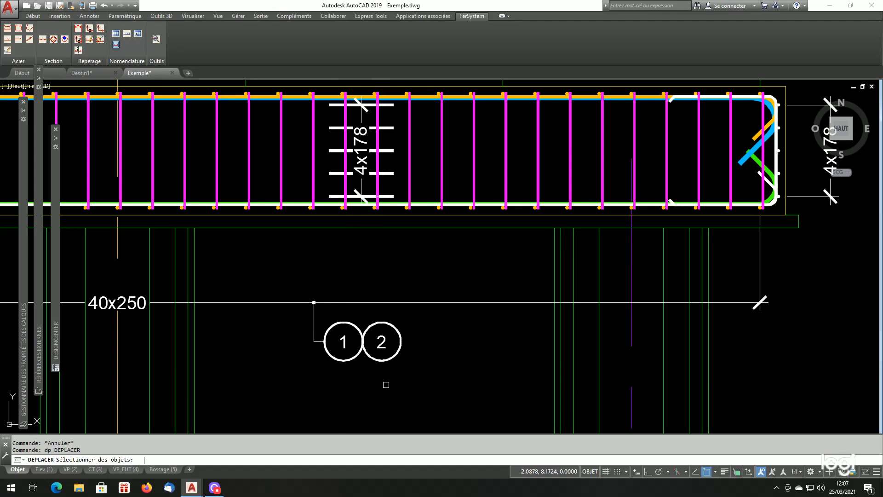
click(385, 361)
key(Return)
click(394, 377)
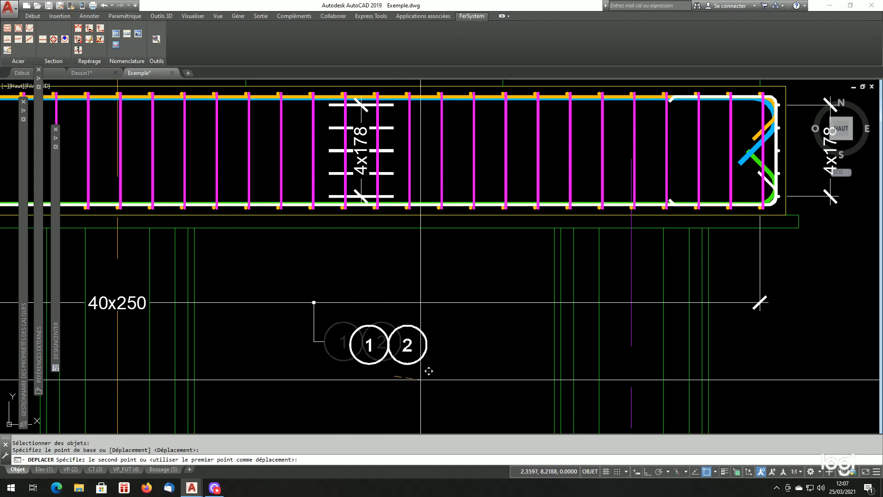
key(F8)
click(432, 372)
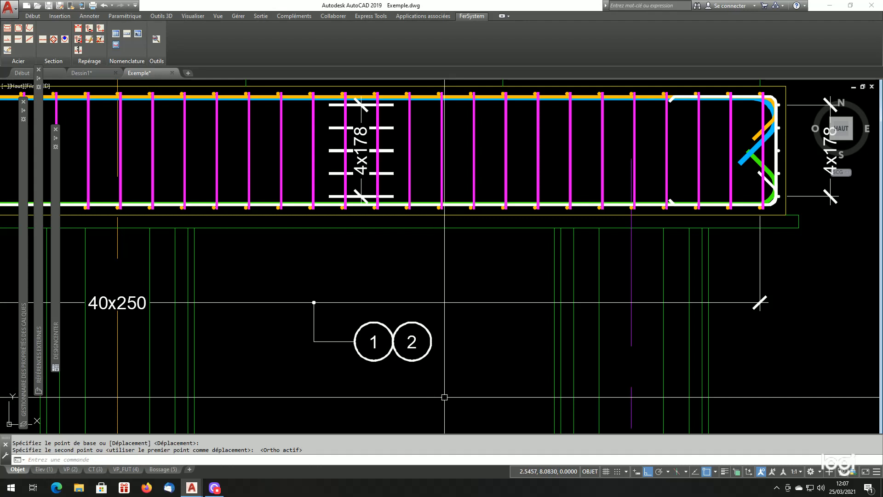
text(u)
key(Return)
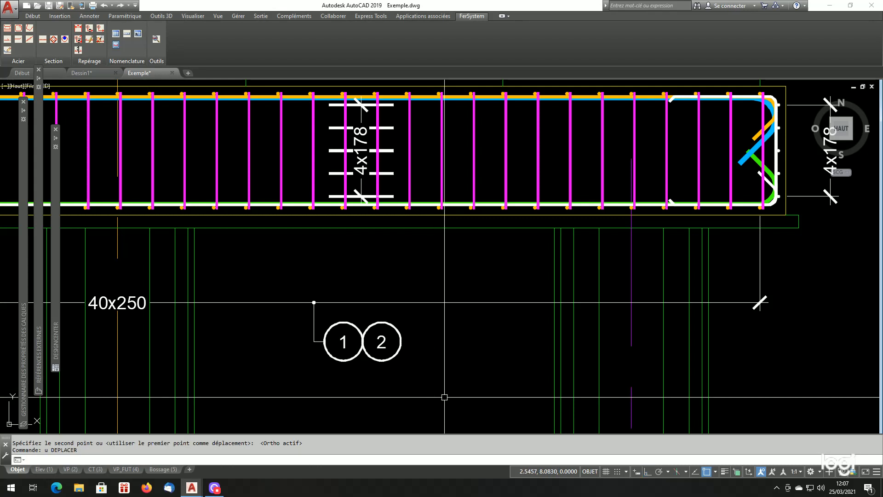
Set PICKSTYLE to 0, try moving the elevation's mark 2 alone horizontally to the right, and undo the move
key(ctrl+h)
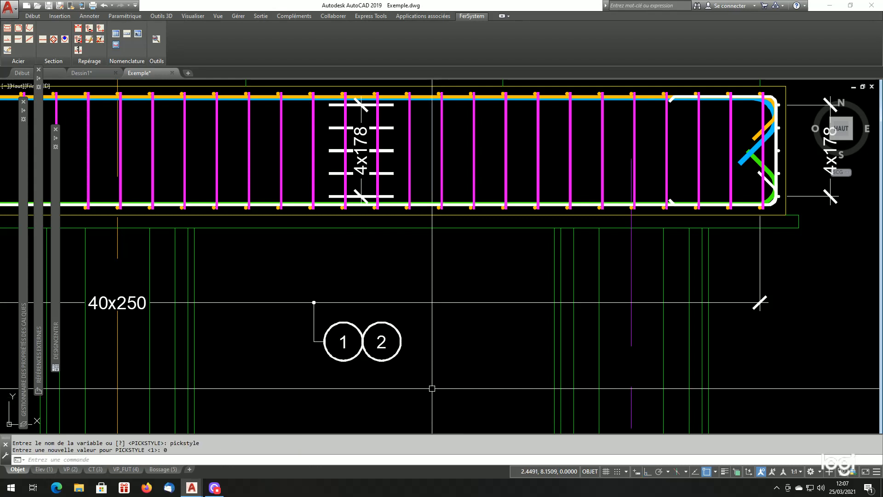
text(dp)
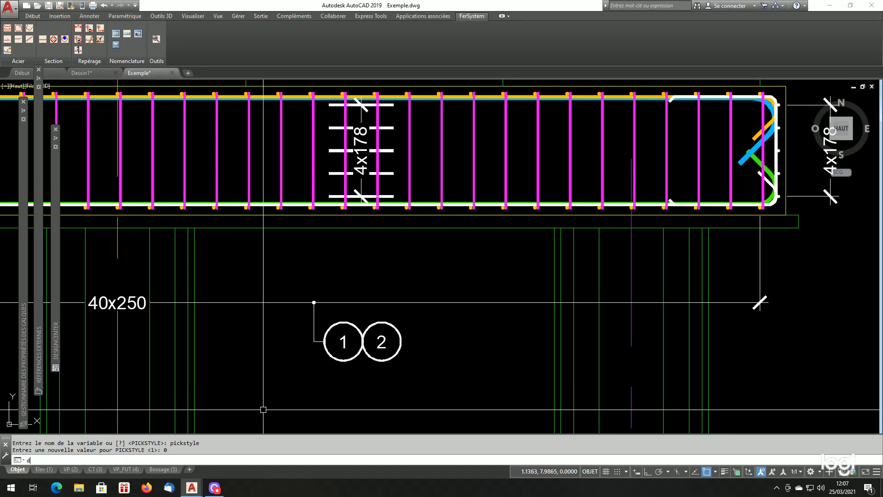
key(Return)
click(376, 362)
key(Return)
click(365, 374)
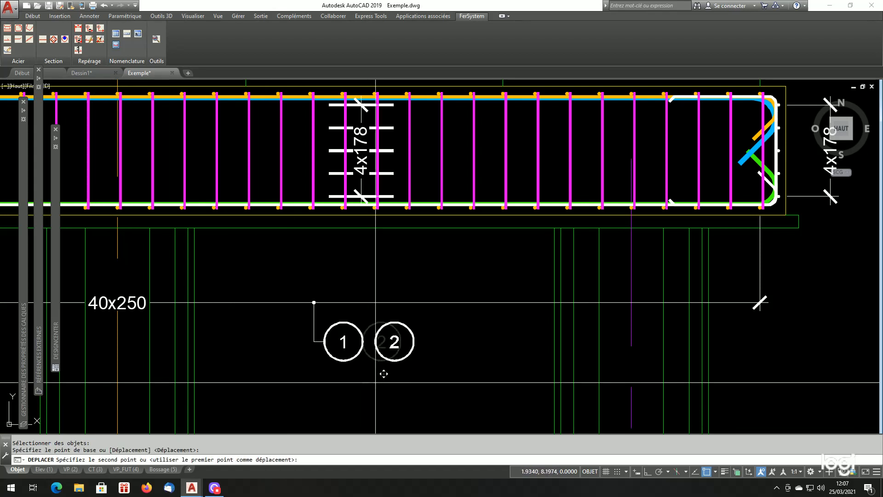
click(387, 374)
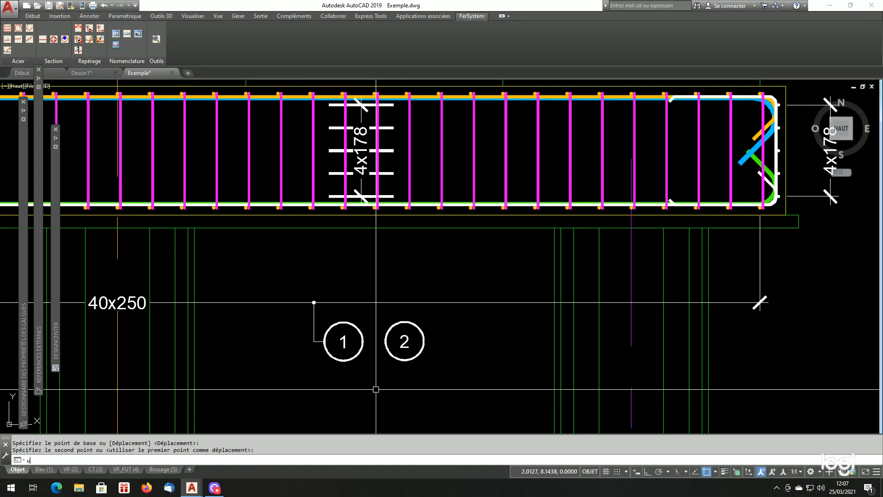
text(u)
key(Return)
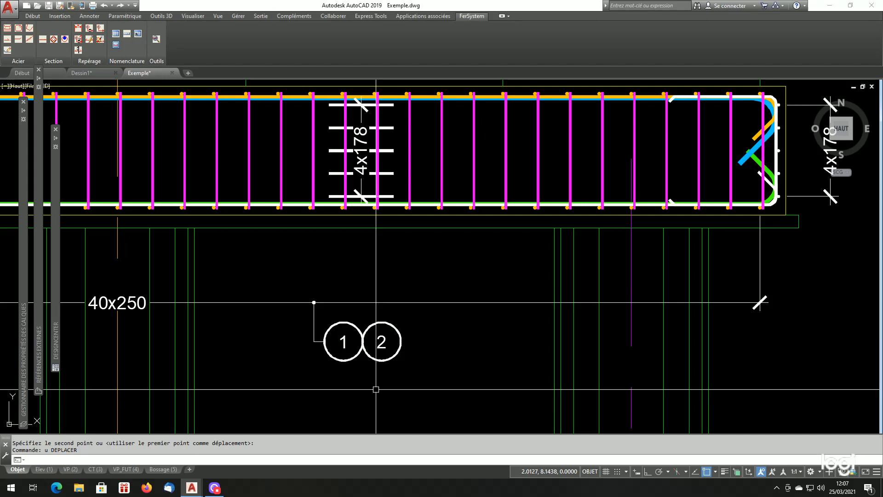
Add a non-quantity mark 2 on dimension, attached to the right side of mark 1 on the plan view's 40x250 dimension
scroll(376, 389, down, 5)
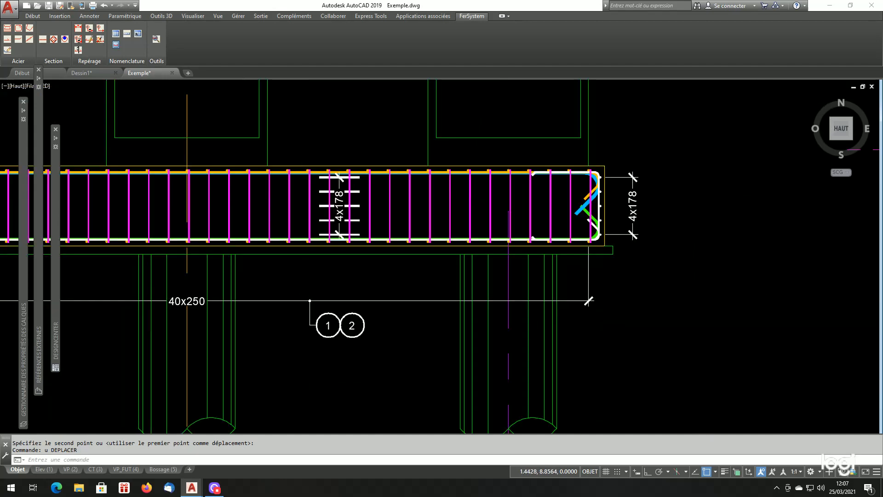
scroll(358, 293, up, 5)
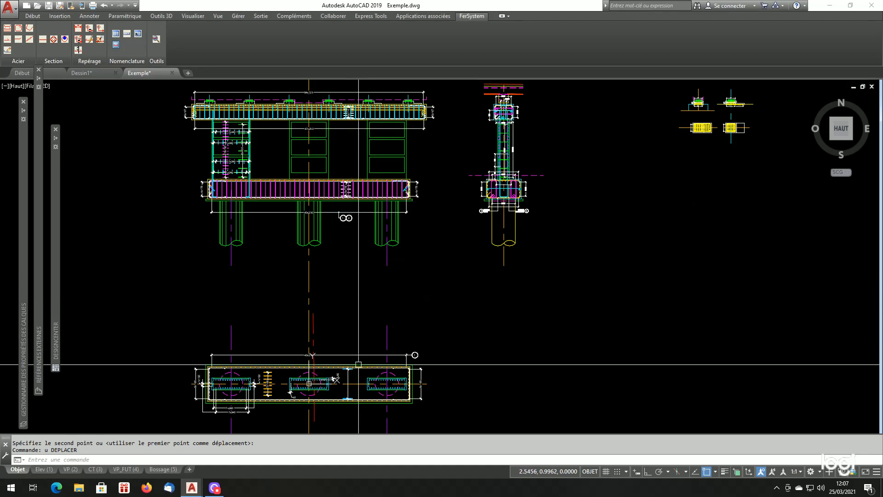
click(97, 30)
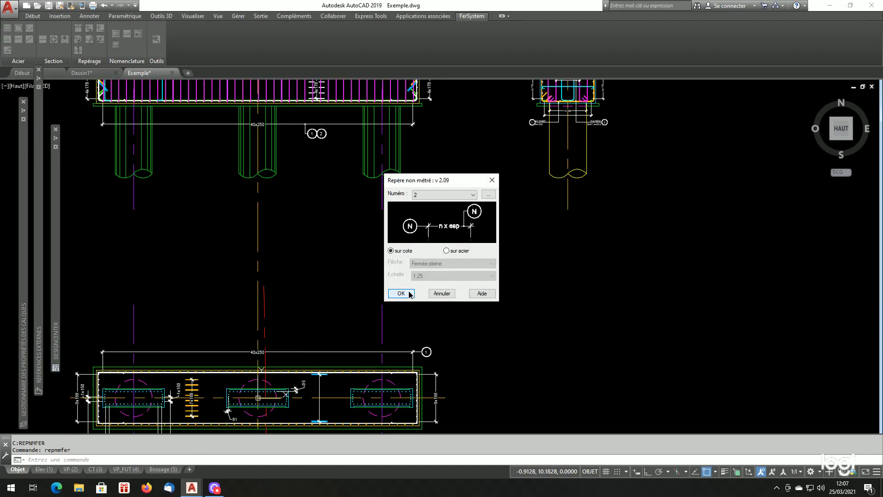
click(401, 293)
scroll(453, 360, up, 6)
click(362, 325)
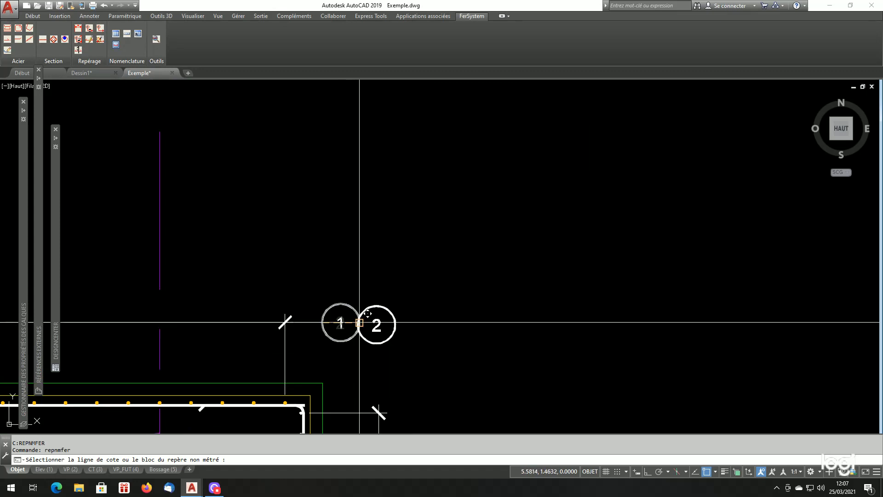
scroll(432, 359, down, 6)
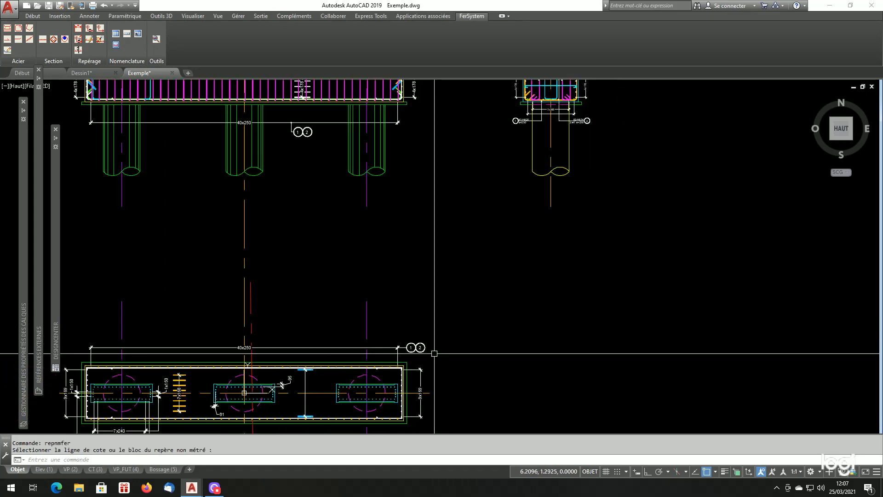
Define quantity mark 3 with 41 bars at 250 spacing, one element and a filled arrow, for the footing section's horizontal cyan bar
scroll(503, 262, down, 3)
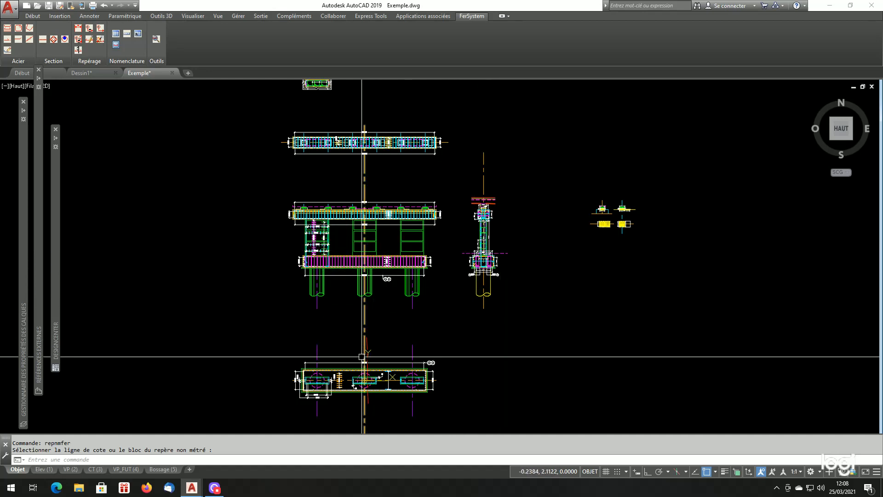
scroll(483, 239, up, 5)
scroll(514, 321, up, 2)
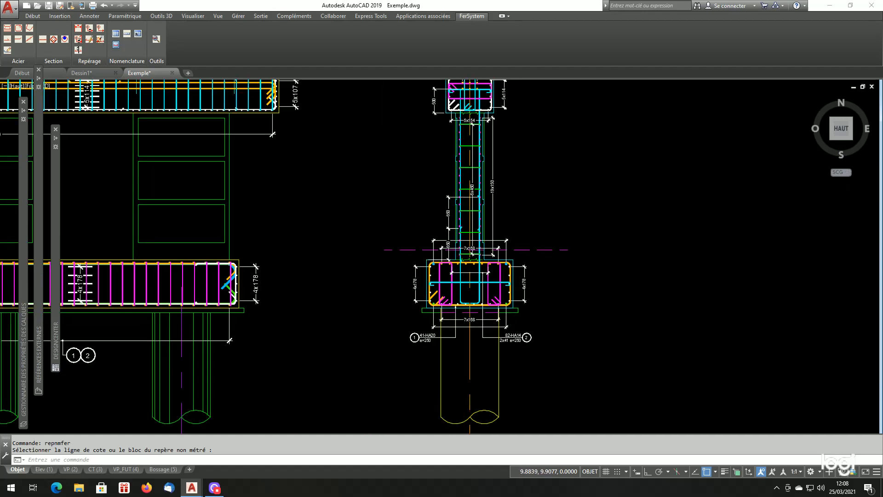
scroll(500, 340, down, 5)
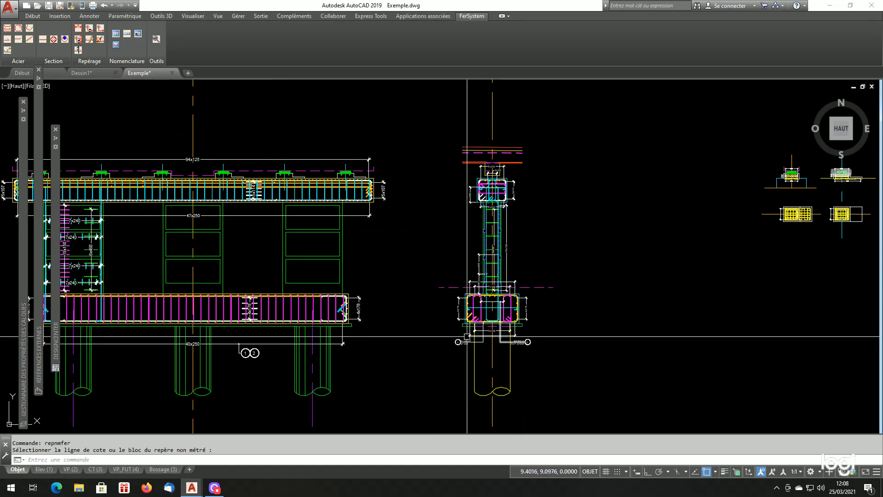
scroll(414, 298, down, 3)
scroll(415, 297, up, 6)
scroll(415, 297, up, 4)
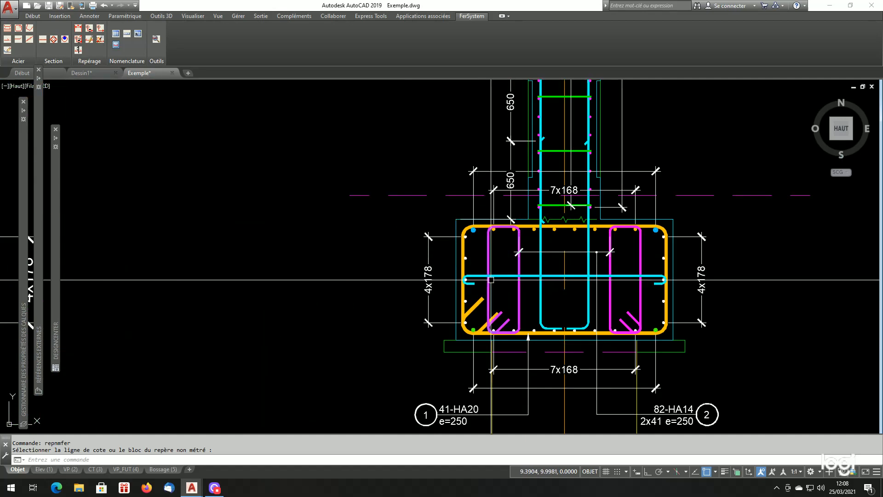
key(Escape)
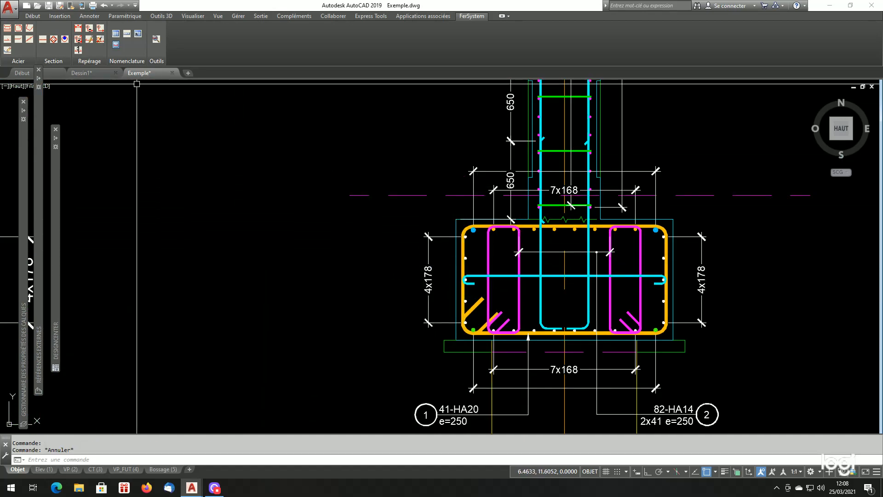
click(89, 29)
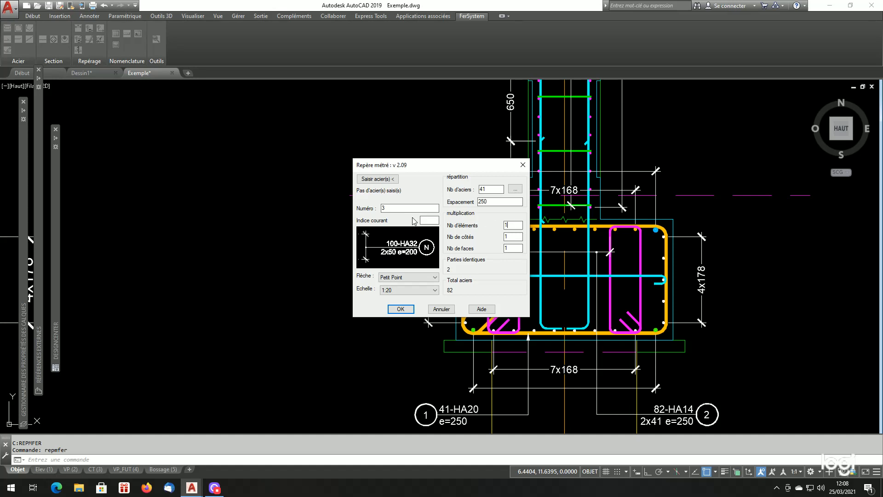
click(410, 276)
click(405, 286)
click(378, 179)
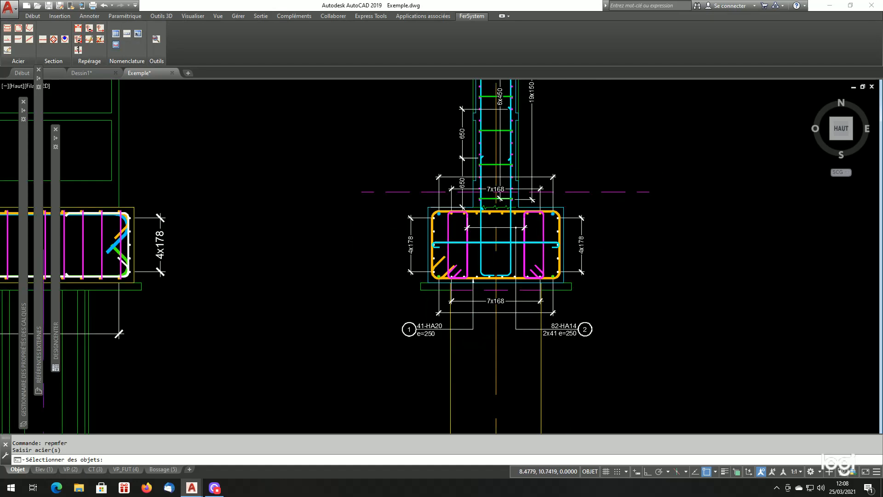
scroll(413, 174, up, 2)
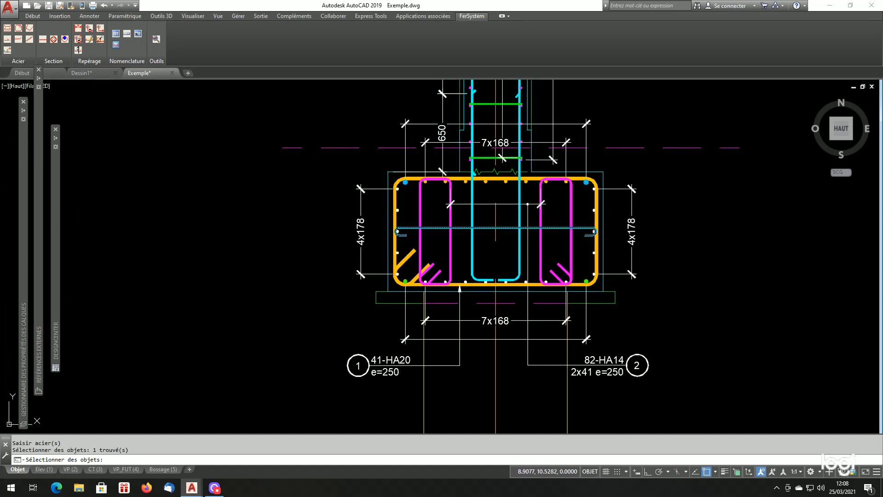
key(Return)
click(398, 311)
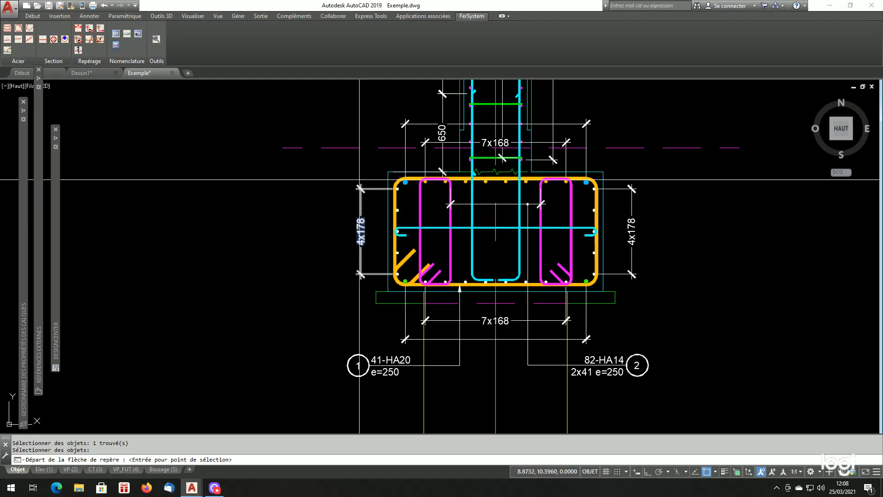
Place mark 3 outside the footing section's upper-left corner, starting its leader at the bar's selection point and directing the text to the left
scroll(359, 175, up, 2)
key(Return)
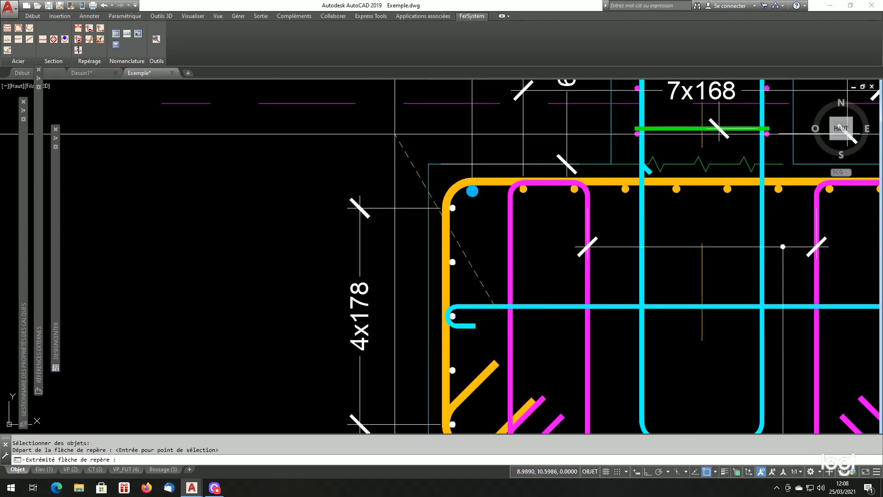
scroll(394, 133, down, 1)
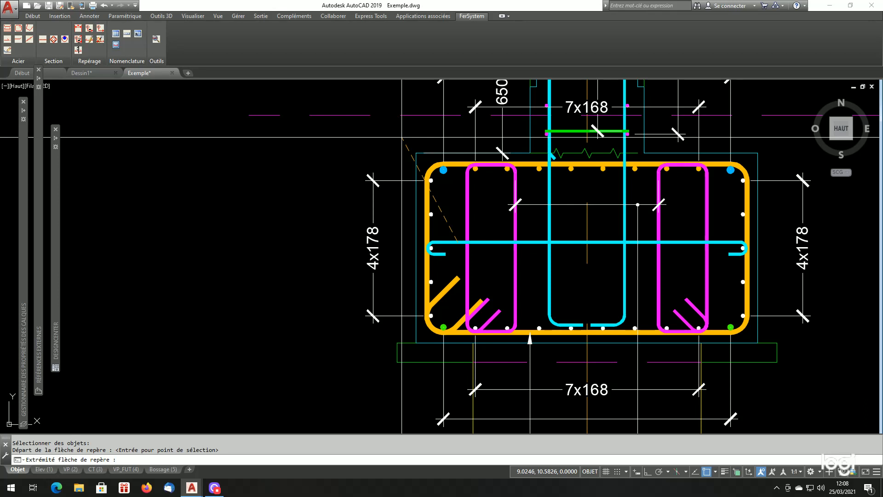
click(401, 137)
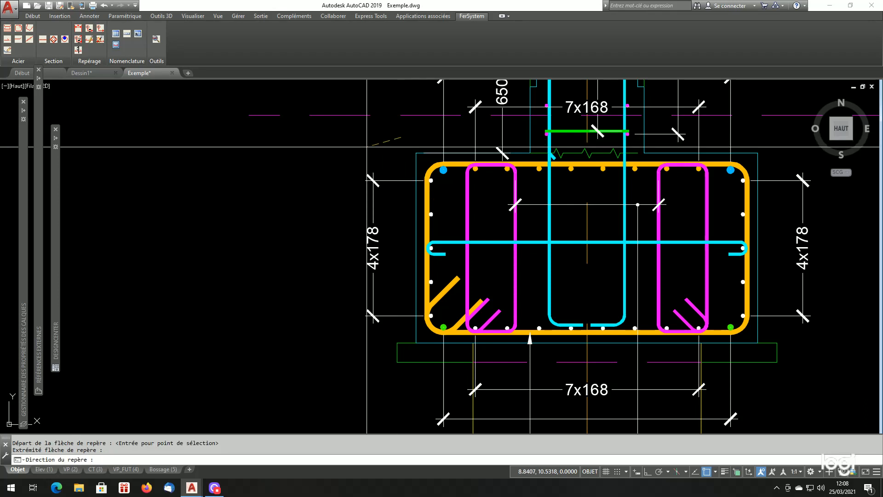
click(322, 147)
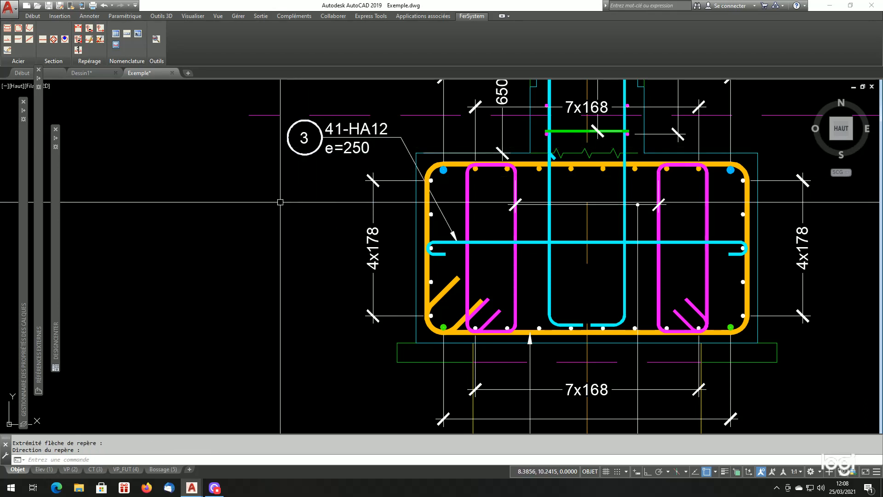
Attach a non-quantity mark 3 on dimension to the right side of the elevation's mark 2, and set PICKSTYLE to 1
scroll(410, 269, down, 2)
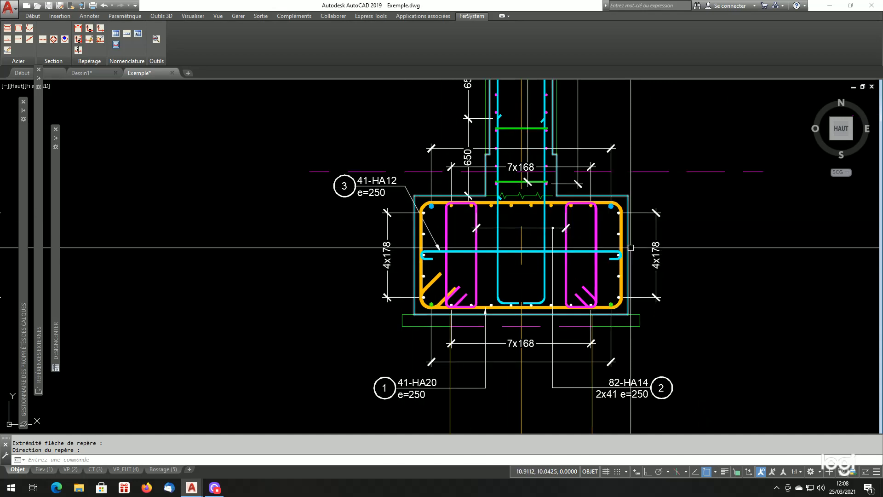
scroll(638, 243, down, 2)
scroll(165, 322, up, 4)
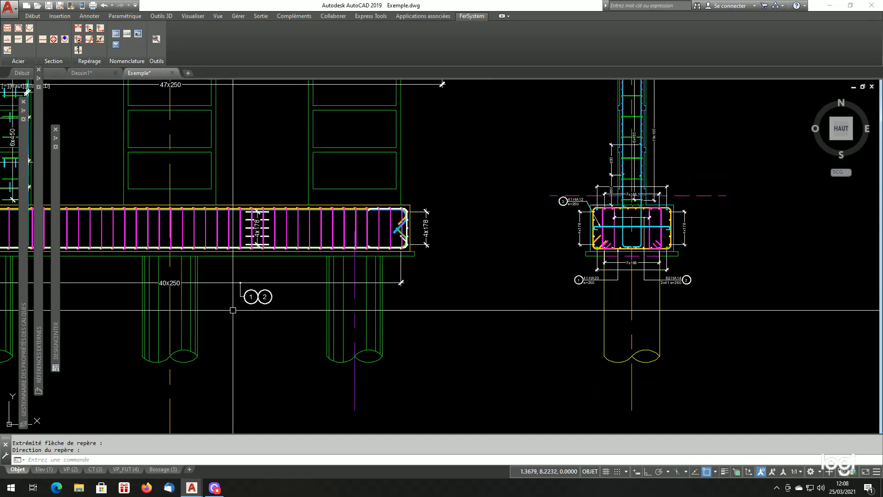
click(89, 28)
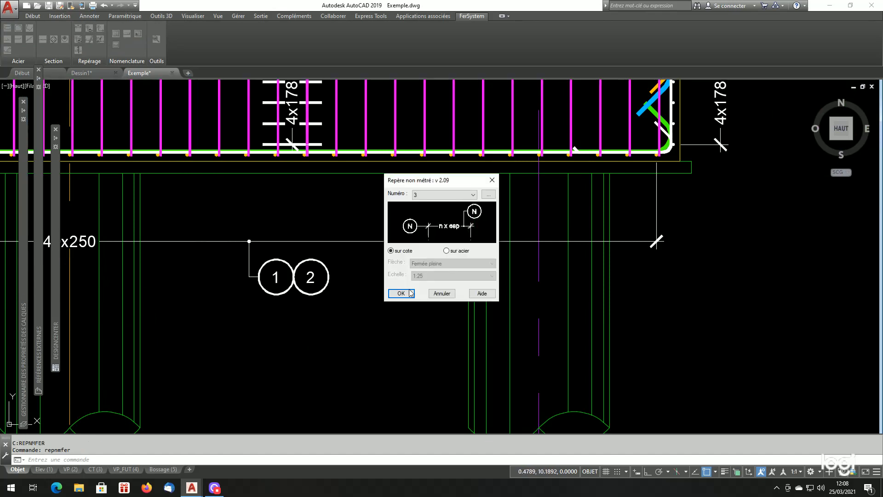
click(401, 292)
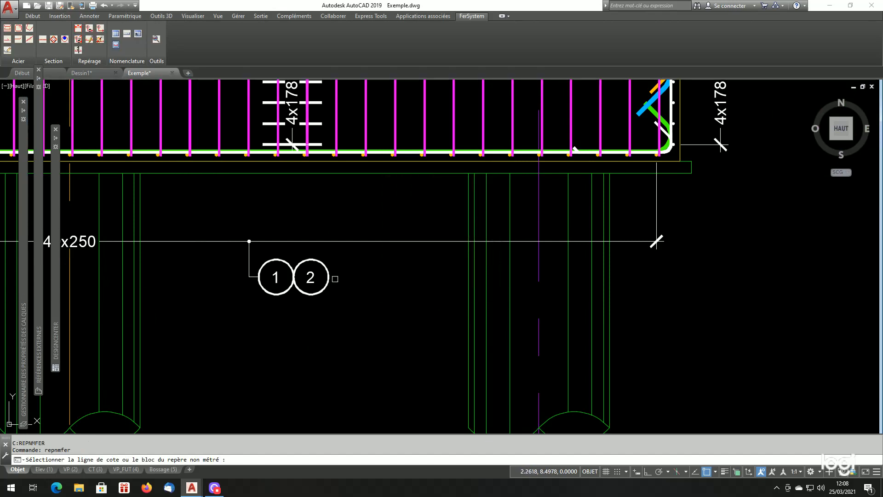
click(328, 276)
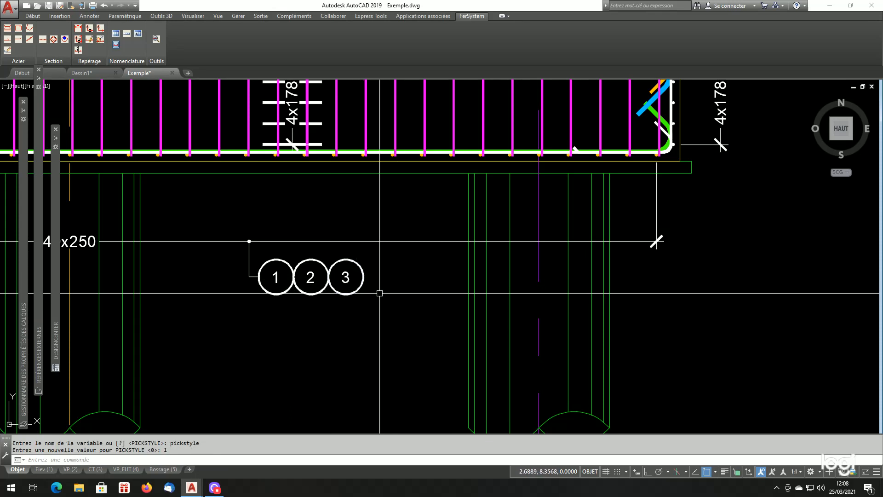
key(Escape)
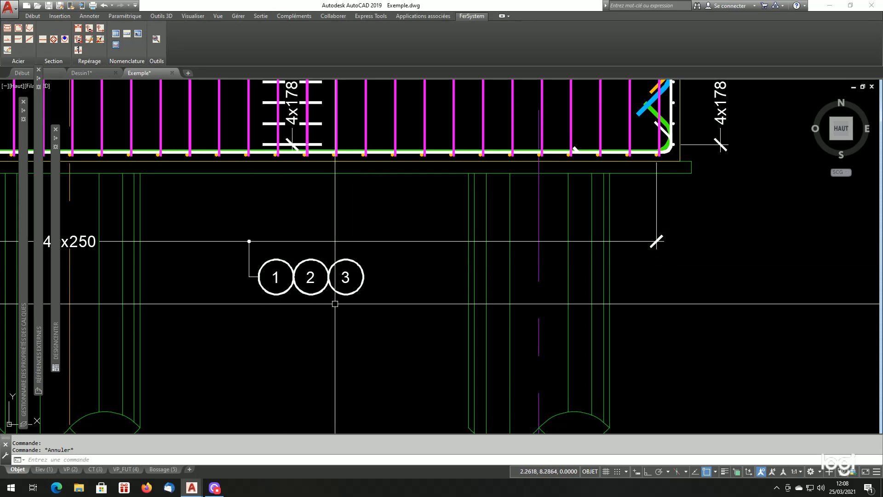
Attach a non-quantity mark 3 on dimension to the right side of the plan view's mark 2
scroll(364, 246, down, 8)
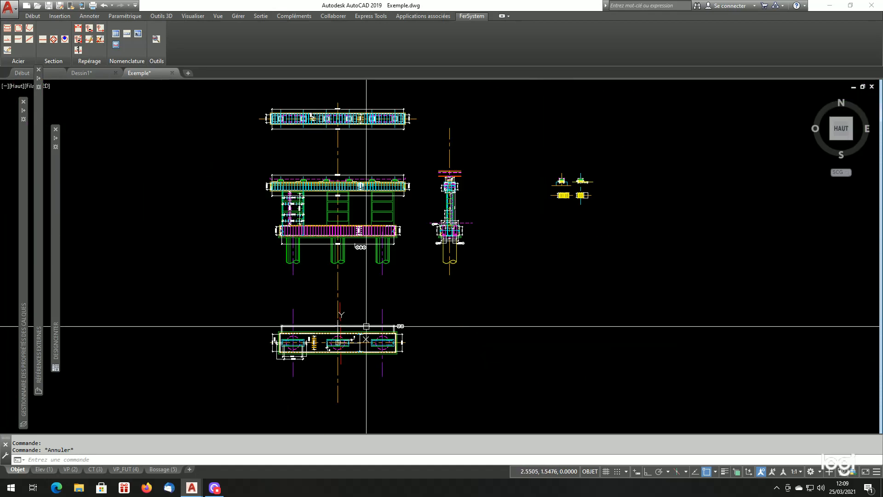
scroll(390, 331, up, 8)
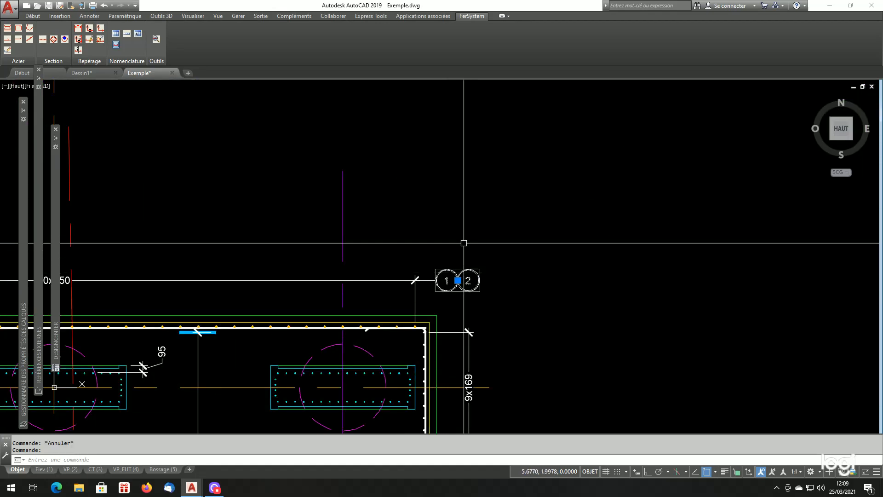
click(100, 29)
click(398, 294)
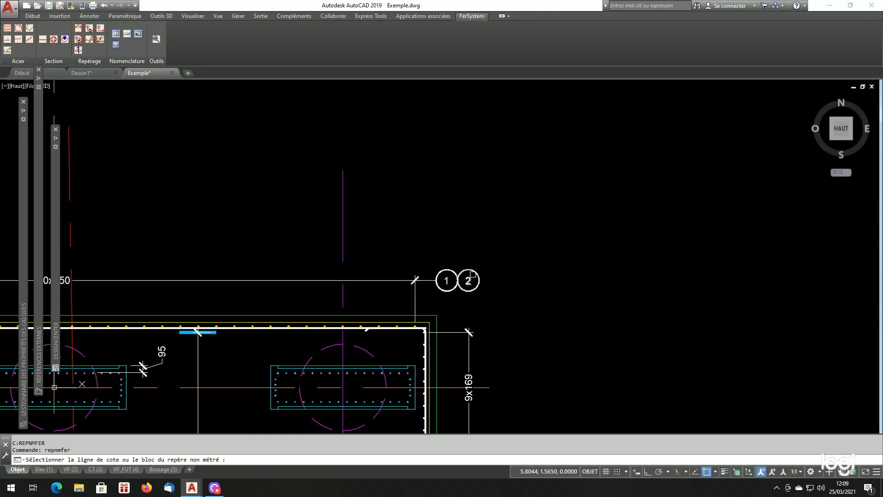
click(479, 280)
scroll(444, 302, down, 4)
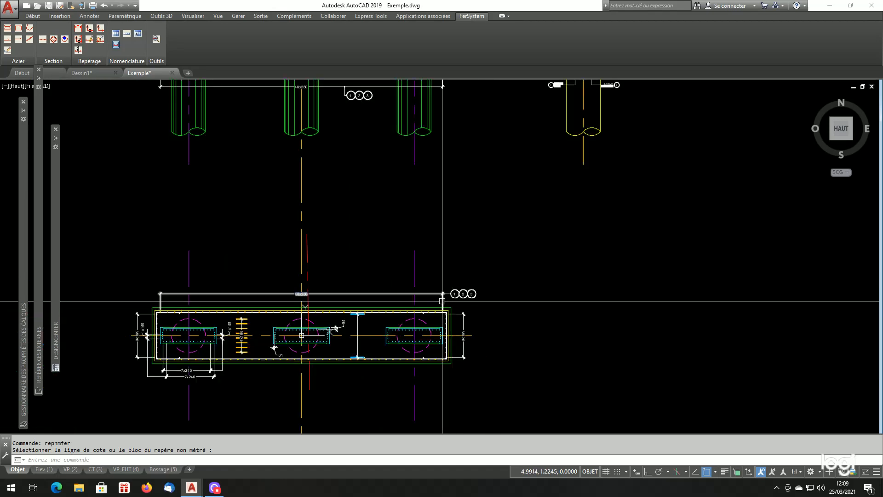
scroll(473, 285, up, 6)
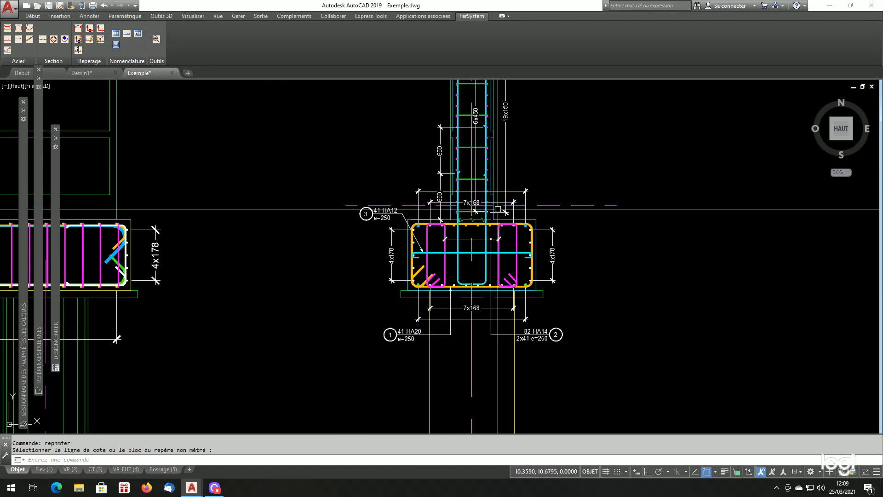
scroll(471, 267, down, 2)
scroll(472, 267, up, 2)
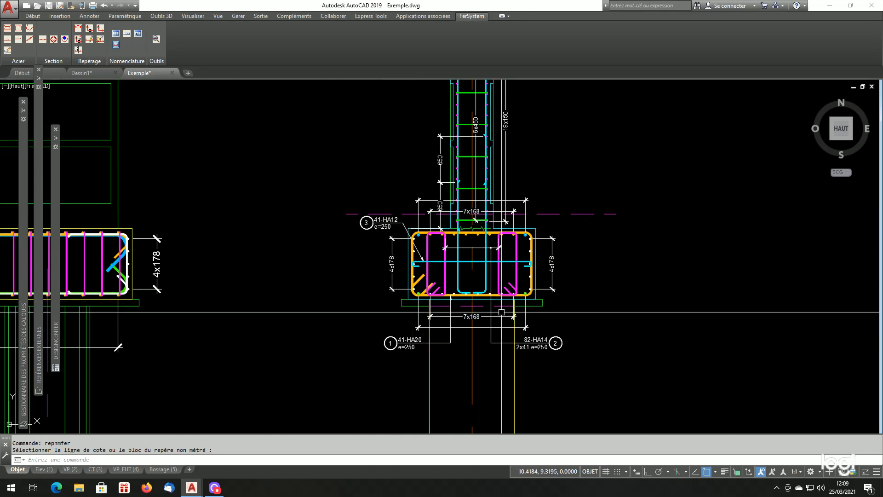
Examine the footing's reinforcement and its marks 1, 2 and 3 in the section and the elevation
scroll(382, 278, up, 2)
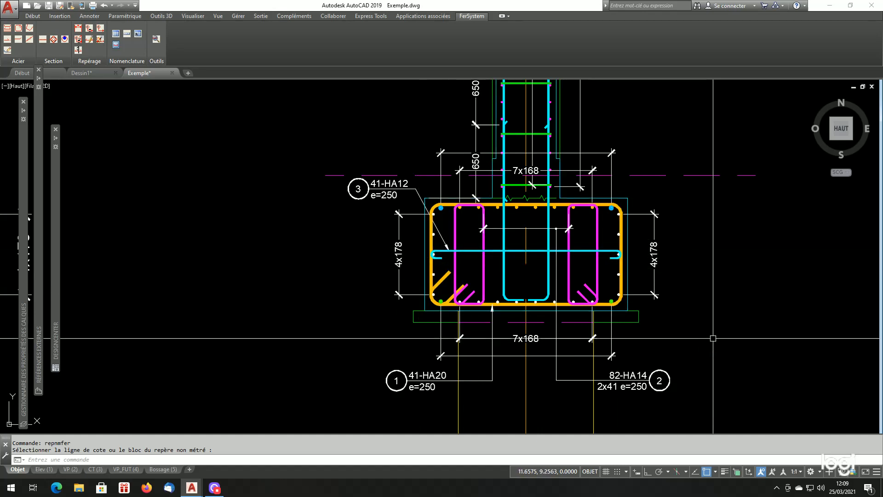
scroll(653, 310, down, 2)
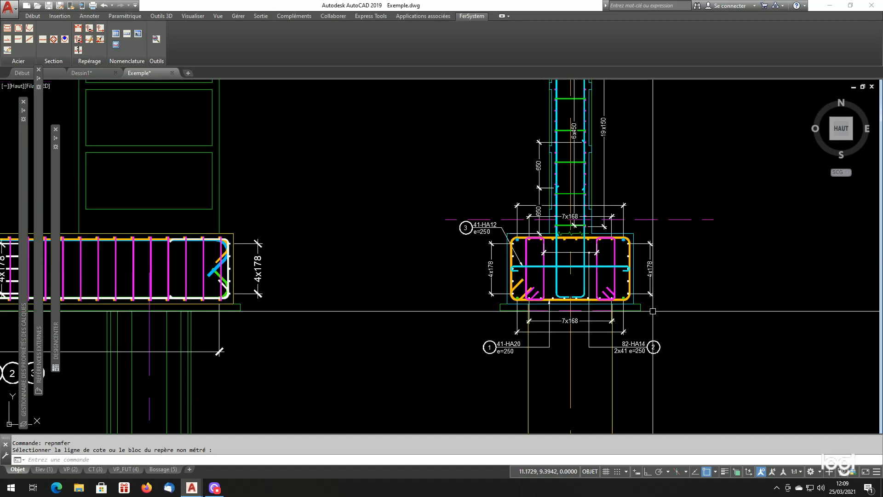
scroll(533, 317, down, 2)
scroll(532, 325, down, 2)
scroll(533, 332, up, 2)
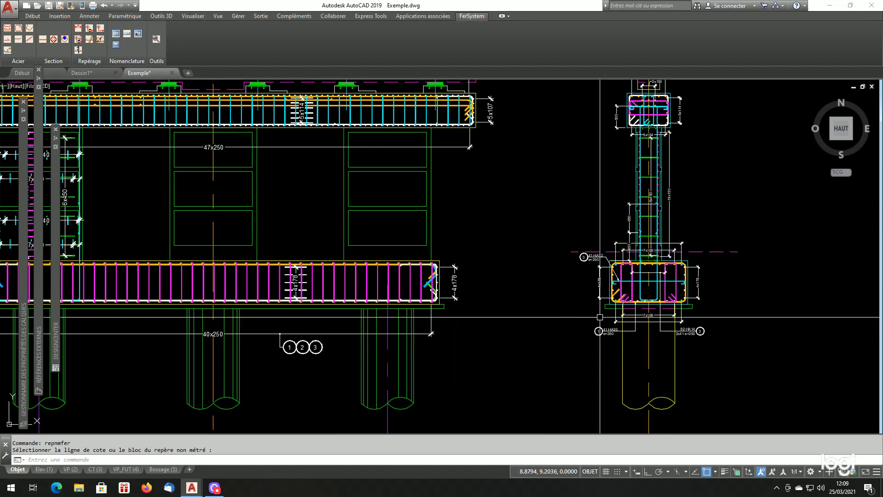
scroll(672, 308, up, 2)
scroll(675, 306, down, 2)
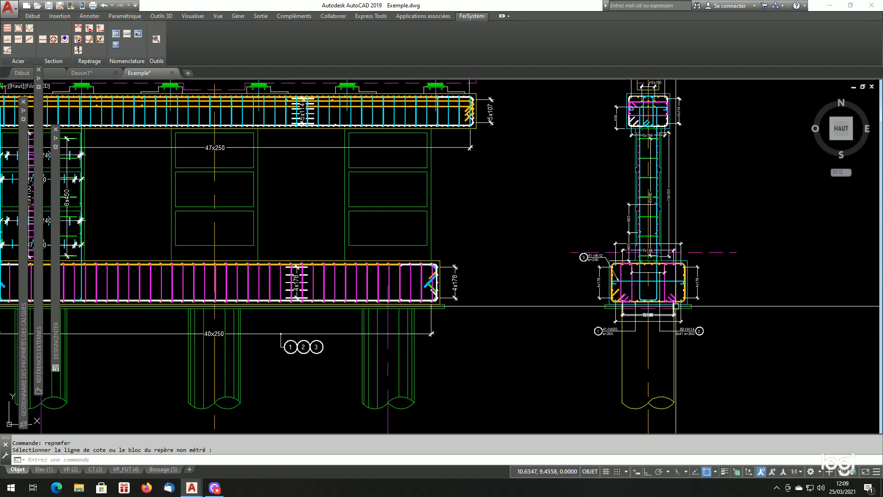
scroll(676, 305, up, 2)
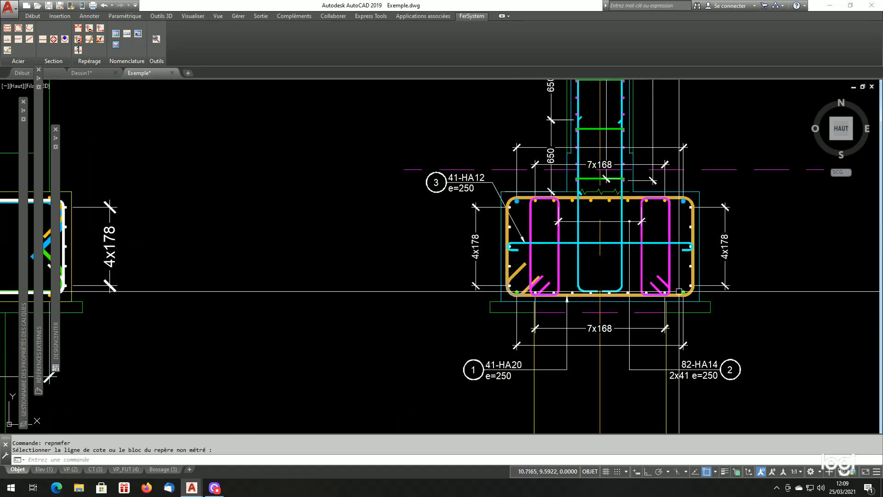
scroll(679, 291, down, 5)
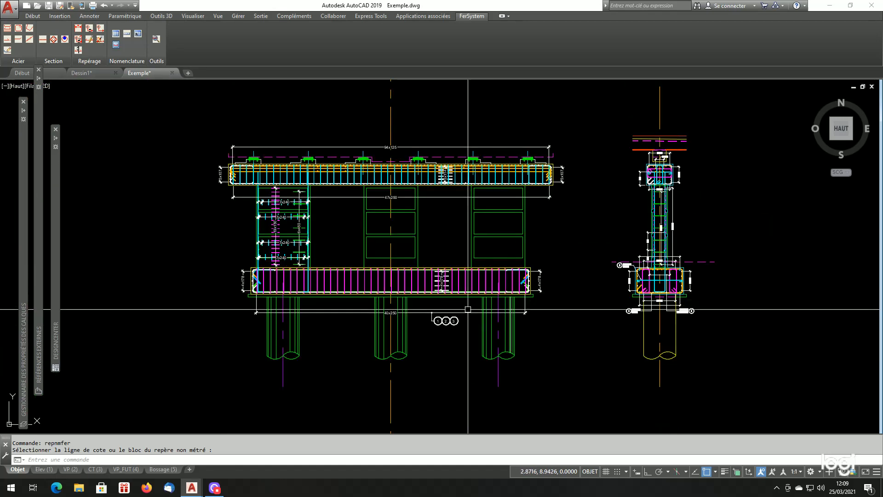
scroll(468, 309, up, 5)
scroll(312, 365, down, 1)
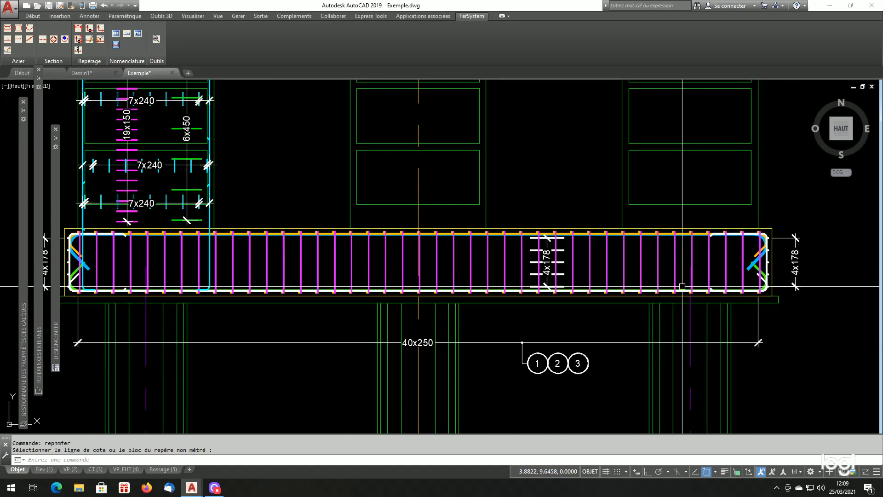
scroll(682, 286, down, 4)
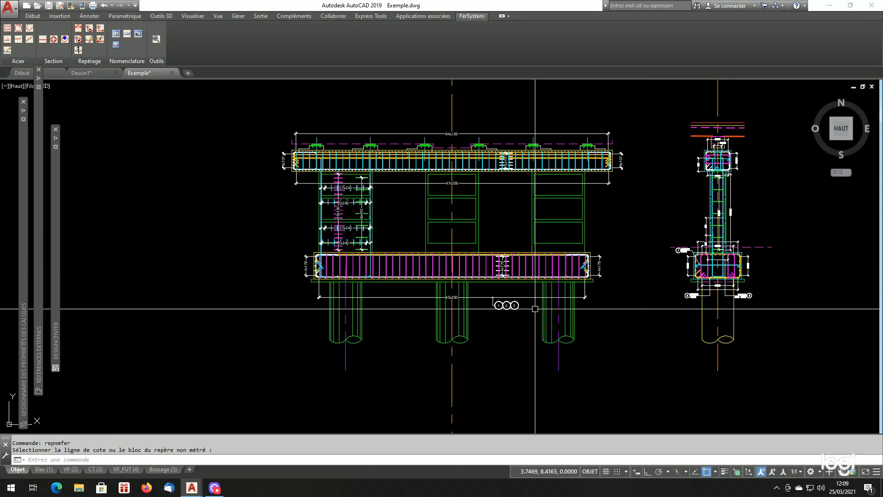
scroll(435, 300, up, 2)
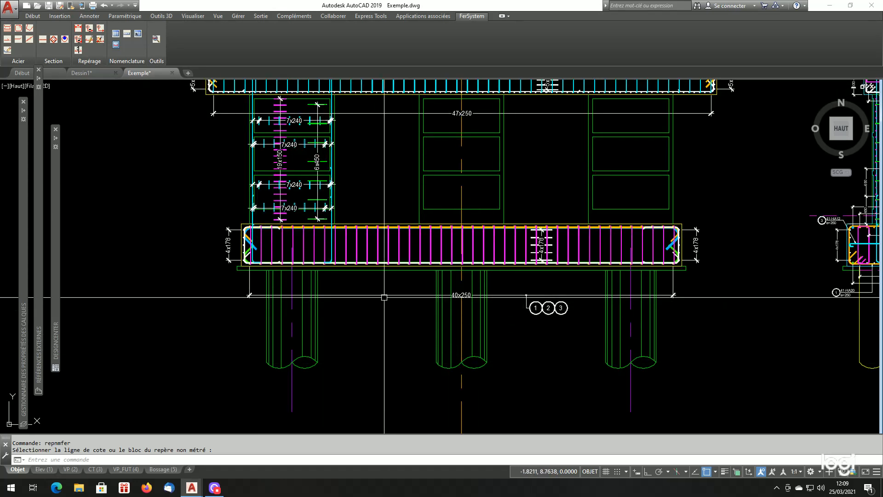
scroll(453, 345, down, 2)
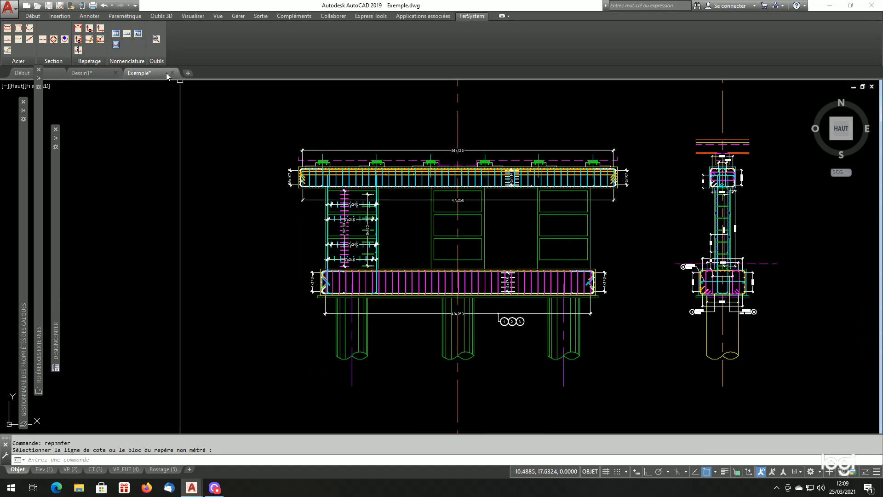
Begin a quantity mark numbered 4 and set its scale to 1:33
click(89, 30)
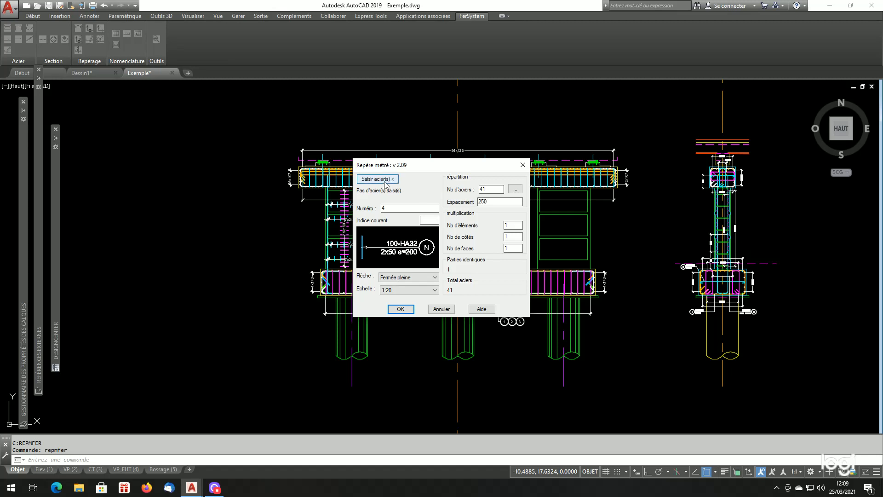
click(404, 290)
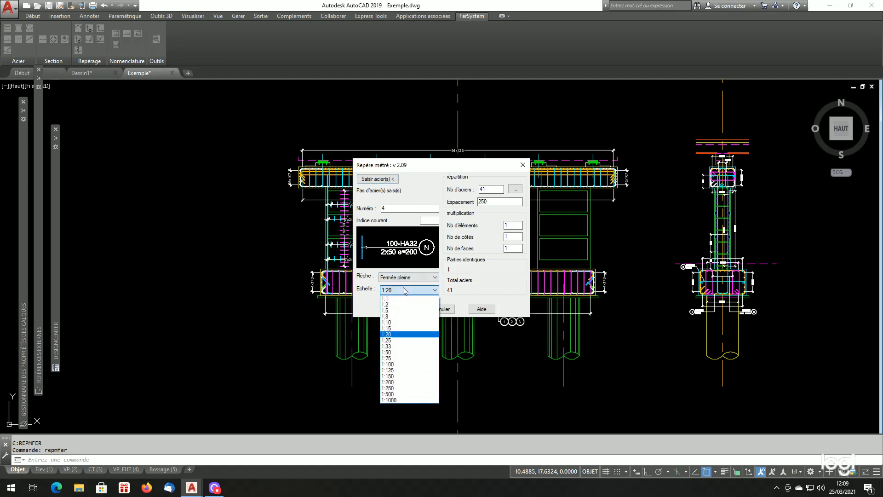
click(407, 346)
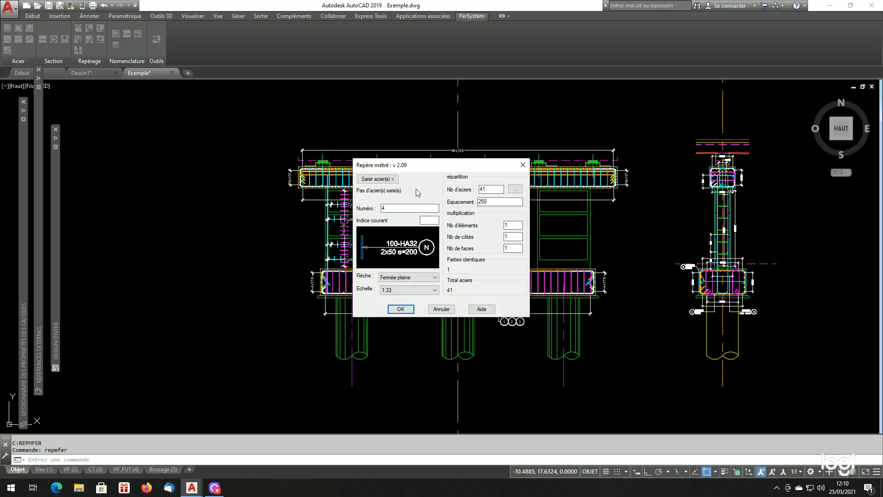
Assign the green longitudinal bar along the underside of the footing elevation to quantity mark 4
click(380, 181)
scroll(731, 308, up, 8)
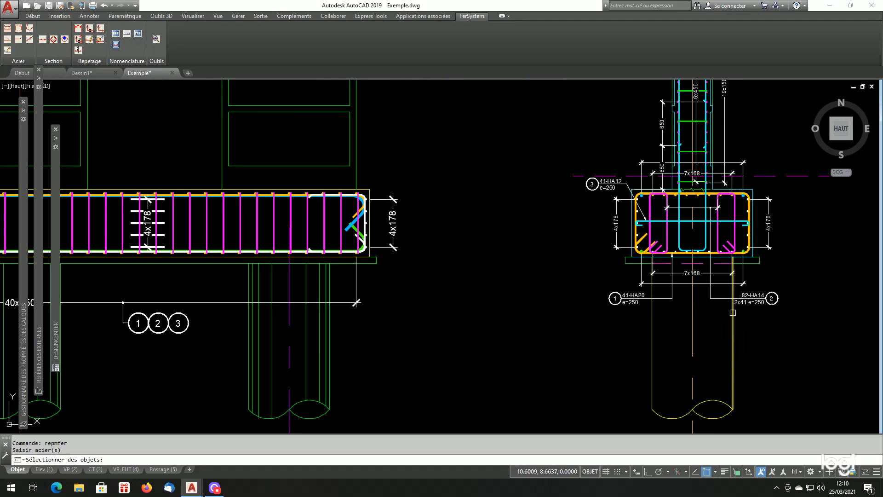
scroll(763, 225, down, 8)
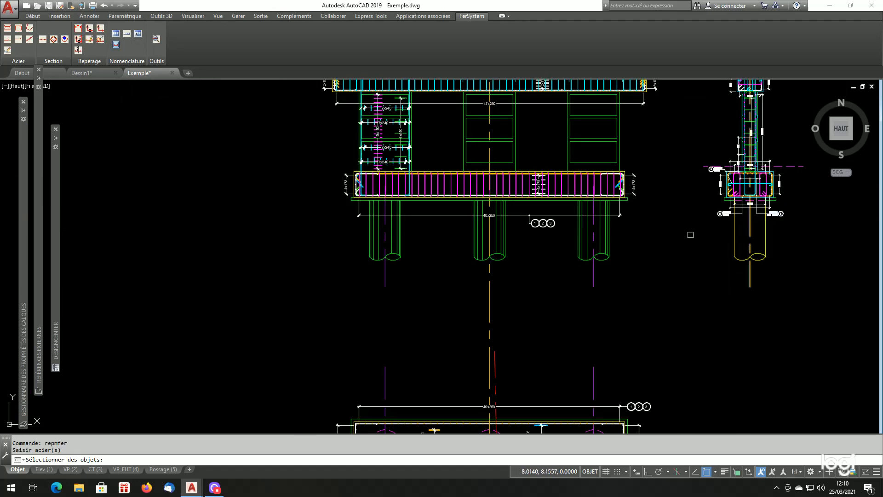
scroll(475, 185, up, 2)
scroll(475, 185, up, 2)
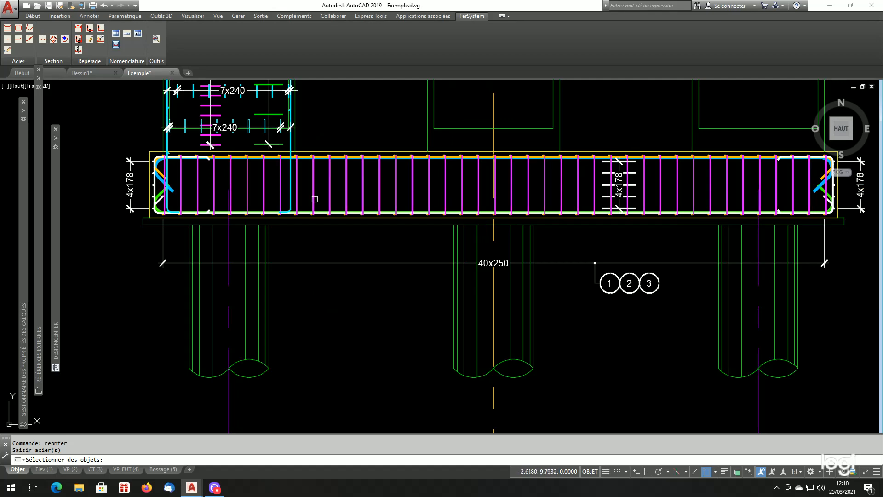
scroll(314, 199, up, 2)
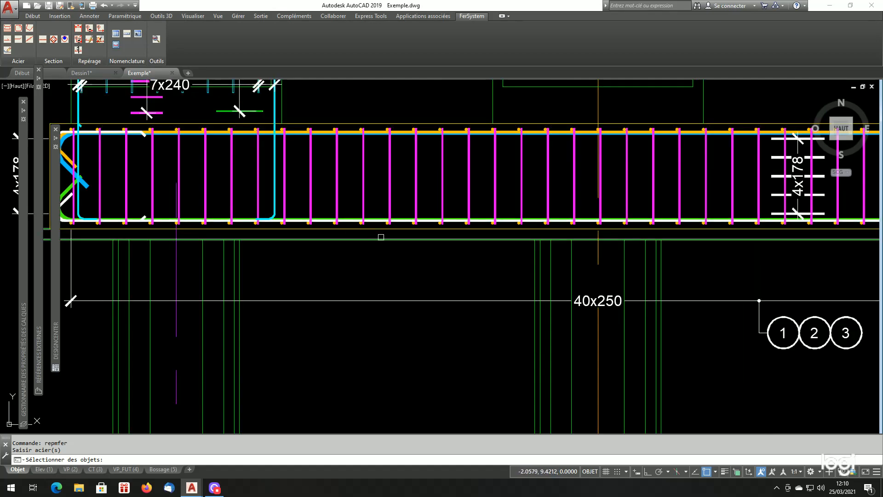
scroll(382, 237, down, 2)
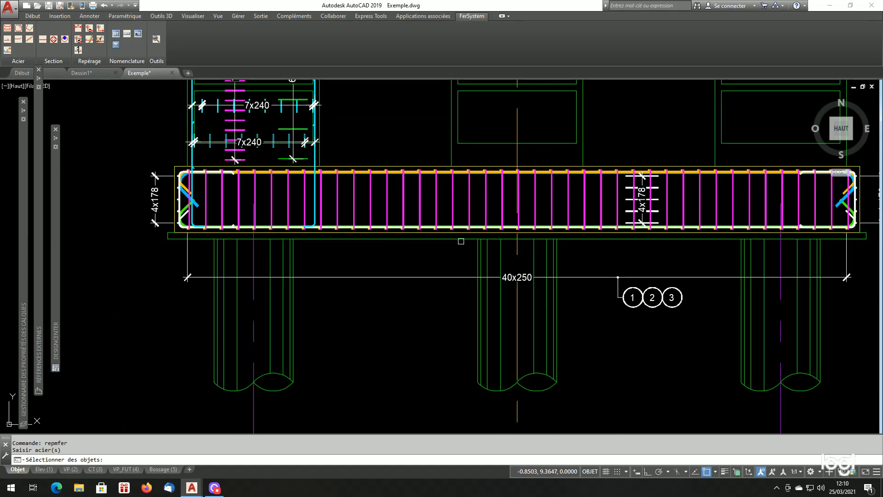
scroll(423, 236, up, 8)
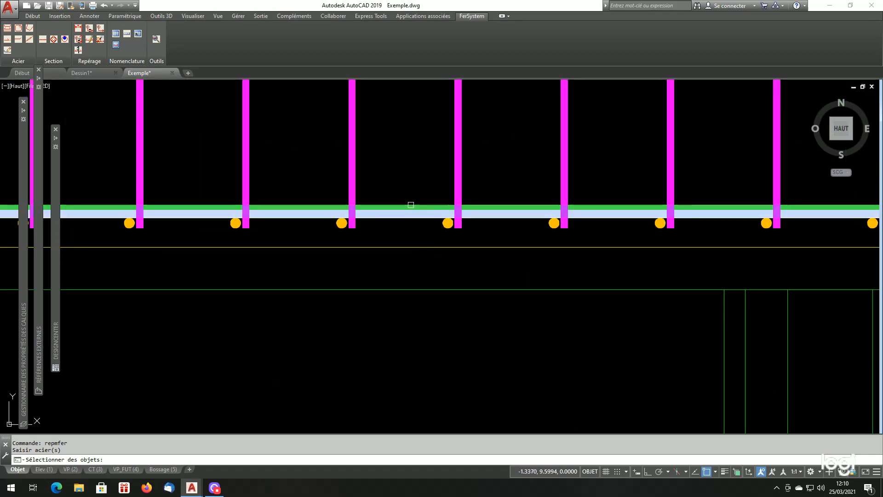
click(411, 205)
scroll(410, 205, down, 8)
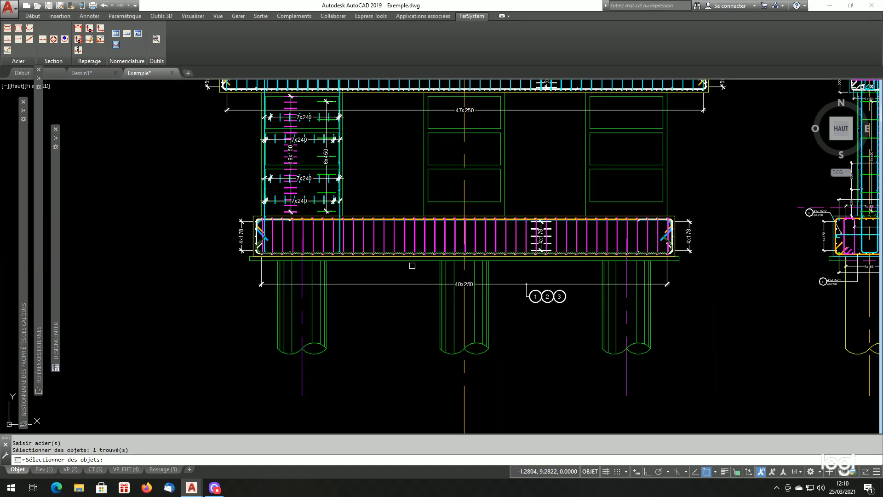
key(Return)
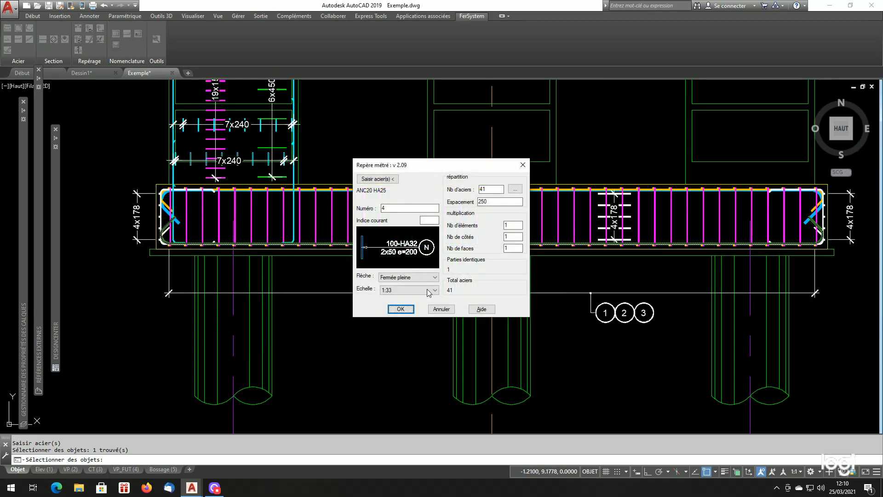
Take mark 4's count of 2 bars from the outer dimension below the footing section and accept the definition
click(514, 190)
scroll(514, 189, down, 6)
scroll(555, 244, up, 7)
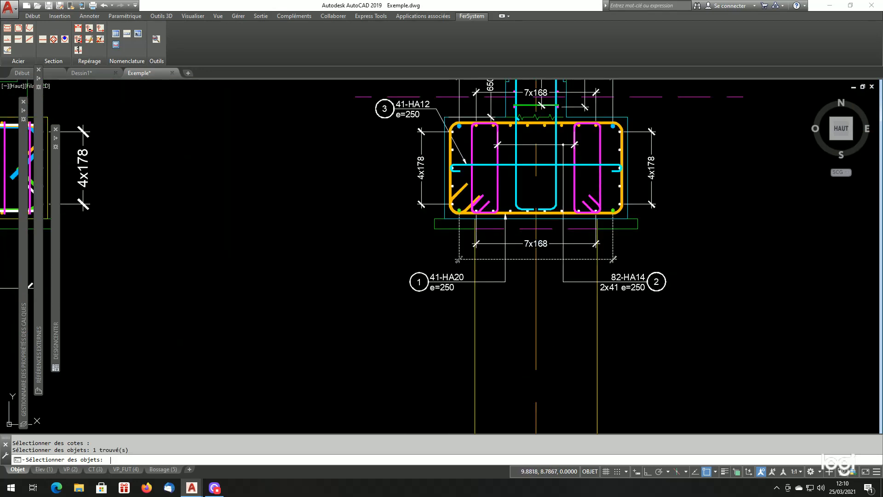
key(Return)
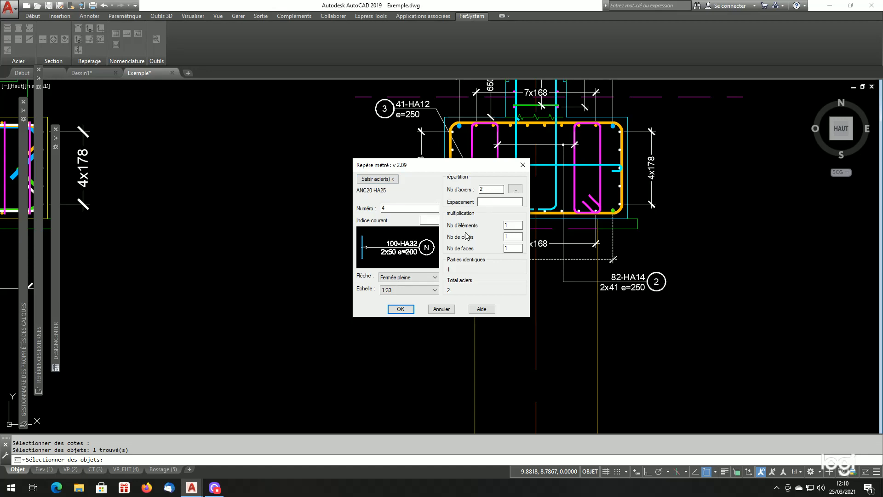
click(400, 312)
Place mark 4 below the footing elevation with an orthogonal leader from the lower bar and the text directed to the left
scroll(543, 291, down, 4)
scroll(343, 288, up, 3)
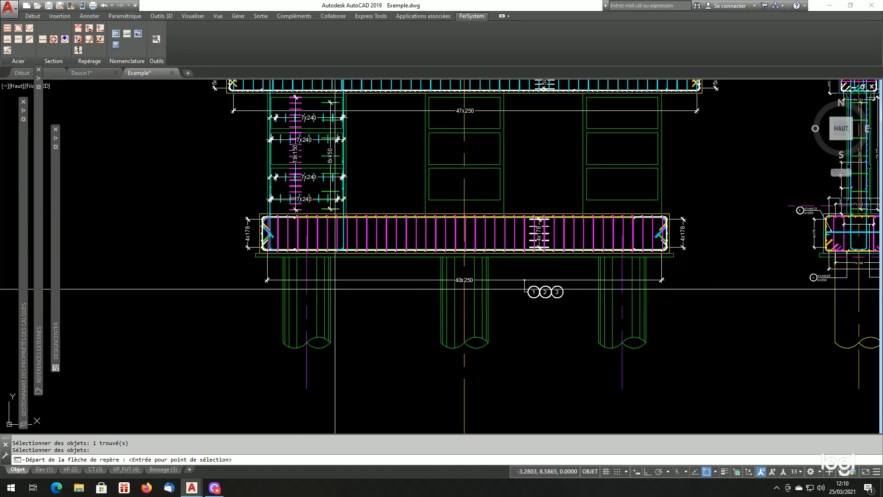
click(455, 226)
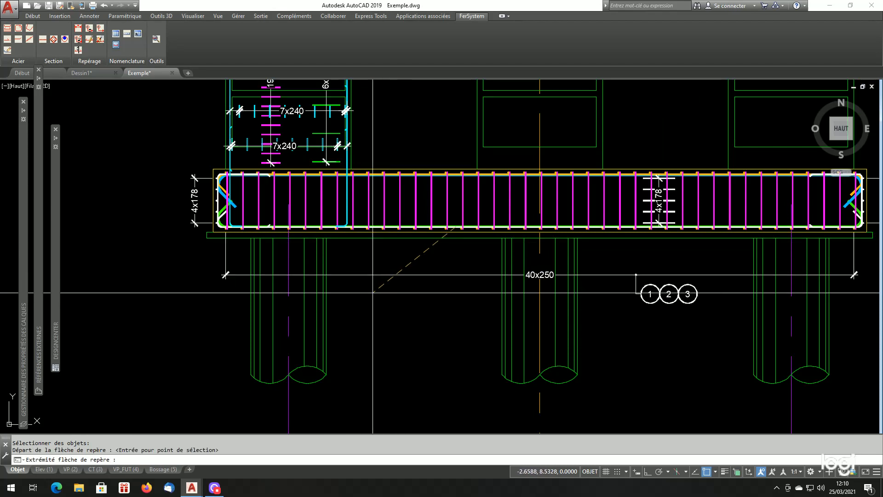
key(F8)
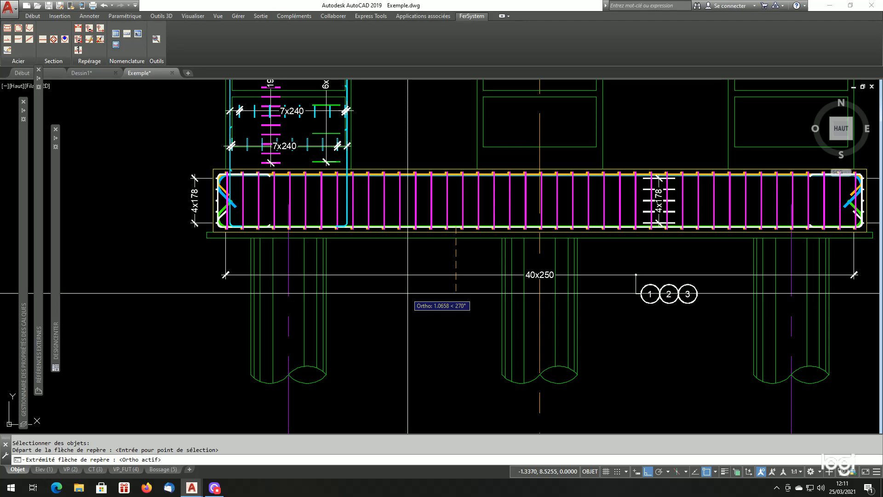
click(407, 294)
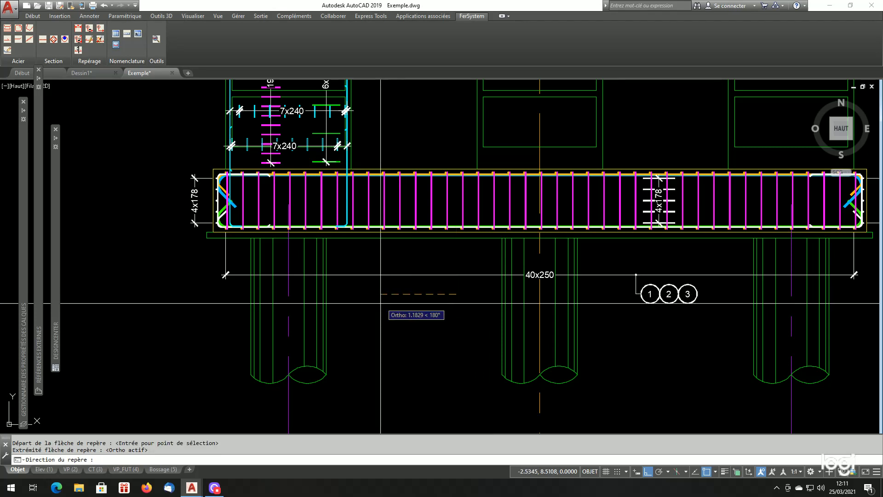
click(380, 304)
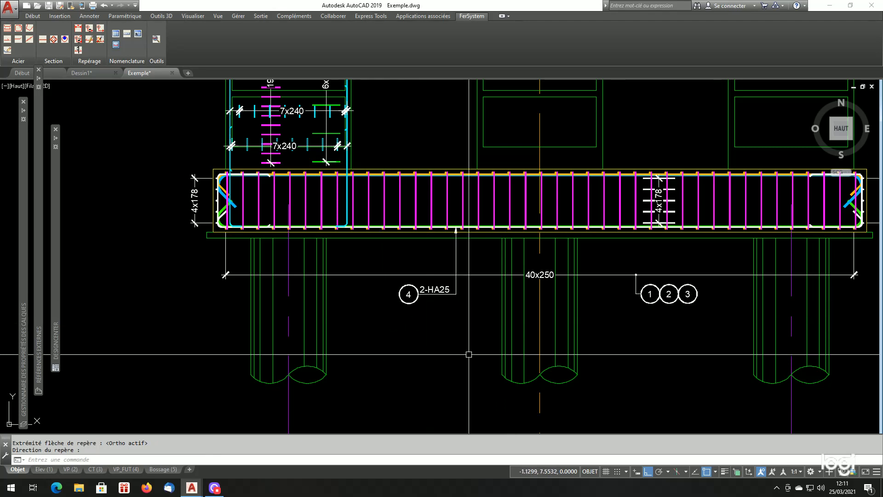
Attach a non-quantity mark 4 on dimension to the right end of the outer dimension below the footing section, directed to the right
scroll(468, 354, down, 3)
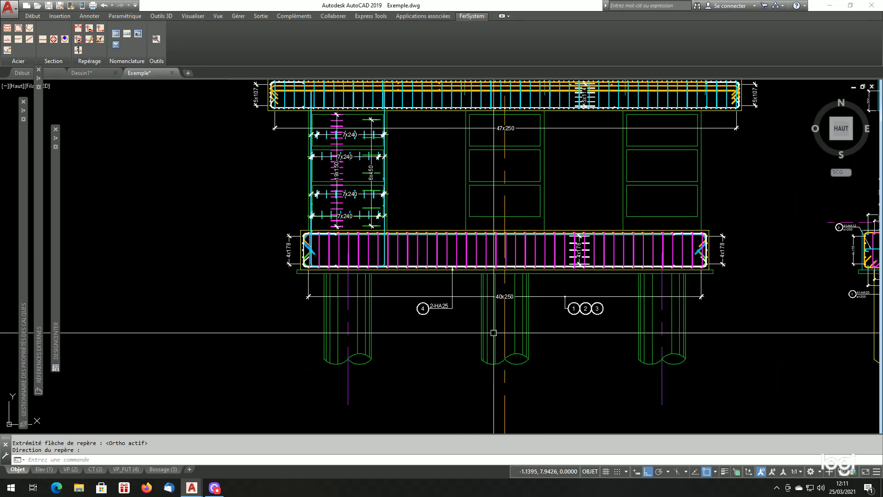
scroll(552, 335, up, 3)
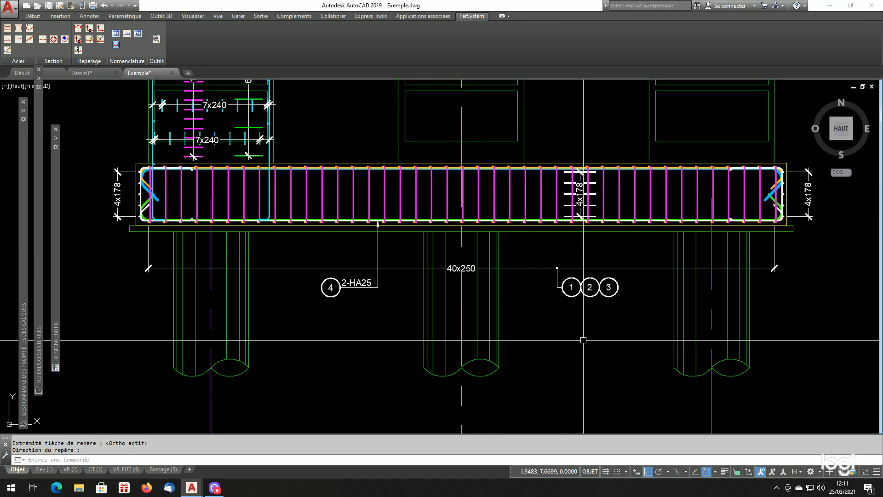
scroll(583, 340, down, 5)
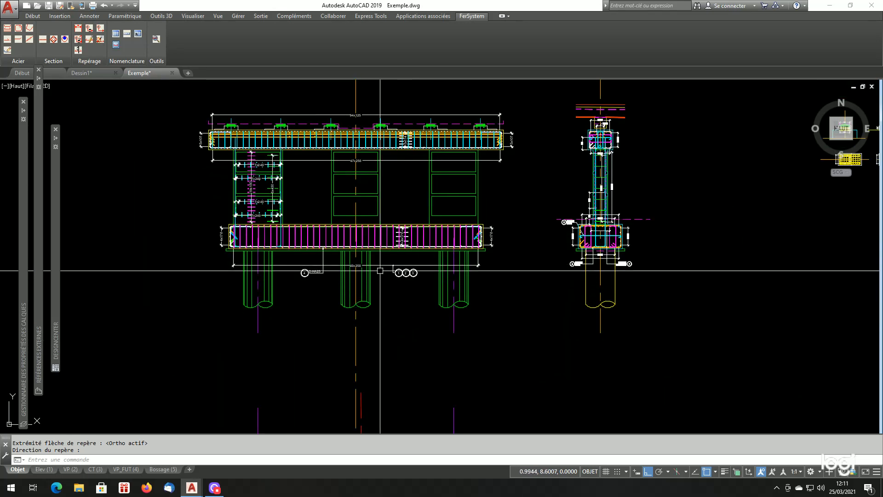
scroll(340, 272, up, 3)
scroll(800, 266, up, 4)
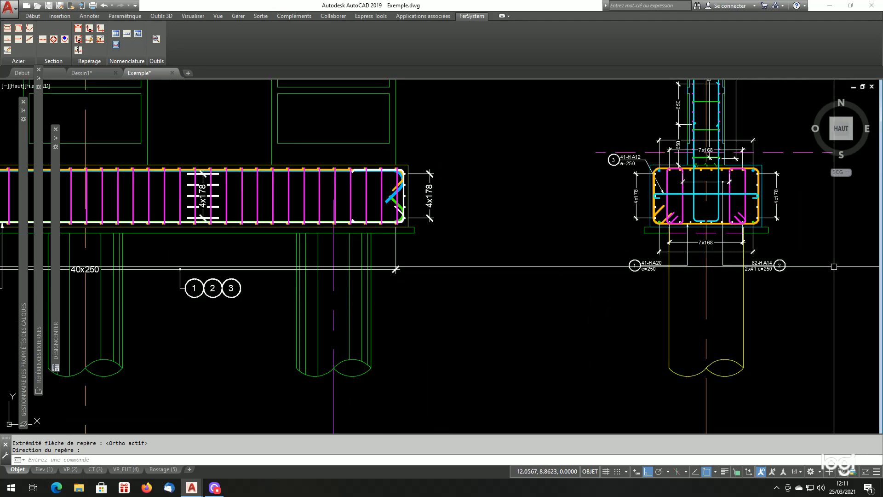
click(100, 28)
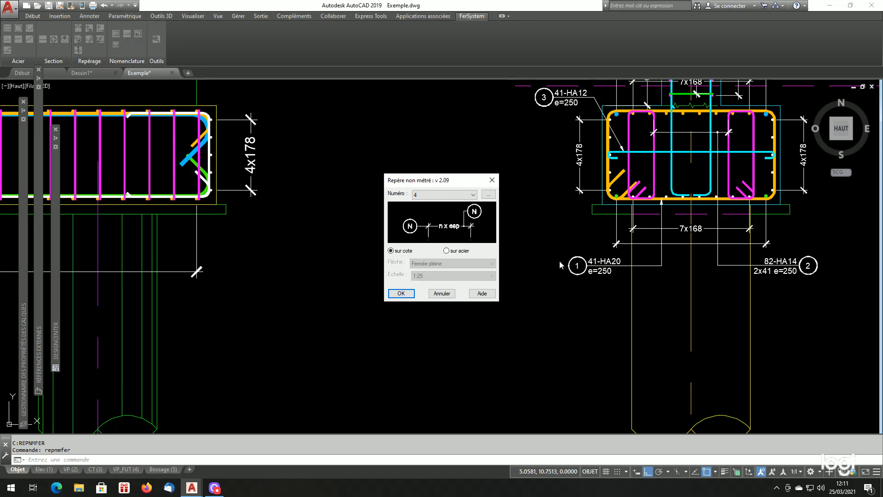
key(Return)
scroll(775, 250, up, 2)
click(766, 240)
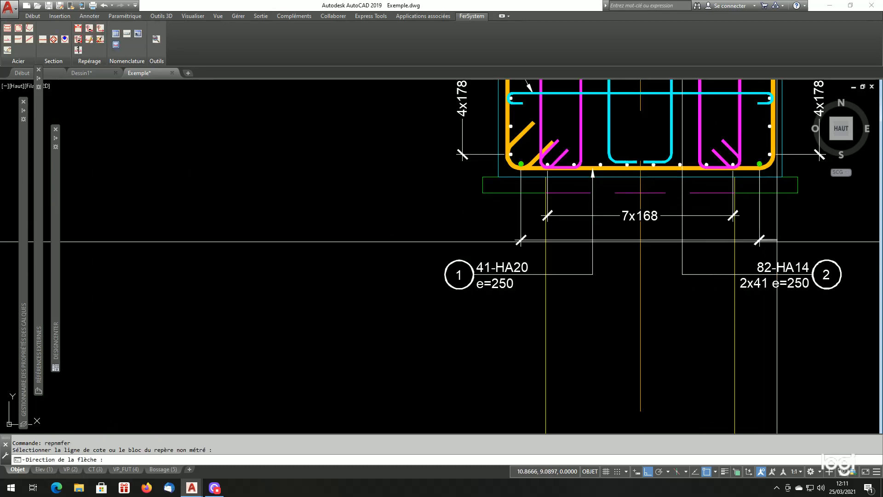
click(777, 240)
click(804, 241)
scroll(534, 337, down, 6)
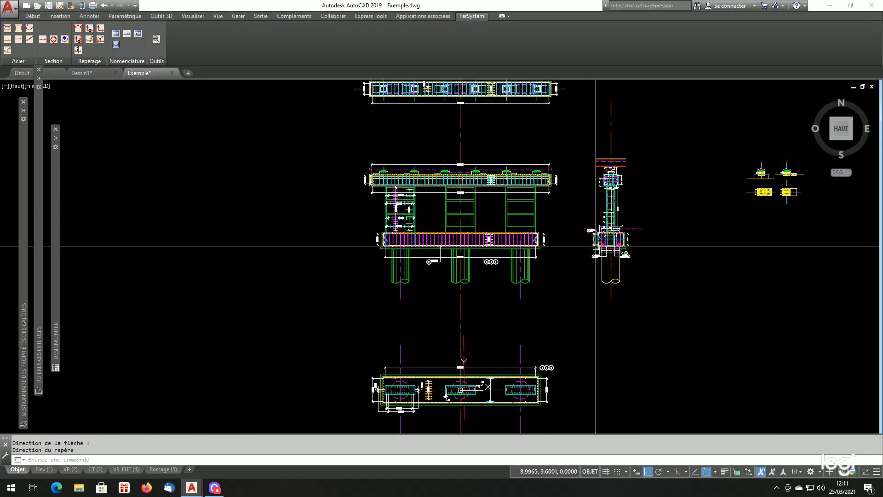
Attach a non-quantity mark 4 to the lower end of the blue bars' dimension in the footing plan, directed to the right
scroll(534, 337, up, 7)
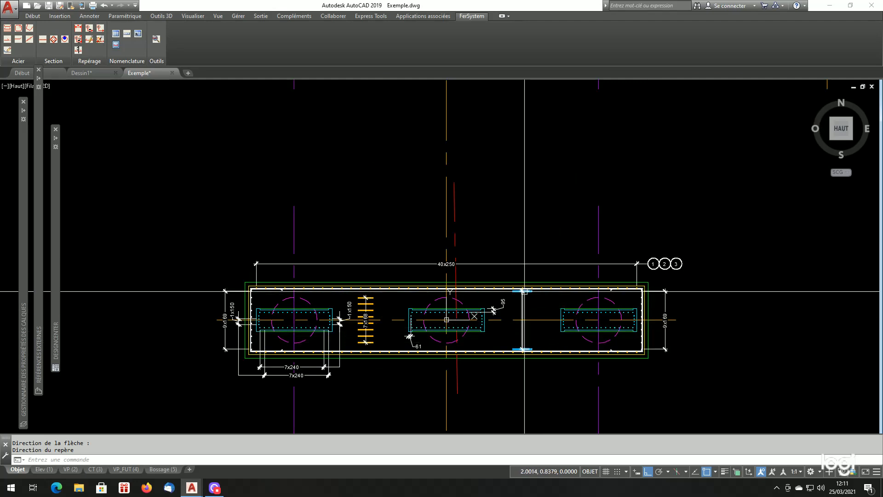
key(Return)
key(Return)
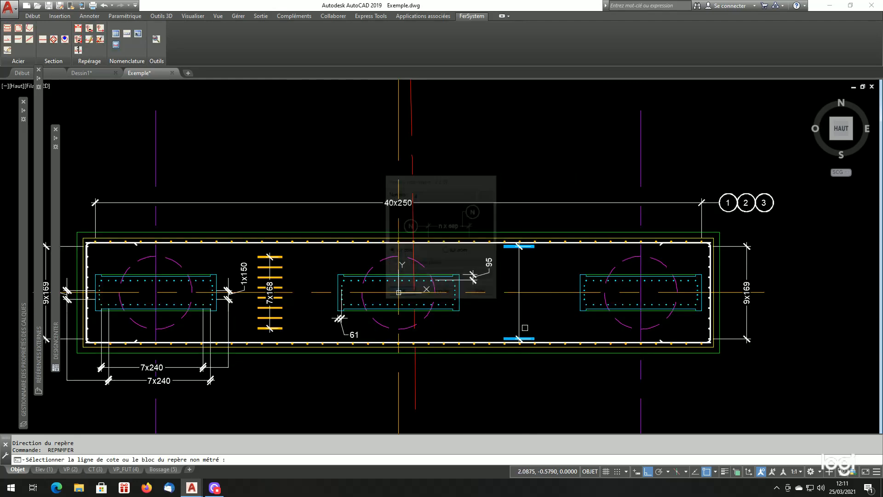
click(519, 324)
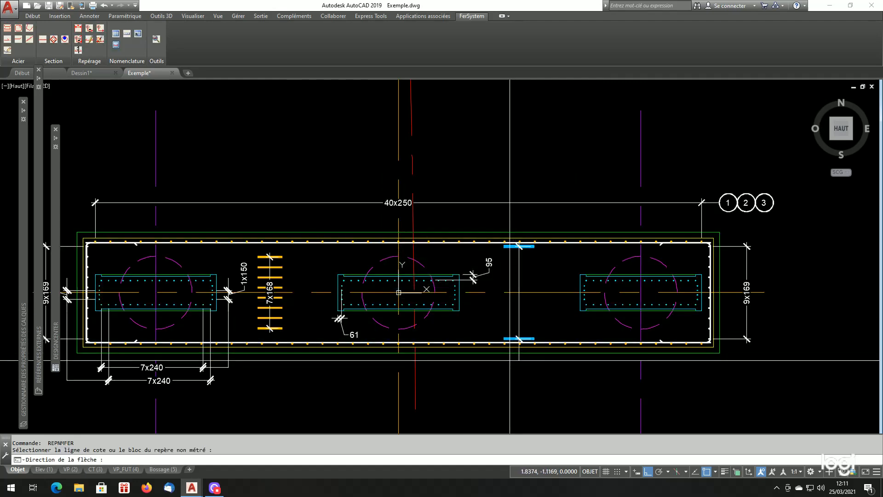
click(532, 373)
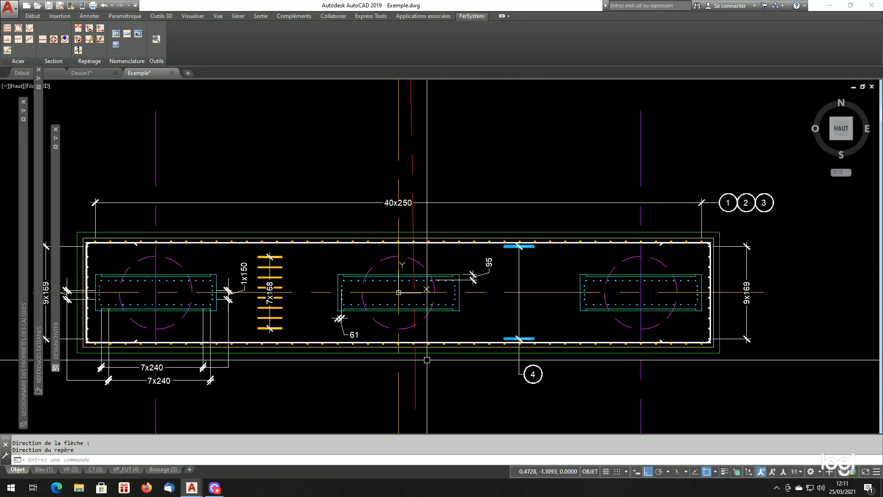
scroll(427, 360, down, 5)
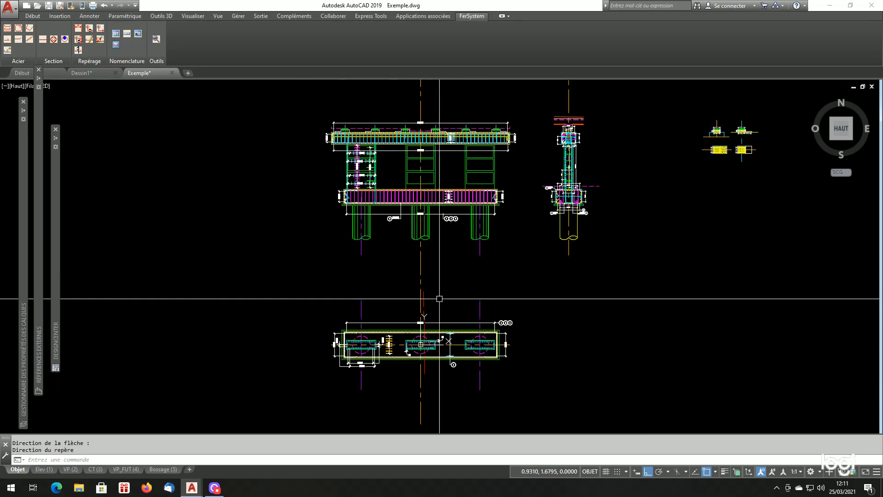
Examine the bar ends at the right end of the footing elevation and the lower bars in the footing section
scroll(428, 193, up, 3)
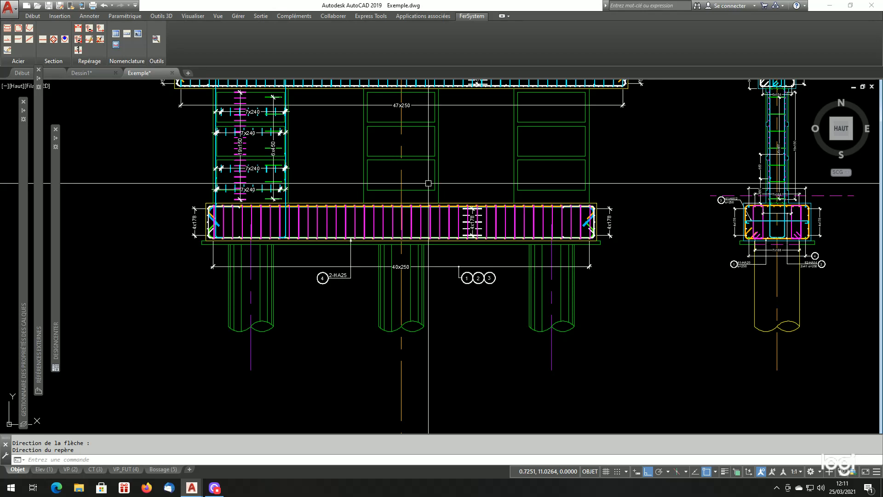
scroll(428, 183, down, 3)
scroll(496, 203, up, 6)
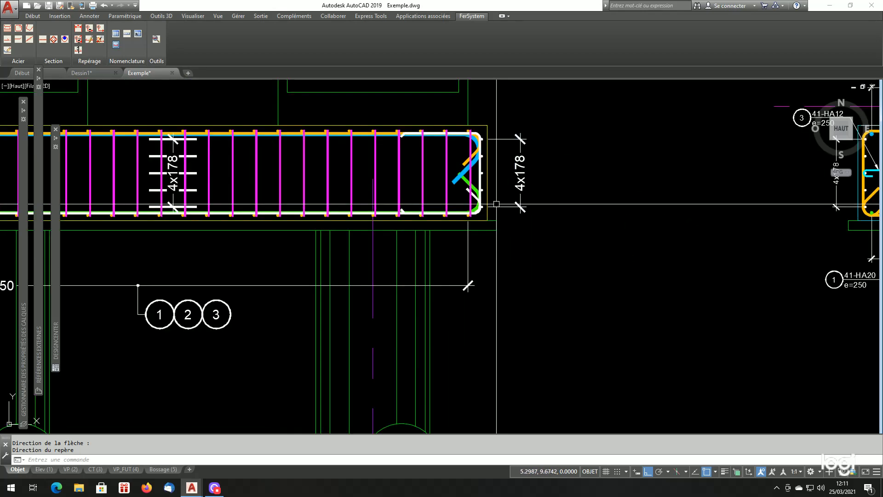
scroll(433, 174, up, 5)
click(516, 217)
scroll(483, 240, down, 5)
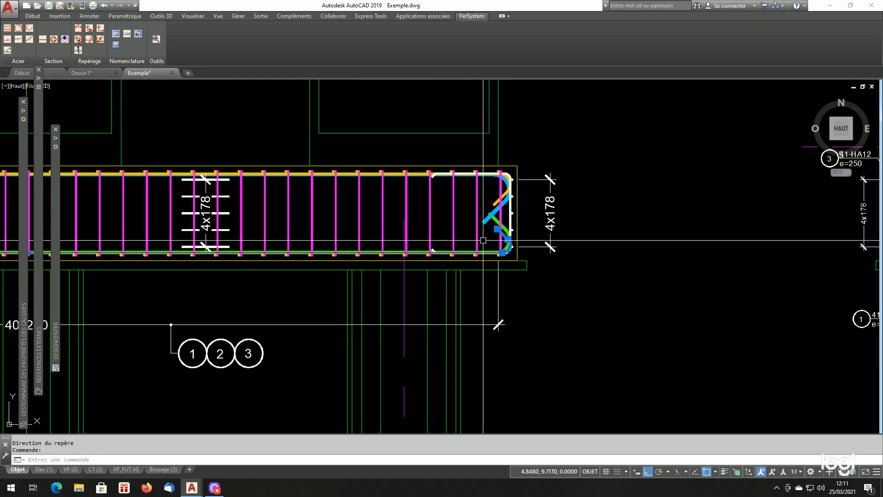
scroll(483, 240, down, 3)
scroll(486, 239, down, 2)
key(Escape)
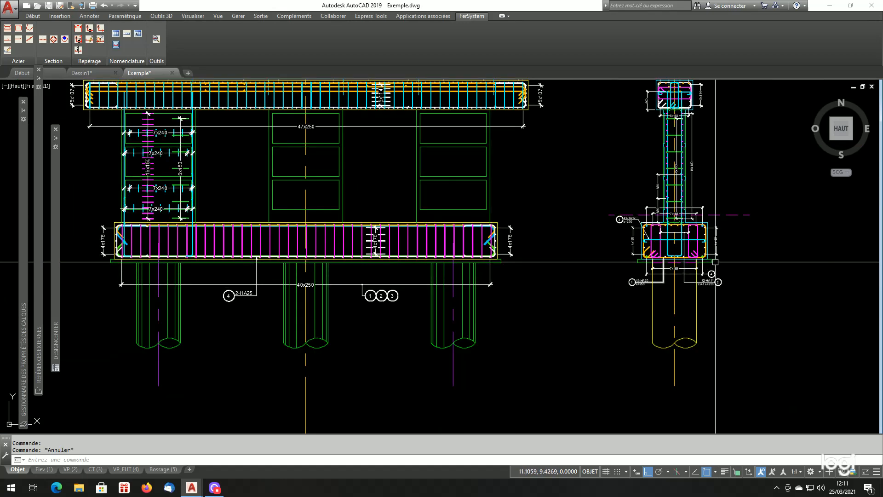
scroll(715, 262, up, 4)
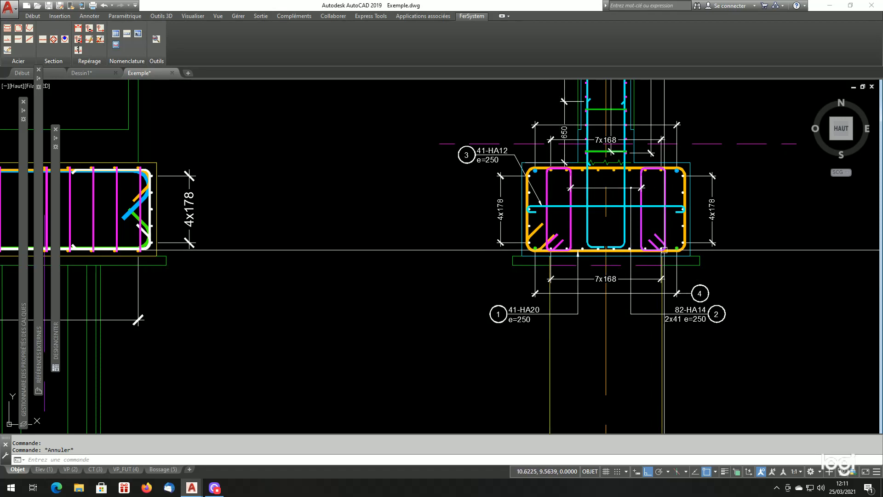
scroll(628, 275, down, 4)
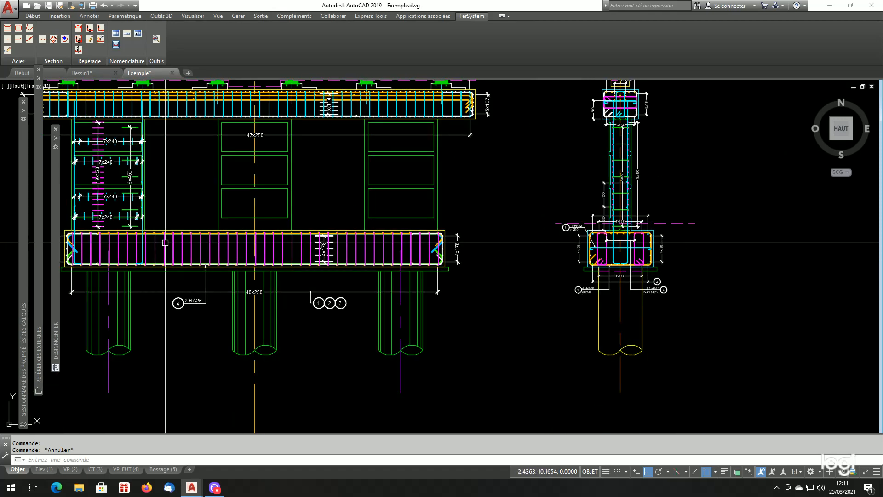
Define quantity mark 5 with the arrow set to Aucune and its count and spacing taken from the 7x168 dimension below the section
click(89, 31)
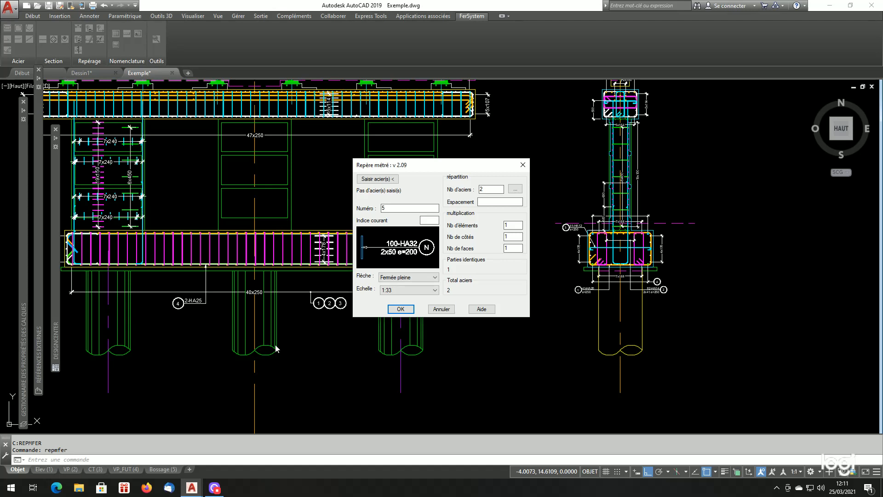
click(399, 278)
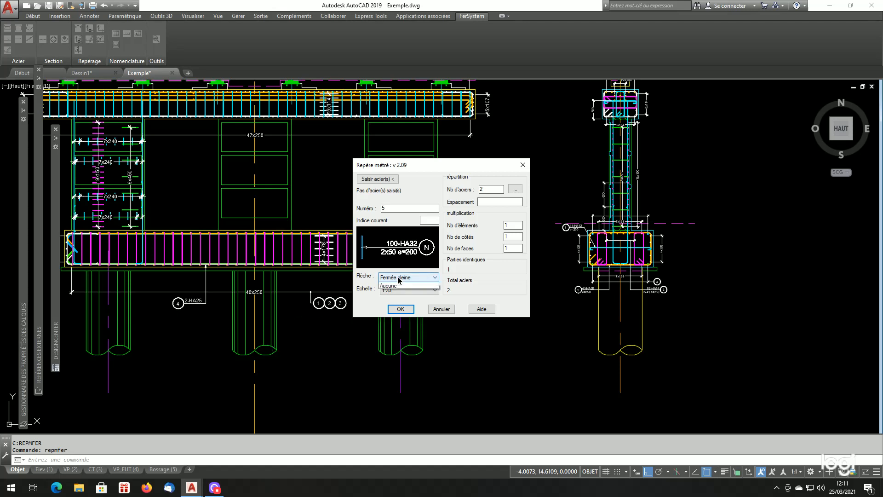
click(394, 298)
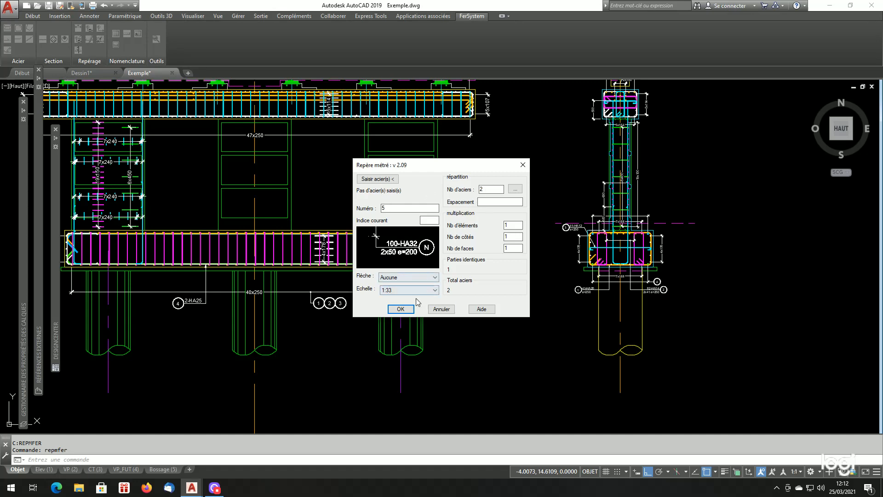
click(515, 190)
scroll(648, 268, up, 6)
click(545, 299)
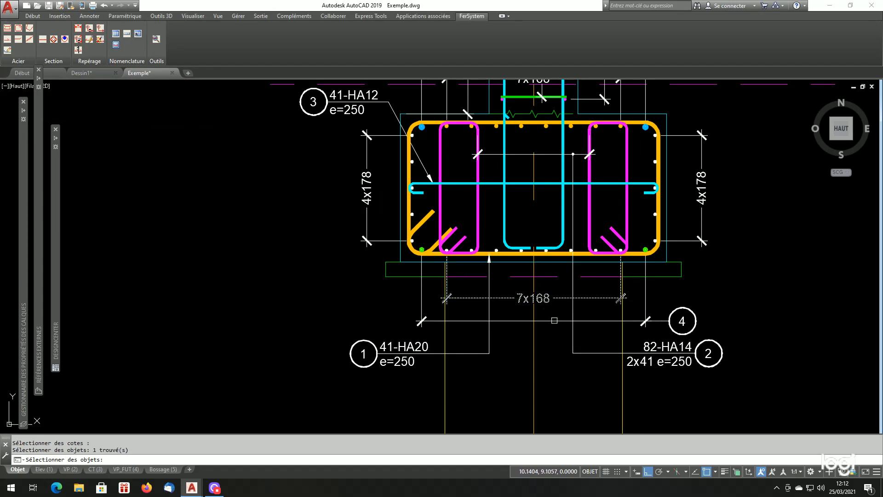
key(Return)
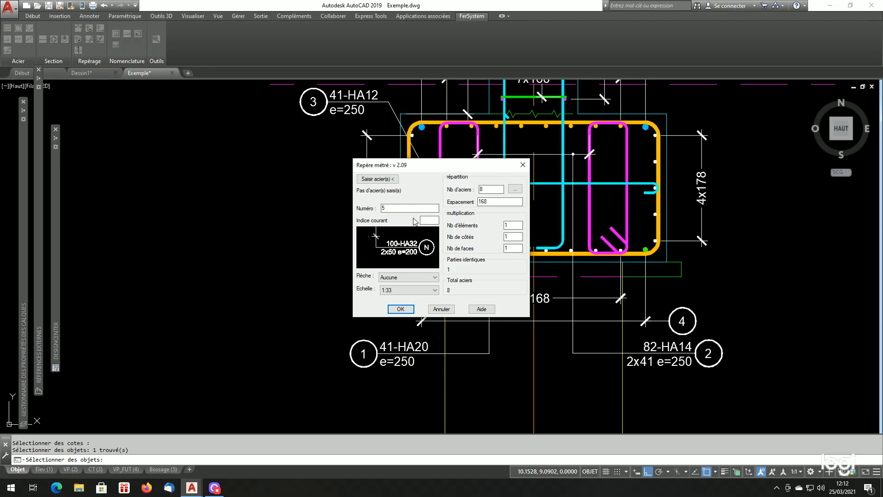
Assign the white lower longitudinal bar of the footing elevation to quantity mark 5 and accept the definition
click(374, 180)
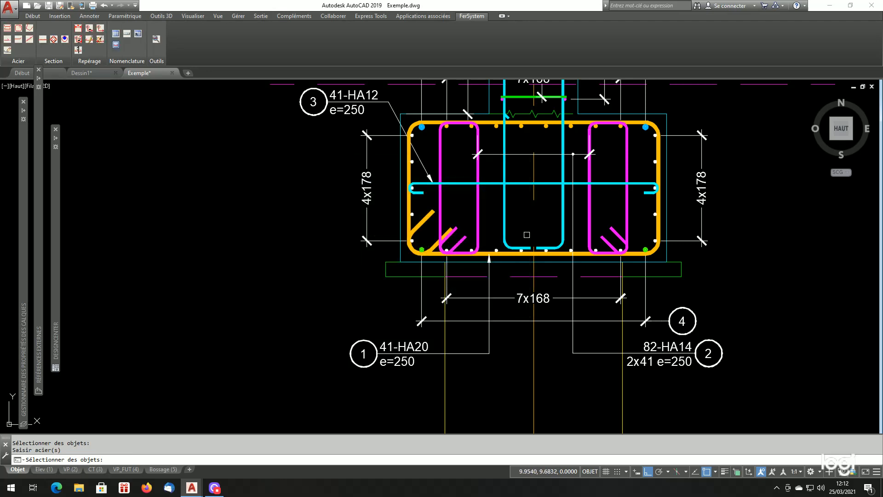
scroll(533, 230, down, 5)
scroll(284, 244, up, 10)
scroll(289, 230, up, 4)
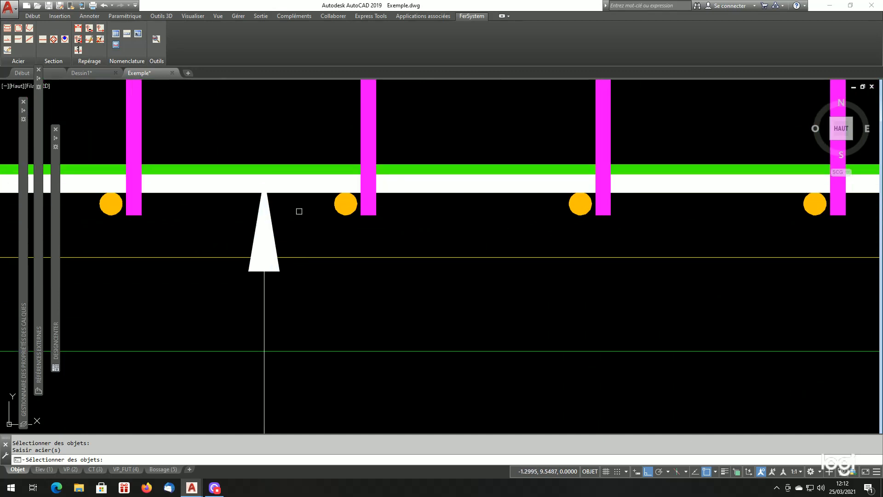
click(302, 192)
scroll(308, 214, down, 6)
scroll(307, 214, down, 3)
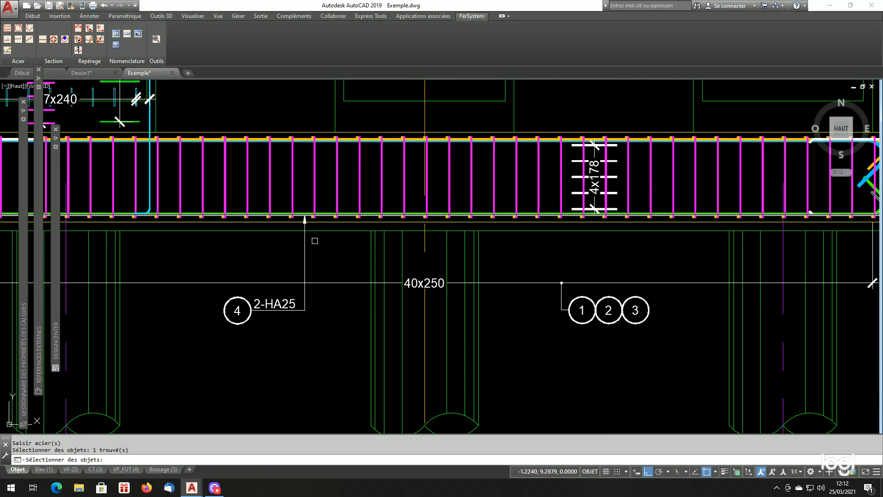
key(Return)
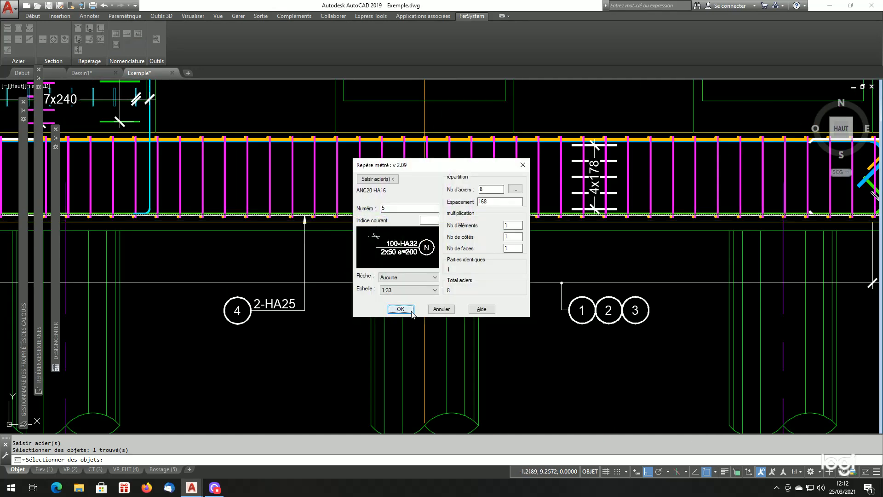
click(410, 312)
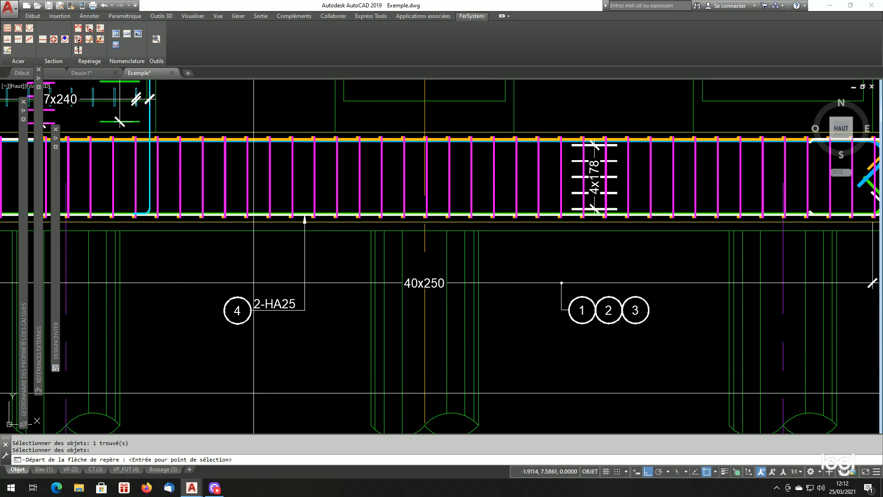
Place mark 5 below mark 4, extending the leader straight down from mark 4's leader corner, with the text directed to the left
scroll(299, 313, up, 2)
click(308, 308)
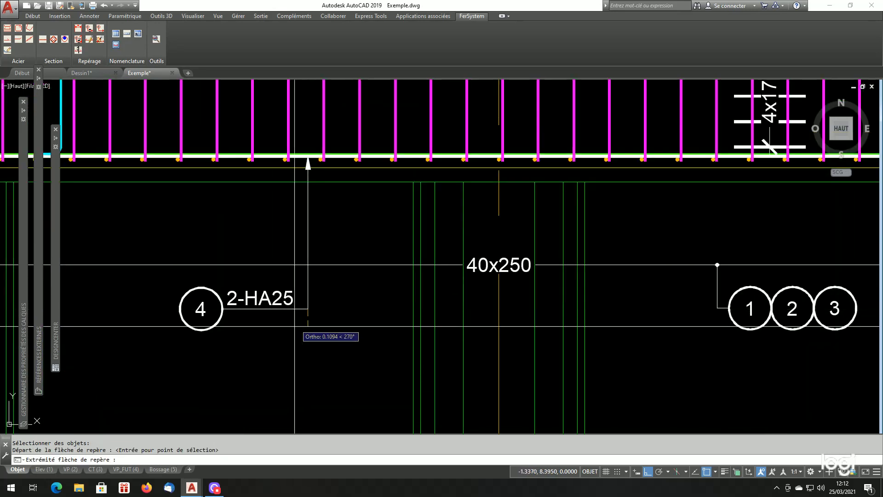
click(282, 358)
click(218, 363)
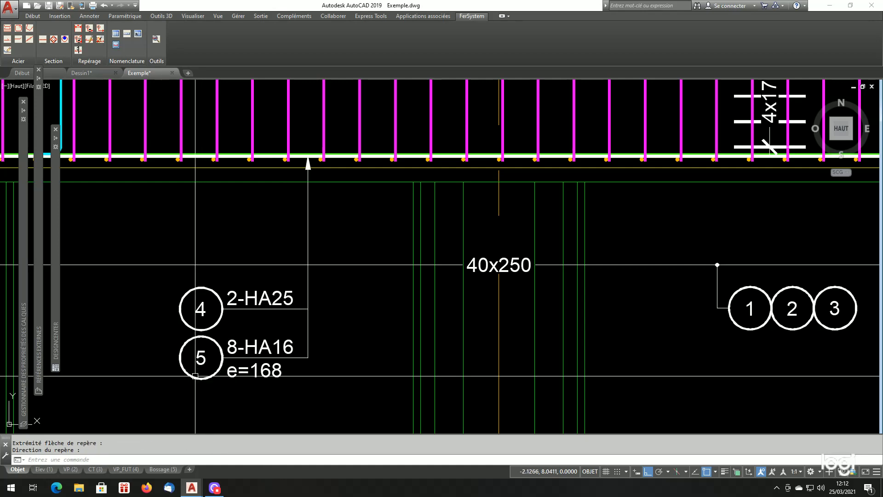
Attach a non-quantity mark 5 on dimension to the left end of the 7x168 dimension below the footing section, directed to the left
scroll(462, 320, down, 2)
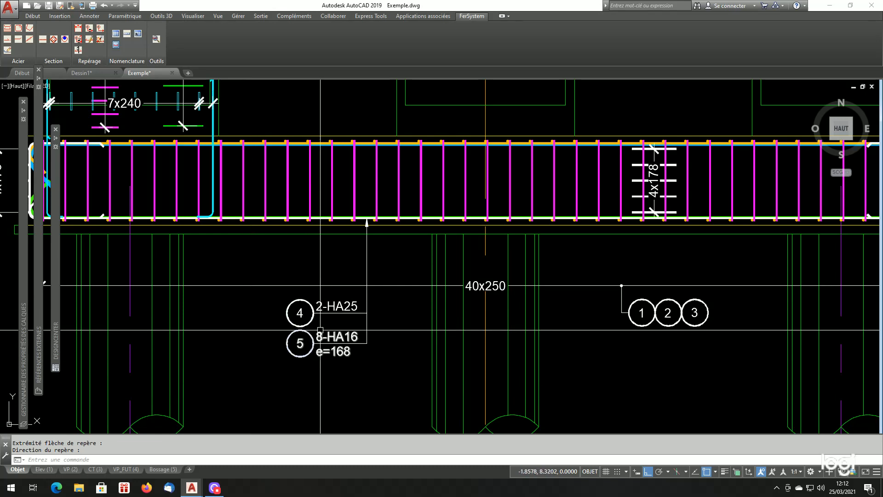
scroll(239, 361, down, 5)
scroll(518, 316, up, 5)
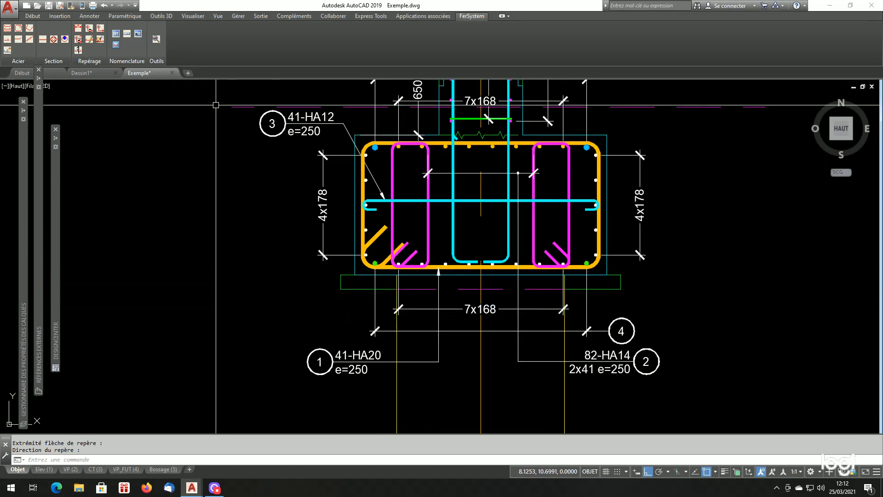
click(94, 28)
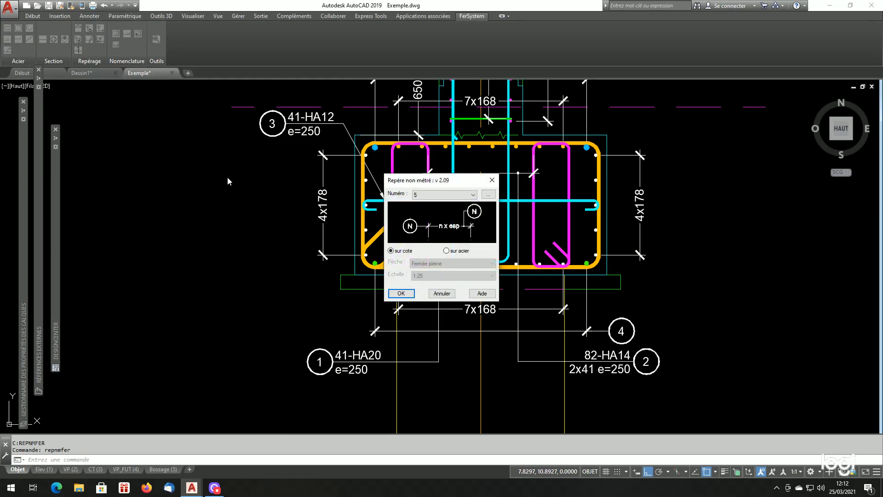
click(401, 293)
click(399, 309)
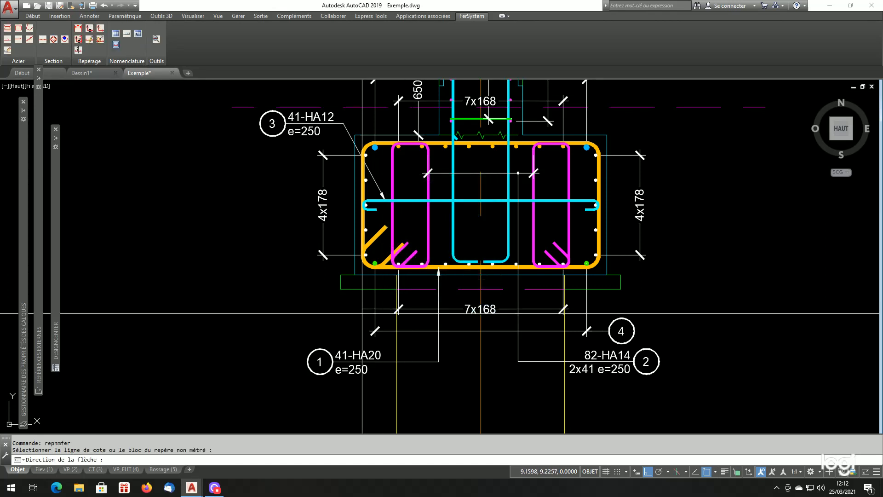
click(357, 316)
click(337, 308)
Attach a non-quantity mark 5 to the lower end of the 7x168 dimension in the footing plan, directed to the right below the outline
scroll(334, 239, down, 6)
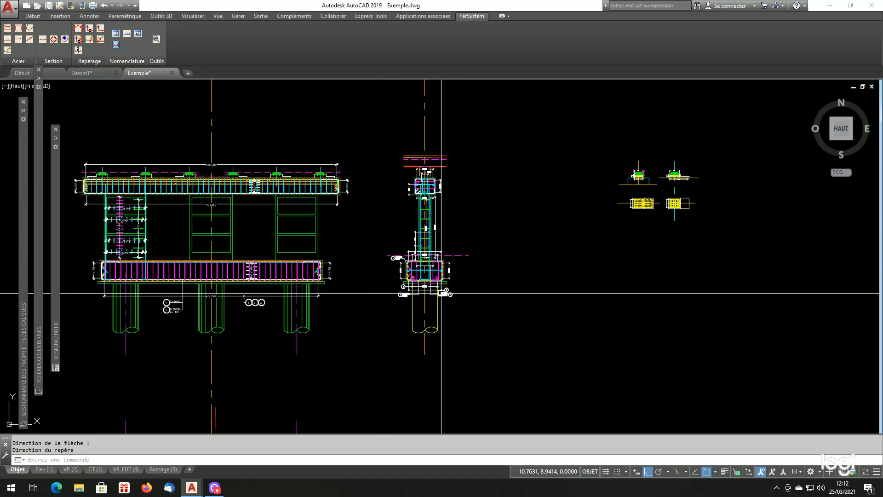
scroll(390, 370, up, 6)
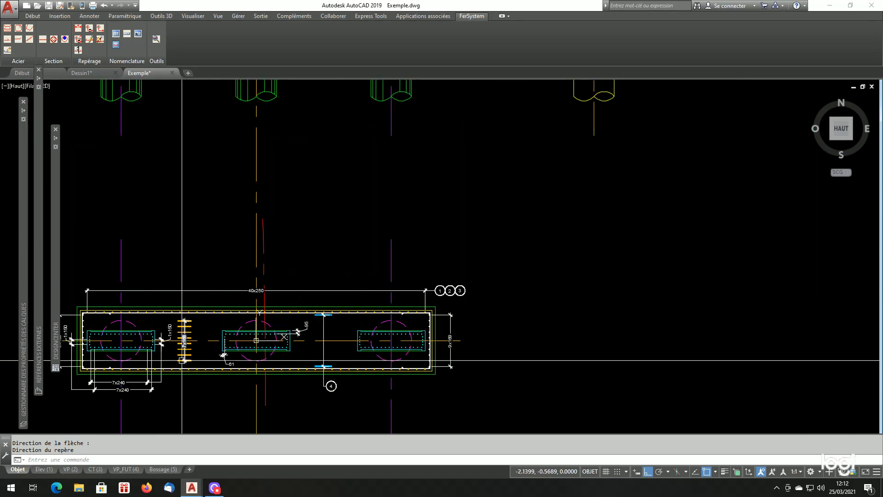
scroll(176, 369, up, 6)
key(Return)
key(Return)
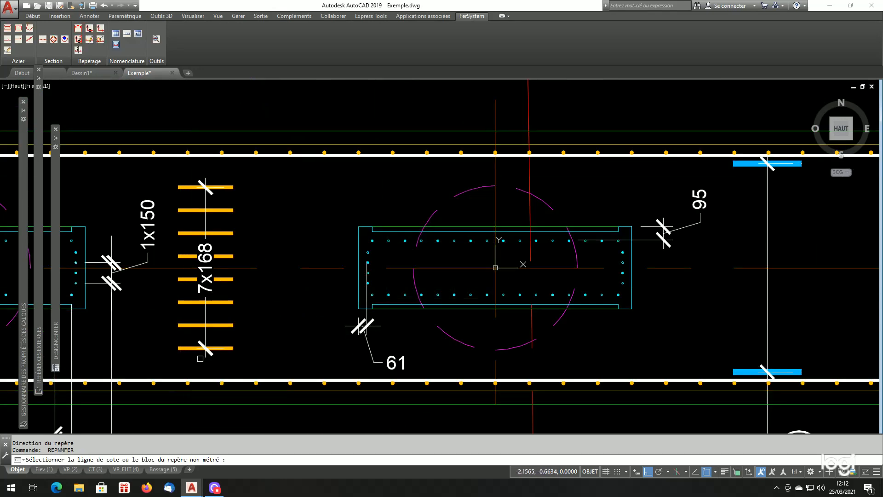
click(209, 356)
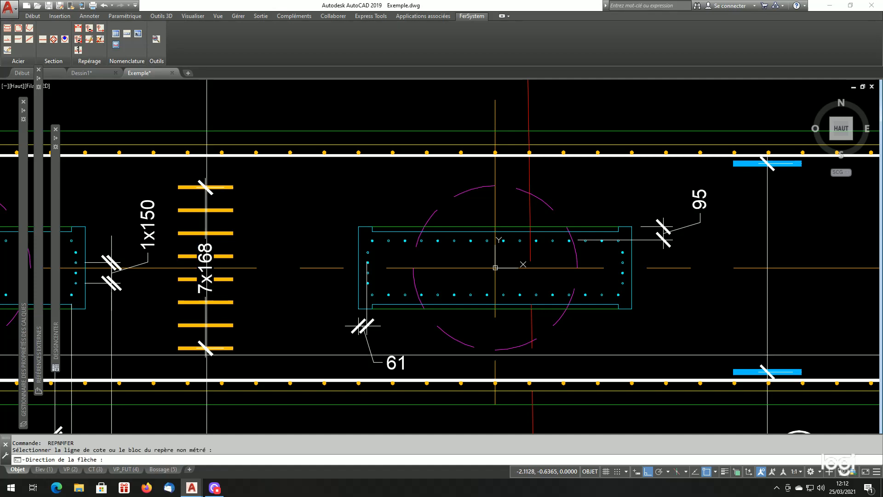
scroll(209, 354, down, 4)
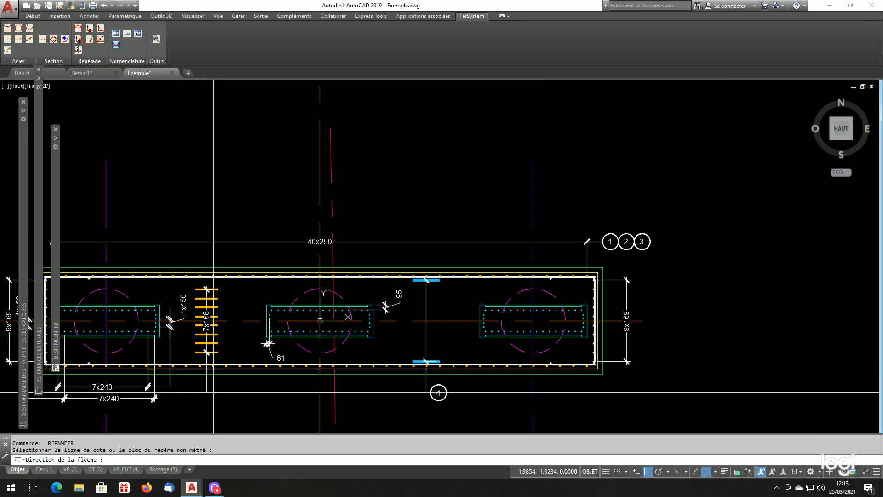
click(214, 392)
scroll(193, 405, down, 4)
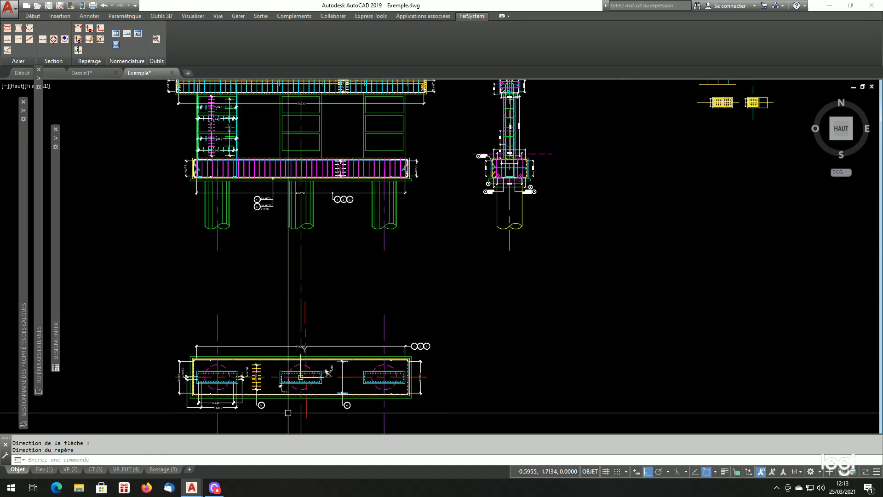
scroll(255, 236, up, 4)
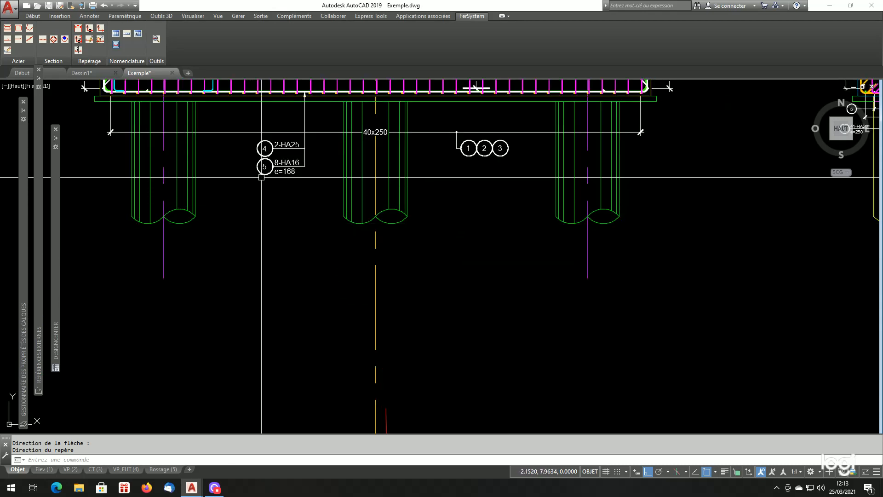
scroll(262, 179, down, 4)
scroll(262, 347, up, 4)
scroll(262, 348, down, 4)
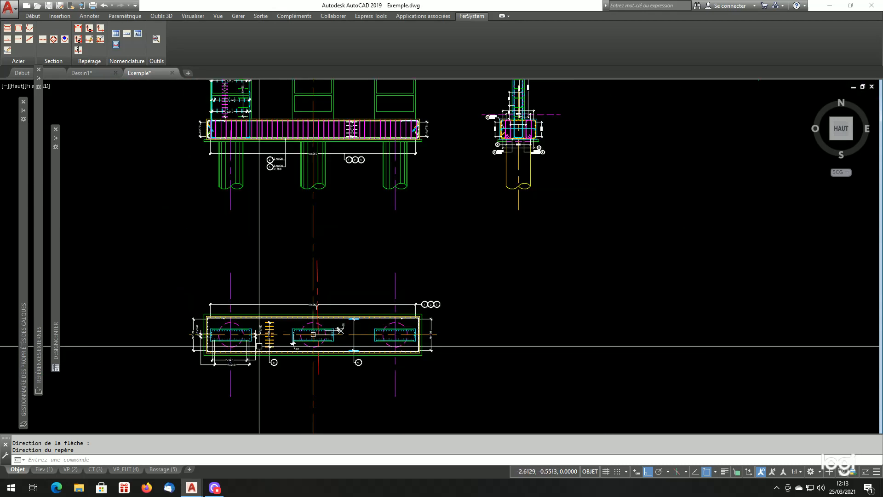
Begin quantity mark 6 and assign it the blue upper longitudinal bar of the footing elevation
scroll(276, 313, down, 2)
scroll(460, 193, up, 8)
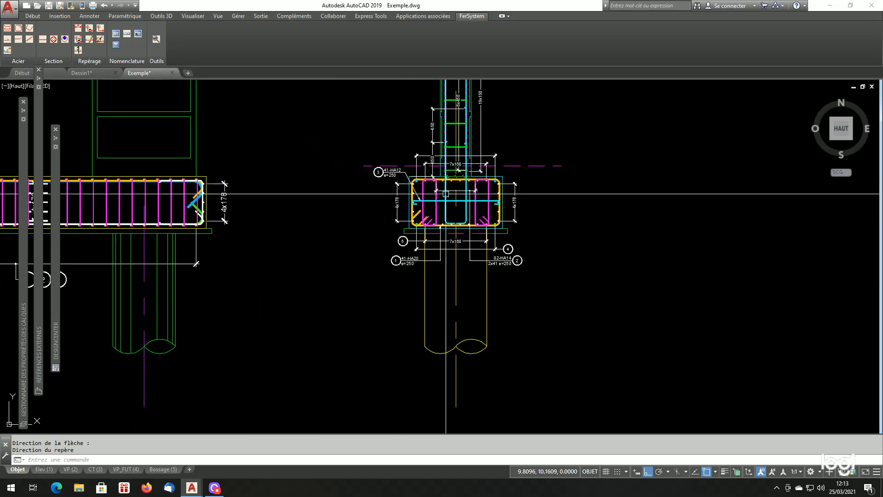
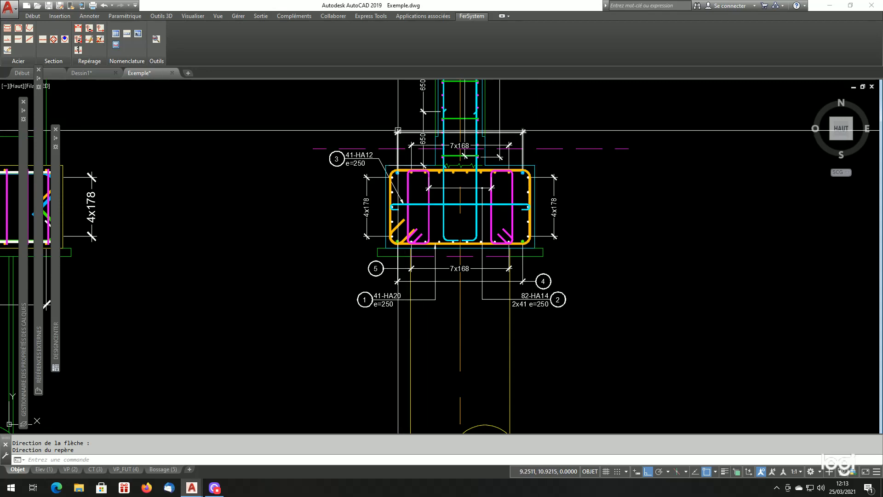
scroll(469, 228, down, 8)
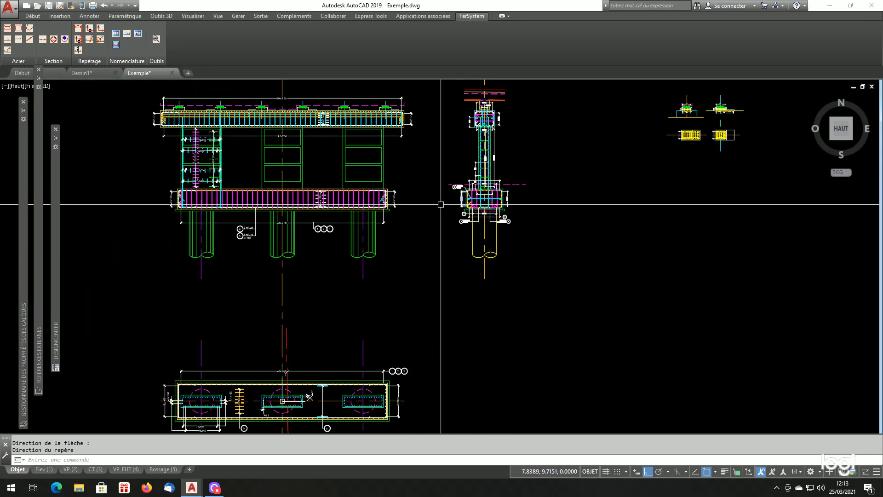
scroll(244, 178, up, 3)
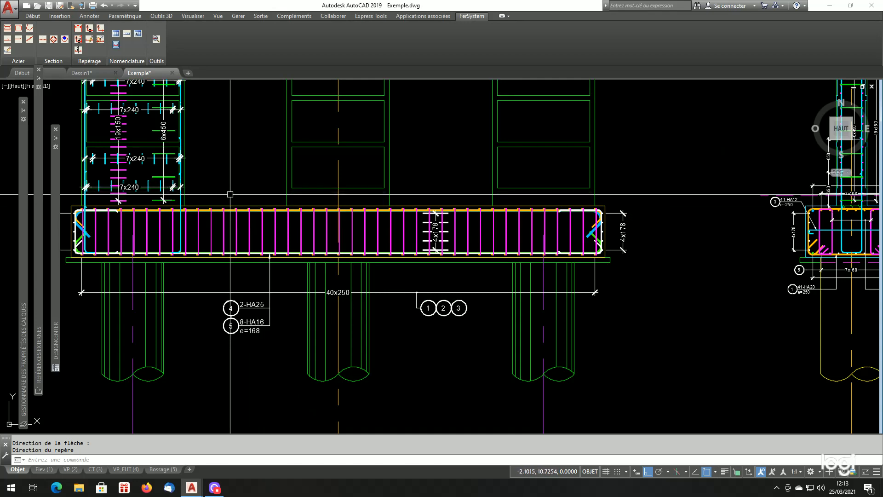
scroll(350, 184, up, 1)
scroll(273, 180, down, 1)
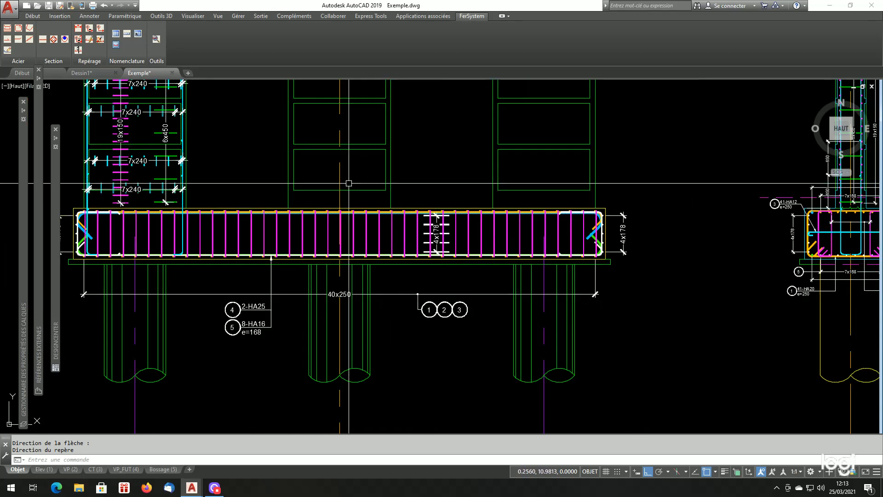
scroll(261, 178, up, 2)
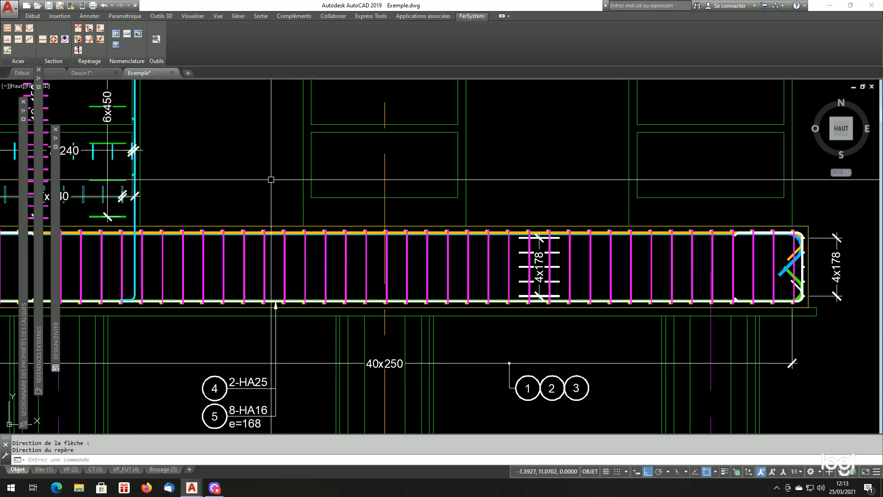
click(88, 29)
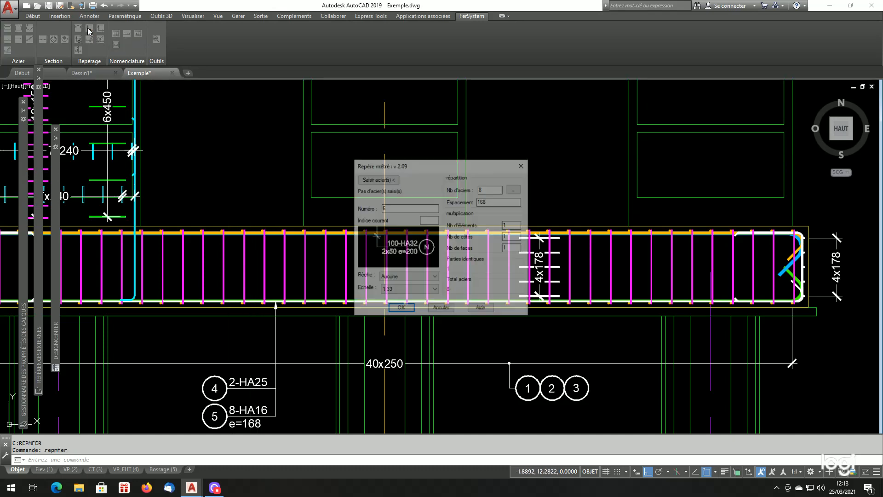
click(386, 180)
scroll(167, 237, up, 8)
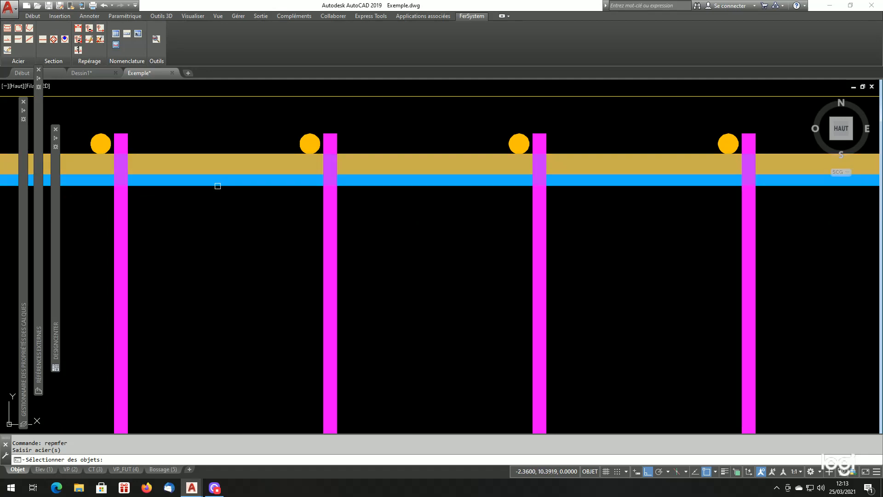
click(216, 184)
scroll(207, 266, down, 8)
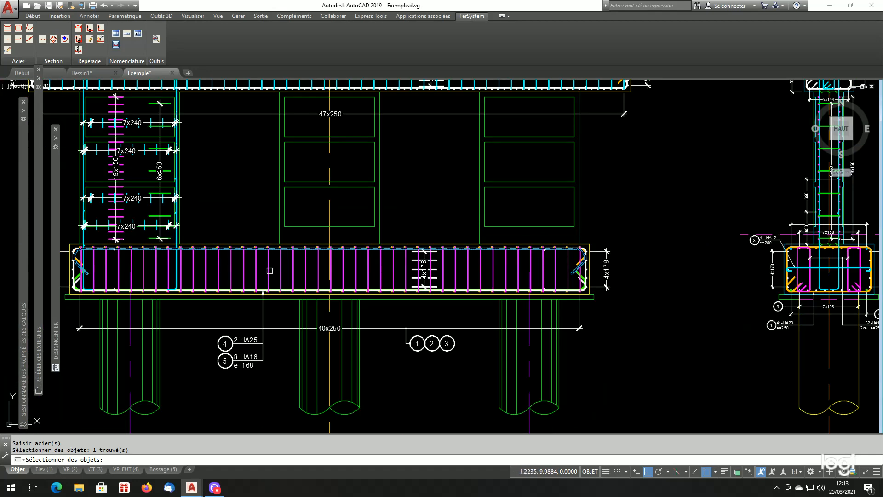
key(Return)
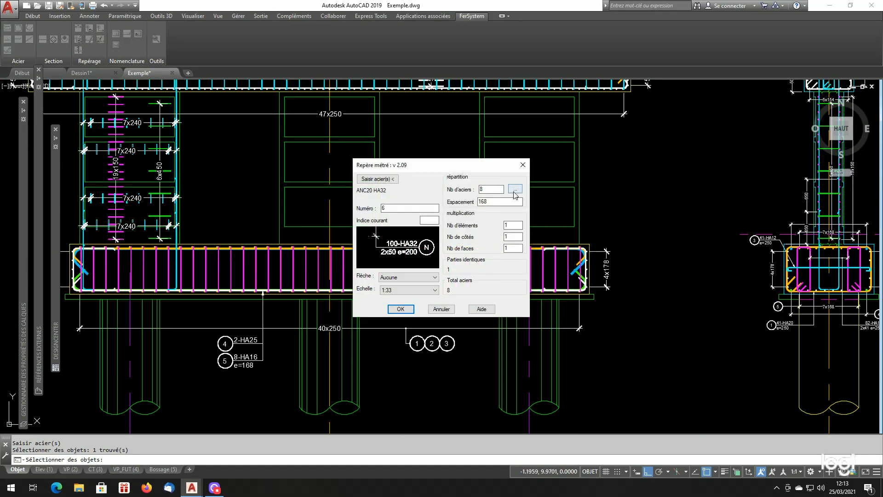
Take mark 6's bar count from the upper unlabelled dimension above the footing section, set the arrow to Fermée pleine and accept
click(515, 190)
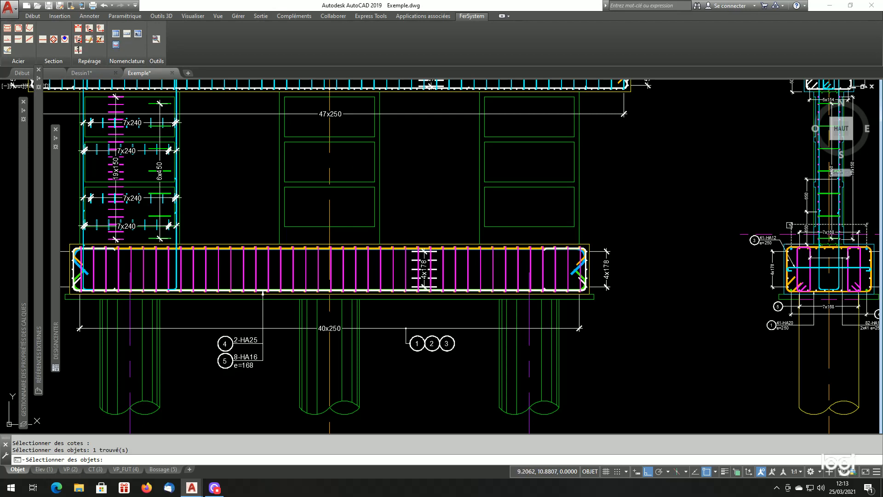
key(Return)
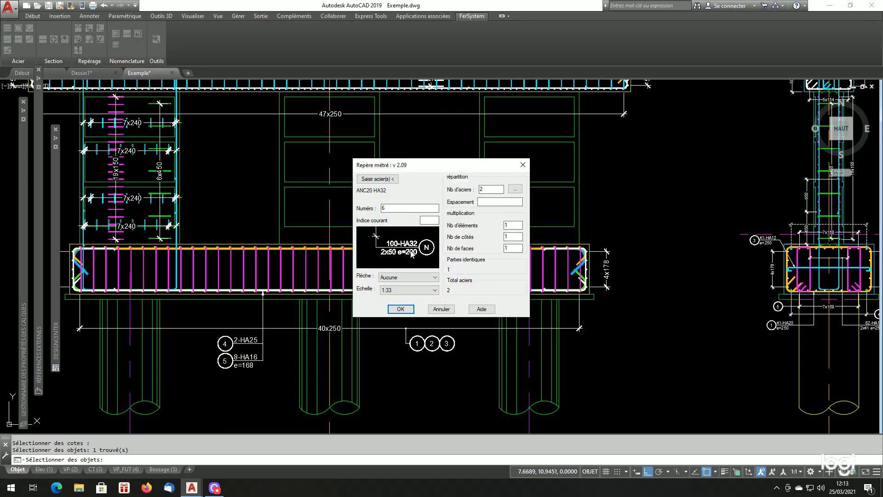
click(409, 277)
click(408, 286)
click(400, 309)
Place mark 6 above the footing elevation, with the leader rising vertically from the upper bar and the text directed to the right
scroll(189, 202, up, 4)
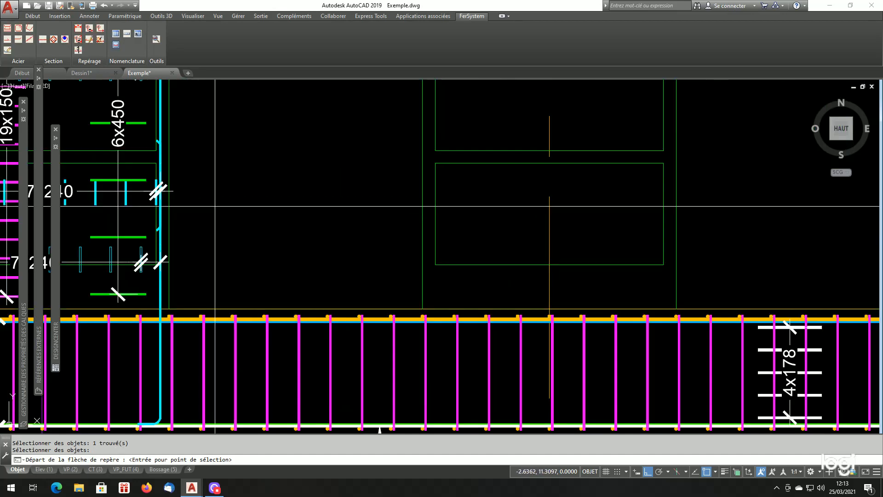
click(247, 200)
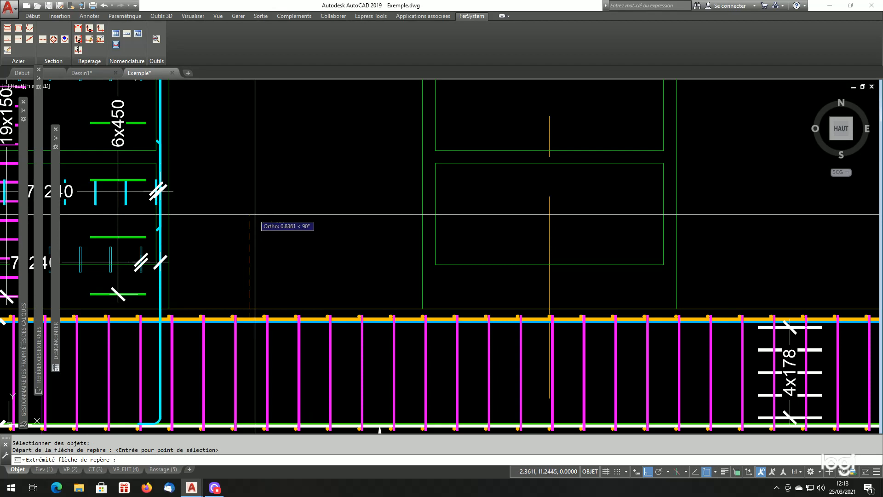
click(252, 240)
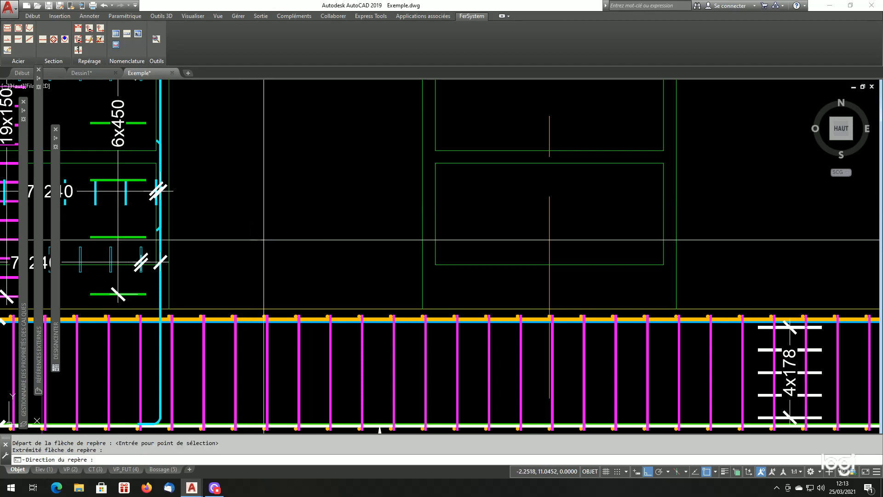
click(313, 273)
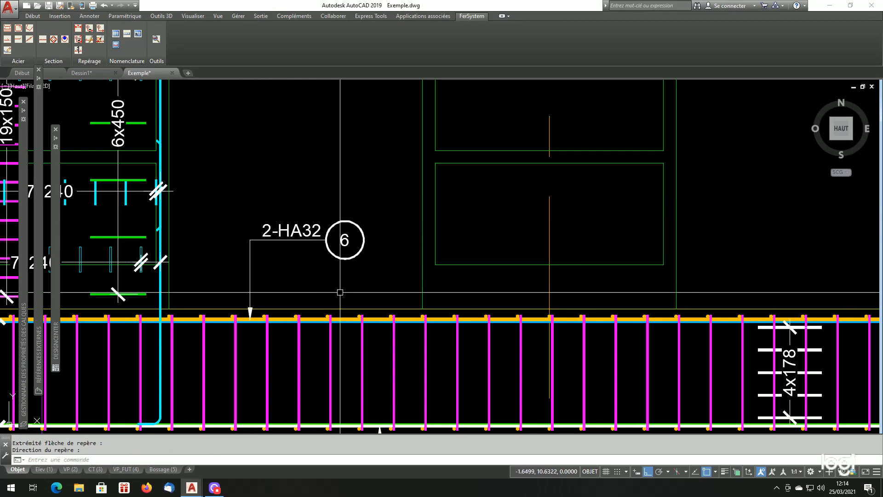
Stretch mark 6 vertically downward to shorten its leader and bring the text closer to the footing's upper edge
text(e)
key(Return)
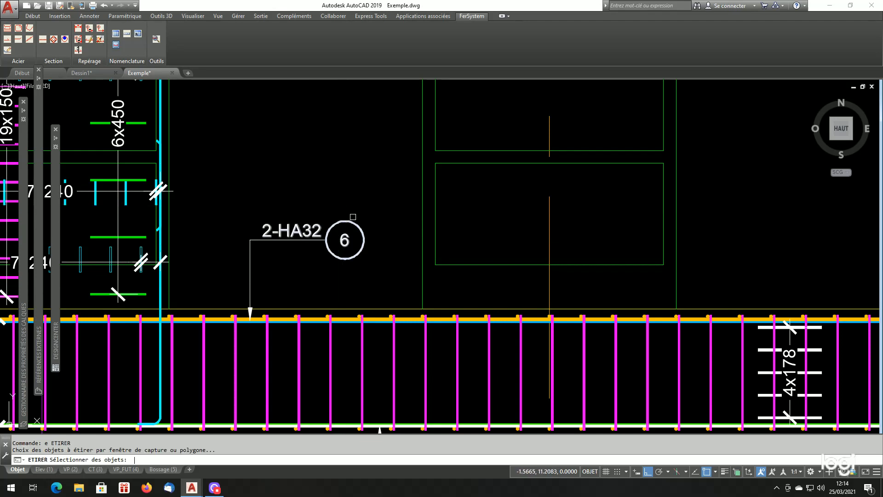
click(375, 189)
key(Return)
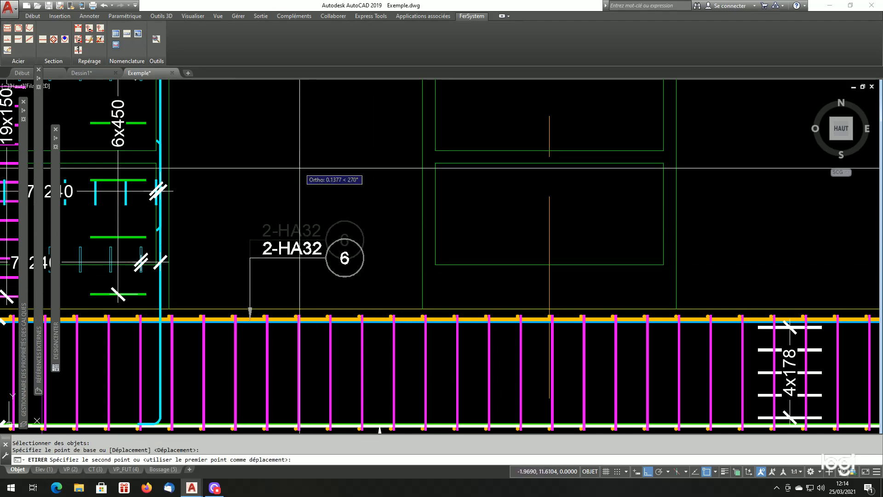
click(303, 150)
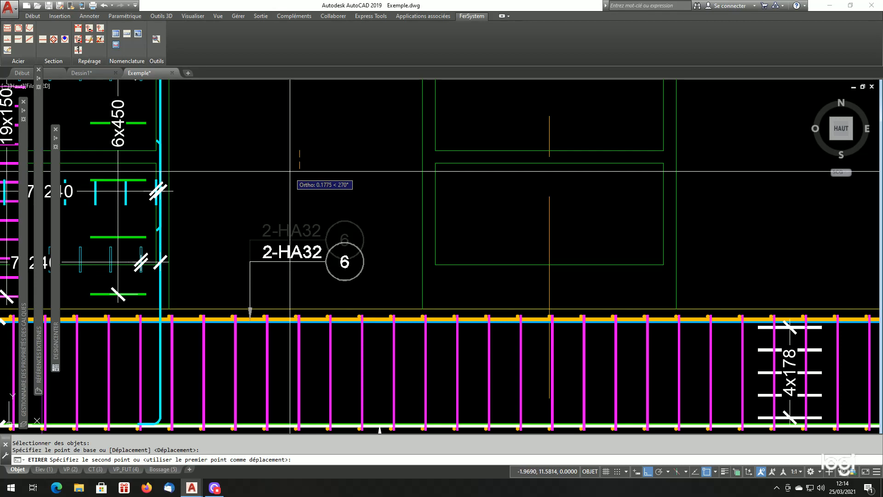
click(291, 165)
Attach a non-quantity mark 6 on dimension to the right end of the upper dimension above the footing section, directed to the right
scroll(425, 369, down, 5)
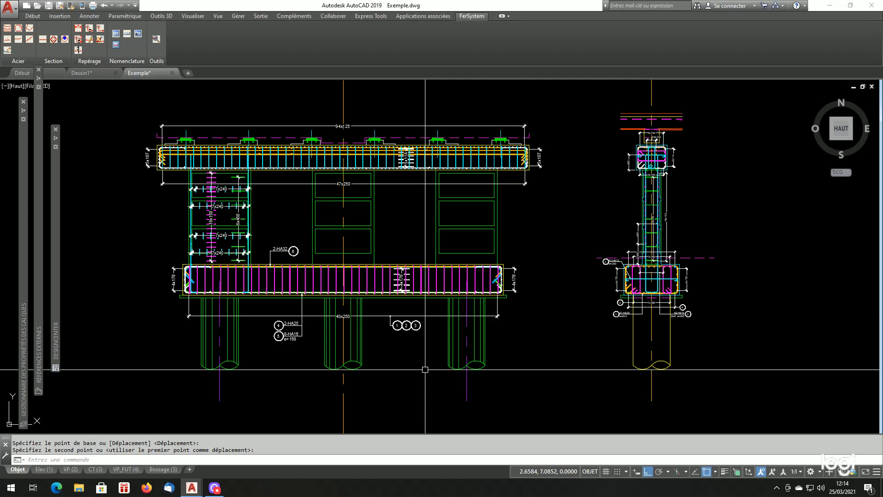
scroll(704, 270, up, 6)
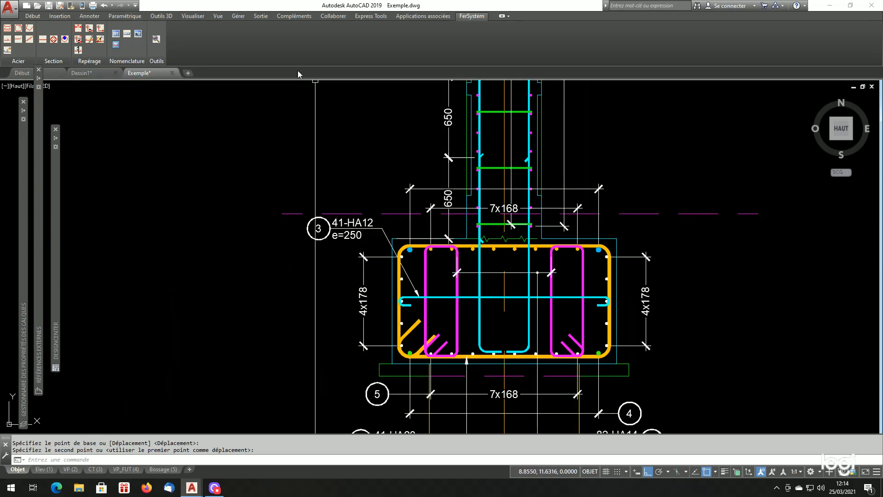
click(99, 30)
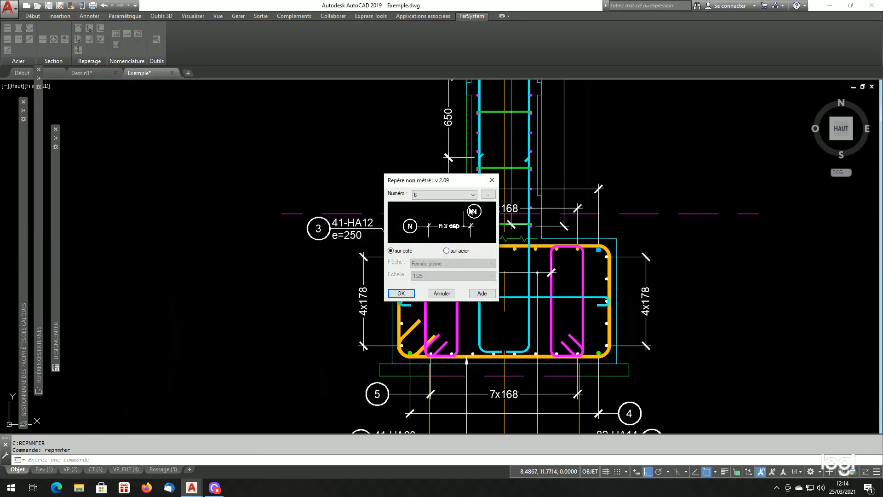
key(Return)
click(601, 191)
click(616, 195)
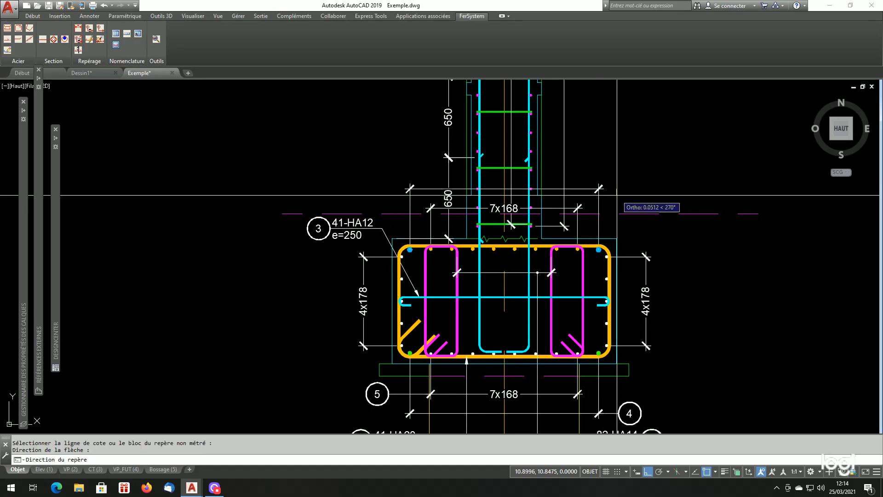
click(636, 209)
Add a non-quantity mark 6 to the right of mark 4 below the footing plan
scroll(651, 202, down, 4)
scroll(651, 201, down, 5)
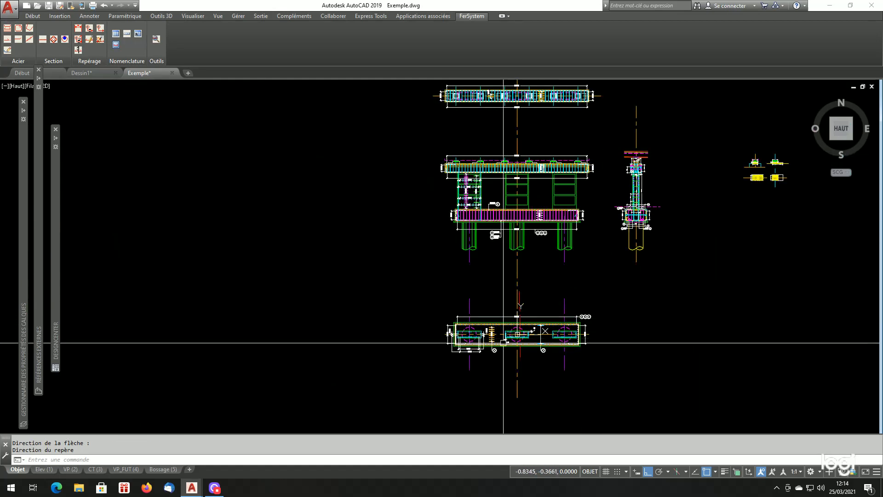
scroll(705, 364, up, 6)
scroll(705, 364, up, 2)
key(Return)
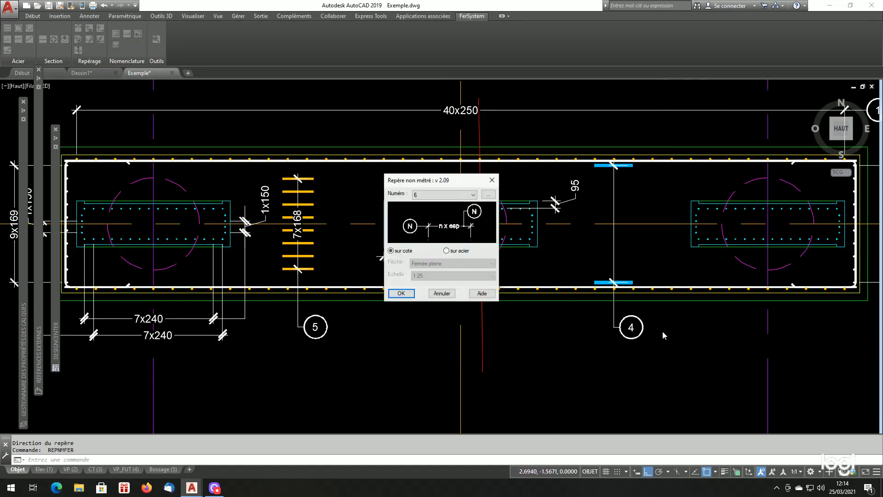
key(Return)
click(646, 325)
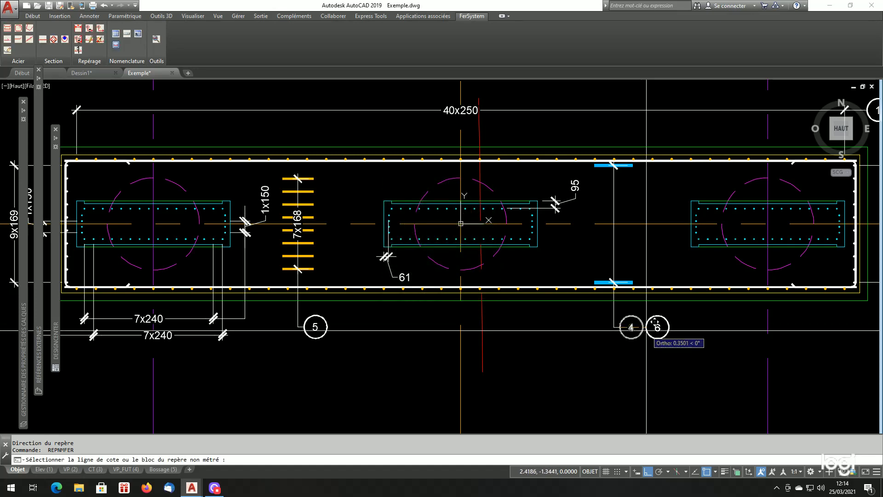
click(653, 327)
Begin quantity mark 7, take its distribution from the 7x168 dimension above the footing section, and set the arrow to Aucune
scroll(459, 240, down, 6)
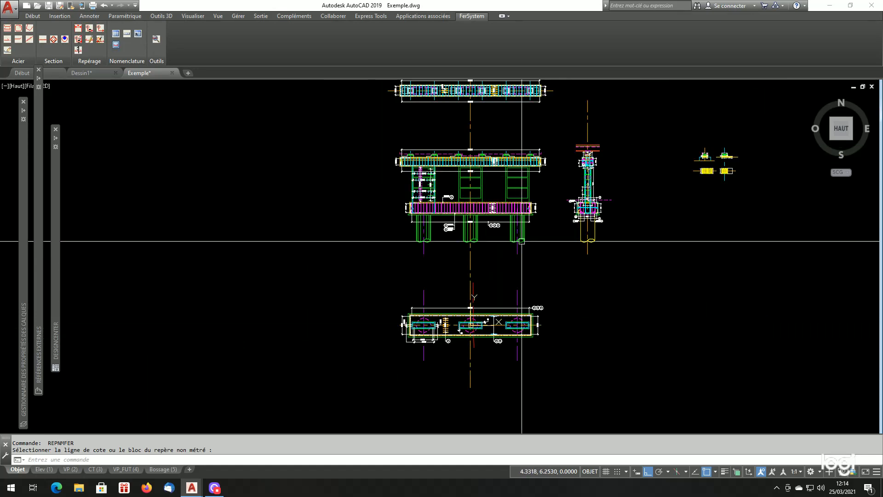
scroll(399, 191, up, 4)
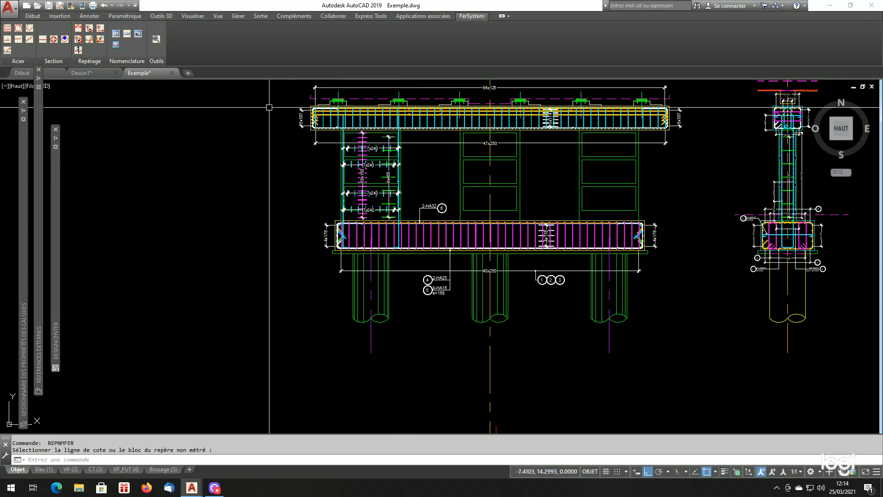
click(90, 30)
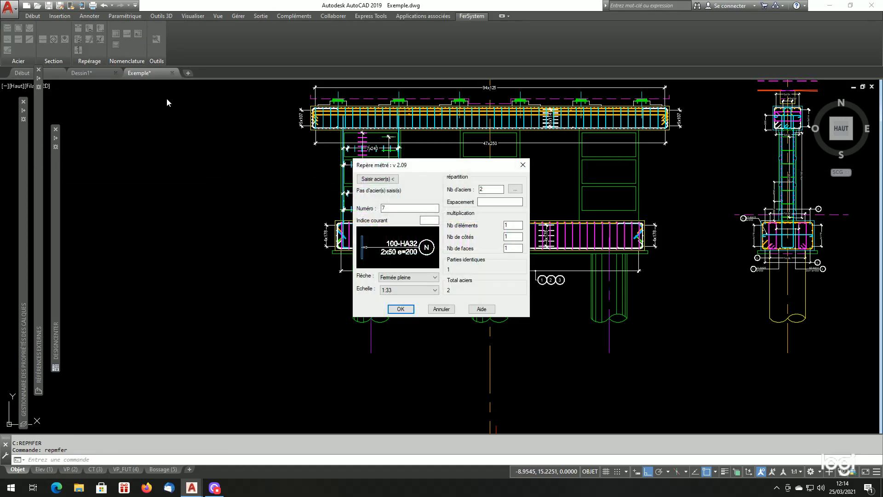
click(515, 189)
scroll(846, 205, up, 4)
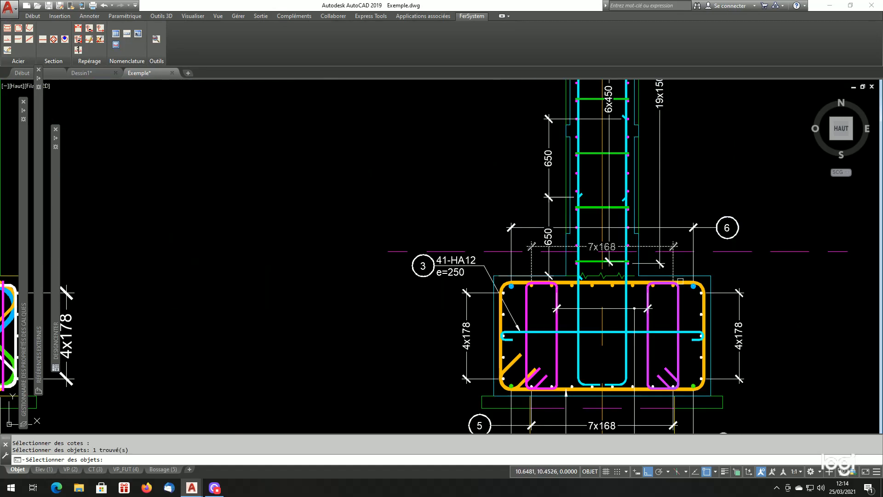
key(Return)
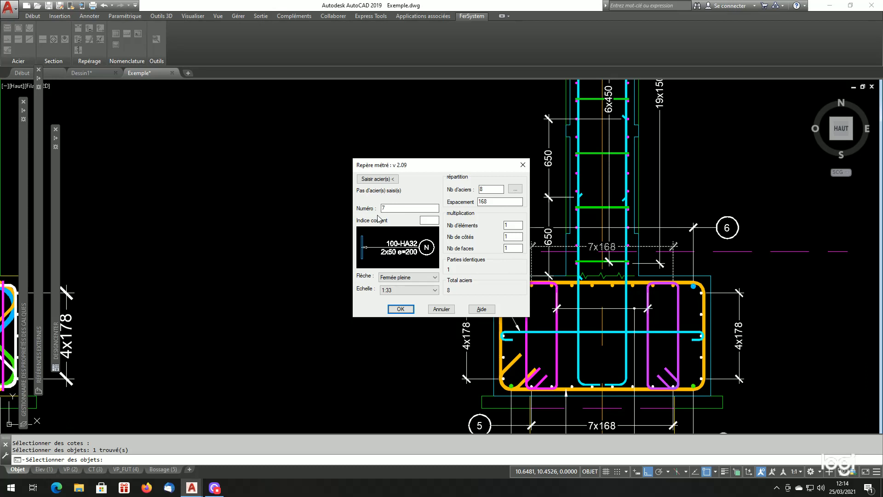
click(397, 277)
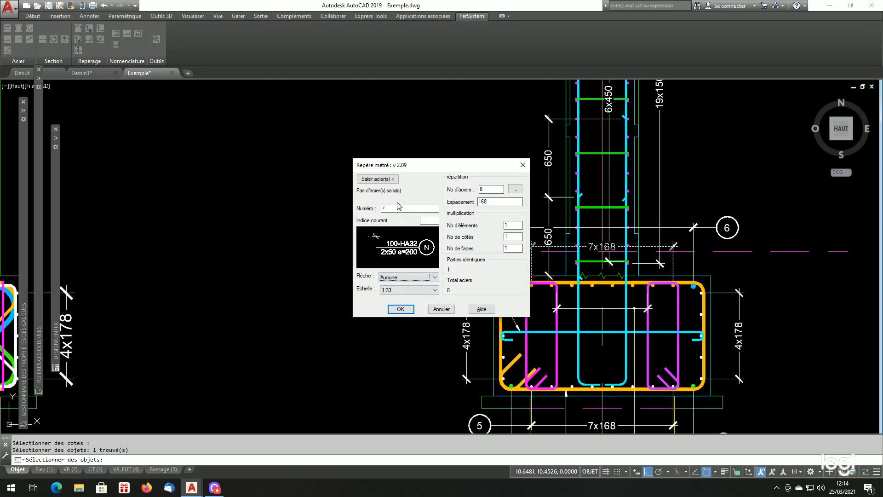
Assign the orange upper longitudinal bar of the footing elevation to mark 7
click(381, 182)
scroll(275, 257, down, 5)
scroll(260, 260, up, 10)
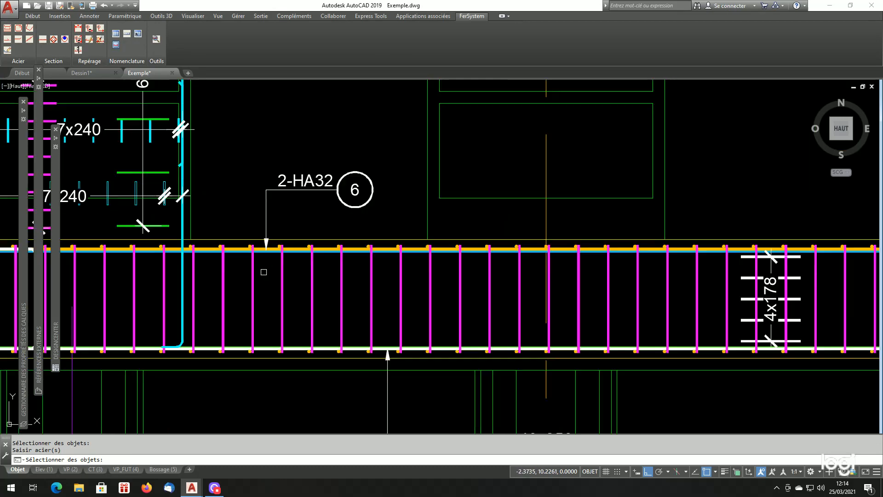
scroll(257, 251, up, 2)
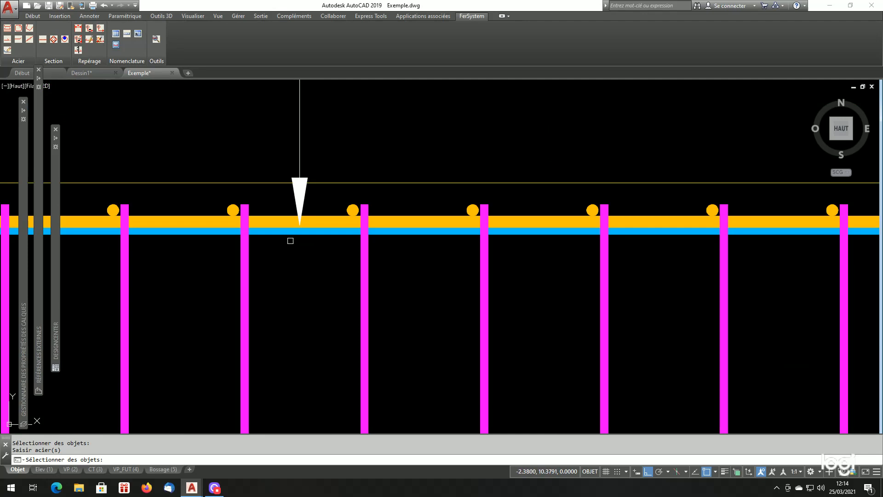
click(322, 214)
right_click(335, 274)
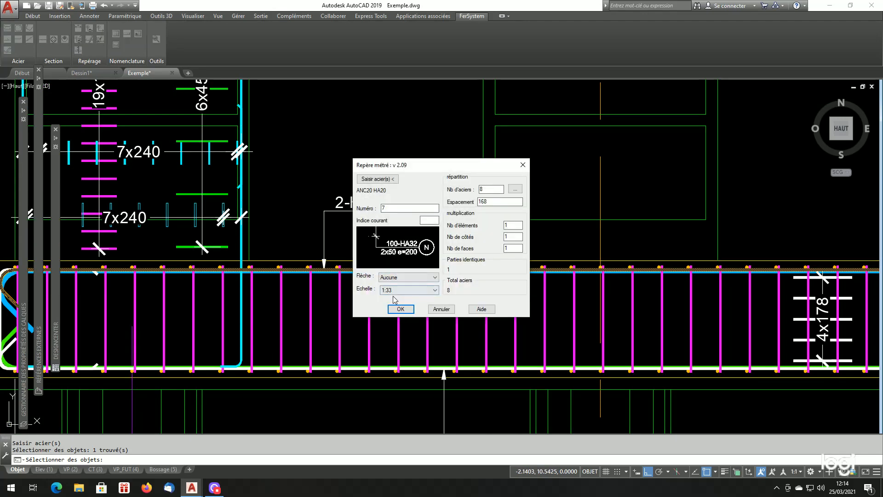
Place quantity mark 7 directly above mark 6 over the footing elevation, continuing its leader upward and directing the mark to the right
click(399, 309)
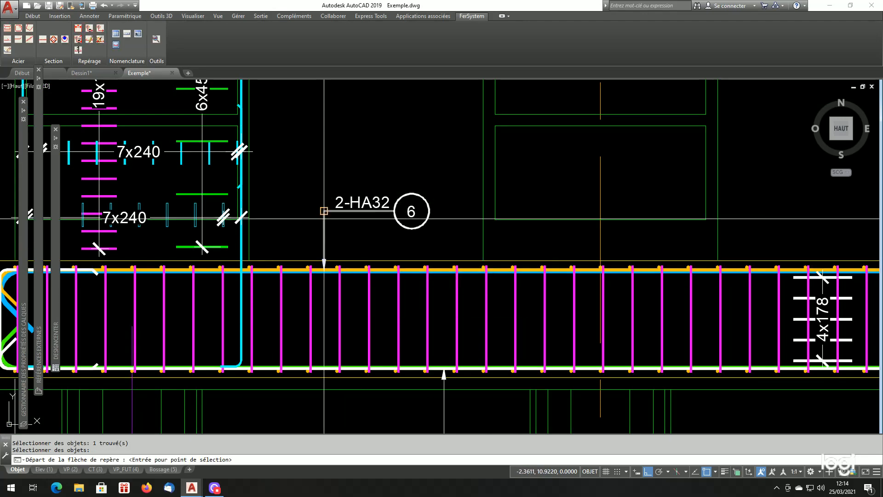
click(324, 202)
click(333, 178)
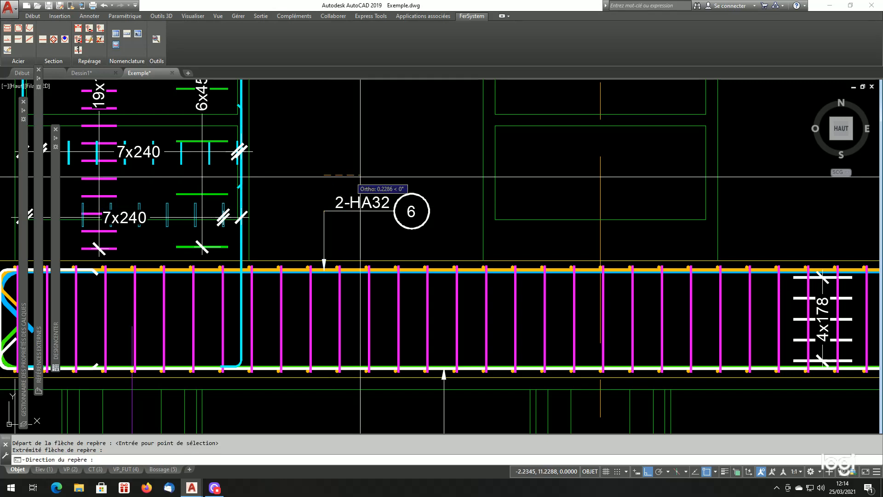
click(467, 252)
scroll(389, 154, up, 2)
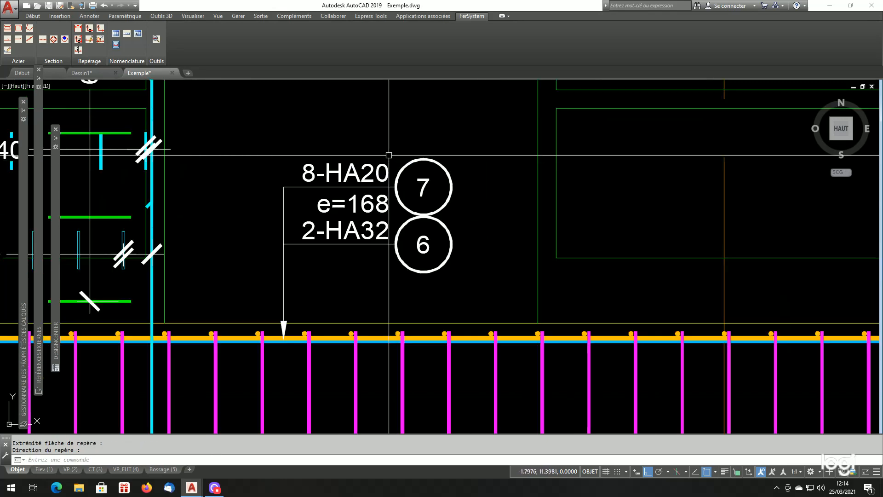
Stretch quantity mark 3 beside the footing section slightly downward, keeping its arrow on the blue horizontal bar
scroll(357, 221, down, 6)
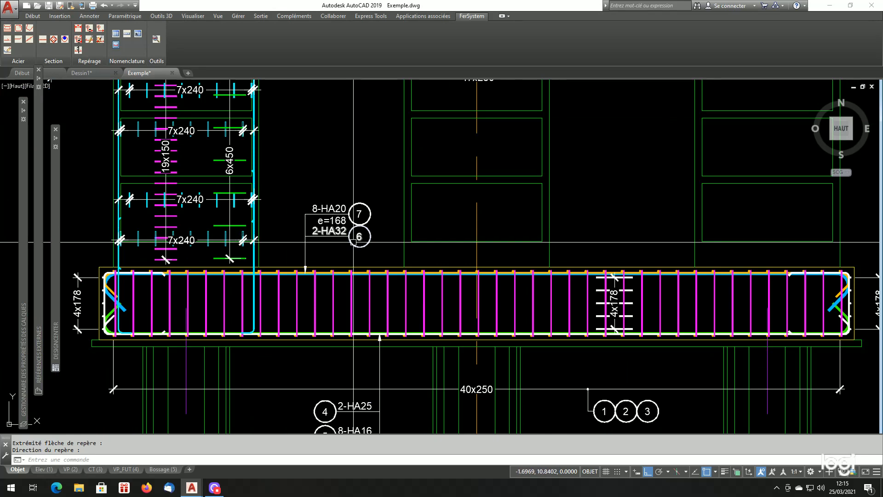
scroll(355, 245, down, 4)
scroll(559, 245, up, 10)
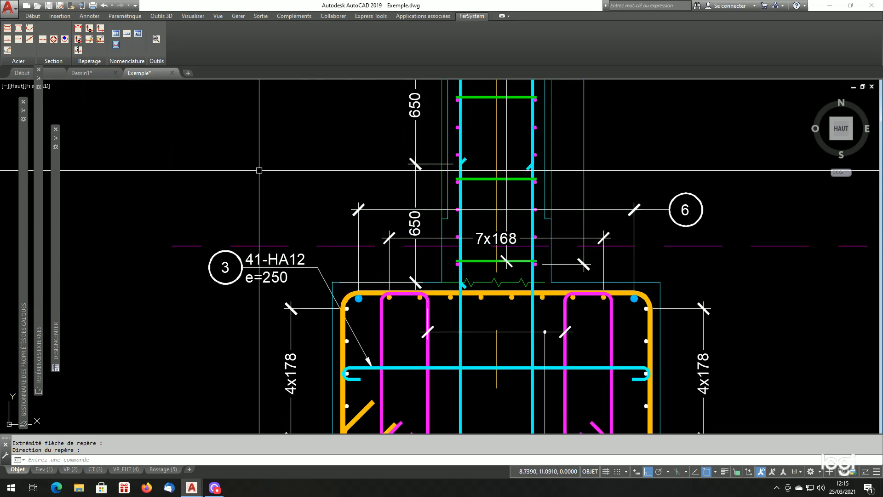
scroll(294, 274, up, 2)
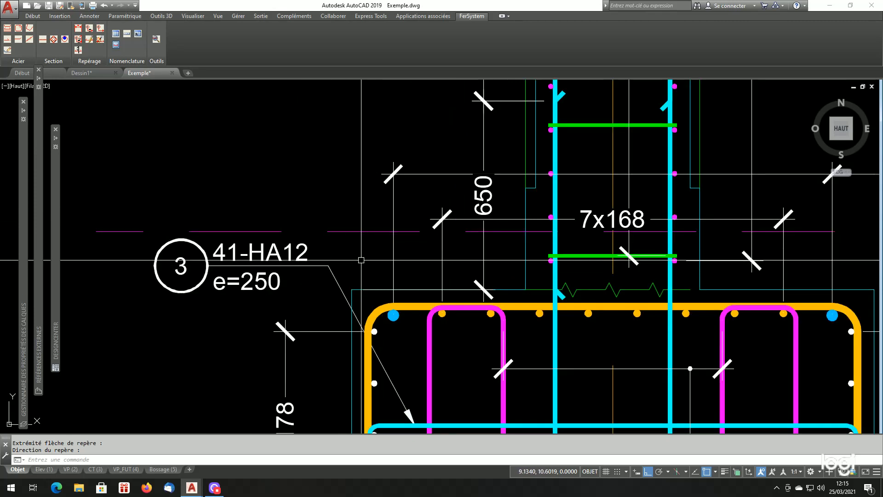
text(e)
key(Return)
click(351, 250)
click(154, 283)
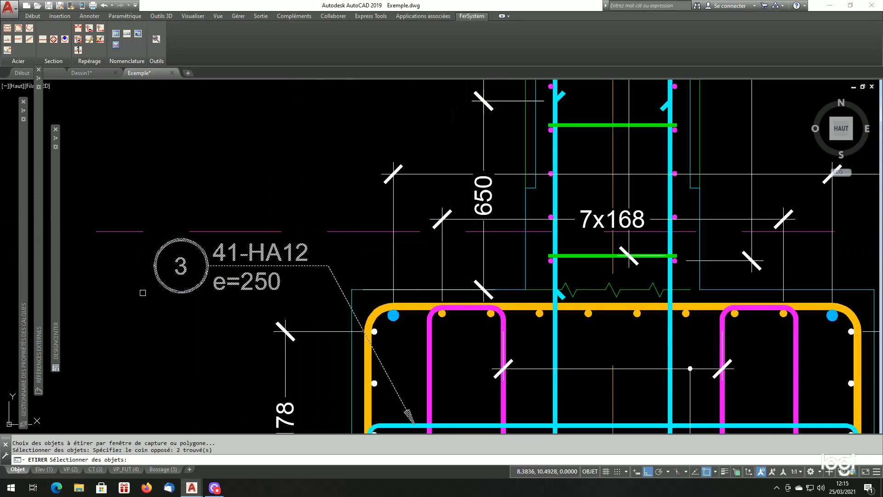
key(Return)
click(131, 314)
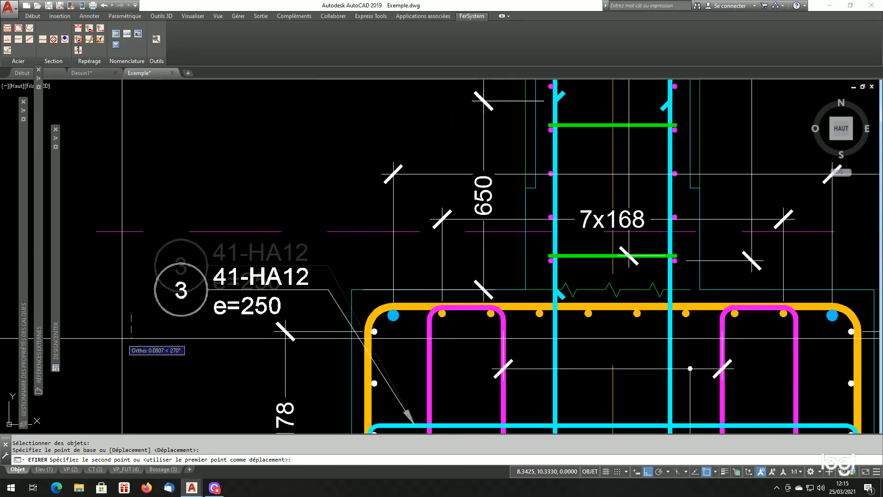
click(124, 333)
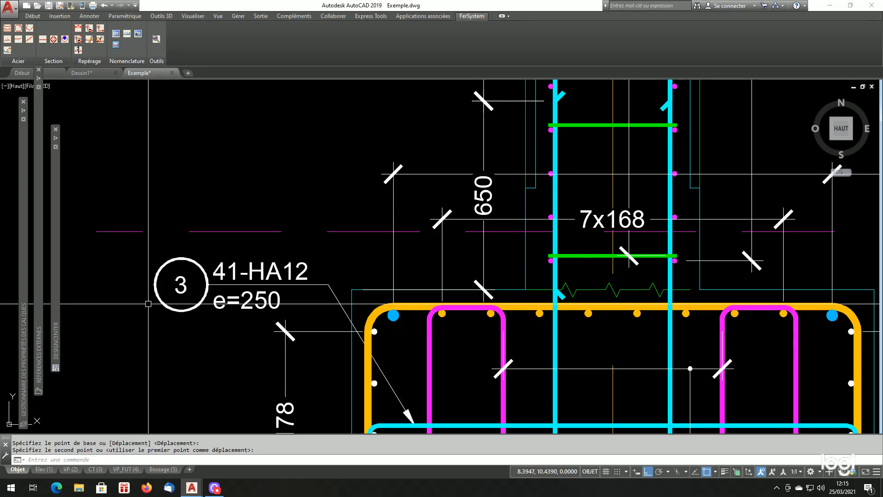
Attach a non-quantity mark 7 to the left end of the 7x168 dimension above the footing section, directed to the left
scroll(176, 264, down, 3)
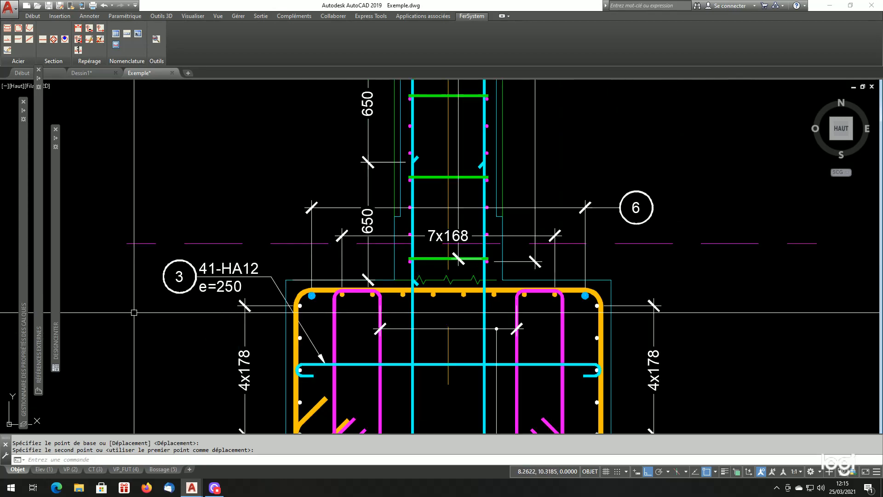
click(273, 278)
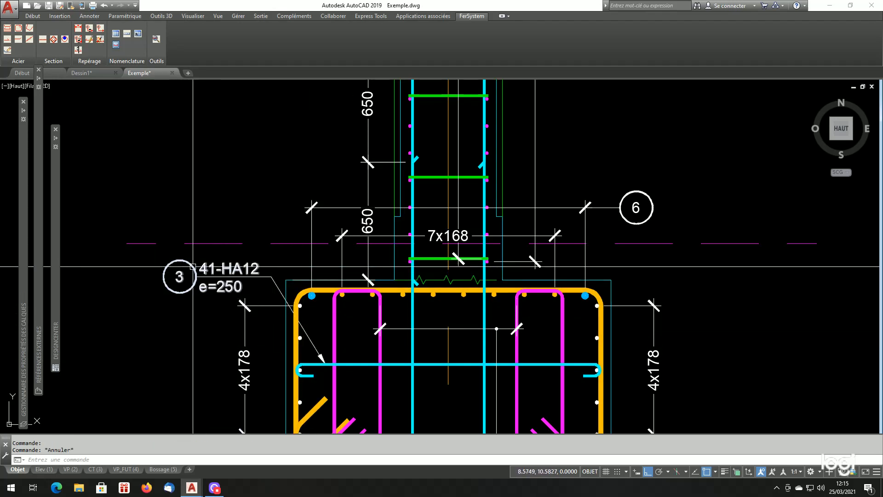
key(Escape)
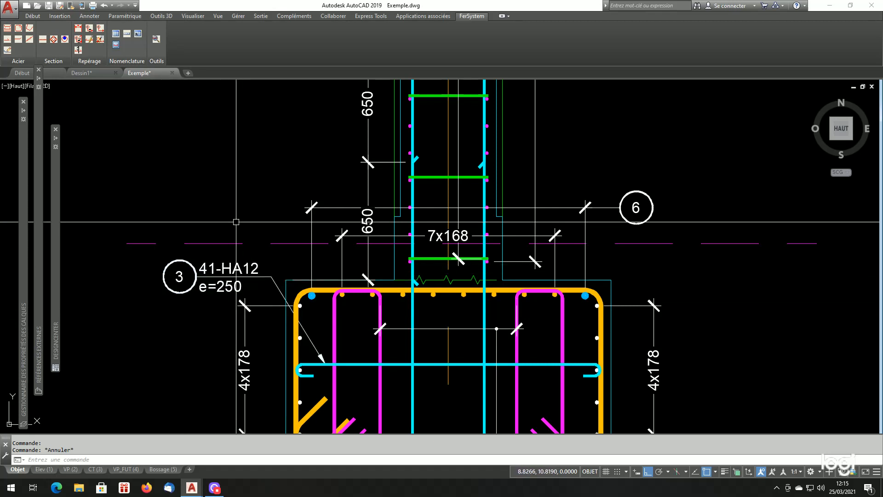
click(101, 29)
click(402, 292)
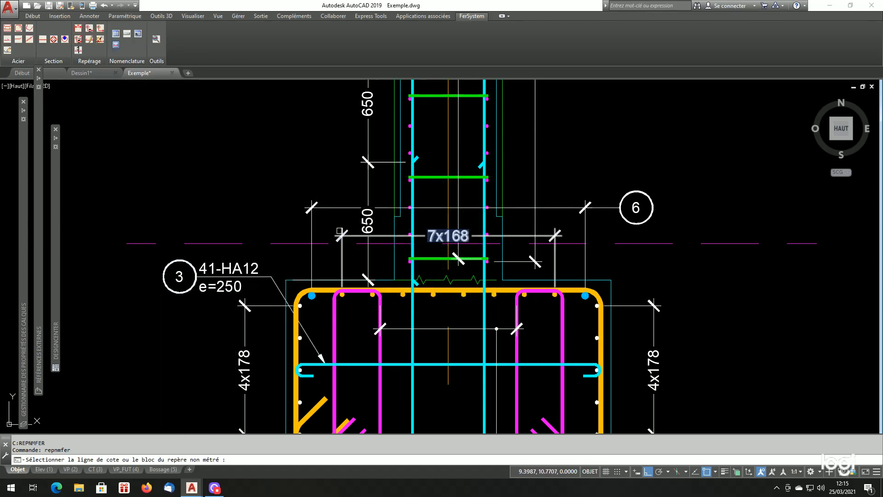
click(339, 234)
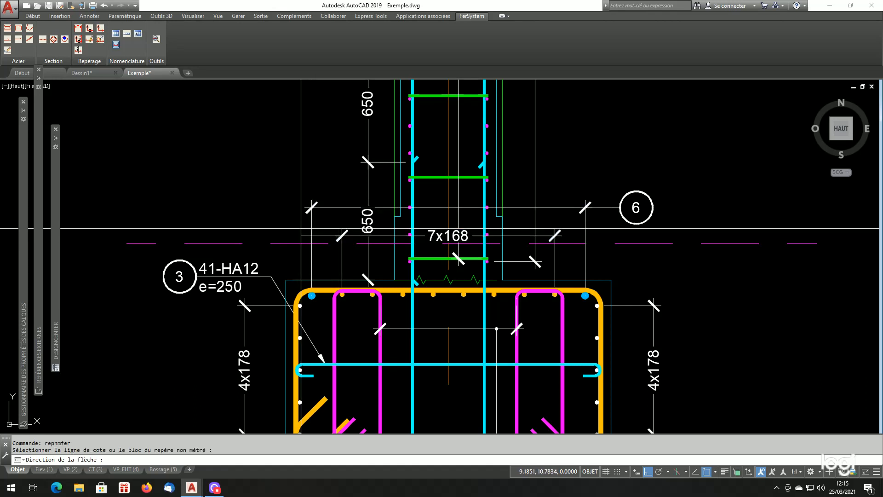
click(267, 235)
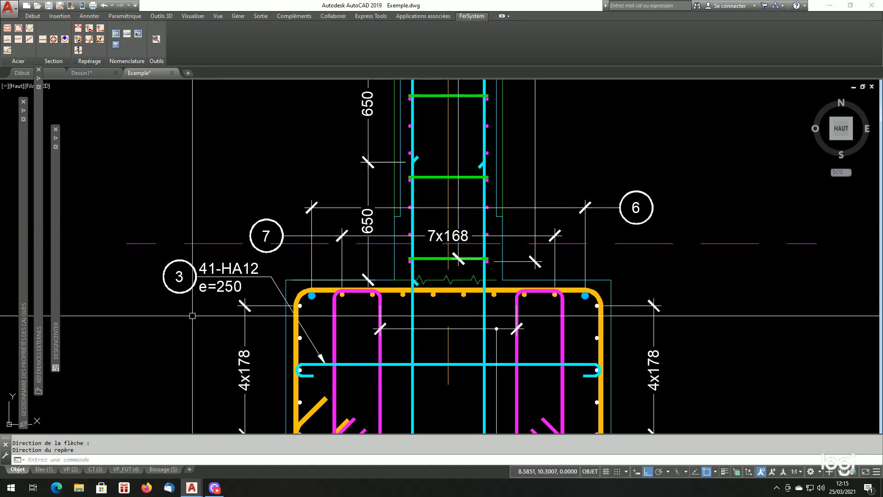
Add a non-quantity mark 7 to the right of mark 5 below the footing plan
scroll(192, 316, down, 10)
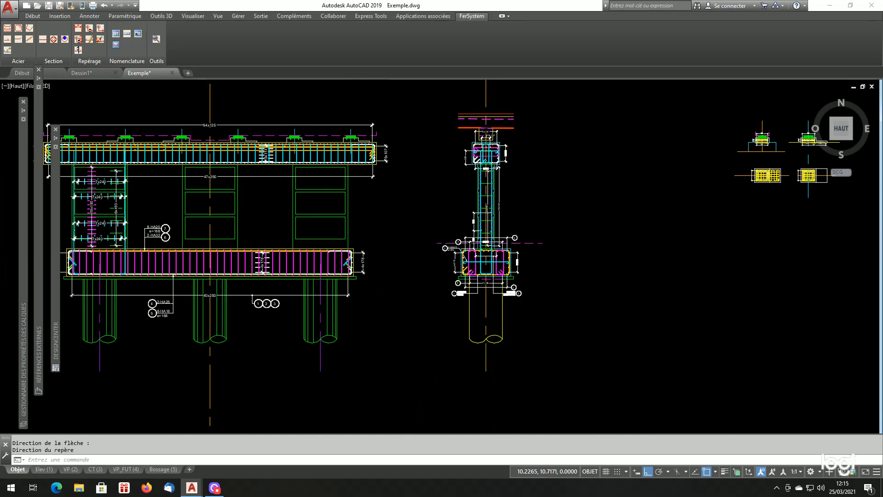
scroll(375, 377, up, 6)
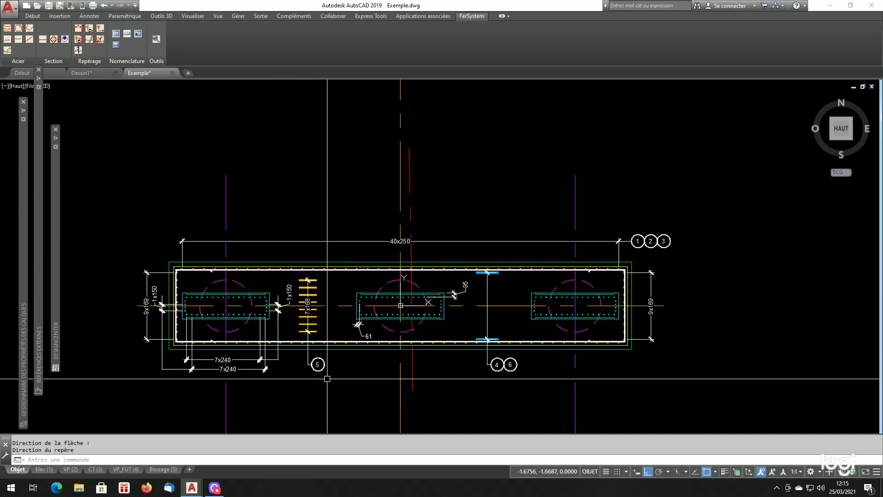
click(94, 29)
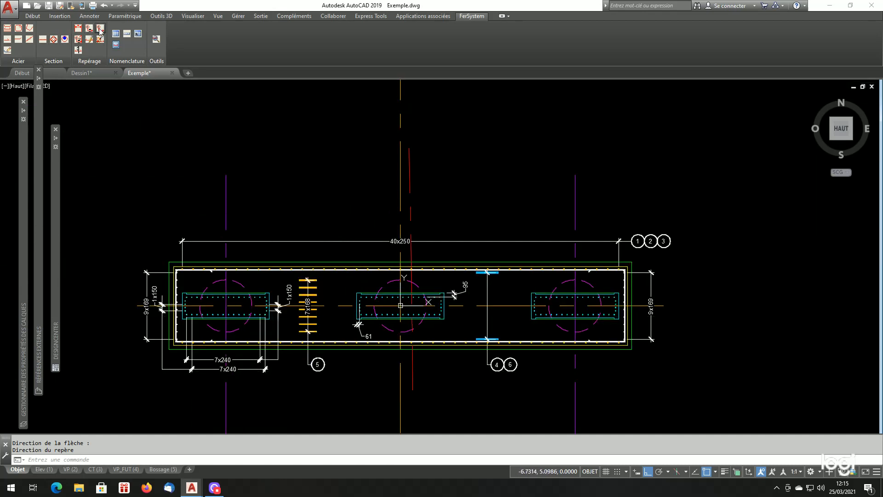
key(Return)
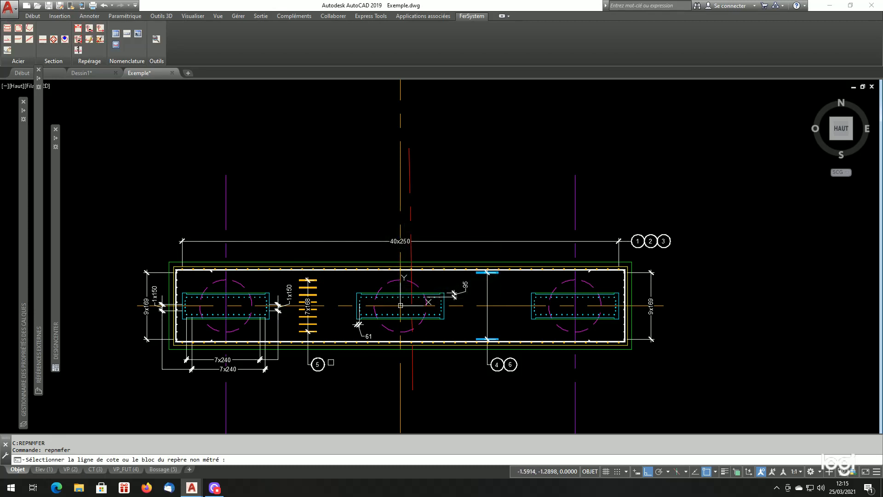
click(326, 363)
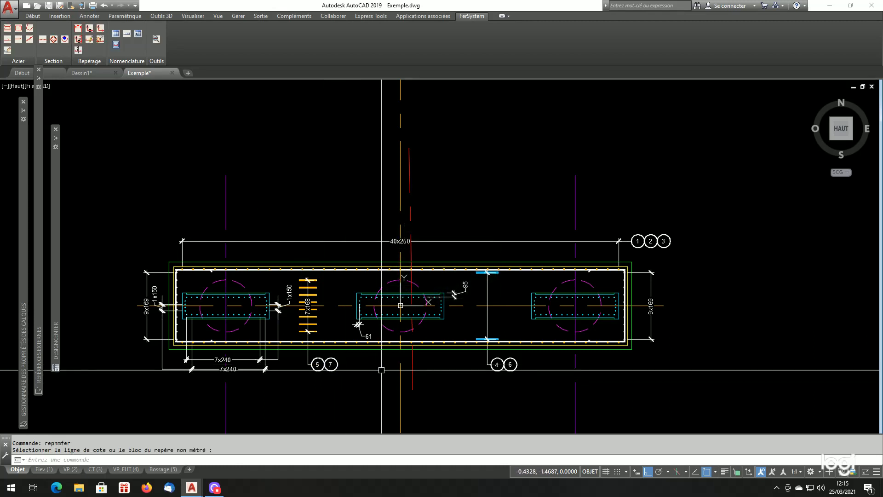
Examine the footing's elevation, section and plan for the end bars and their 4x178 and 9x169 distribution dimensions
scroll(382, 370, down, 6)
scroll(463, 282, up, 4)
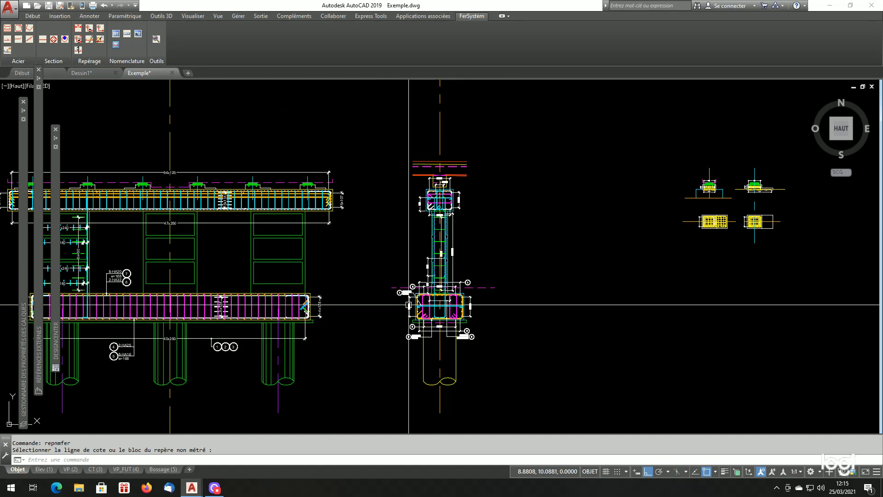
scroll(400, 299, up, 3)
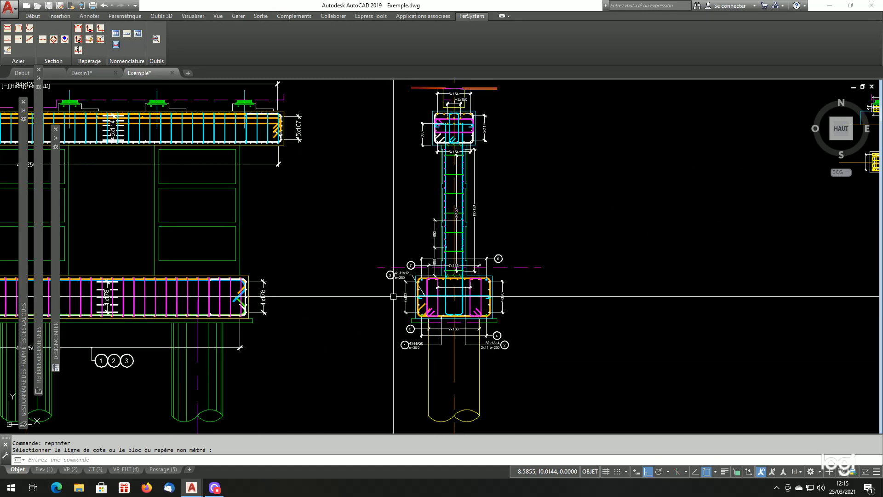
scroll(369, 302, down, 3)
scroll(366, 303, up, 3)
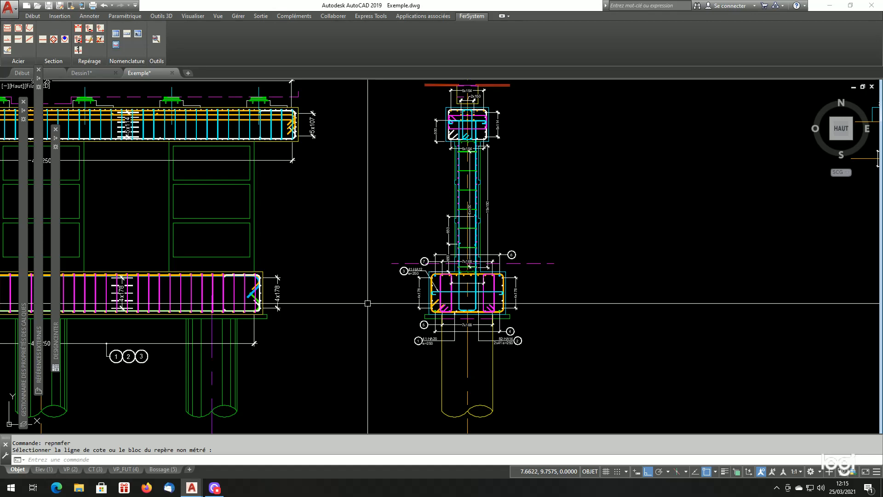
scroll(321, 293, up, 2)
scroll(321, 262, down, 3)
scroll(319, 261, up, 2)
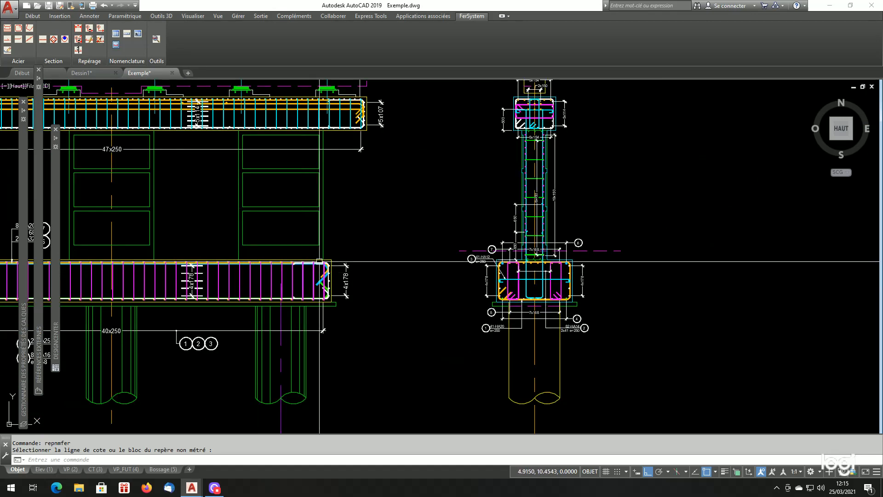
scroll(319, 261, up, 3)
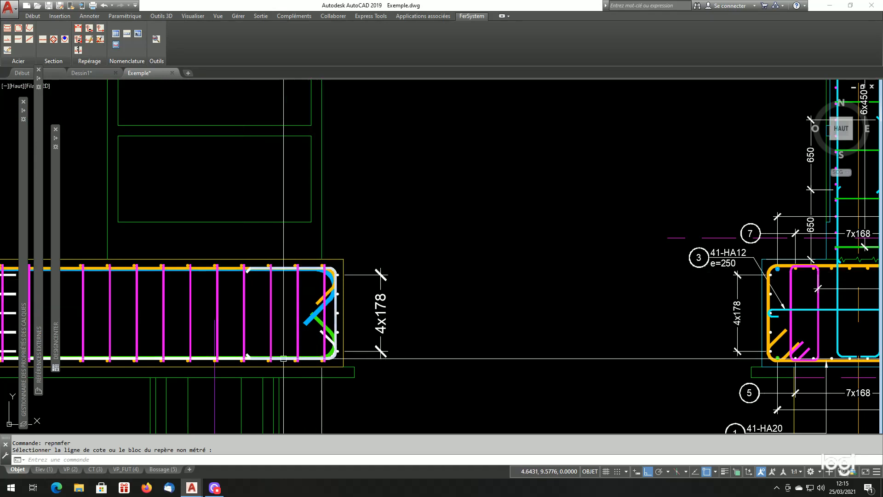
scroll(283, 358, down, 6)
scroll(160, 307, up, 3)
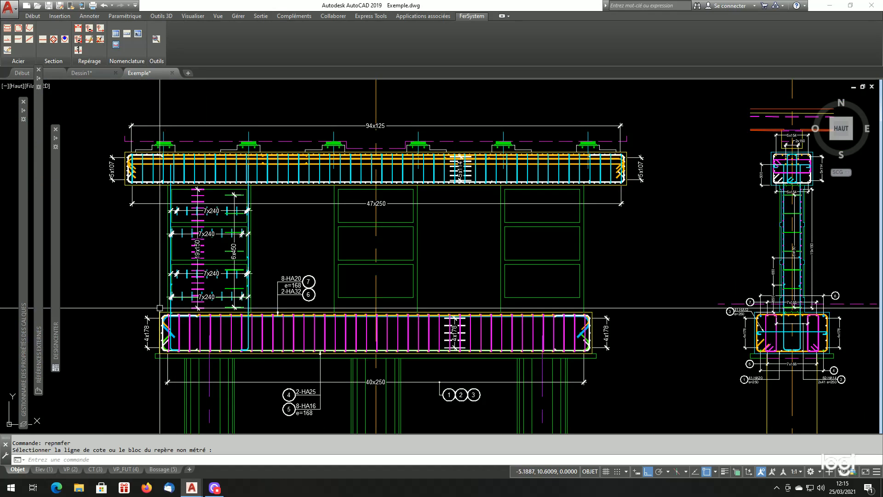
scroll(561, 308, down, 2)
scroll(551, 299, up, 3)
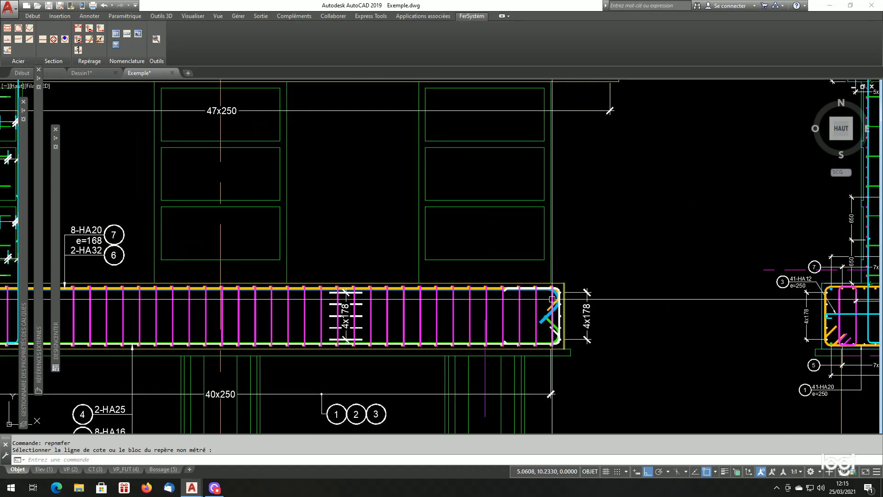
scroll(575, 285, down, 5)
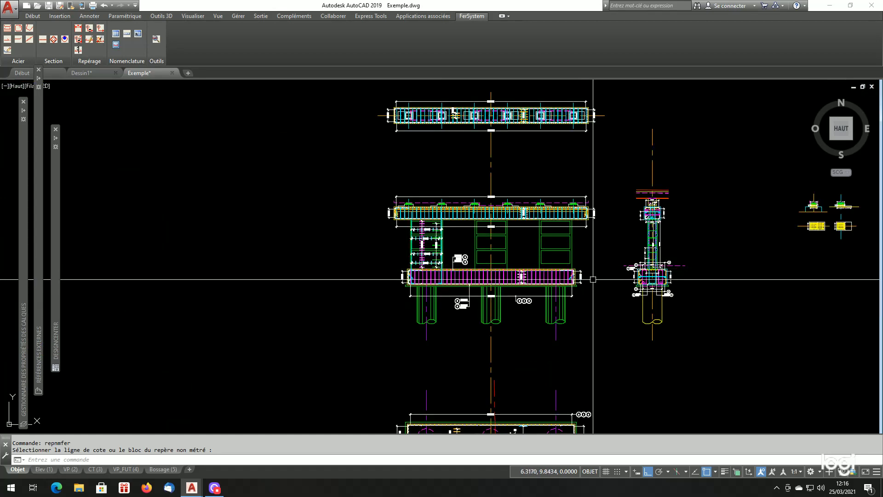
scroll(597, 354, down, 2)
scroll(597, 355, up, 8)
scroll(561, 346, up, 4)
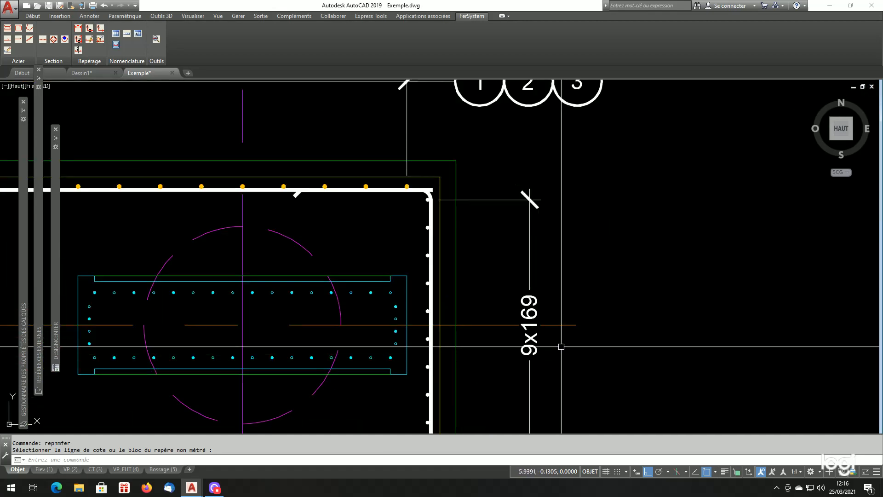
scroll(561, 346, down, 5)
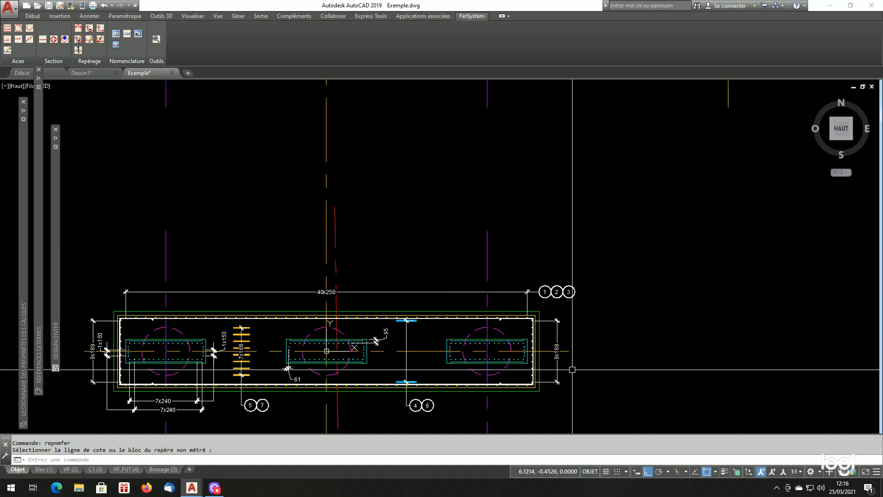
scroll(572, 369, down, 4)
scroll(567, 351, up, 8)
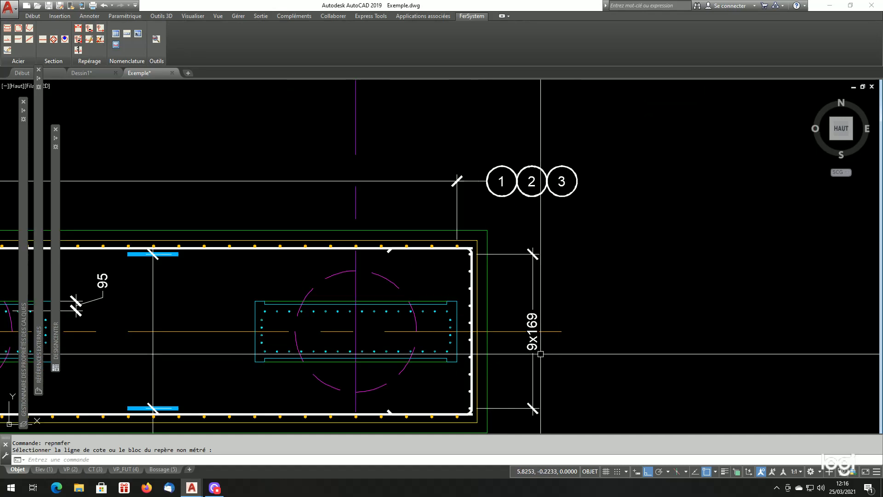
scroll(541, 354, down, 3)
scroll(571, 309, down, 3)
scroll(535, 205, up, 4)
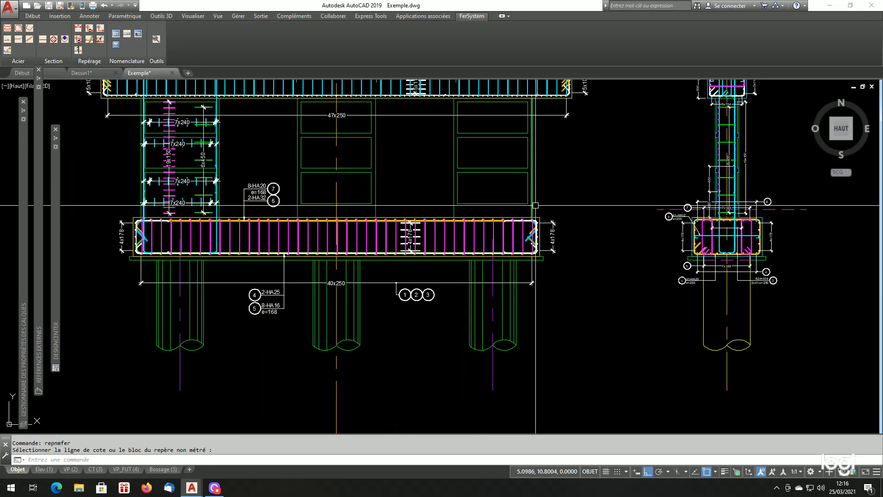
scroll(536, 206, up, 2)
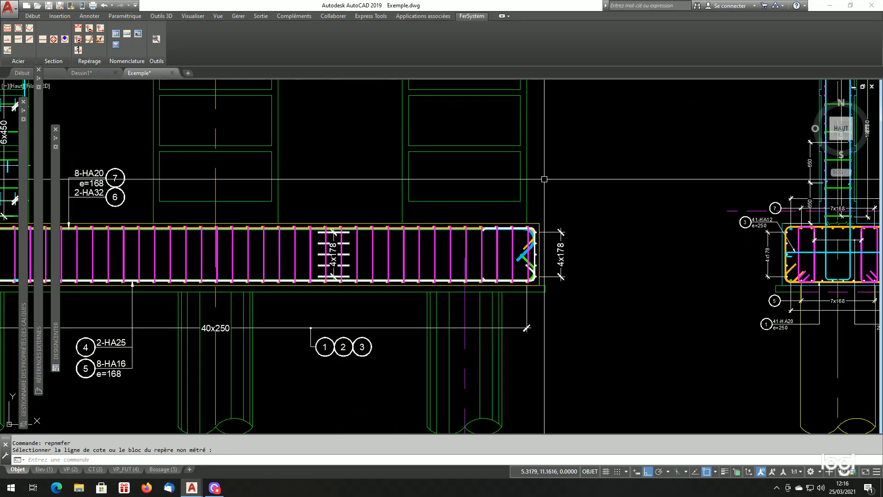
Begin quantity mark 8, take its distribution from the 9x169 dimension right of the footing plan, and set the number of elements to 2
click(89, 31)
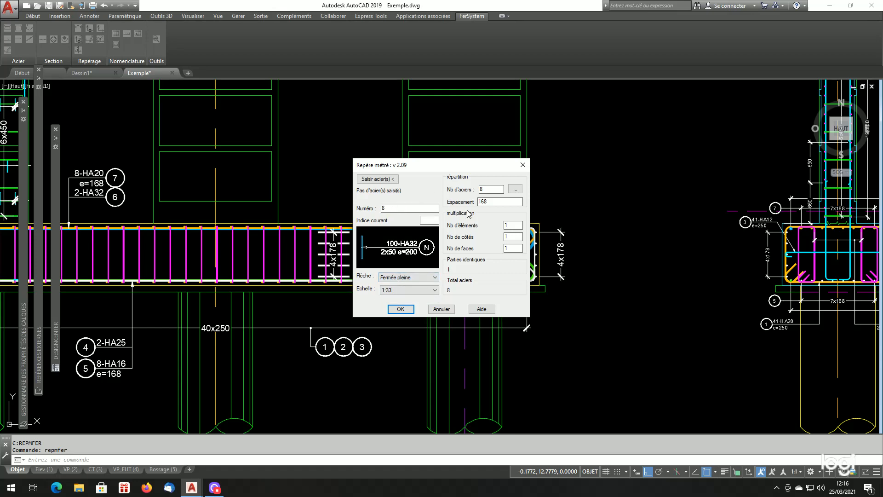
click(513, 190)
scroll(510, 185, down, 4)
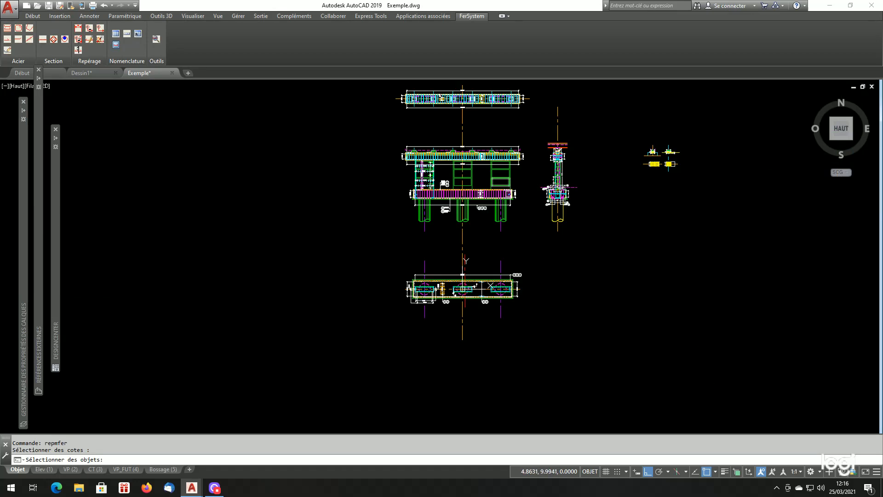
scroll(528, 269, up, 3)
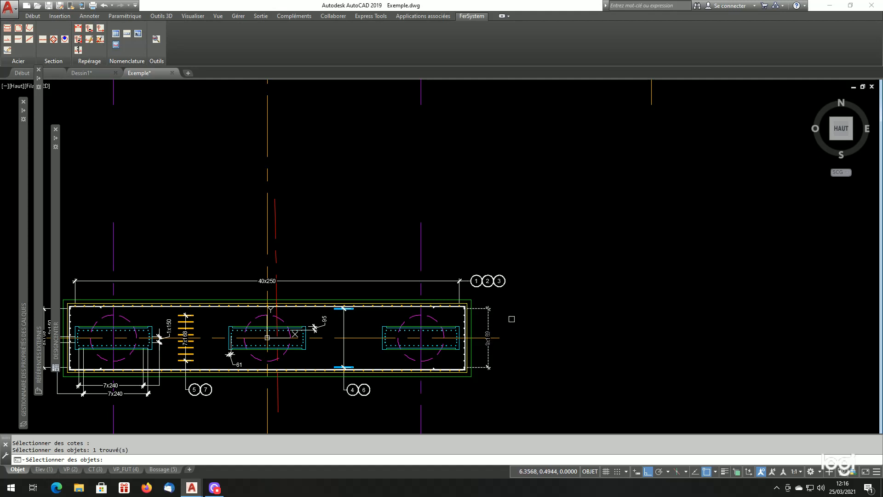
key(Return)
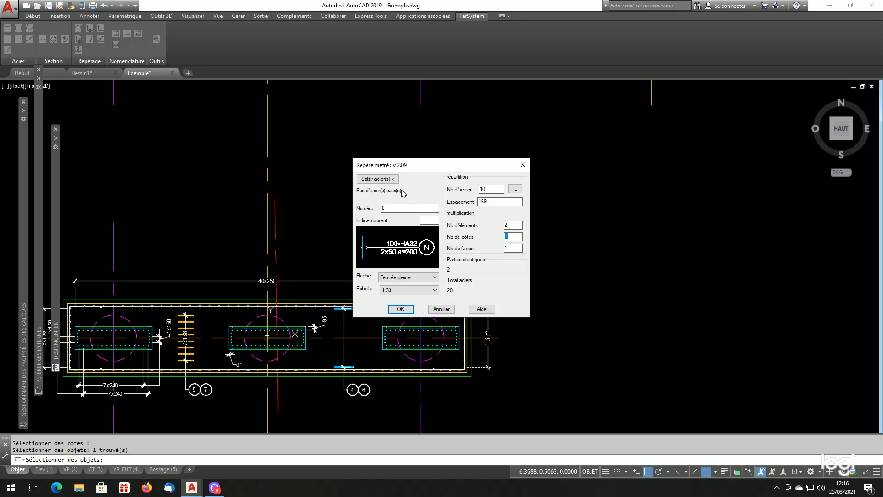
Place measured bar mark 8 (20-HA16, 2x10 e=169) on the white U-bar at the footing elevation's right end, with its leader above the footing
click(387, 184)
scroll(335, 202, down, 3)
scroll(335, 203, up, 8)
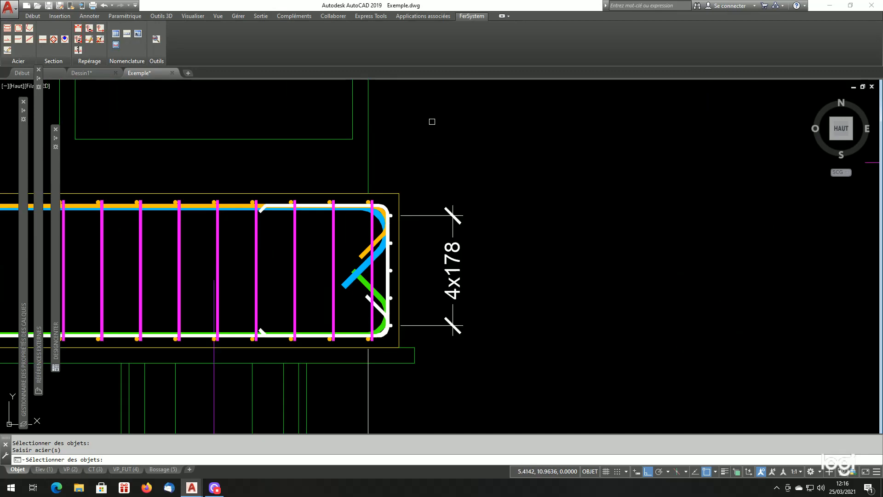
click(307, 248)
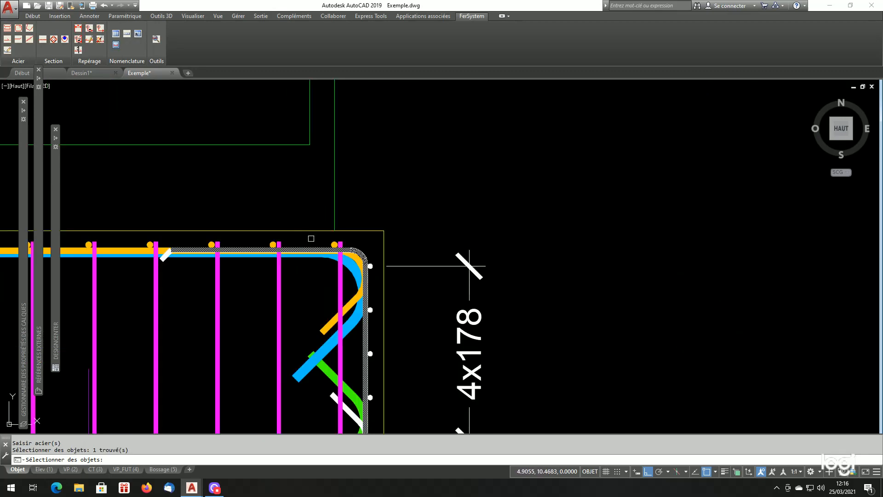
key(Return)
click(394, 313)
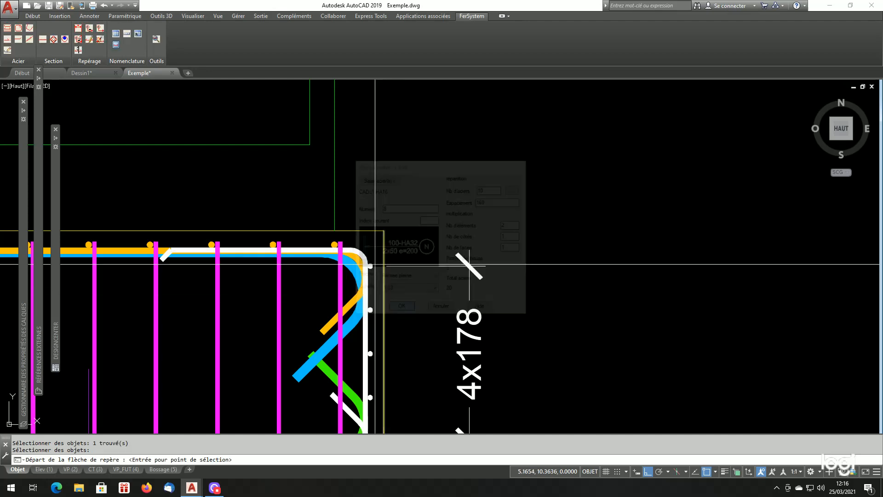
key(Return)
scroll(291, 132, down, 4)
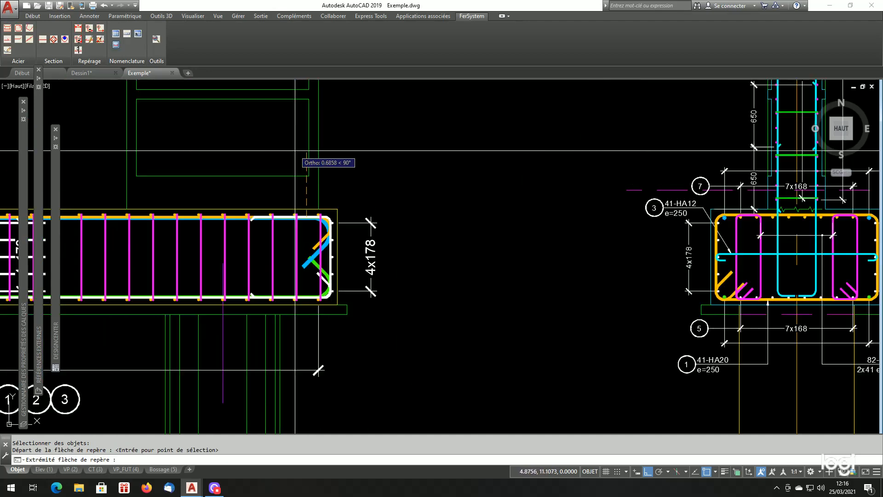
scroll(299, 147, up, 2)
click(303, 84)
click(473, 139)
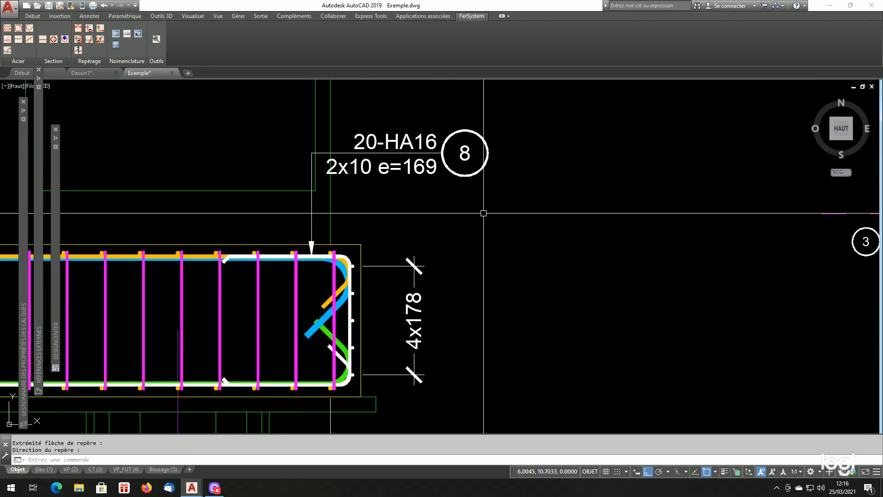
Move the 20-HA16 mark 8 label a short distance to the right, away from its leader's vertical line
text(d p)
key(Return)
click(475, 175)
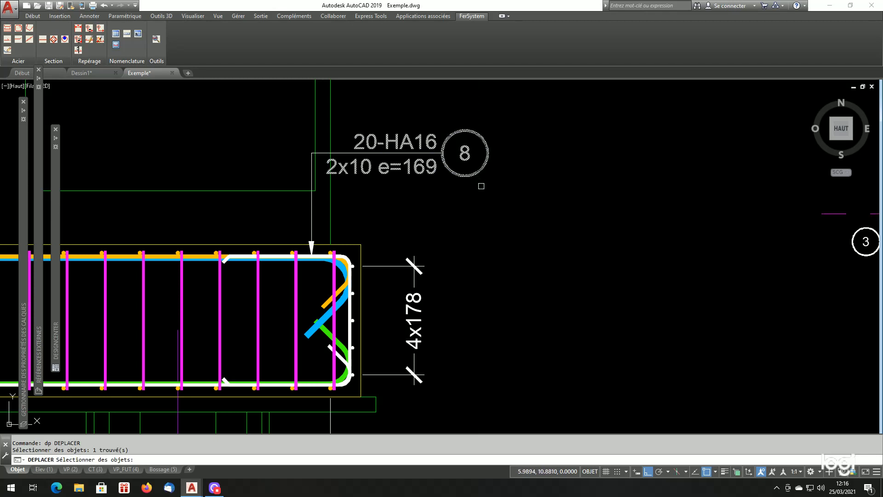
key(Return)
click(481, 185)
click(509, 183)
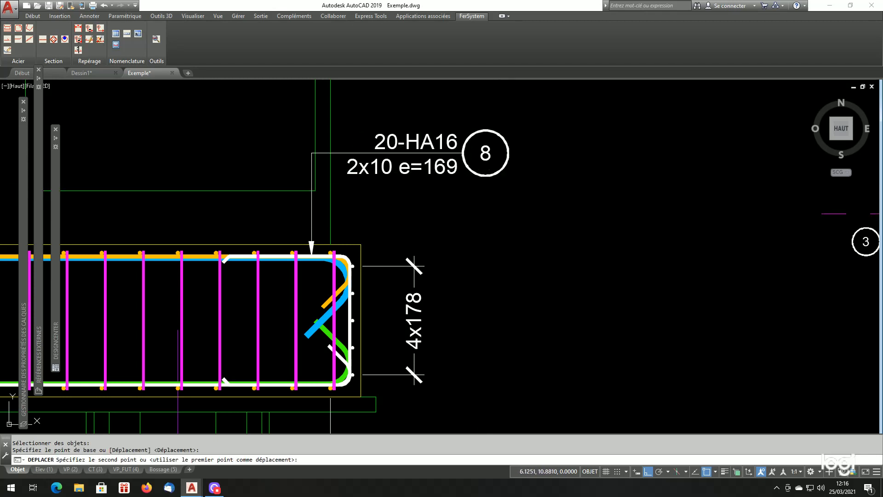
Add unmeasured mark 8 at scale 1:33 to the white U-bar at the elevation's left end, with an oblique leader from its lower corner
scroll(441, 221, down, 3)
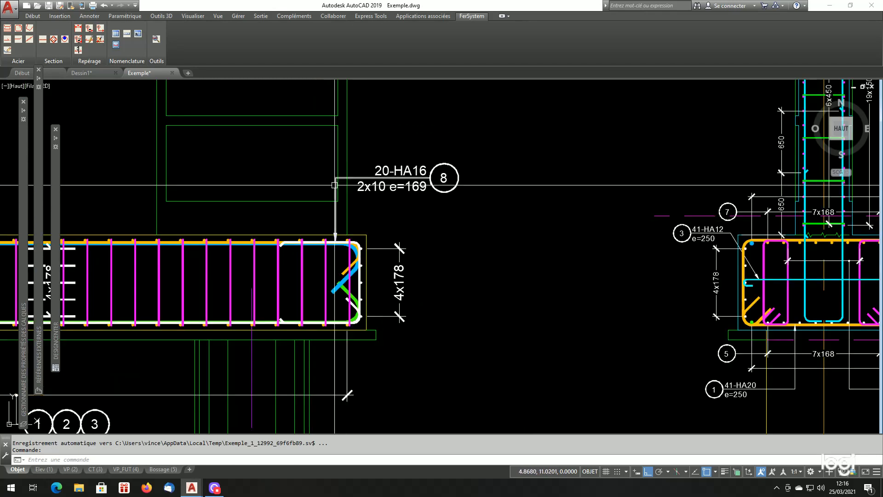
scroll(441, 220, down, 5)
scroll(519, 291, up, 3)
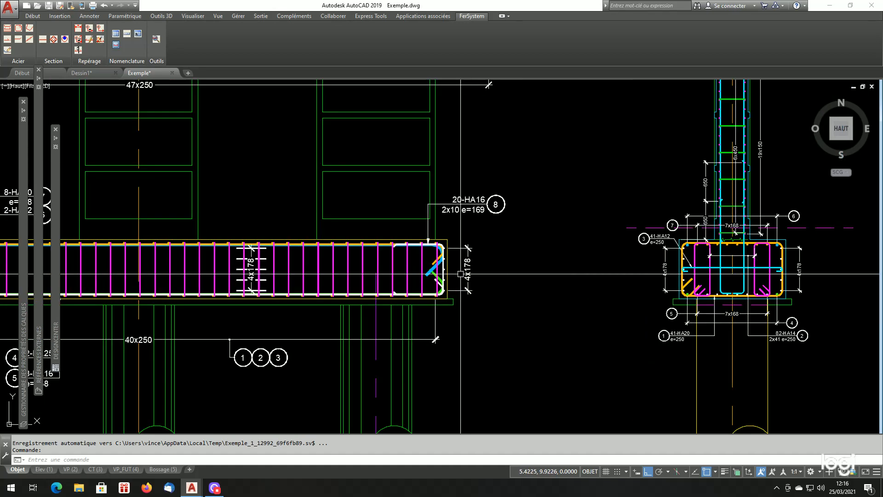
scroll(520, 291, down, 4)
scroll(296, 233, up, 5)
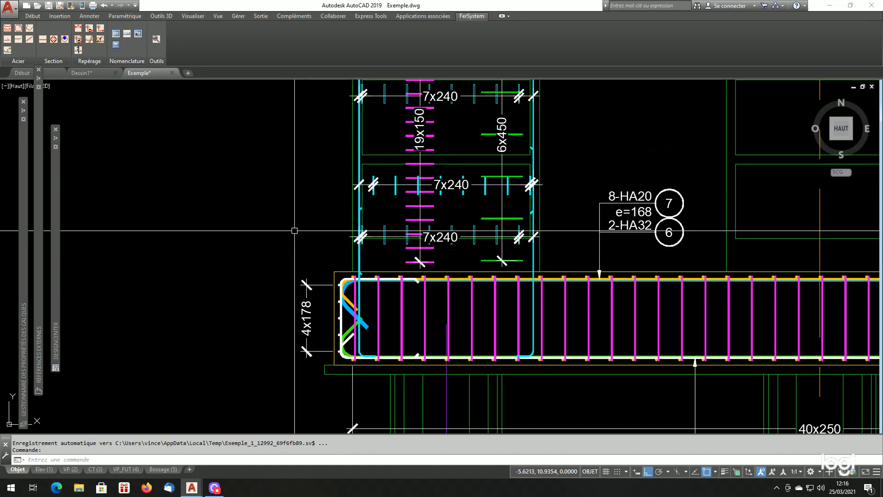
click(99, 28)
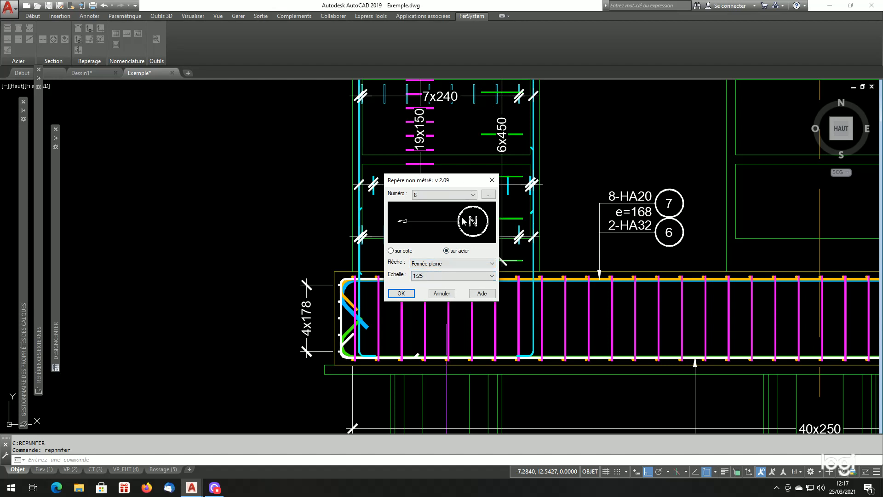
click(439, 277)
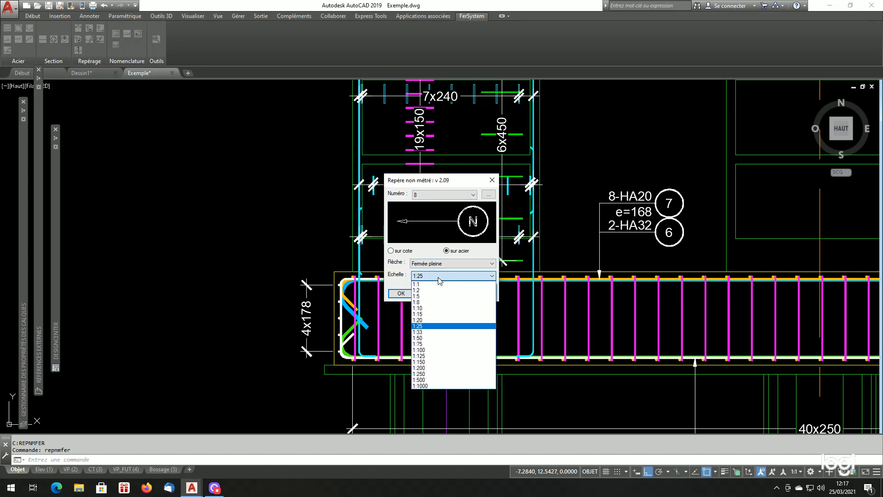
click(422, 332)
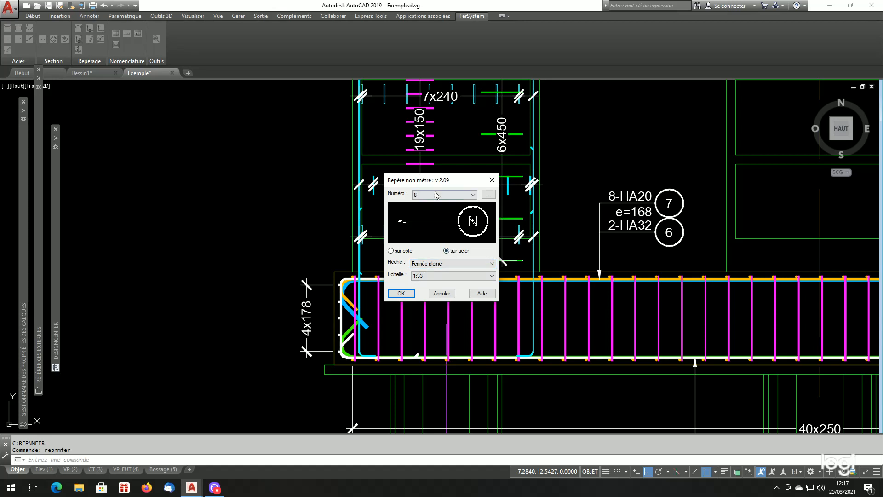
click(401, 294)
shift+right_click(277, 191)
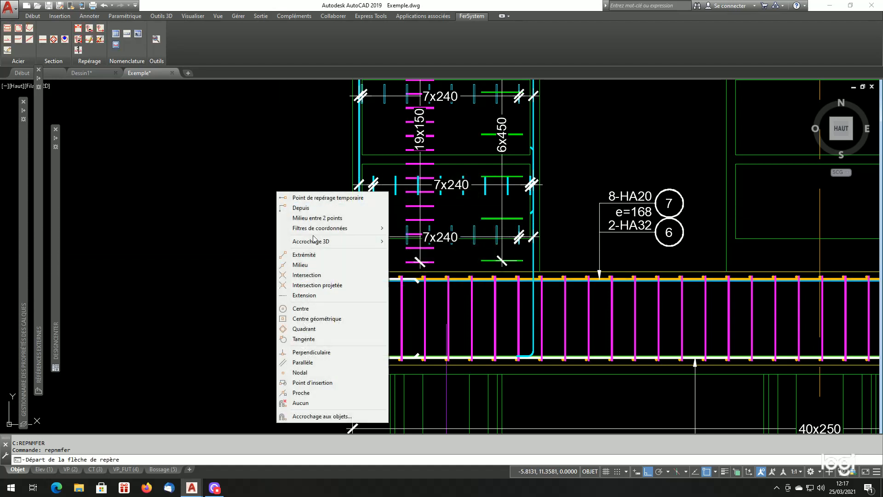
click(323, 394)
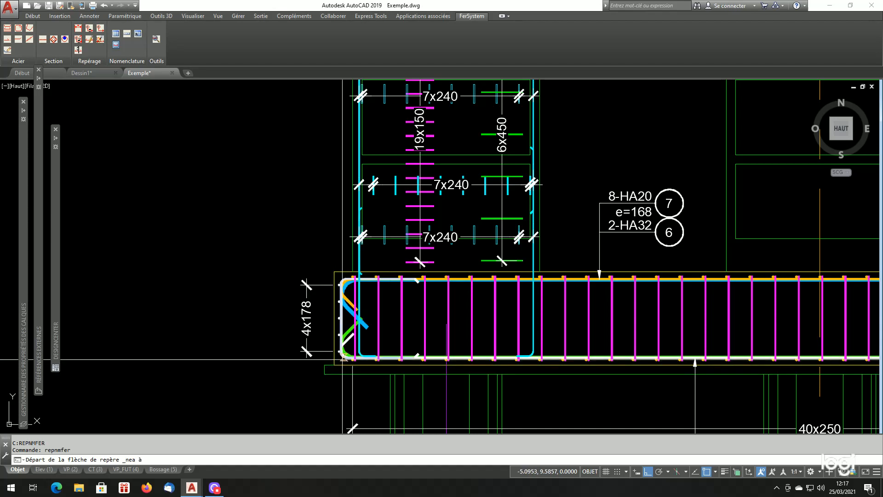
click(343, 359)
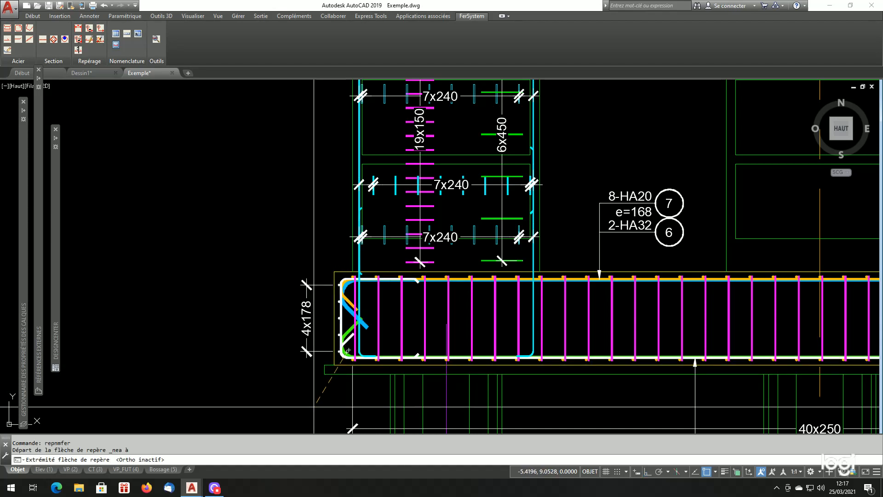
click(317, 406)
Attach unmeasured mark 8 to the lower end of the 9x169 dimension at the right side of the footing plan
scroll(249, 371, down, 5)
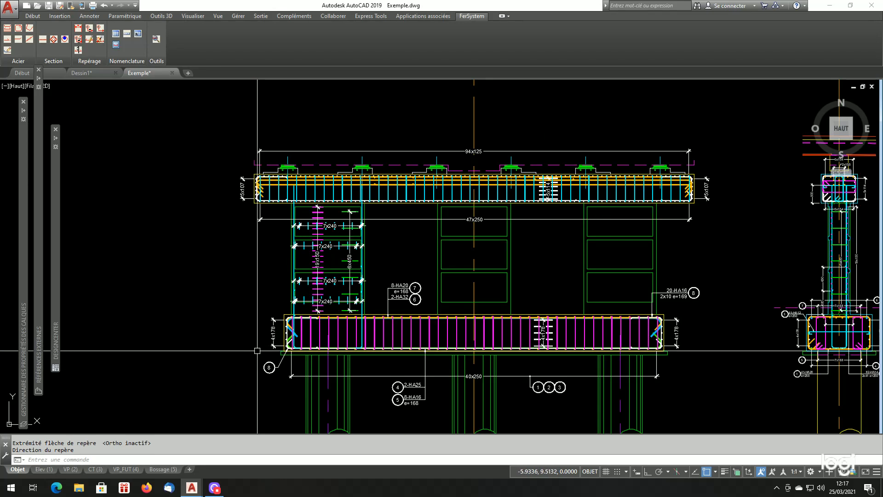
scroll(266, 363, up, 3)
scroll(322, 276, down, 3)
scroll(345, 270, down, 4)
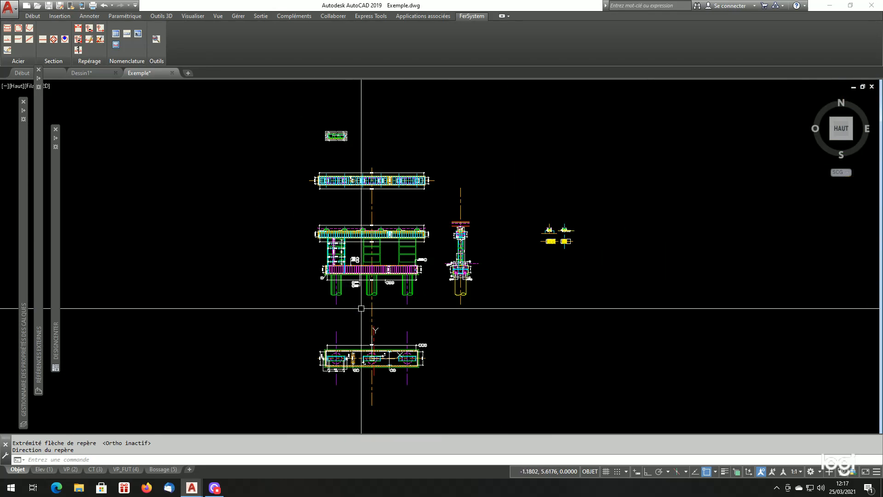
scroll(441, 359, up, 10)
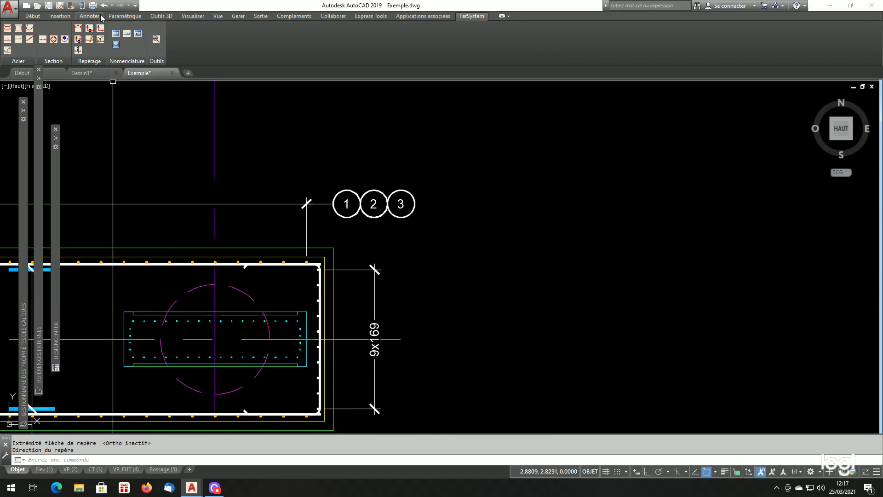
click(99, 29)
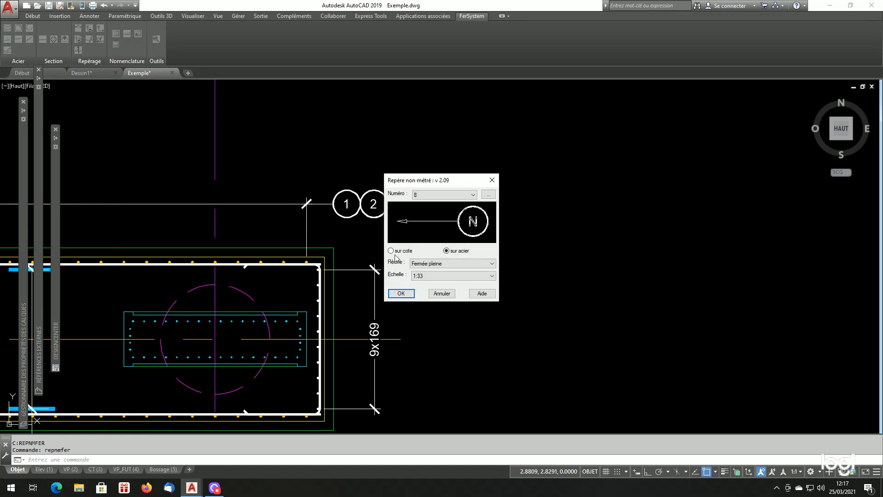
click(402, 293)
scroll(414, 296, down, 3)
scroll(404, 350, up, 3)
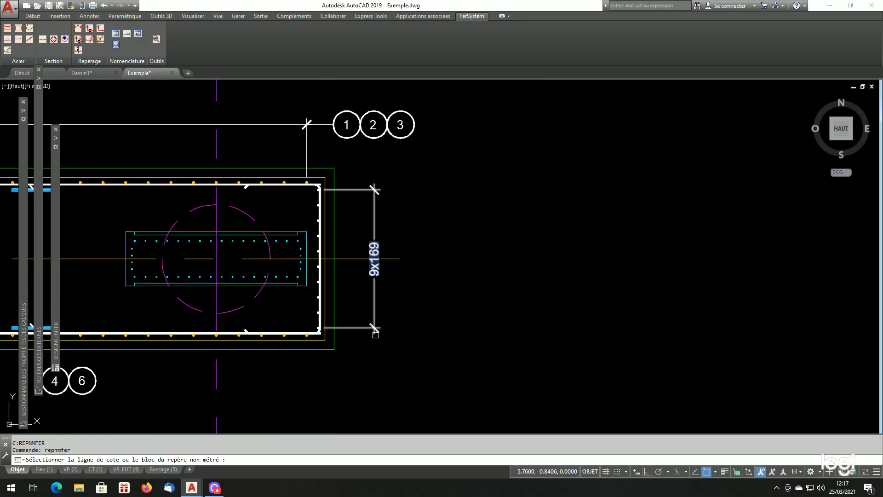
click(375, 334)
click(382, 350)
click(427, 363)
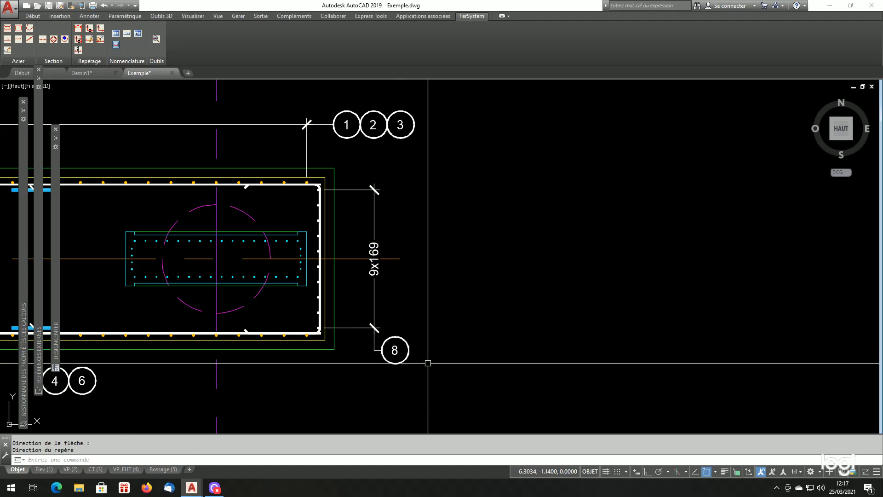
Attach unmeasured mark 8 to the upper end of the 9x169 dimension at the left side of the footing plan
scroll(428, 363, down, 3)
scroll(165, 303, up, 4)
key(Return)
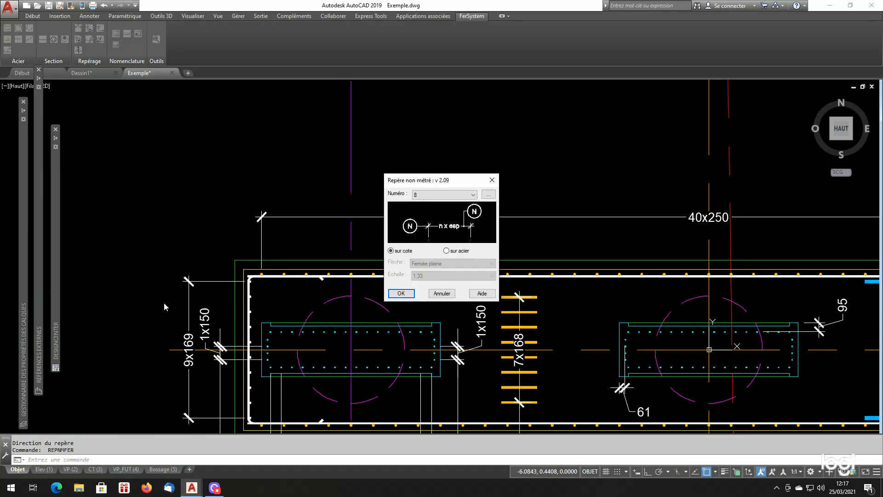
key(Return)
click(188, 275)
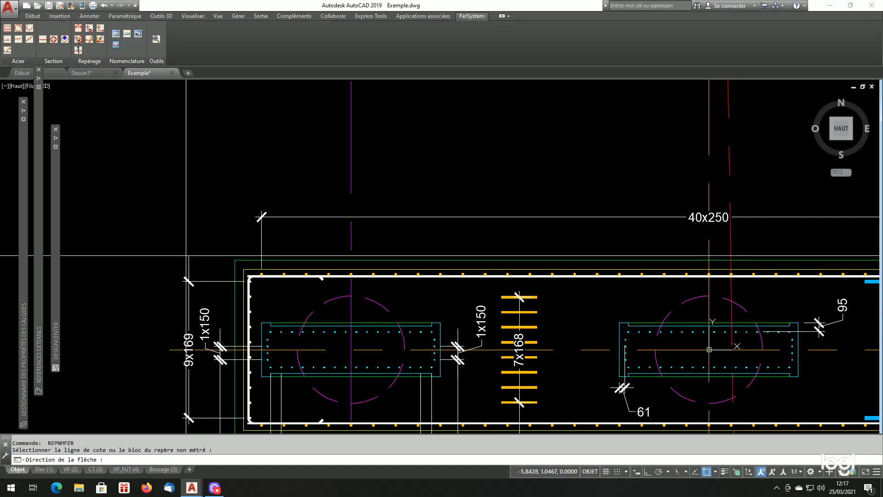
click(185, 256)
click(162, 291)
Examine the bar marks and the remaining unmarked bars in the footing's elevation and plan views
scroll(184, 256, down, 5)
scroll(272, 242, up, 1)
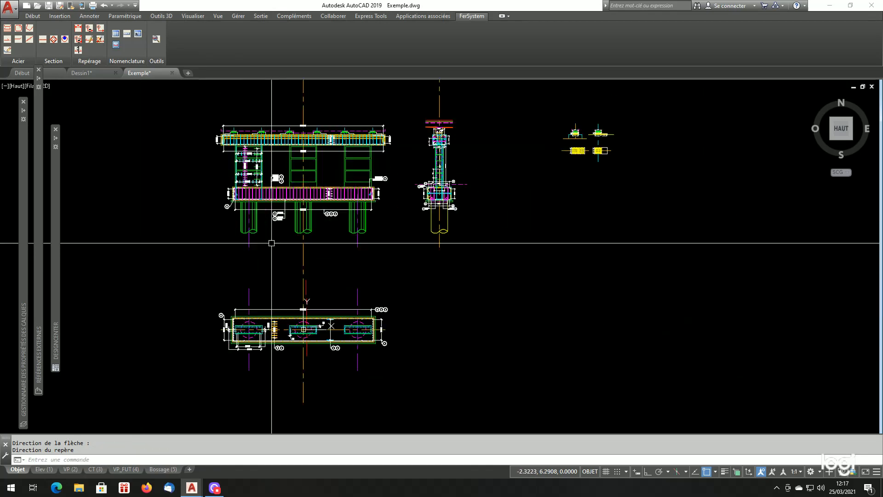
scroll(274, 185, up, 4)
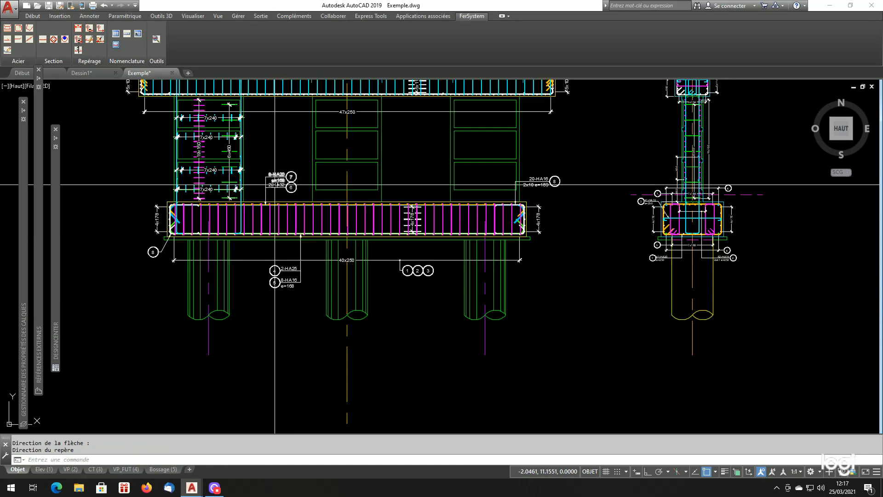
scroll(340, 216, down, 2)
scroll(417, 215, up, 5)
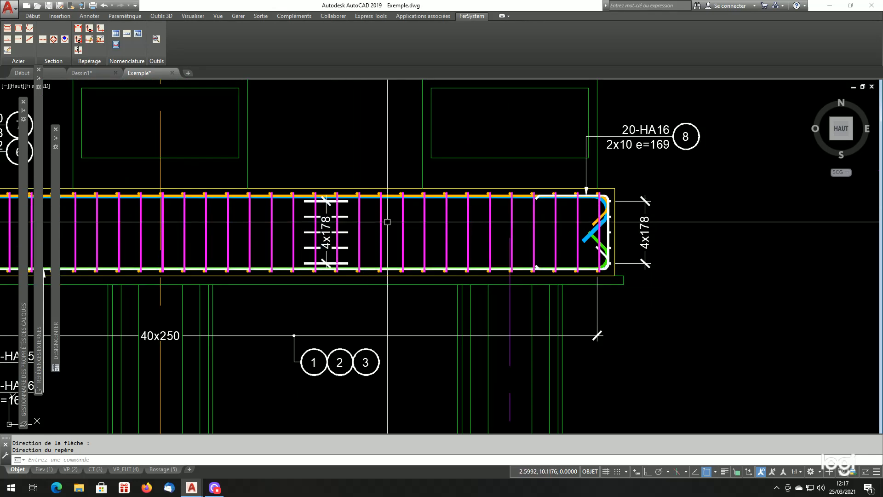
scroll(371, 289, down, 6)
scroll(349, 363, up, 4)
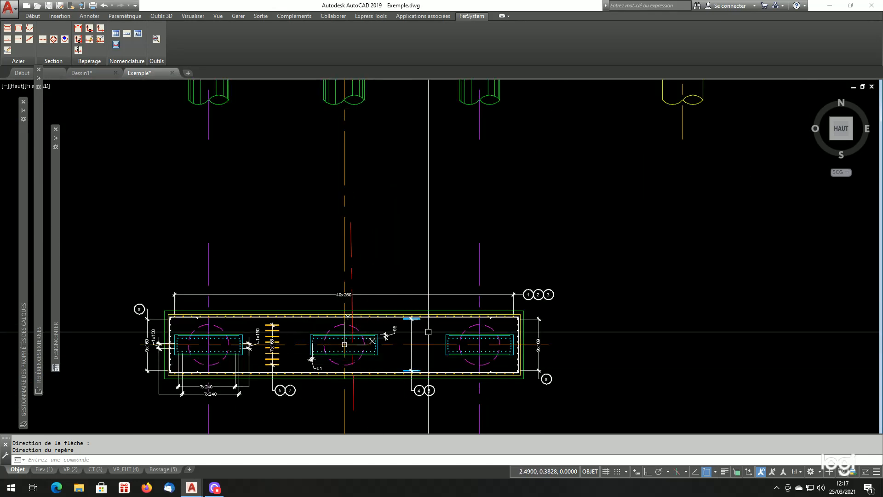
scroll(428, 322, up, 2)
scroll(569, 306, down, 1)
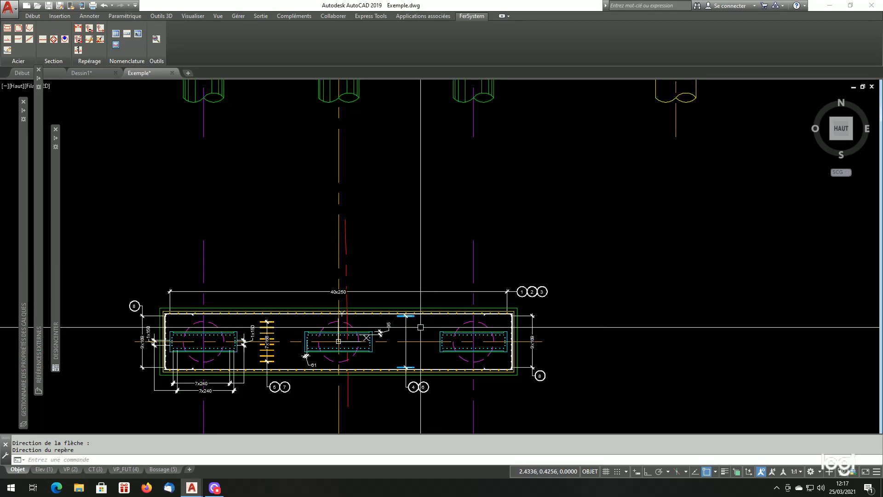
scroll(564, 307, up, 1)
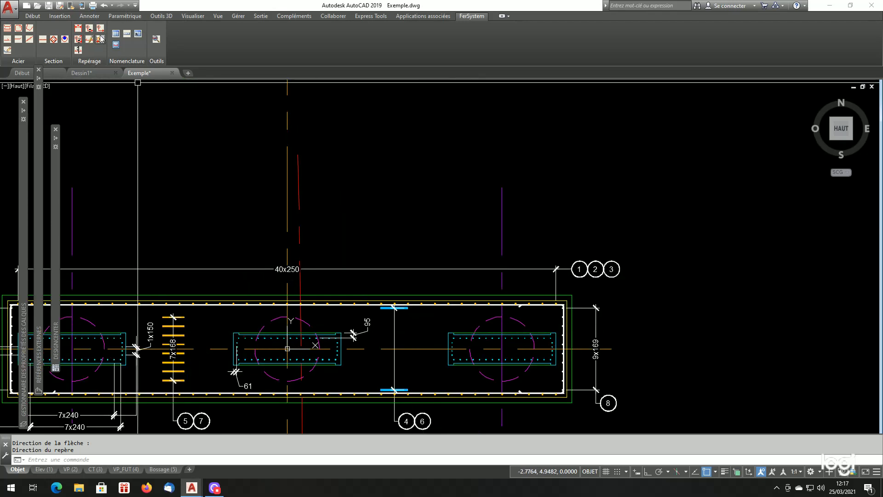
Start measured bar mark 9 and assign it the white HA16 bar along the upper edge of the footing plan
click(86, 29)
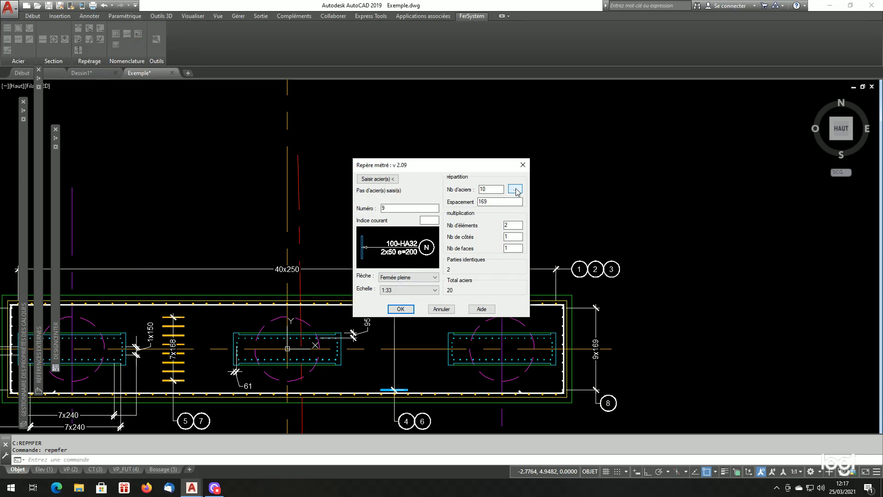
click(377, 179)
scroll(322, 294, down, 2)
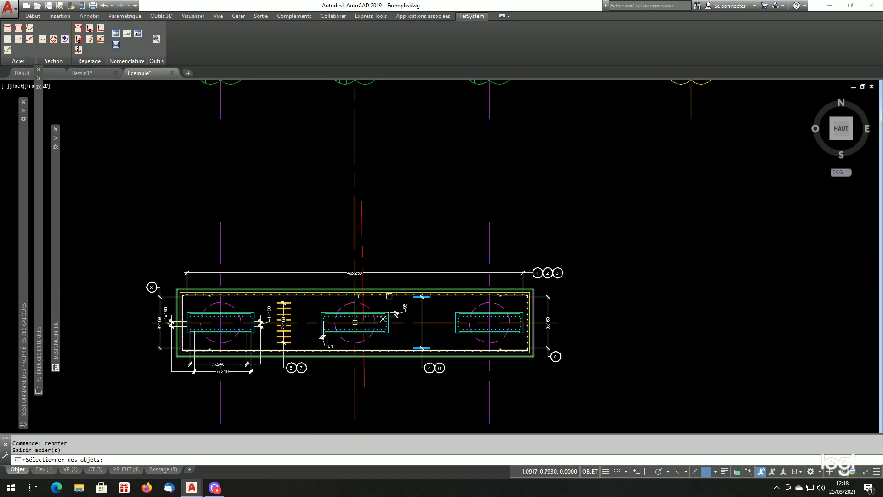
scroll(296, 295, up, 5)
scroll(296, 295, up, 2)
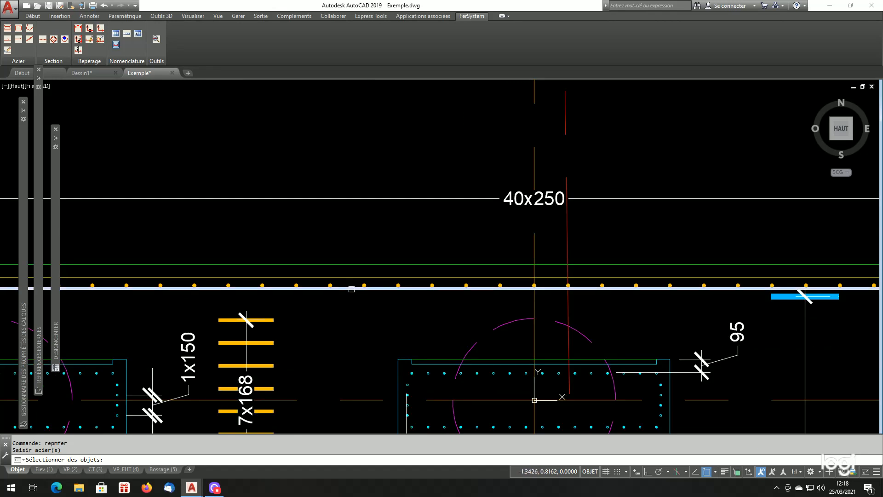
click(347, 288)
key(Return)
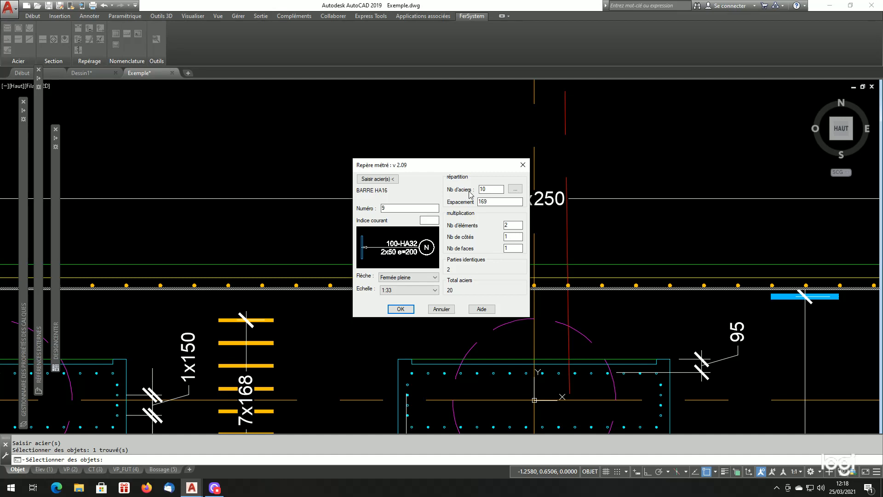
Take mark 9's bar count and spacing from the 4x178 dimension in the footing elevation
click(514, 192)
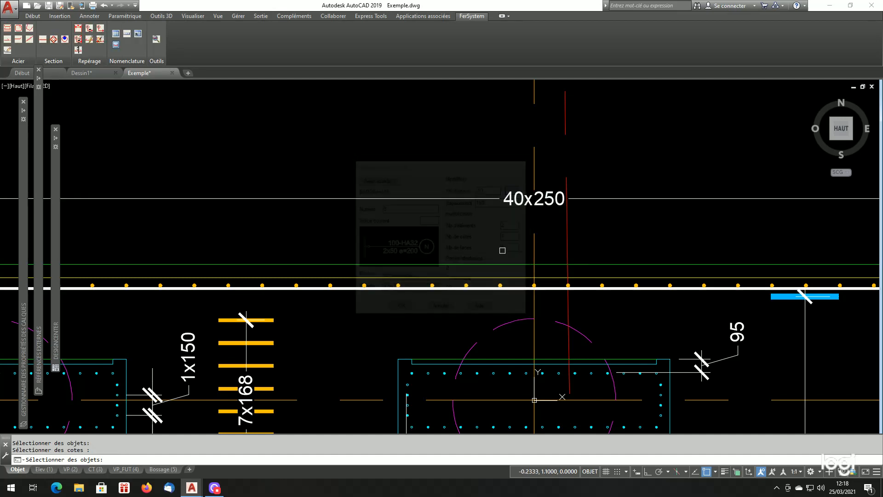
scroll(502, 248, down, 5)
scroll(507, 193, up, 4)
scroll(475, 208, up, 2)
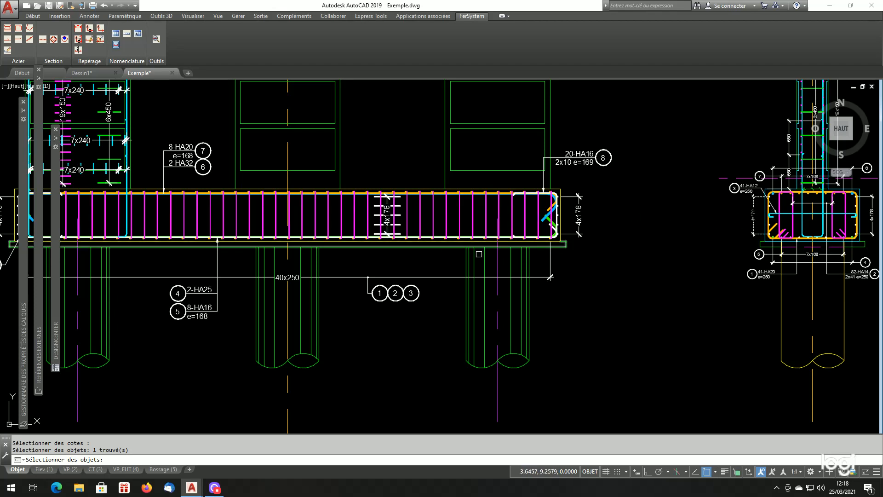
key(Return)
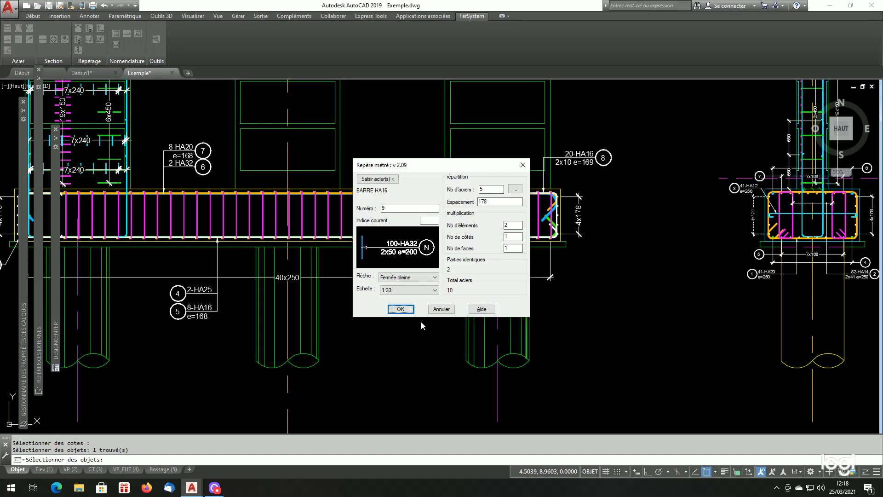
Place measured mark 9 above the footing plan at scale 1:33, with an orthogonal leader rising from the upper white bar and turning left
click(401, 309)
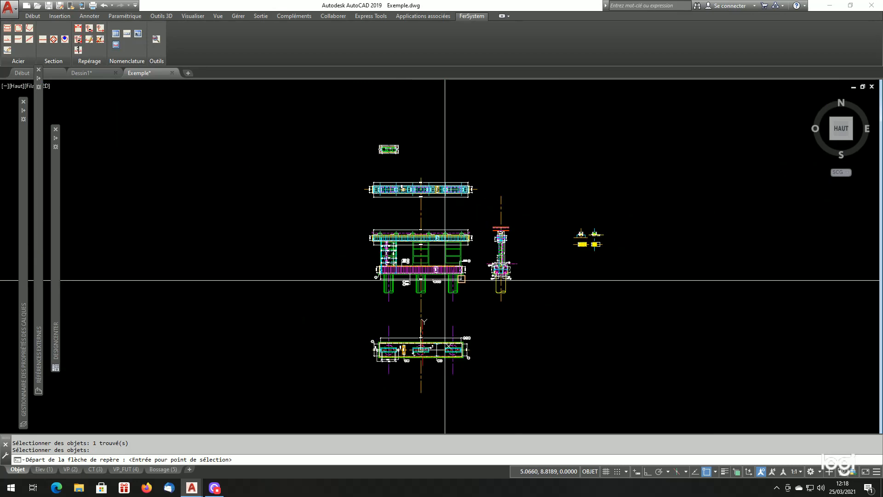
scroll(414, 351, up, 8)
click(339, 286)
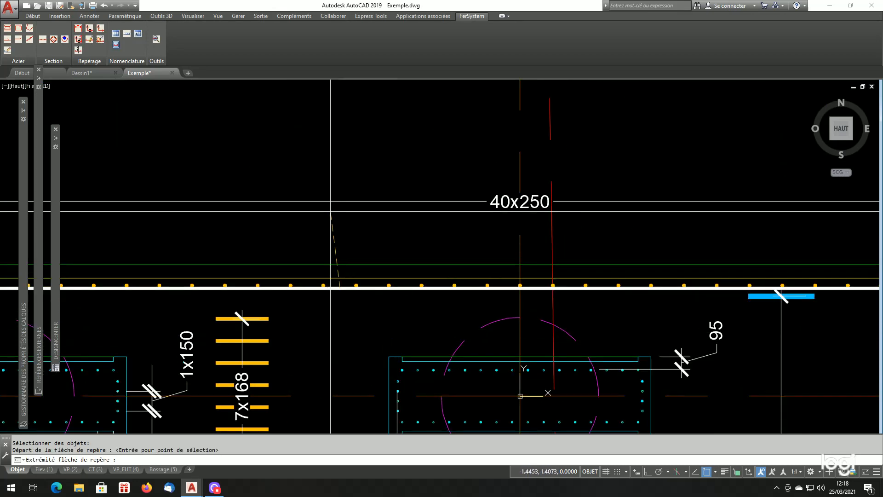
key(F8)
scroll(308, 182, down, 5)
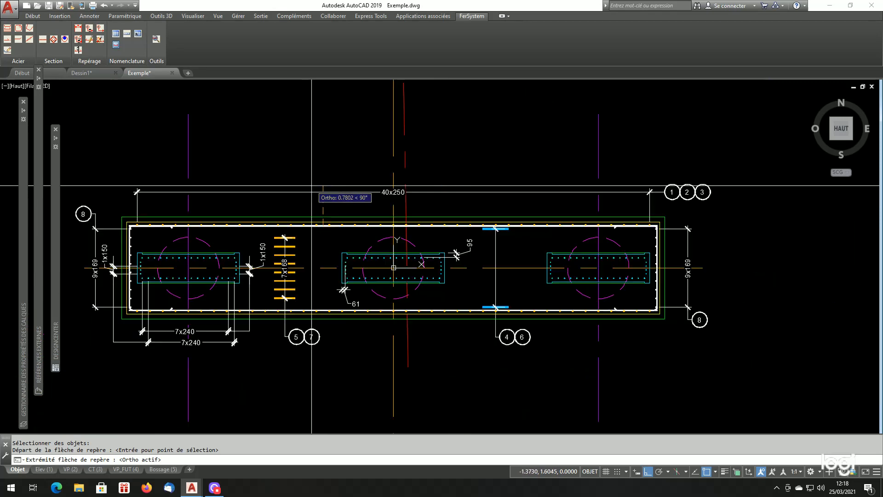
scroll(311, 171, up, 2)
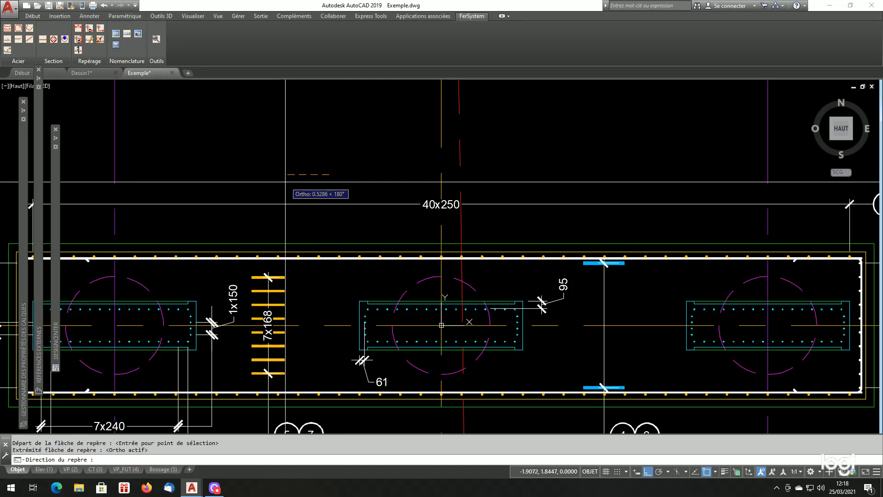
click(312, 175)
click(313, 175)
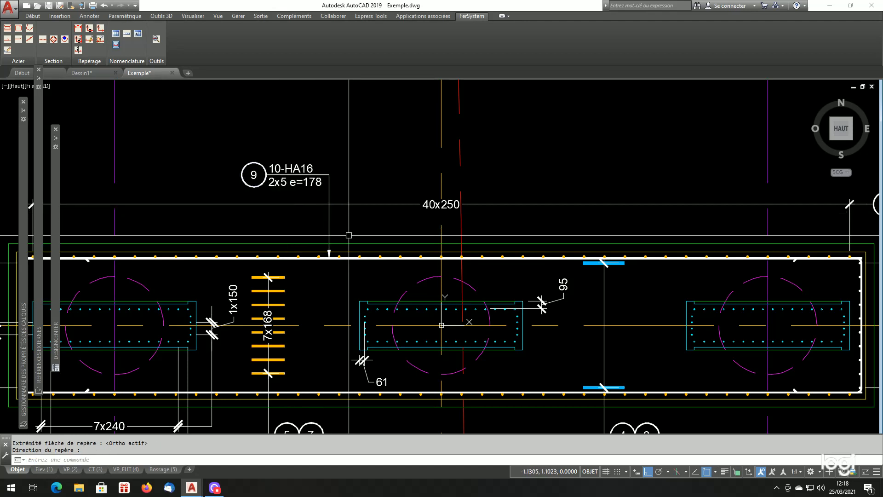
Copy mark 9's leader in place with zero displacement
text(cp)
key(Return)
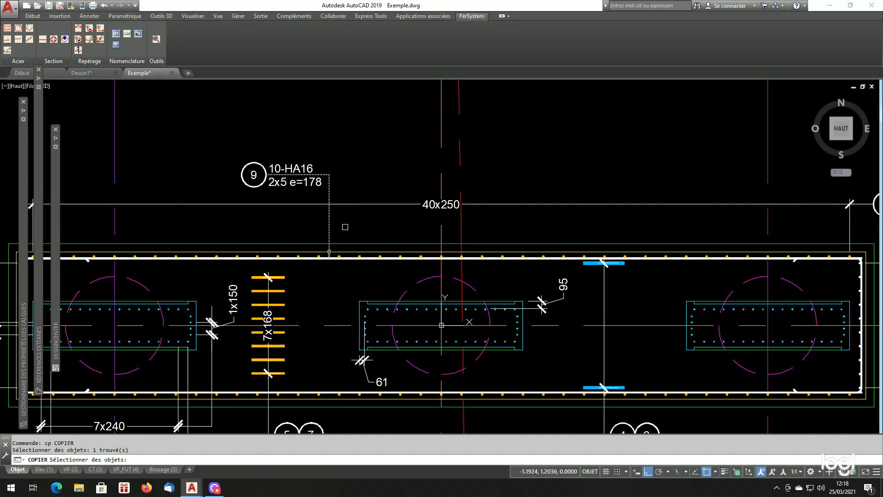
key(Return)
key(Return)
key(Return)
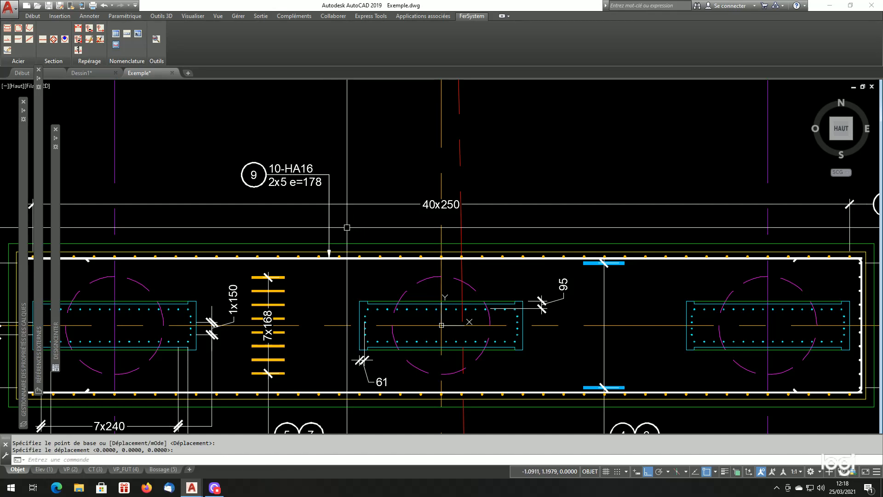
Stretch the arrow end of one mark 9 leader perpendicular to the lower white bar of the footing plan
click(329, 242)
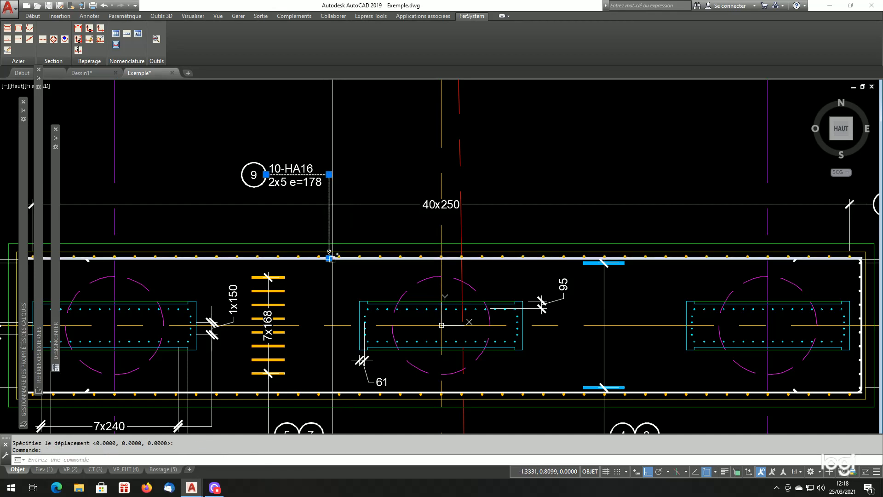
click(329, 258)
shift+right_click(329, 258)
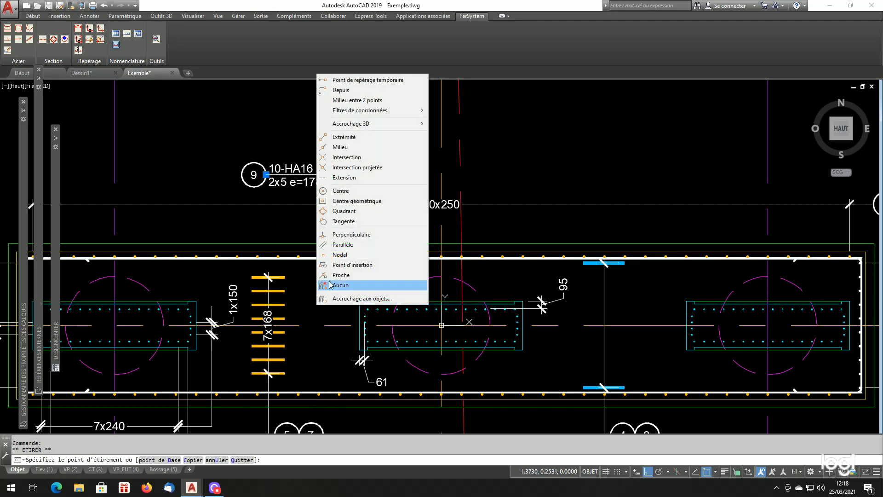
click(351, 234)
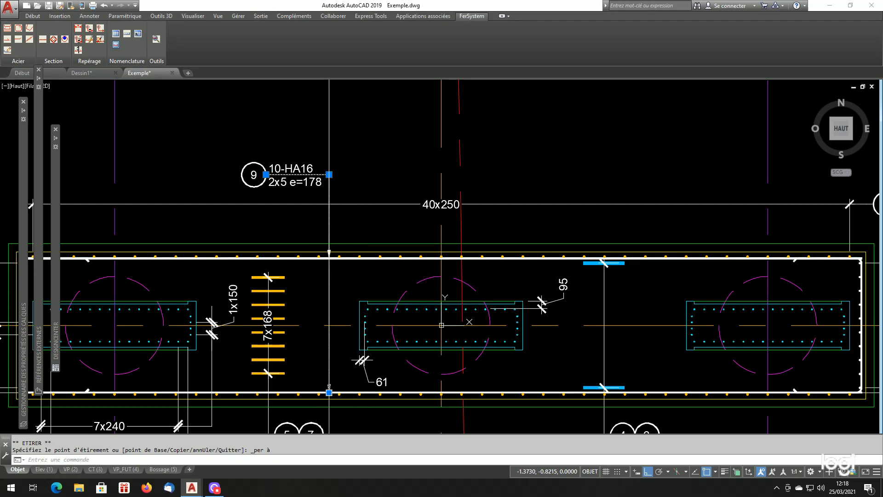
key(Escape)
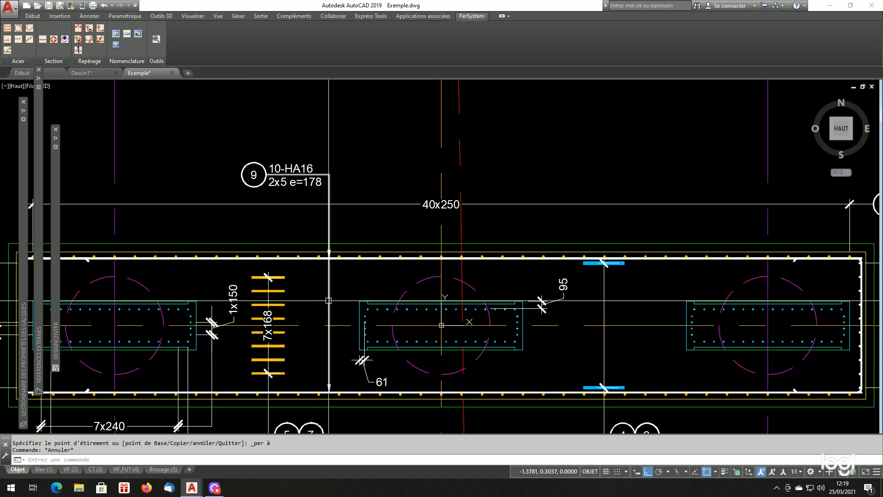
click(328, 281)
key(Escape)
scroll(327, 248, up, 5)
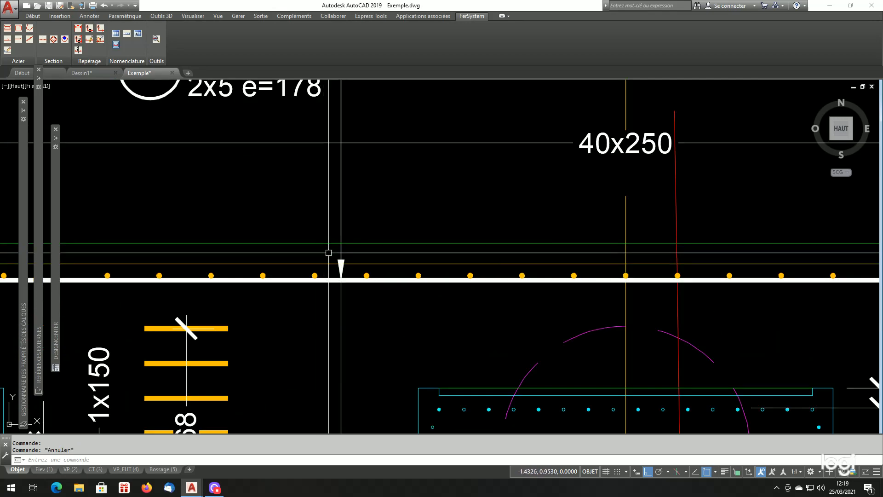
click(340, 258)
scroll(285, 251, down, 5)
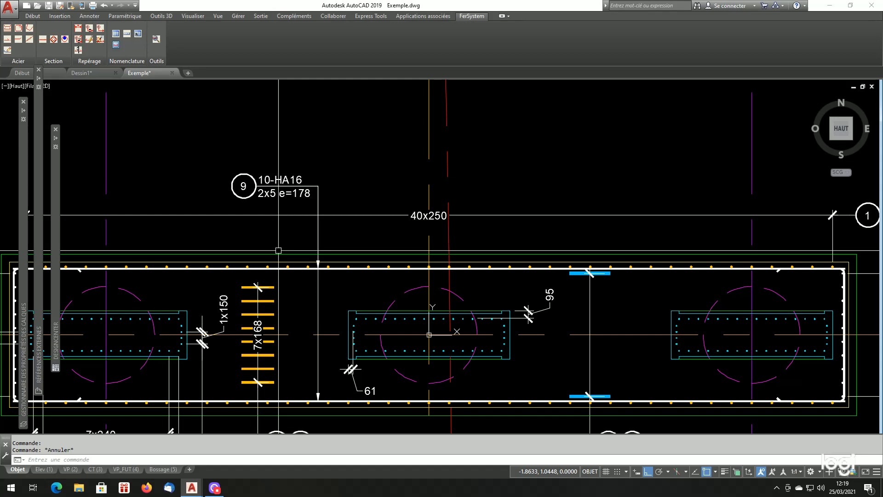
Attach unmeasured mark 9 to the upper end of the 4x178 dimension inside the footing elevation
scroll(428, 354, down, 2)
scroll(430, 358, down, 2)
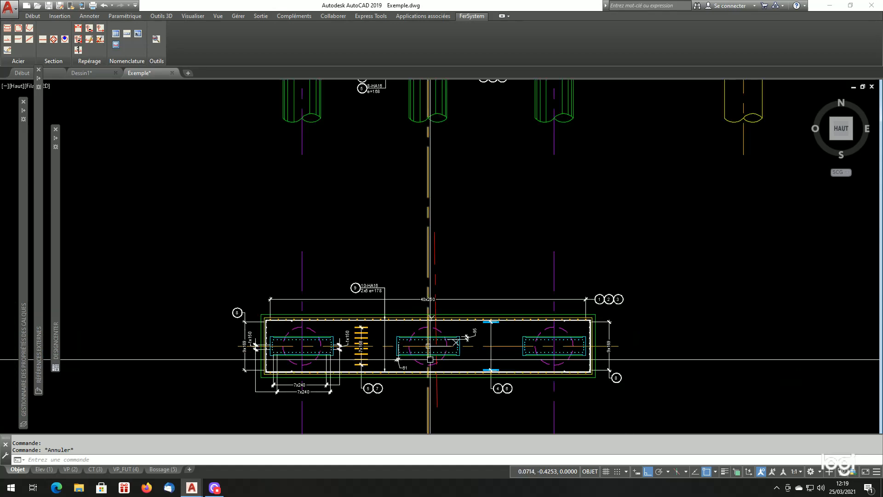
scroll(431, 358, down, 2)
scroll(554, 170, up, 6)
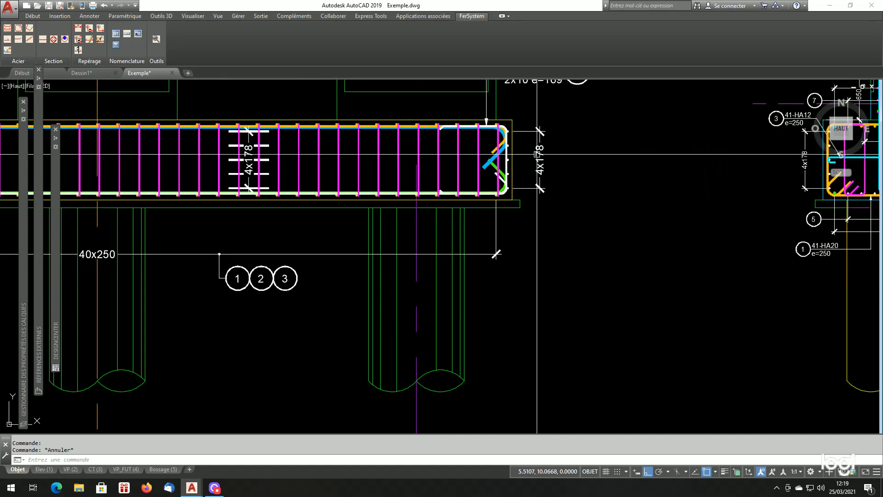
click(100, 29)
key(Return)
scroll(254, 129, up, 2)
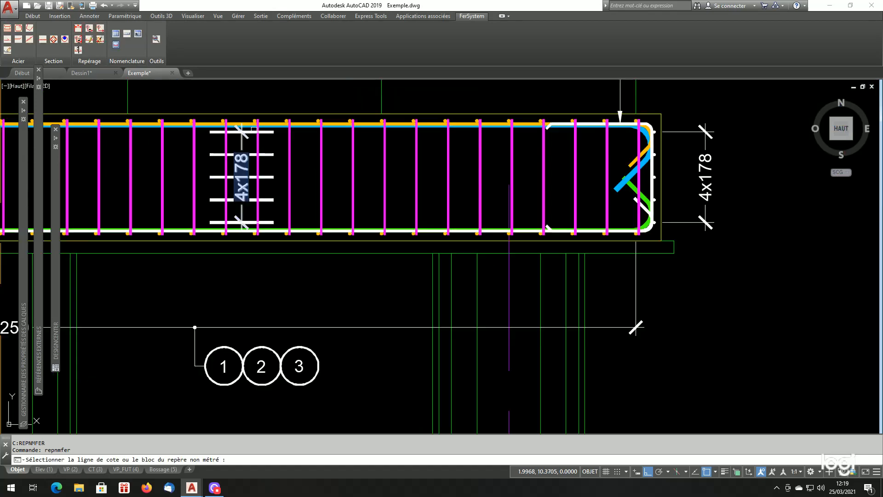
click(239, 137)
scroll(226, 174, down, 2)
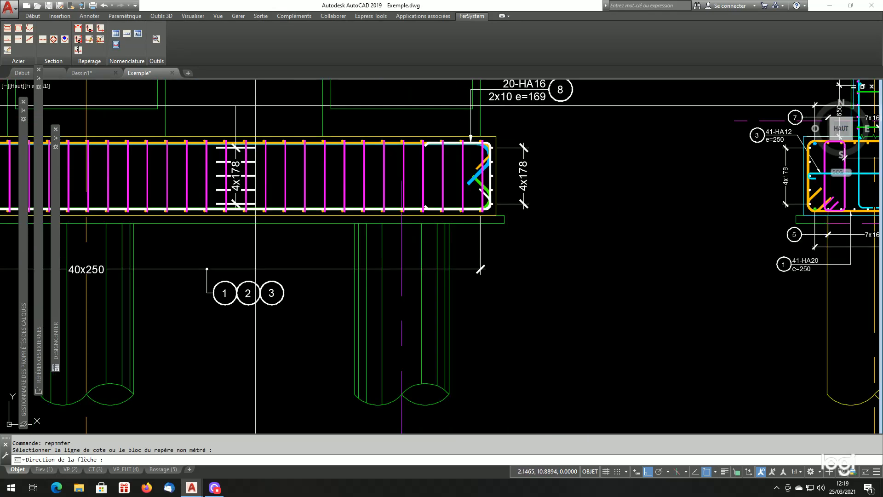
click(256, 105)
click(270, 111)
Attach unmeasured mark 9 to the lower end of the 4x178 dimension at the left side of the footing cross-section
scroll(325, 201, down, 6)
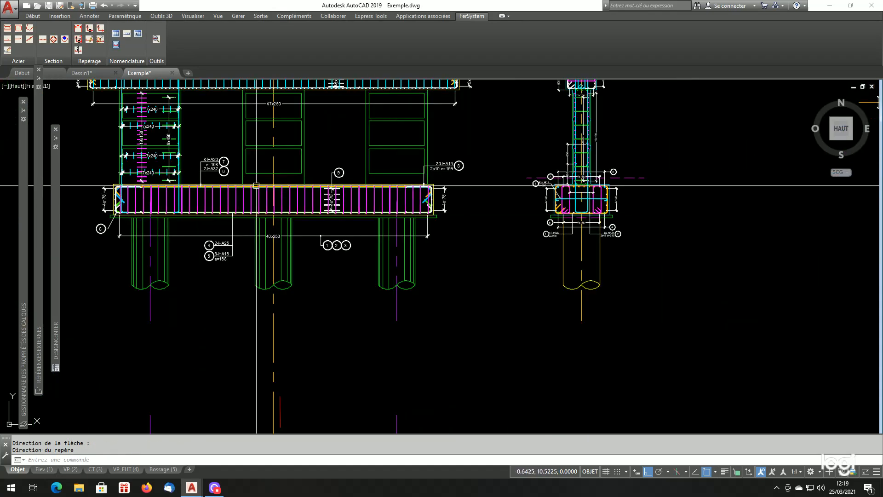
scroll(453, 197, up, 8)
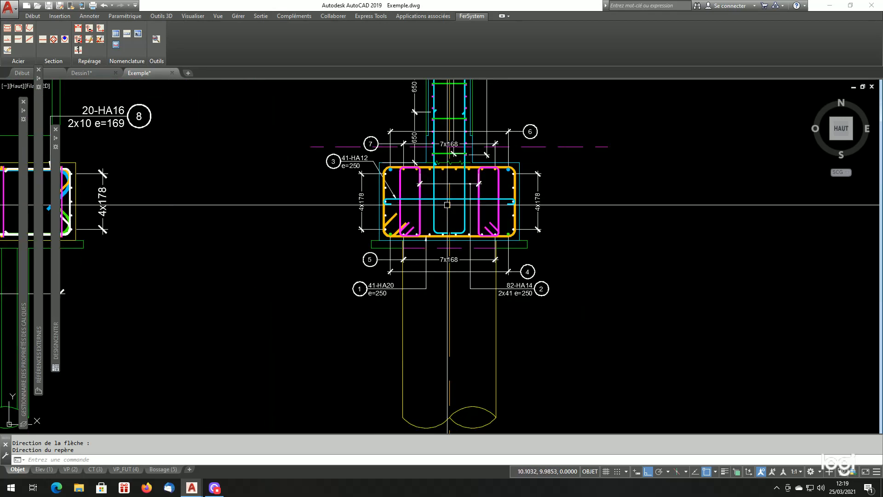
key(Return)
key(Return)
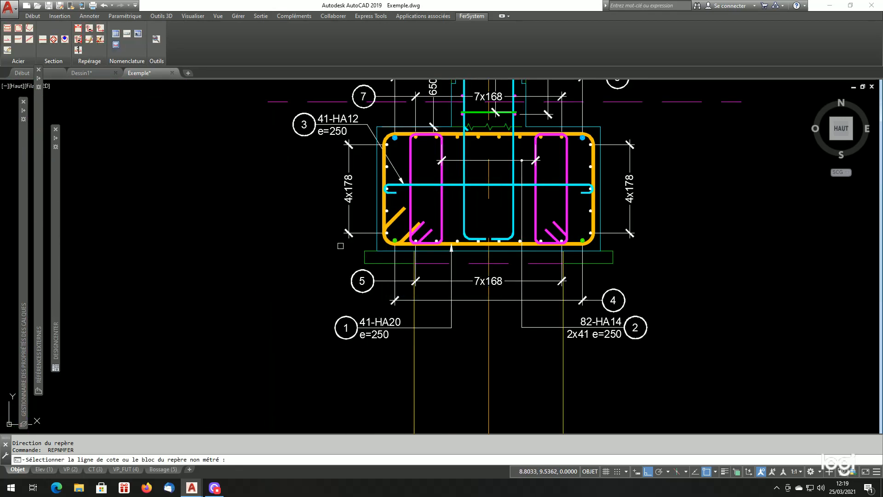
click(348, 237)
click(335, 251)
click(335, 250)
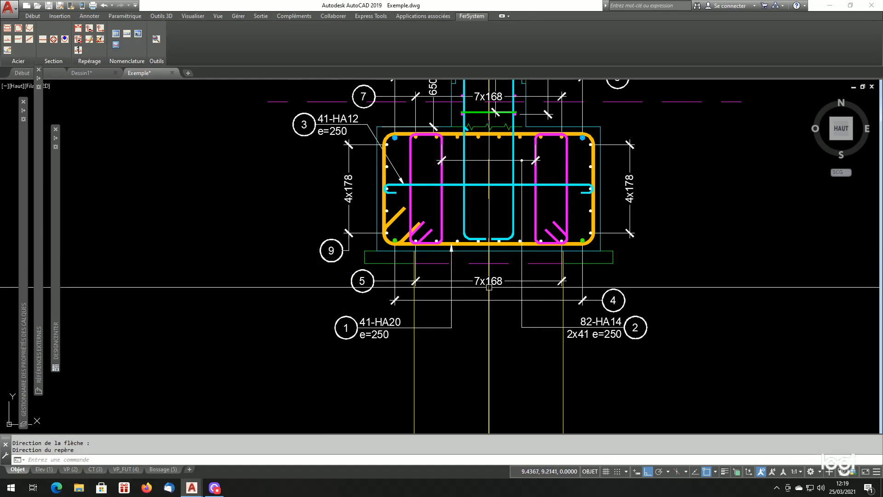
Attach unmeasured mark 9 to the upper end of the 4x178 dimension at the right side of the footing cross-section
key(Return)
key(Return)
click(630, 140)
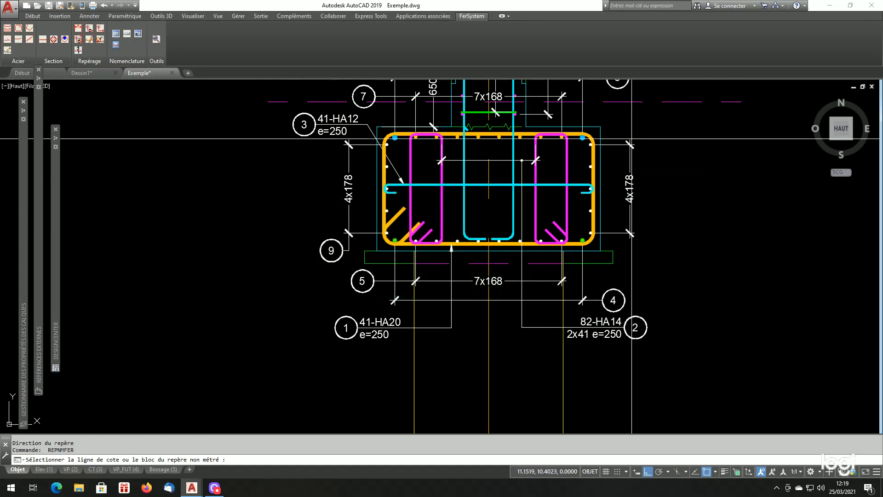
click(644, 127)
click(644, 128)
Examine the bar marks and the remaining unmarked bars in the footing's cross-section, elevation and plan
scroll(617, 248, down, 4)
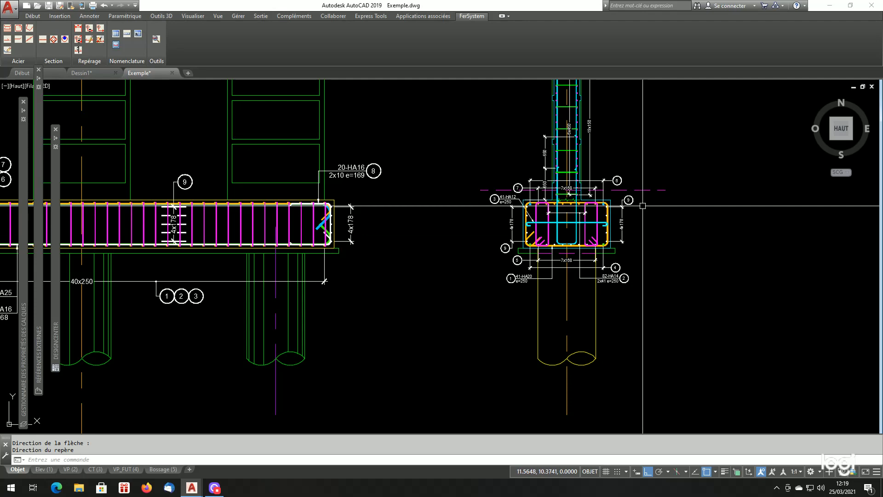
scroll(642, 205, down, 5)
scroll(574, 342, up, 6)
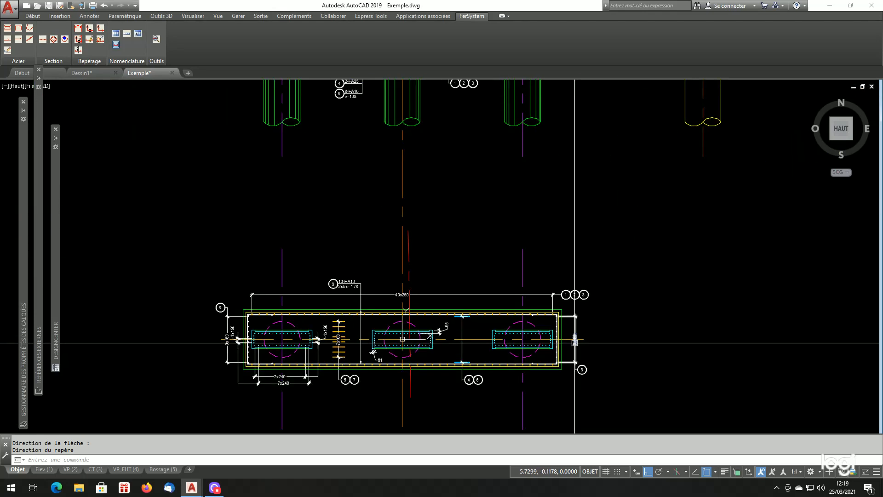
scroll(586, 341, up, 2)
scroll(596, 340, up, 2)
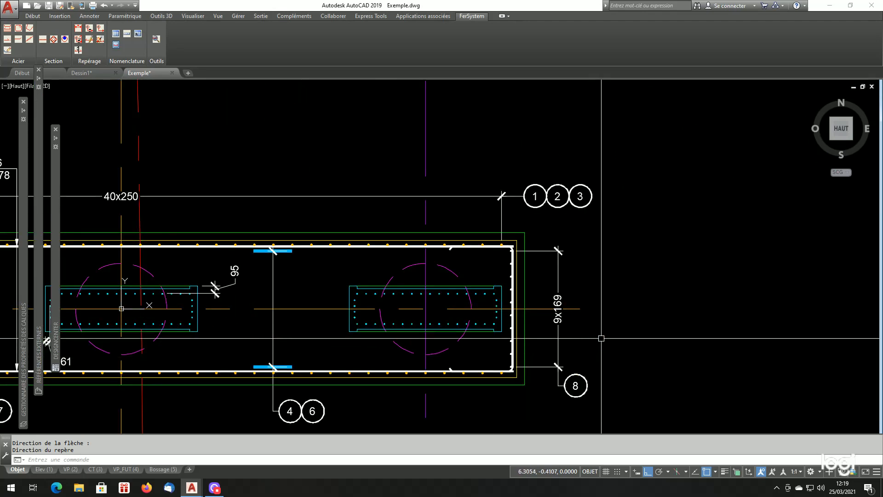
scroll(601, 338, down, 3)
scroll(615, 322, up, 3)
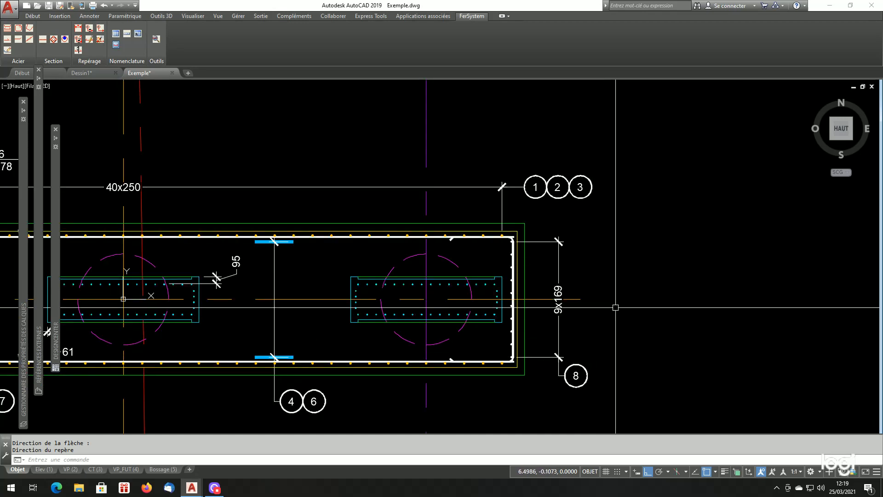
scroll(597, 303, down, 4)
scroll(257, 287, up, 2)
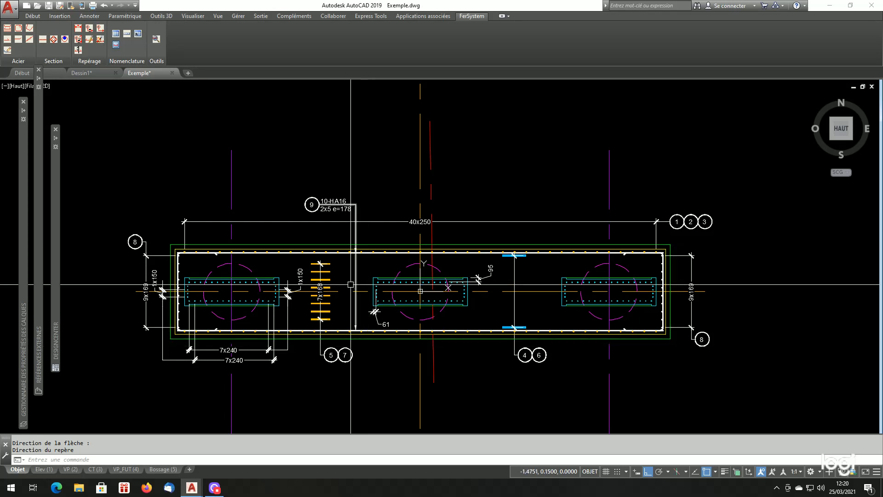
Place measured mark 10 on the U-shaped HA16 bar at the footing plan's right end, with 2x5 bars at 178 spacing
click(91, 30)
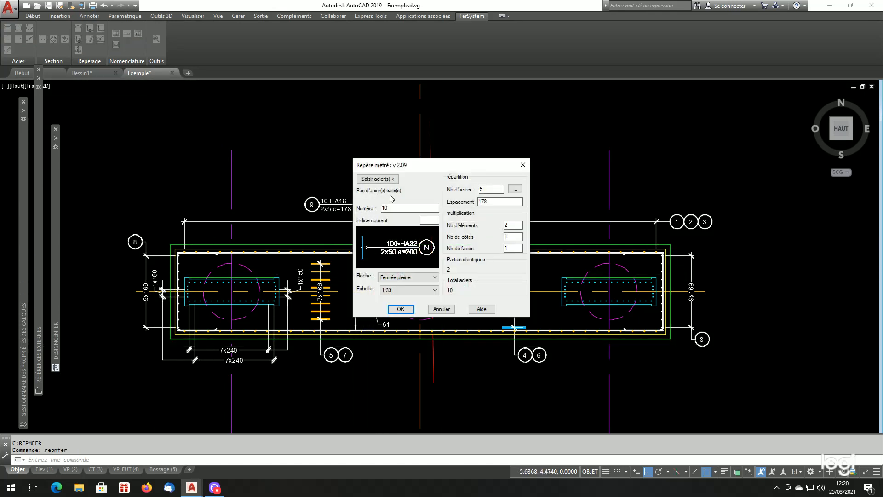
click(384, 179)
scroll(733, 309, up, 4)
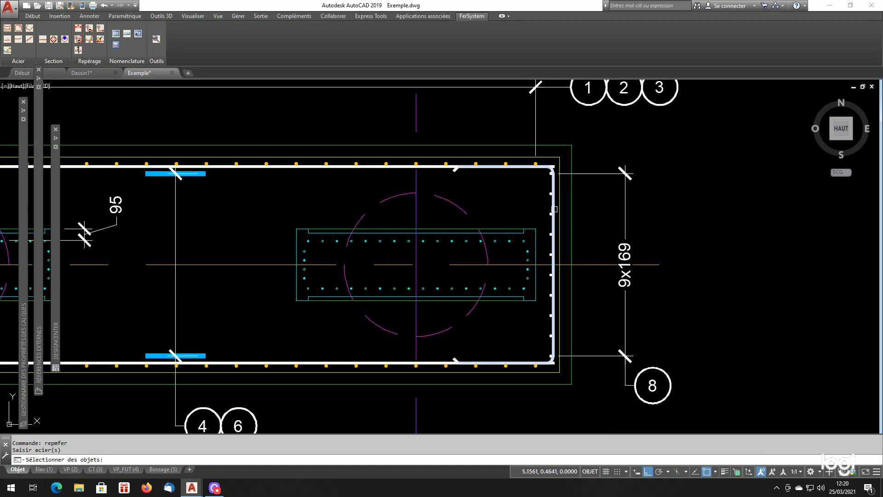
key(Return)
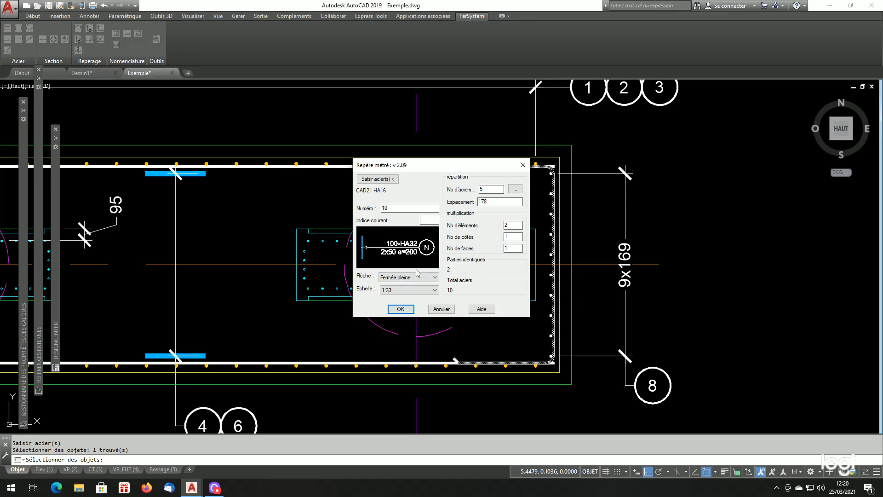
click(409, 313)
scroll(597, 274, down, 1)
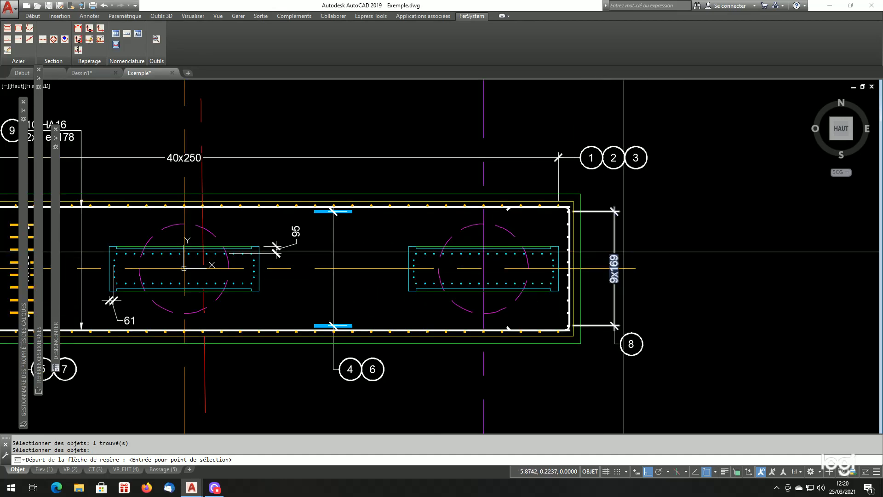
scroll(635, 245, up, 2)
key(Return)
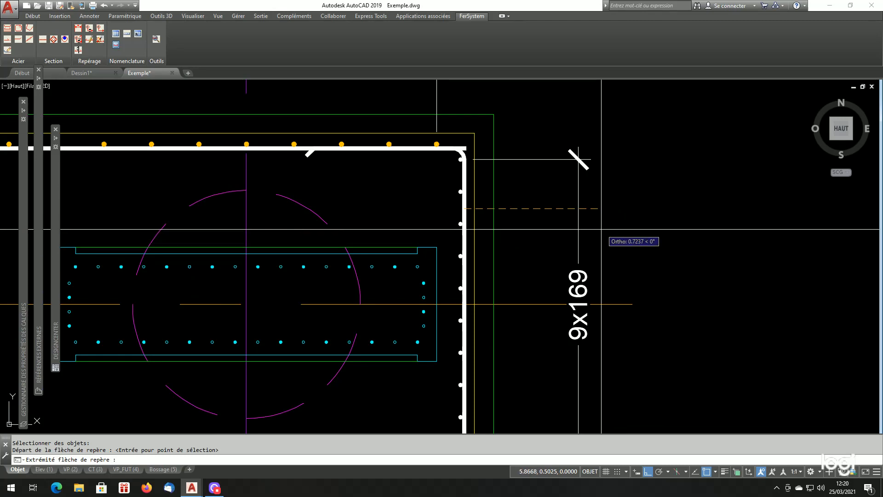
click(599, 229)
click(646, 232)
scroll(580, 256, down, 5)
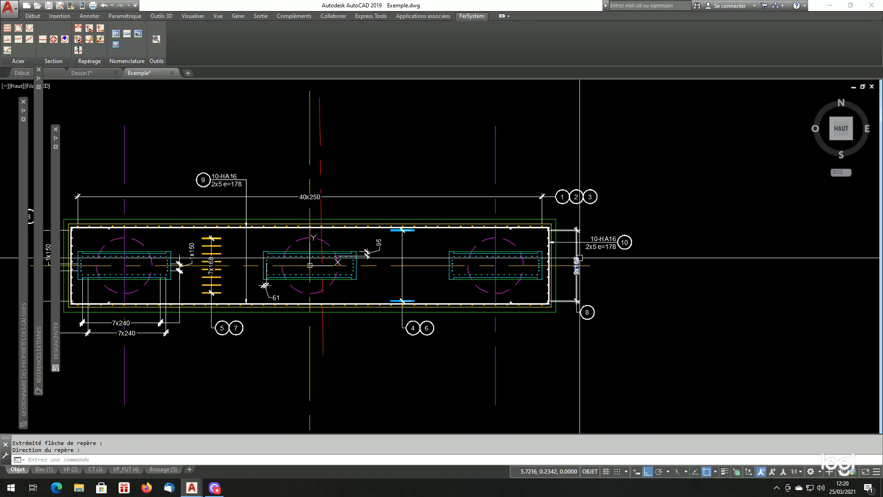
Place unmeasured mark 10 with a closed filled arrow directly on the U-shaped bar at the footing plan's left end
scroll(594, 268, up, 1)
scroll(166, 143, up, 3)
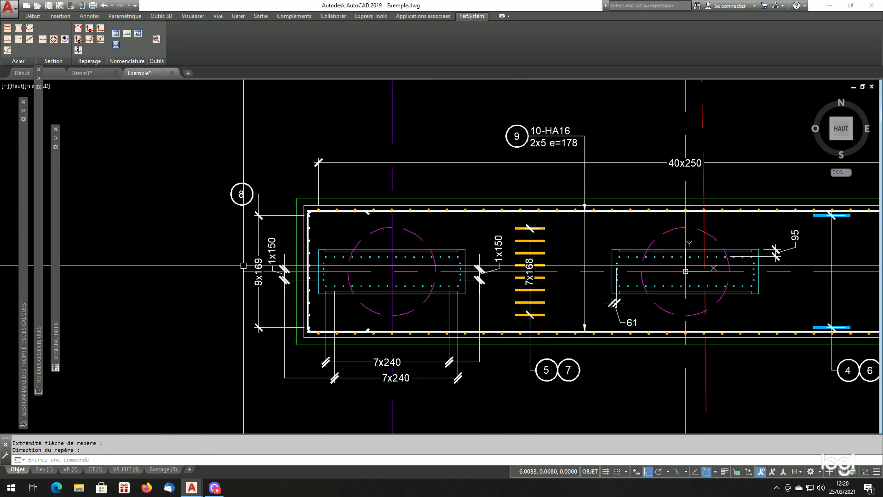
click(99, 30)
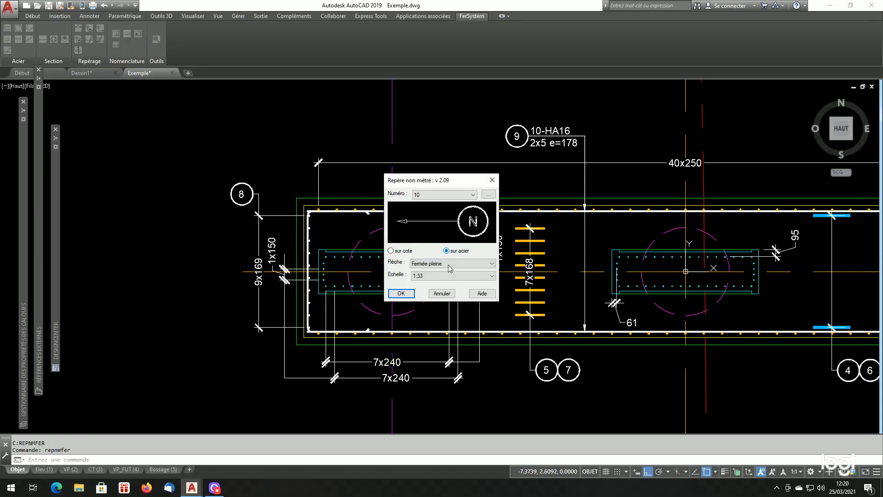
click(401, 293)
shift+right_click(183, 256)
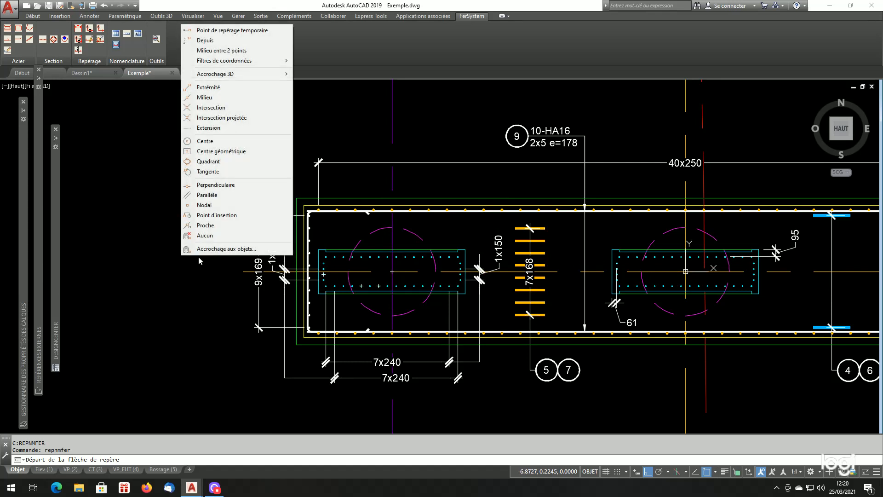
click(205, 225)
scroll(324, 314, up, 3)
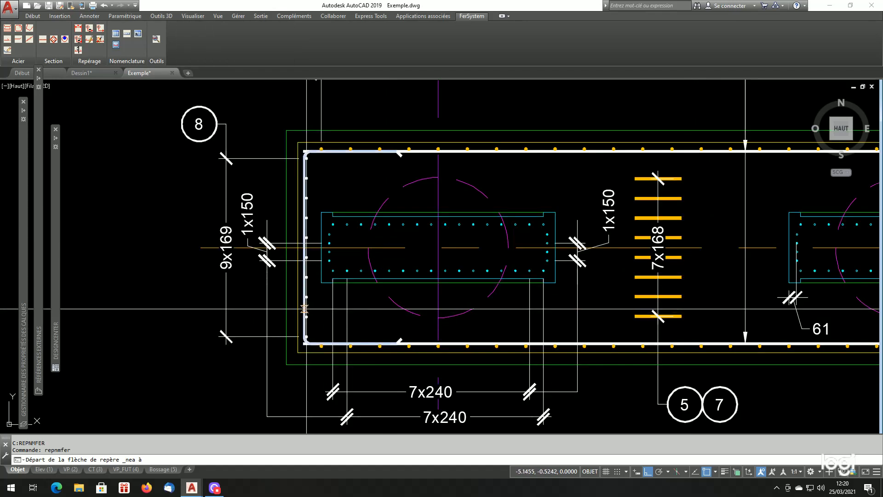
click(305, 310)
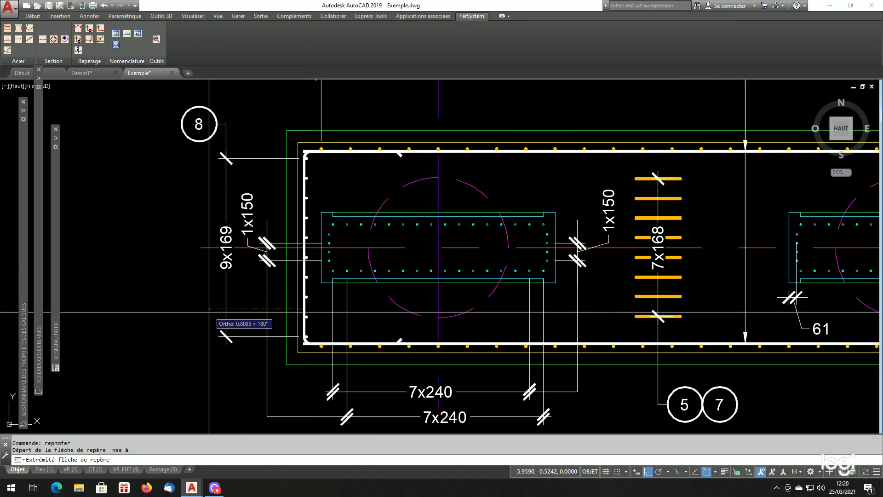
click(209, 312)
Attach unmeasured mark 10 to the upper end of the 4x178 dimension at the right end of the footing elevation
scroll(285, 352, down, 5)
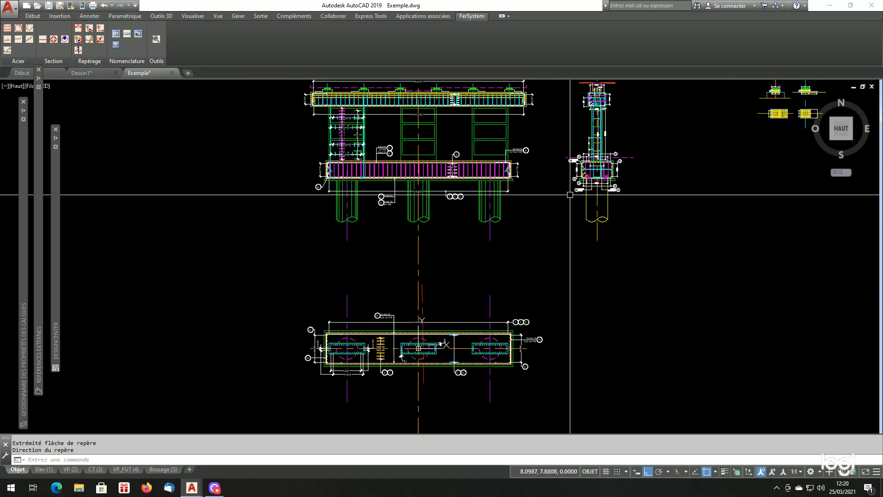
scroll(533, 154, up, 3)
key(Return)
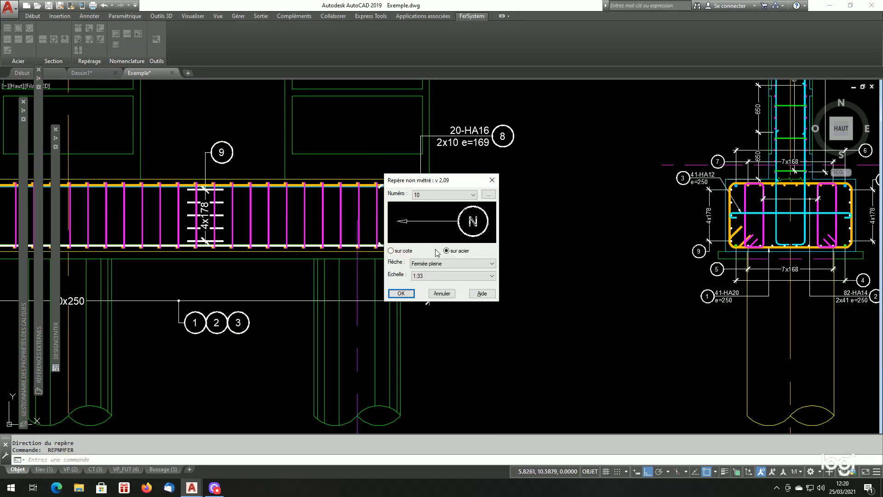
click(398, 251)
click(401, 293)
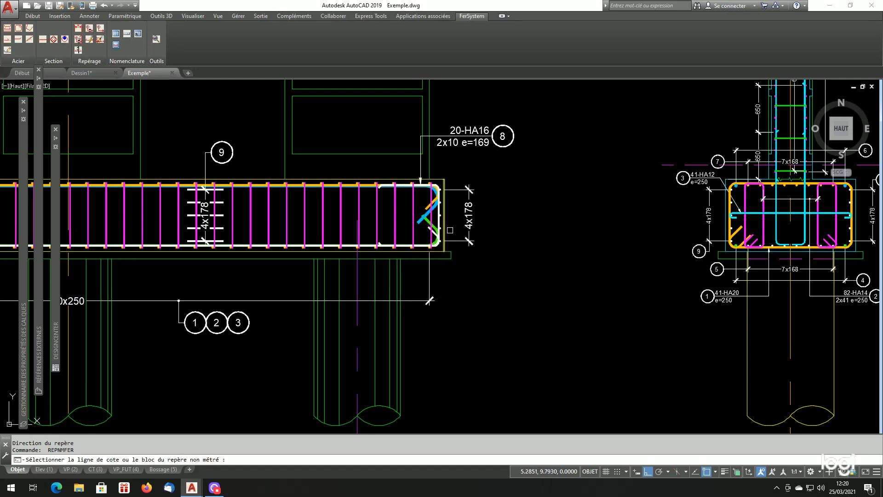
click(469, 187)
click(476, 173)
click(520, 196)
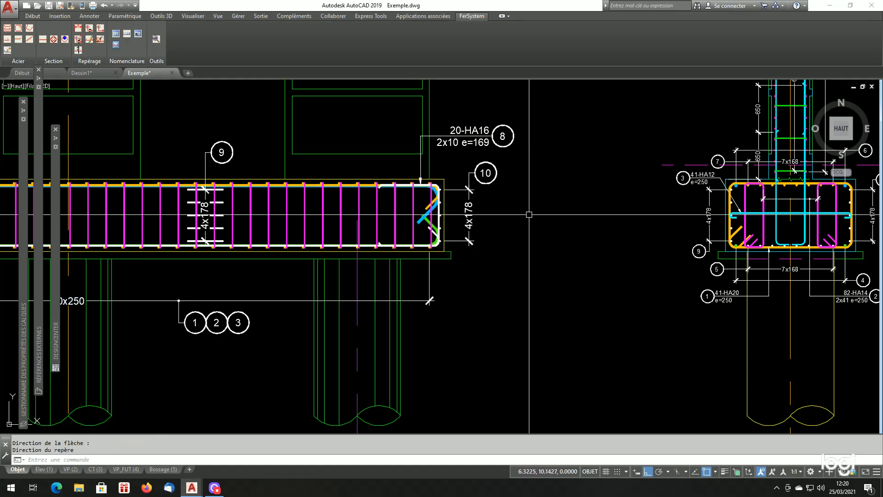
Attach unmeasured mark 10 to the lower end of the 4x178 dimension at the left end of the footing elevation
scroll(531, 233, down, 2)
scroll(176, 222, up, 3)
key(Return)
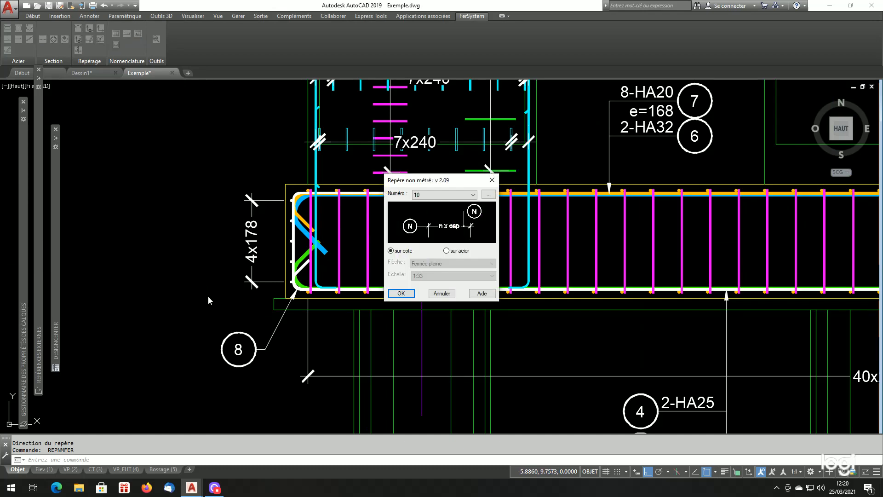
key(Return)
click(254, 289)
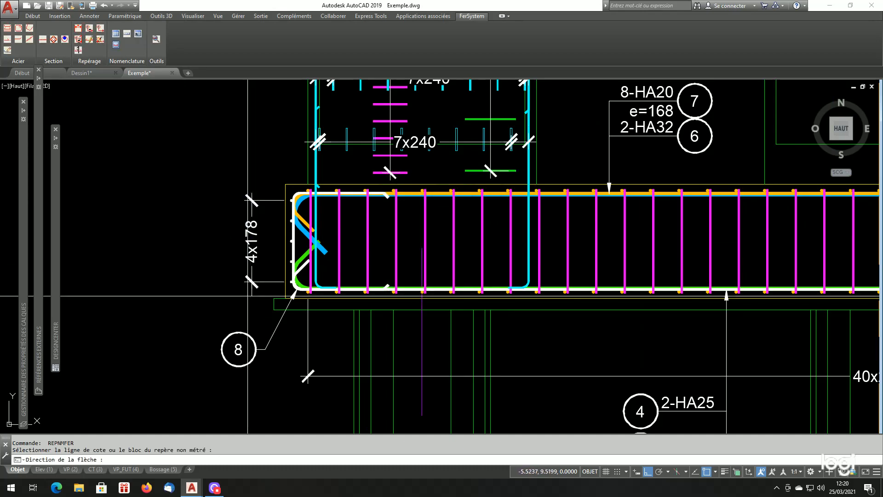
click(245, 297)
click(179, 302)
Add unmeasured mark 10 beside mark 9 on the 4x178 dimension at the left side of the footing cross-section
scroll(173, 305, down, 1)
scroll(174, 304, down, 2)
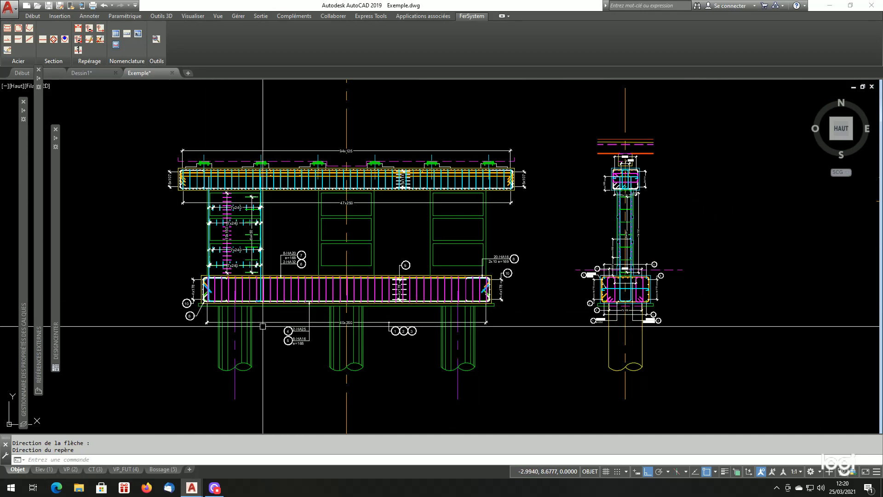
scroll(601, 305, up, 4)
key(Return)
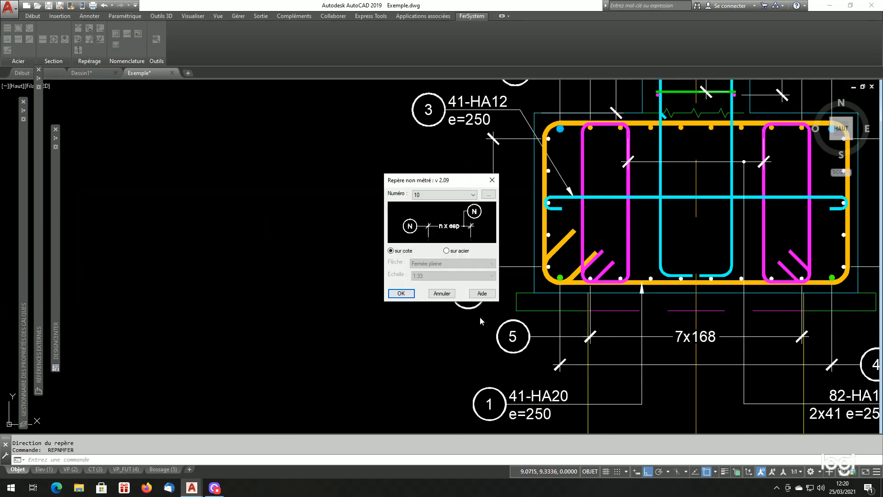
click(401, 293)
click(421, 303)
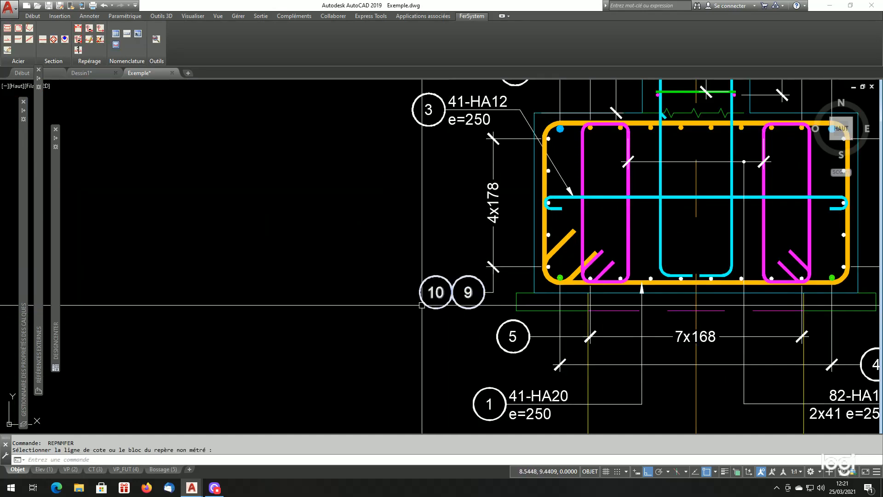
Add unmeasured mark 10 beside mark 9 on the 4x178 dimension at the right side of the footing cross-section
scroll(403, 303, down, 2)
scroll(622, 247, up, 2)
key(Return)
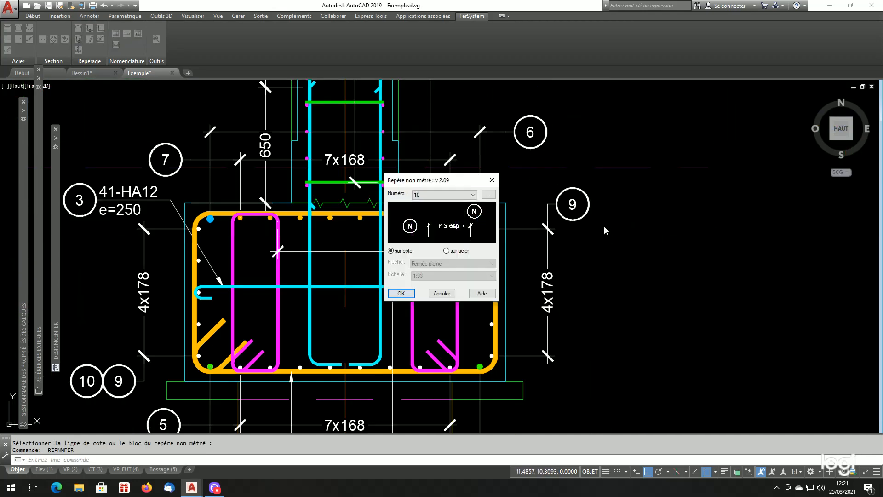
key(Return)
click(589, 203)
Review the footing marks in plan, elevation and cross-section, and check how the vertical column bars rise from the footing
scroll(595, 280, down, 4)
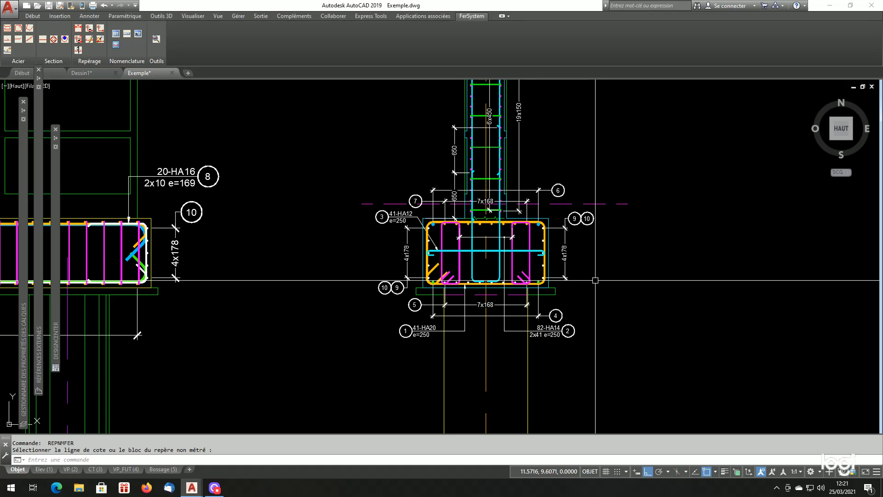
scroll(595, 280, down, 6)
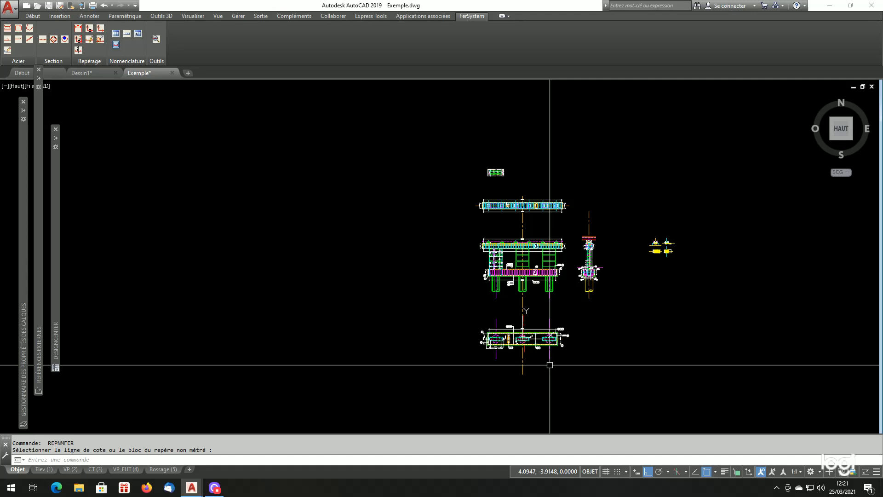
scroll(550, 365, up, 10)
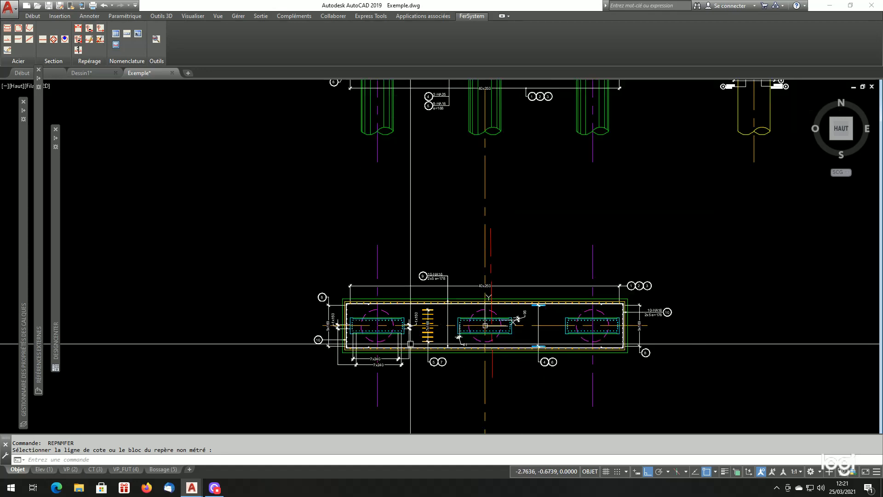
scroll(401, 337, down, 10)
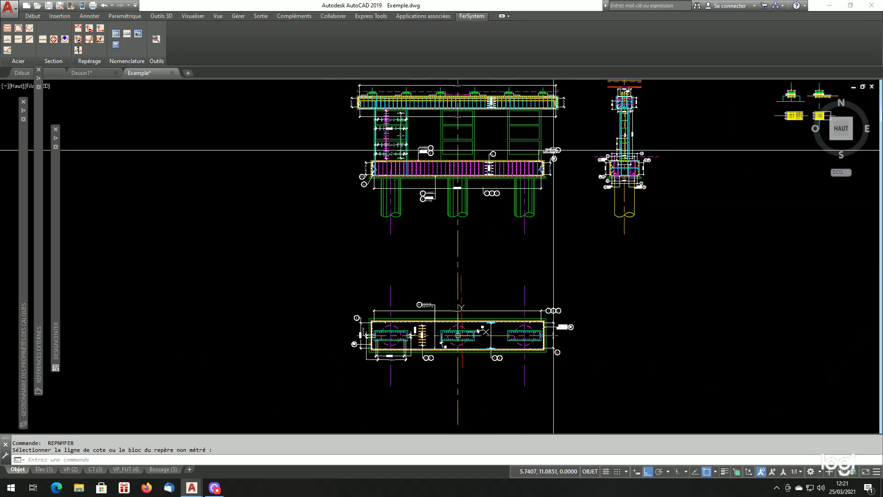
scroll(604, 128, up, 5)
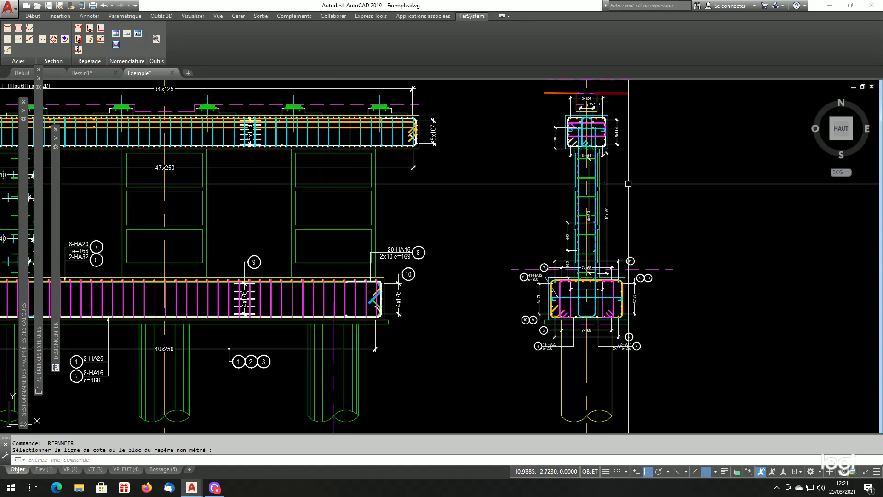
scroll(625, 207, up, 2)
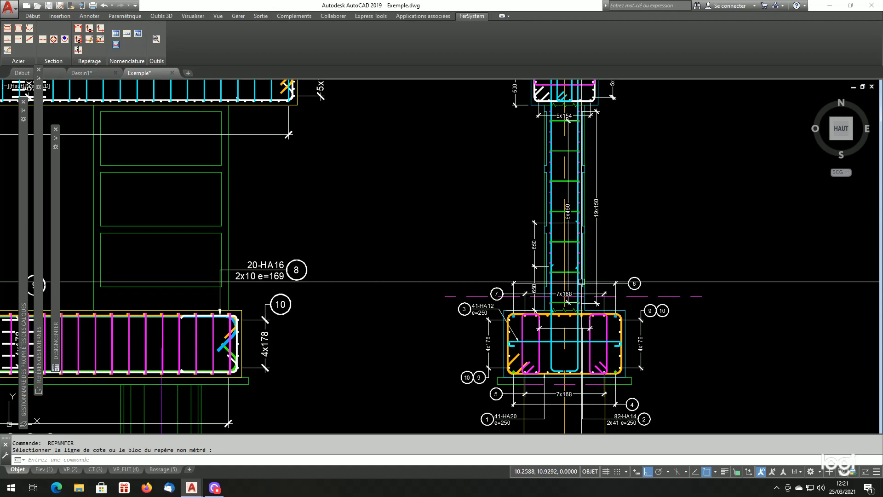
scroll(579, 283, up, 2)
click(535, 367)
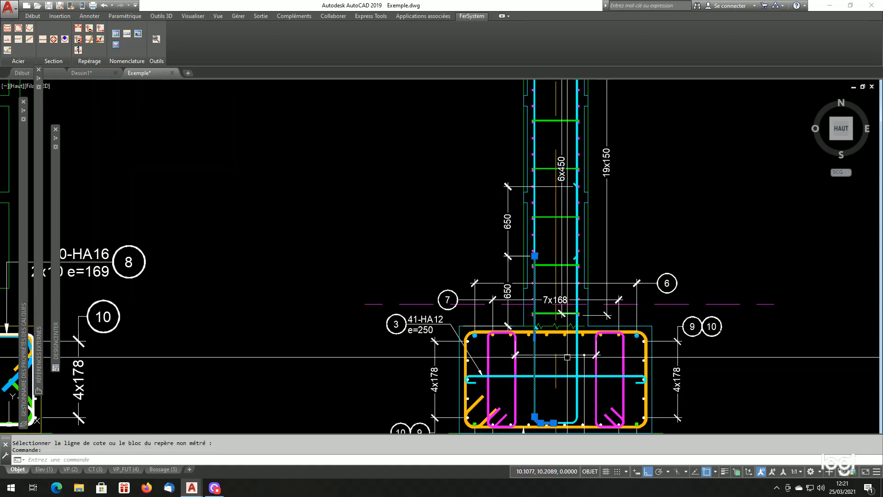
key(Escape)
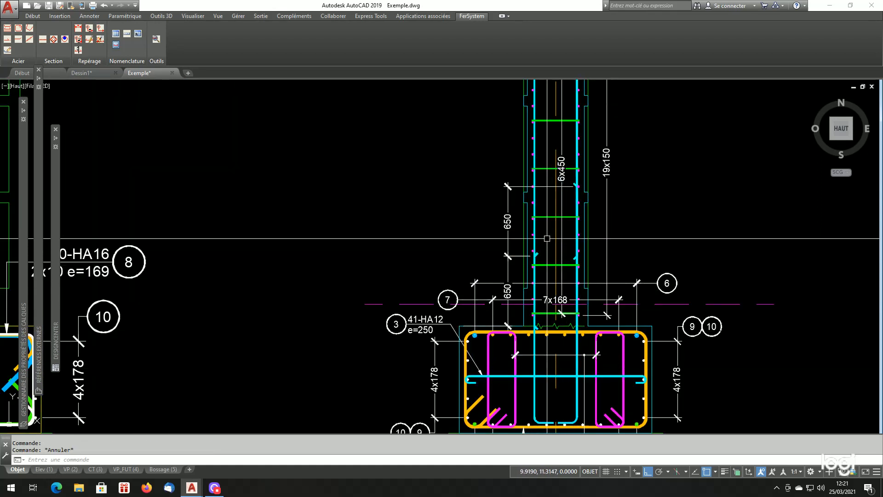
click(577, 386)
key(Escape)
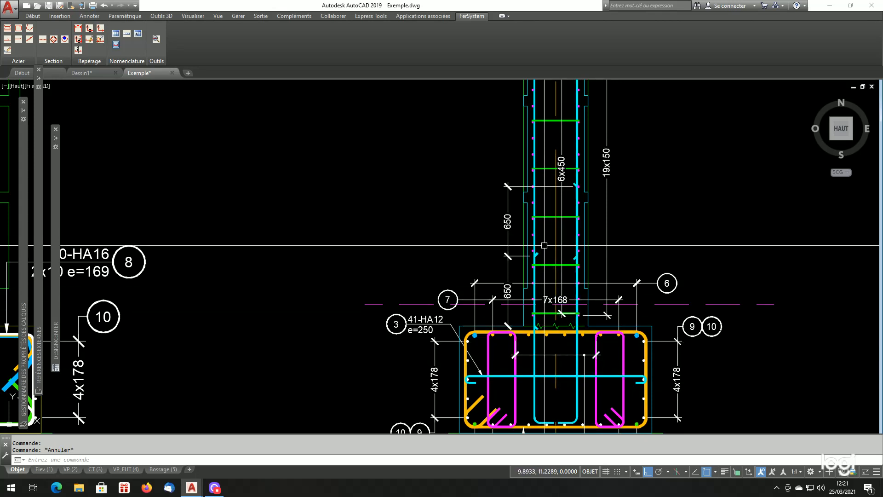
click(536, 176)
key(Escape)
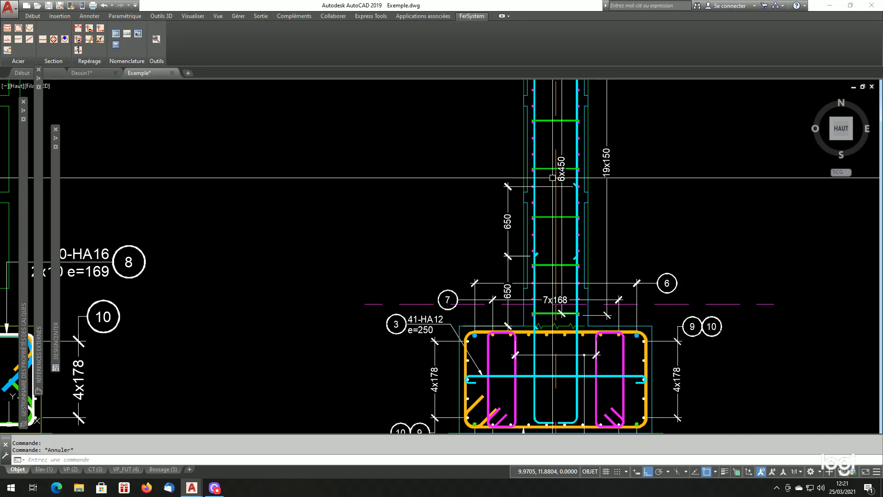
scroll(552, 177, down, 6)
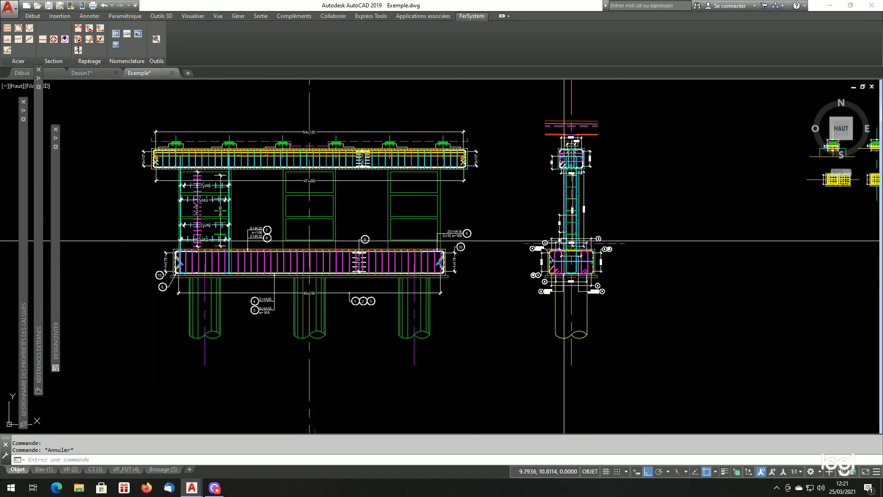
scroll(409, 286, up, 2)
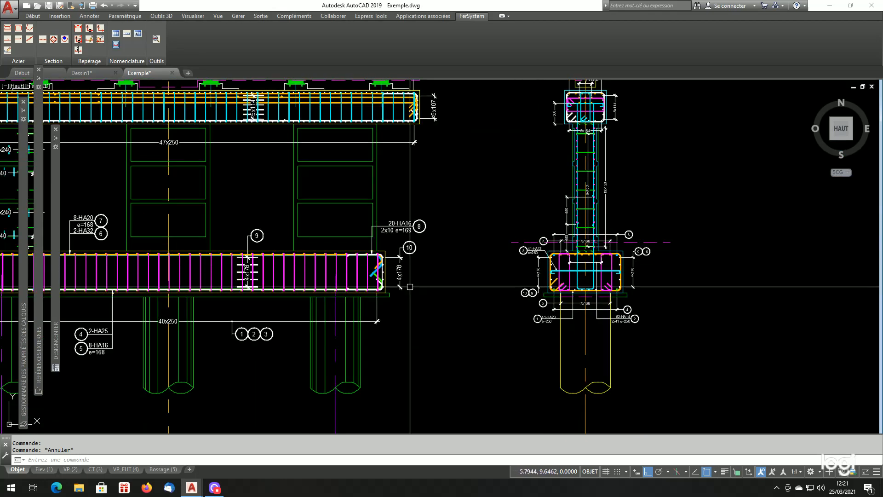
Start measured mark 11 at scale 1:20 and assign it the vertical column starter bar rising from the footing in the cross-section
click(88, 29)
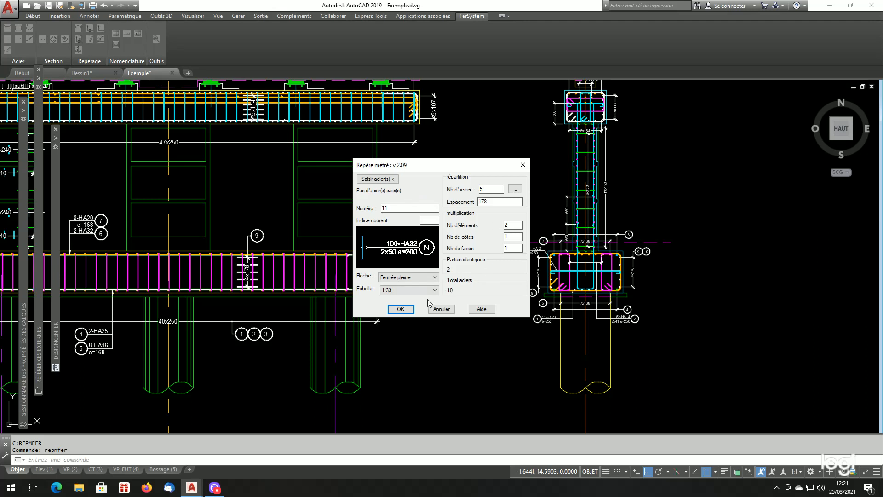
click(428, 290)
click(405, 337)
click(377, 179)
scroll(569, 210, up, 8)
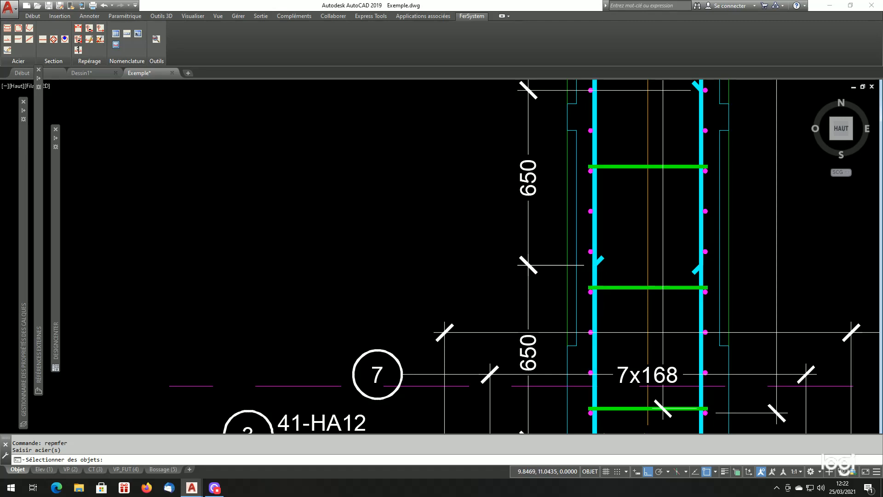
scroll(612, 390, down, 4)
scroll(612, 390, up, 2)
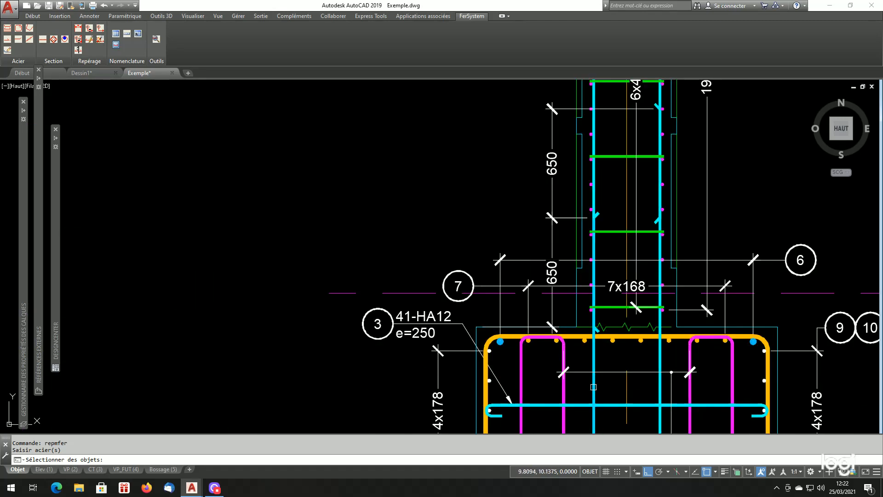
click(593, 387)
scroll(557, 322, down, 2)
scroll(556, 322, down, 1)
scroll(575, 339, up, 1)
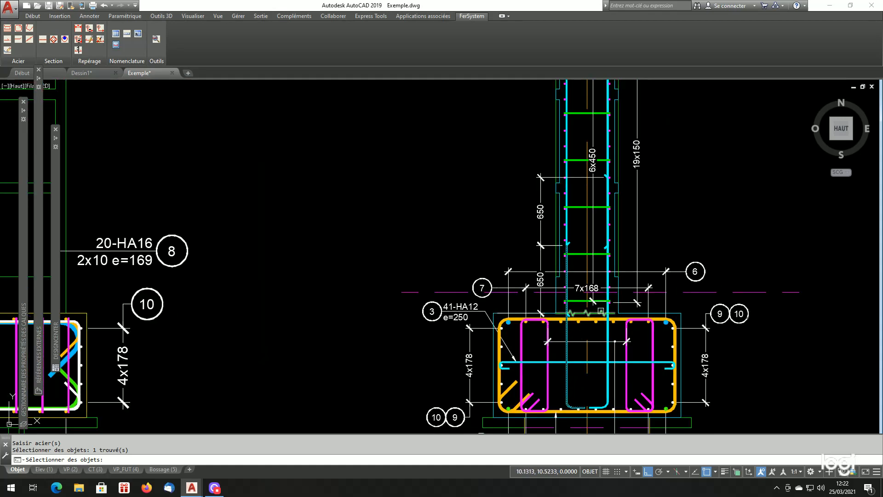
right_click(601, 312)
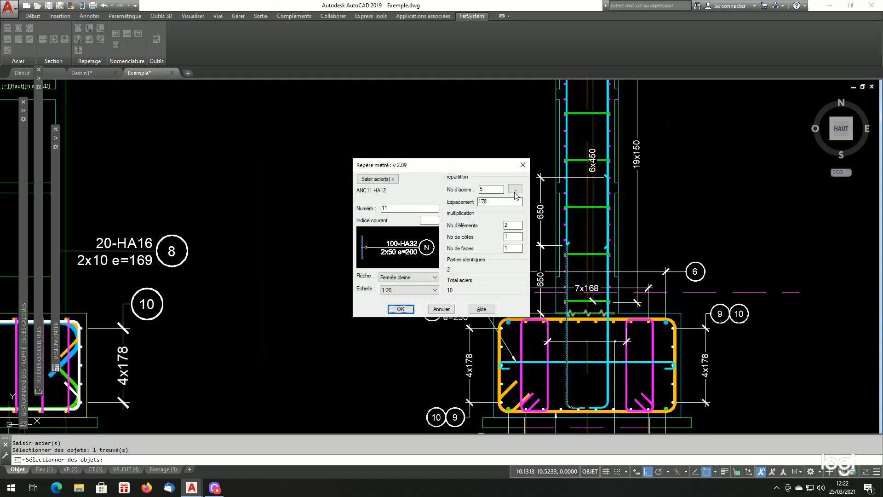
Take mark 11's distribution from the two inner 7x240 and two inner 1x150 dimensions around the column section
click(515, 189)
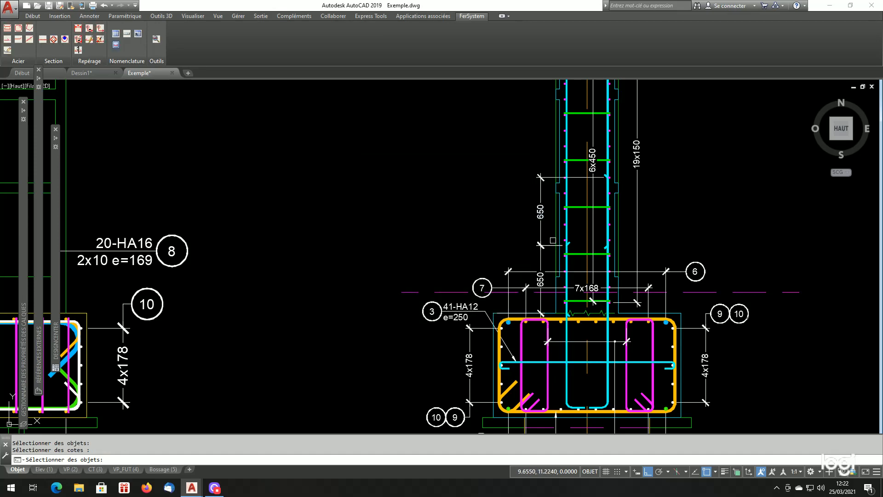
scroll(473, 115, up, 10)
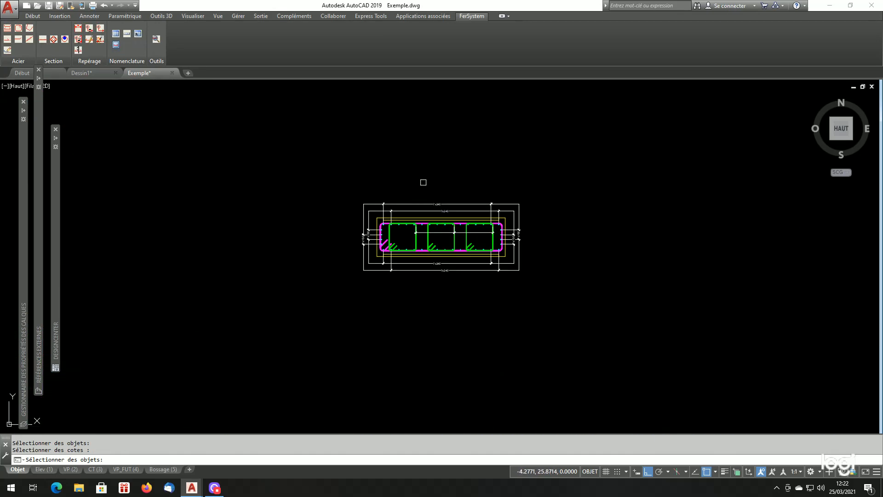
scroll(400, 285, up, 2)
scroll(403, 320, down, 2)
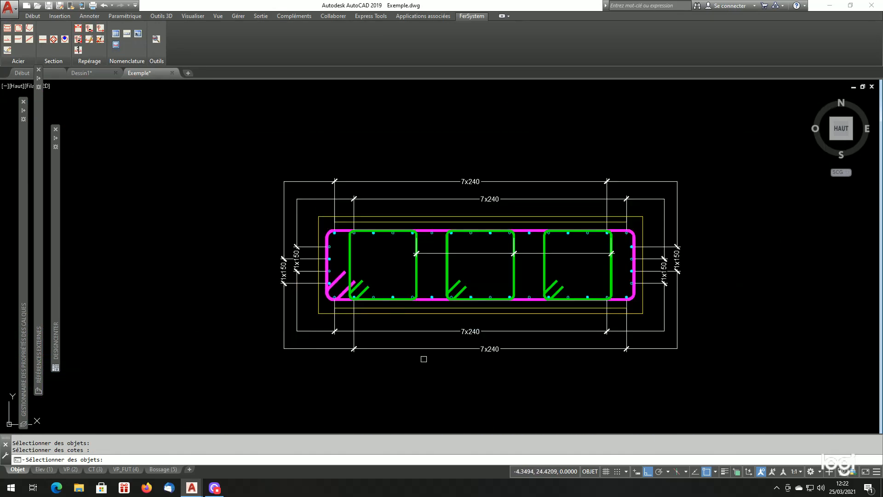
scroll(424, 358, up, 2)
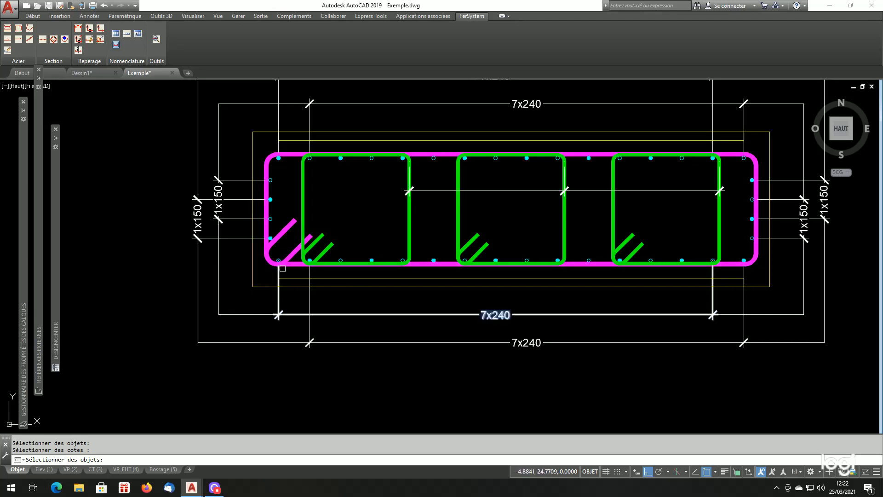
click(420, 313)
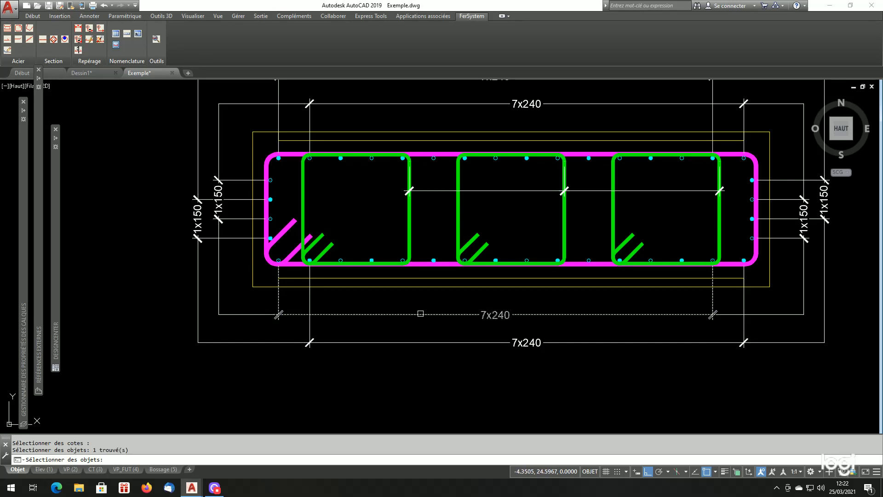
click(806, 227)
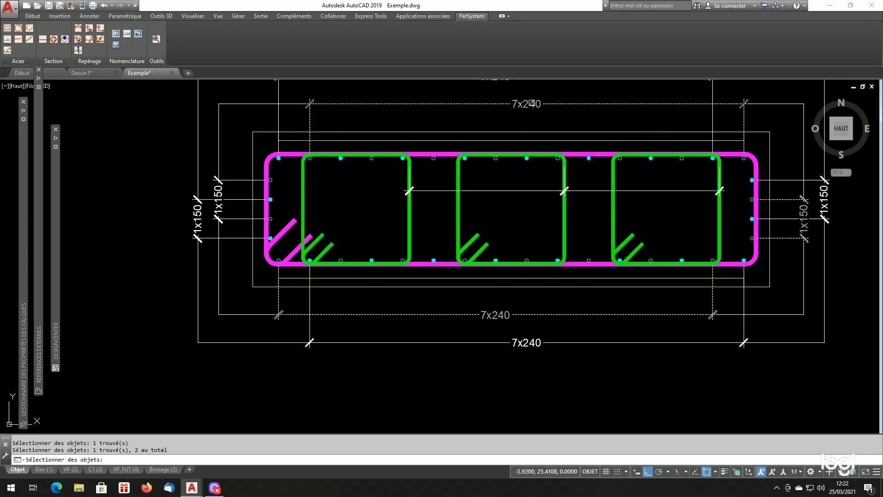
click(474, 104)
click(230, 198)
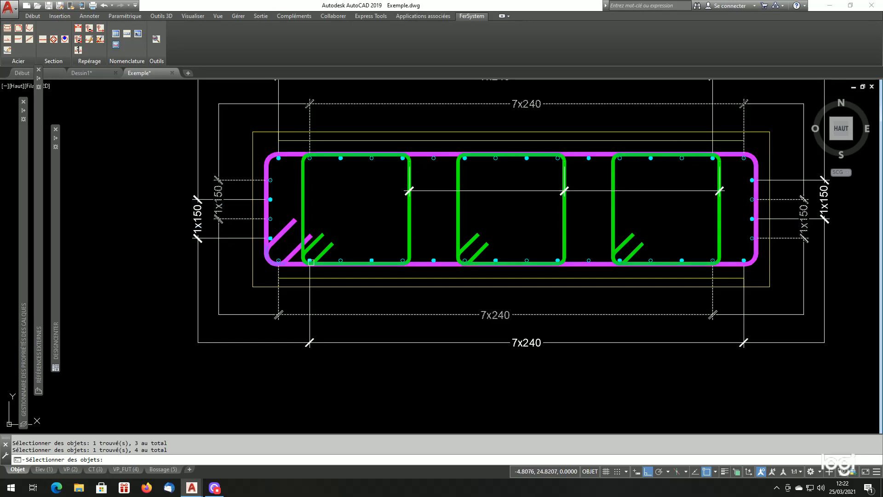
scroll(363, 313, down, 2)
scroll(501, 323, up, 2)
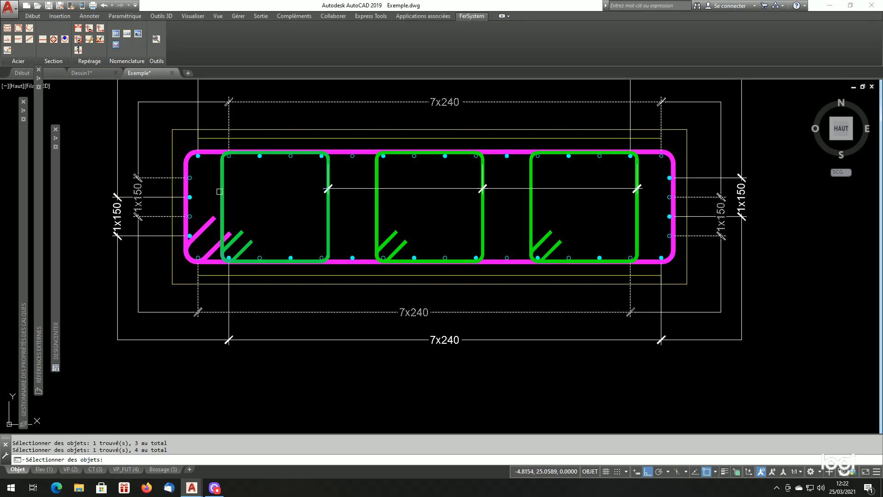
scroll(219, 191, down, 10)
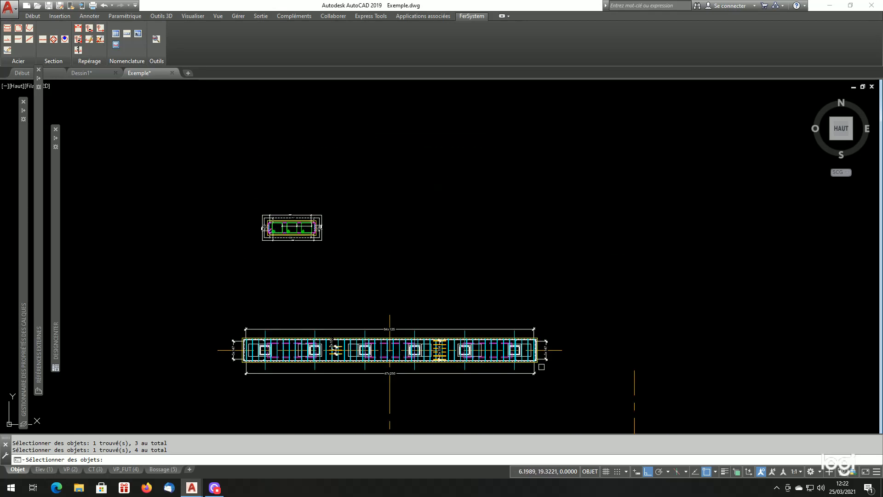
scroll(366, 355, up, 2)
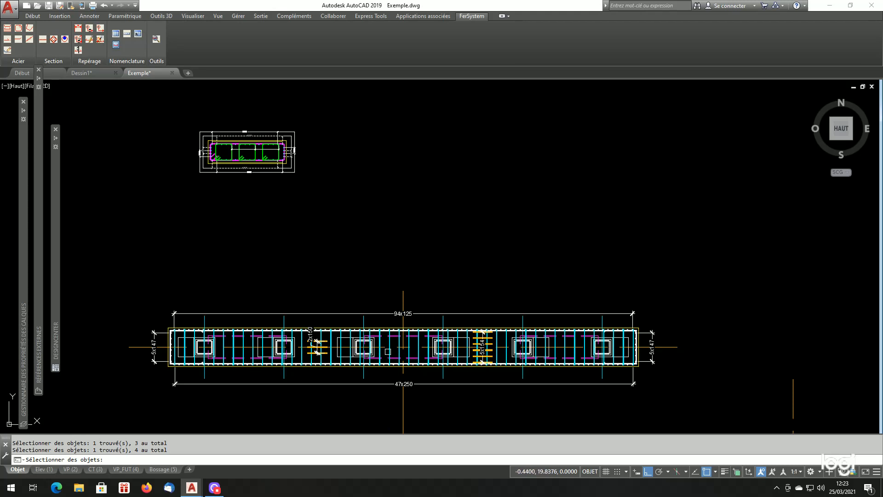
key(Return)
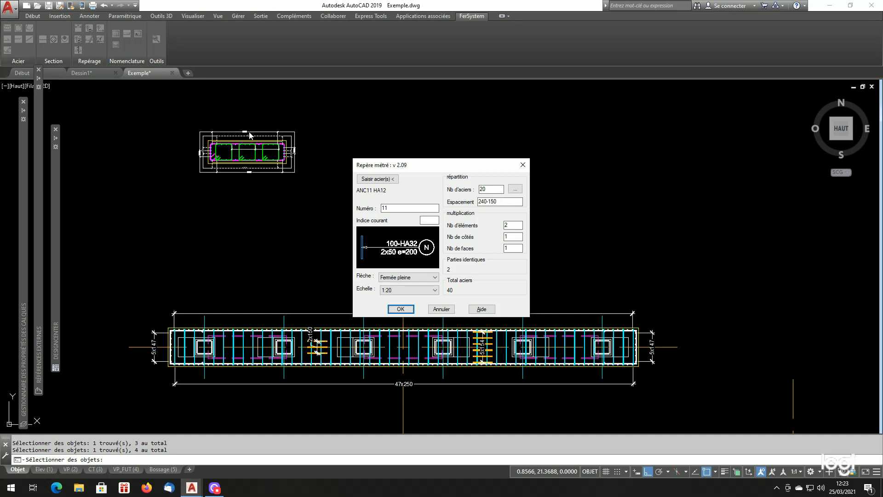
Set the number of elements to 3 and place mark 11 left of the column's left starter bar, just above the footing in cross-section
double_click(518, 225)
click(400, 308)
scroll(431, 282, up, 10)
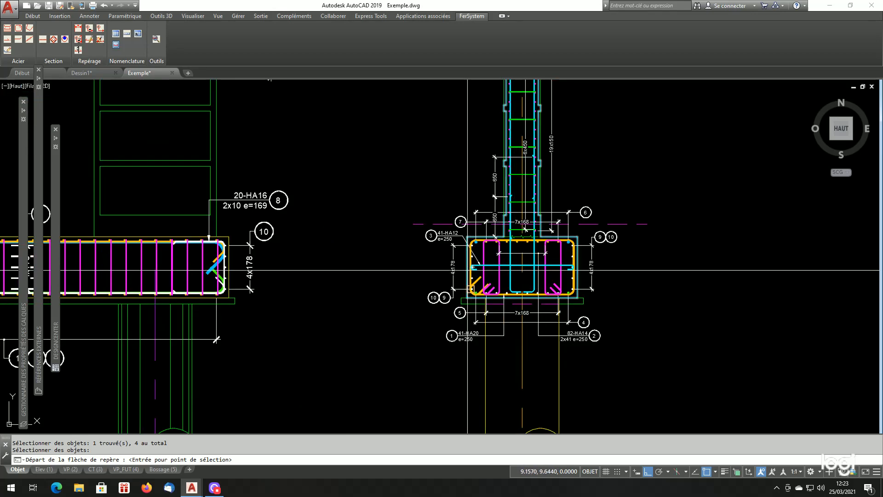
scroll(474, 267, up, 5)
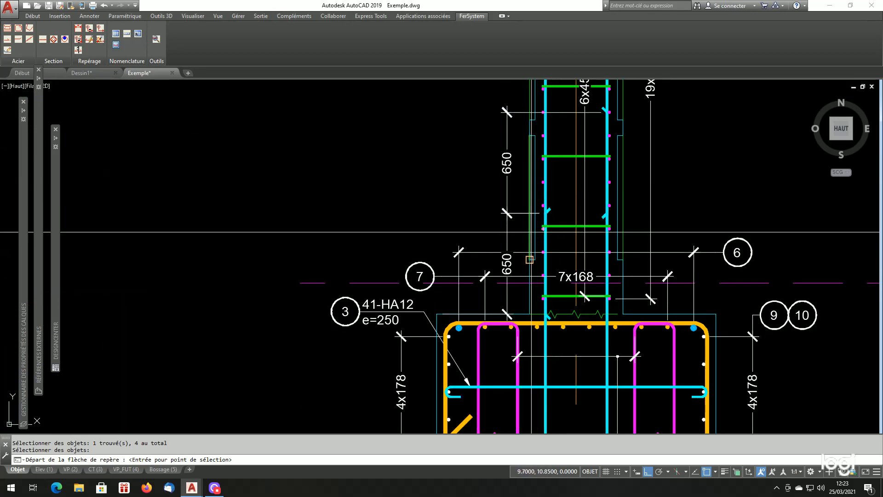
shift+right_click(450, 191)
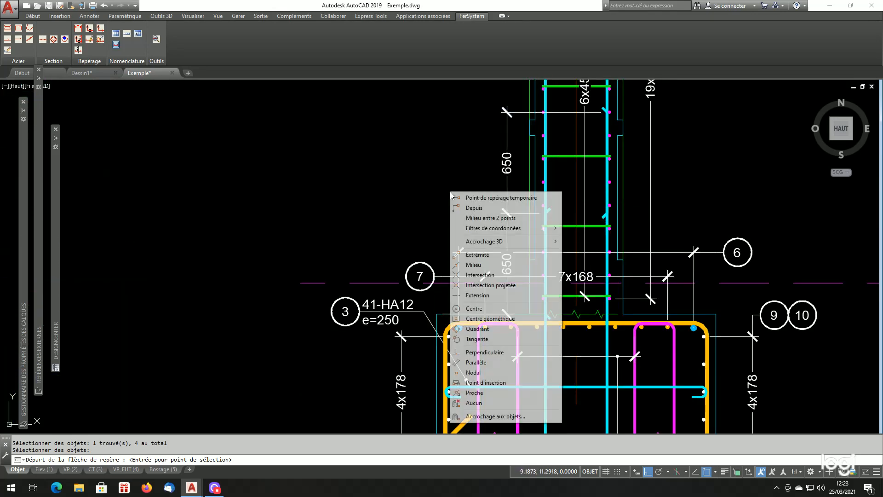
click(476, 395)
scroll(540, 230, up, 2)
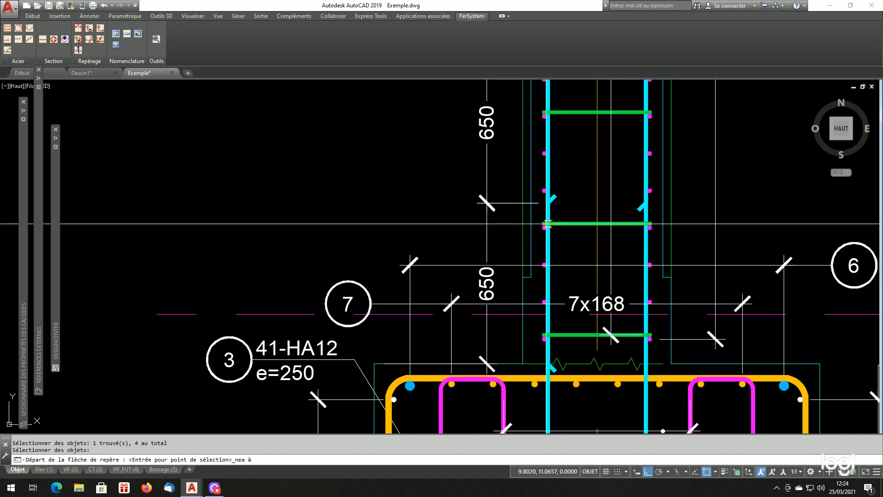
click(546, 215)
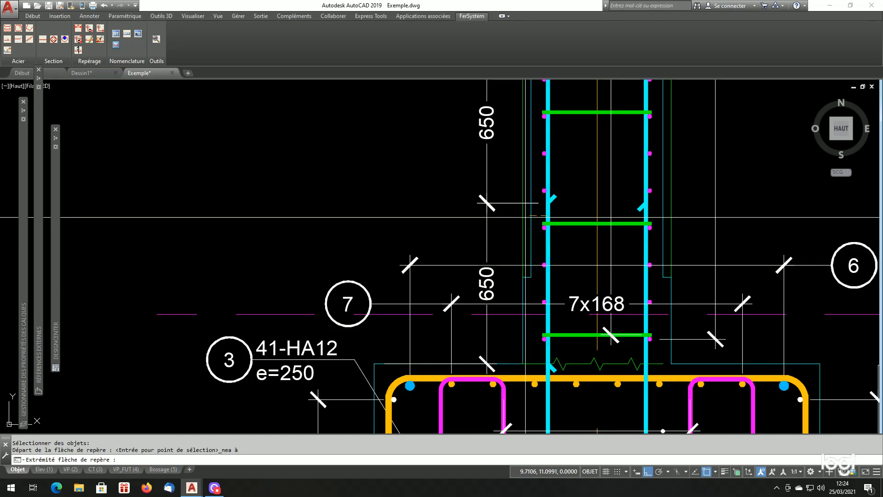
click(432, 220)
click(390, 262)
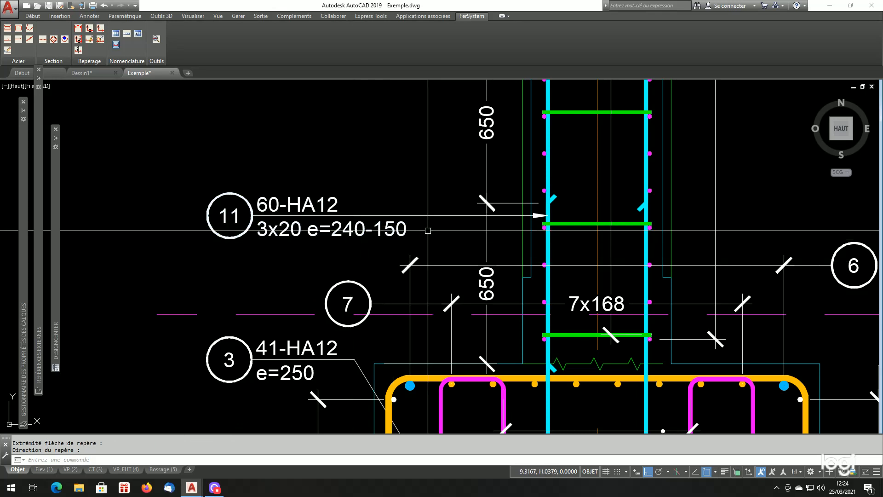
Copy mark 11's leader arrow in place and stretch the arrow end perpendicular to the column's right starter bar
text(co)
key(Return)
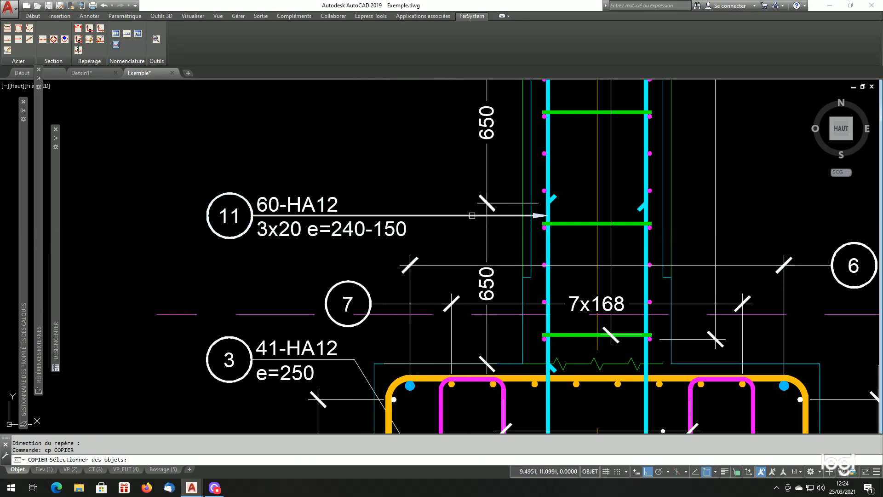
click(473, 215)
key(Return)
key(Return)
key(Escape)
click(460, 214)
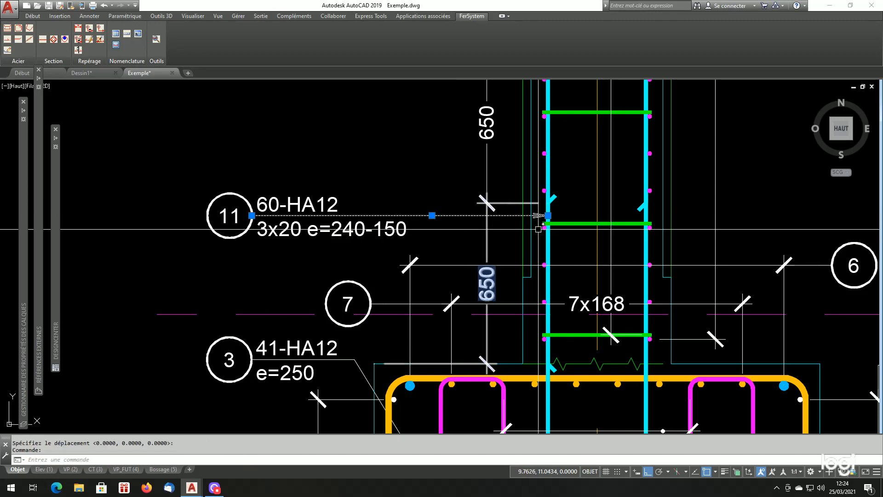
click(547, 215)
shift+right_click(593, 205)
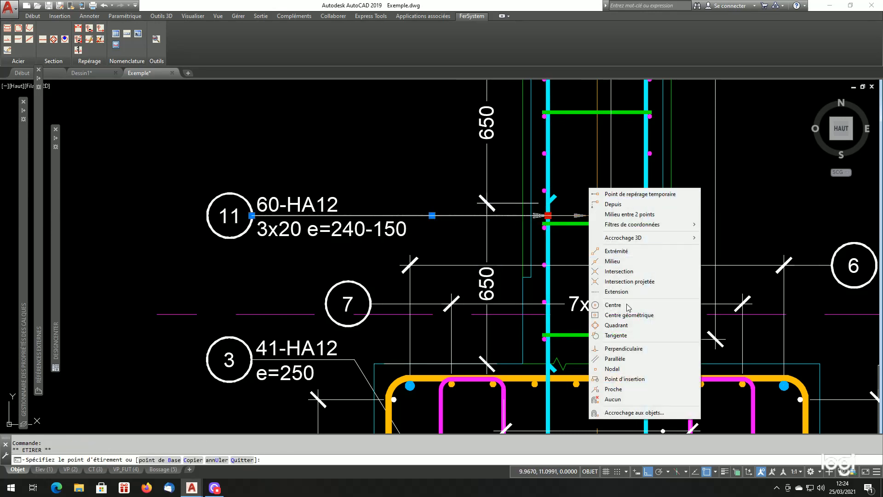
click(618, 347)
click(646, 258)
key(Escape)
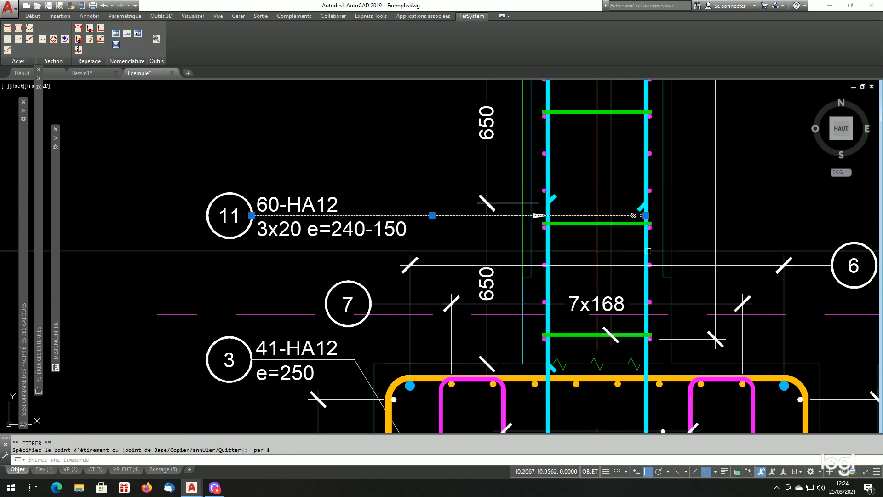
Attach unmeasured mark 11 below the inner 7x240 dimension on the lower side of the column section, near its left end
scroll(526, 258, down, 4)
scroll(527, 258, up, 1)
scroll(446, 232, down, 2)
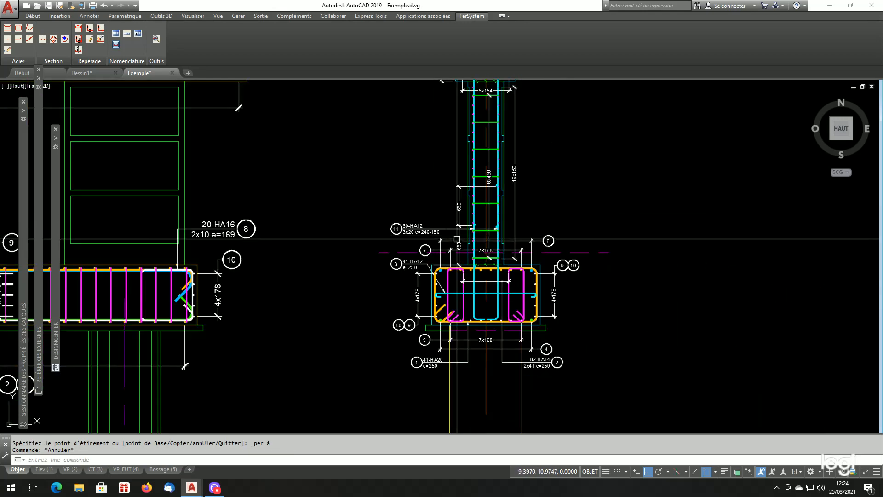
scroll(484, 246, up, 1)
scroll(554, 261, down, 6)
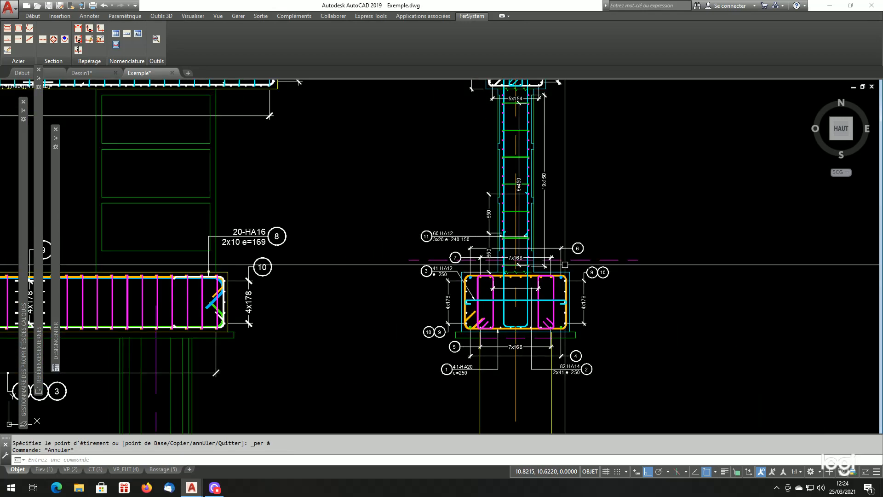
scroll(416, 161, up, 3)
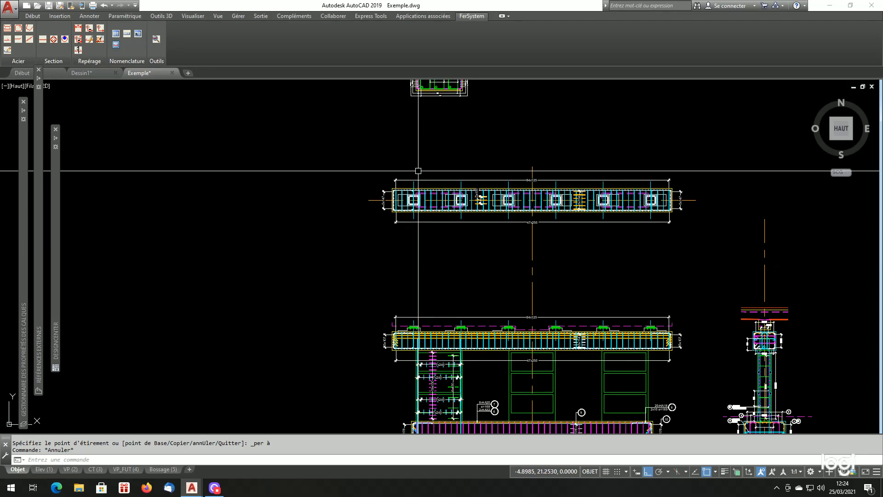
scroll(426, 160, down, 3)
scroll(421, 138, up, 4)
scroll(421, 138, up, 7)
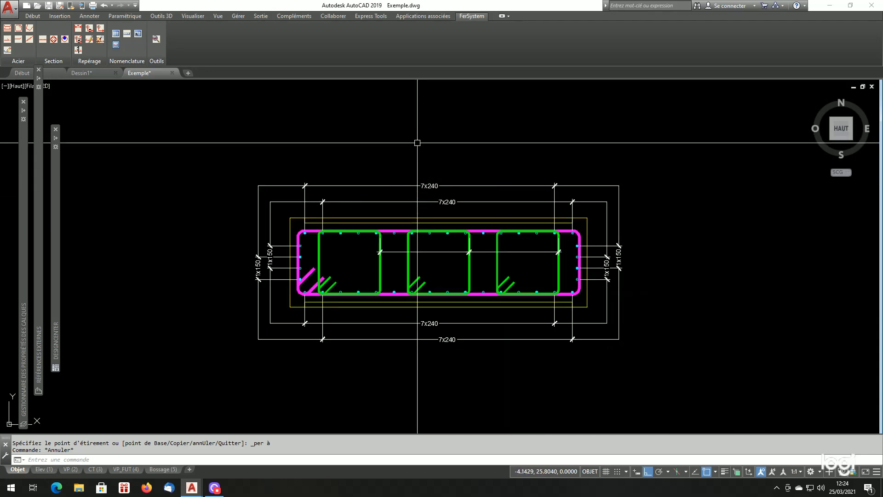
click(100, 30)
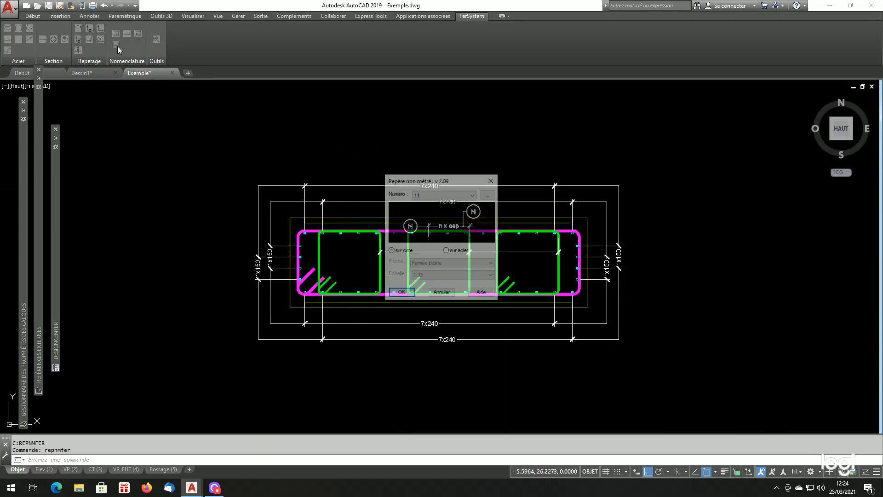
click(400, 294)
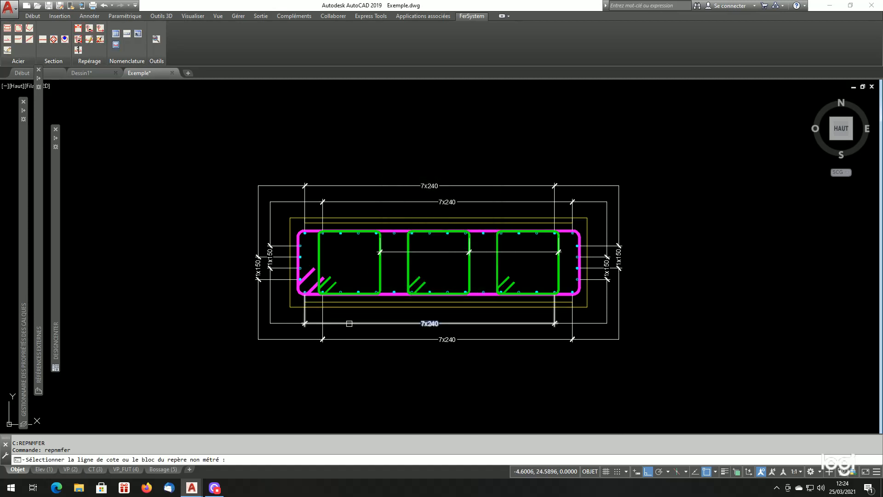
click(349, 323)
click(344, 356)
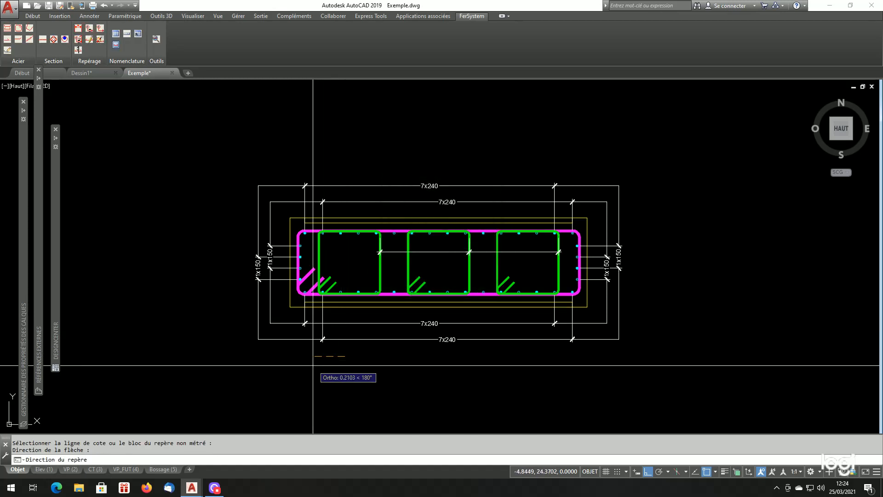
click(295, 374)
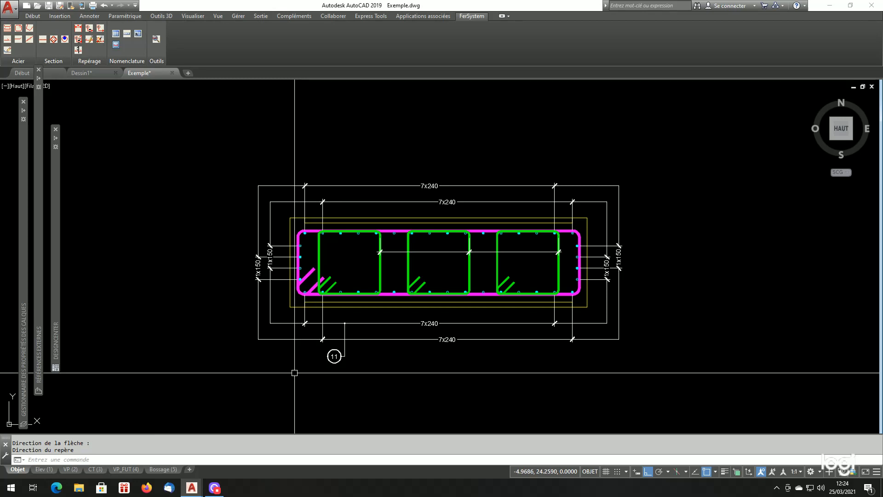
scroll(295, 373, down, 10)
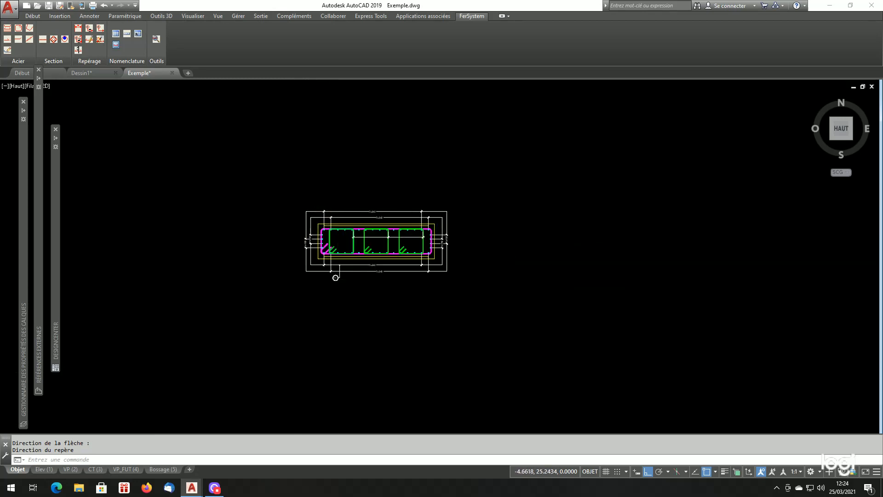
Attach unmeasured mark 11 below the inner 7x240 dimension under the left column in the footing plan, near the dimension's left end
scroll(338, 280, down, 3)
scroll(369, 294, down, 4)
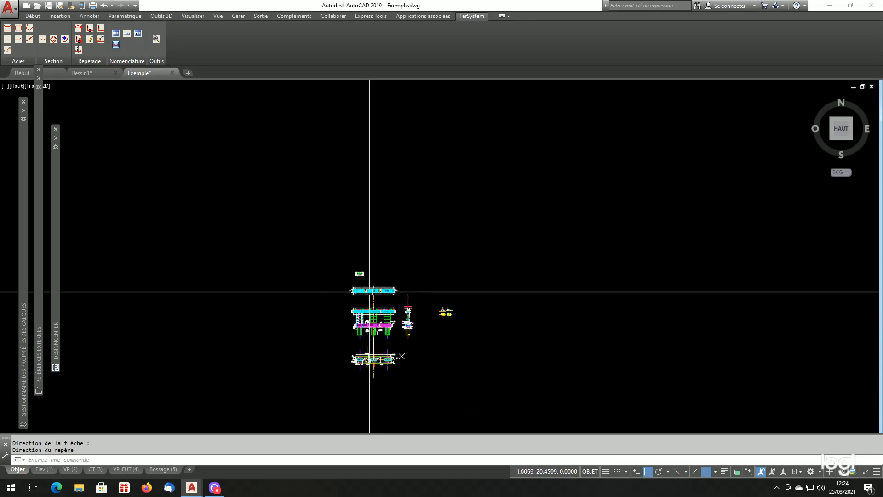
scroll(353, 372, up, 4)
scroll(353, 372, up, 10)
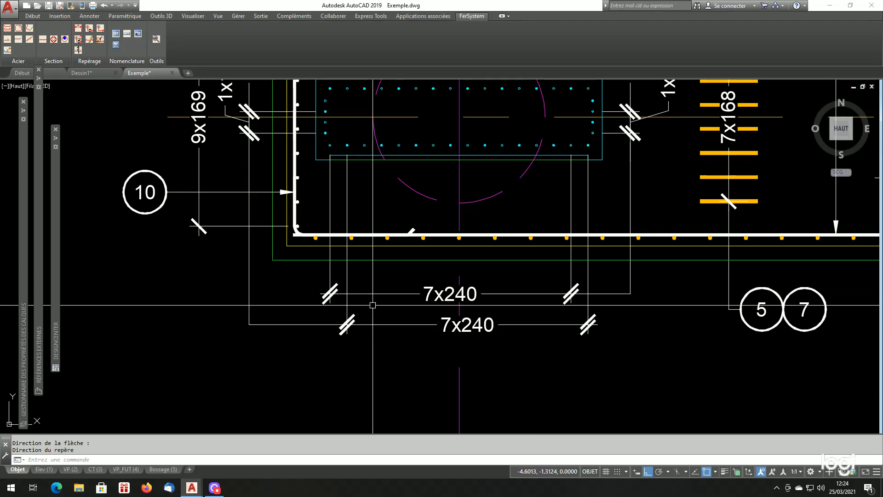
key(space)
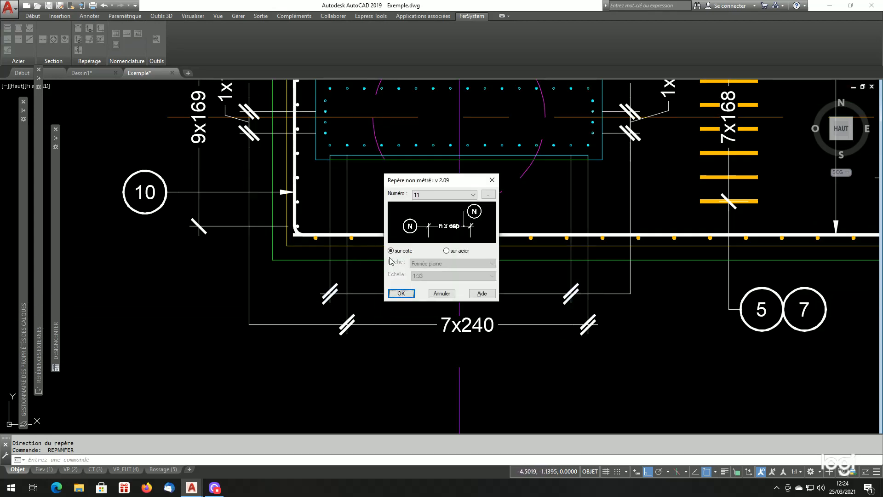
key(Return)
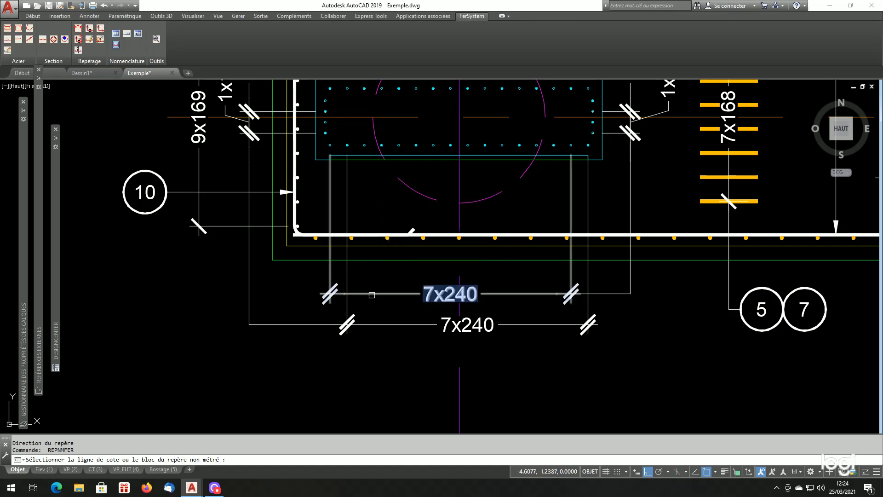
click(374, 294)
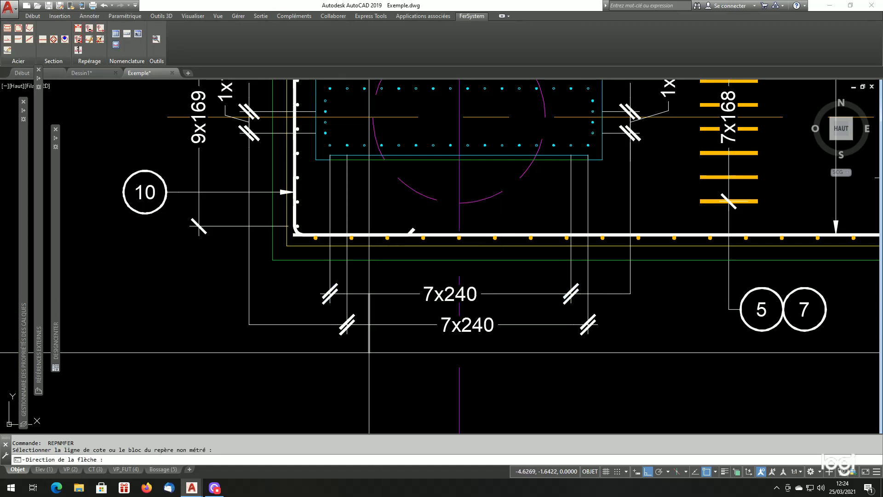
click(369, 352)
Stretch mark 11 in the footing plan about 0.11 straight down, clear of the outer 7x240 dimension
text(e)
key(Return)
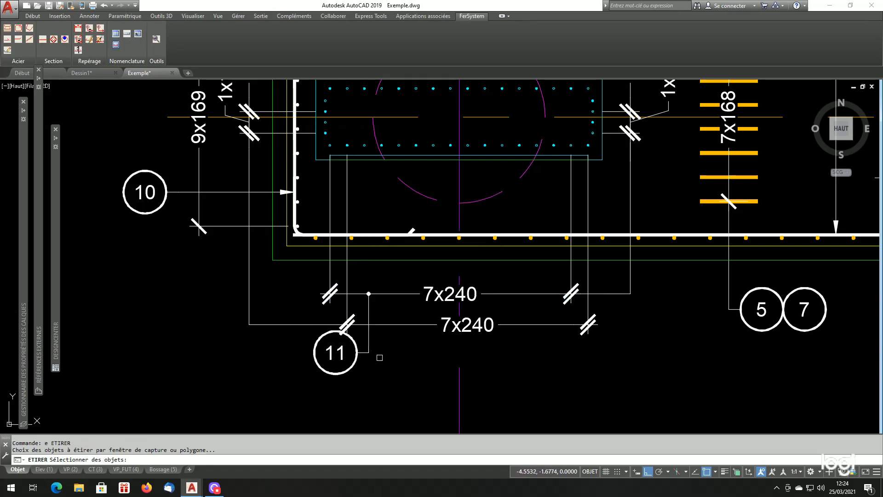
click(383, 348)
click(280, 371)
key(Return)
click(260, 371)
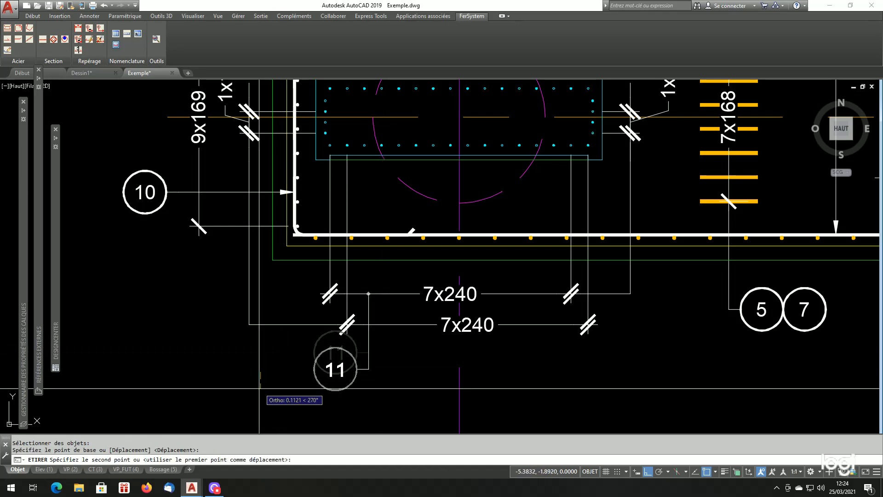
click(259, 389)
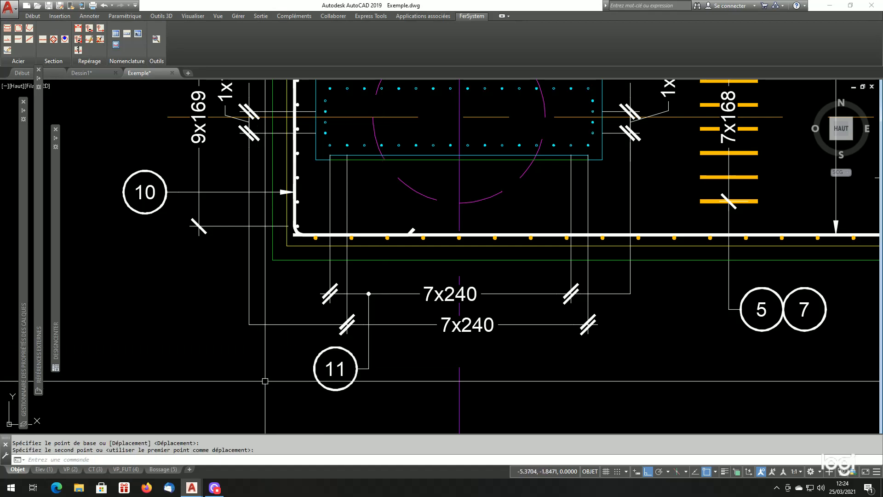
Define measured mark 12 on the column's right starter bar in cross-section, with the arrow style set to Aucune
scroll(258, 383, down, 4)
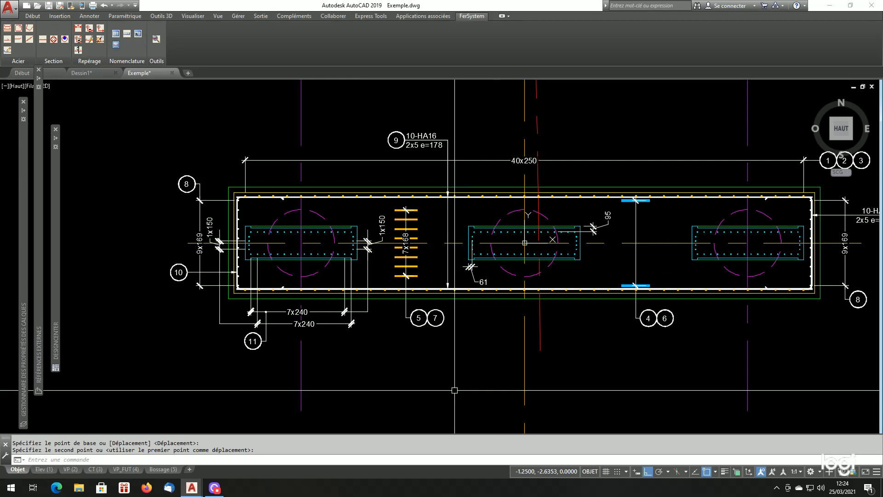
scroll(454, 389, down, 4)
scroll(528, 265, up, 5)
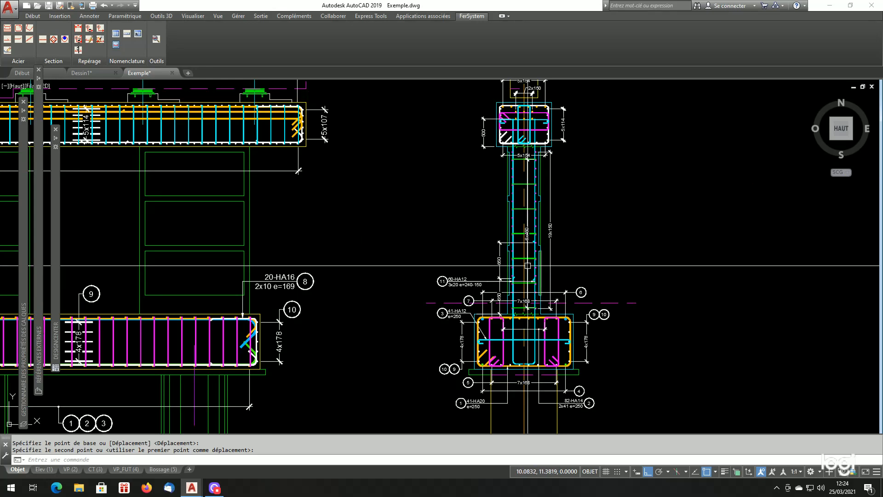
scroll(519, 265, up, 2)
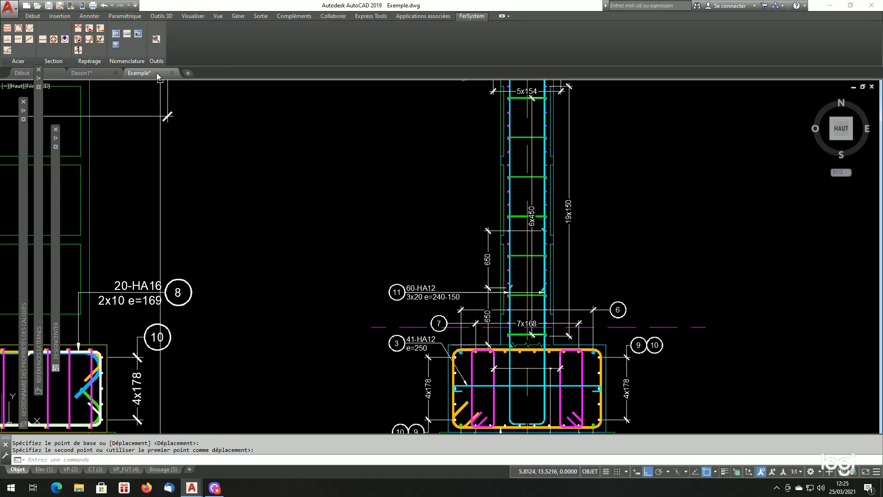
mouse_move(151, 74)
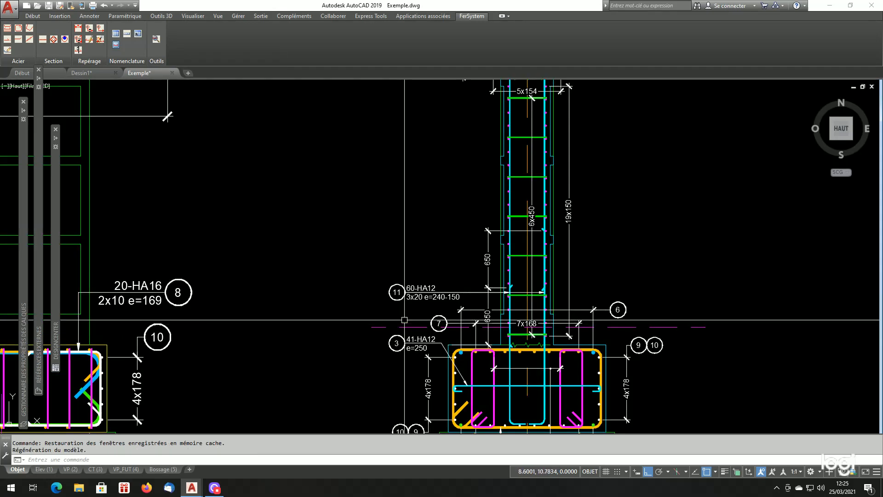
click(89, 30)
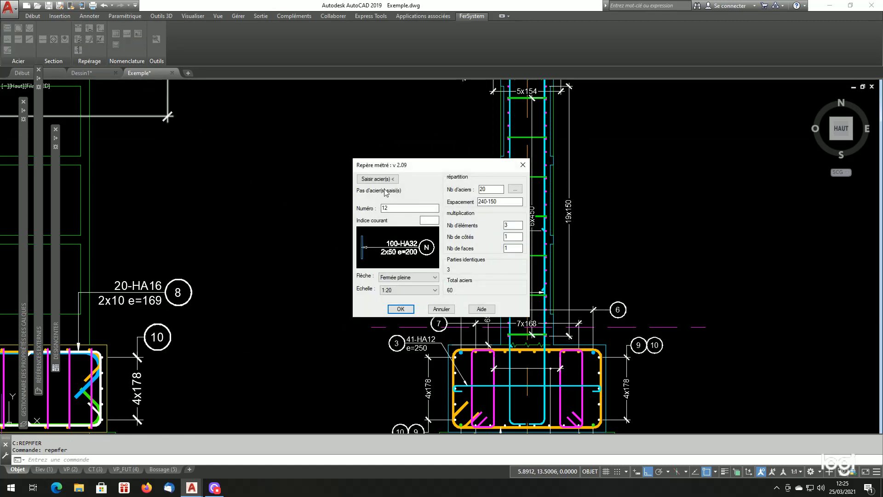
click(382, 180)
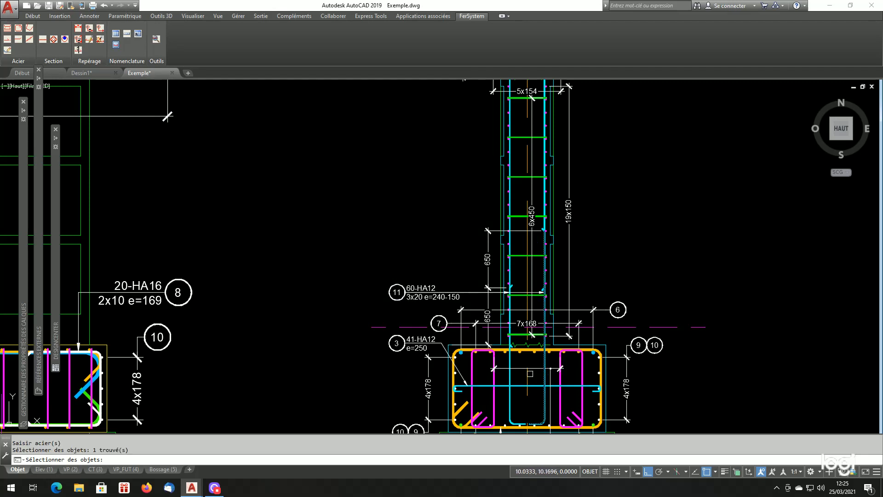
key(Return)
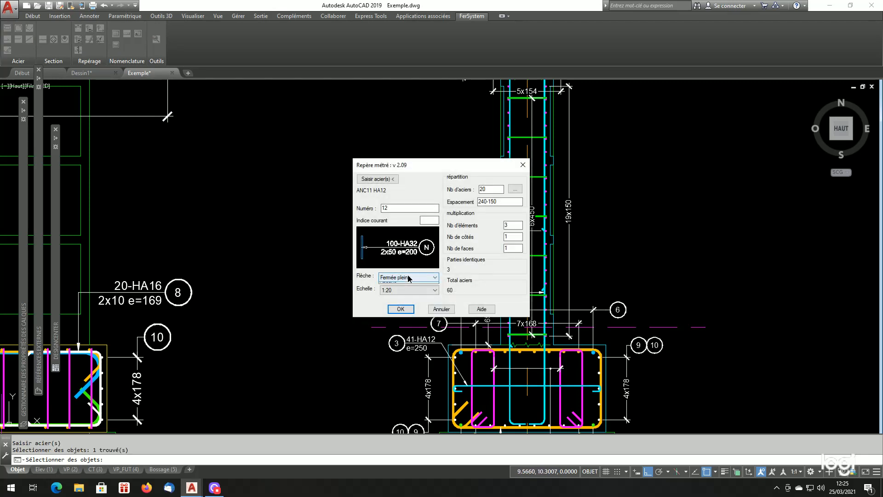
click(409, 277)
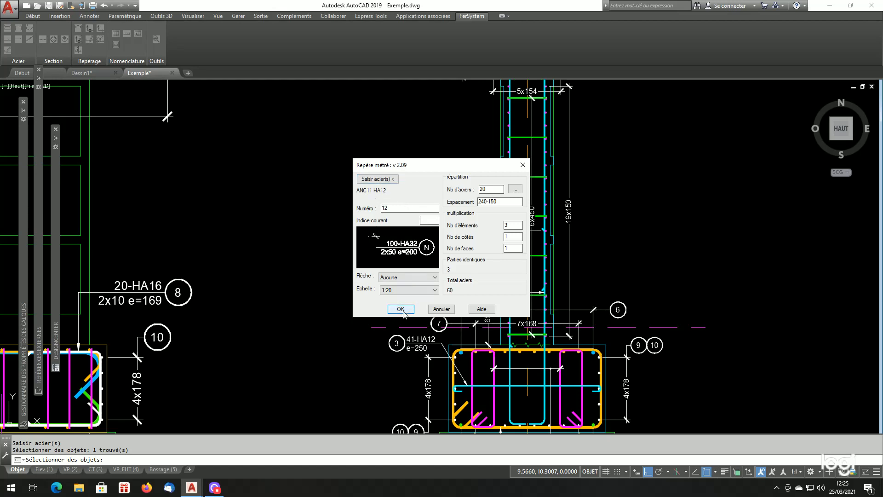
Place mark 12 just above mark 11 in cross-section, with its leader starting from mark 11's leader line
click(401, 309)
scroll(441, 258, up, 2)
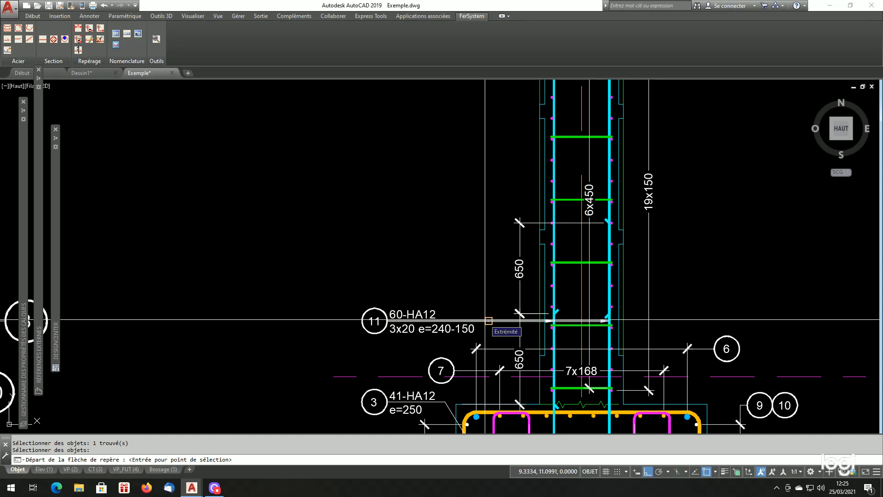
click(488, 320)
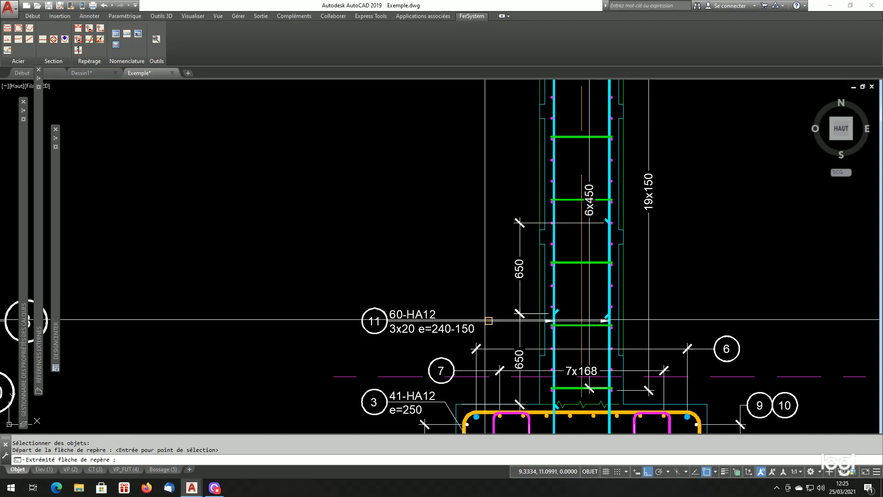
click(483, 287)
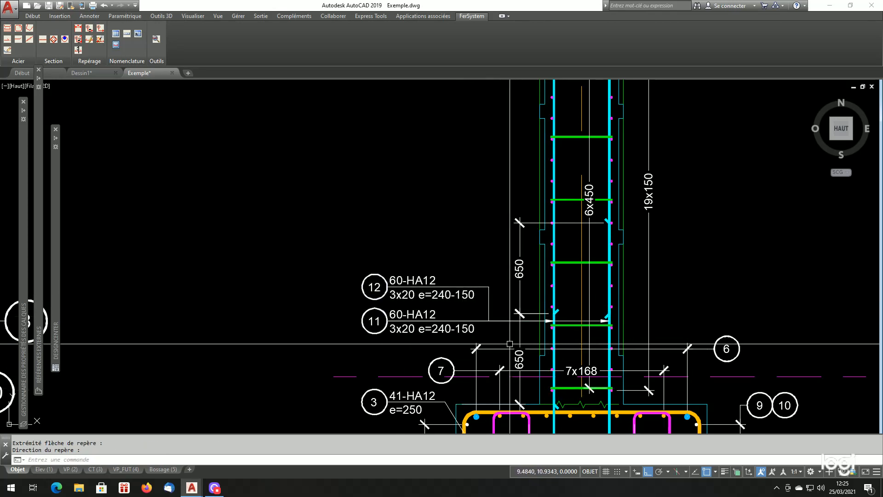
Stretch mark 12 with its text about 0.04 straight down so it sits close above mark 11
scroll(462, 308, up, 4)
text(e)
key(Return)
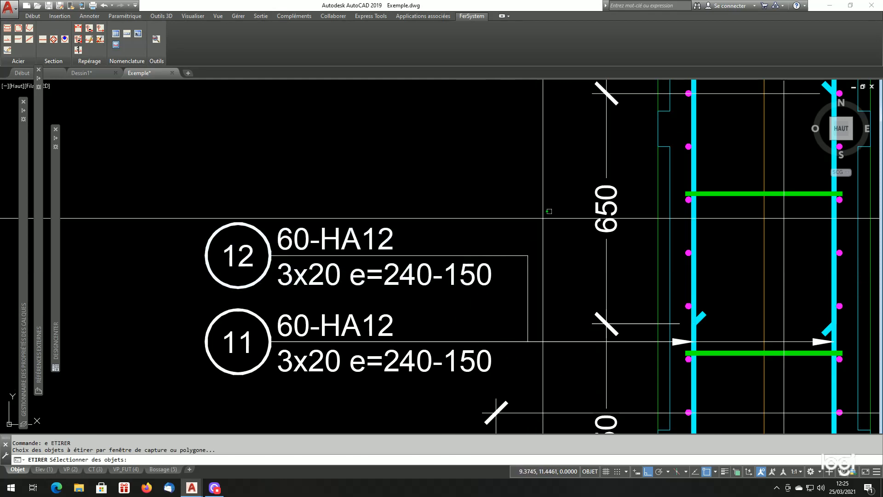
click(548, 211)
click(182, 300)
key(Return)
click(150, 287)
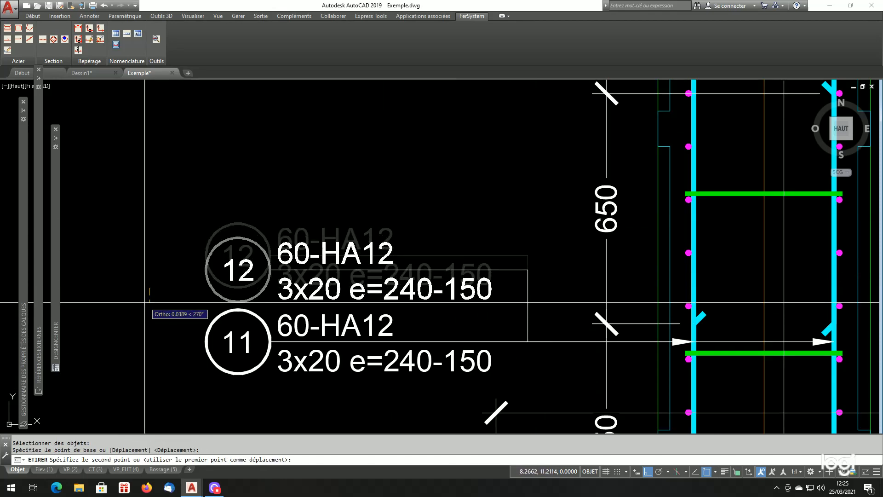
click(145, 302)
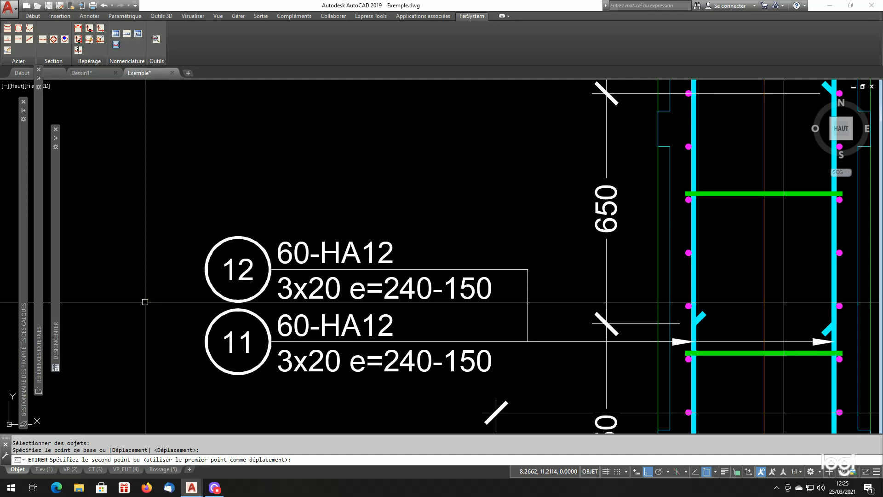
Attach unmeasured mark 12 below the outer 7x240 dimension on the lower side of the column section, right of mark 11
scroll(274, 343, down, 3)
scroll(350, 368, up, 1)
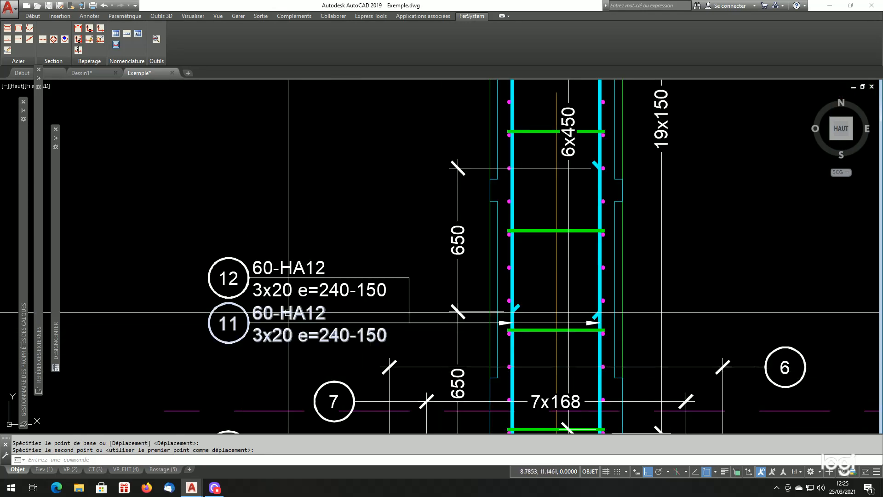
scroll(577, 315, down, 2)
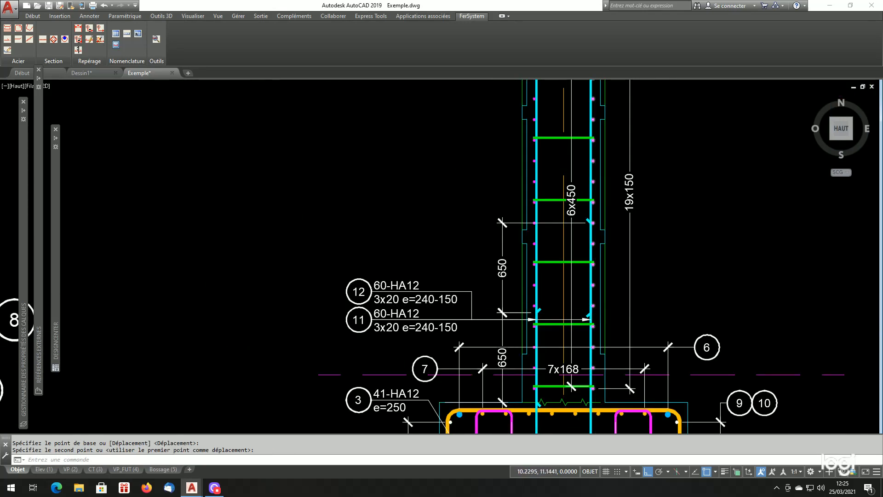
scroll(579, 335, down, 5)
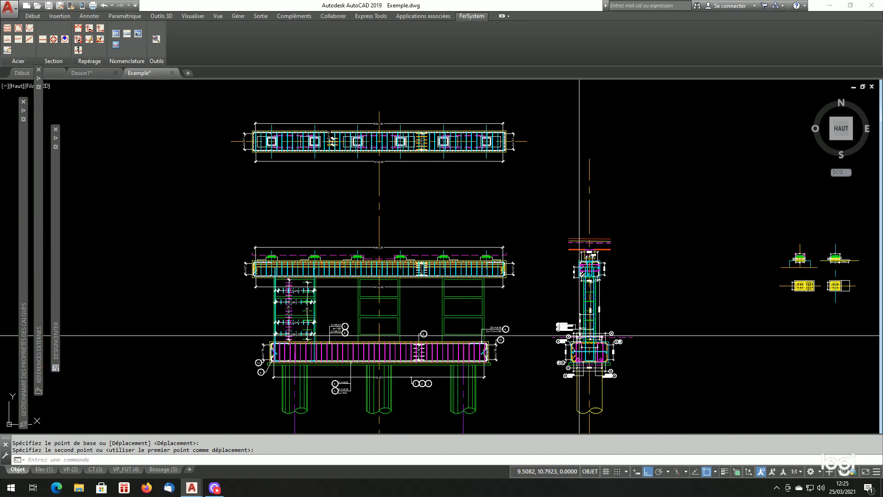
scroll(341, 217, down, 2)
scroll(302, 91, up, 5)
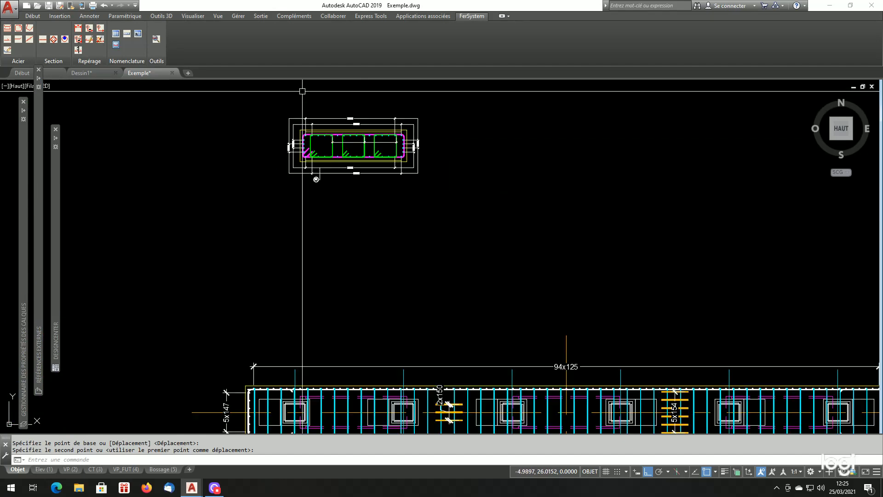
scroll(324, 147, up, 6)
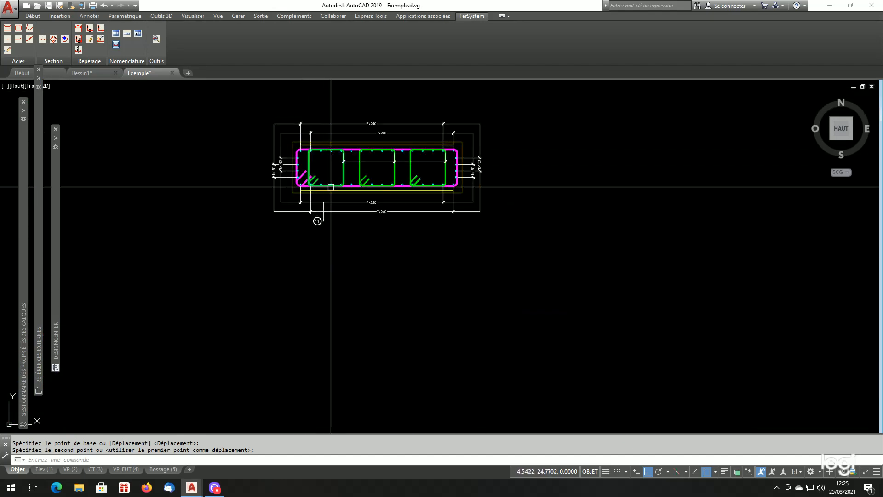
click(100, 30)
key(Return)
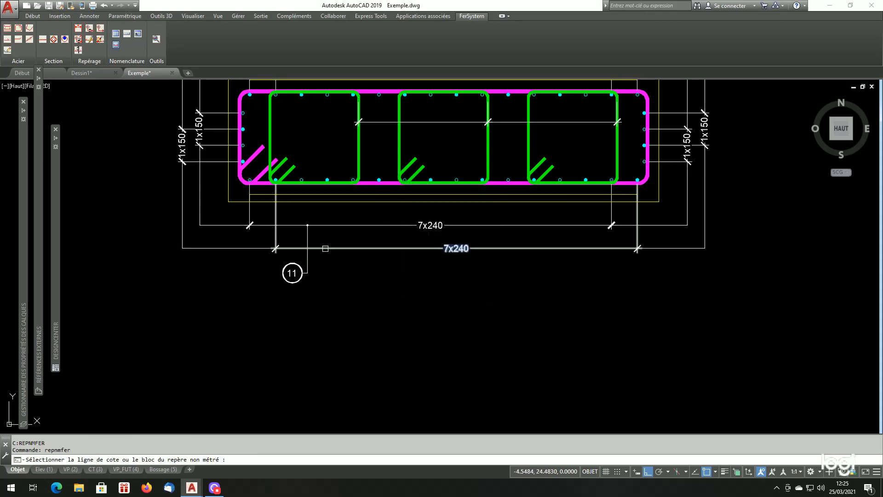
click(326, 248)
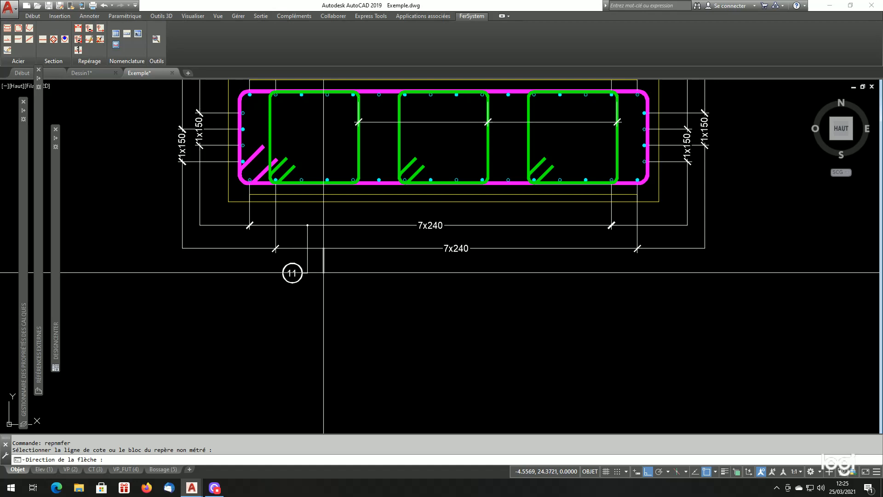
click(347, 279)
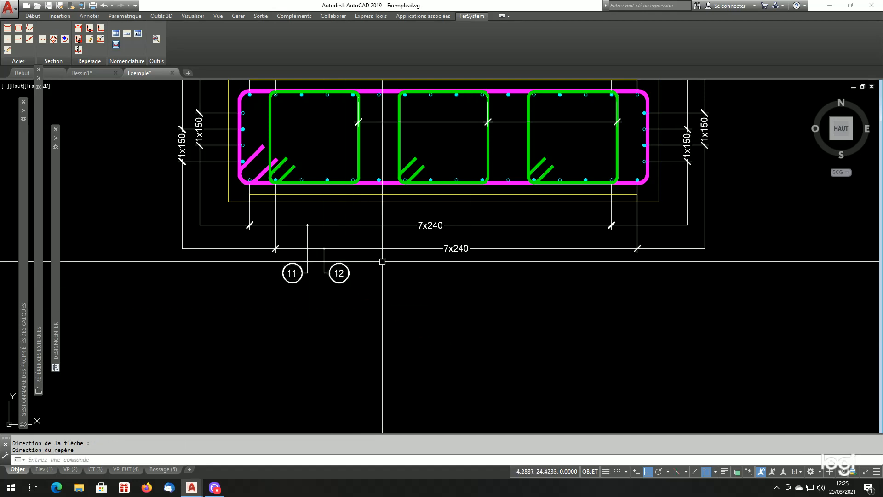
Attach unmeasured mark 12 below the outer 7x240 dimension in the footing plan, right of mark 11 and level with it
scroll(401, 220, down, 8)
scroll(408, 363, up, 10)
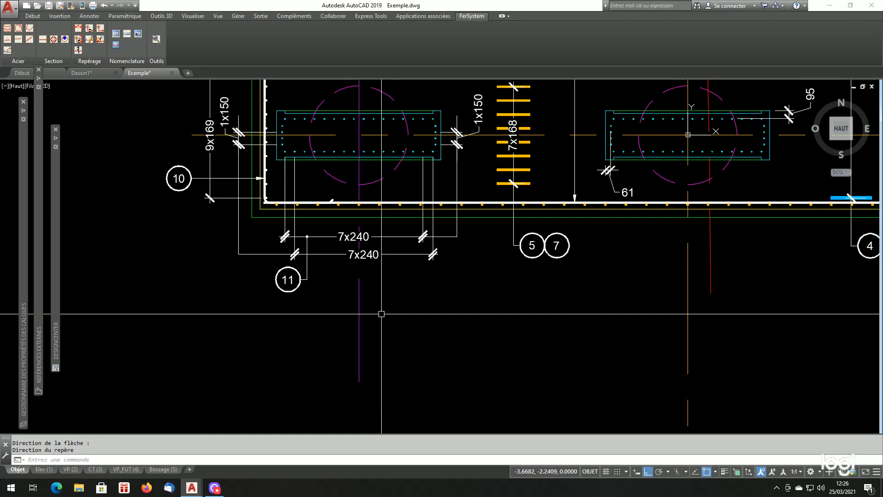
key(Return)
key(Return)
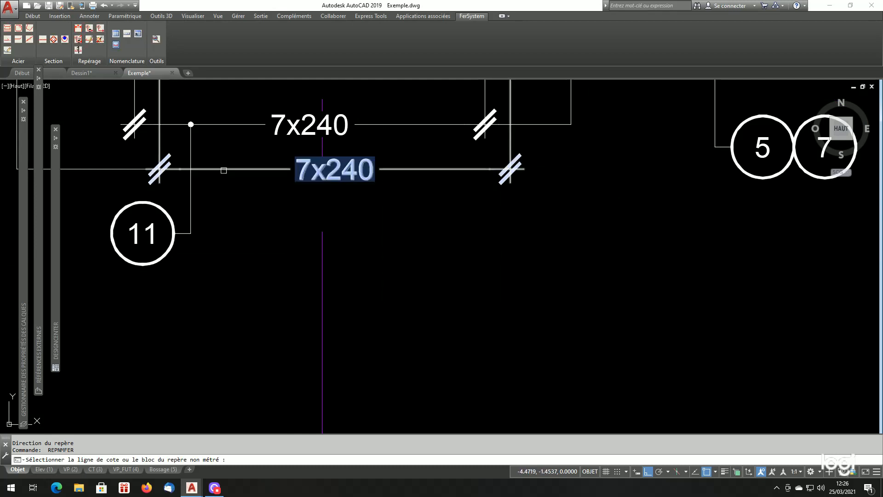
click(159, 170)
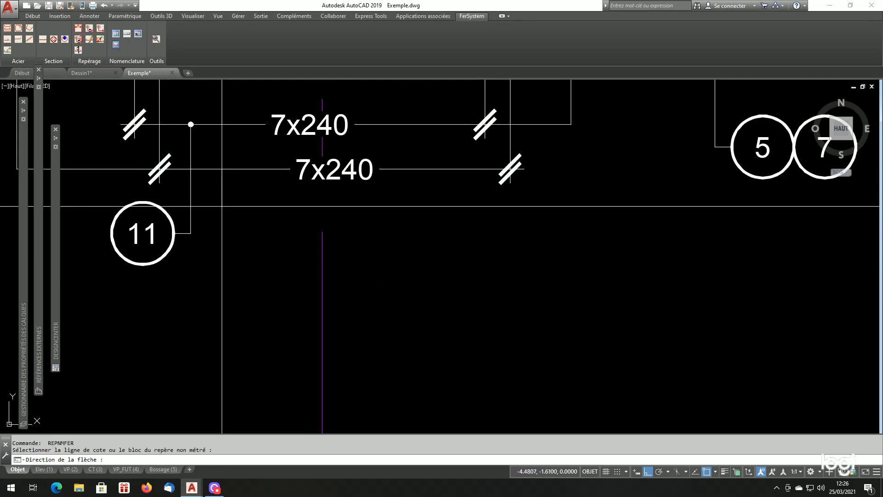
click(224, 232)
click(272, 256)
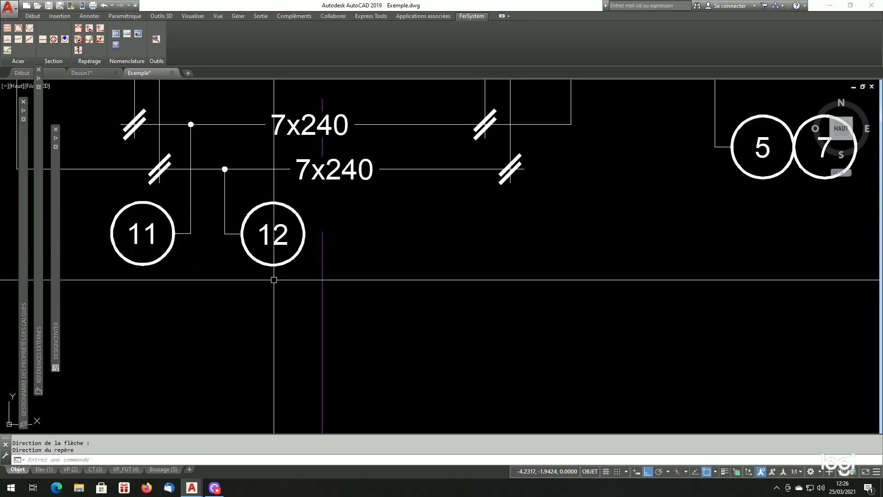
scroll(244, 301, down, 4)
scroll(301, 311, down, 3)
scroll(406, 351, up, 2)
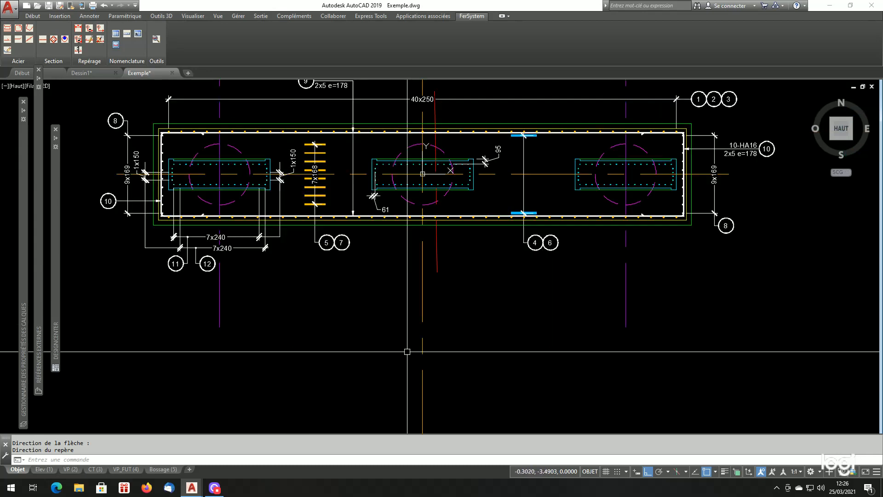
Attach unmeasured mark 11 to the left end of the lowest 7x240 dimension on the left column in elevation
scroll(407, 352, down, 2)
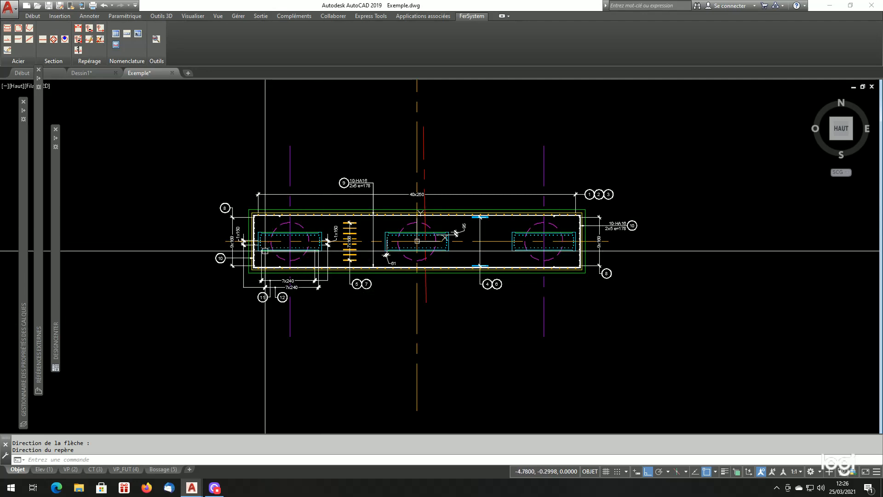
scroll(334, 319, down, 6)
scroll(345, 212, up, 5)
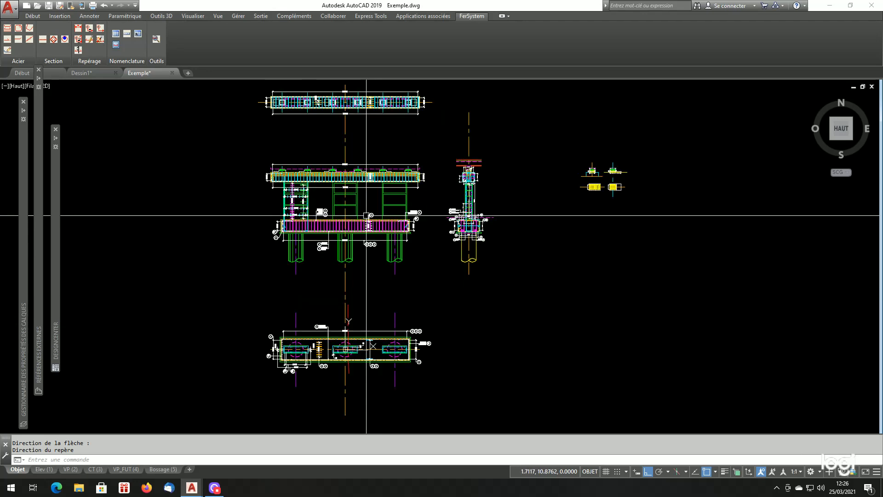
scroll(190, 198, up, 4)
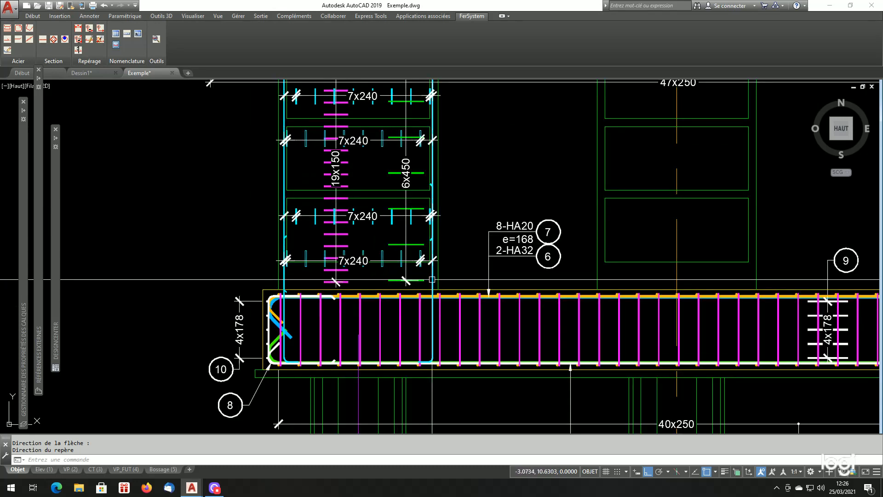
scroll(292, 264, up, 2)
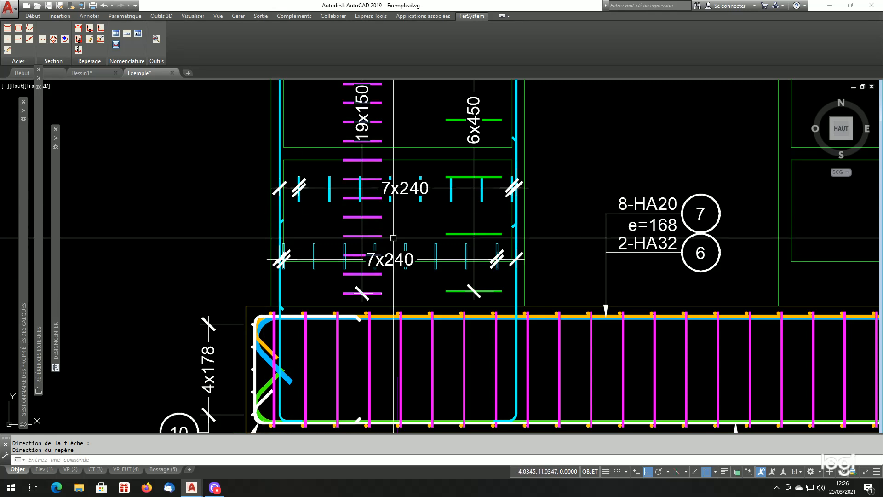
click(98, 30)
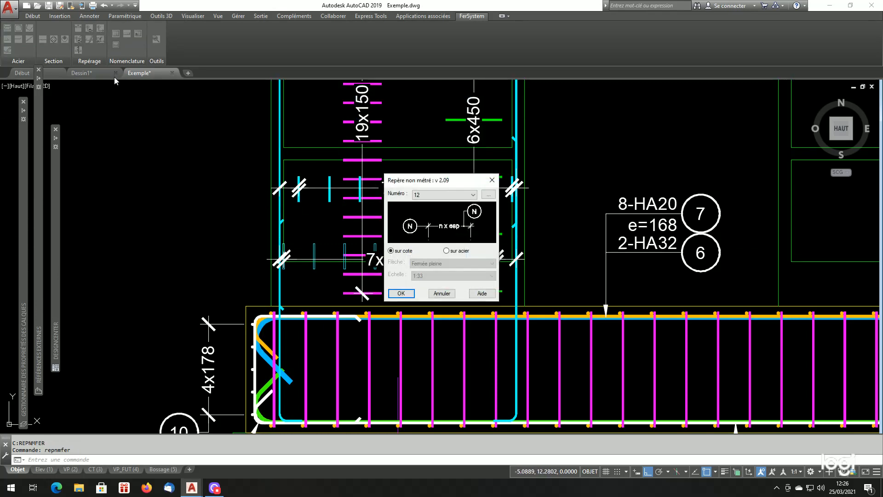
click(455, 195)
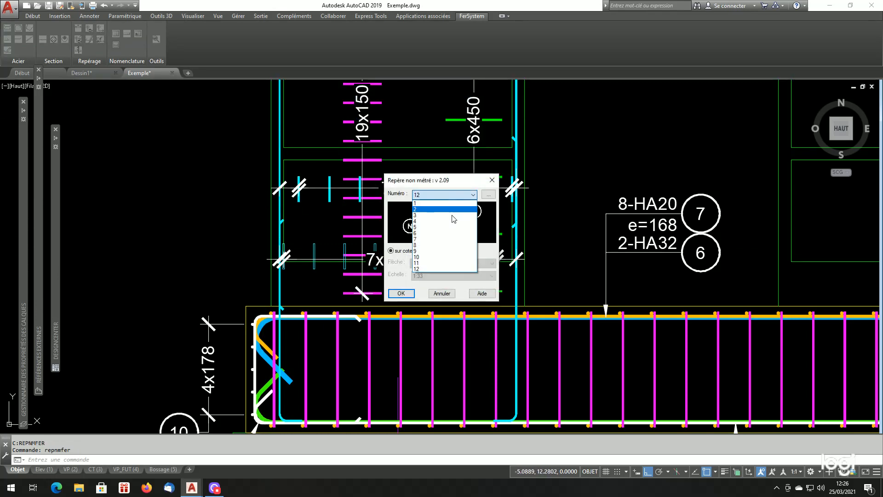
click(431, 263)
click(401, 294)
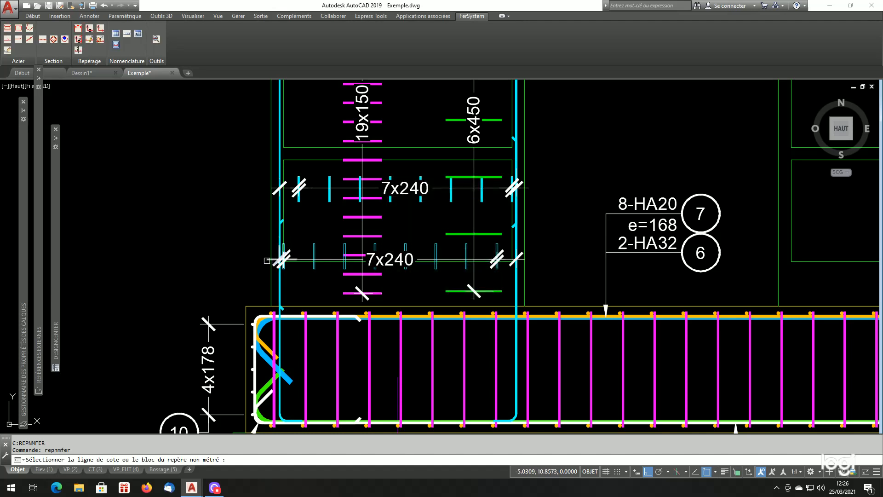
click(266, 260)
click(236, 227)
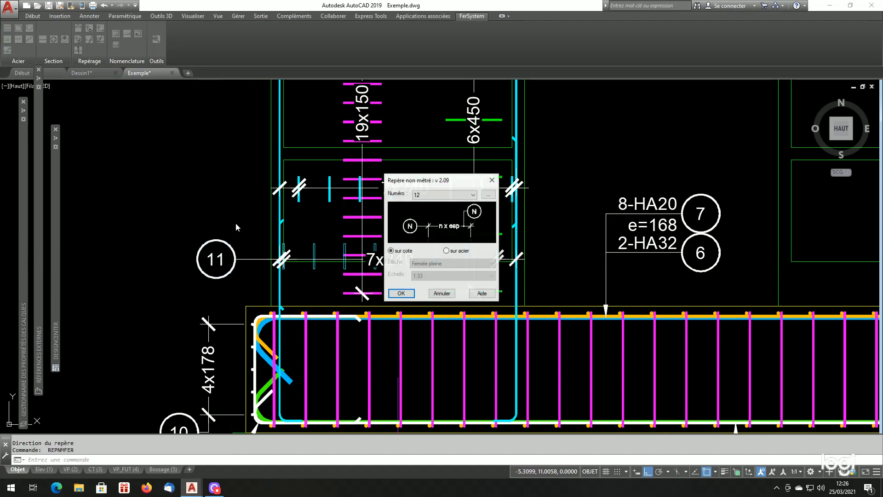
Attach unmeasured mark 12 to the left end of the 7x240 dimension just above mark 11 in elevation
click(401, 293)
scroll(274, 188, up, 2)
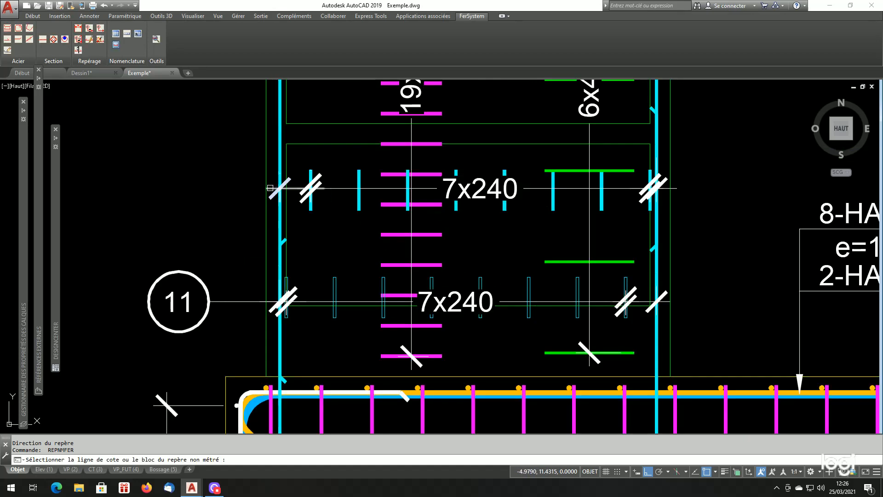
click(270, 188)
click(225, 191)
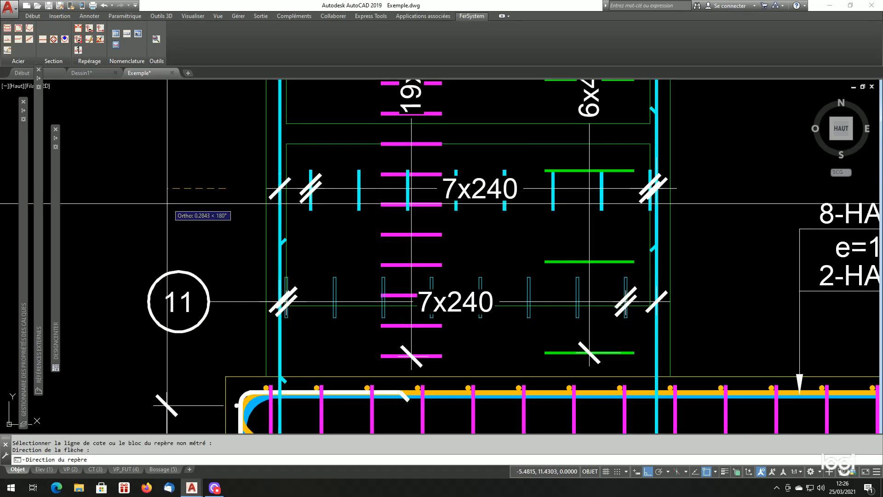
click(166, 203)
scroll(459, 326, down, 4)
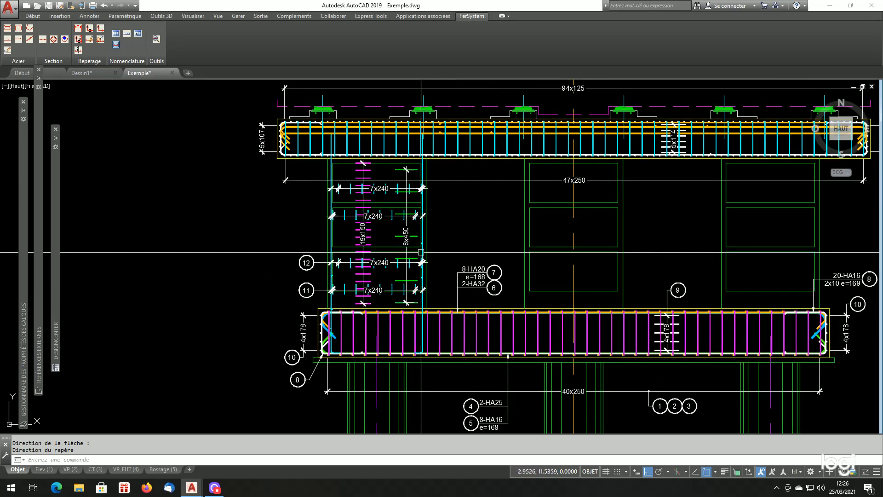
Place measured mark 13 left of the column in cross-section for its left vertical HA12 bar, with 20 bars, spacing 240-150 and 3 elements
scroll(416, 246, down, 4)
scroll(736, 263, up, 4)
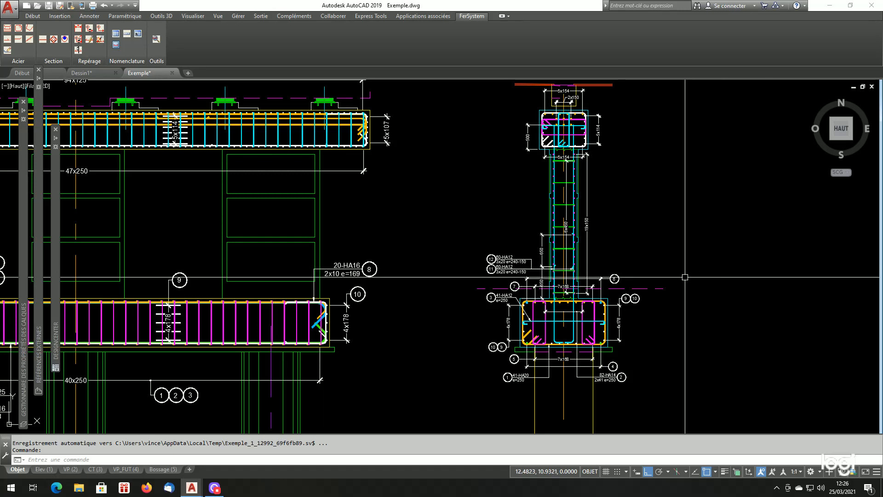
scroll(612, 201, up, 2)
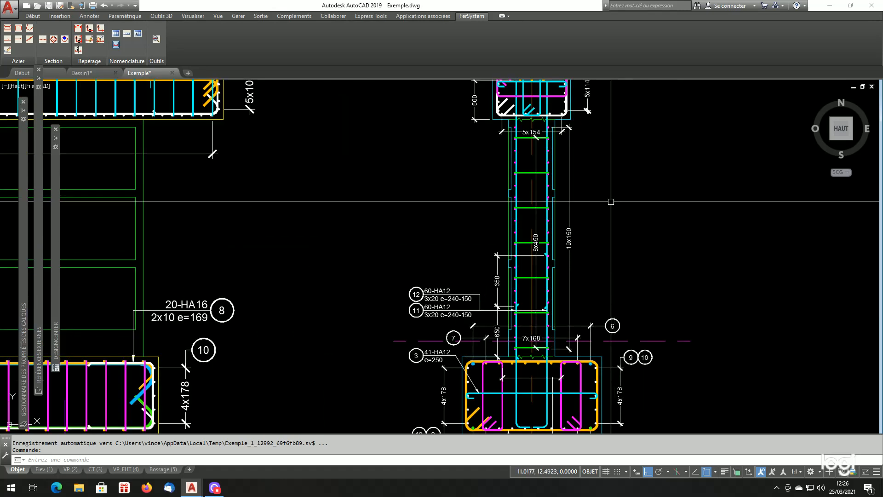
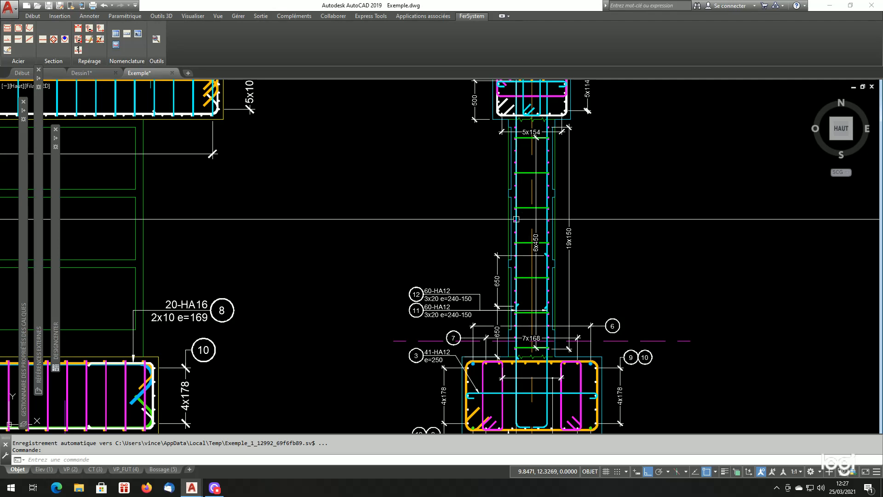
click(90, 30)
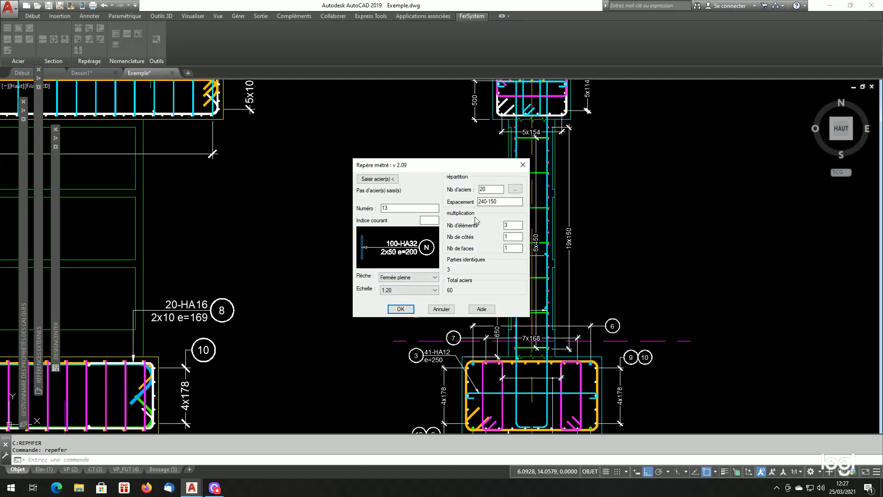
click(377, 179)
scroll(493, 187, up, 4)
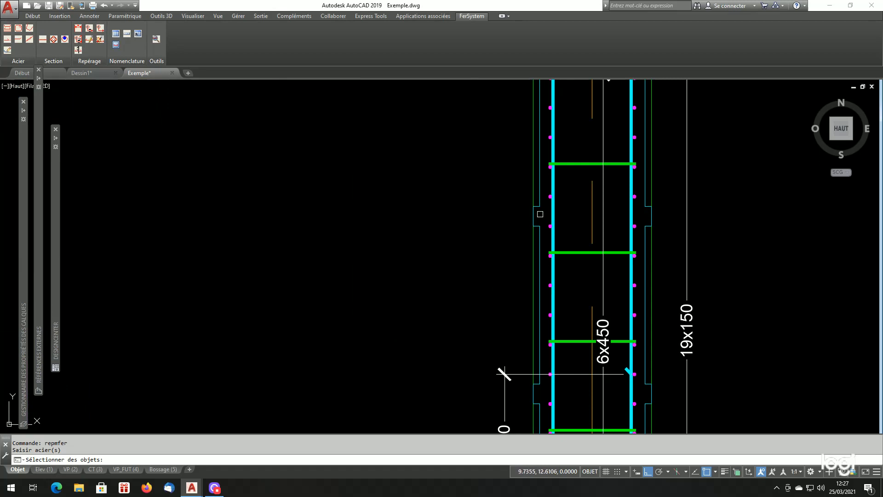
click(551, 210)
scroll(496, 213, down, 4)
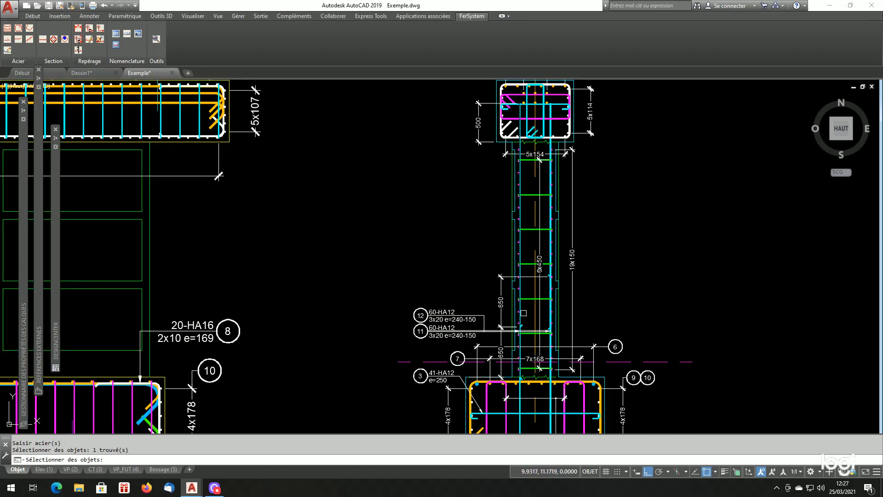
scroll(477, 236, up, 2)
key(Return)
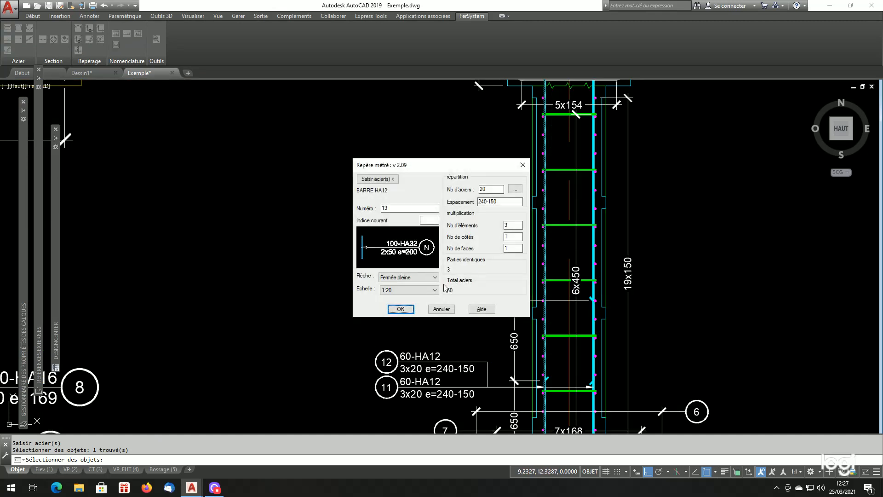
click(400, 309)
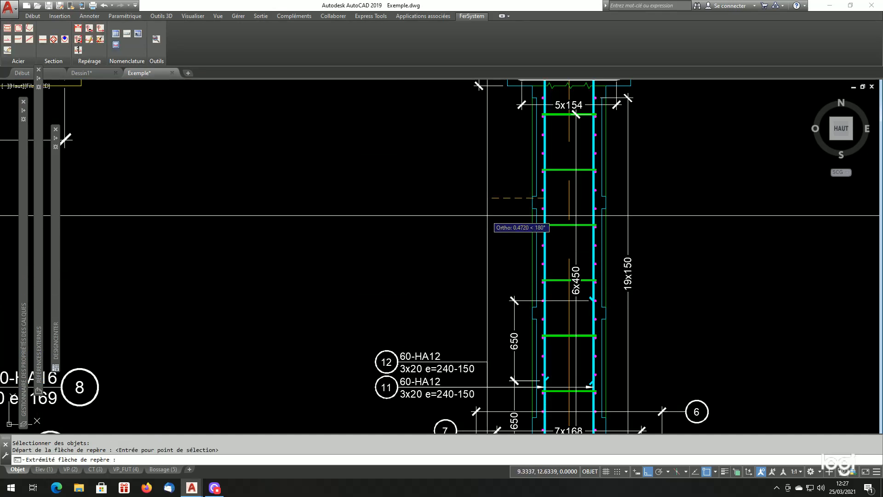
click(487, 215)
click(438, 215)
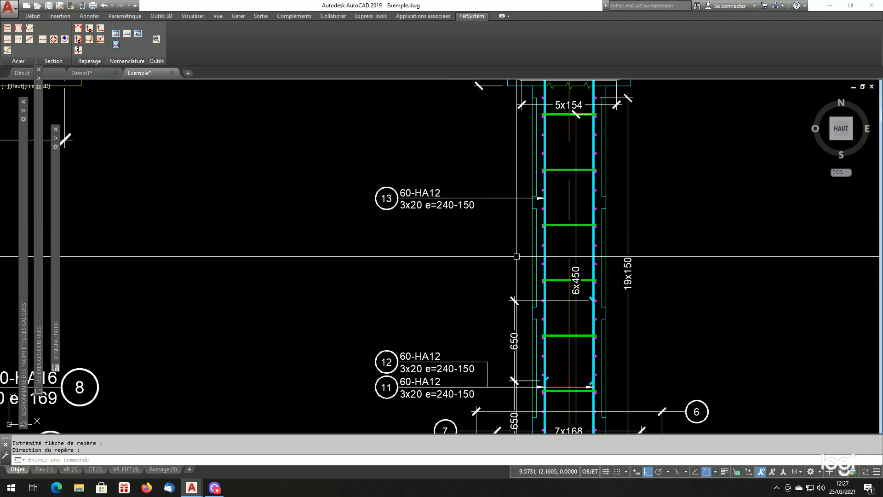
Attach unmeasured mark 13 to the left end of the second 7x240 dimension from the top of the left column in elevation
scroll(516, 256, down, 8)
scroll(252, 260, up, 2)
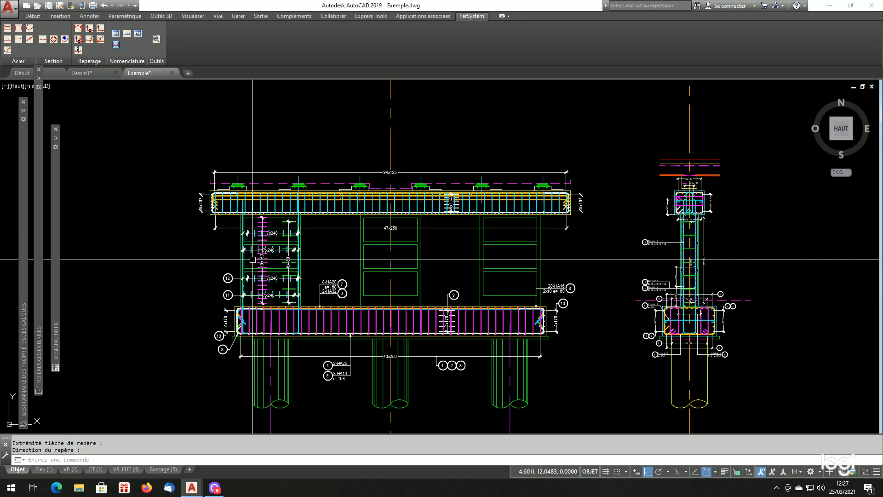
scroll(230, 255, up, 6)
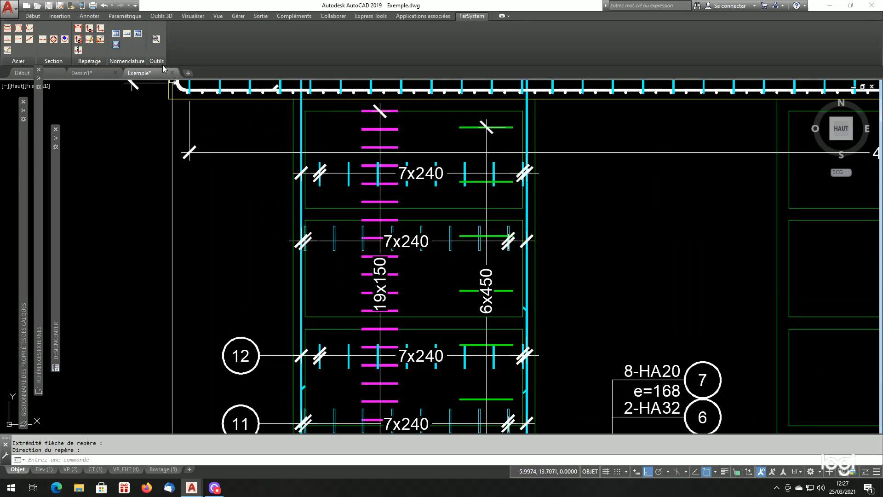
click(101, 29)
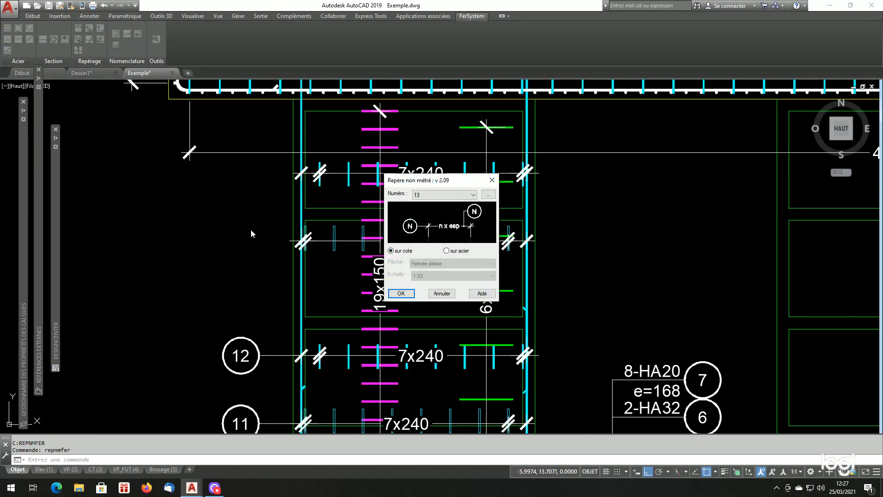
key(Return)
click(287, 239)
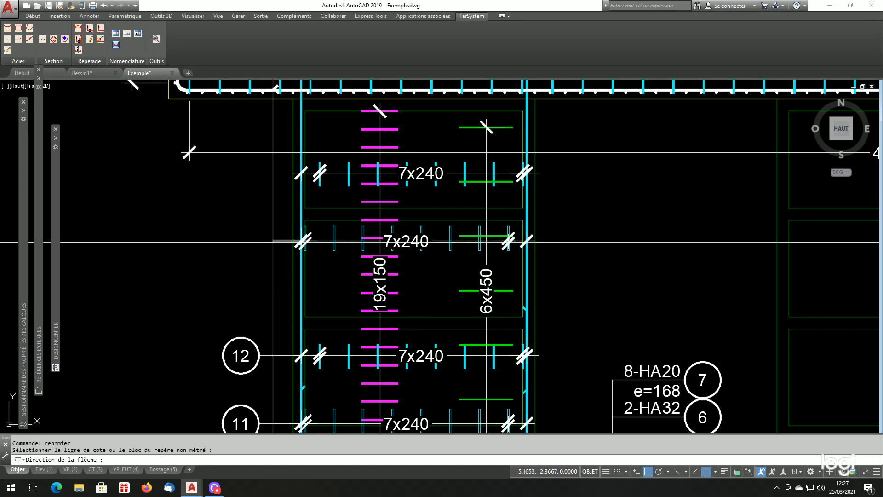
click(258, 255)
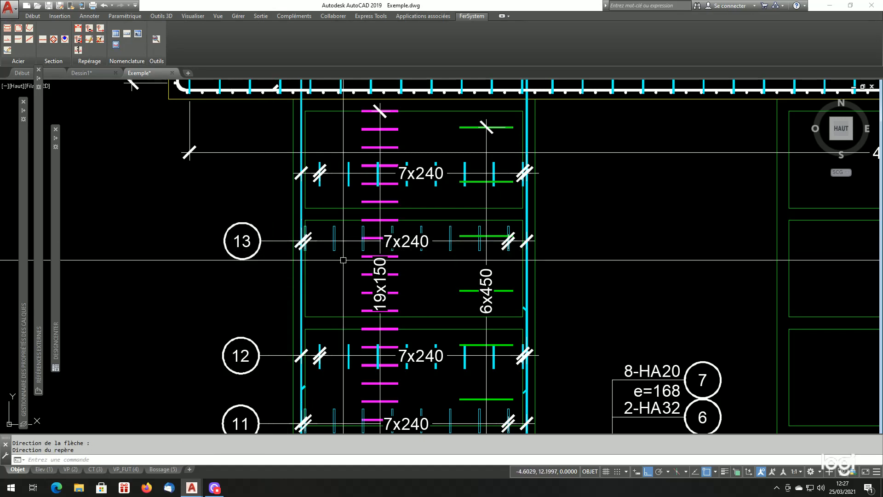
Add unmeasured mark 13 directly left of mark 11 under the column section, using mark 11's block as the target
scroll(321, 258, down, 5)
scroll(380, 259, down, 2)
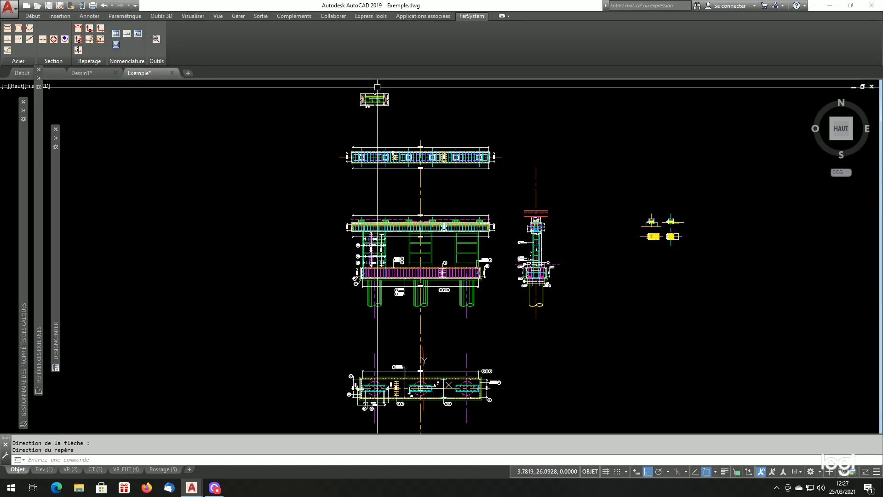
scroll(372, 98, up, 10)
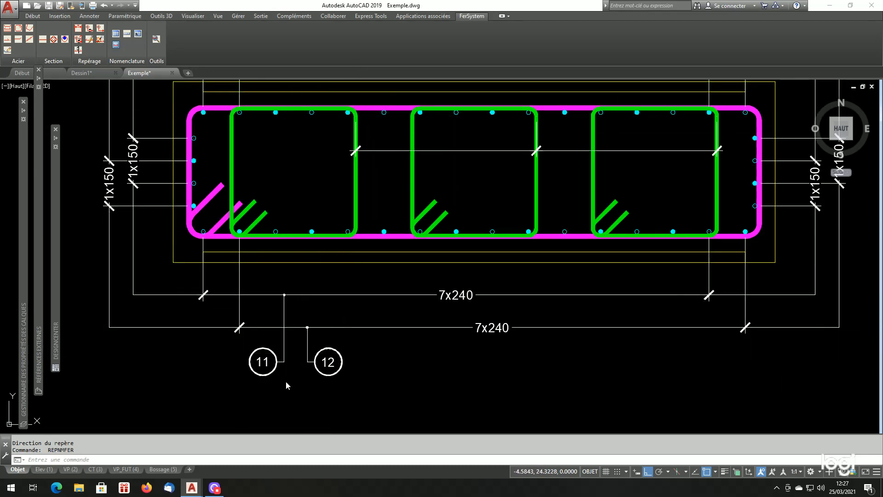
key(Return)
key(Return)
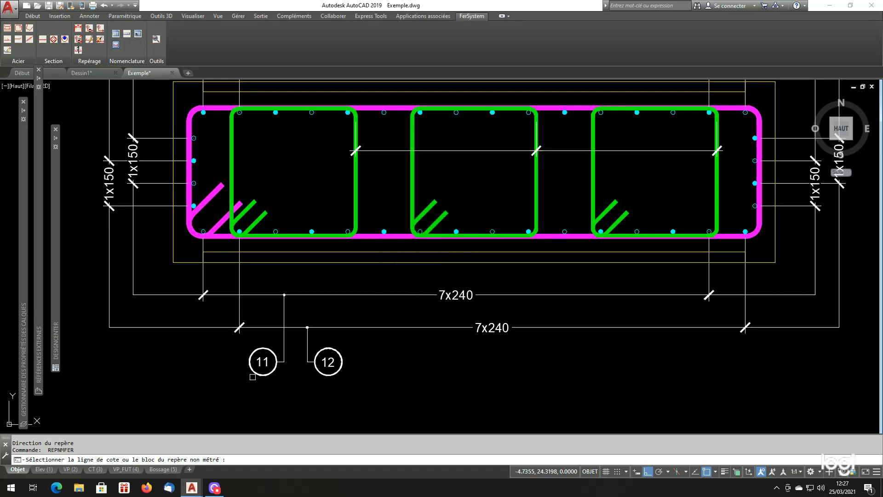
click(252, 375)
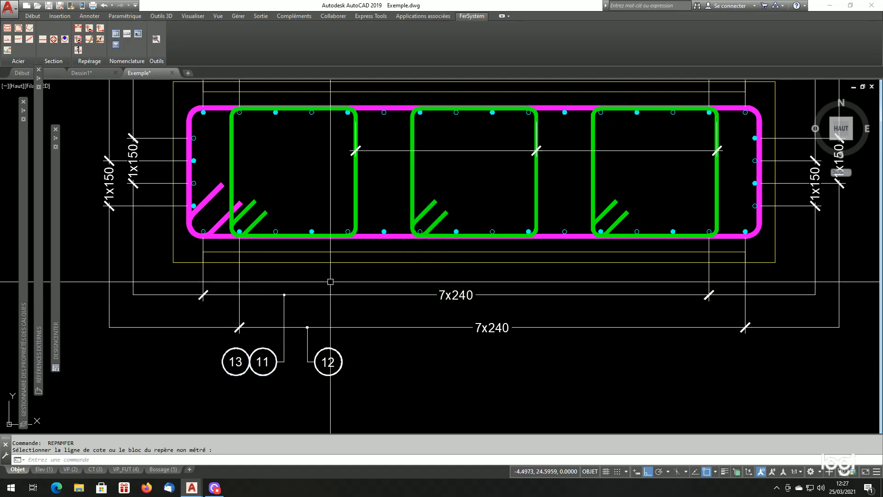
Copy mark 13's leader arrow in place in the cross-section, with zero displacement
scroll(354, 244, down, 10)
scroll(424, 233, down, 3)
scroll(474, 347, up, 15)
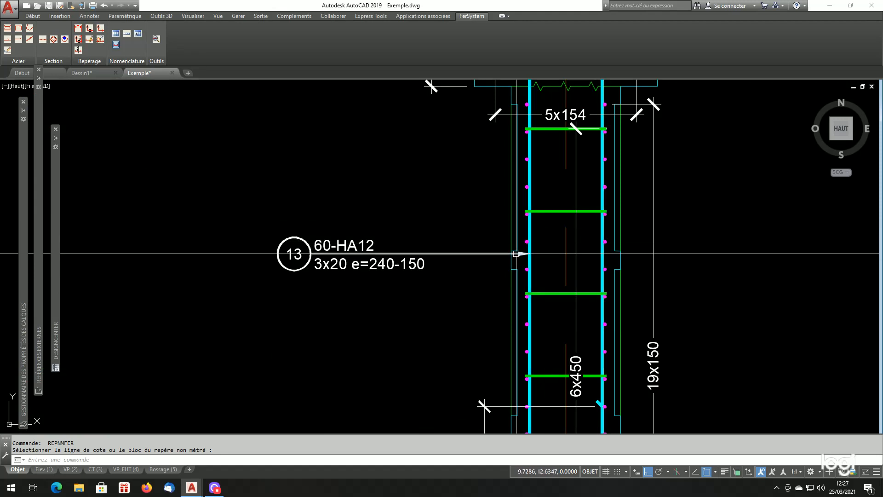
text(cp)
key(Return)
click(457, 254)
key(Return)
key(Return)
key(Return)
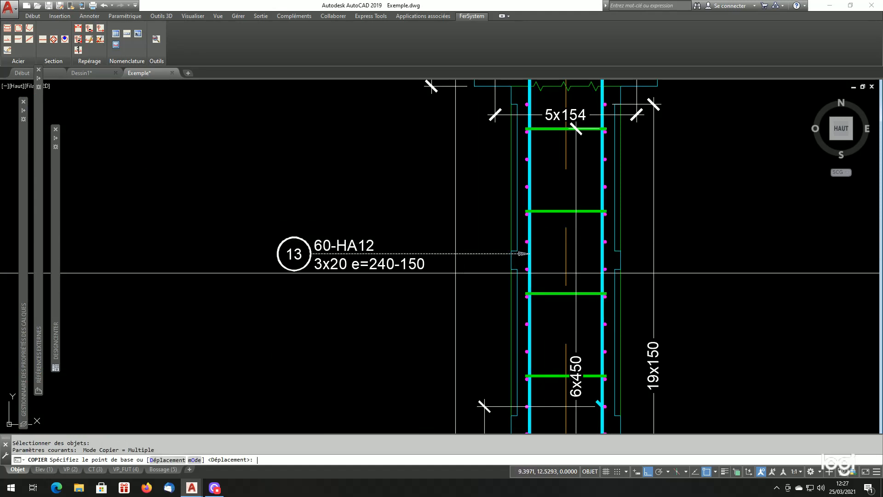
Stretch the tip of mark 13's copied leader arrow perpendicular to the column's right vertical bar in cross-section
click(481, 254)
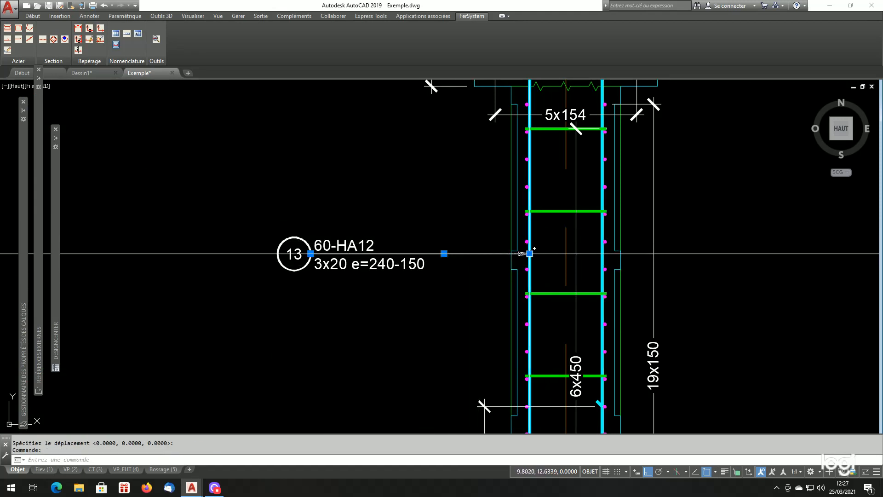
click(529, 253)
shift+right_click(557, 259)
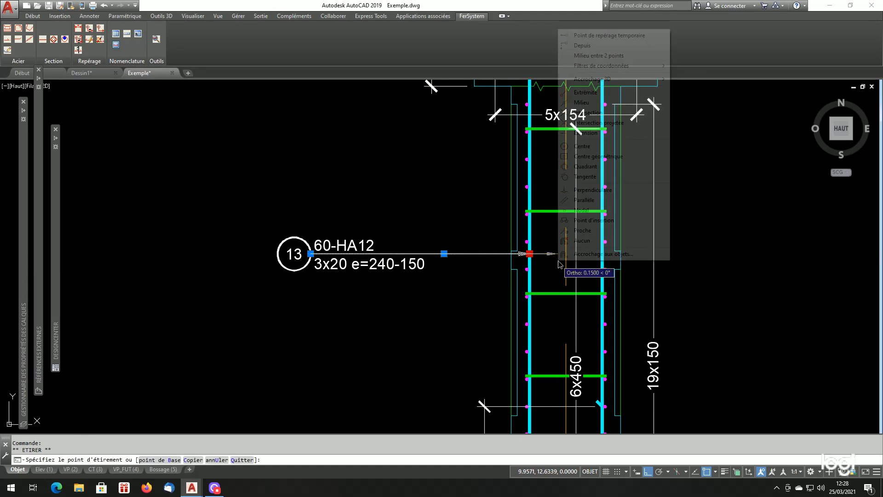
click(593, 190)
key(Escape)
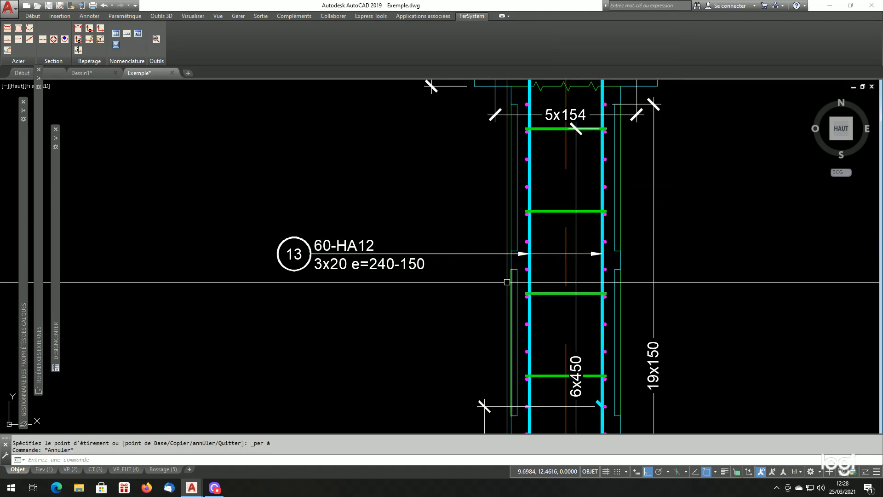
Add measured mark 14 for the column's right vertical bar in cross-section, starting its leader on mark 13's line and placing it directly above mark 13
click(90, 29)
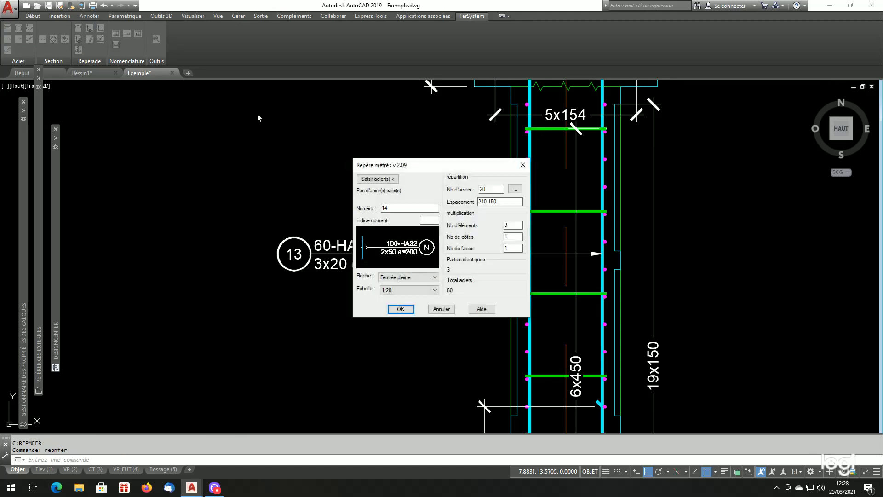
click(378, 182)
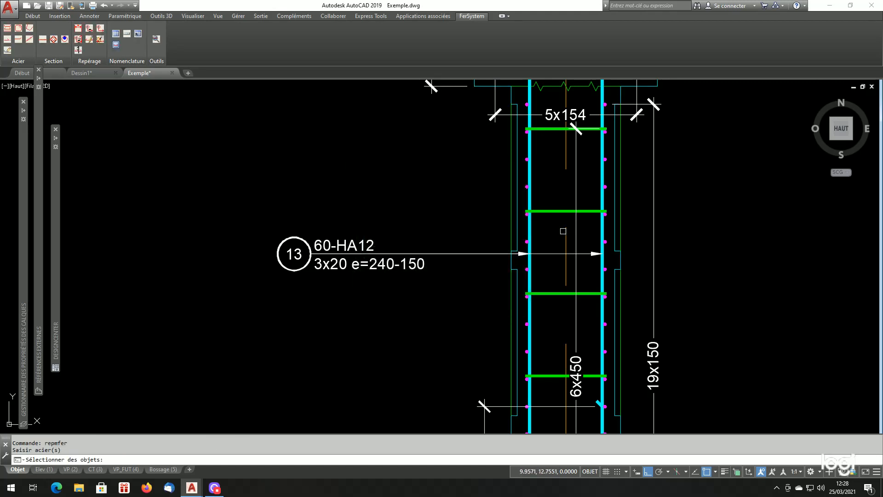
scroll(544, 236, down, 4)
scroll(582, 229, up, 4)
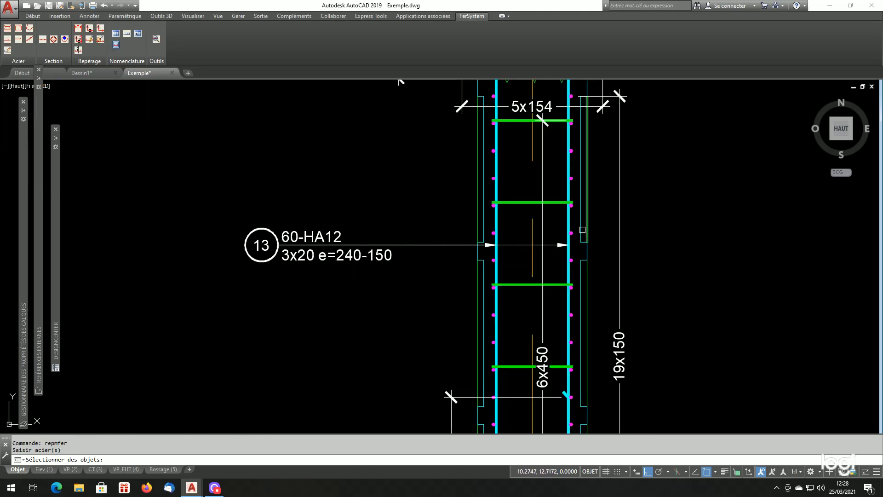
scroll(603, 238, down, 4)
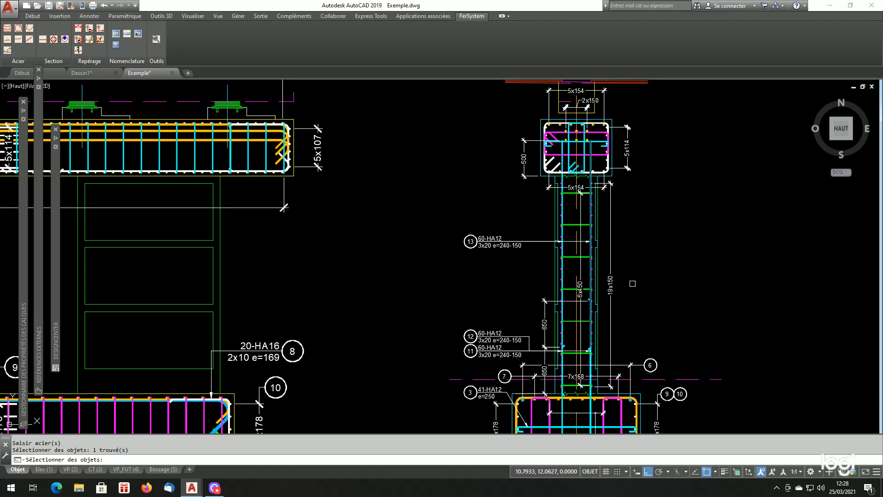
scroll(632, 283, up, 2)
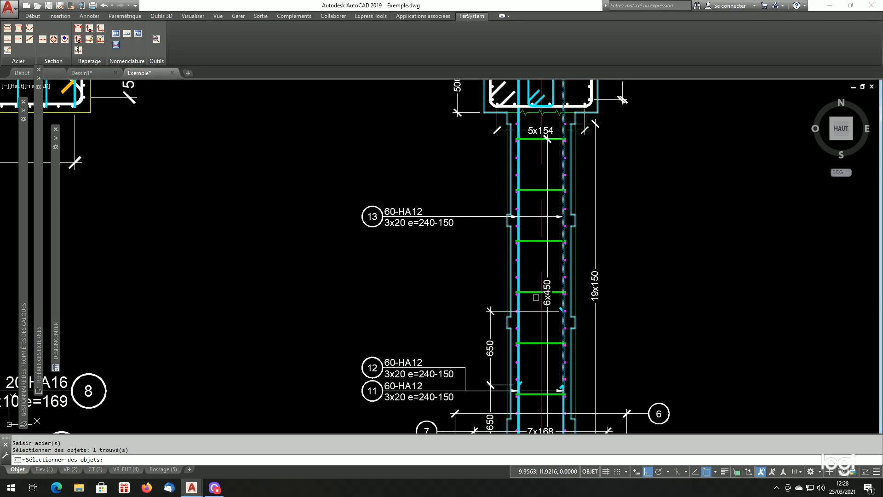
scroll(427, 163, up, 2)
key(Return)
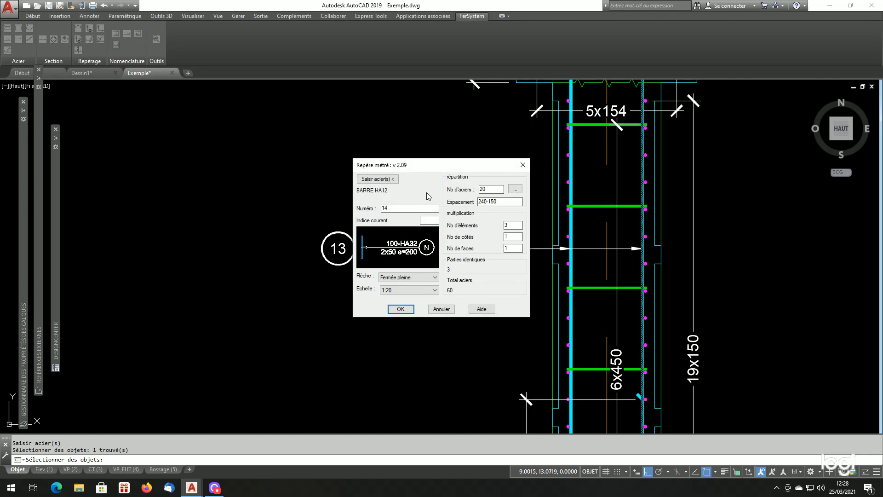
click(401, 308)
click(485, 248)
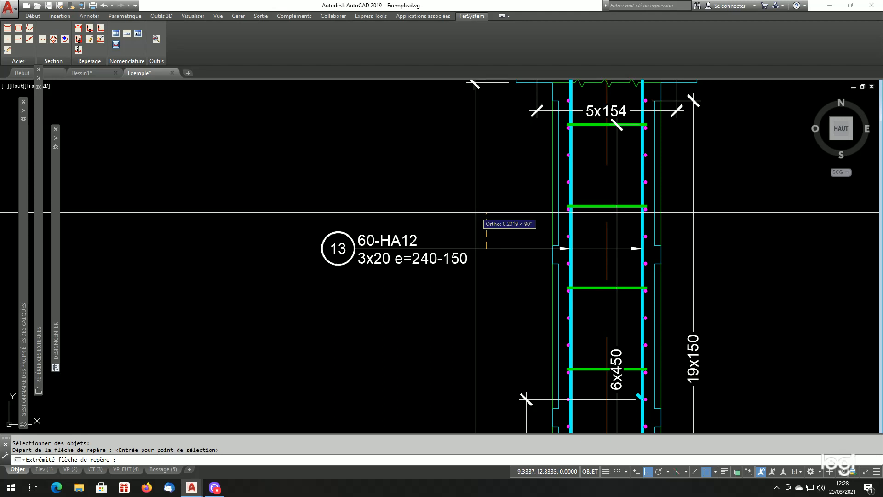
click(479, 213)
click(450, 232)
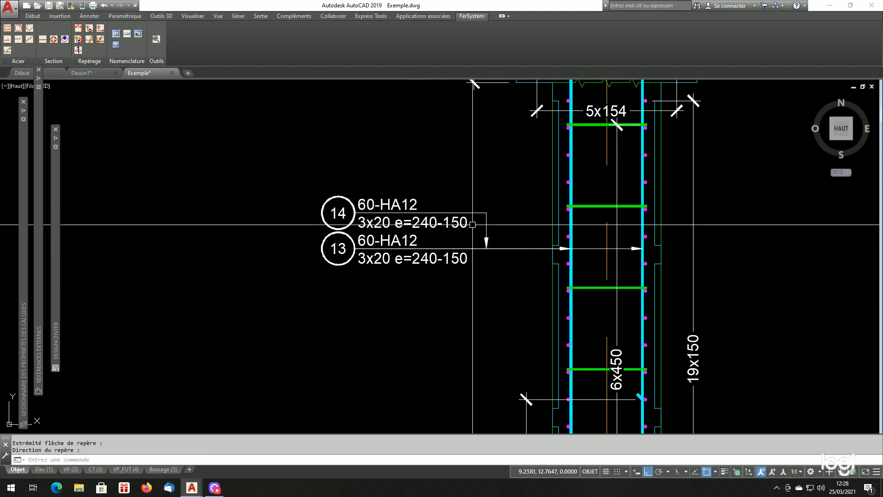
Set the arrowhead of mark 14's leader to Aucune in the cross-section
scroll(483, 232, up, 2)
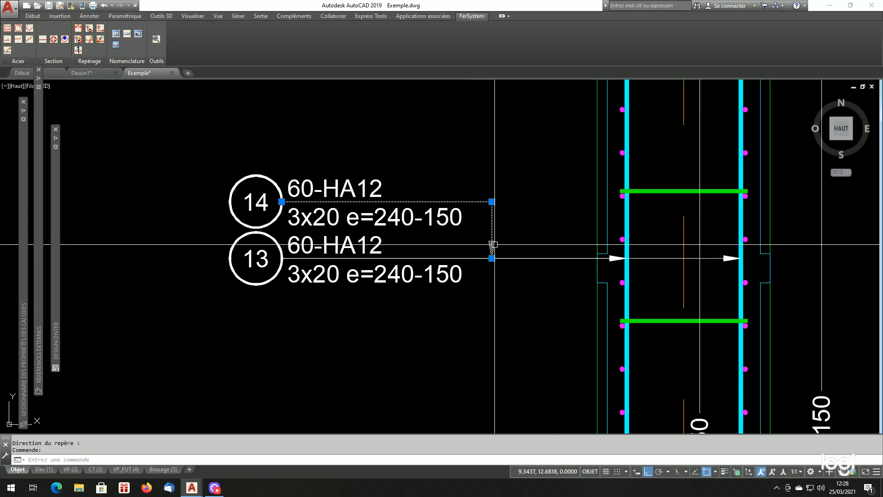
right_click(492, 245)
click(523, 228)
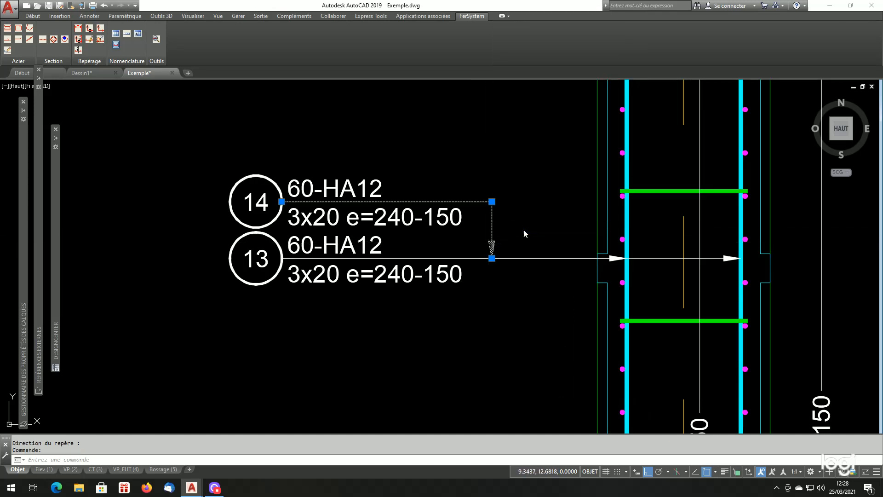
click(729, 257)
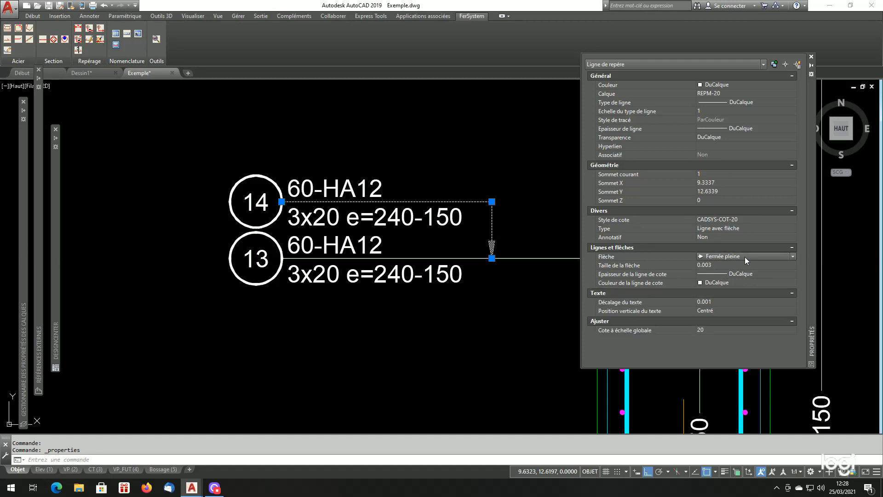
click(744, 257)
scroll(741, 289, down, 2)
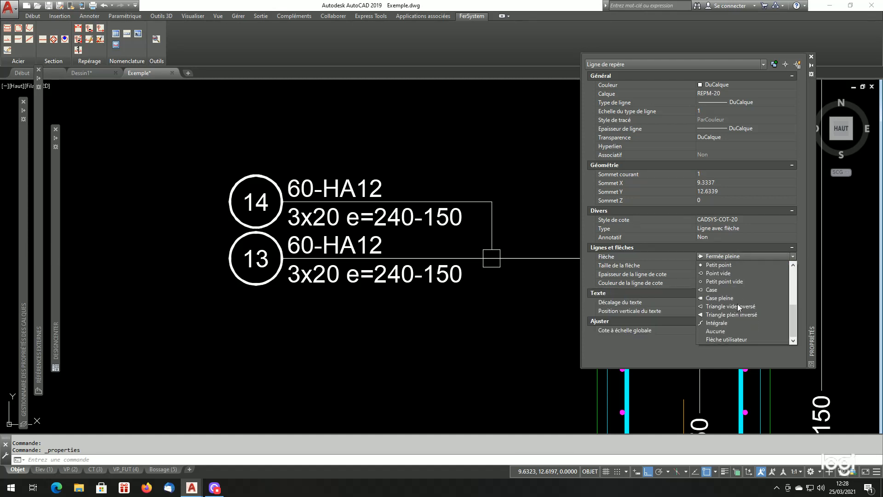
click(728, 331)
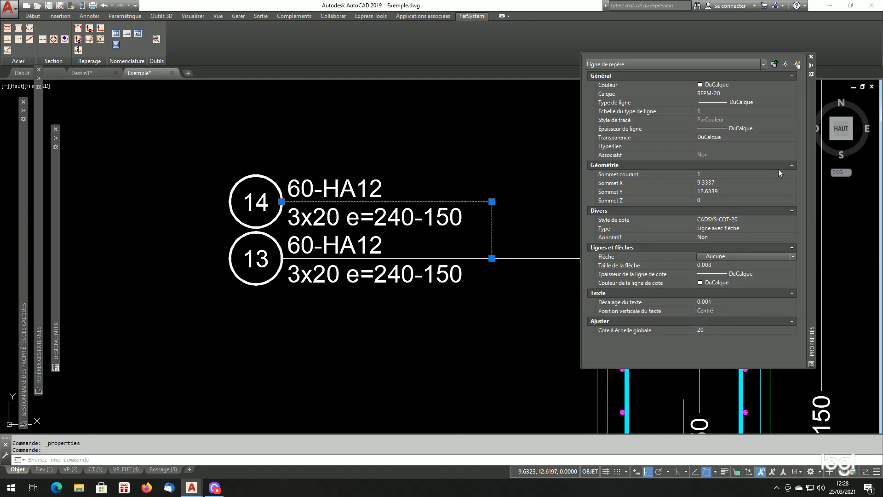
click(810, 57)
key(Escape)
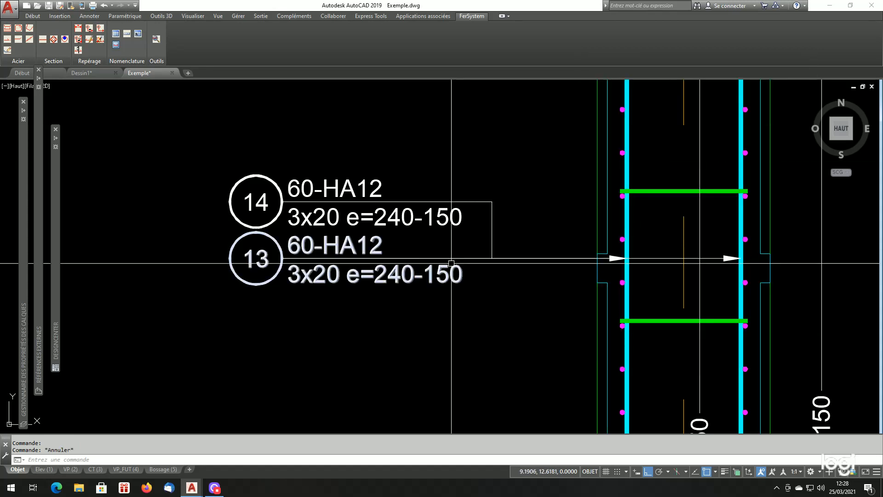
Examine the other arrowhead styles available for mark 14's leader, such as Petit point and Angle 30, without choosing one
right_click(491, 214)
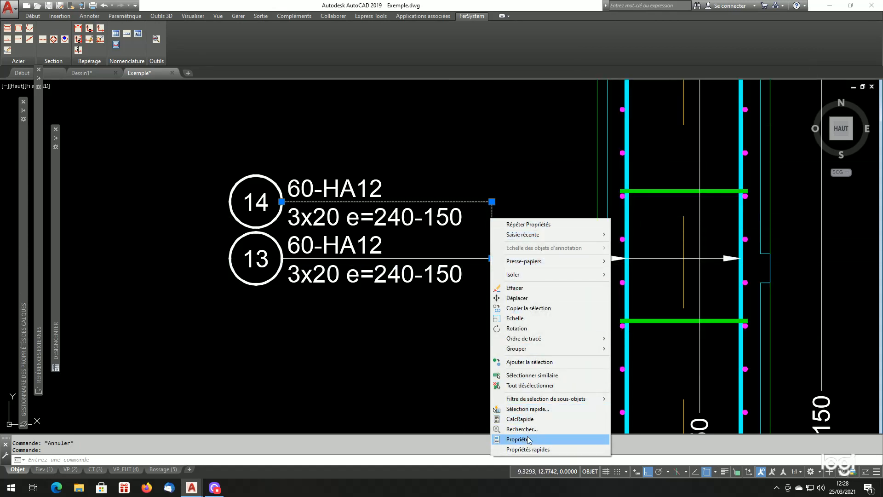
click(518, 439)
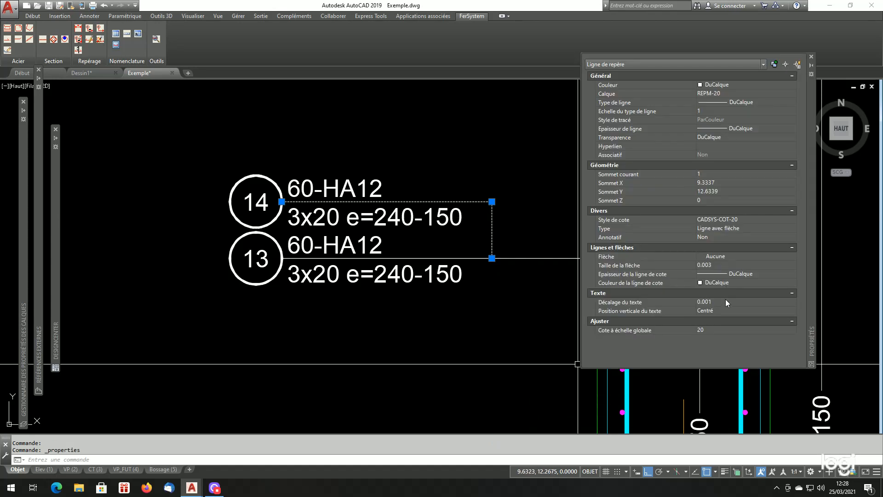
click(730, 258)
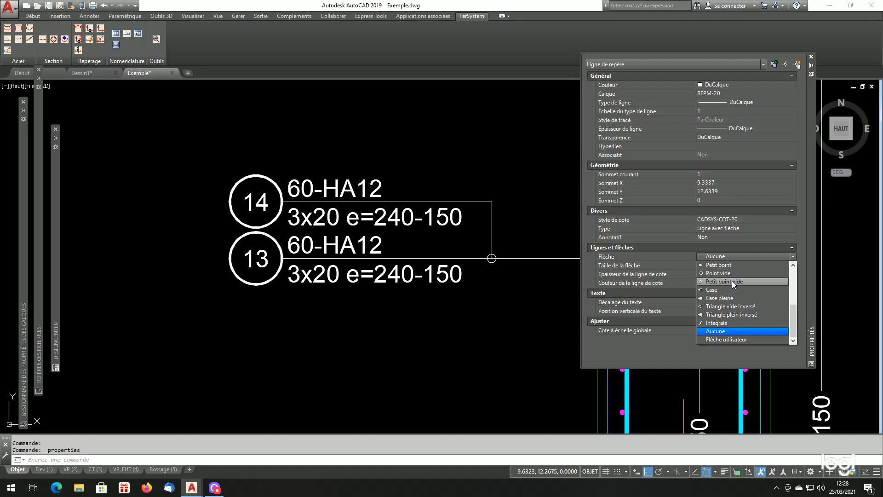
scroll(732, 281, up, 1)
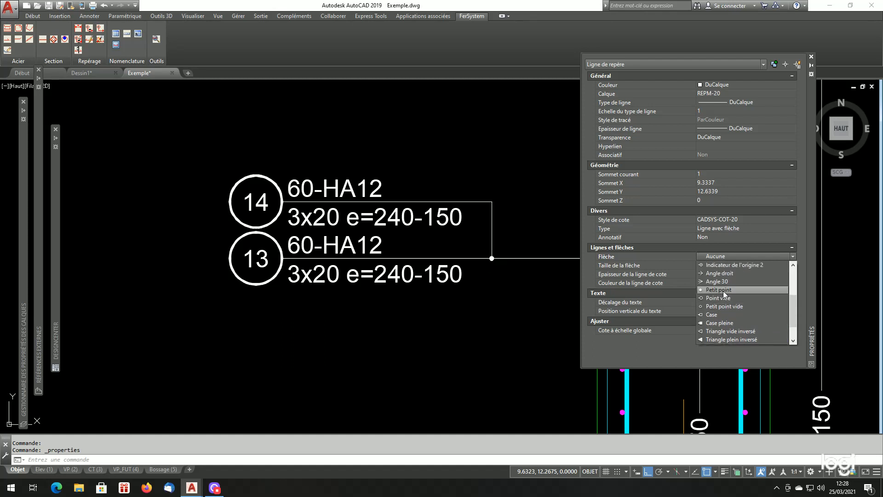
scroll(723, 291, up, 3)
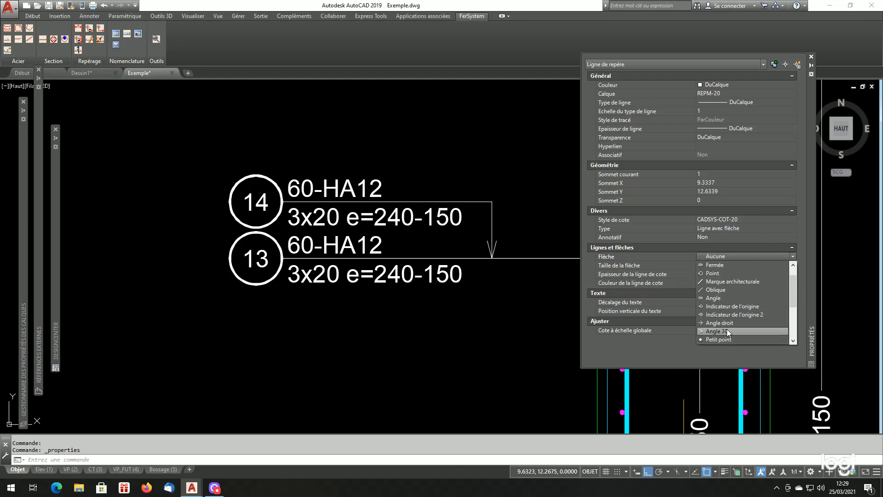
key(Escape)
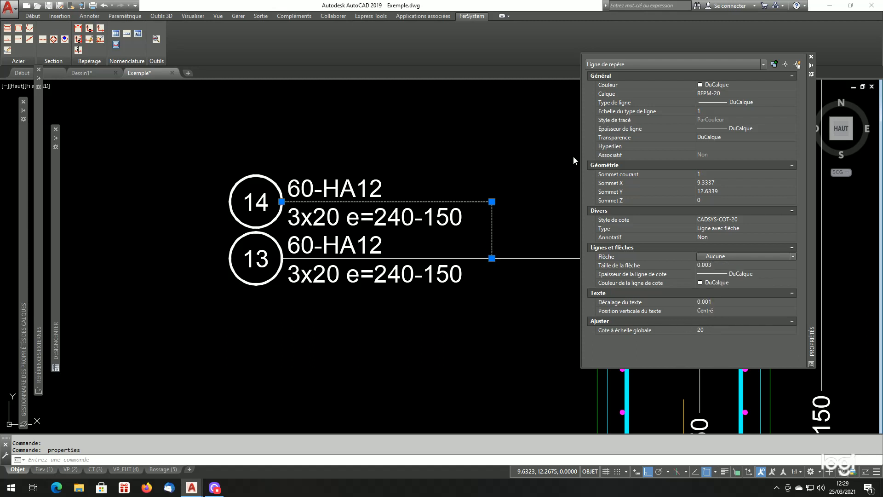
click(811, 56)
key(Escape)
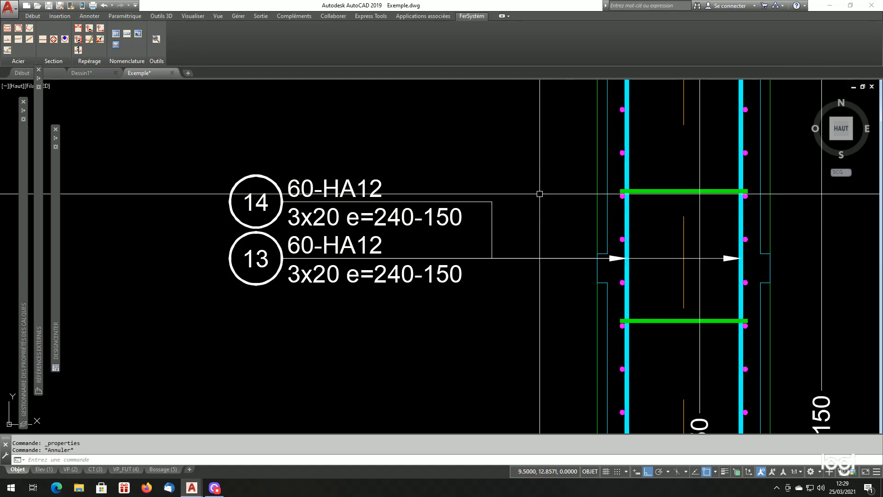
Attach unmeasured mark 14 to the left end of the topmost 7x240 dimension of the left column in elevation
scroll(514, 266, down, 3)
scroll(514, 266, down, 5)
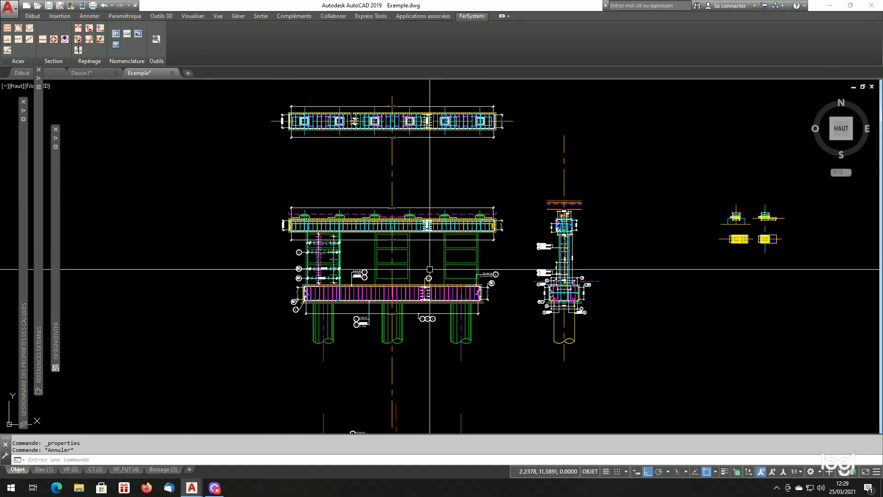
scroll(306, 213, up, 5)
scroll(310, 193, up, 2)
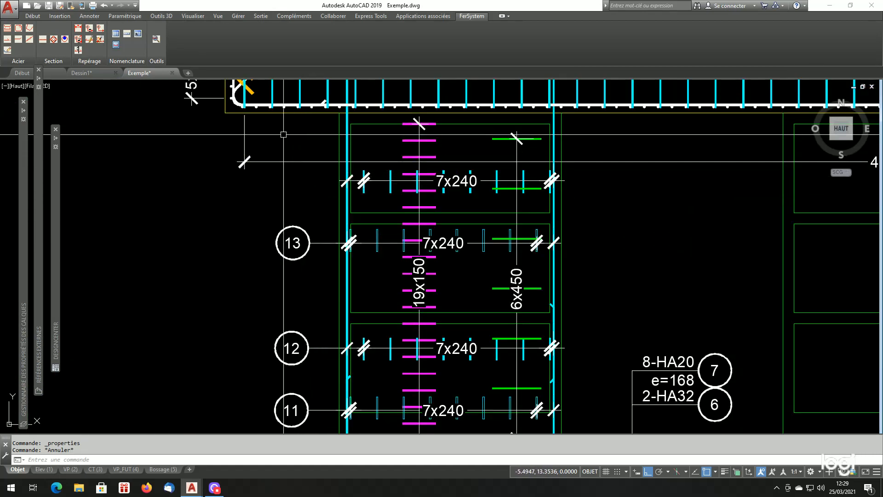
click(101, 29)
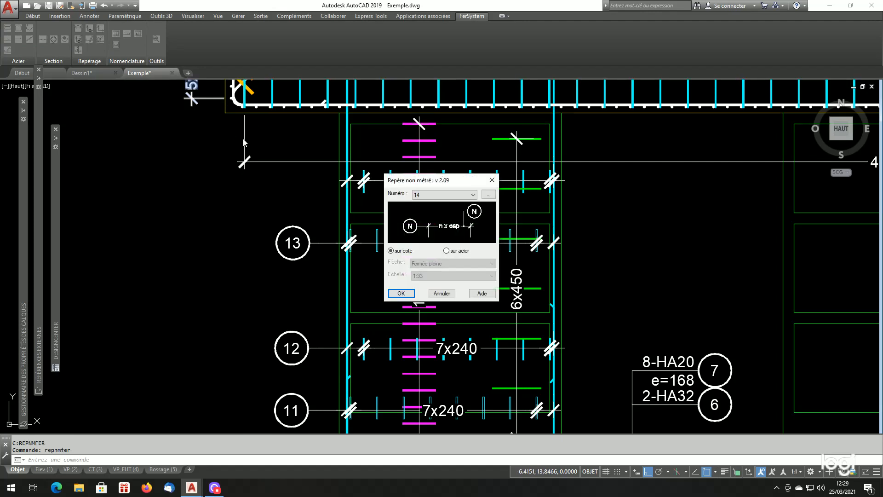
key(Return)
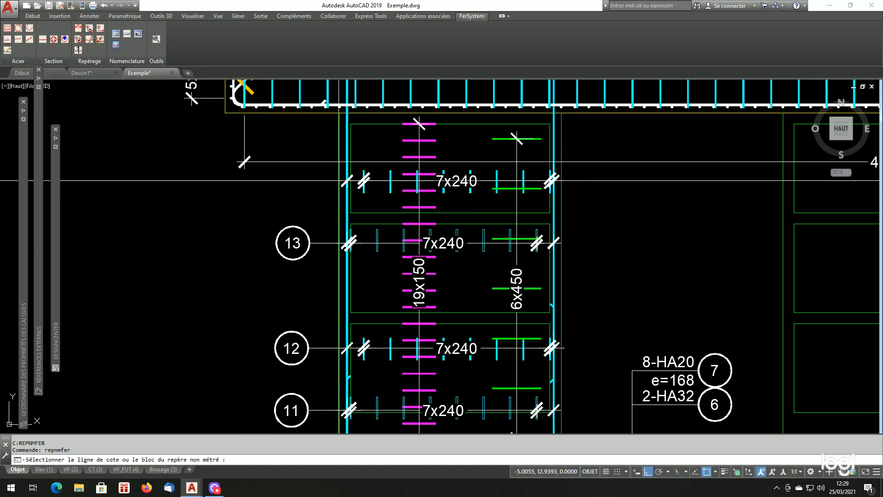
click(336, 180)
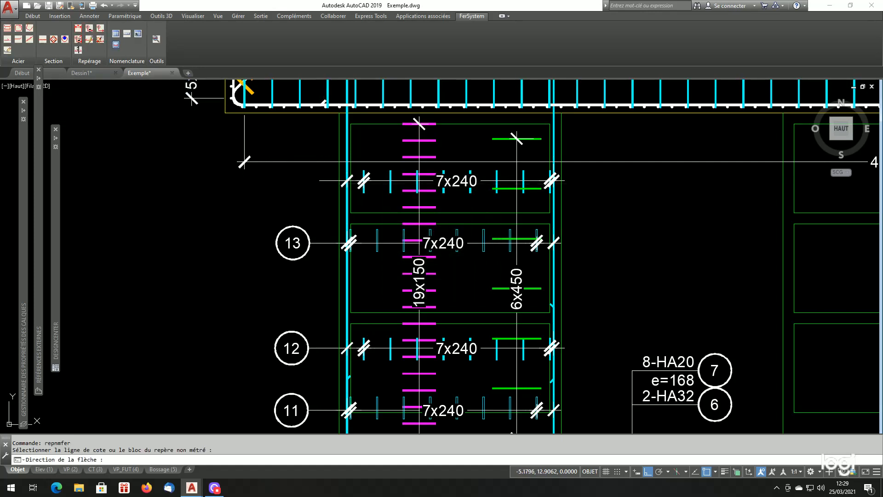
click(311, 181)
click(285, 207)
Add unmeasured mark 14 directly beside mark 12 under the column section, using mark 12's block as the target
scroll(303, 213, down, 5)
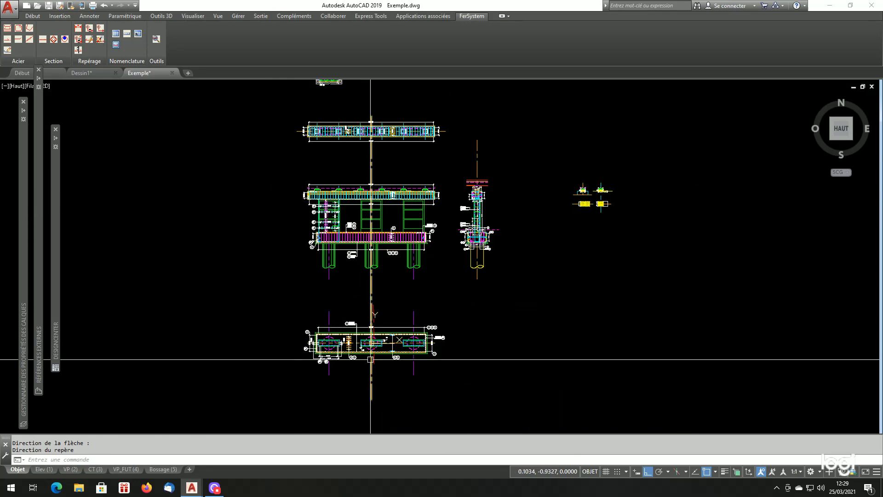
scroll(370, 359, up, 2)
scroll(351, 331, down, 5)
scroll(331, 250, up, 8)
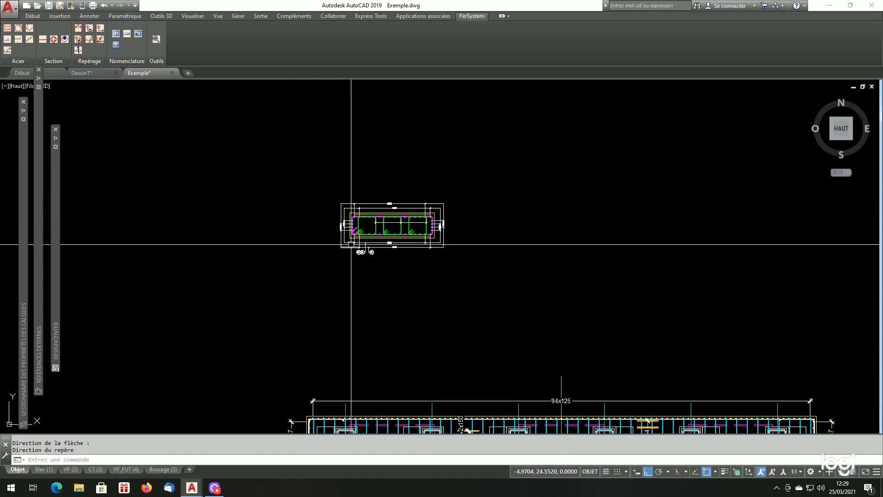
scroll(367, 249, up, 5)
key(Return)
key(Return)
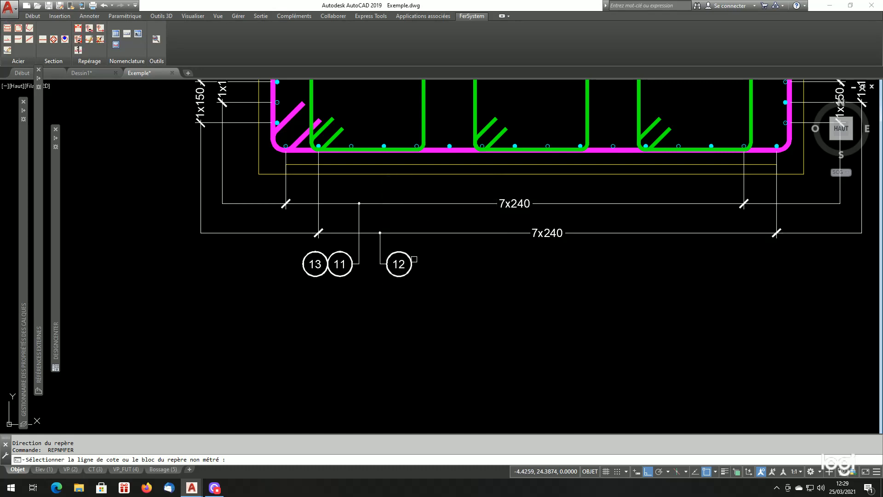
click(414, 259)
scroll(416, 253, down, 6)
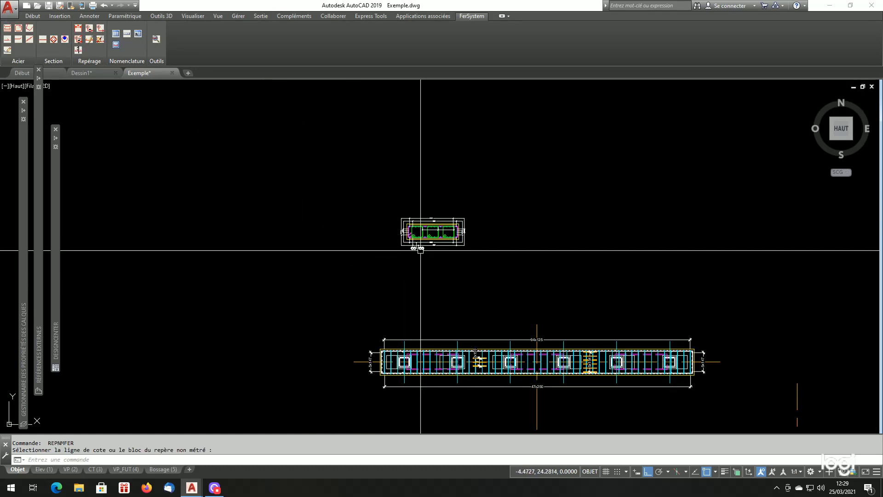
scroll(464, 290, up, 8)
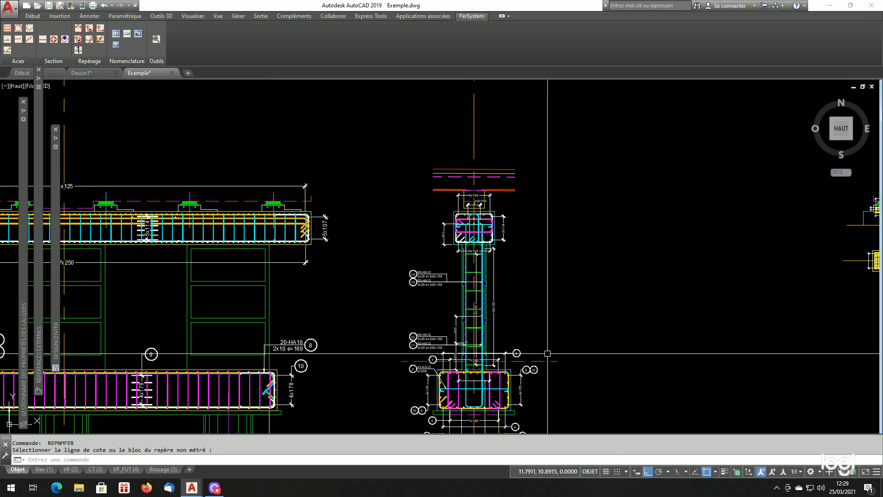
scroll(547, 357, down, 3)
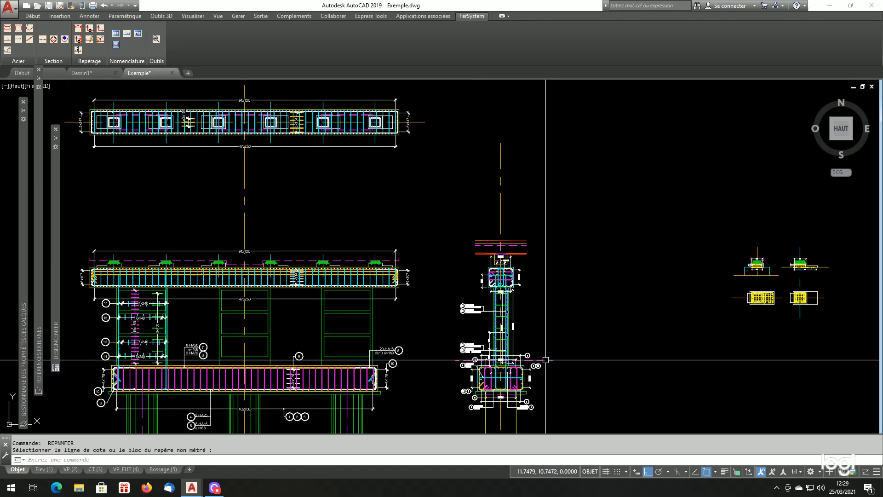
scroll(545, 368, up, 5)
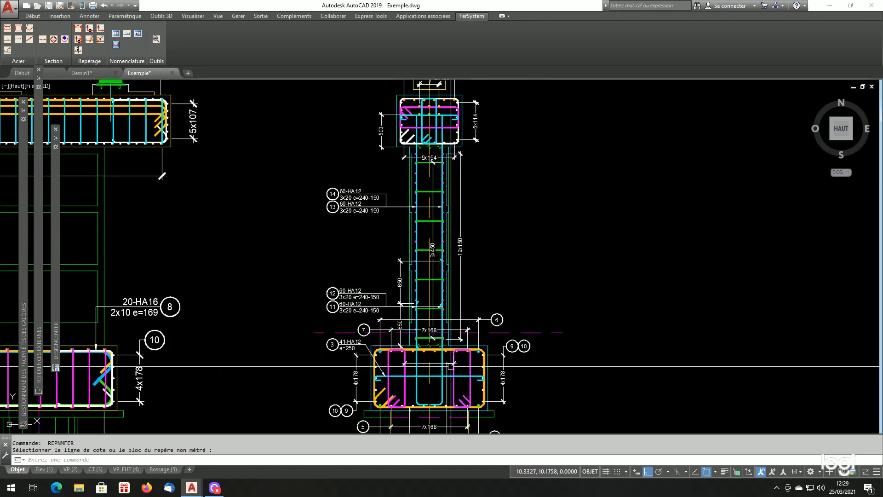
scroll(498, 322, up, 2)
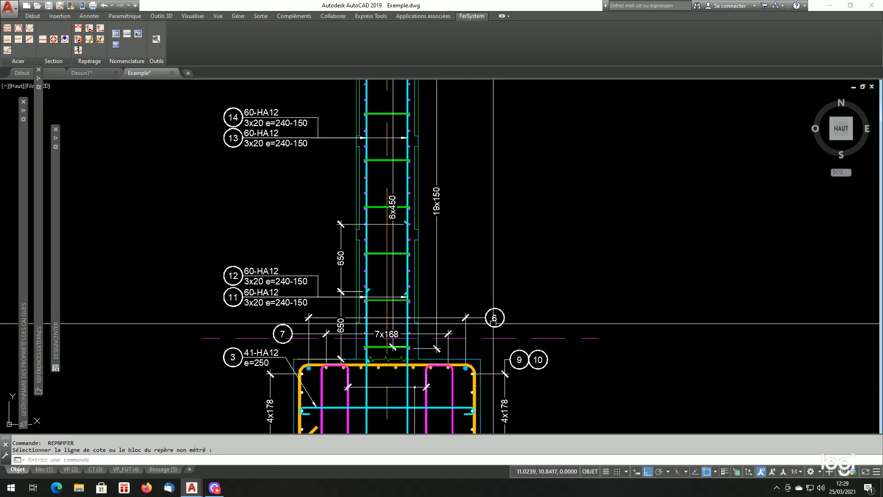
scroll(520, 326, down, 5)
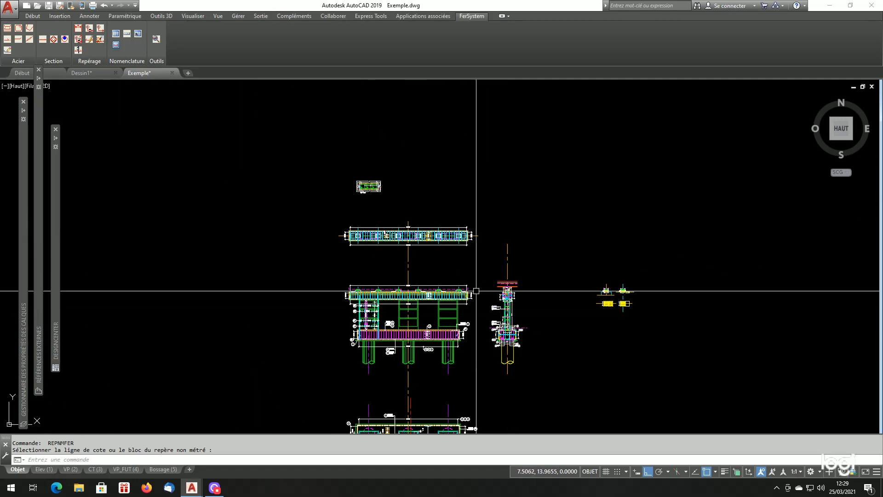
Set up measured mark 15 at scale 1:10, taking its bar distribution from the column's 19x150 dimension in the cross-section
scroll(377, 180, up, 5)
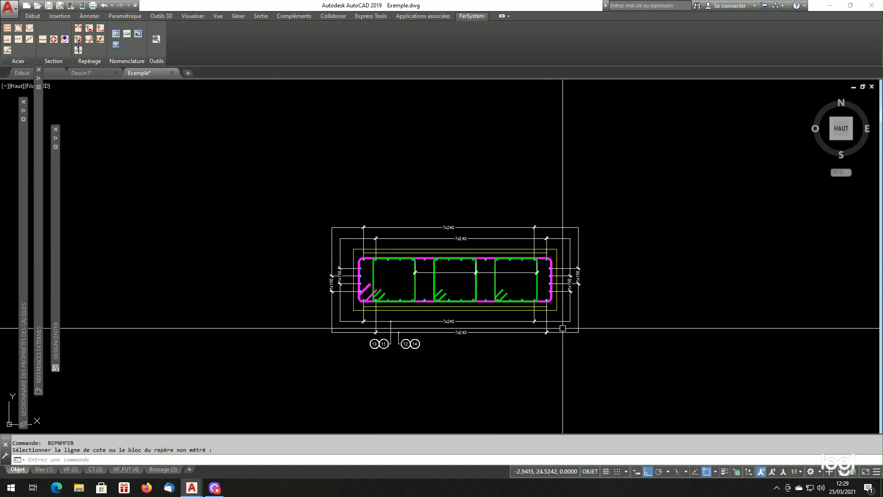
scroll(416, 289, up, 2)
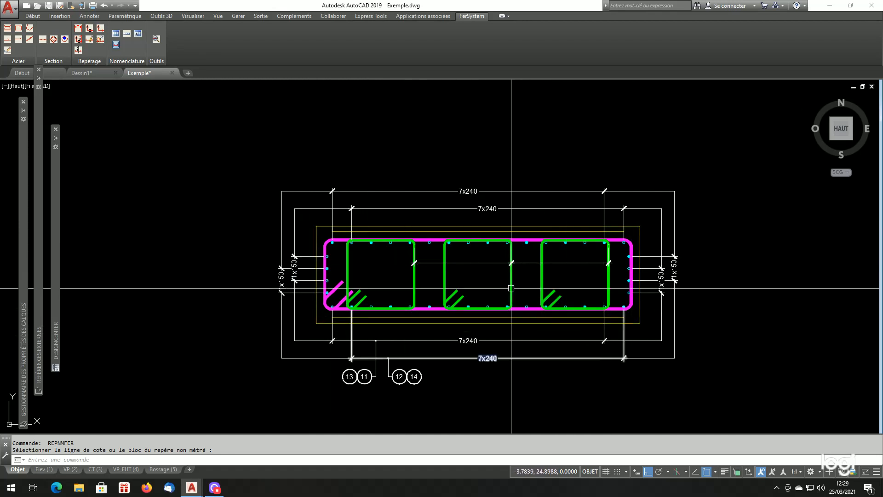
click(90, 29)
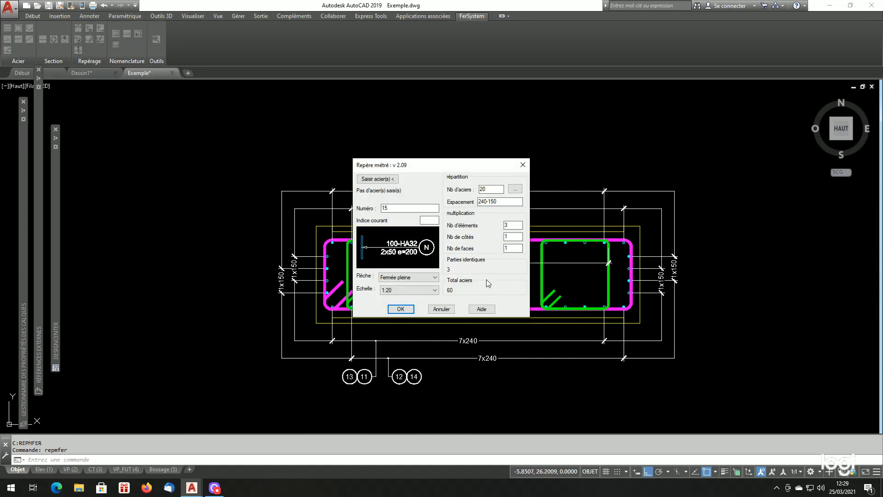
click(411, 288)
click(397, 322)
click(515, 189)
scroll(508, 234, down, 10)
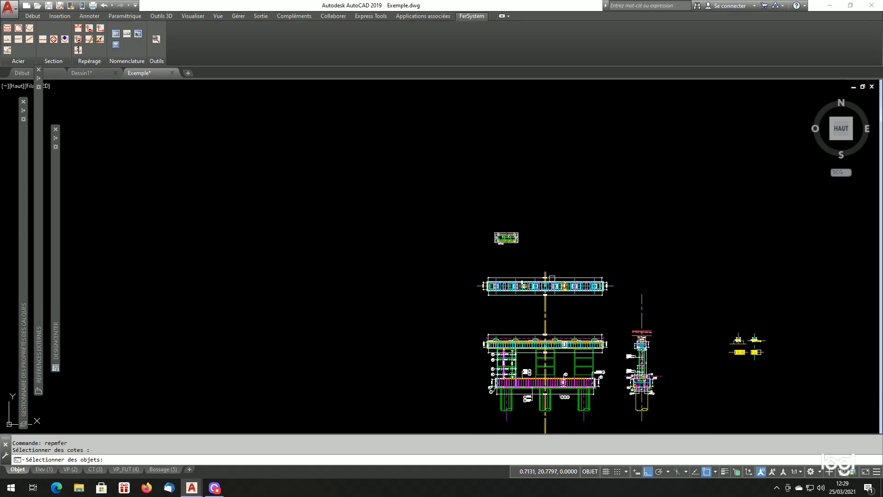
scroll(657, 361, up, 8)
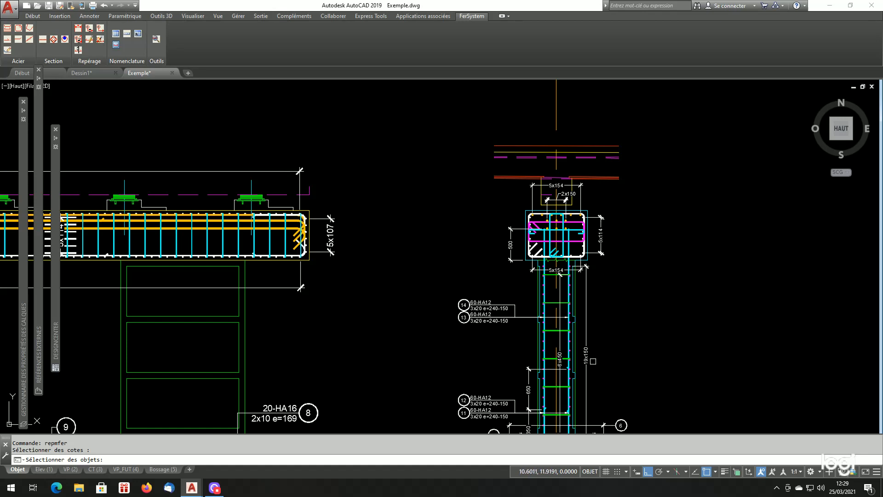
click(584, 358)
scroll(632, 351, down, 8)
scroll(409, 361, up, 8)
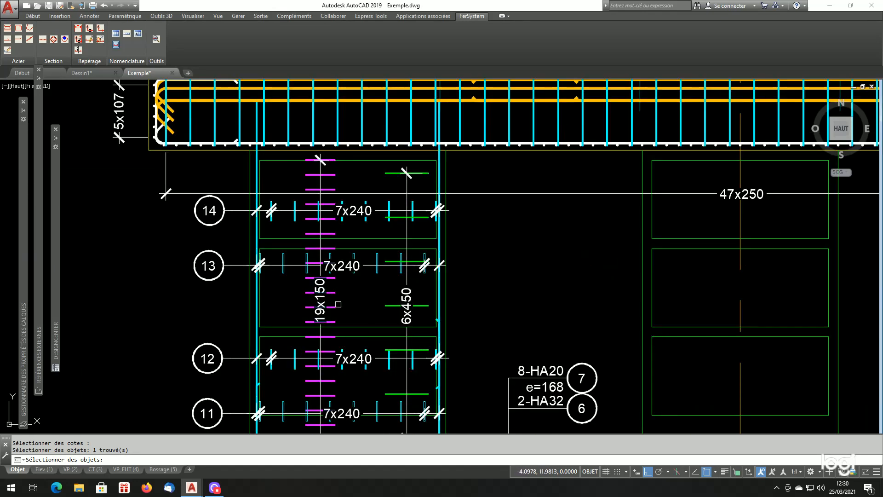
scroll(338, 304, down, 3)
scroll(357, 308, up, 1)
scroll(289, 299, down, 5)
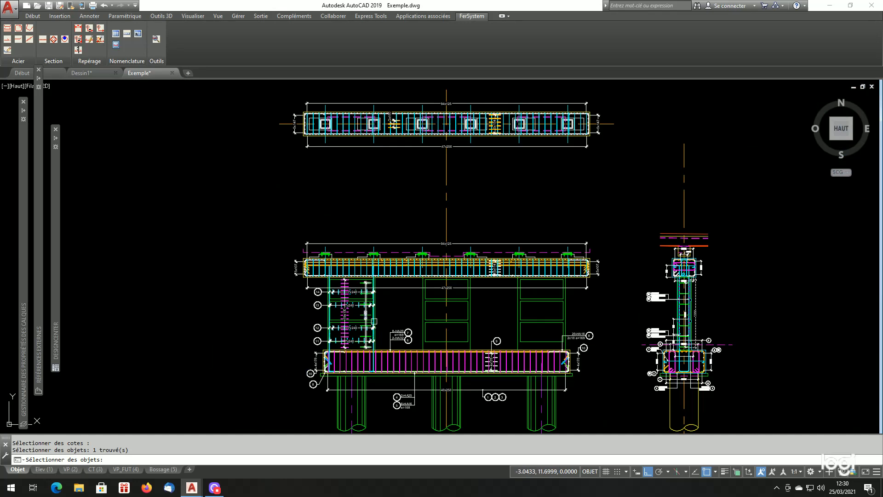
scroll(344, 184, up, 5)
key(Return)
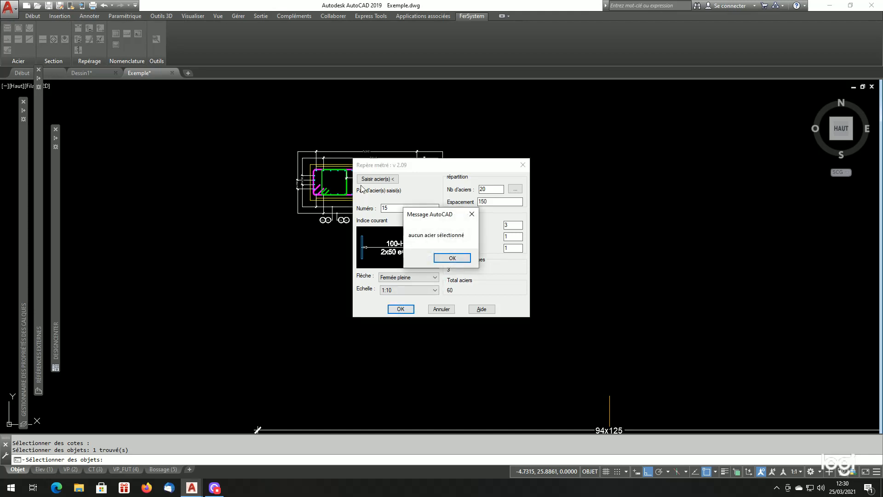
click(452, 259)
Select the magenta outer tie of the column section as mark 15's bar and place the mark with its leader above the section
click(388, 183)
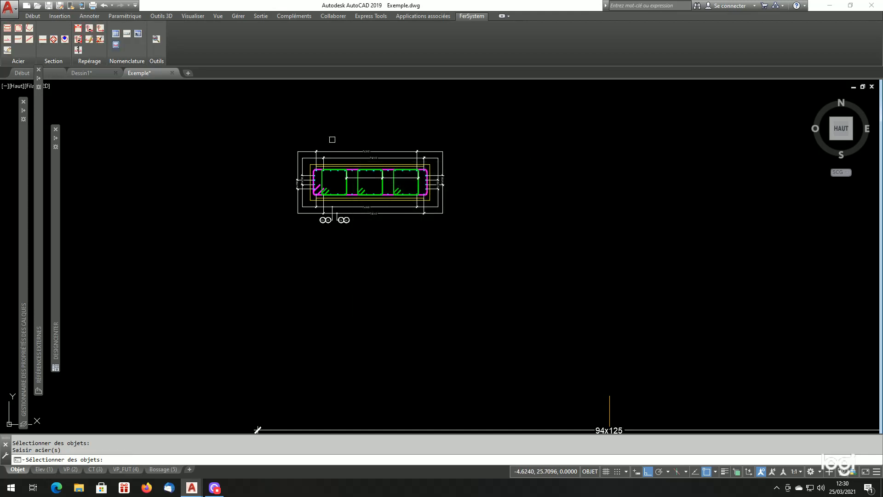
scroll(335, 139, up, 4)
click(371, 214)
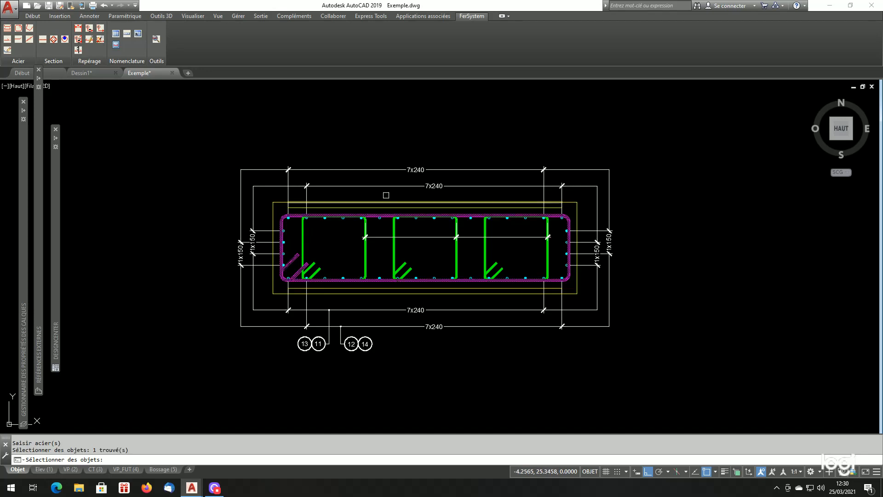
key(Return)
click(401, 309)
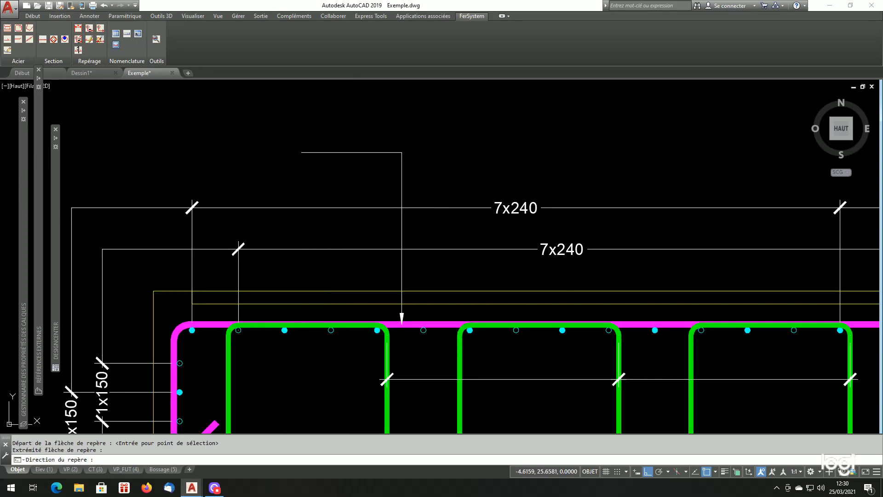
click(300, 152)
scroll(414, 156, down, 4)
scroll(414, 151, up, 2)
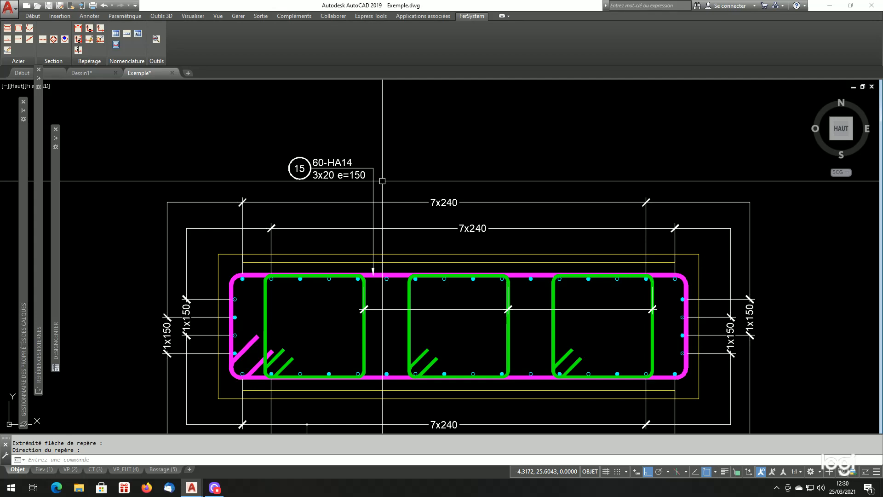
Attach unmeasured mark 15 to the 19x150 dimension line in the cross-section, pointing away from the column to the right
scroll(383, 180, down, 10)
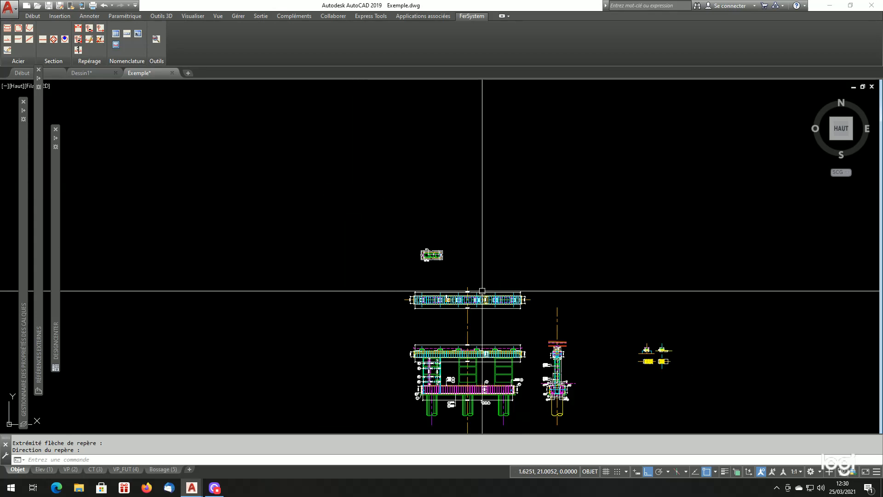
scroll(547, 366, up, 8)
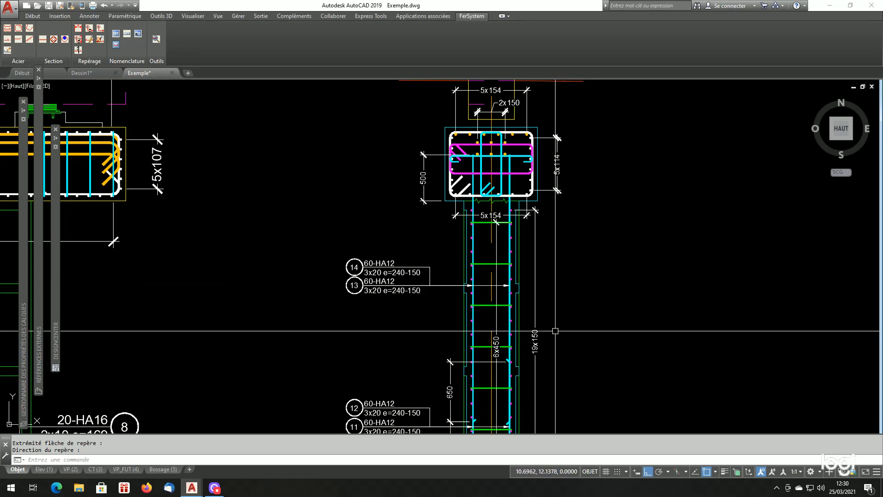
click(101, 30)
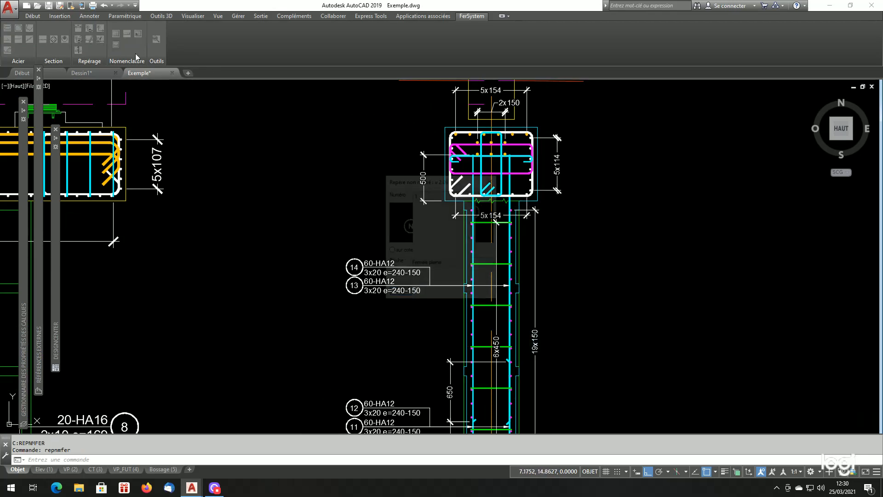
click(535, 271)
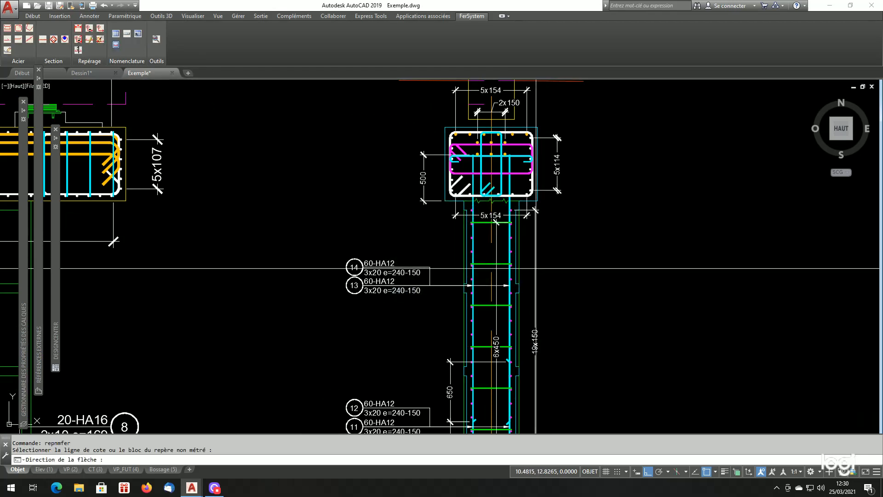
click(553, 271)
click(579, 286)
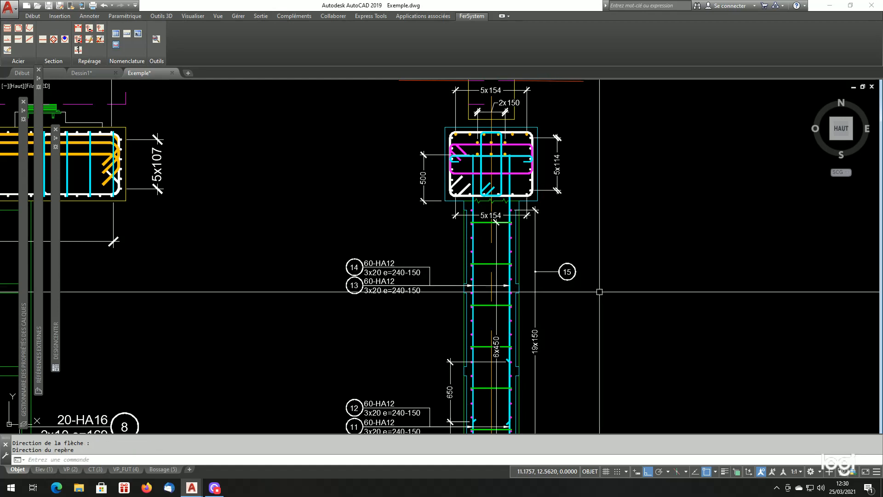
Attach unmeasured mark 15 to the left column's 19x150 dimension line in elevation, with the mark left of the column
scroll(607, 230, down, 3)
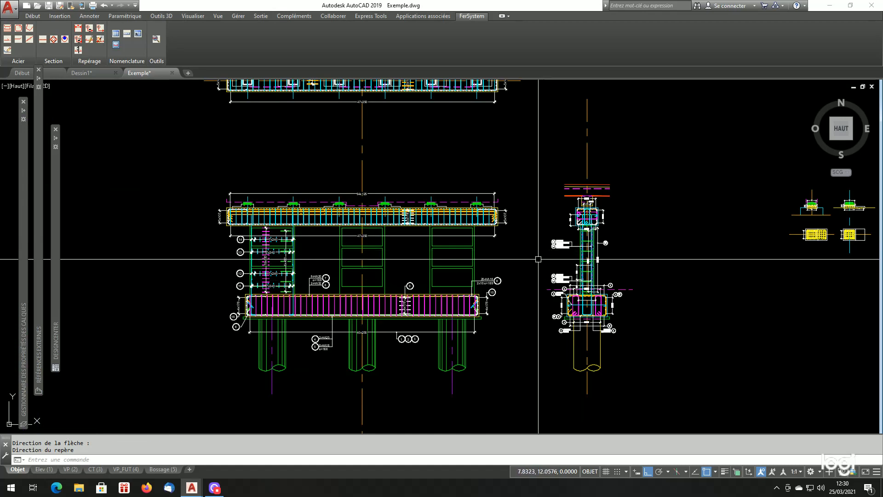
scroll(527, 263, down, 1)
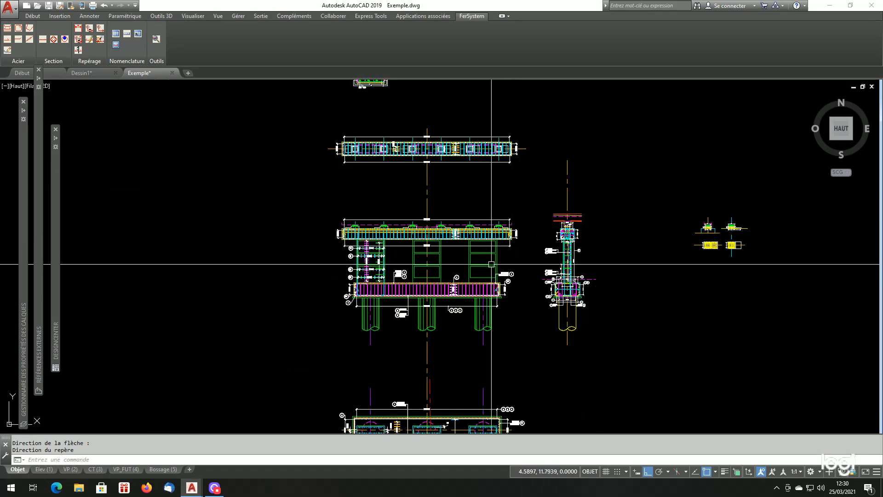
scroll(385, 259, up, 2)
scroll(341, 260, up, 3)
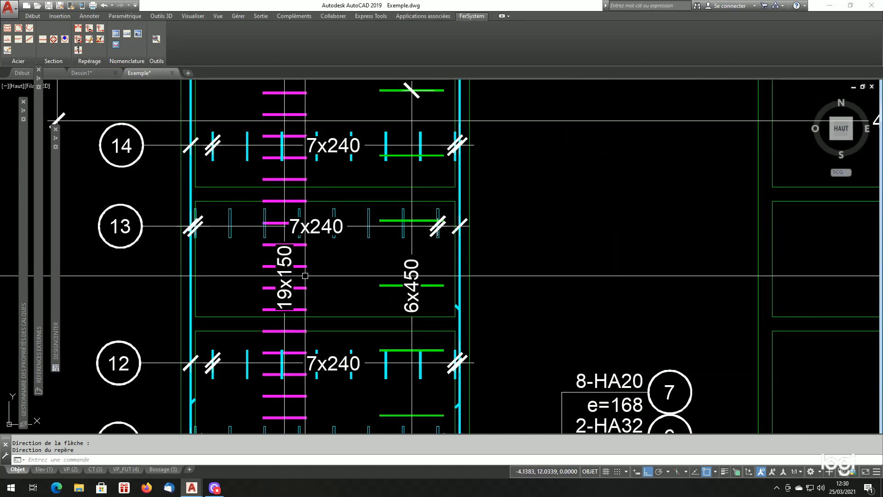
scroll(270, 303, down, 2)
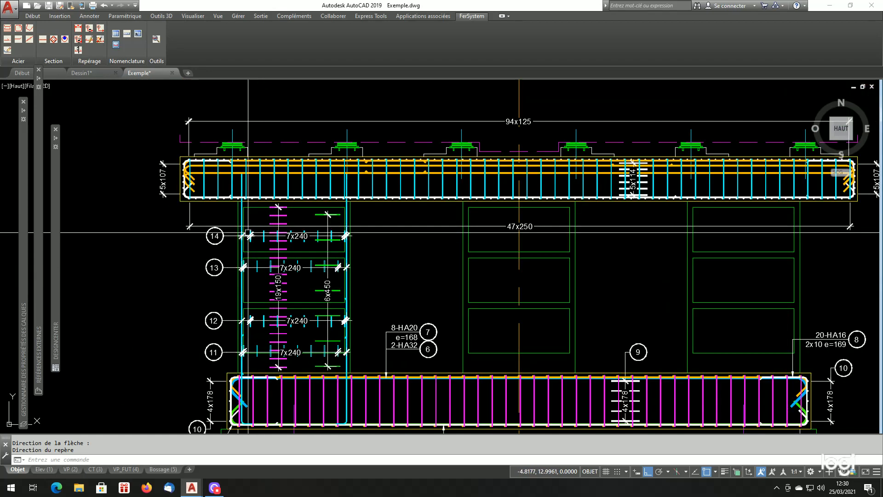
scroll(220, 188, down, 2)
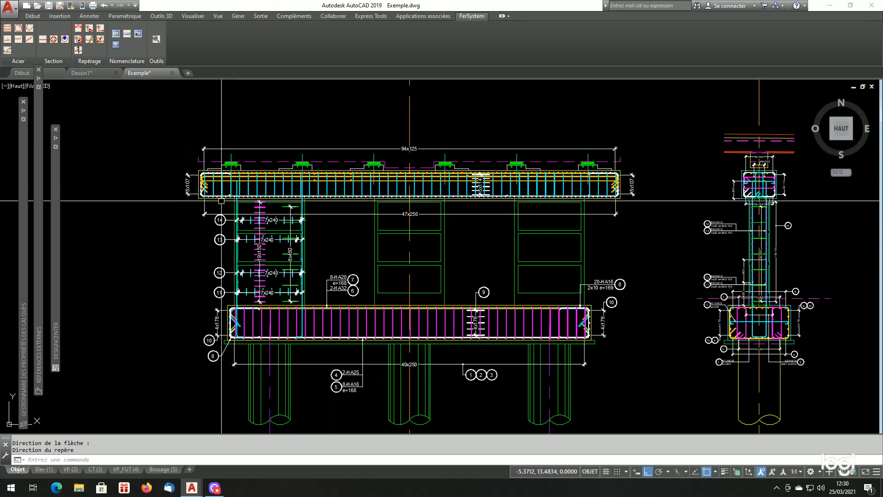
scroll(199, 237, up, 2)
key(Return)
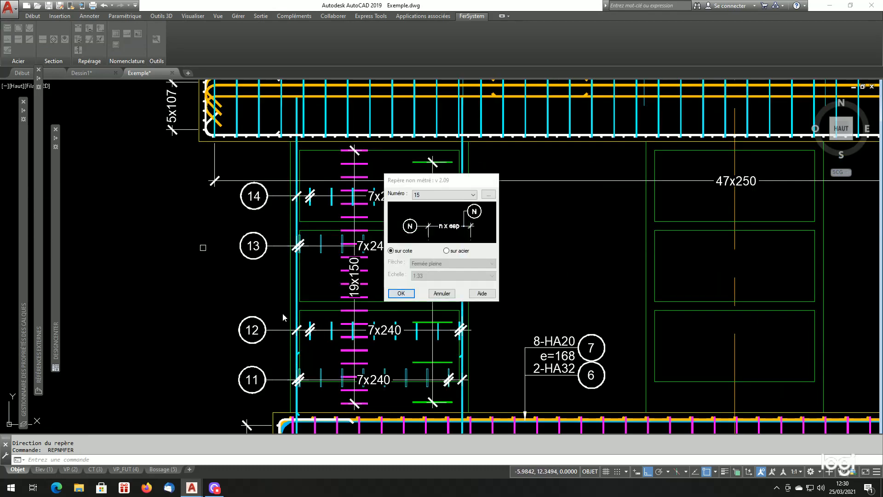
key(Return)
scroll(334, 310, up, 2)
click(356, 304)
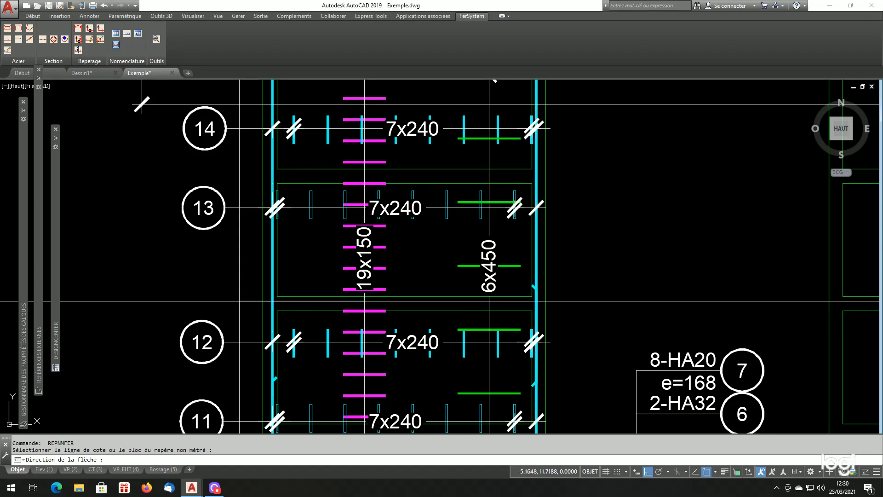
click(238, 301)
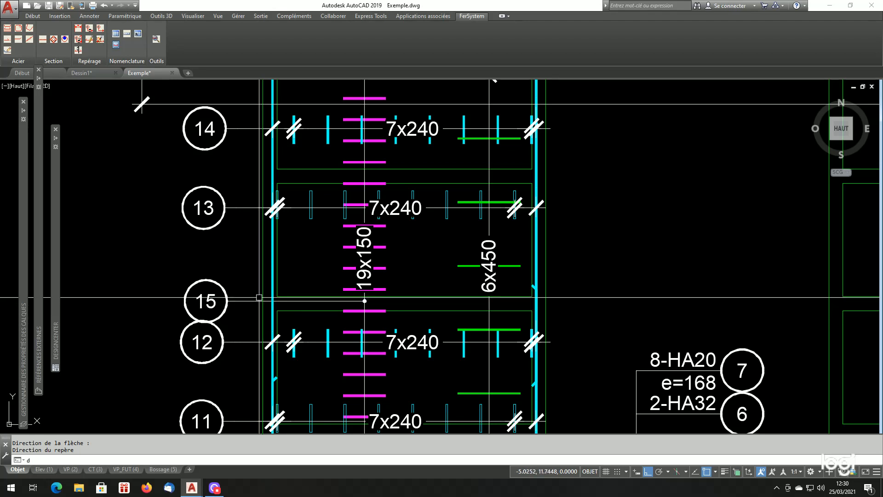
Move mark 15 and its leader vertically so that it sits just above mark 14 beside the left column
key(Return)
click(252, 276)
click(164, 315)
key(Return)
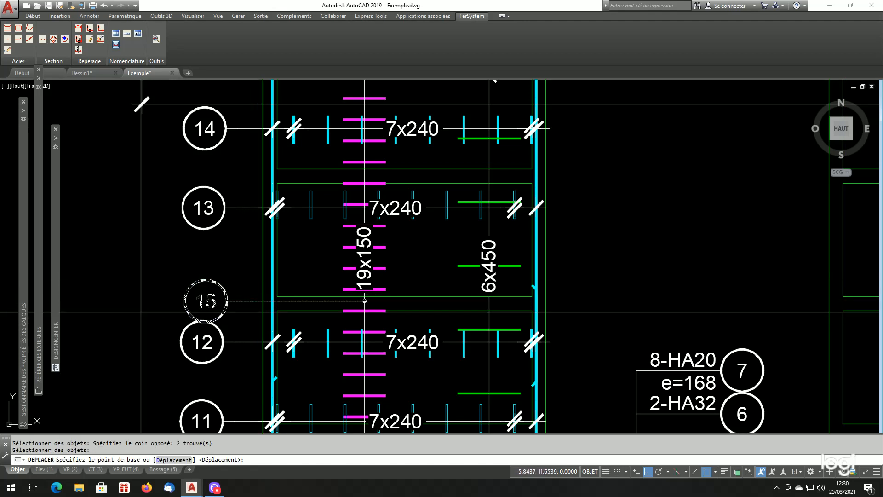
click(141, 312)
scroll(140, 306, down, 2)
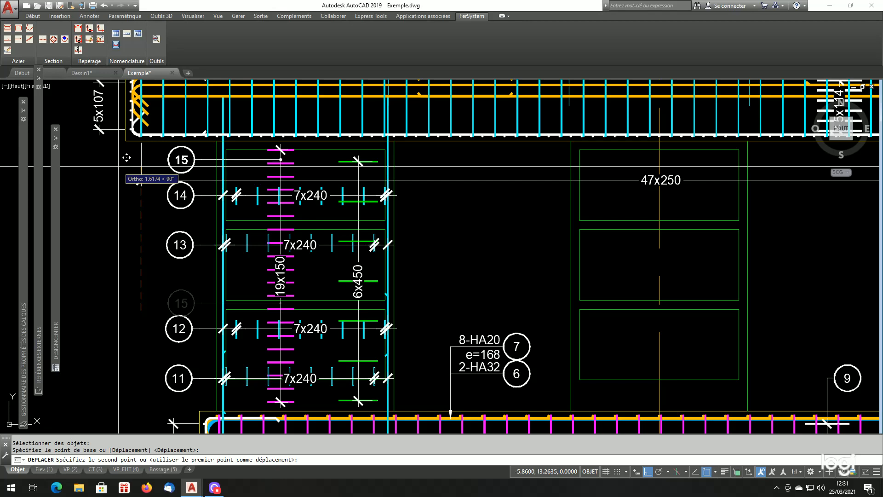
click(141, 167)
Set up measured mark 16 in the column section with 3 elements, 3 sides and 1 face
scroll(327, 322, down, 4)
scroll(327, 323, up, 2)
scroll(327, 322, down, 2)
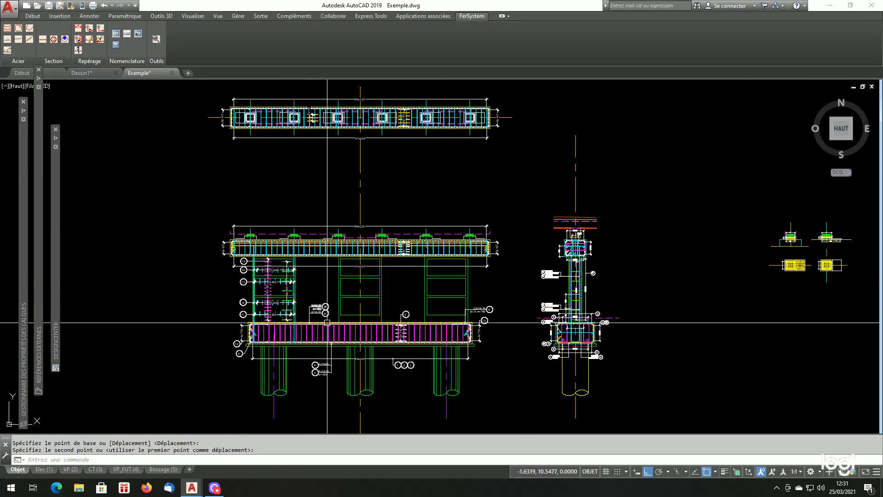
scroll(358, 350, up, 2)
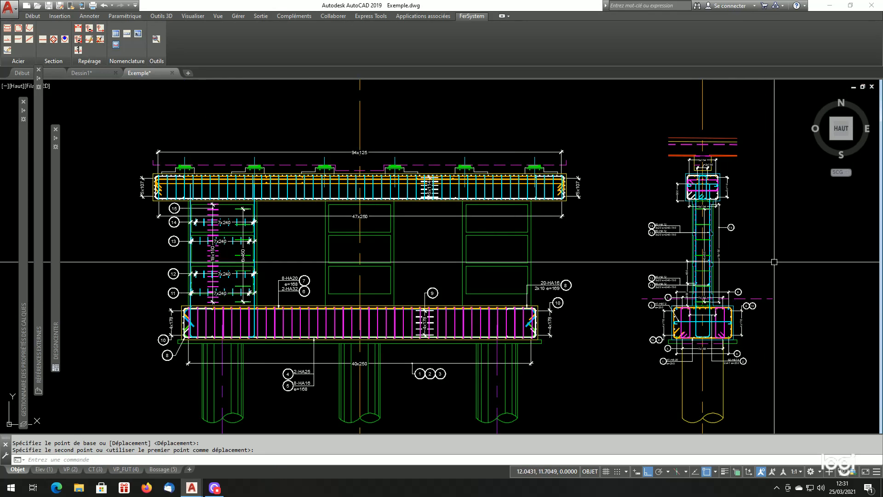
scroll(696, 259, down, 6)
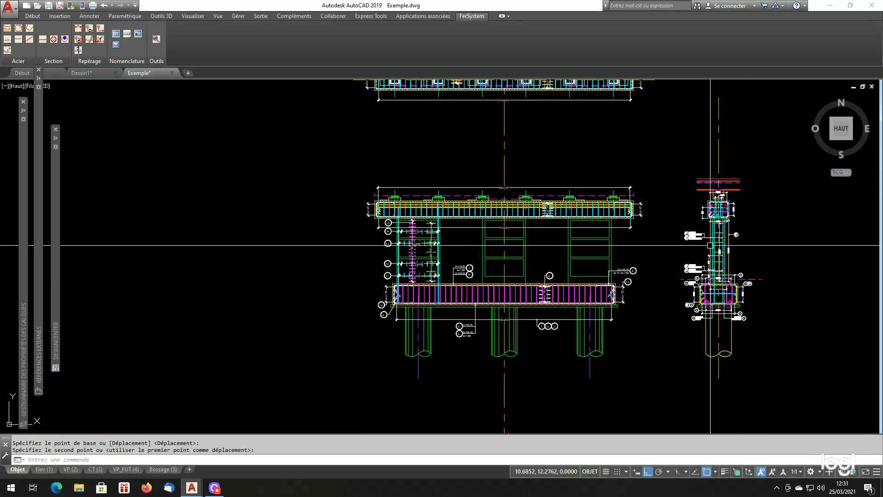
scroll(461, 138, up, 12)
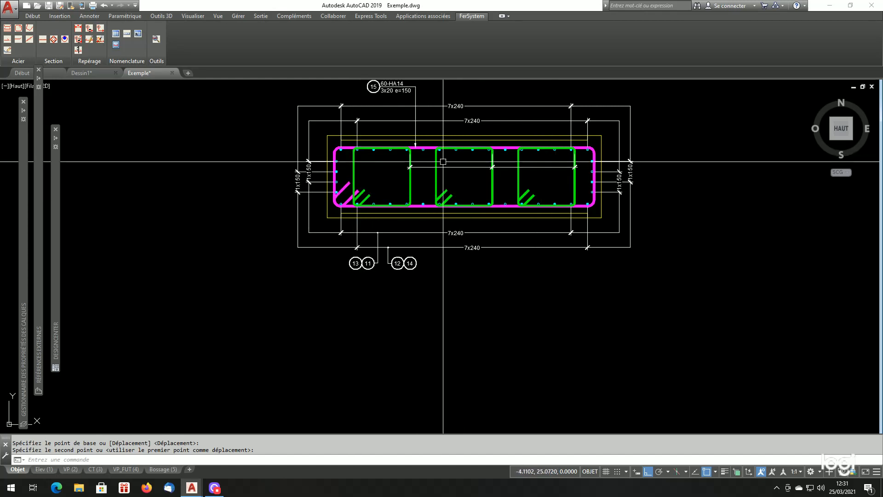
click(89, 29)
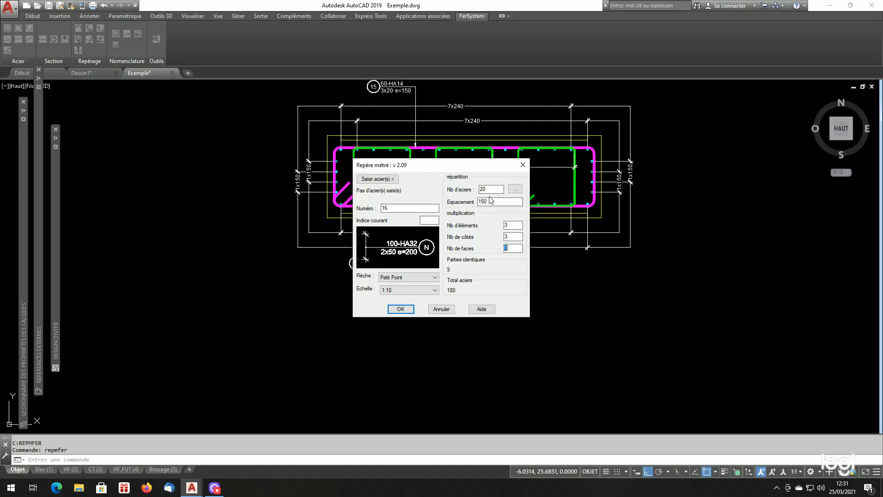
Take mark 16's bar count and spacing from the 6x450 dimension in the cross-section
click(516, 191)
scroll(445, 221, down, 6)
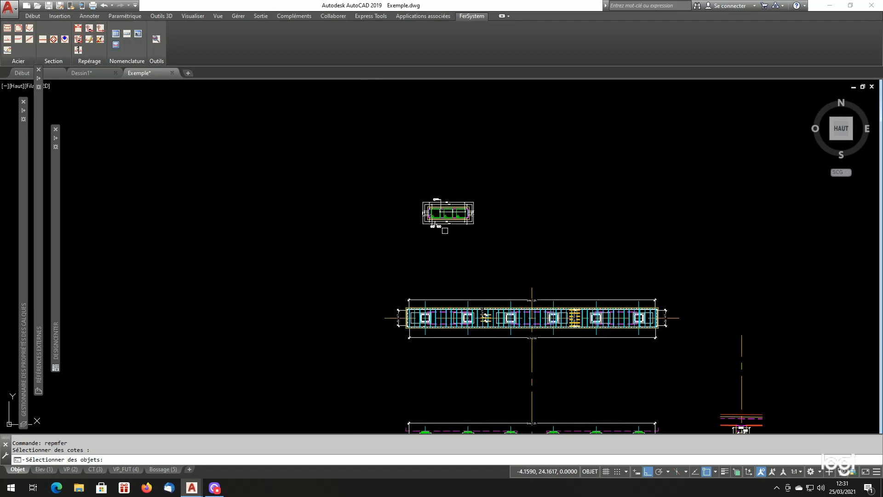
scroll(572, 331, up, 2)
scroll(547, 327, up, 8)
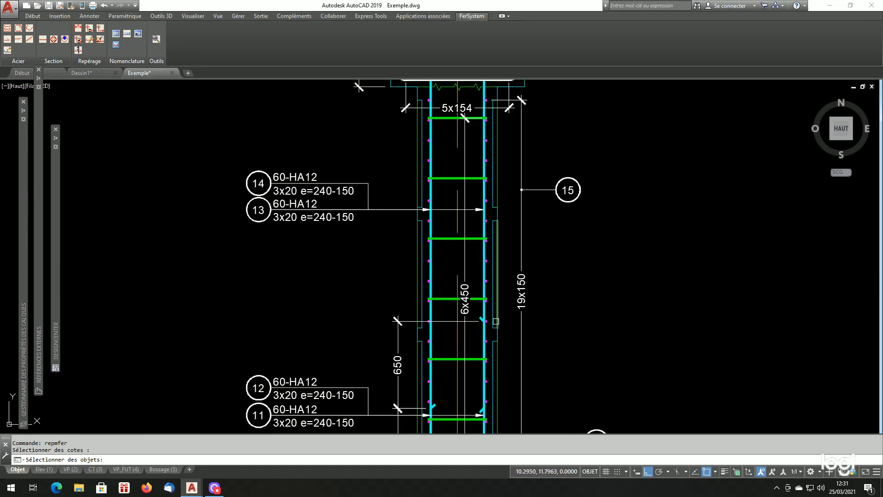
click(464, 119)
scroll(474, 184, down, 8)
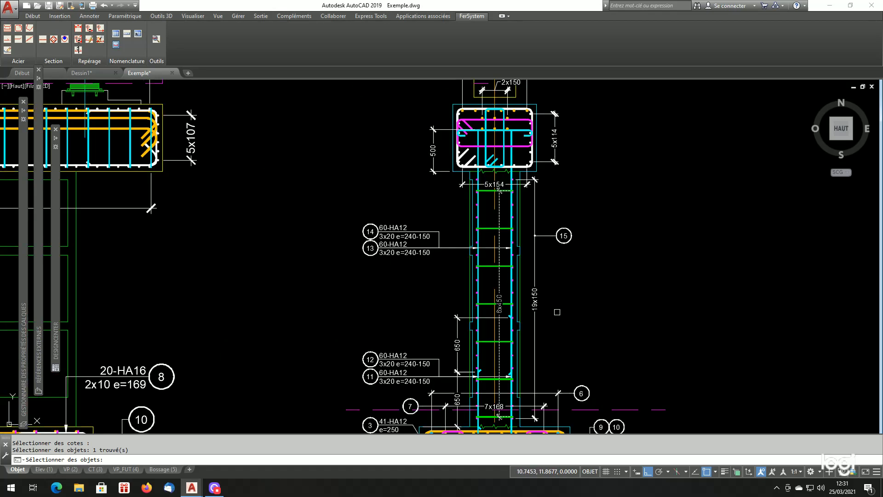
scroll(341, 322, up, 6)
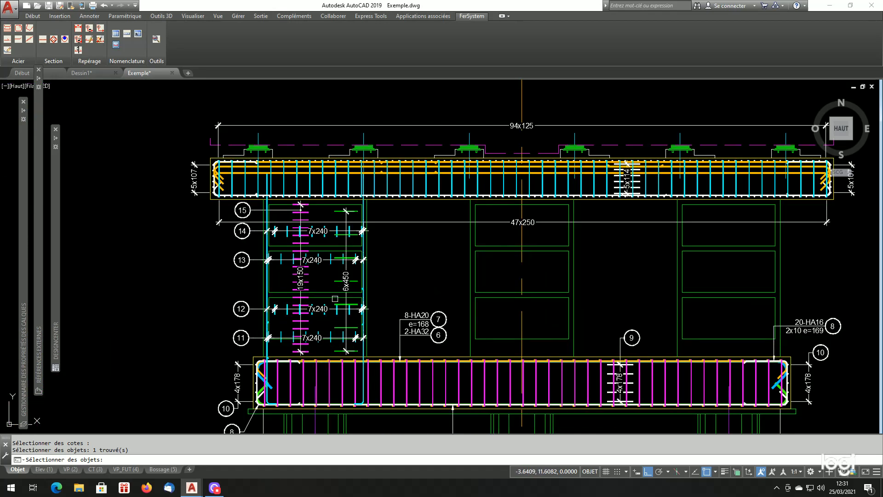
scroll(346, 258, up, 2)
scroll(346, 258, down, 7)
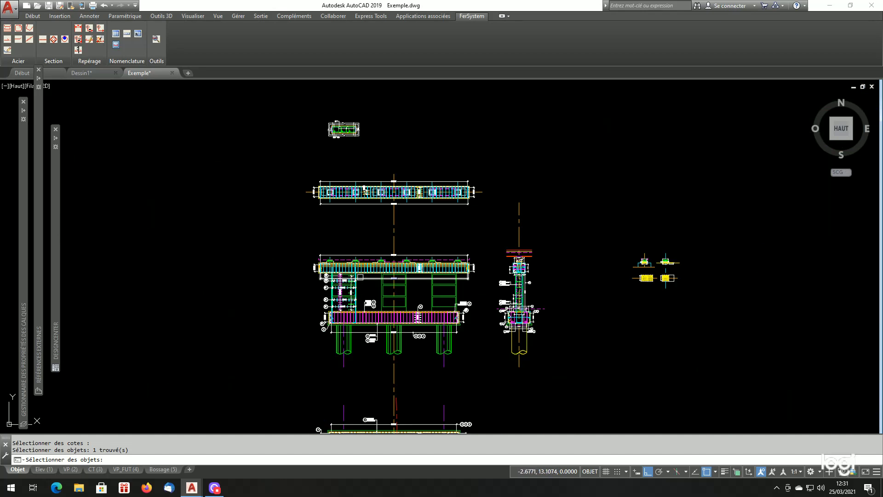
key(Return)
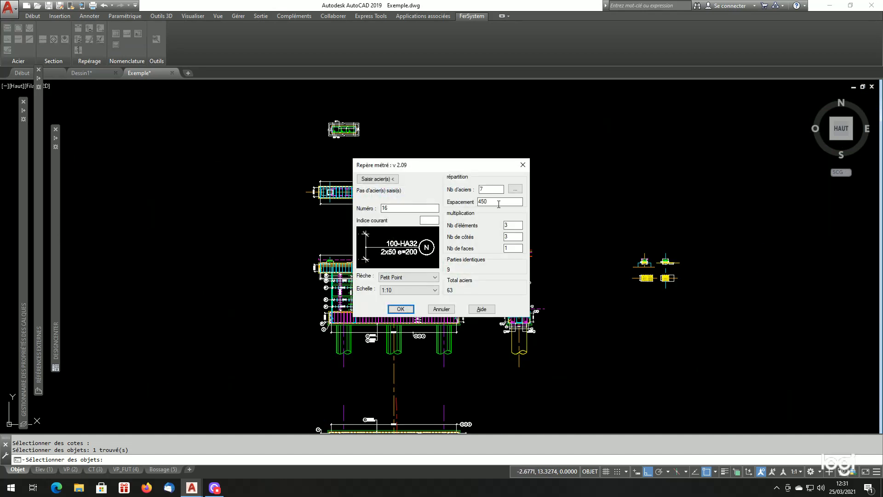
Select the rightmost green tie of the column section as the bar for mark 16
click(407, 309)
click(439, 258)
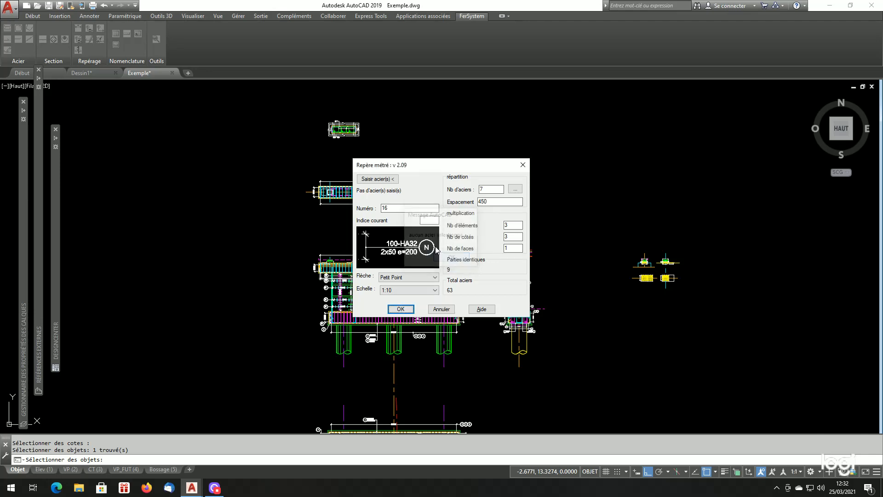
click(377, 179)
scroll(348, 114, up, 5)
scroll(442, 165, up, 6)
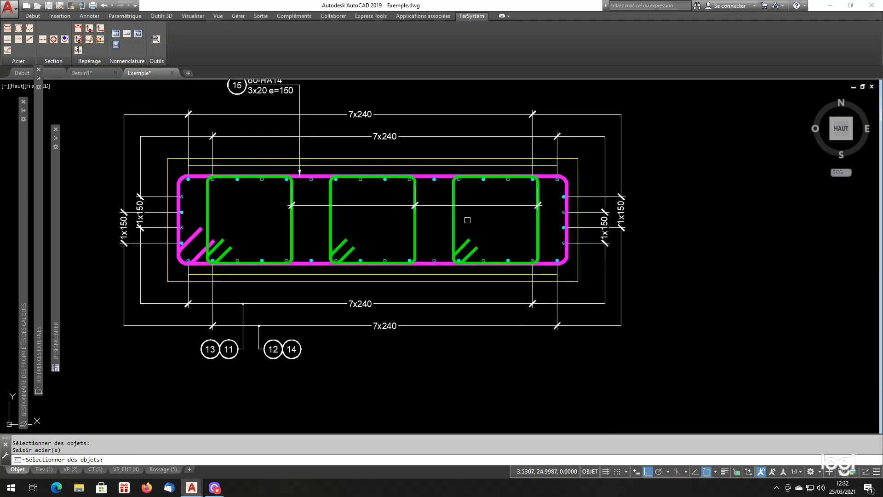
click(453, 220)
key(Return)
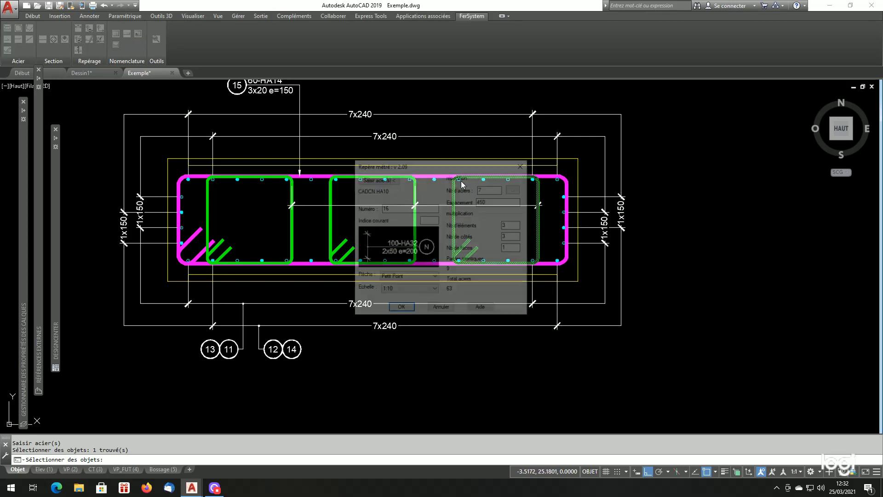
Place mark 16 above the column section, with its small-dot leader starting on the green ties' dimension line and the mark facing right
click(402, 309)
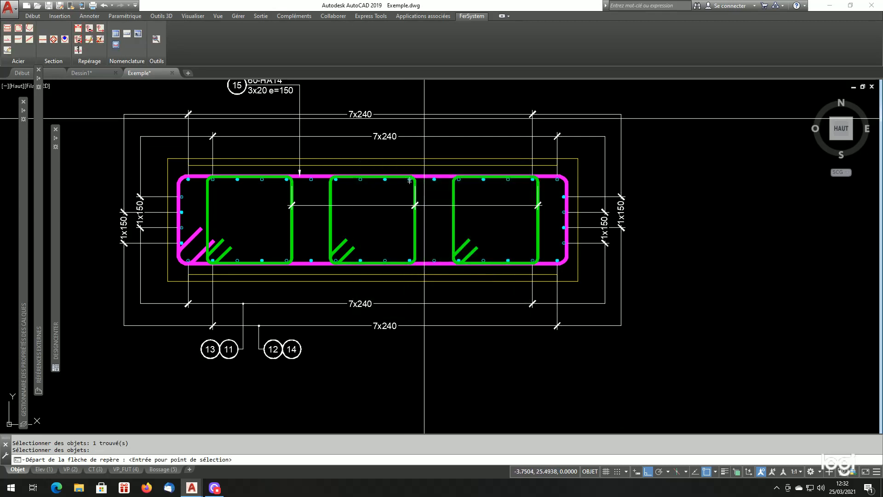
shift+right_click(425, 119)
click(448, 320)
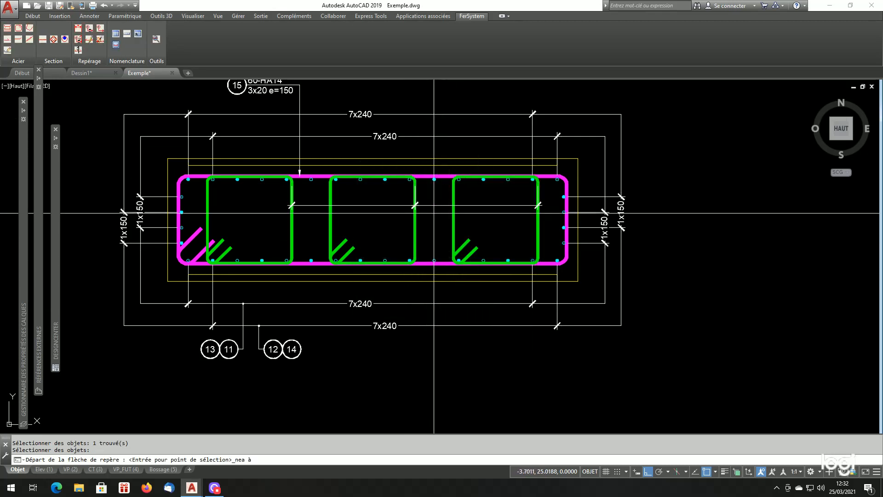
click(433, 179)
scroll(434, 179, down, 2)
scroll(444, 115, up, 2)
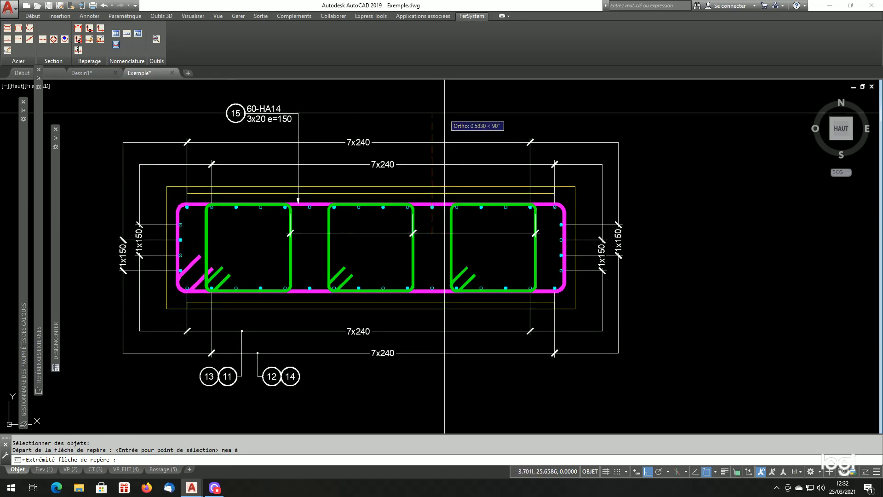
click(458, 114)
click(459, 132)
scroll(459, 133, up, 5)
scroll(455, 132, down, 4)
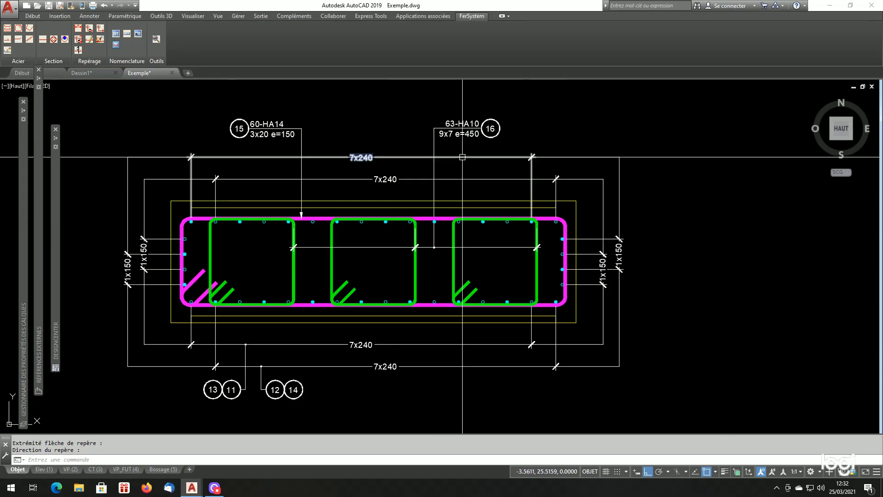
Move mark 16 and its leader slightly to the right along the green ties' dimension line
text(d p)
key(Return)
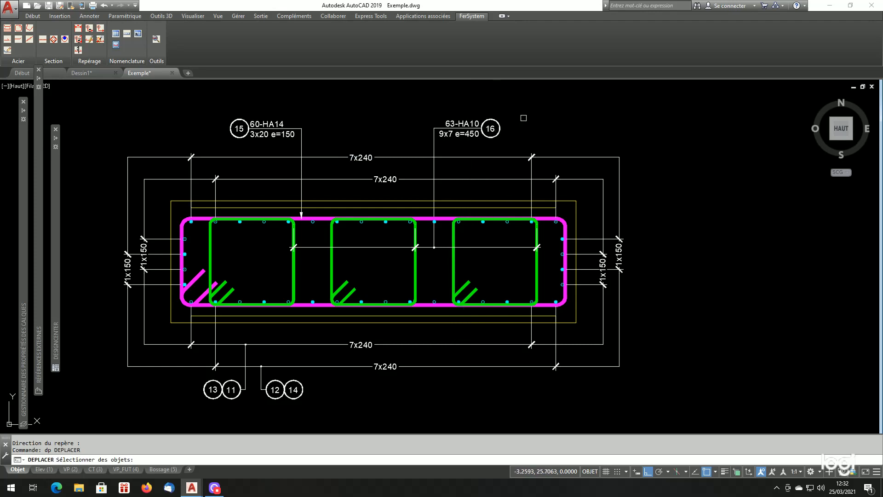
click(524, 118)
click(427, 137)
key(Return)
click(391, 120)
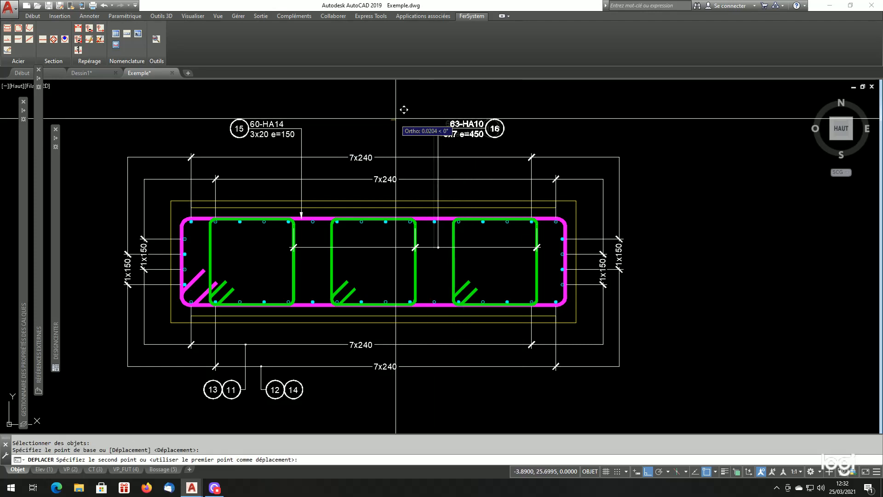
click(402, 121)
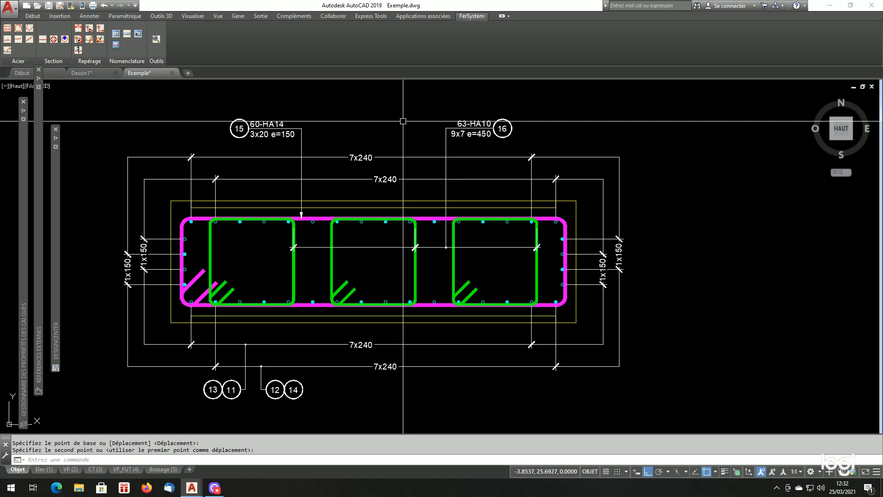
Attach unmeasured mark 16 to the column's 6x450 dimension line in the cross-section, with the mark left of the column
scroll(460, 223, up, 2)
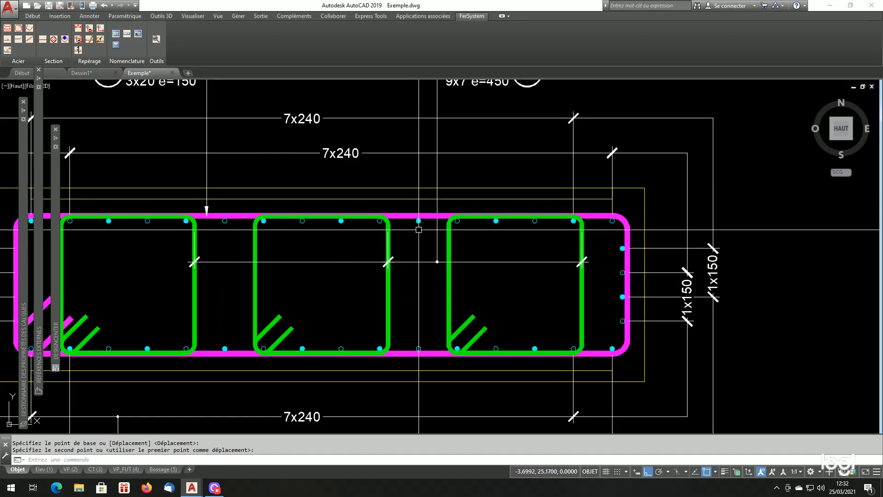
scroll(424, 256, down, 3)
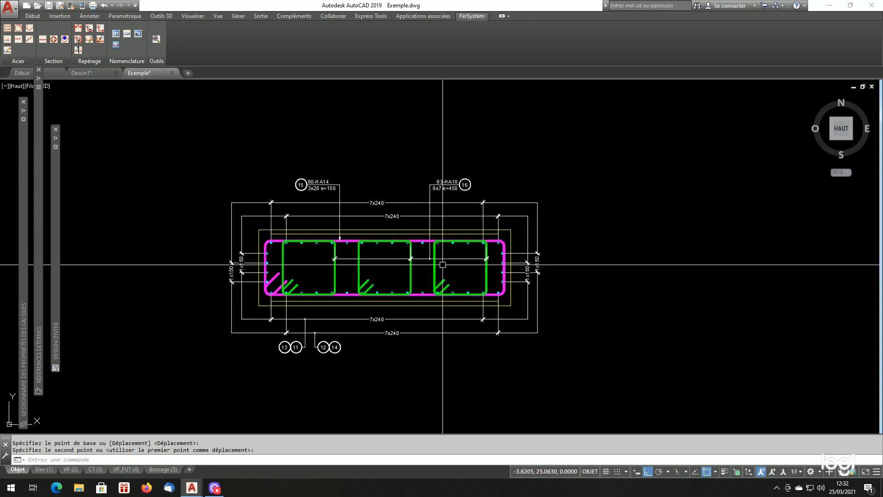
scroll(451, 268, down, 5)
scroll(634, 355, down, 2)
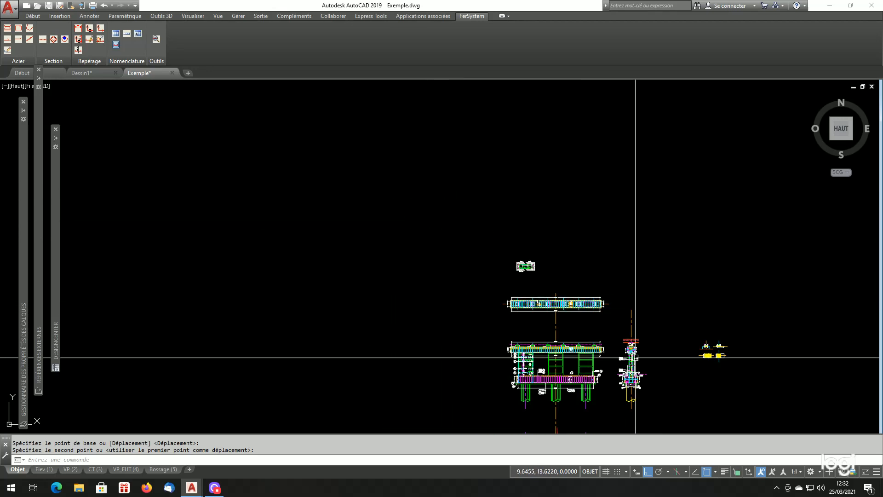
scroll(641, 367, up, 10)
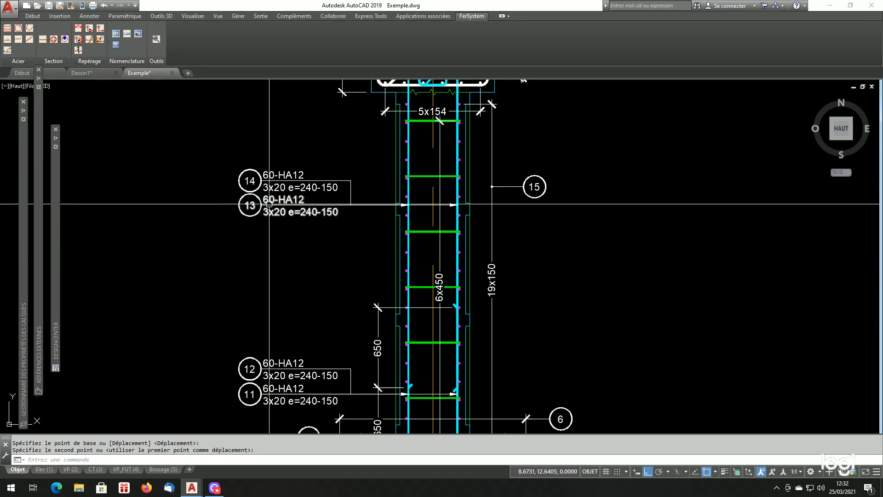
click(100, 31)
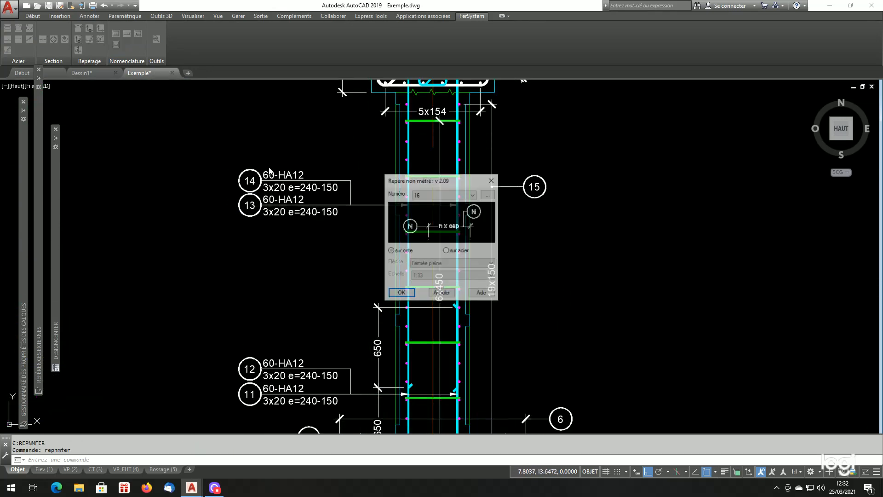
key(Return)
click(440, 250)
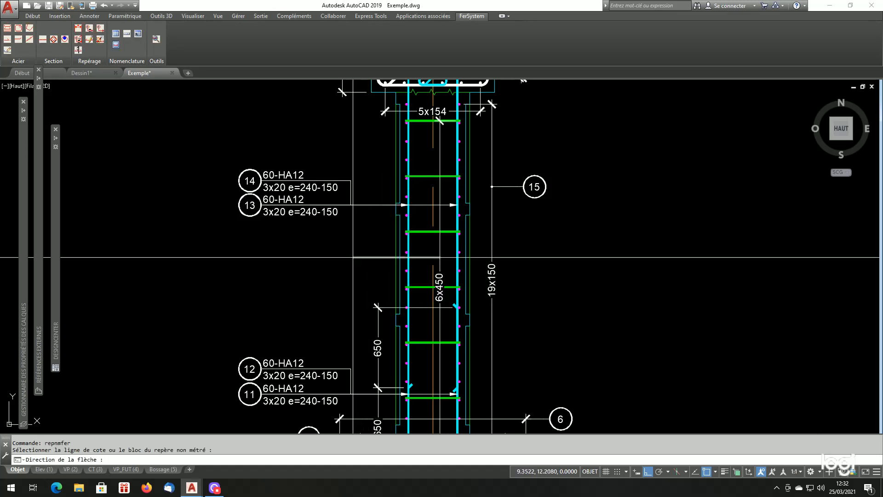
click(333, 258)
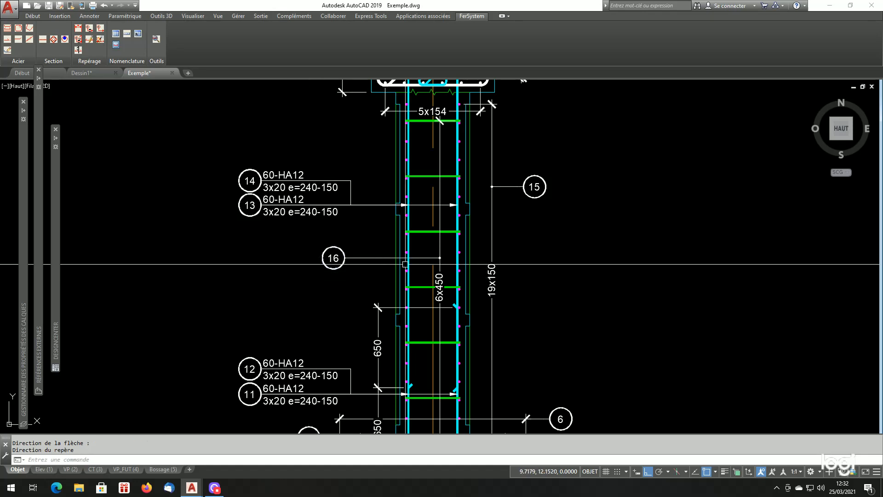
Attach unmeasured mark 16 to the left column's 6x450 dimension line in elevation, with the mark right of the column
scroll(471, 278, down, 2)
scroll(429, 284, down, 3)
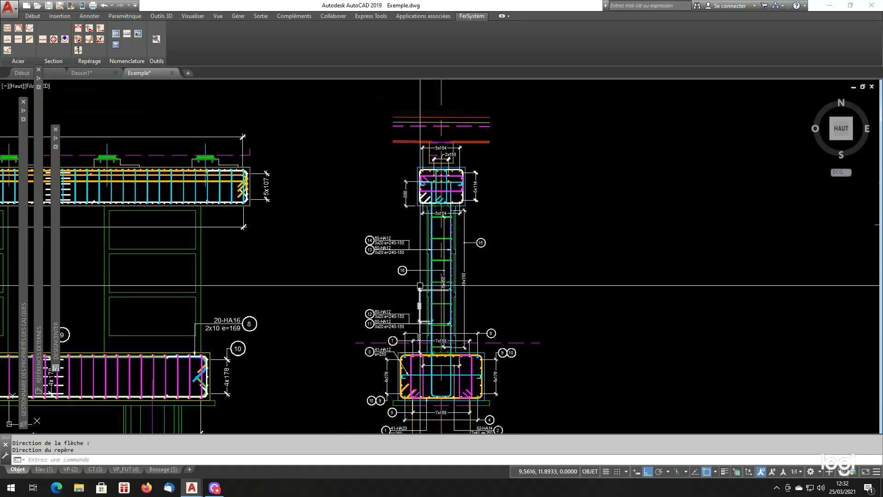
scroll(154, 298, up, 1)
scroll(157, 295, up, 3)
double_click(271, 261)
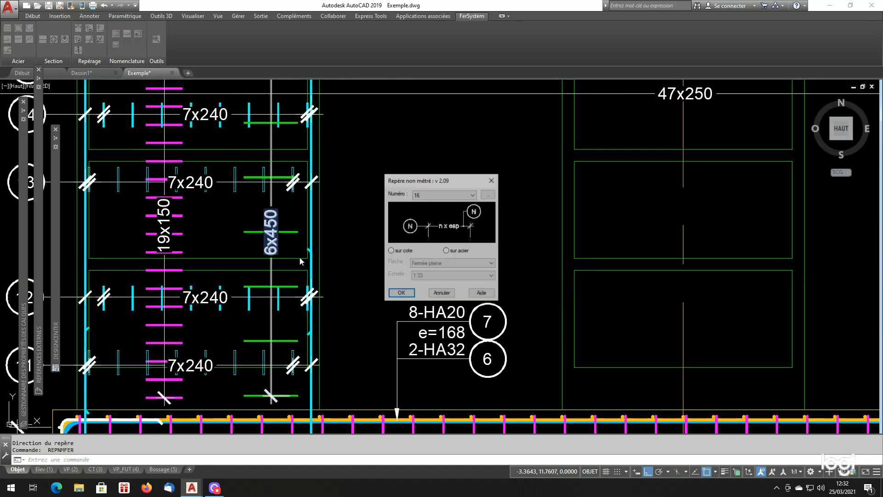
key(Return)
click(271, 156)
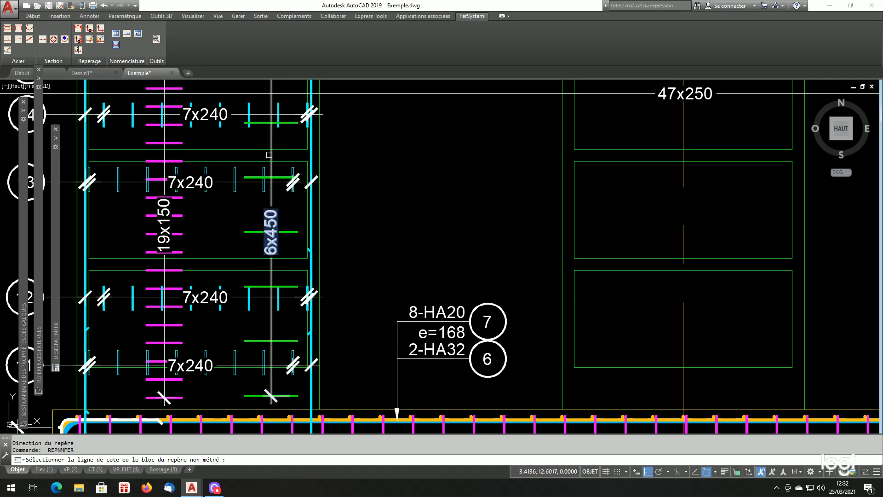
click(343, 155)
Examine the marks on the column section and the cap beam's reinforcement in the cross-section
scroll(455, 250, down, 5)
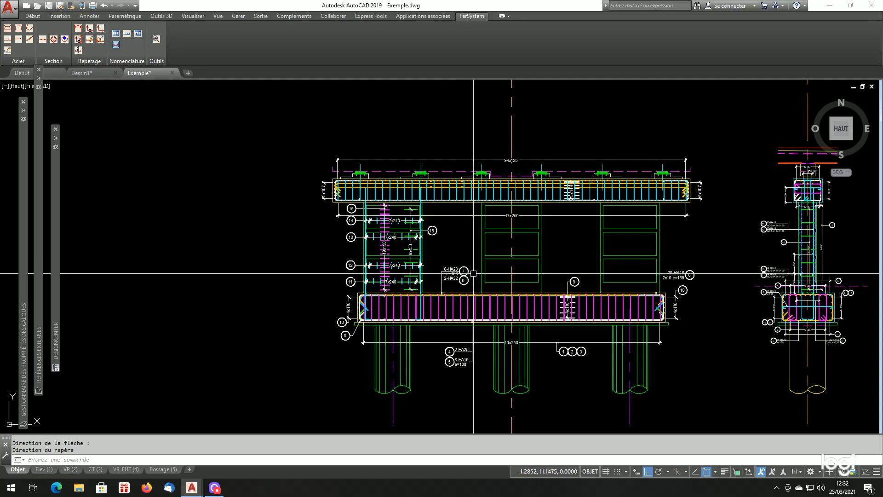
scroll(474, 273, down, 5)
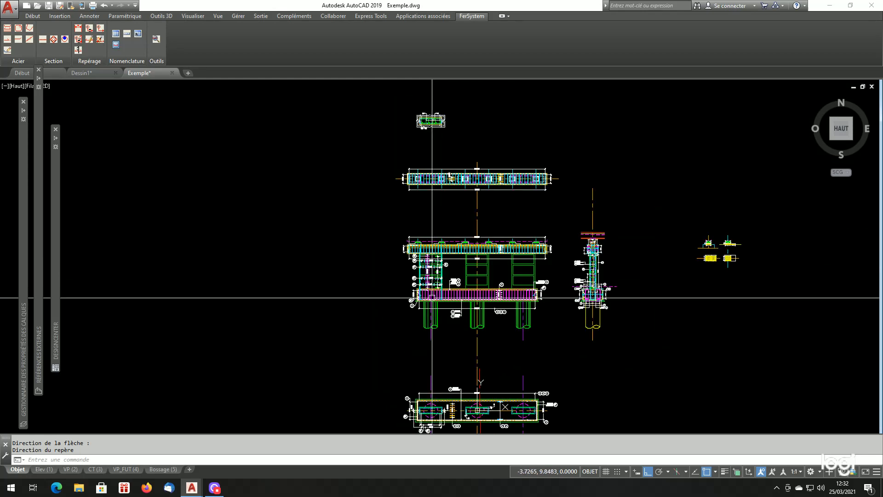
scroll(429, 236, up, 10)
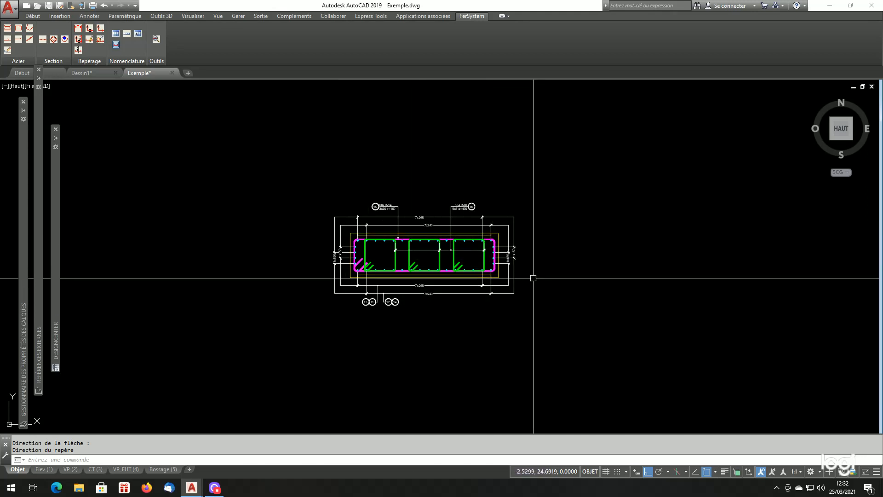
scroll(533, 278, up, 2)
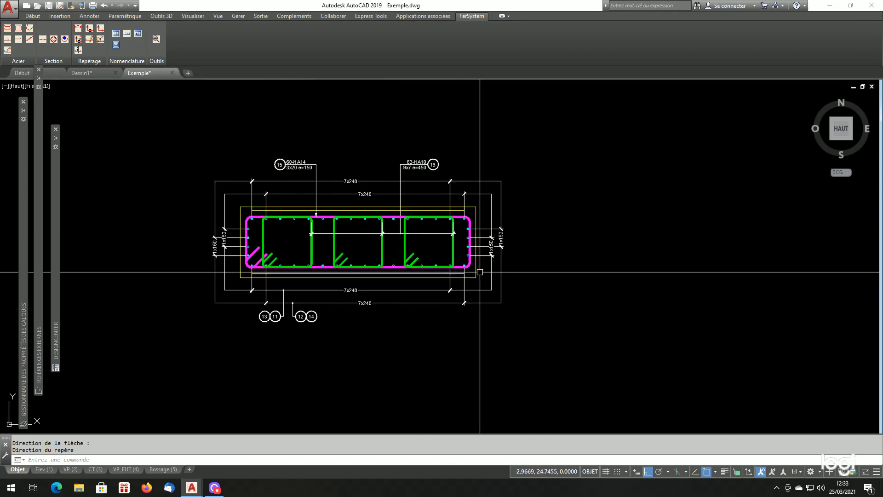
scroll(480, 234, down, 6)
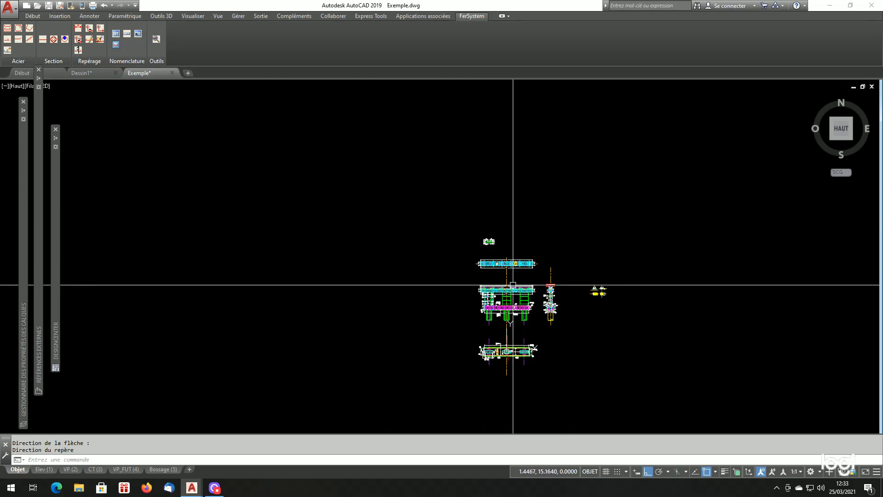
scroll(543, 314, up, 1)
scroll(543, 313, up, 4)
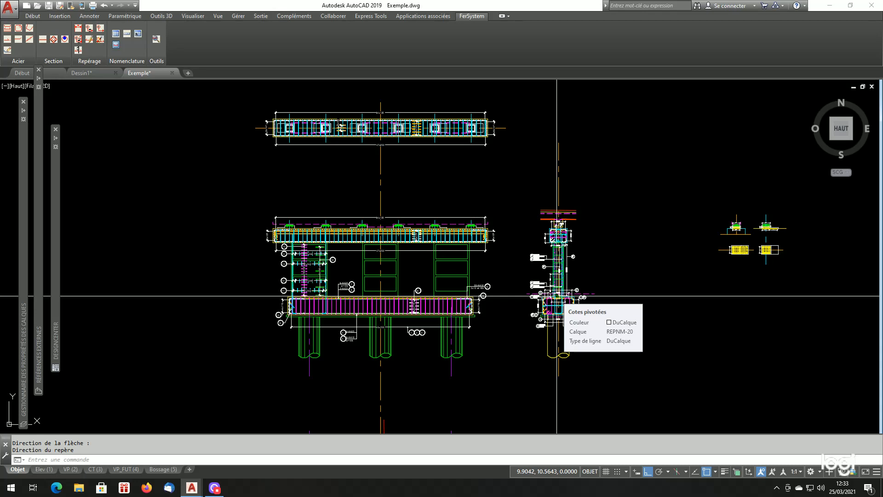
scroll(556, 296, up, 5)
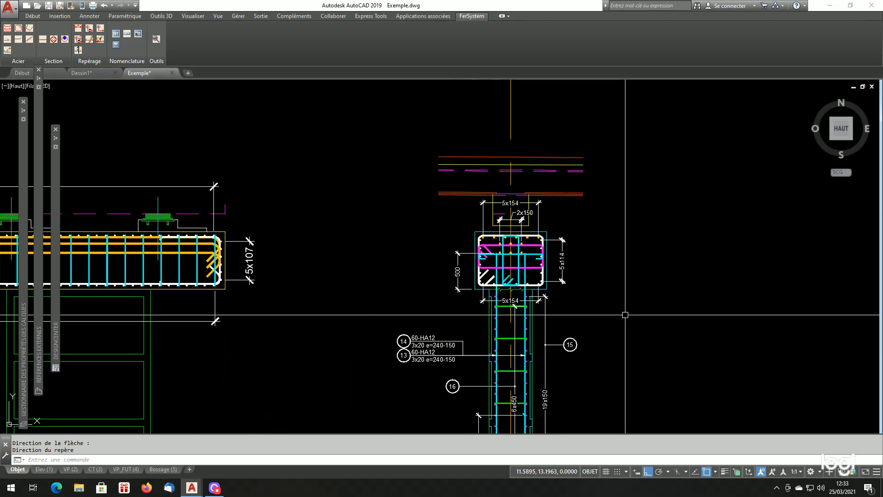
Examine the cap beam's stirrup layout and spacing dimensions across the plan, elevation and cross-section views
scroll(625, 314, down, 6)
scroll(624, 317, up, 3)
scroll(624, 318, down, 4)
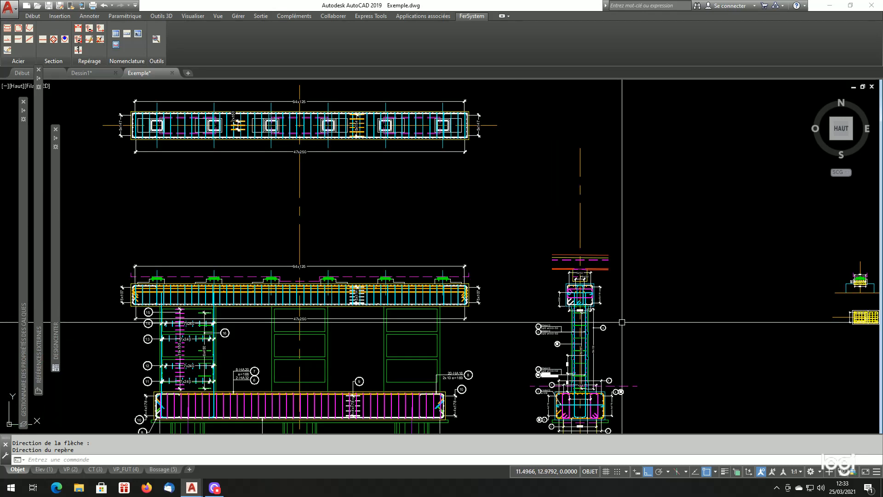
scroll(625, 317, up, 6)
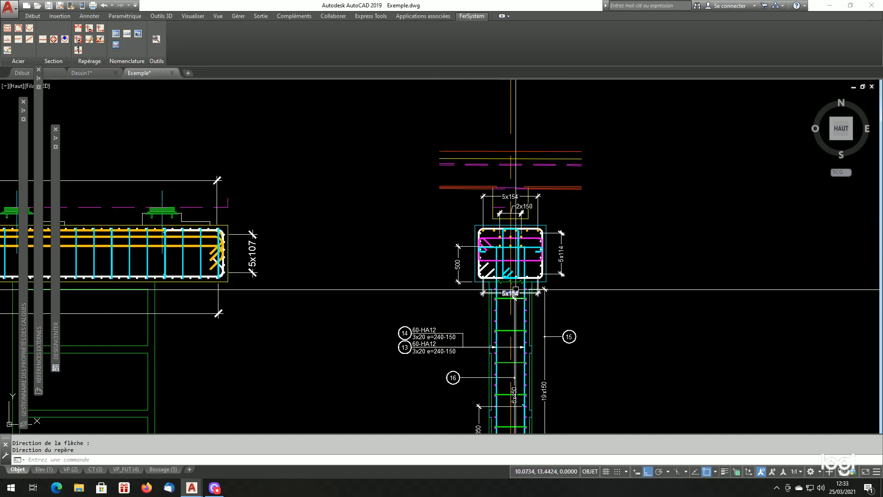
scroll(548, 272, up, 2)
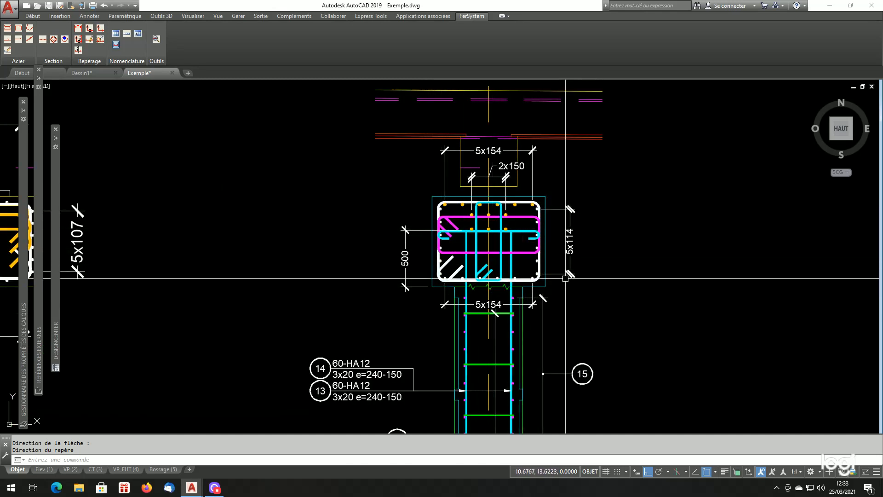
scroll(598, 287, down, 4)
scroll(574, 295, up, 2)
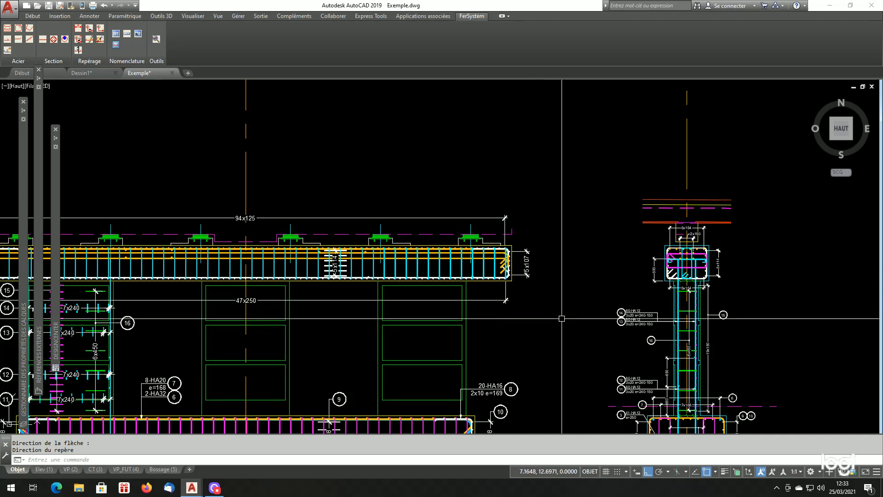
scroll(562, 318, down, 2)
scroll(460, 324, up, 2)
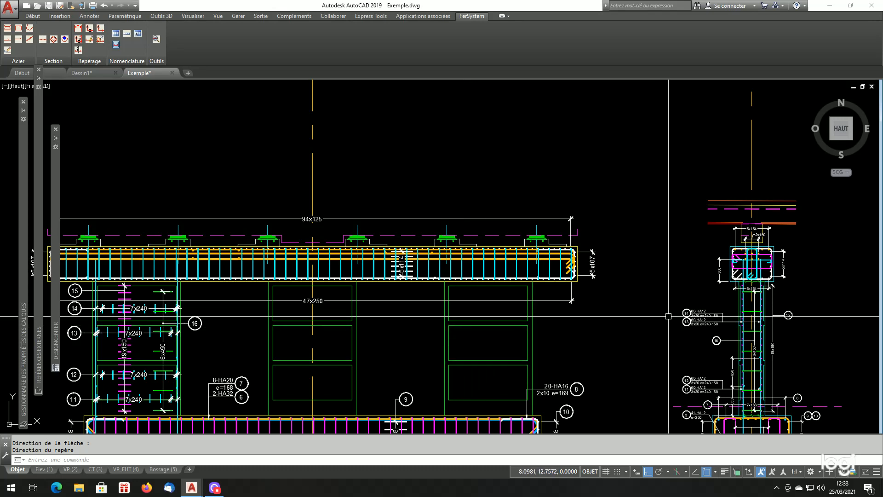
scroll(798, 276, up, 2)
scroll(552, 244, down, 2)
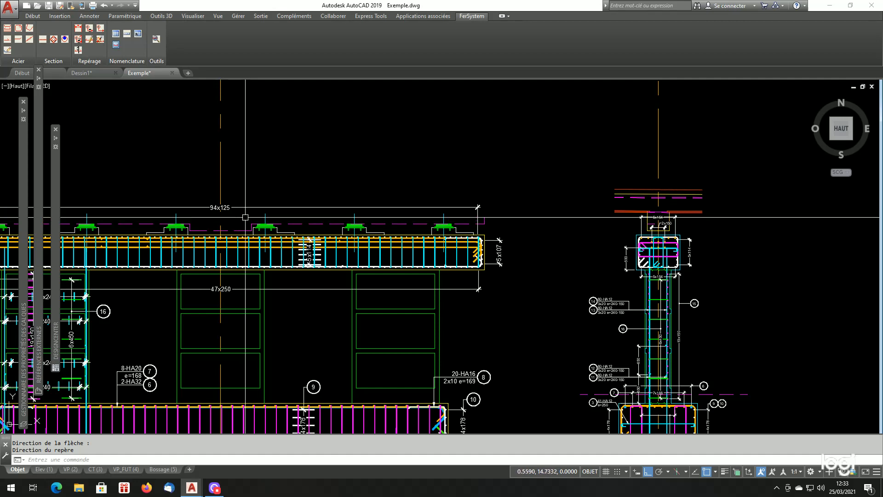
scroll(245, 217, down, 4)
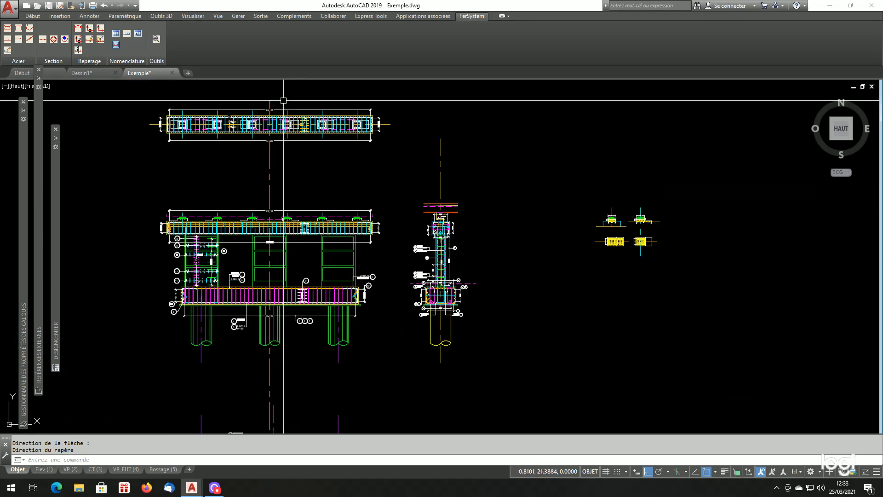
scroll(262, 115, up, 4)
scroll(272, 153, down, 2)
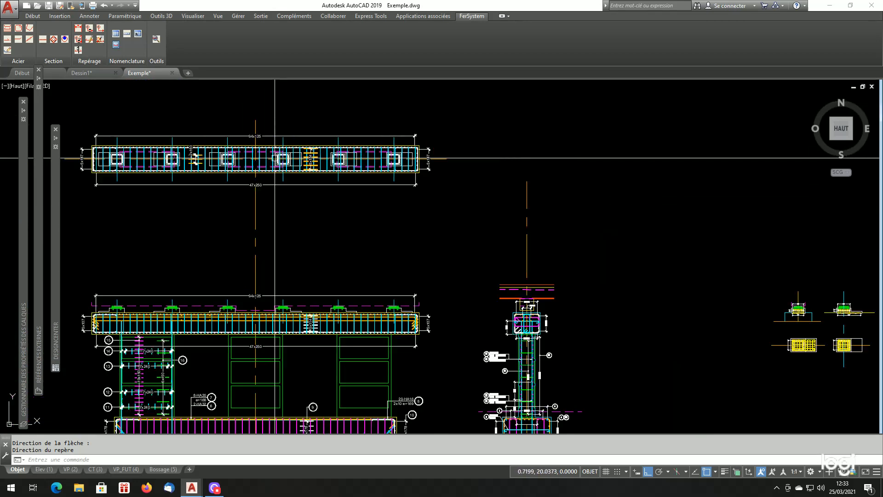
scroll(542, 345, up, 3)
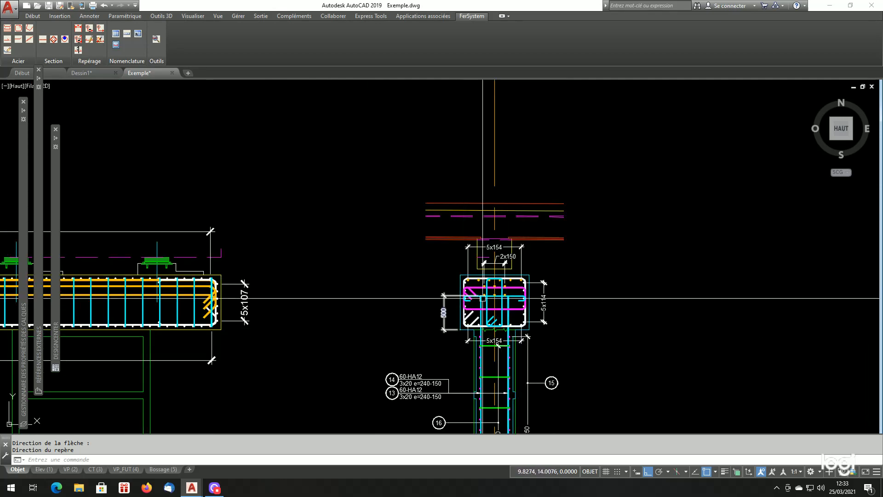
scroll(480, 307, down, 3)
scroll(257, 335, up, 3)
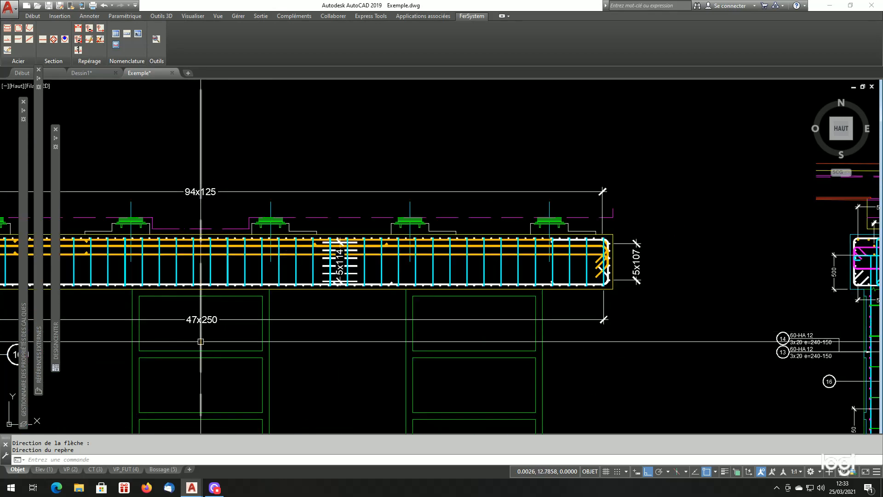
scroll(262, 339, down, 3)
scroll(584, 304, up, 4)
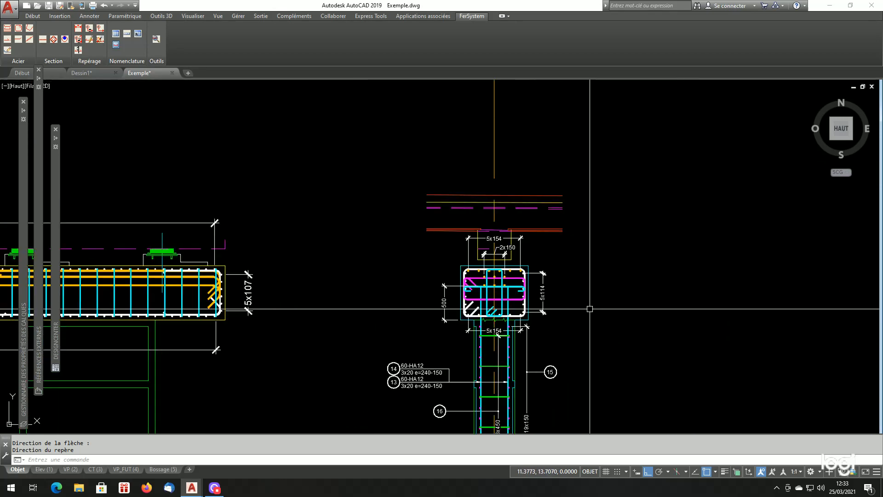
Set up quantified bar mark 17 for the outer white frame in the cap beam section, with scale 1:20 and a "Fermée pleine" arrow
click(90, 29)
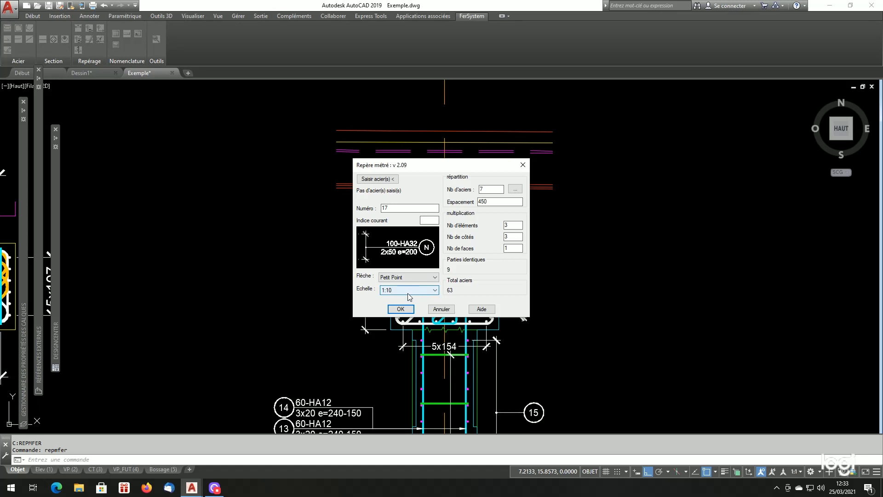
click(409, 290)
click(400, 335)
click(415, 278)
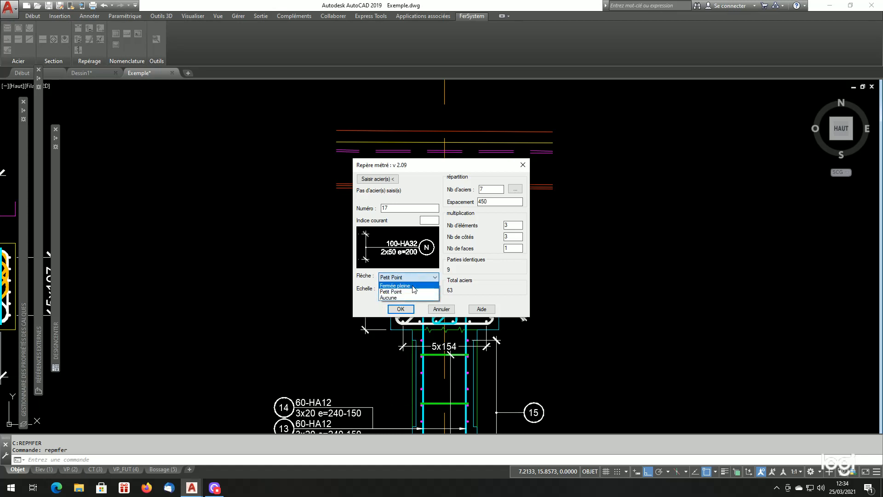
click(374, 179)
scroll(507, 243, up, 2)
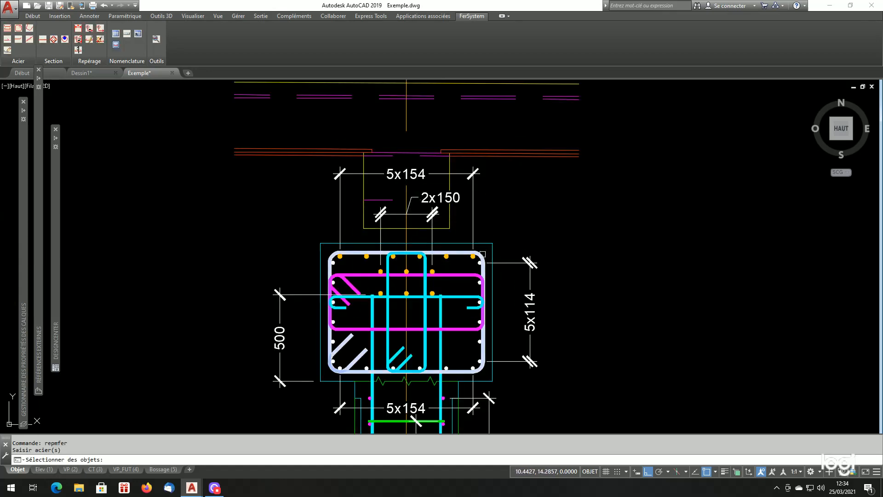
click(480, 254)
key(Return)
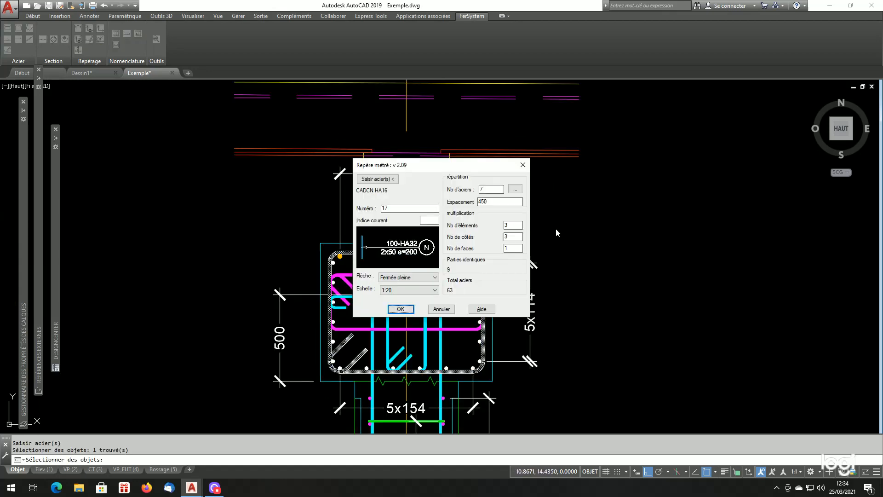
Take the bar distribution from the 94x125 dimension above the cap beam elevation and set elements and sides to 1
click(514, 188)
scroll(617, 274, down, 7)
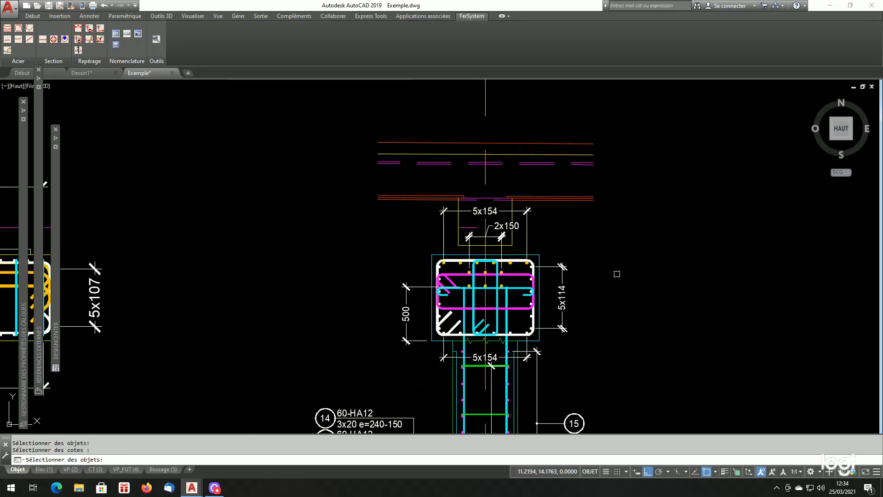
scroll(364, 264, up, 2)
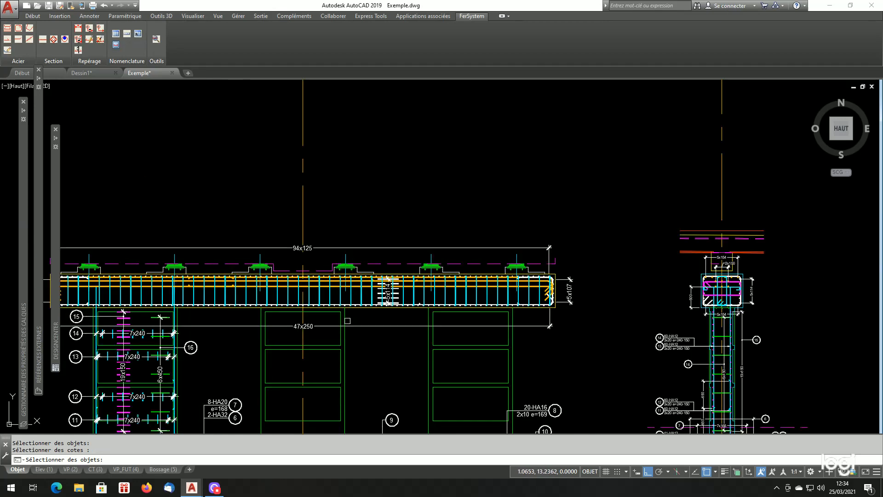
click(361, 249)
scroll(405, 414, down, 4)
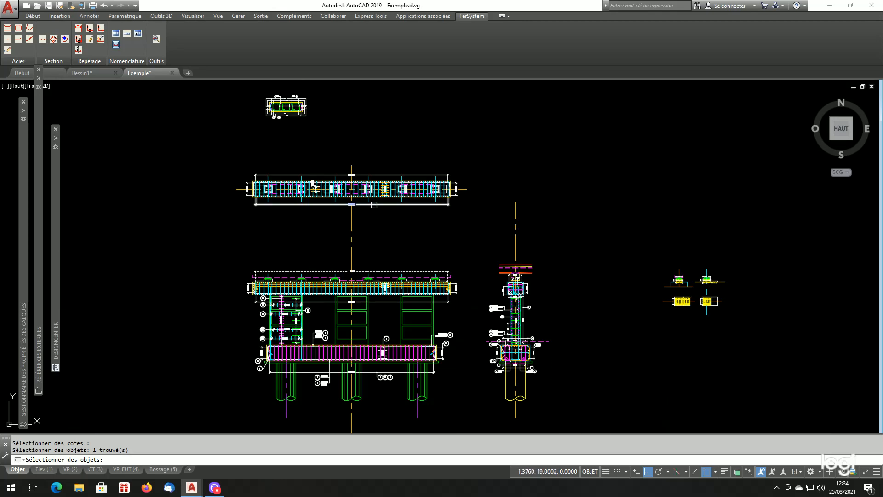
scroll(404, 414, up, 2)
scroll(355, 171, up, 2)
scroll(346, 179, down, 4)
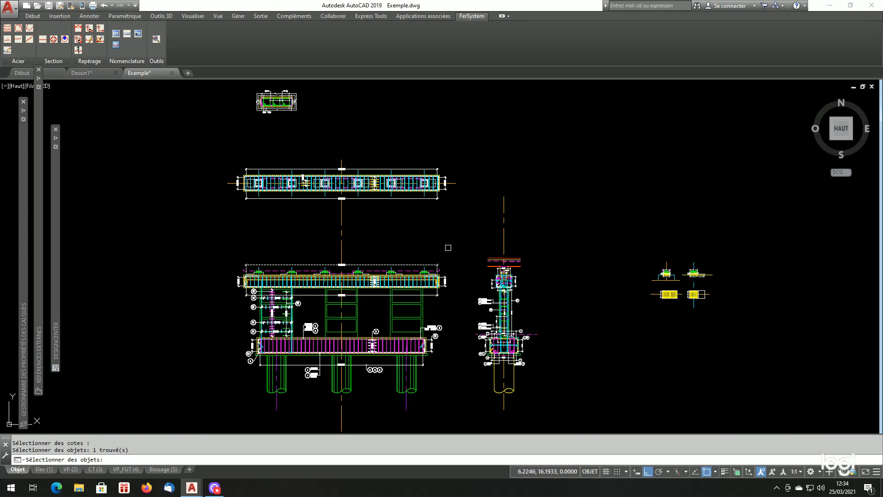
key(Return)
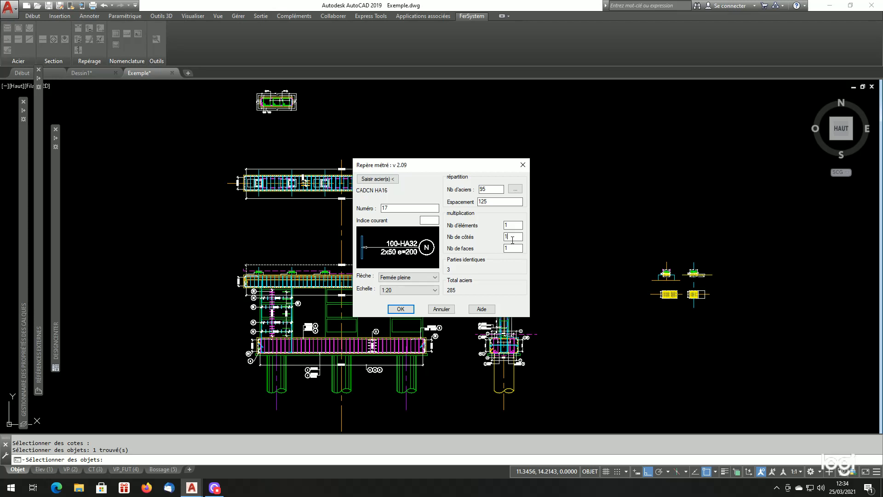
click(401, 309)
Place the quantified mark with an oblique leader from the outer frame's upper right corner, turning Ortho off
scroll(607, 276, up, 6)
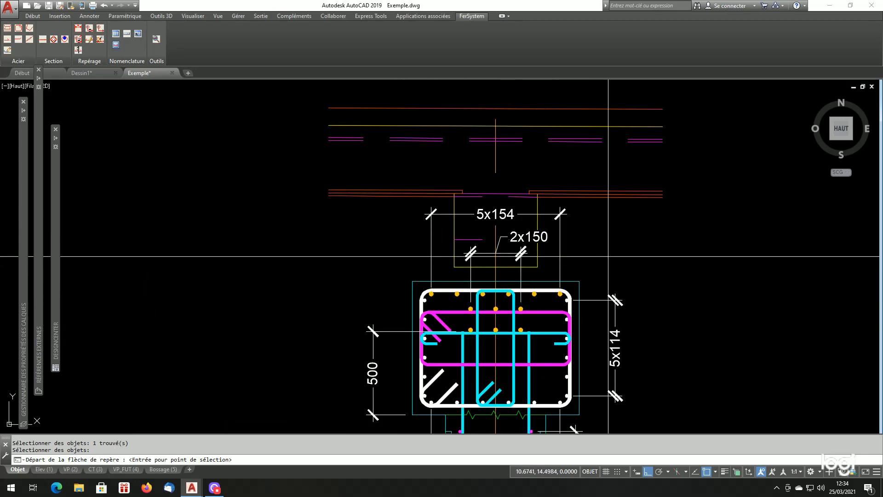
click(567, 293)
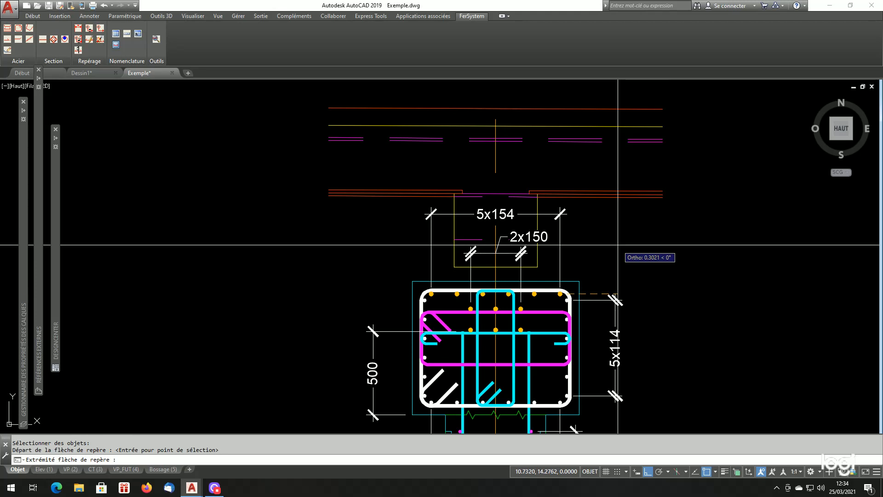
key(F8)
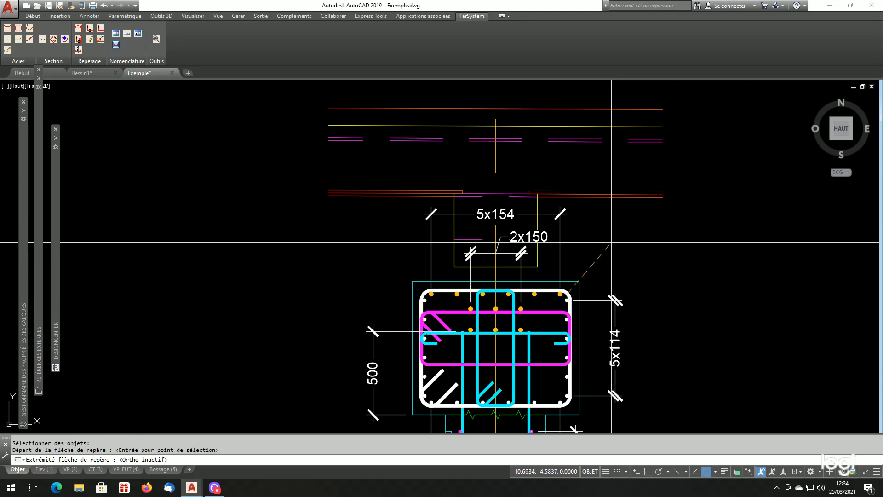
click(611, 242)
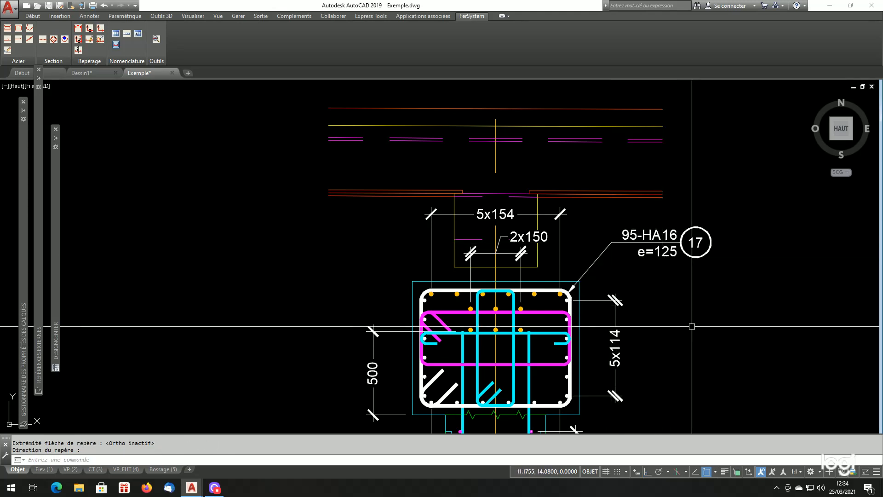
Add unquantified bar mark 17 on the 94x125 dimension line above the cap beam elevation, with its leader pointing up
scroll(618, 305, down, 2)
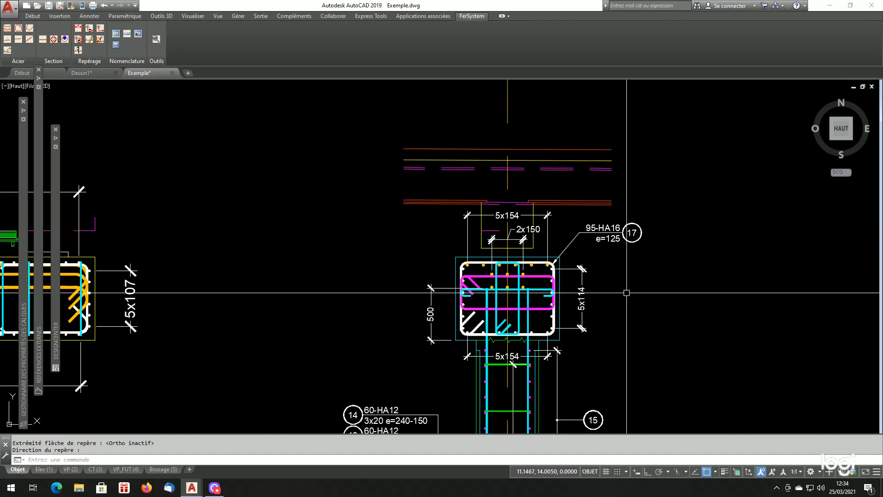
scroll(619, 305, down, 4)
scroll(434, 288, up, 4)
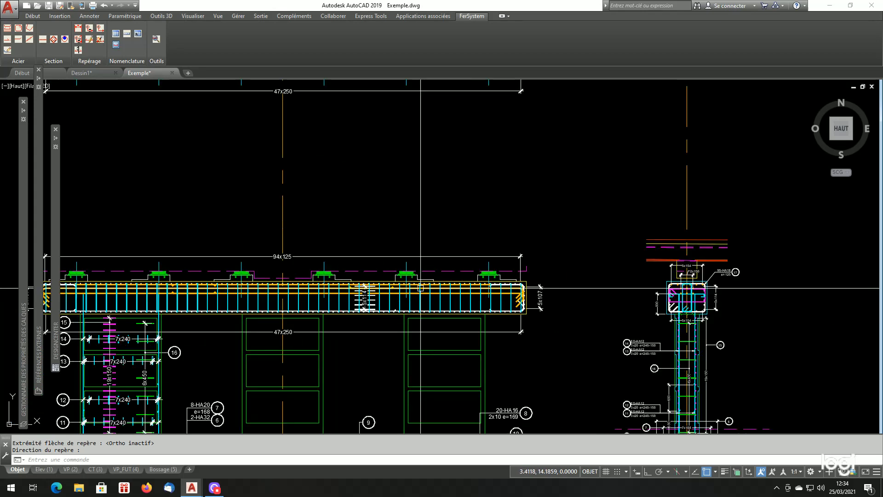
click(113, 32)
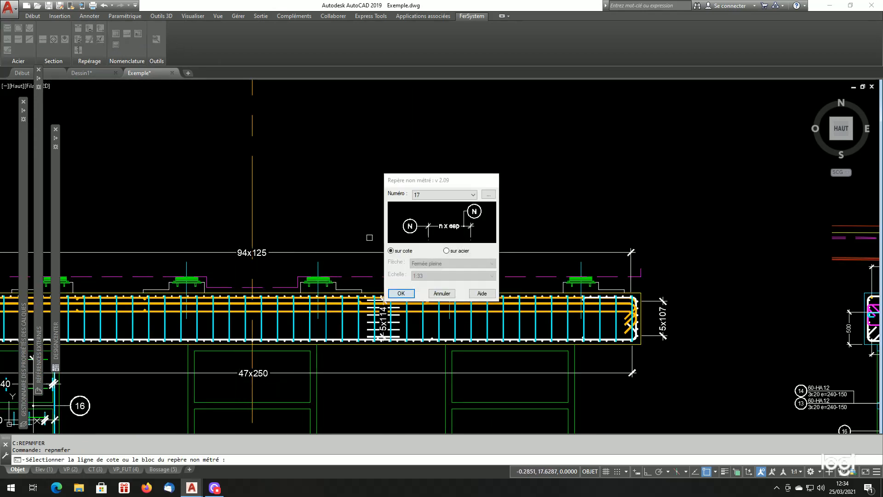
key(Return)
click(365, 252)
click(365, 228)
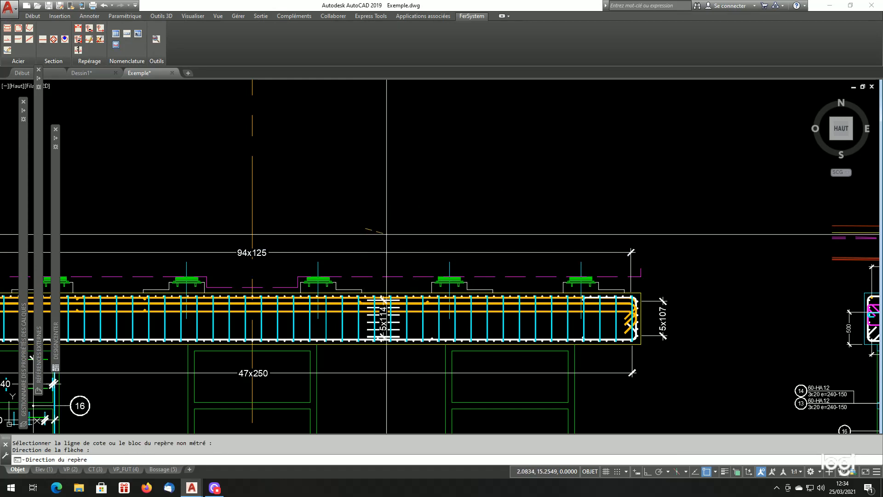
click(392, 233)
Add the same unquantified mark 17 on the 94x125 dimension line of the cap beam plan view, near its left end
scroll(460, 271, down, 3)
scroll(448, 169, up, 2)
scroll(436, 174, up, 2)
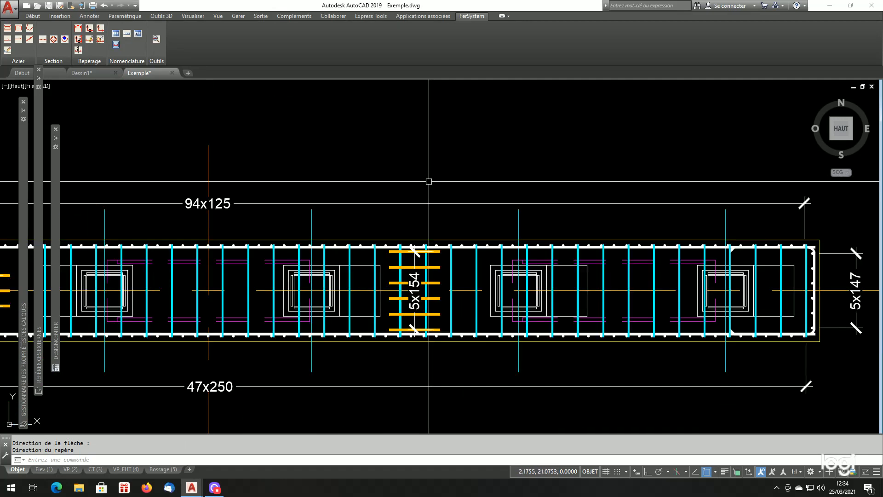
key(Return)
key(Return)
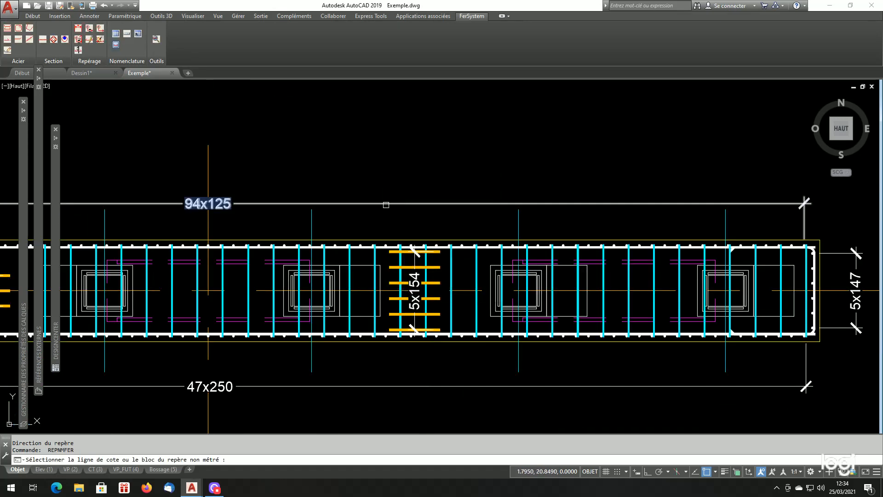
scroll(370, 204, down, 3)
scroll(249, 202, up, 2)
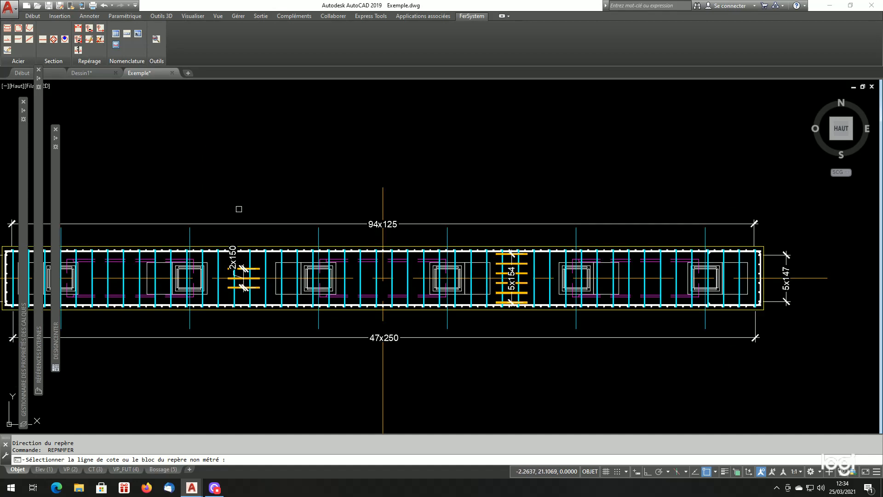
click(153, 224)
click(152, 195)
click(115, 205)
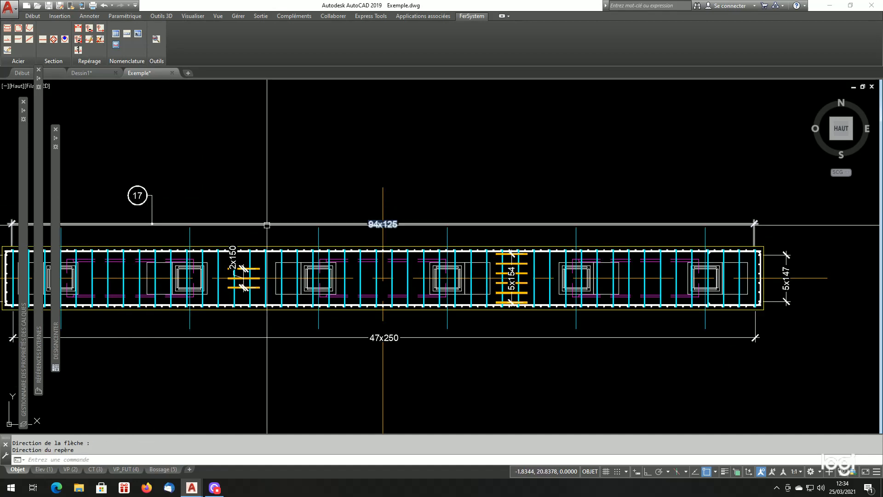
scroll(267, 225, down, 3)
scroll(479, 301, up, 4)
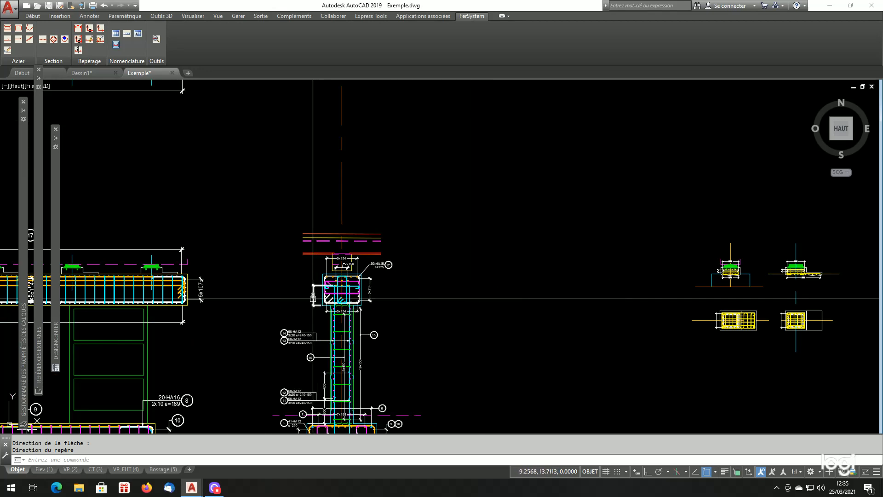
scroll(313, 298, up, 5)
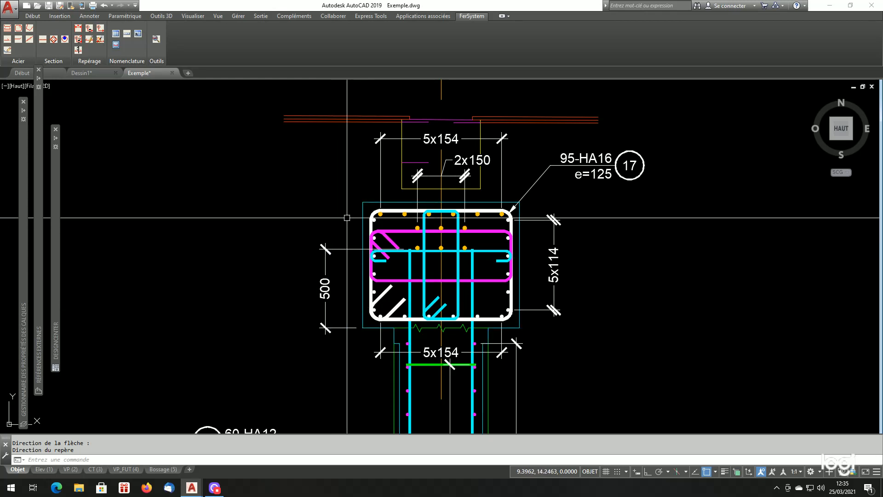
click(394, 227)
key(Escape)
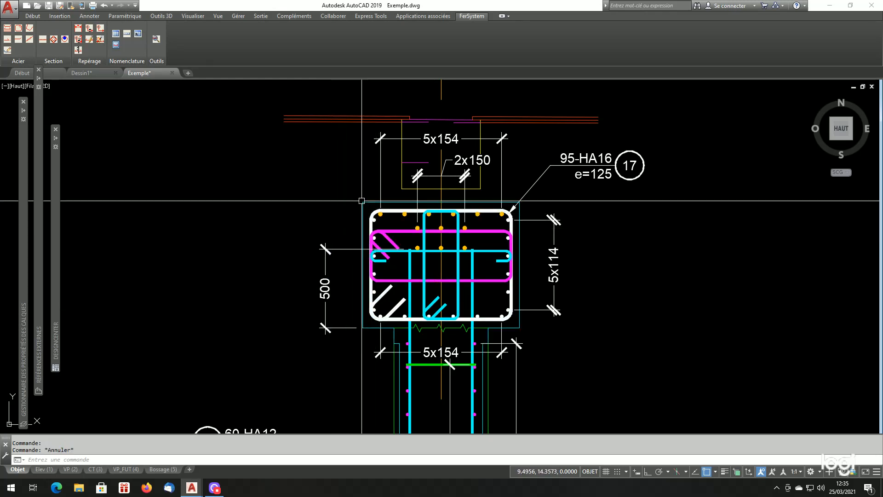
Start a quantified bar mark numbered 18 for the magenta frame in the cap beam section
click(92, 30)
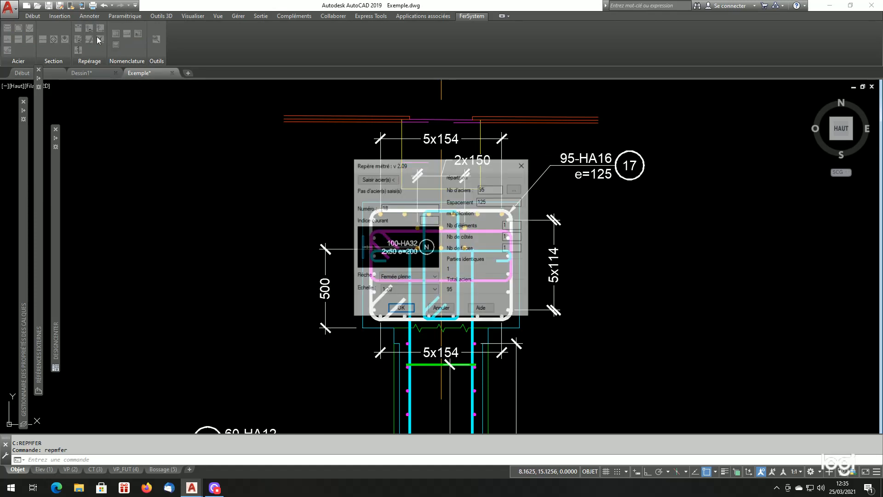
click(368, 180)
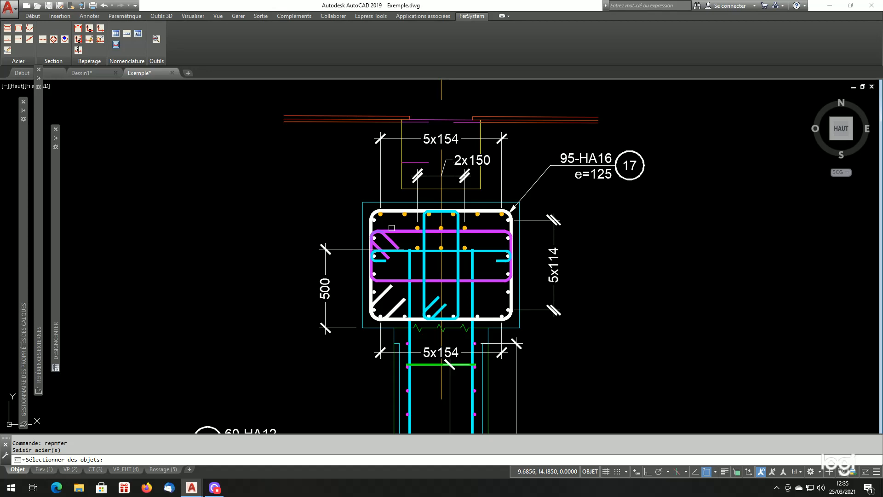
click(392, 229)
key(Return)
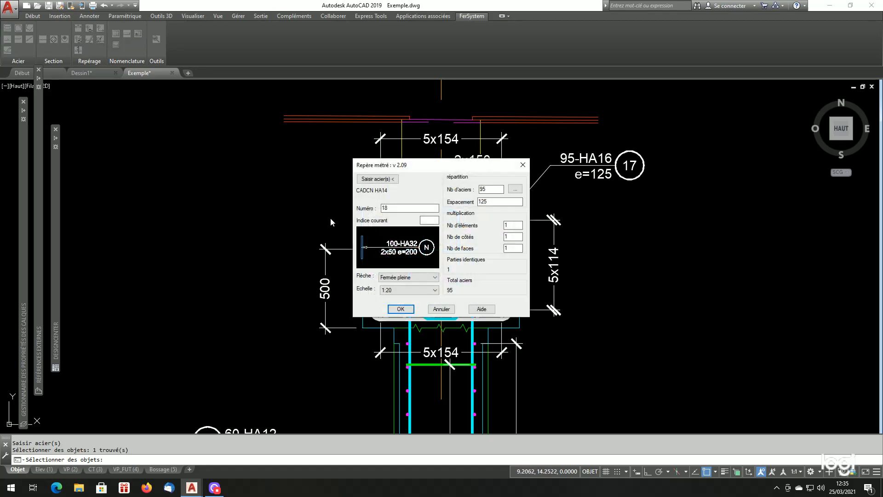
Take the mark's bar distribution from the 47x250 dimension below the cap beam elevation
click(515, 189)
scroll(414, 253, down, 5)
scroll(334, 301, up, 4)
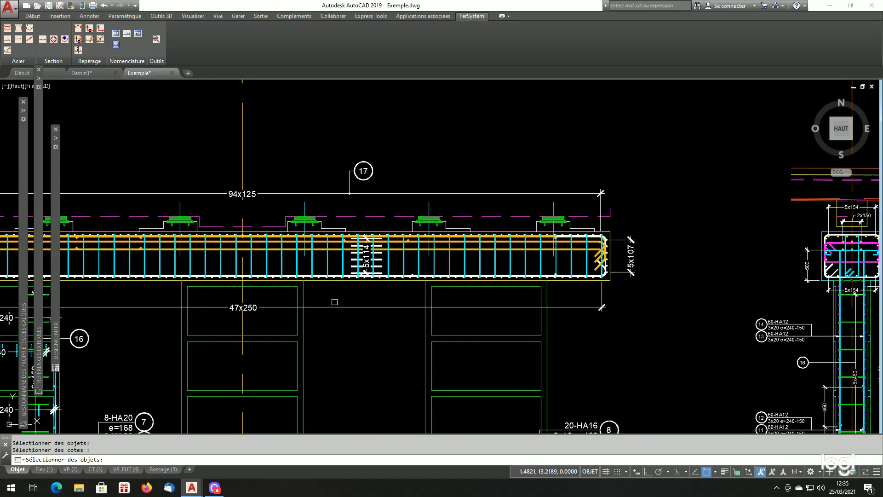
click(334, 305)
scroll(336, 307, down, 4)
key(Return)
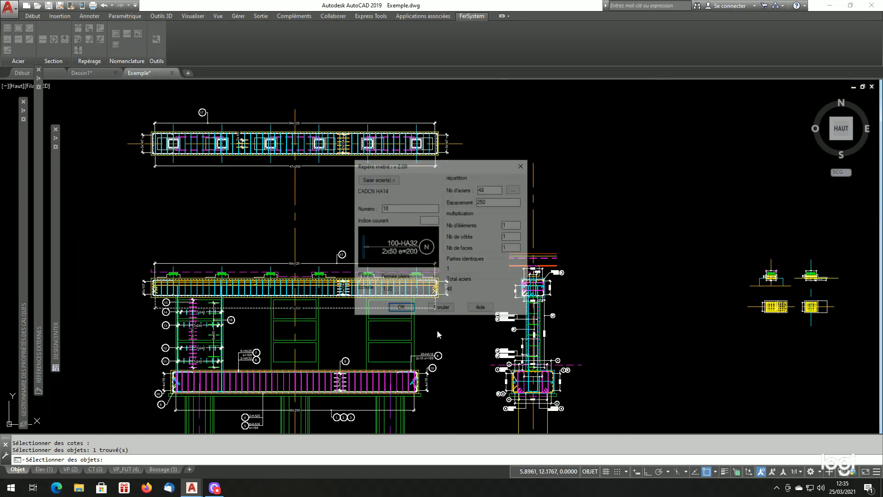
Place quantified mark 18 to the upper left of the cap beam section, with an oblique leader from the magenta frame
click(400, 308)
scroll(518, 290, up, 5)
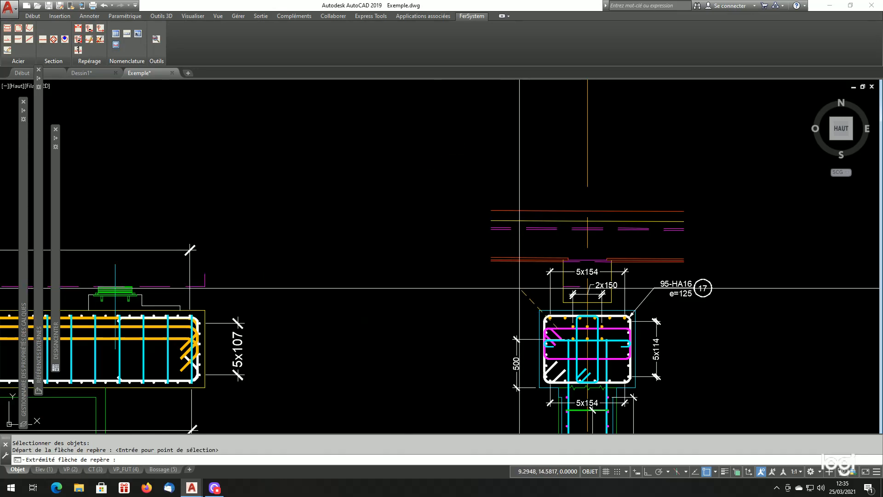
click(519, 289)
click(466, 293)
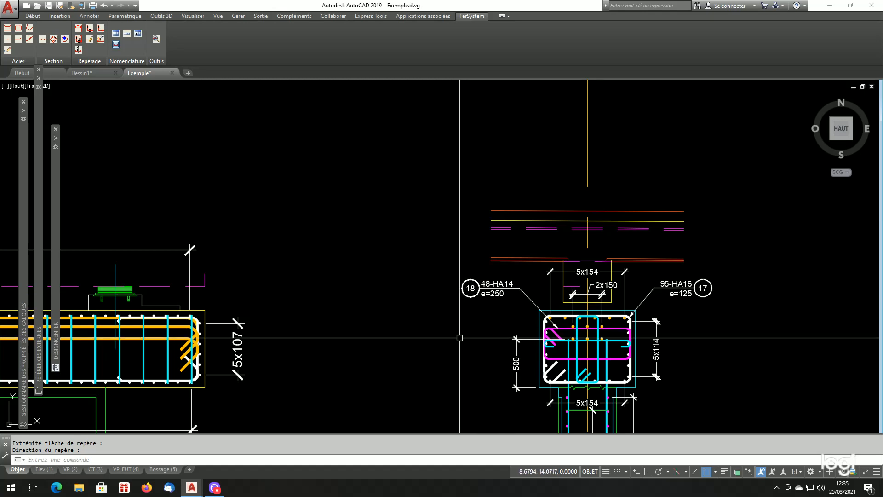
Add unquantified bar mark 18 on the 47x250 dimension line below the cap beam elevation, leader down and mark to its right
scroll(459, 337, down, 5)
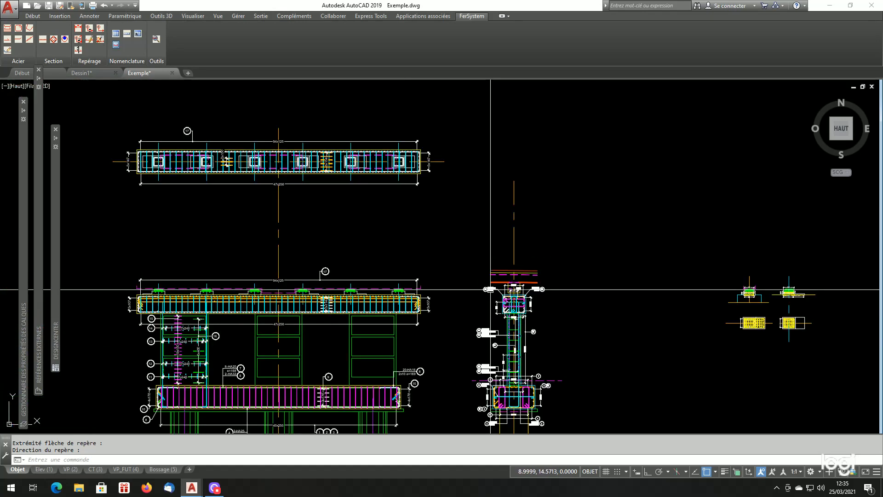
scroll(304, 267, up, 4)
click(101, 28)
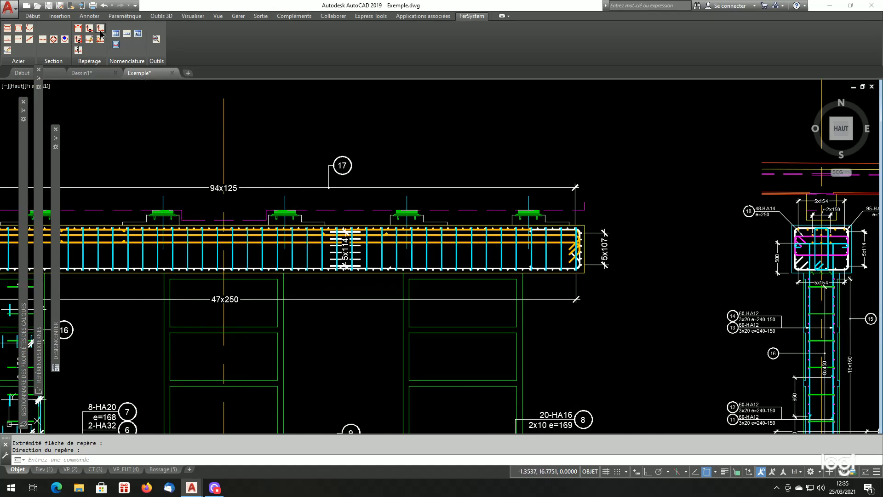
key(Return)
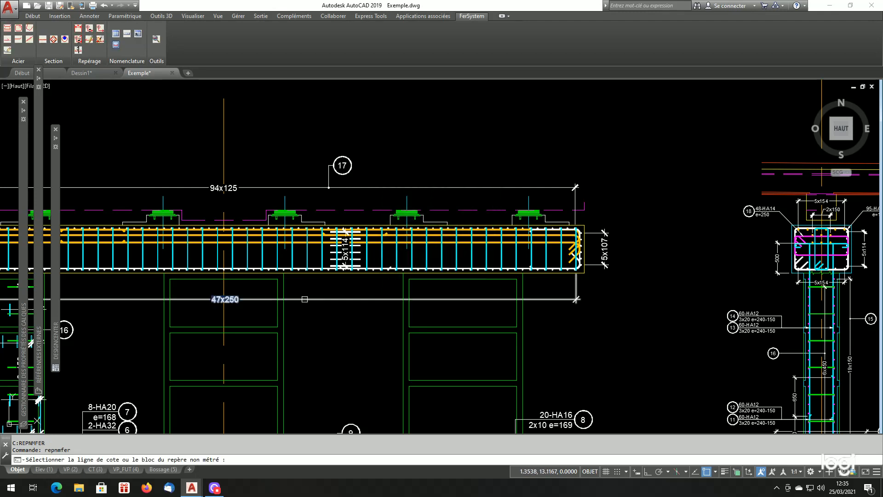
click(317, 300)
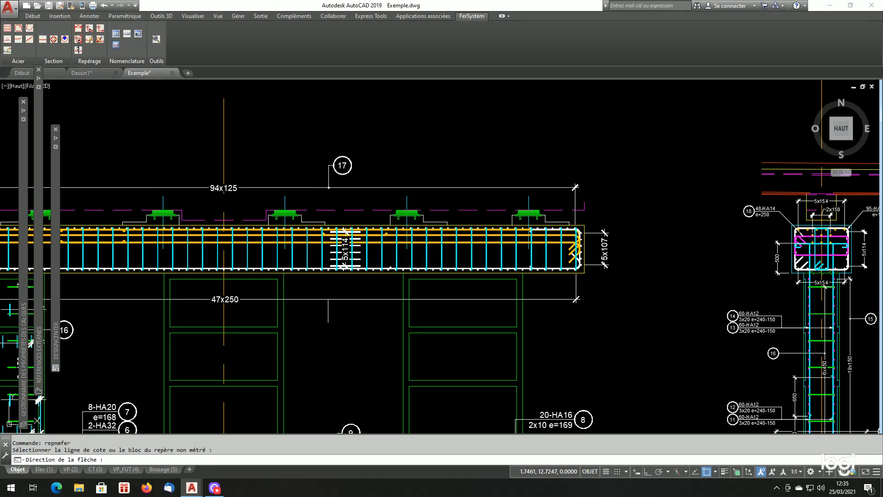
click(382, 322)
Add the same unquantified mark 18 on the 47x250 dimension line of the cap beam plan view, with its leader pointing down
scroll(369, 325, down, 5)
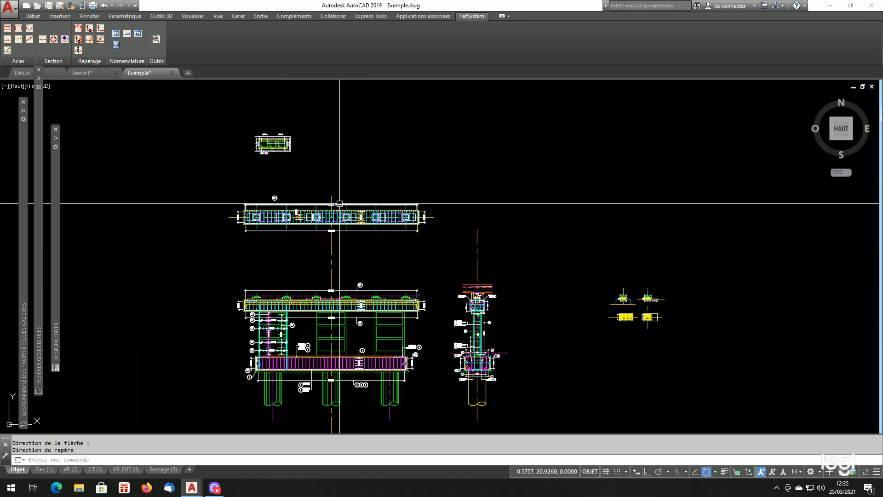
scroll(339, 203, up, 6)
key(Return)
key(Return)
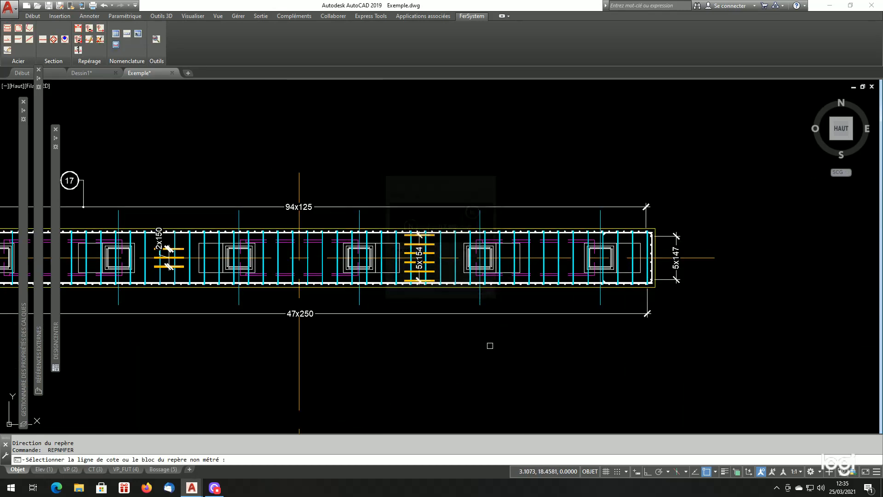
click(509, 314)
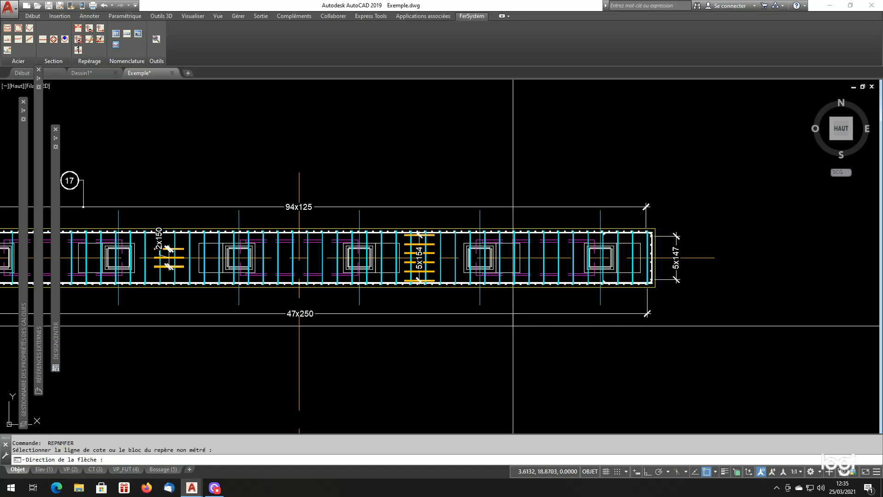
click(513, 334)
click(523, 336)
Start quantified mark 19 for the horizontal cyan hooked bar in the cap beam section
scroll(355, 292, down, 5)
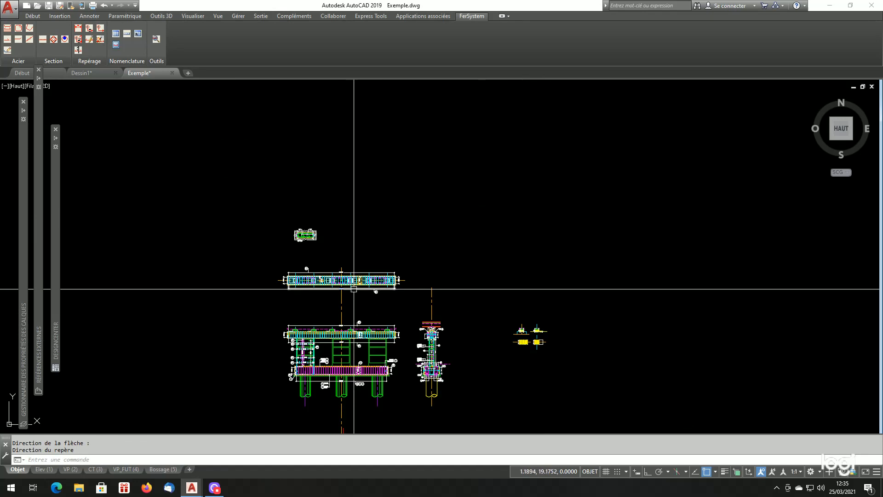
scroll(437, 340, up, 5)
scroll(405, 304, up, 4)
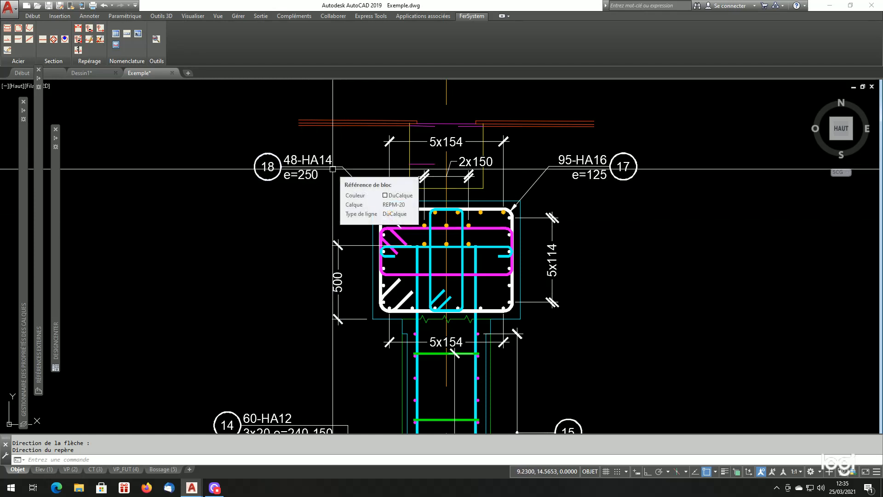
click(89, 28)
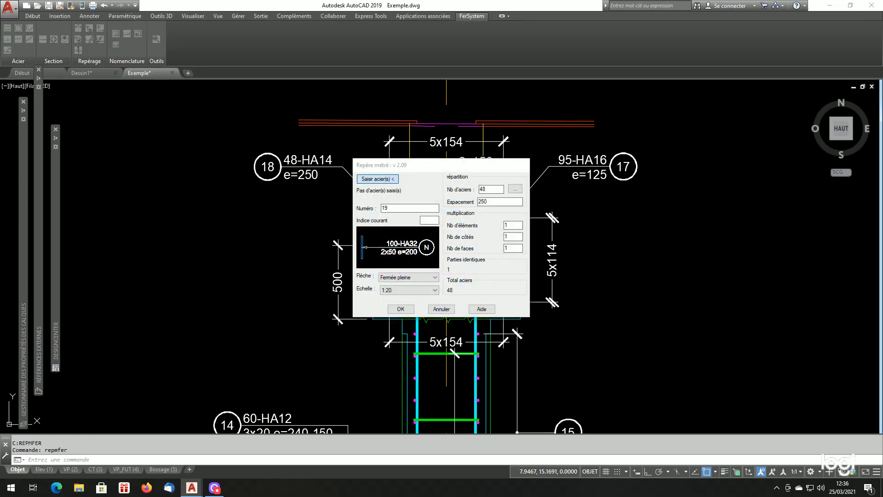
click(377, 178)
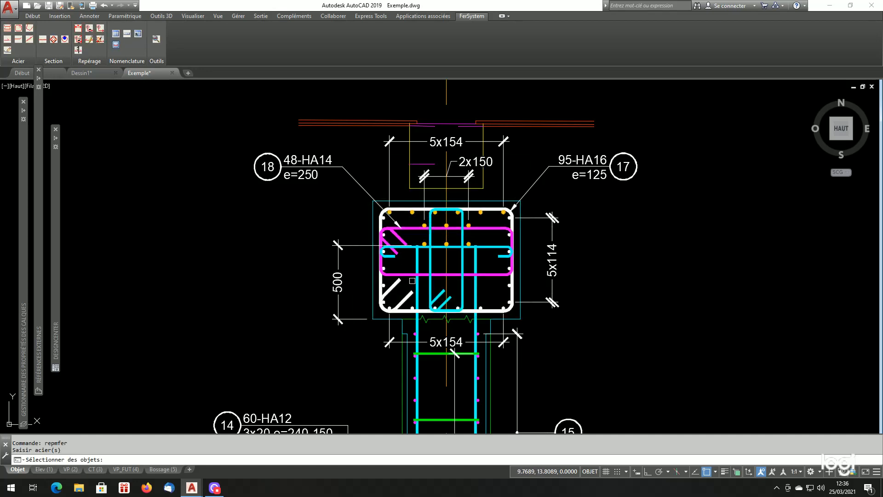
scroll(408, 266, up, 2)
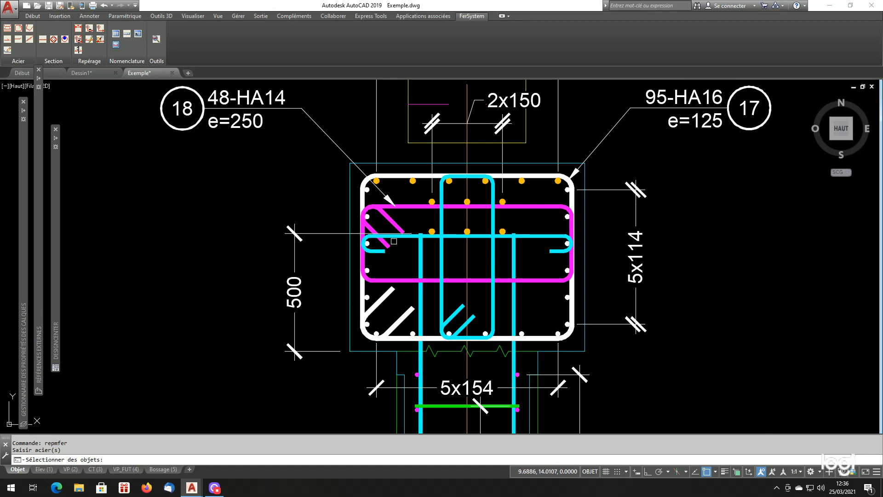
key(Return)
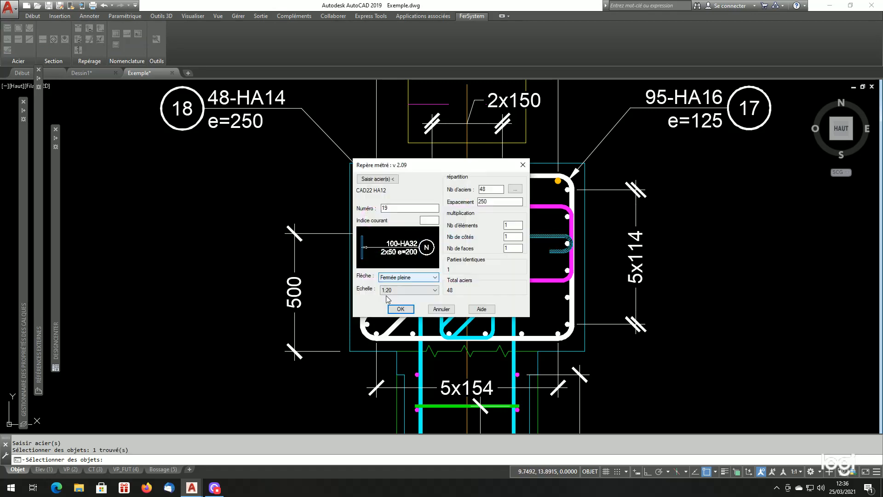
Keep 48 bars at 250 spacing and place quantified mark 19 directly below mark 18, with an oblique leader from the hooked bar
click(399, 309)
key(Return)
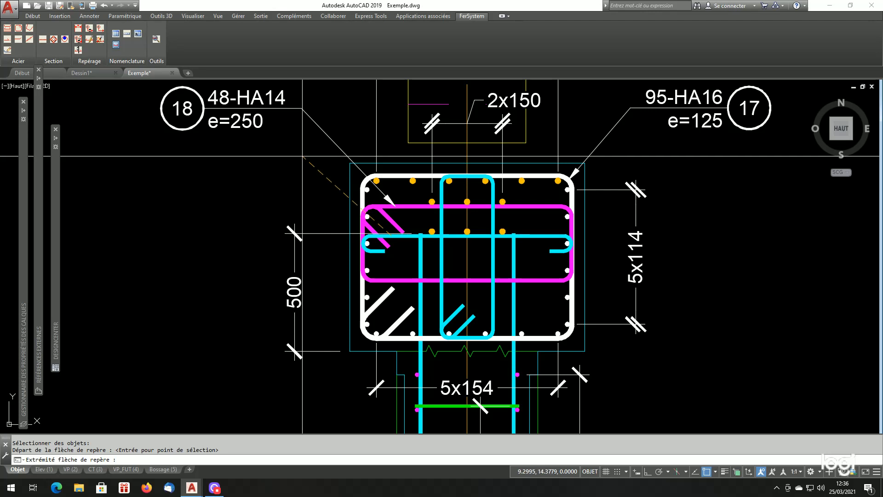
click(302, 156)
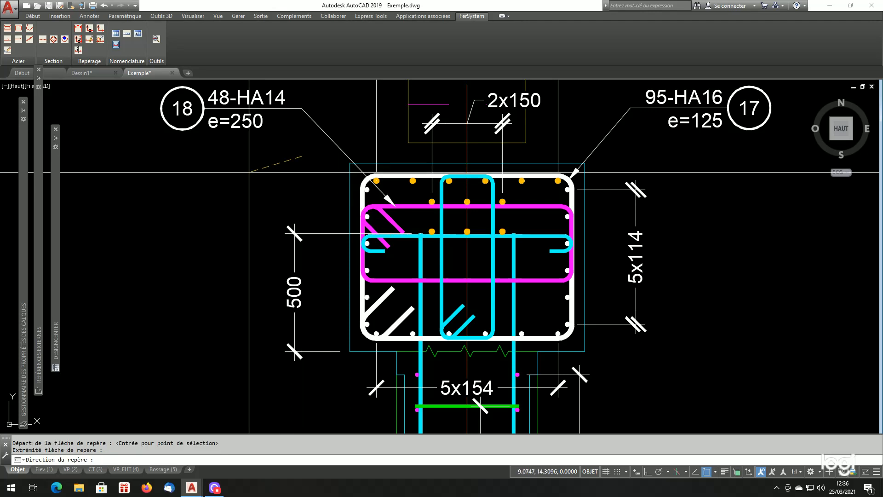
click(248, 156)
Attach unquantified bar mark 19 to the right of mark 18 below the cap beam elevation
scroll(476, 200, down, 5)
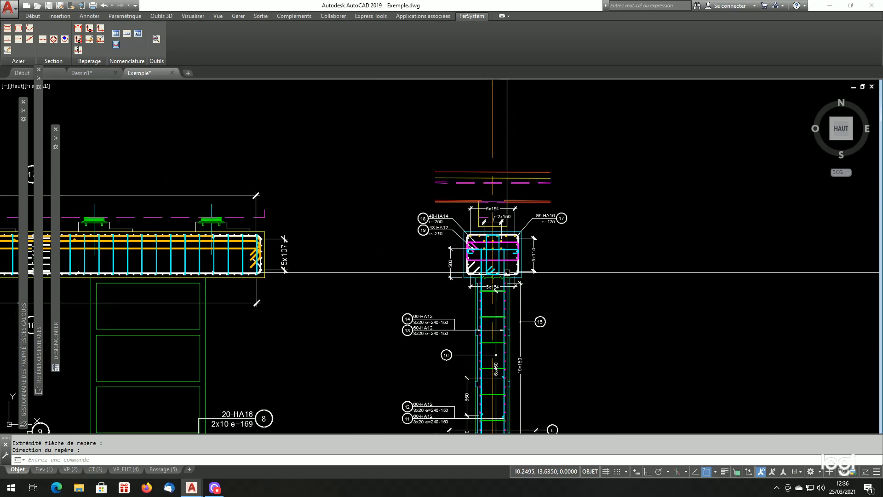
scroll(371, 253, up, 4)
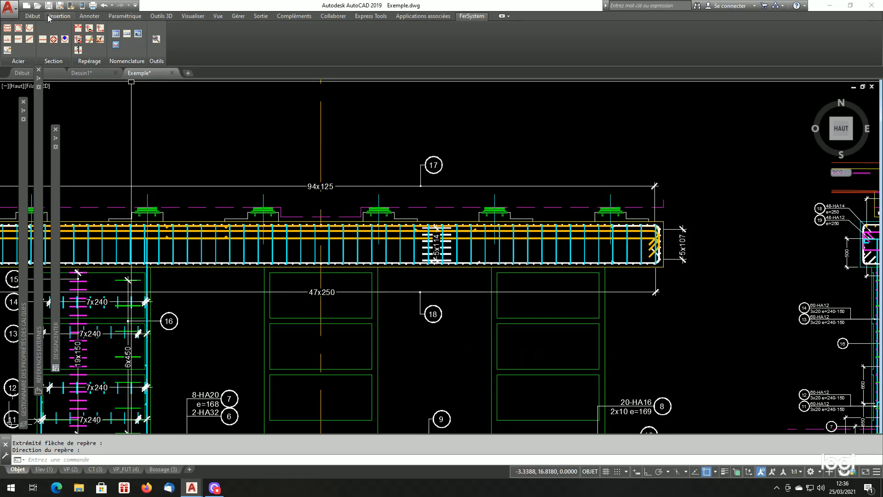
click(101, 30)
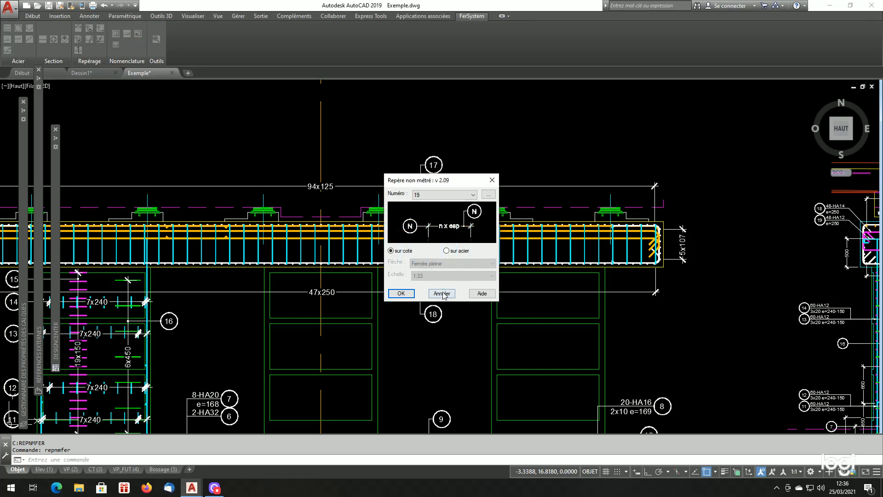
key(Return)
scroll(443, 311, up, 4)
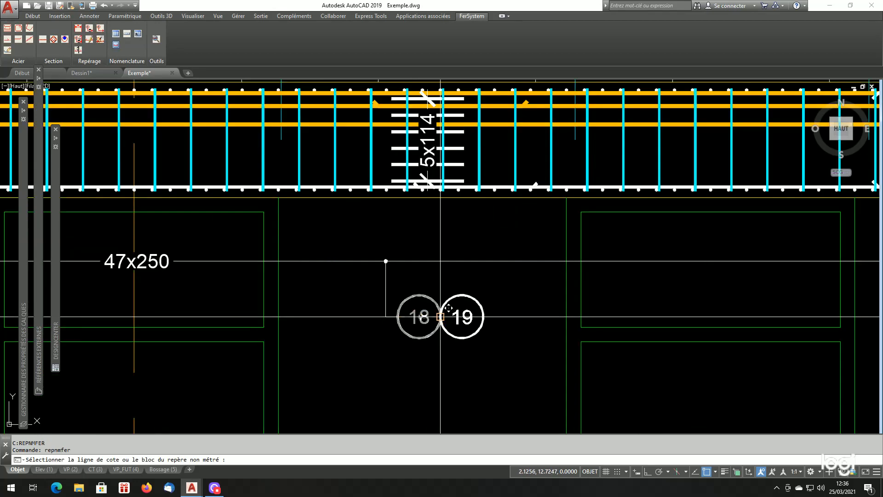
Attach unquantified bar mark 19 to the right of mark 18 below the cap beam plan view
scroll(482, 331, down, 5)
scroll(526, 248, up, 3)
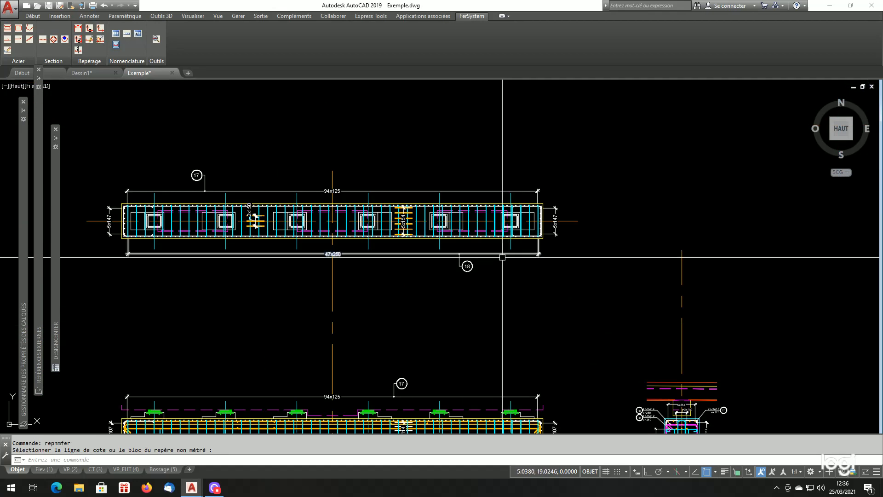
key(Return)
key(Return)
scroll(469, 275, up, 2)
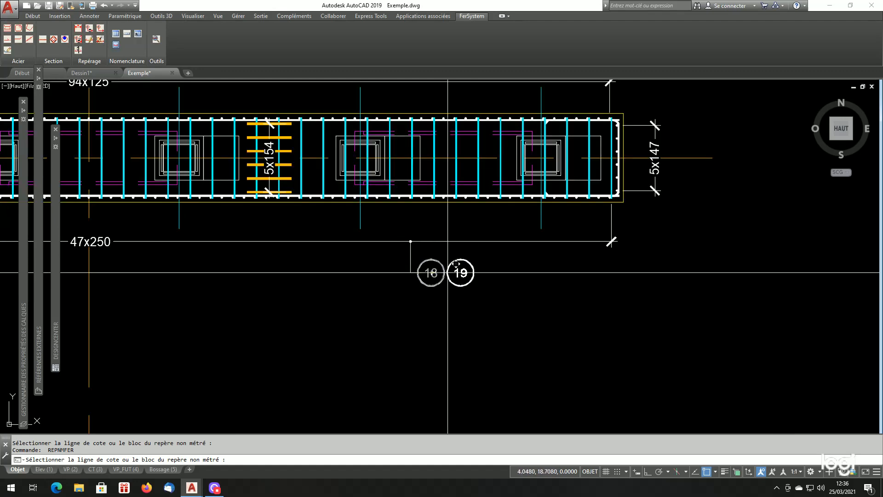
click(444, 272)
Start quantified mark 20 for the narrow vertical cyan frame at the centre of the cap beam section
scroll(391, 225, down, 5)
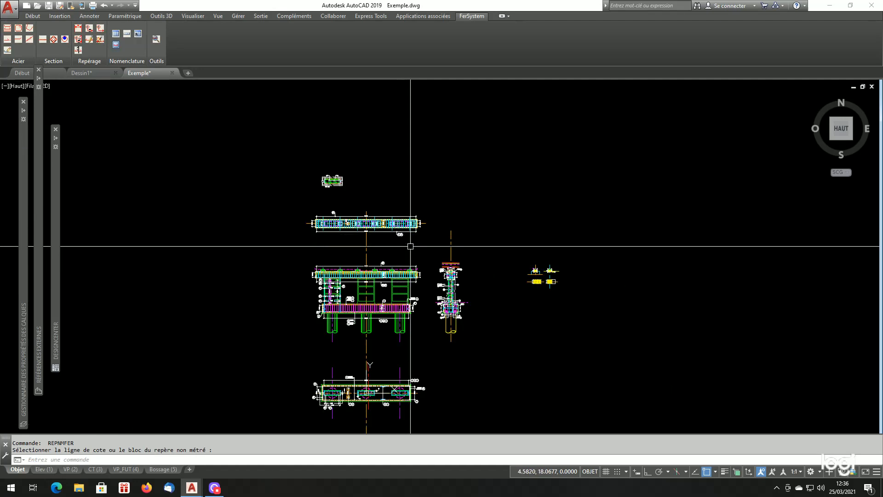
scroll(443, 276, up, 4)
scroll(460, 276, up, 3)
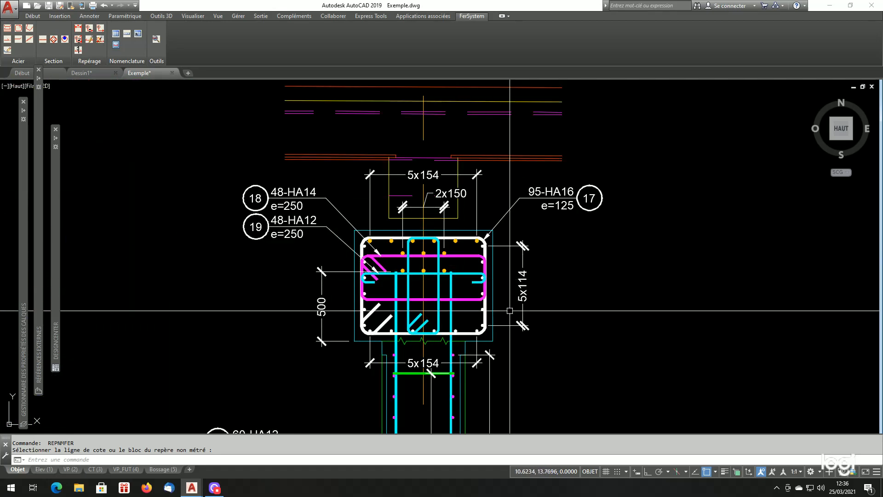
scroll(510, 310, down, 2)
scroll(529, 353, up, 2)
scroll(458, 317, up, 2)
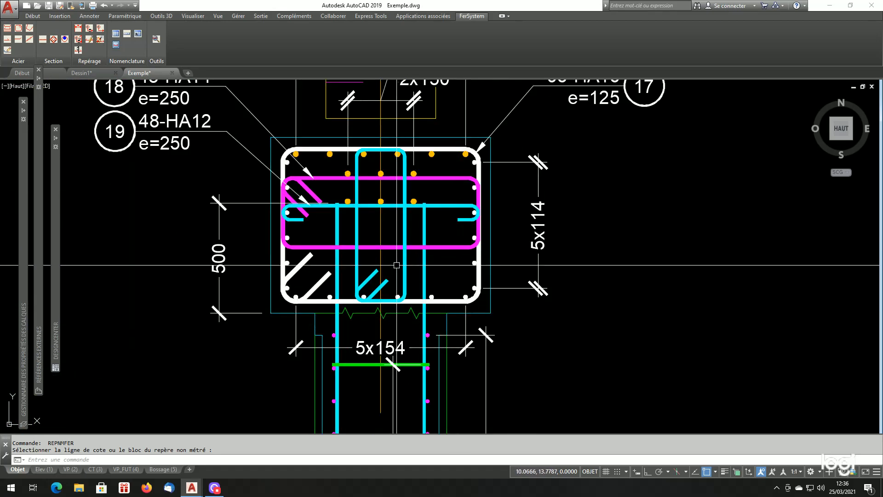
key(Escape)
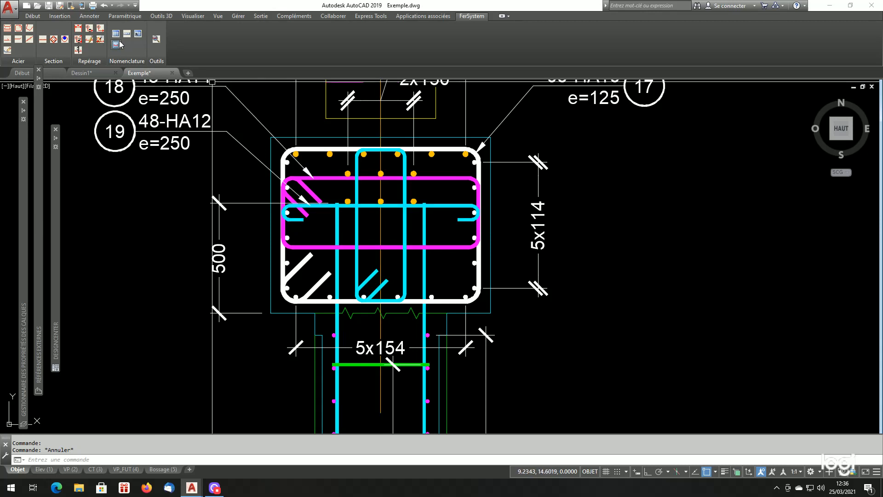
click(88, 29)
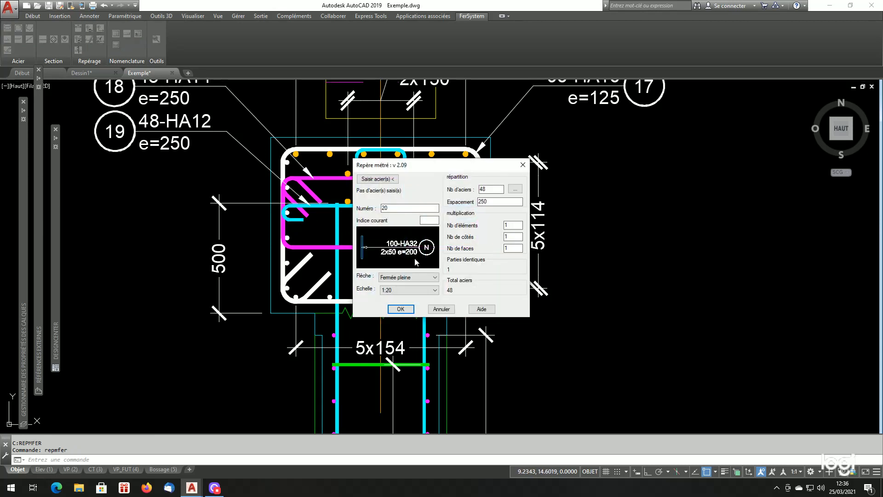
click(375, 179)
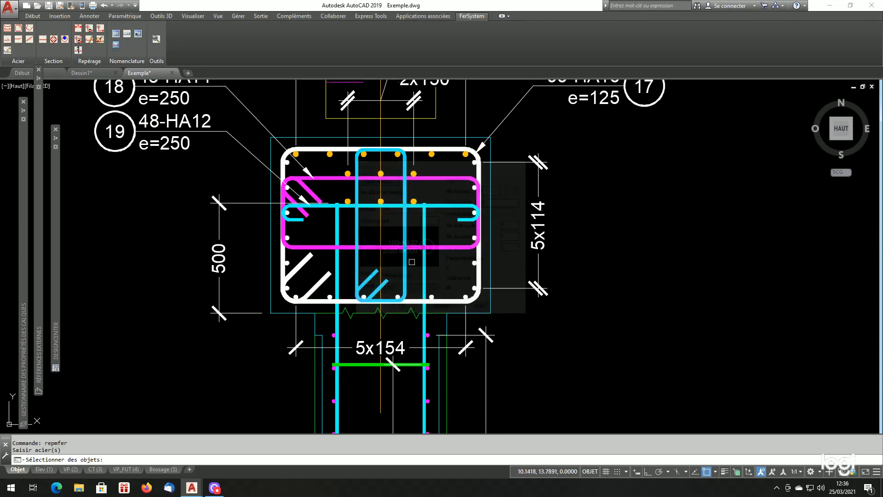
click(404, 266)
key(Return)
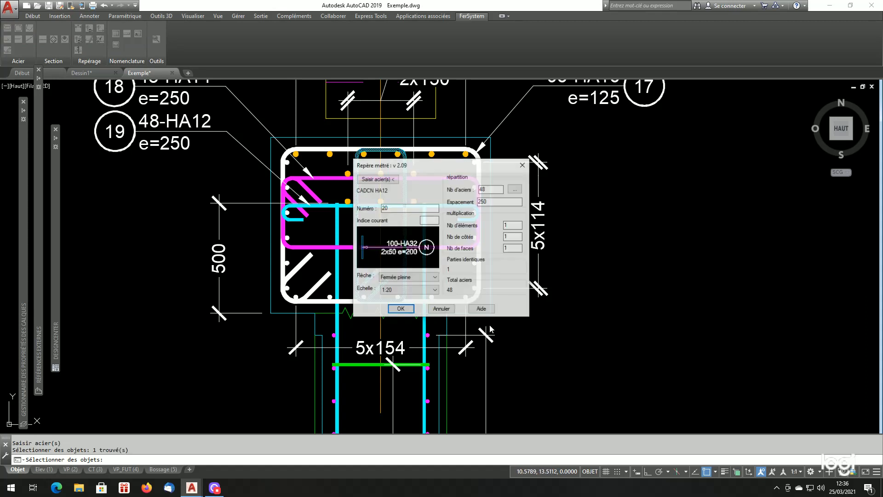
Keep 48 bars at 250 spacing and place quantified mark 20 below and right of the cap beam section, with an oblique leader from the narrow frame
click(400, 308)
key(Return)
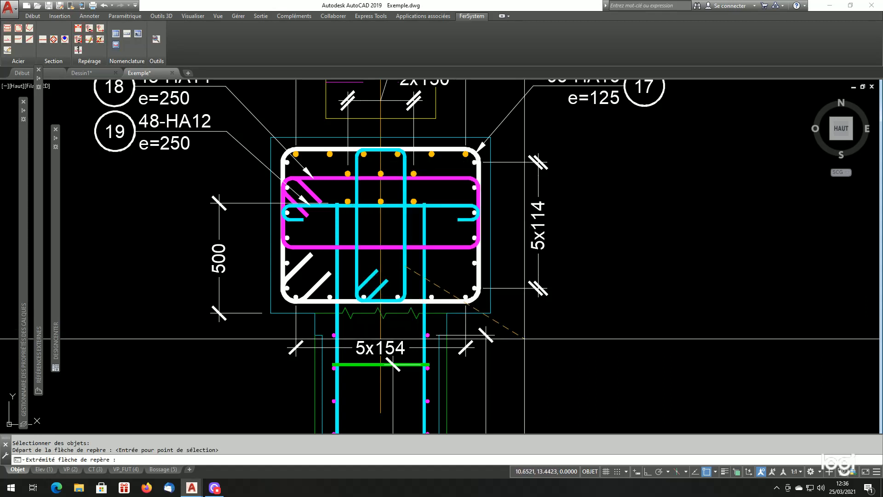
click(546, 348)
click(552, 349)
scroll(549, 327, down, 6)
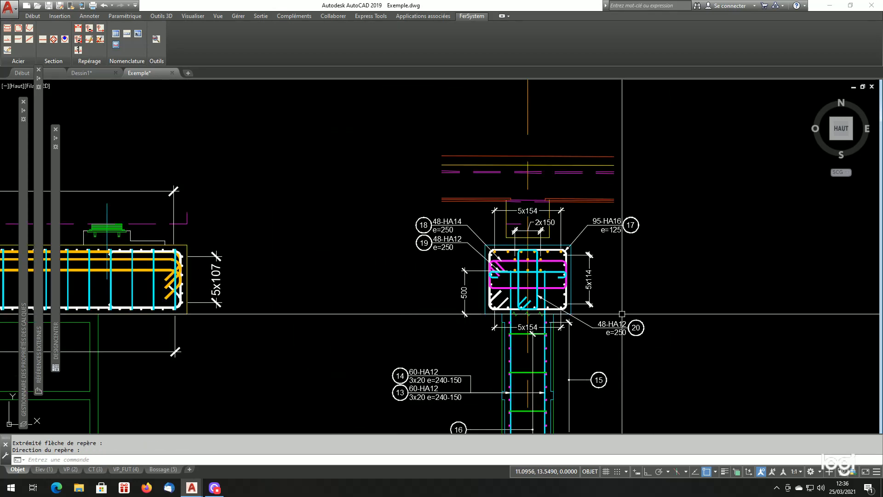
Attach unquantified bar mark 20 to the right of mark 19 below the cap beam elevation
scroll(331, 361, up, 4)
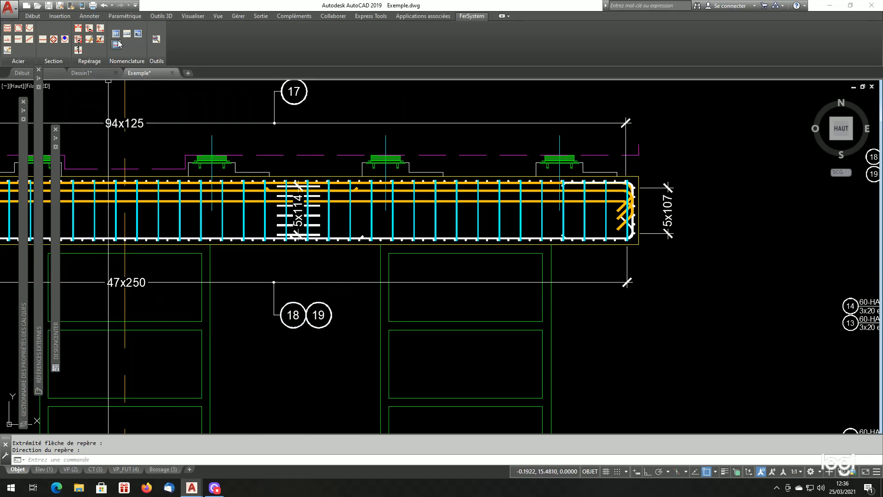
click(100, 31)
key(Return)
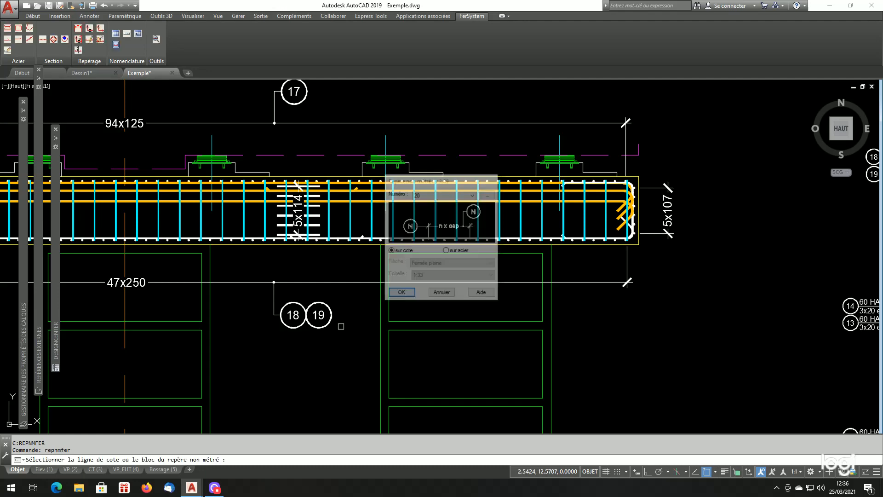
click(331, 315)
scroll(336, 318, down, 4)
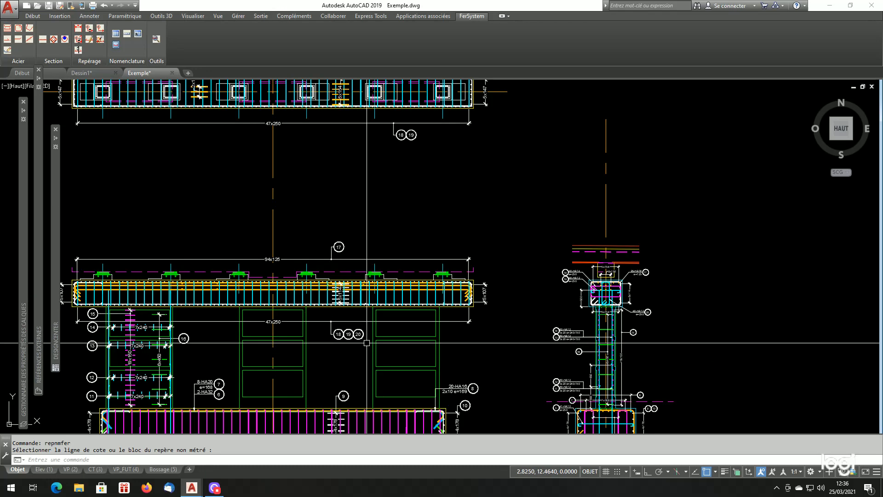
Attach unquantified bar mark 20 to the right of mark 19 below the cap beam plan view
scroll(343, 237, up, 4)
scroll(344, 237, down, 5)
scroll(363, 197, up, 5)
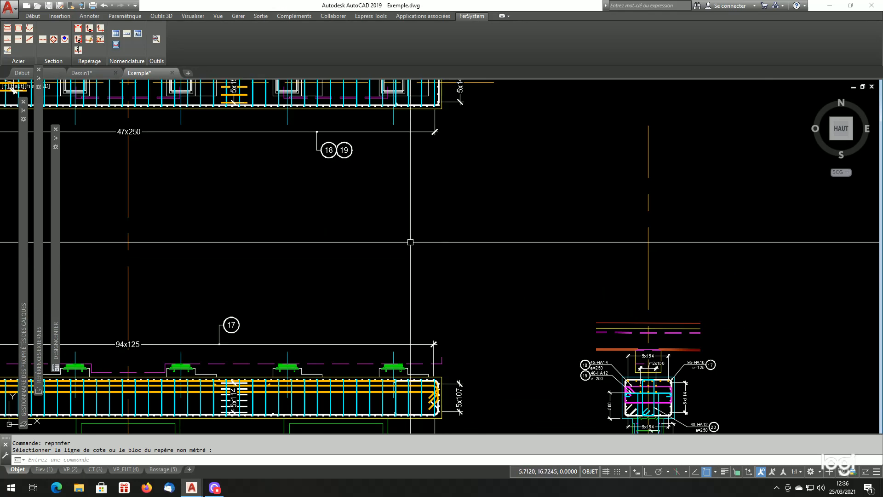
key(Return)
key(Return)
scroll(358, 152, up, 4)
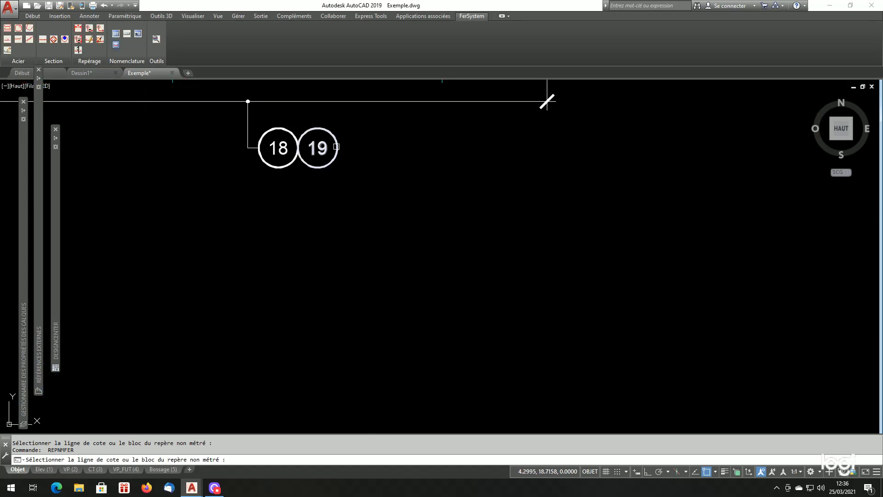
click(336, 146)
scroll(427, 201, down, 6)
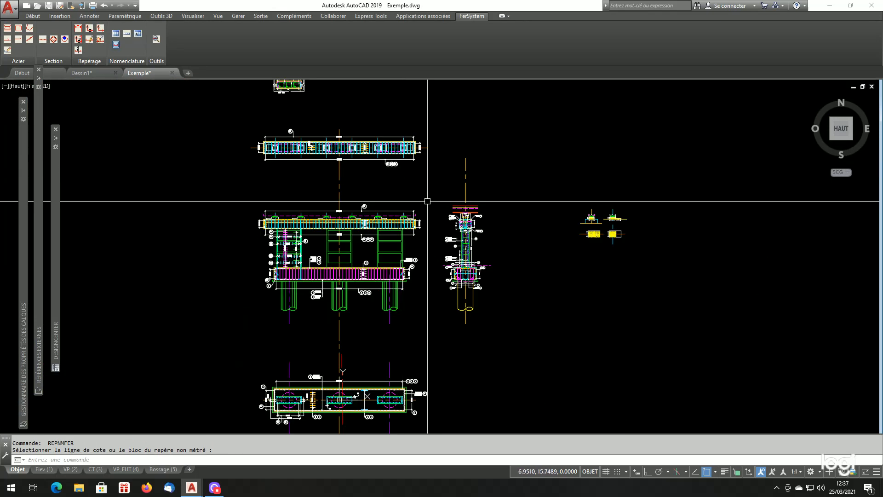
Examine the cap beam section and elevation for longitudinal bars that still need marks
scroll(427, 201, up, 5)
scroll(460, 235, up, 5)
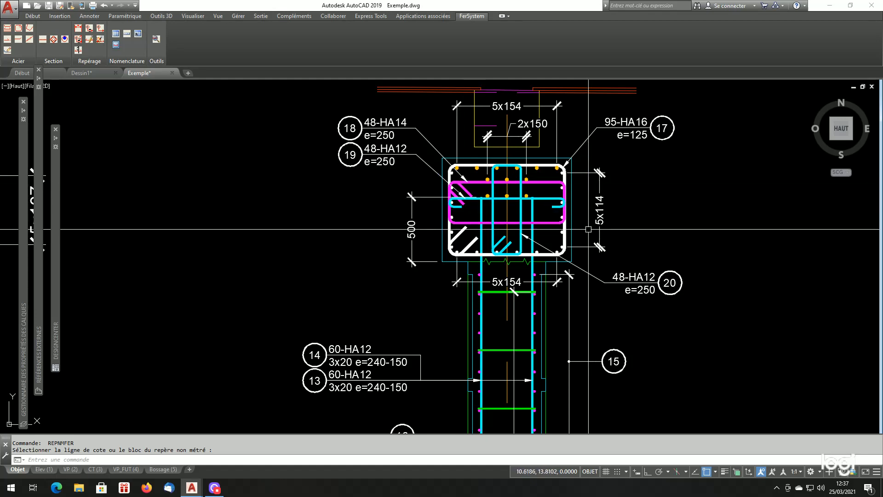
scroll(516, 252, down, 4)
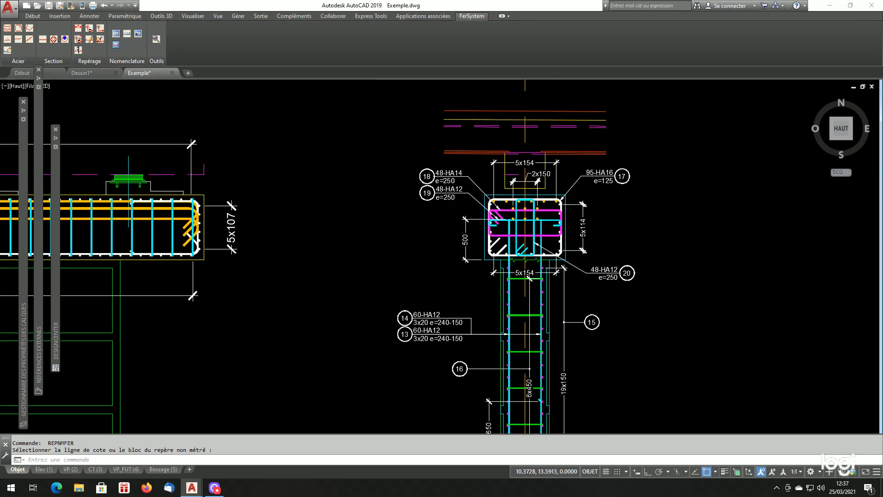
scroll(514, 261, up, 4)
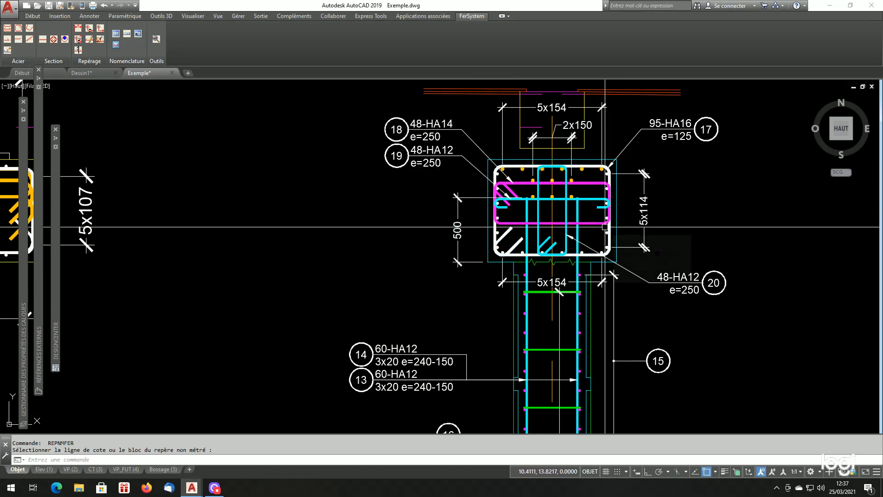
scroll(605, 226, down, 5)
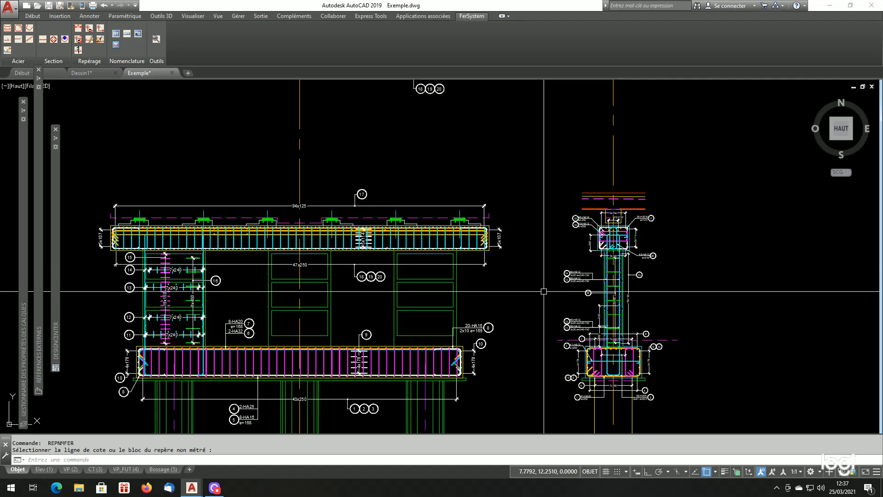
scroll(598, 257, up, 6)
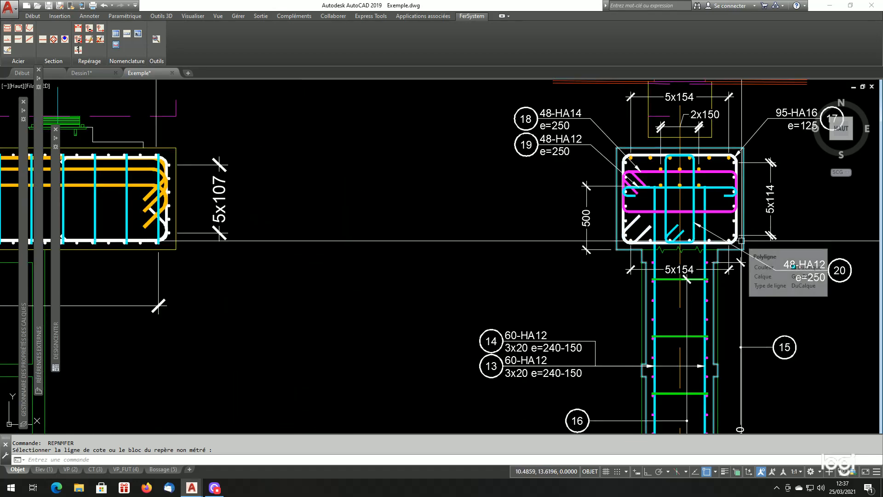
scroll(797, 316, down, 6)
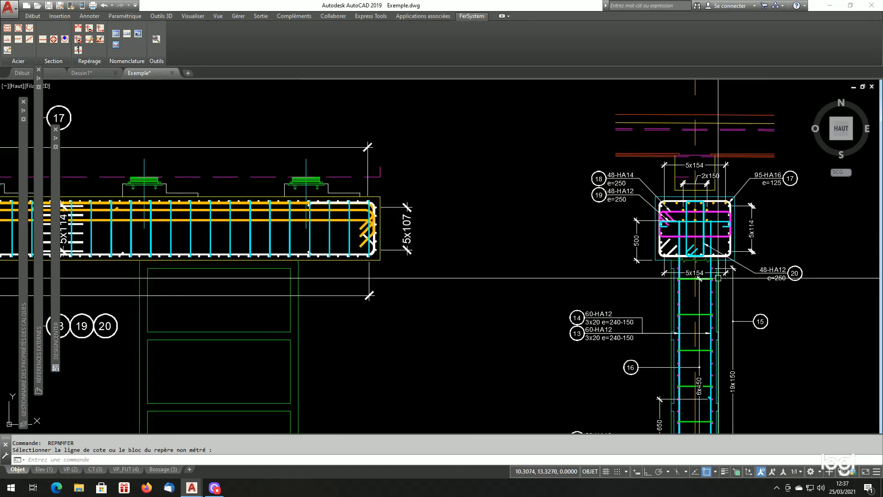
scroll(191, 284, up, 5)
scroll(190, 284, up, 2)
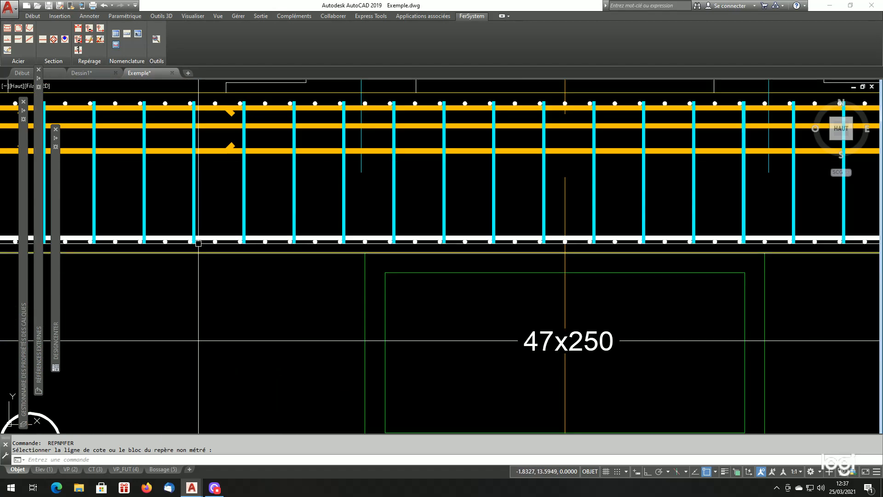
Check how far the white bottom longitudinal bar runs along the cap beam elevation, and release the selection
click(216, 240)
scroll(230, 282, down, 2)
scroll(233, 284, down, 4)
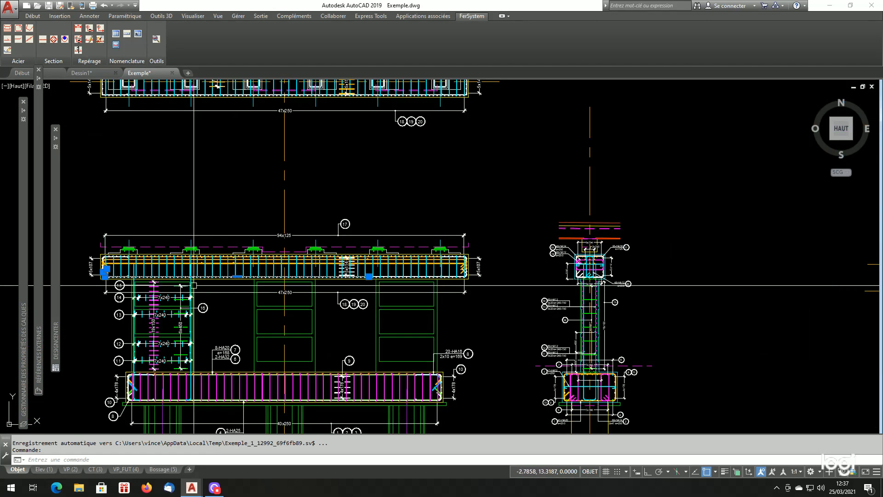
scroll(119, 285, up, 4)
scroll(228, 290, down, 2)
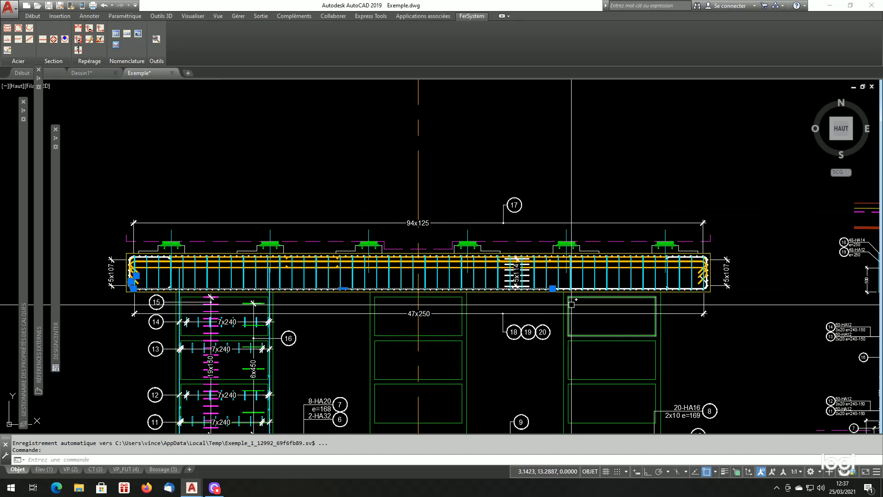
scroll(571, 302, up, 2)
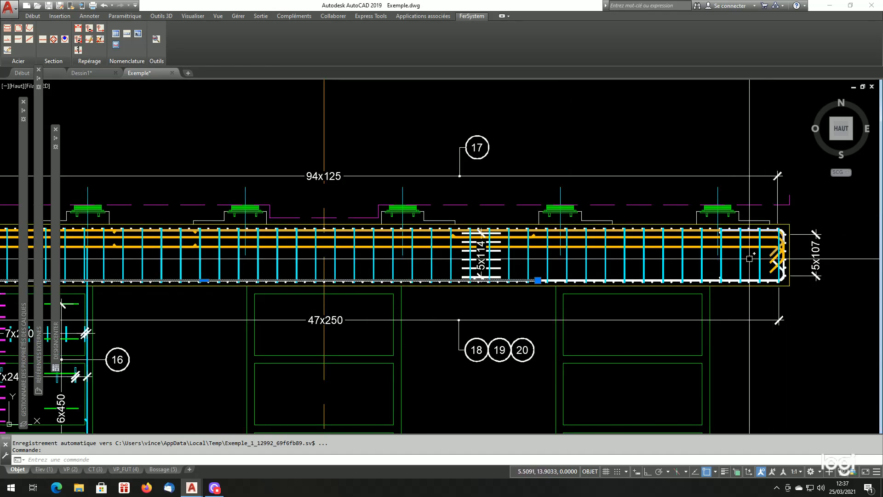
scroll(482, 274, up, 4)
scroll(620, 300, down, 4)
scroll(620, 299, down, 2)
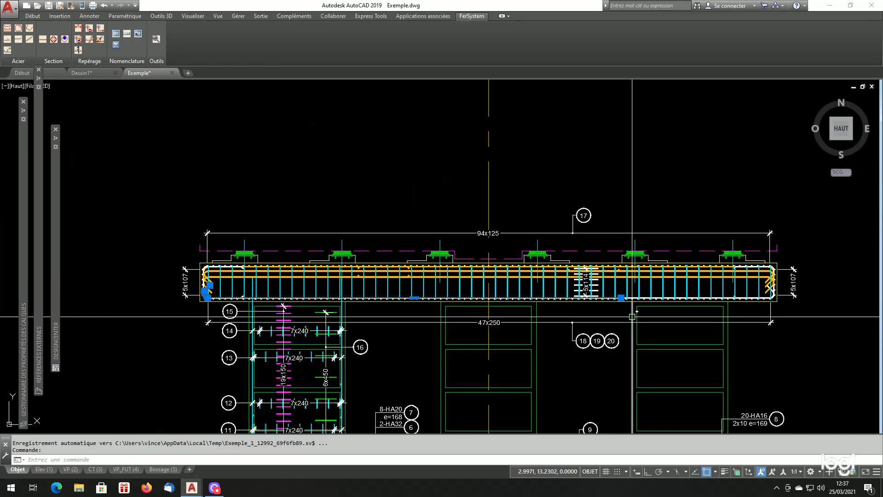
key(Escape)
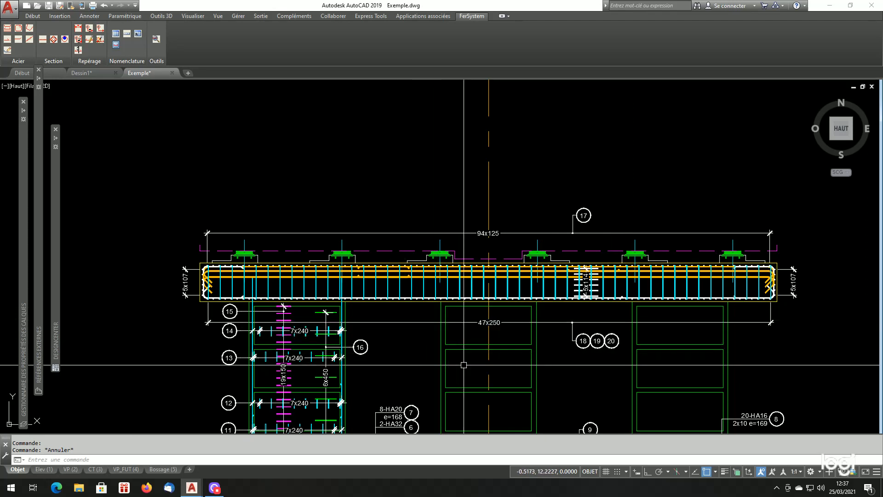
Start quantified mark 21 for the white bottom longitudinal bar in the cap beam elevation, at scale 1:33
scroll(463, 365, down, 2)
scroll(437, 294, up, 4)
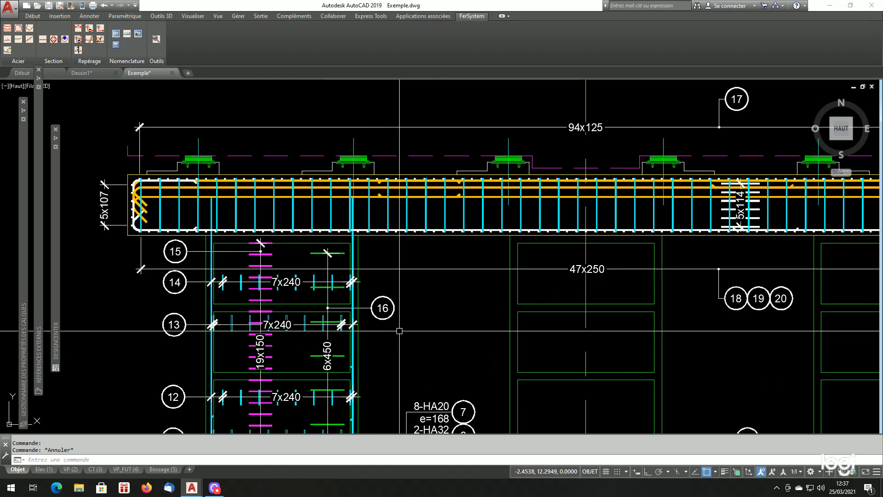
scroll(437, 294, down, 2)
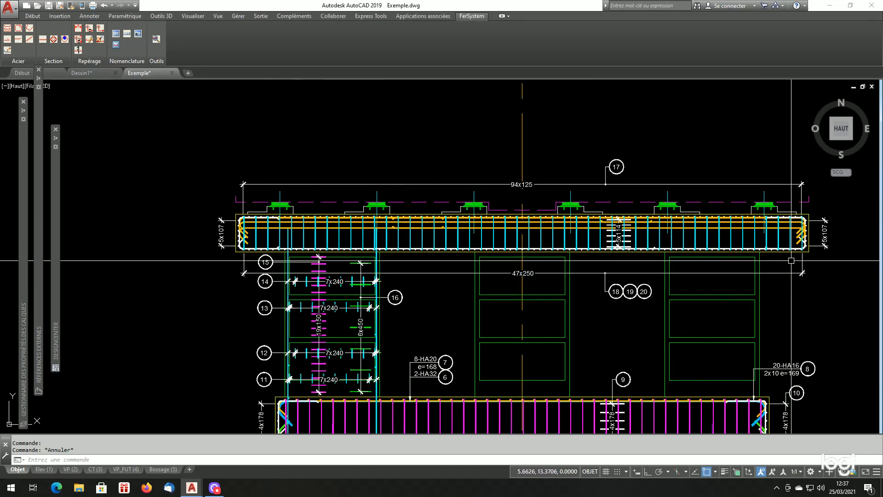
scroll(448, 312, up, 2)
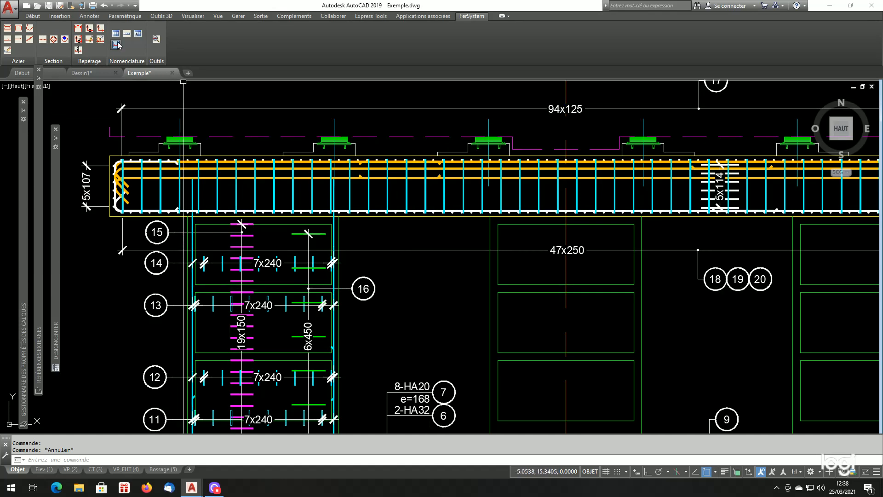
click(90, 31)
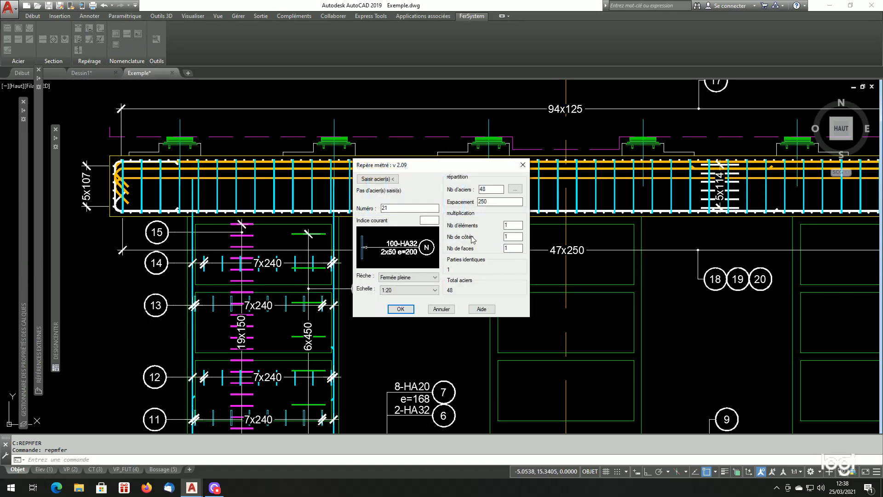
click(388, 183)
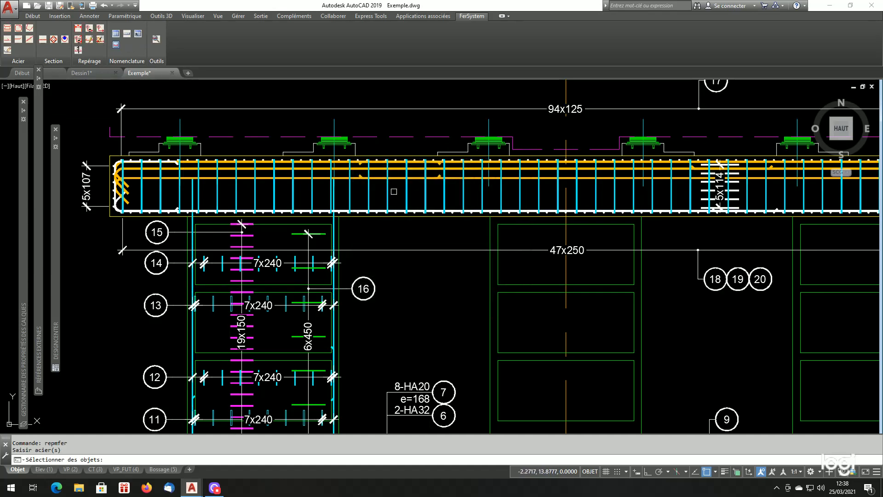
scroll(409, 200, up, 2)
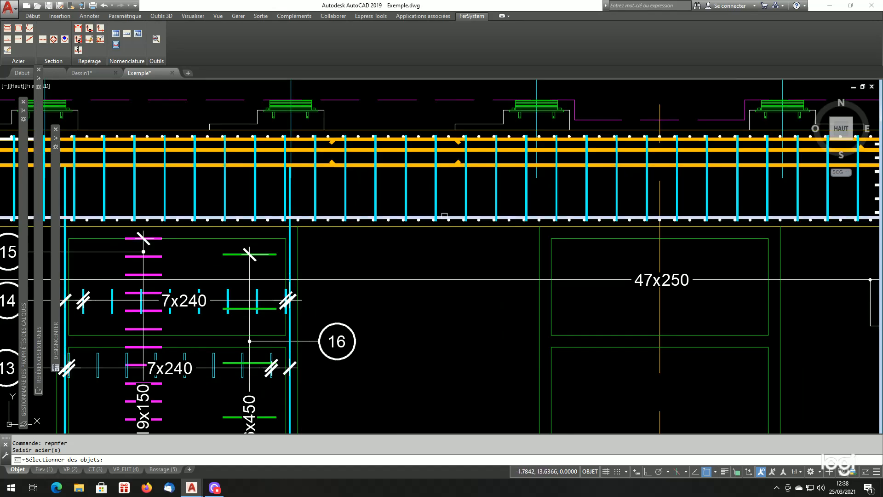
click(411, 214)
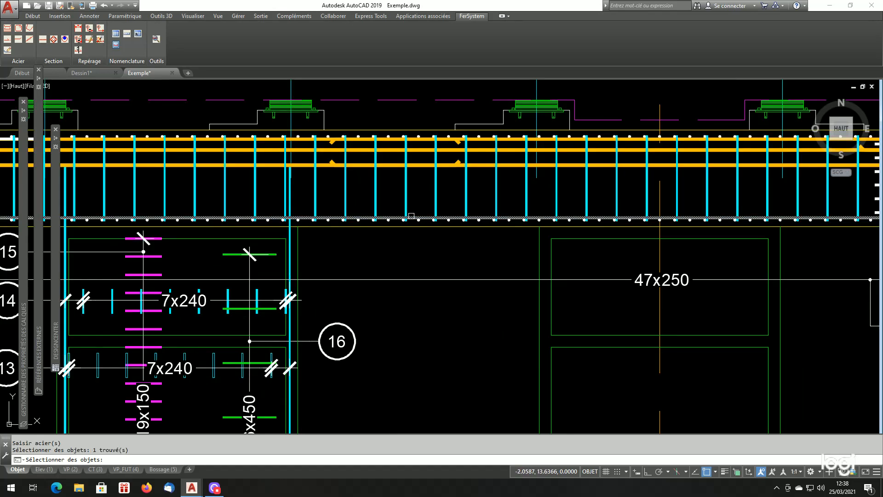
scroll(412, 215, down, 3)
scroll(411, 215, up, 2)
key(Return)
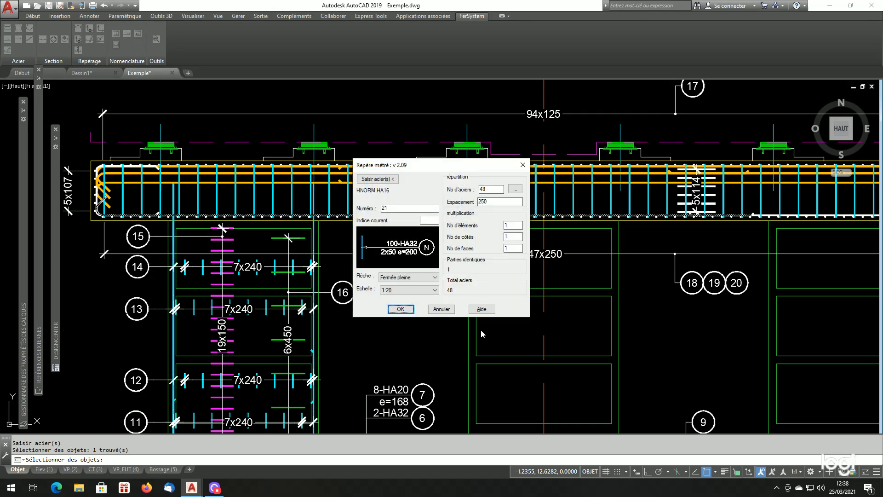
click(409, 290)
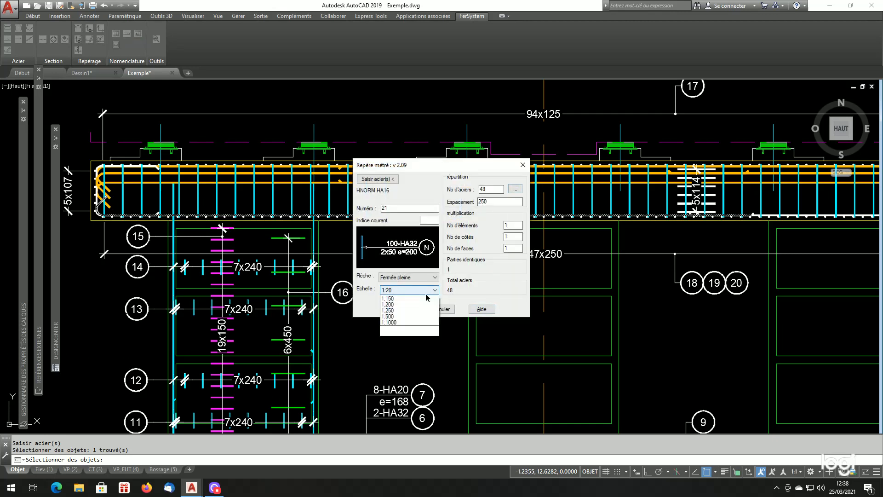
click(399, 346)
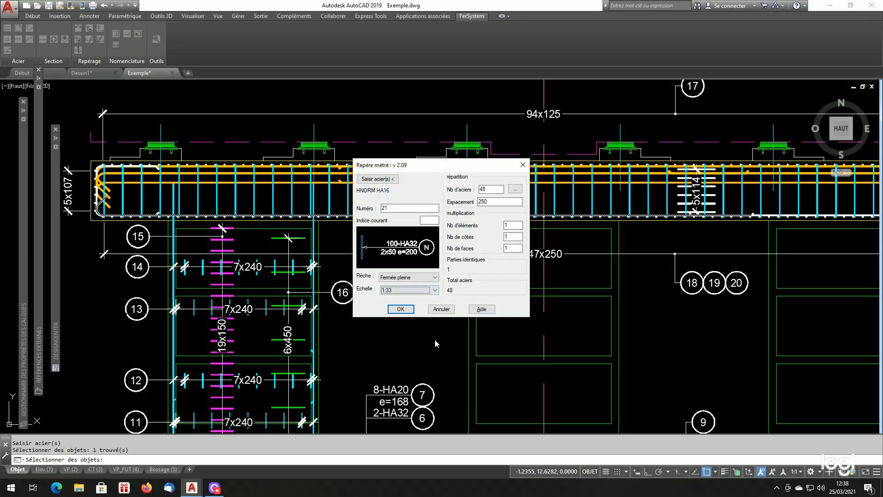
Take mark 21's bar count and spacing from the 5x154 dimension below the cap beam section
click(515, 189)
scroll(595, 263, up, 5)
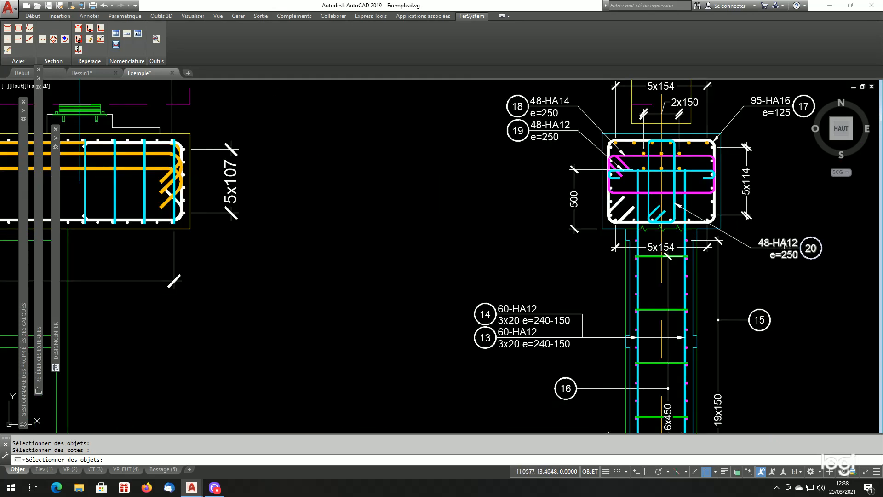
click(518, 249)
scroll(520, 252, down, 5)
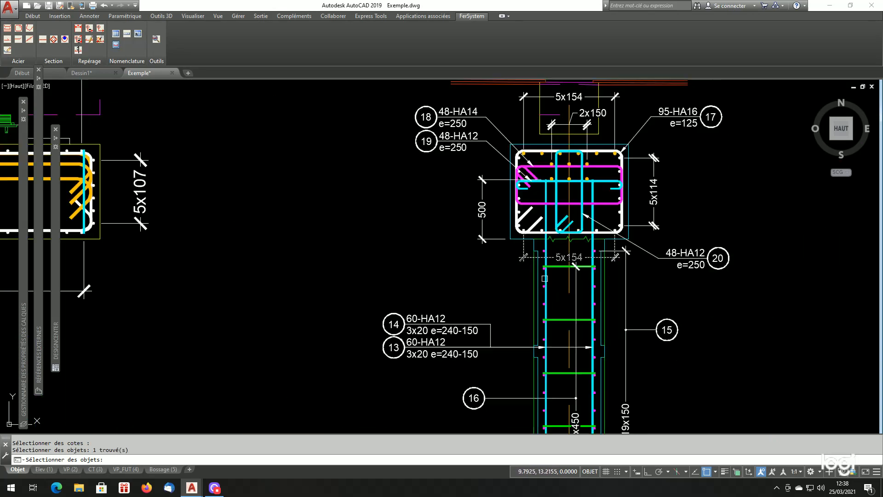
scroll(552, 283, down, 5)
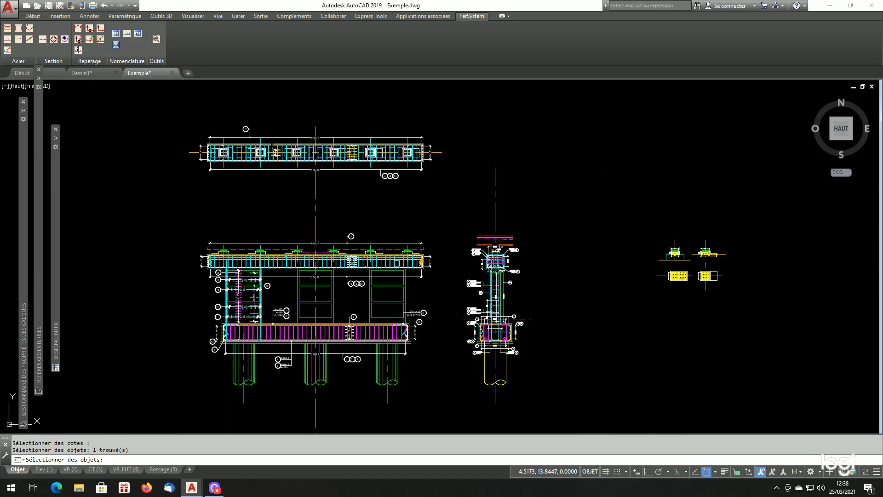
scroll(317, 152, up, 5)
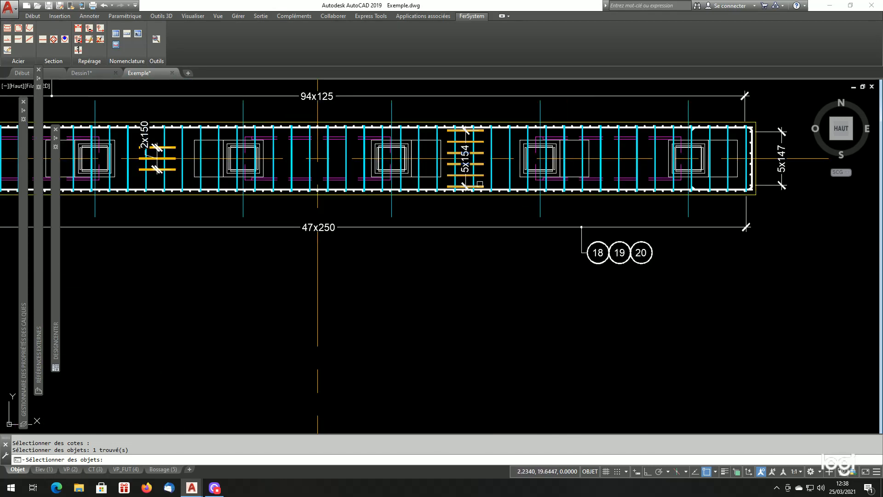
scroll(469, 186, down, 5)
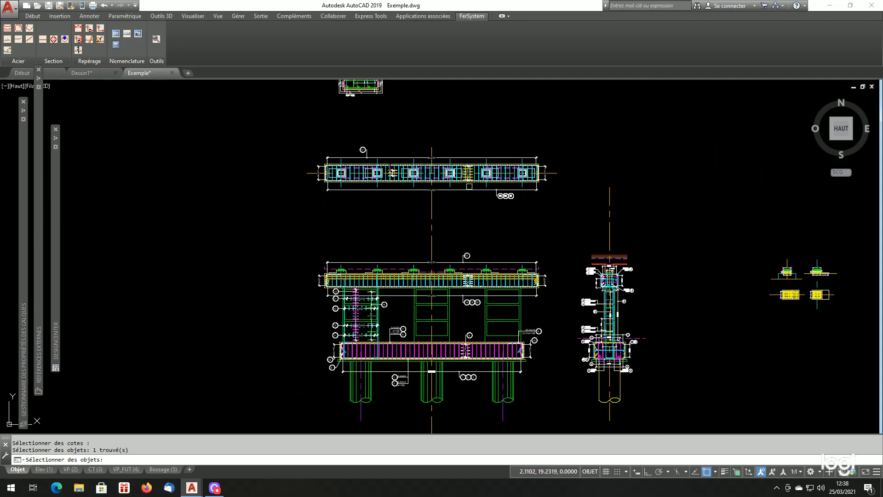
scroll(469, 186, down, 2)
scroll(396, 263, up, 8)
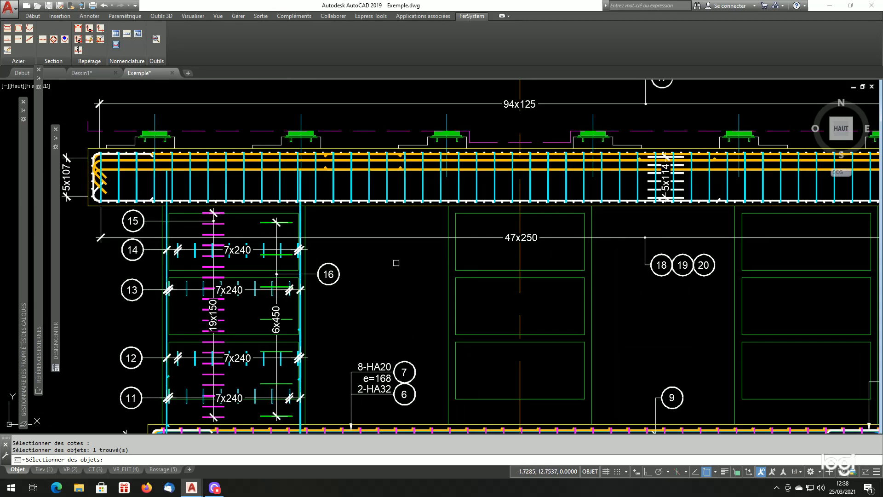
scroll(396, 263, down, 8)
scroll(398, 240, up, 8)
key(Return)
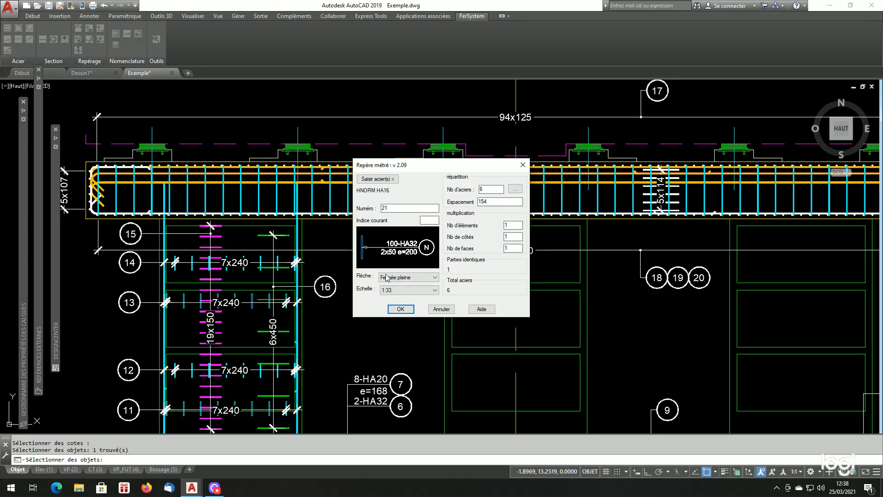
Place quantified mark 21 below the cap beam elevation, with a vertical orthogonal leader from the bottom bar and the label to its right
click(398, 309)
click(368, 215)
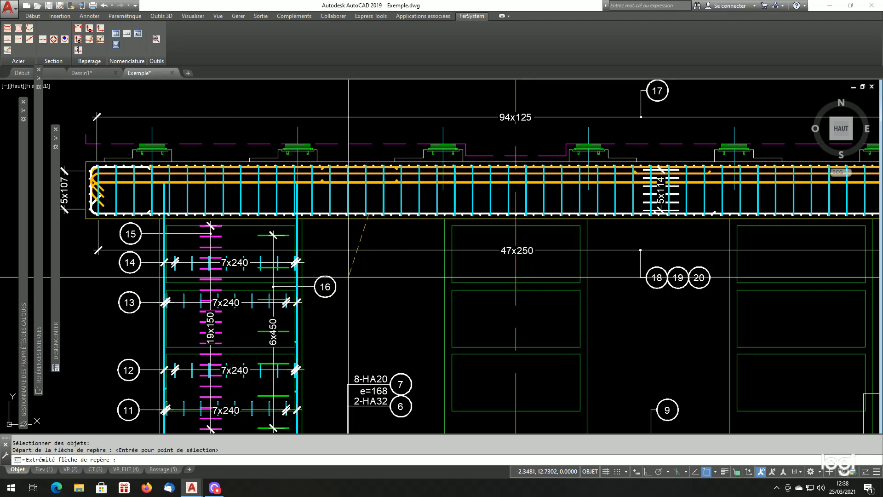
key(F8)
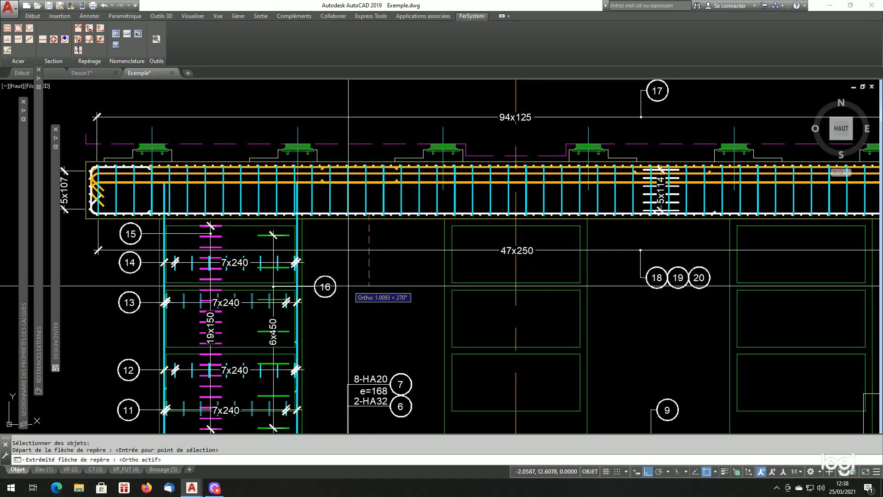
click(349, 286)
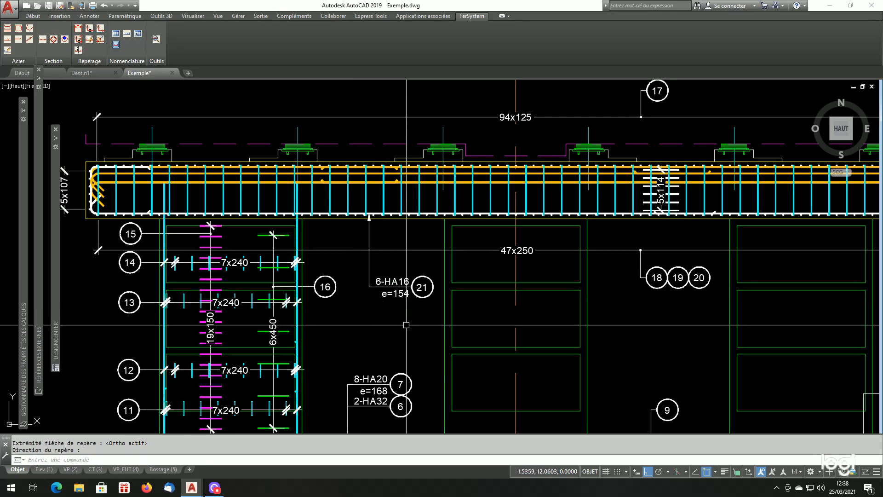
Attach unquantified mark 21 to the left end of the 5x154 dimension below the cap beam section
scroll(406, 325, down, 4)
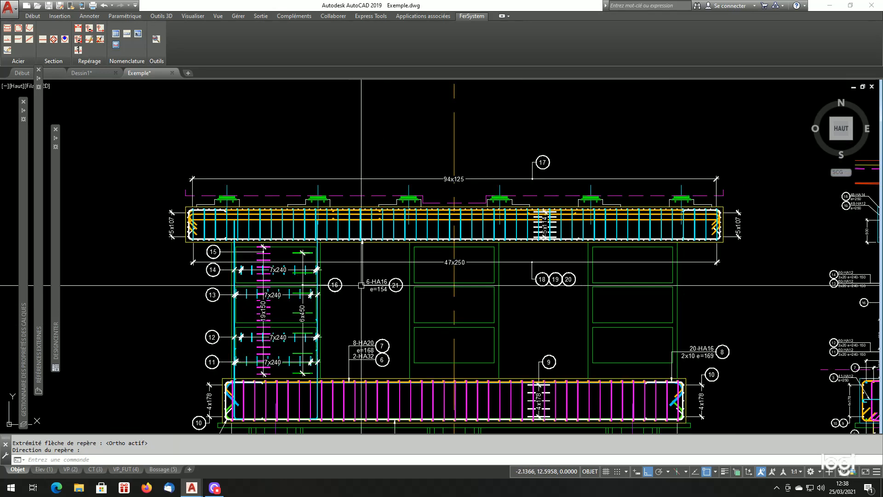
scroll(391, 299, up, 4)
scroll(352, 280, down, 2)
scroll(377, 288, up, 1)
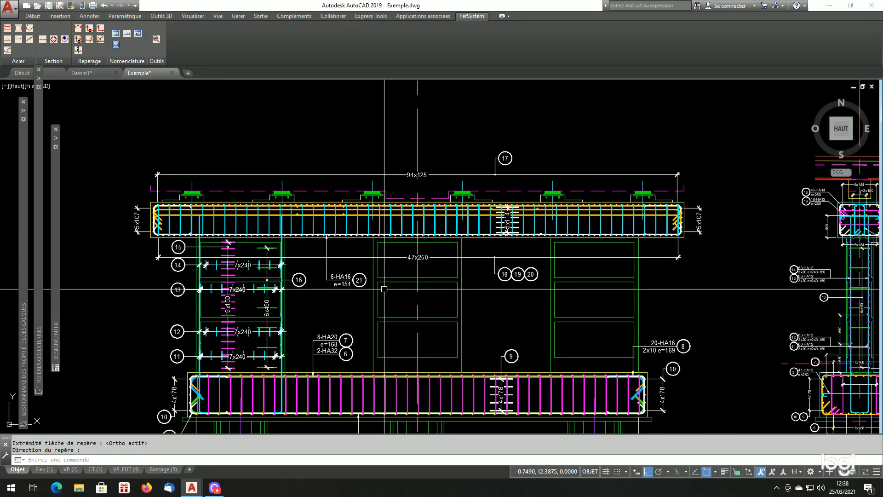
scroll(443, 306, down, 1)
scroll(710, 261, up, 2)
scroll(679, 281, up, 4)
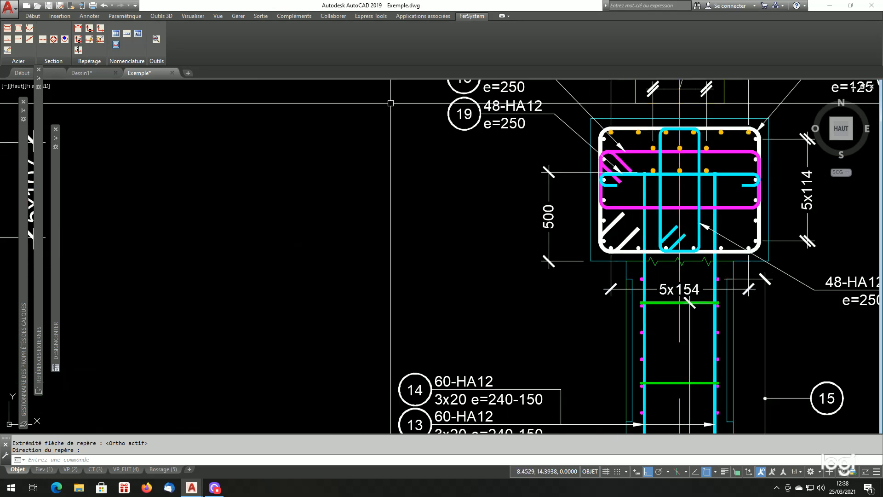
click(101, 27)
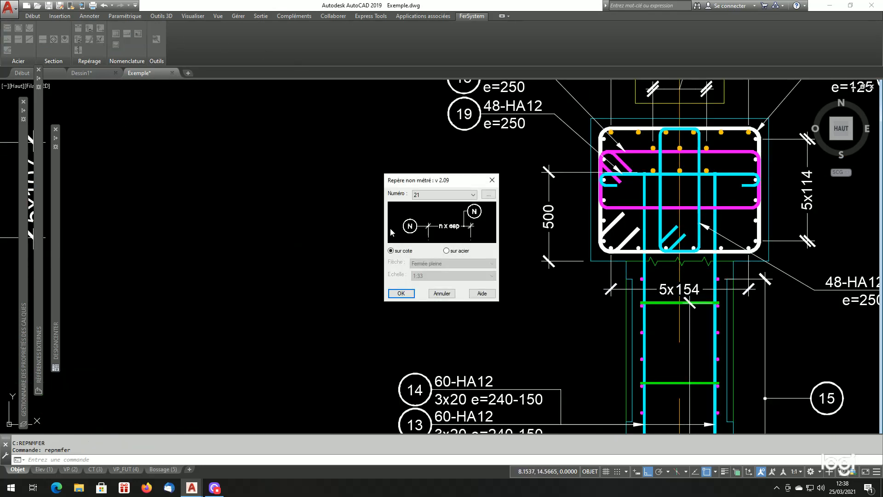
key(Return)
click(607, 289)
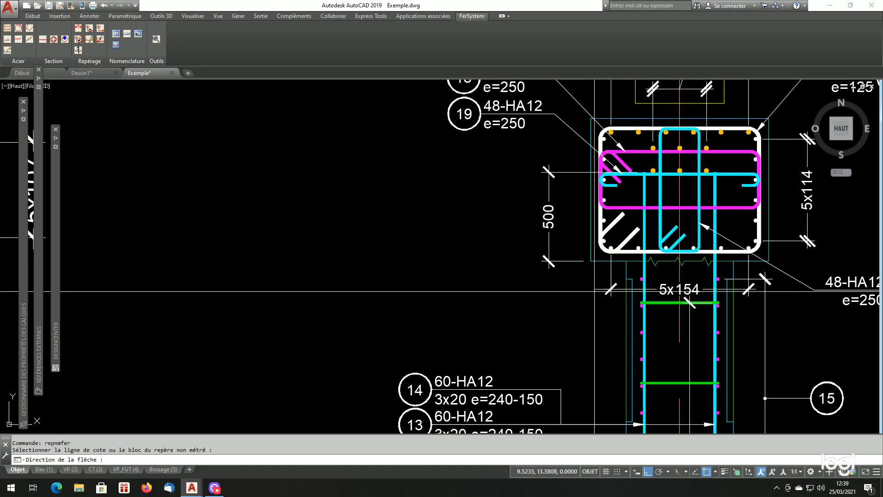
click(588, 292)
click(547, 311)
Start quantified mark 22 with no arrowhead for the white bottom longitudinal bar at the right end of the cap beam elevation
scroll(520, 282, down, 2)
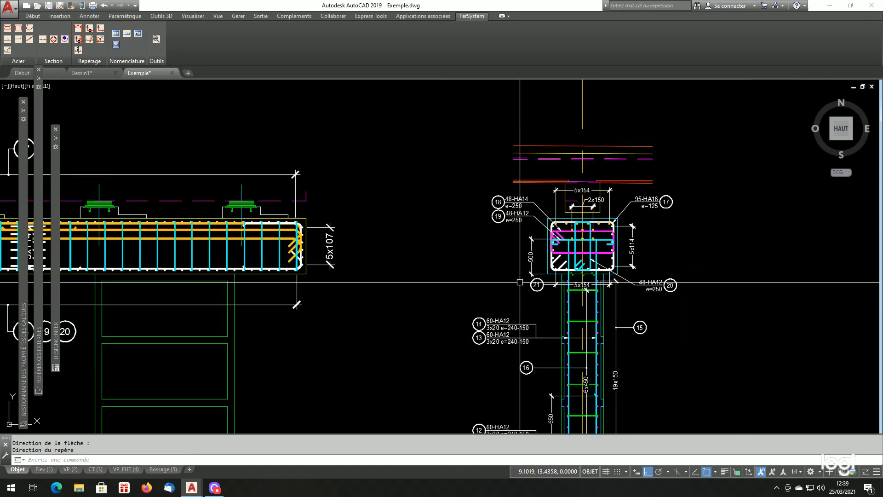
scroll(610, 286, down, 2)
scroll(328, 298, up, 2)
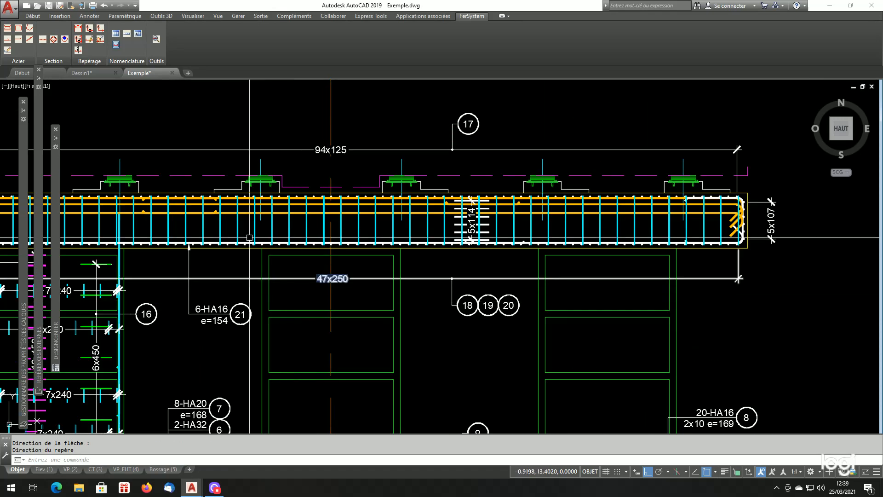
click(88, 29)
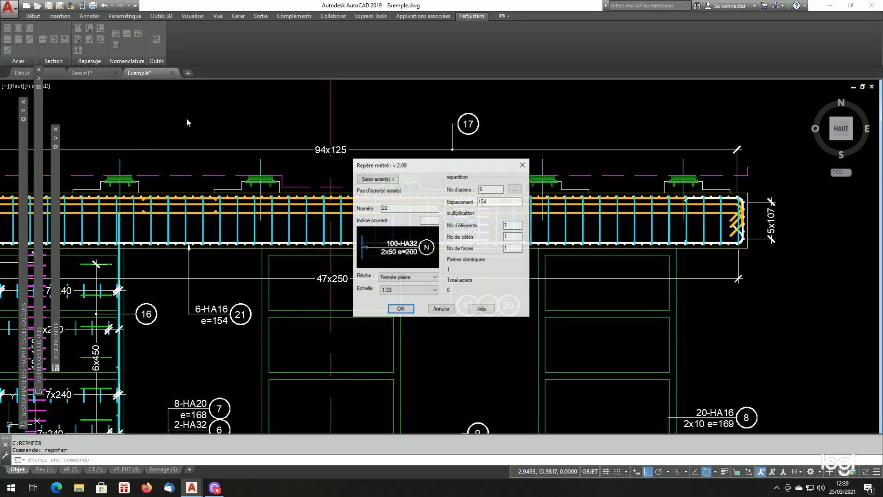
click(403, 277)
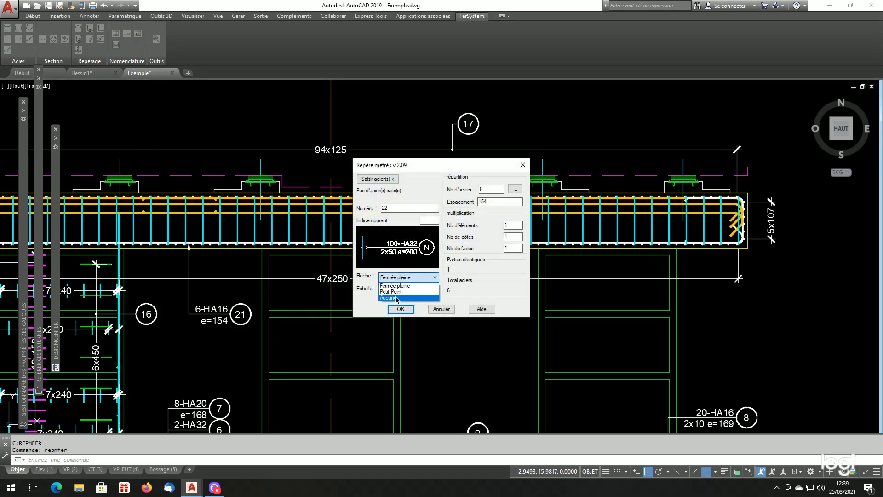
click(398, 297)
click(385, 179)
scroll(628, 256, up, 5)
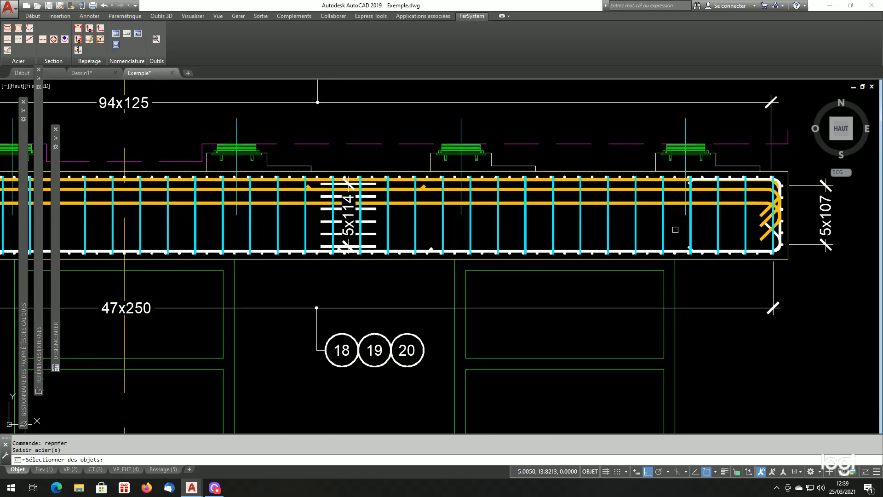
click(629, 259)
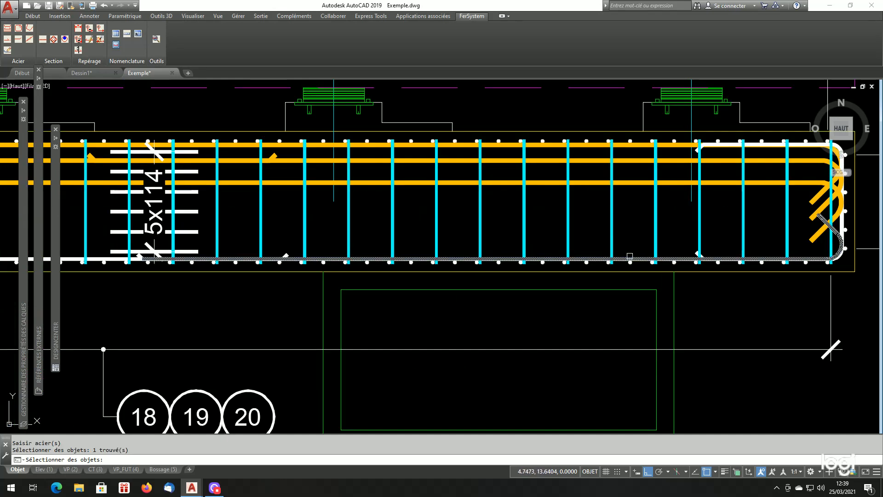
scroll(625, 237, down, 5)
scroll(561, 262, up, 2)
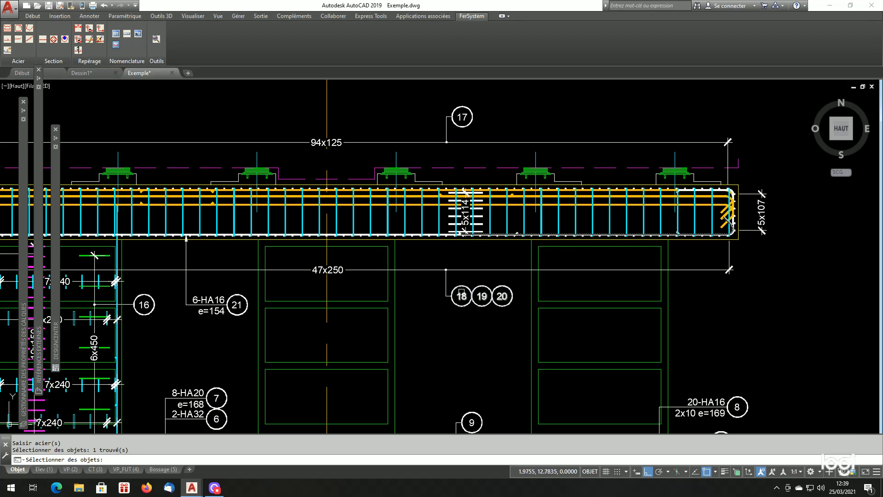
right_click(453, 291)
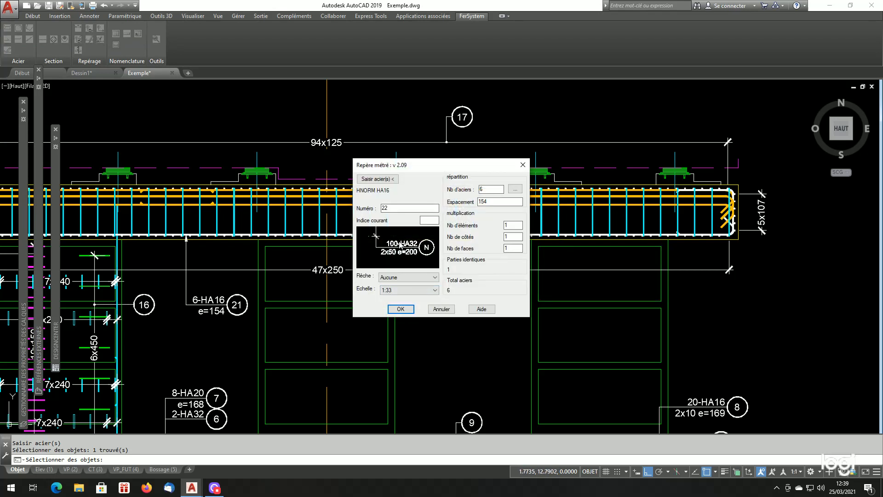
Place quantified mark 22 directly below mark 21, extending the same vertical leader downwards with the label to its right
click(400, 309)
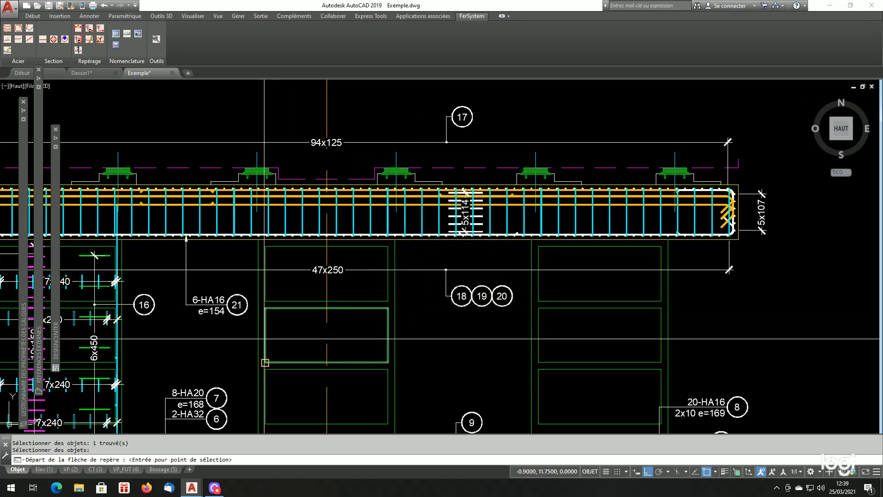
scroll(184, 314, up, 4)
click(188, 286)
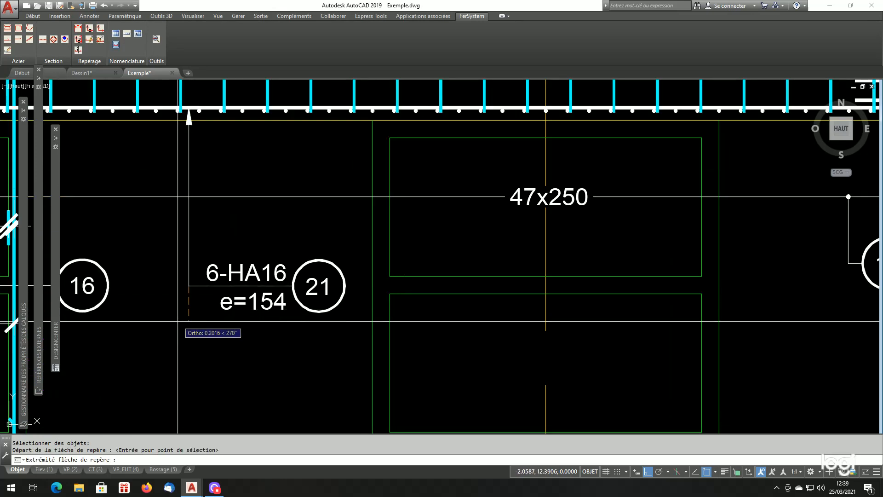
click(175, 336)
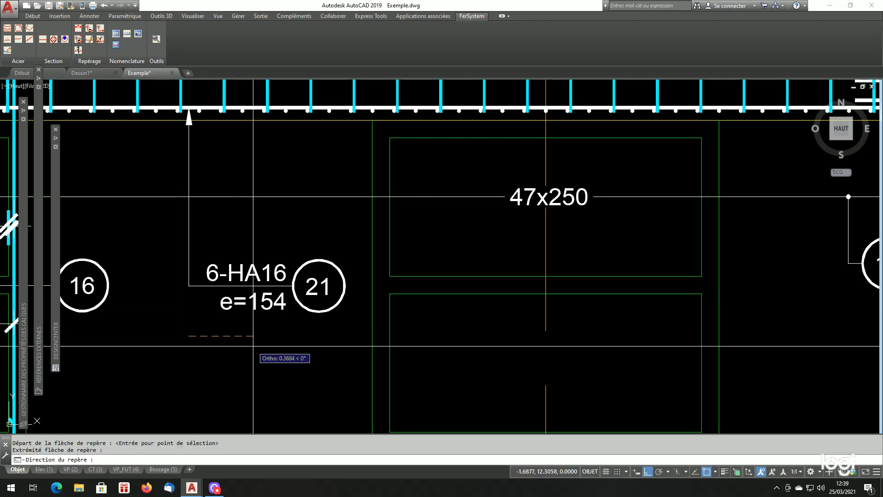
click(248, 347)
Stretch mark 22 and its leader slightly downwards to separate it from mark 21
scroll(283, 335, down, 4)
scroll(287, 349, up, 4)
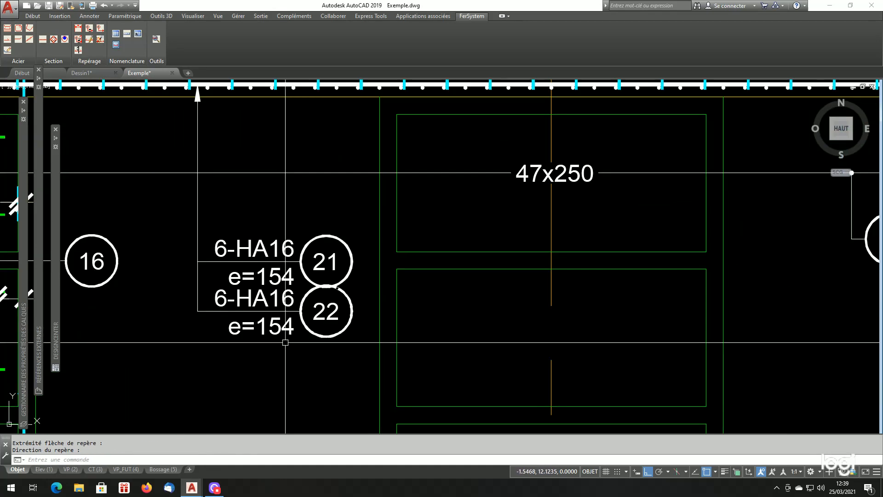
text(e)
key(Return)
click(368, 304)
click(161, 351)
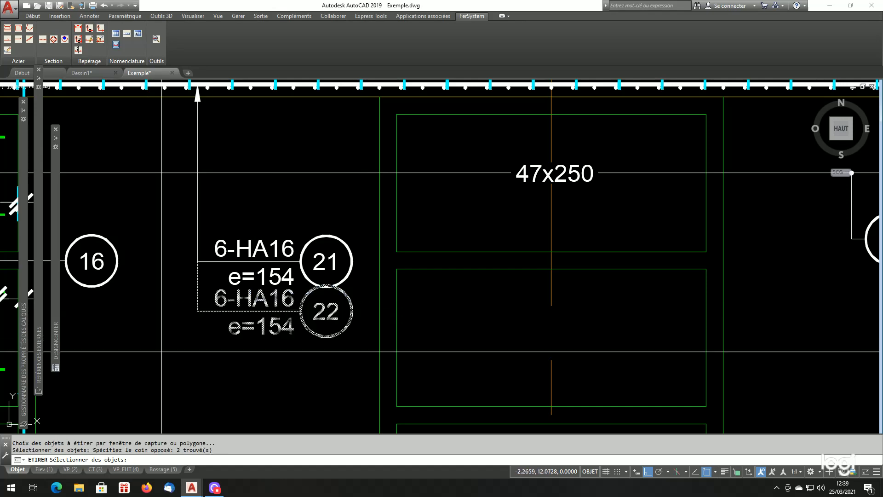
key(Return)
click(161, 351)
click(162, 355)
scroll(289, 331, down, 4)
scroll(285, 351, up, 4)
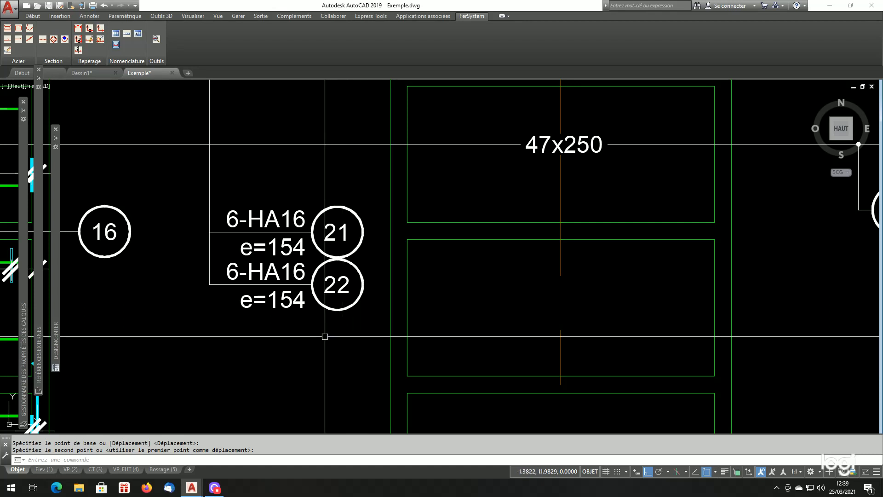
click(26, 6)
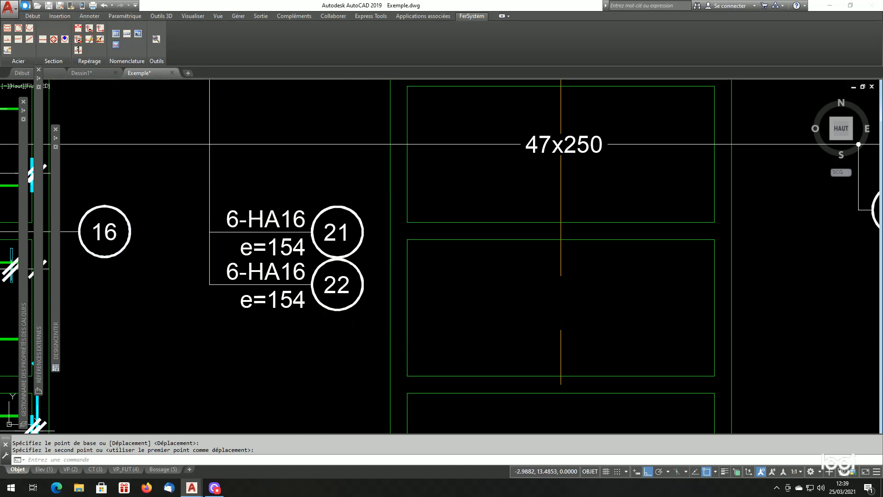
key(Escape)
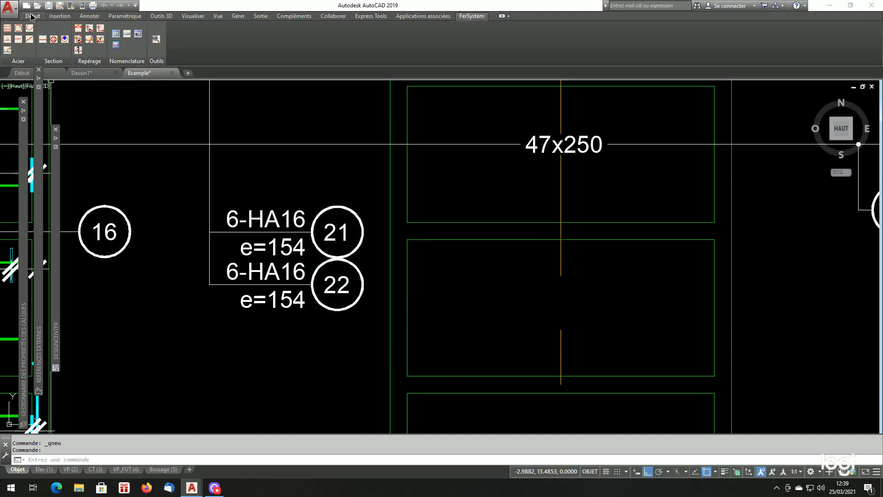
click(31, 17)
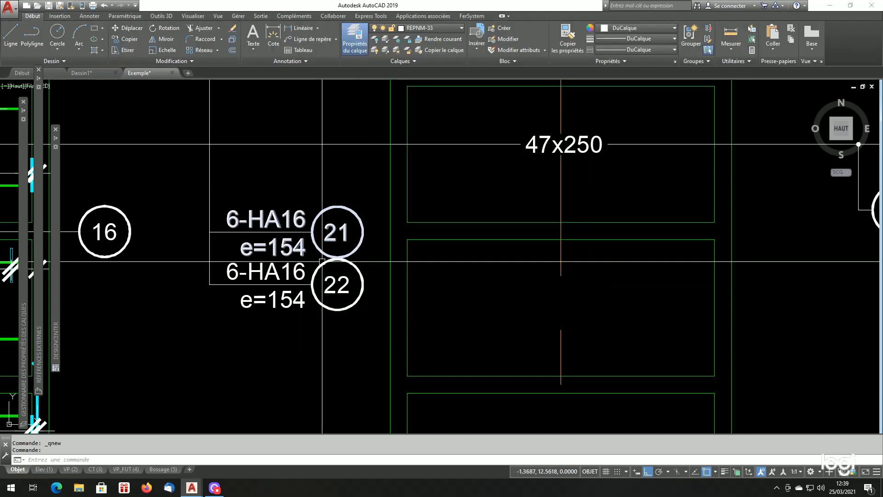
text(ddim)
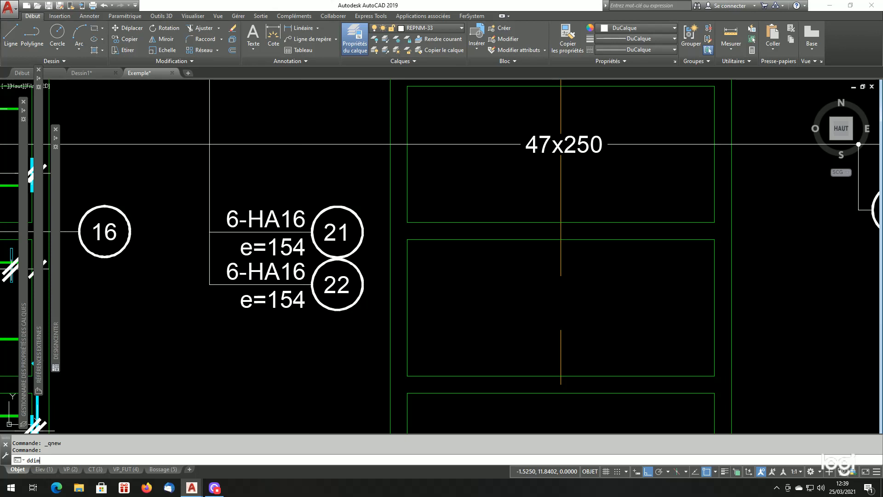
key(Return)
key(Escape)
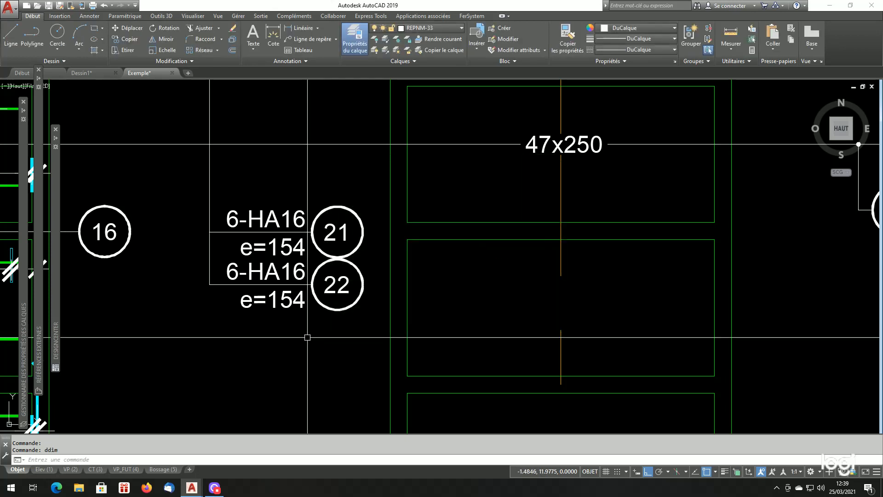
Add a leader note reading "RC alternés" just below mark 22 under the cap beam elevation
text(lrepere)
key(Return)
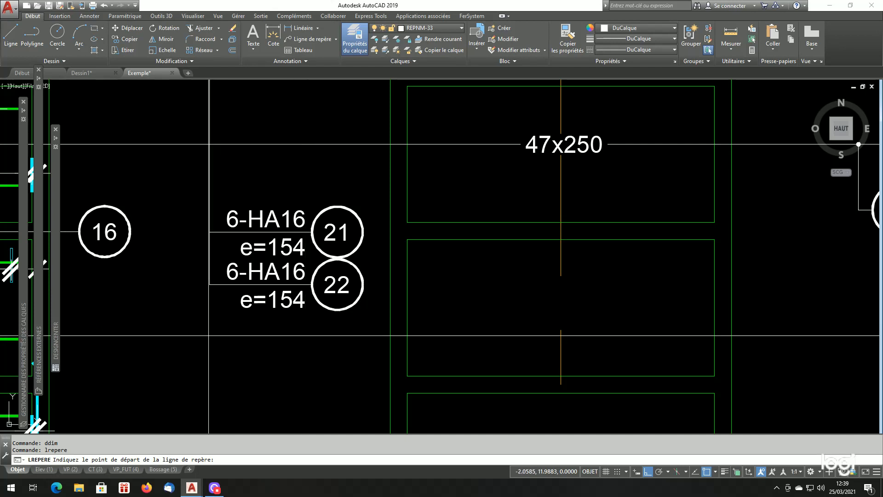
click(241, 336)
key(Return)
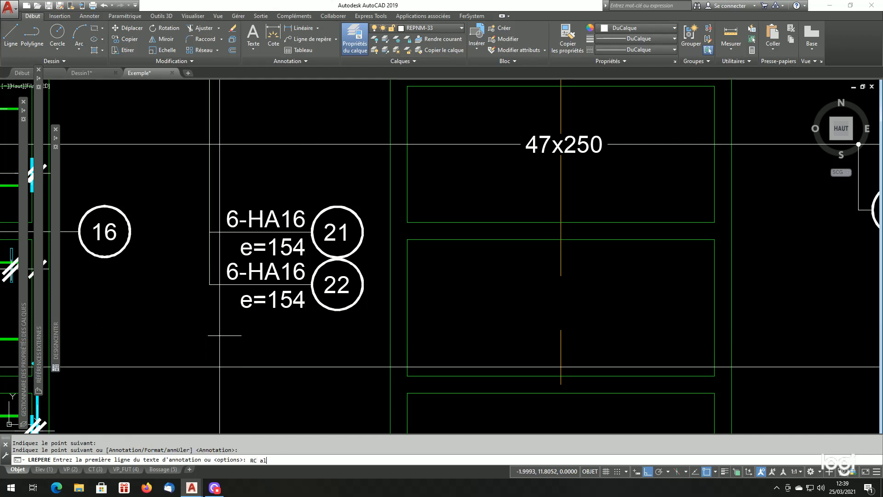
key(Return)
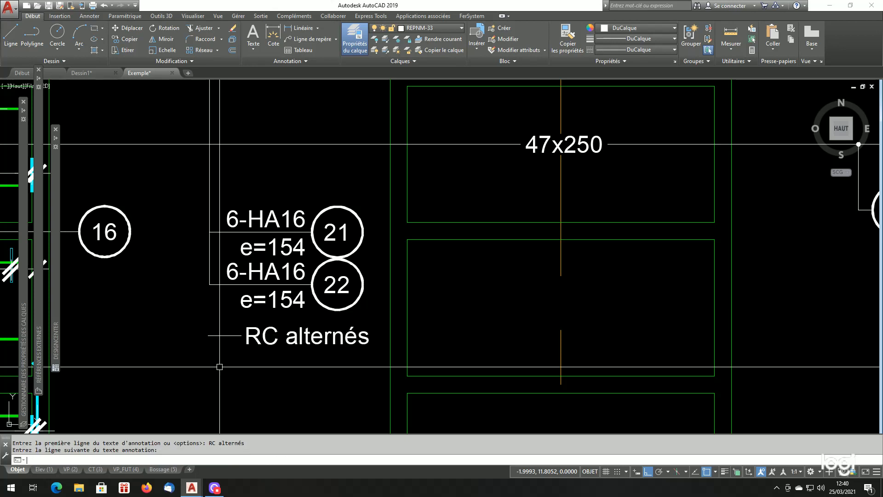
key(Return)
Erase the short leader line in front of the "RC alternés" note
click(220, 329)
click(197, 342)
text(ef)
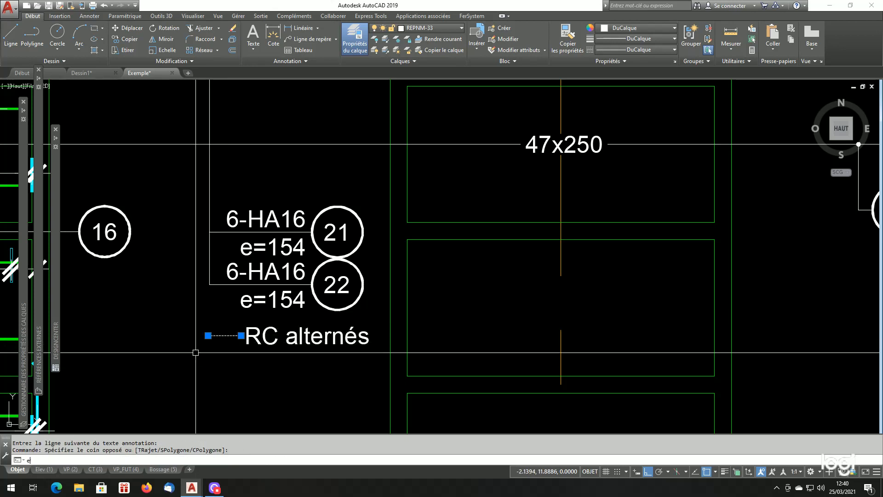
key(Return)
Move the "RC alternés" text left to line up with the marks' leader, and slightly up to sit close under mark 22
text(dp)
key(Return)
click(258, 345)
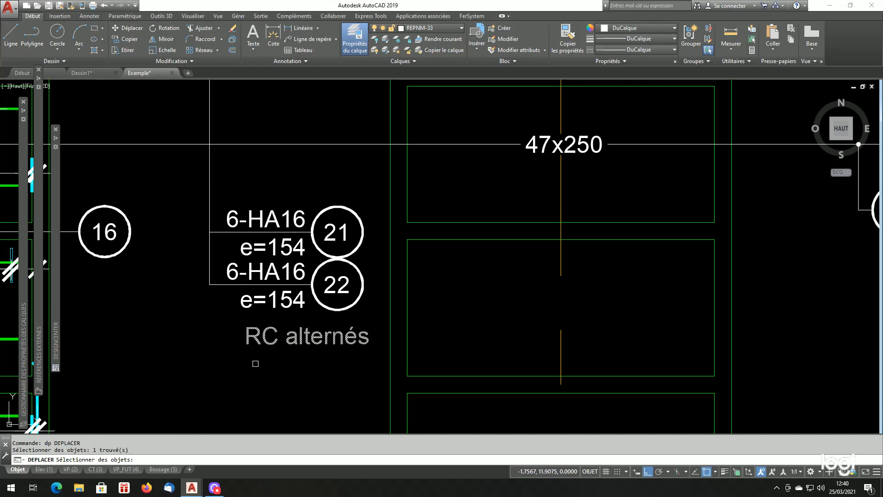
key(Return)
click(256, 364)
click(222, 366)
key(Return)
click(251, 341)
key(Return)
click(195, 382)
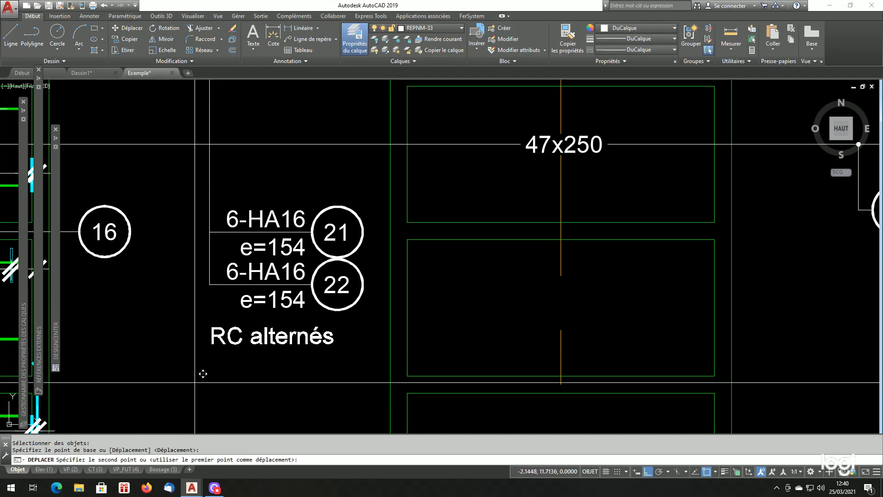
click(194, 373)
Dimension the lap of the white bottom bars with a classic linear bar dimension at 1:33 scale, placed between the beam and the 47x250 dimension
scroll(206, 379, down, 1)
scroll(206, 380, down, 1)
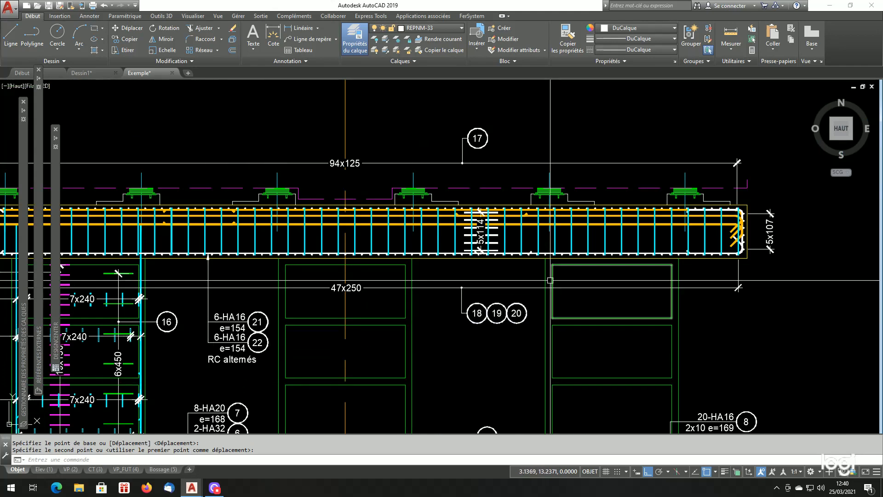
scroll(552, 269, up, 2)
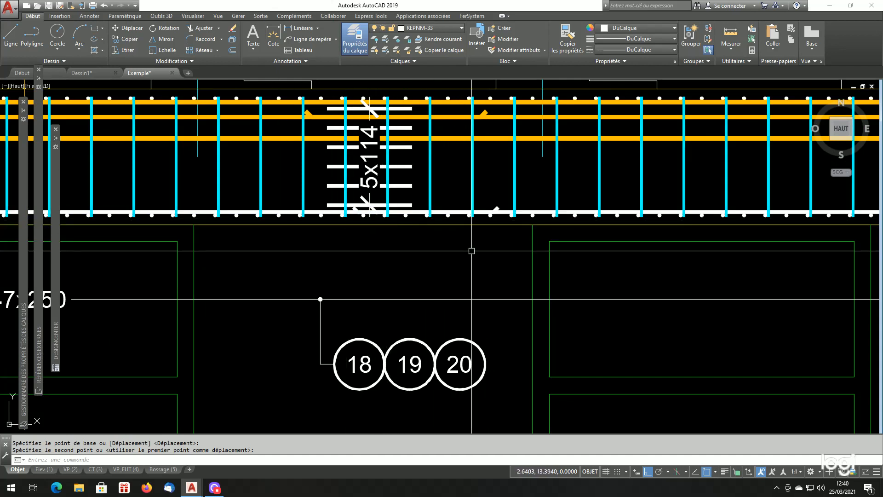
click(465, 16)
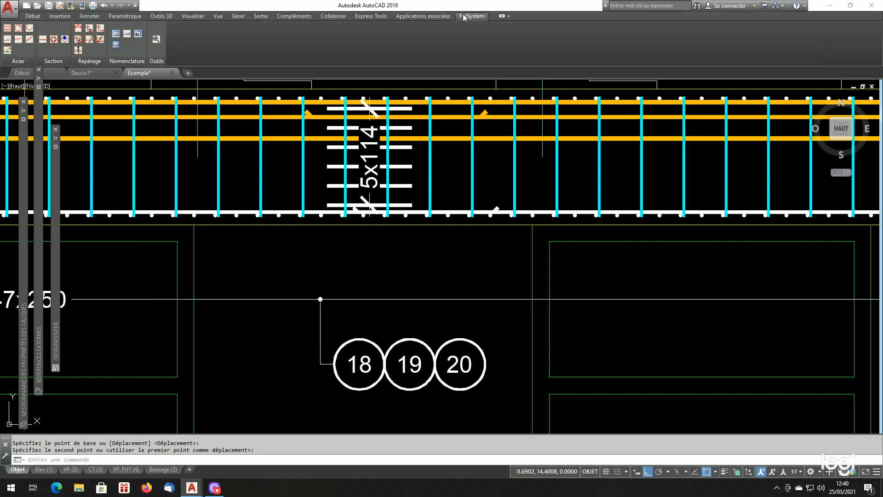
click(78, 29)
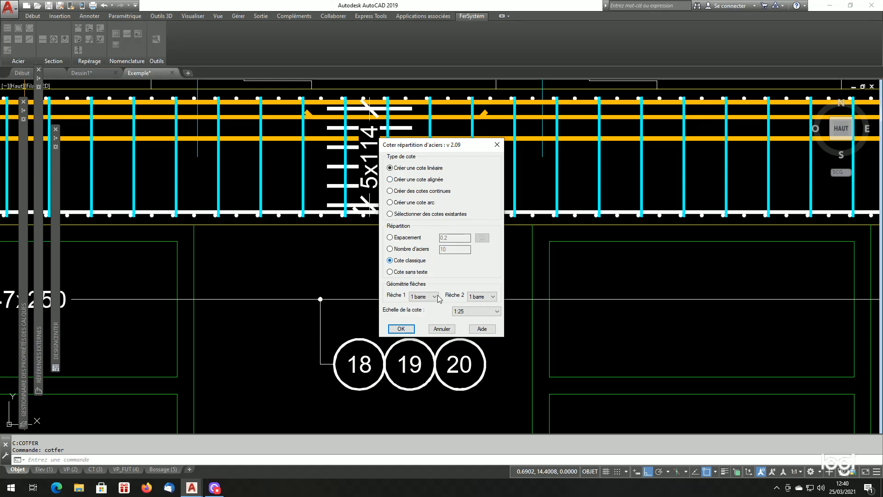
click(476, 311)
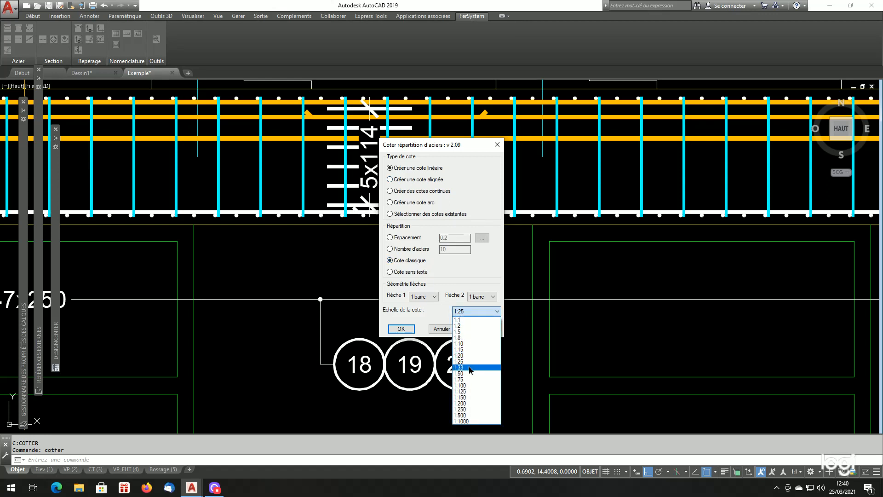
click(470, 368)
click(405, 329)
scroll(351, 208, up, 2)
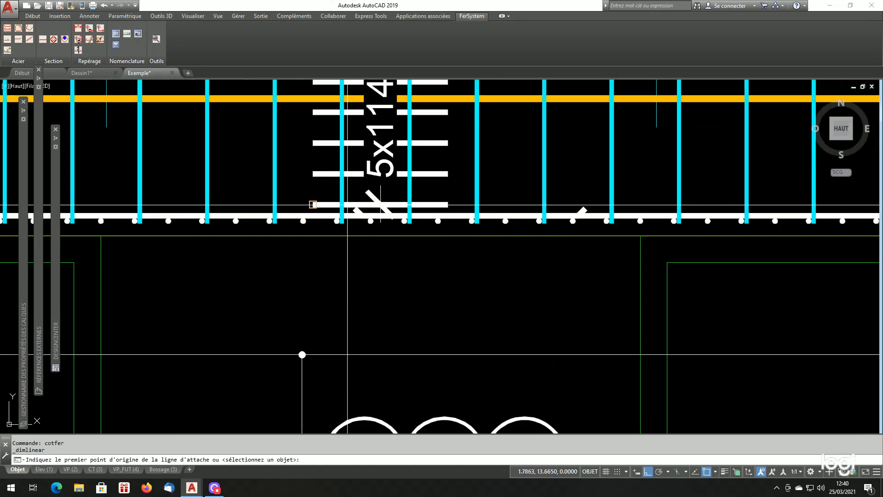
click(364, 215)
click(580, 214)
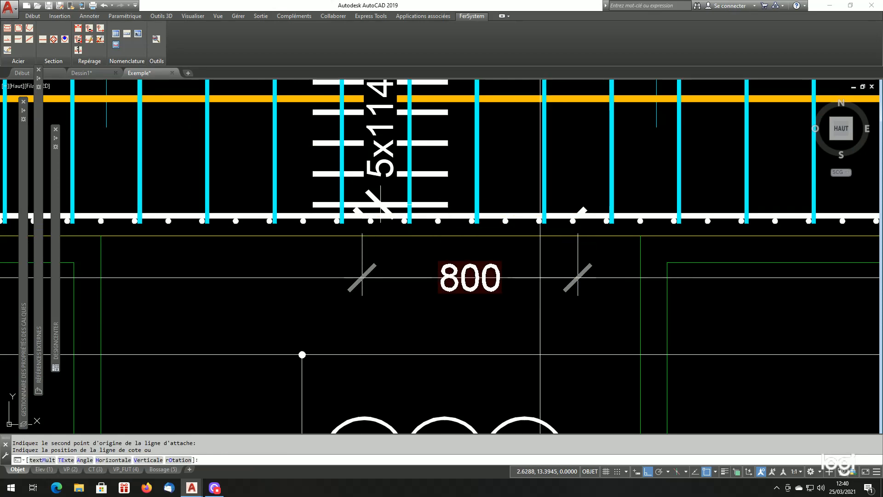
click(535, 280)
Dimension the lap of the orange top bars with another classic linear bar dimension, placed between the beam and the 94x125 dimension
scroll(423, 308, down, 6)
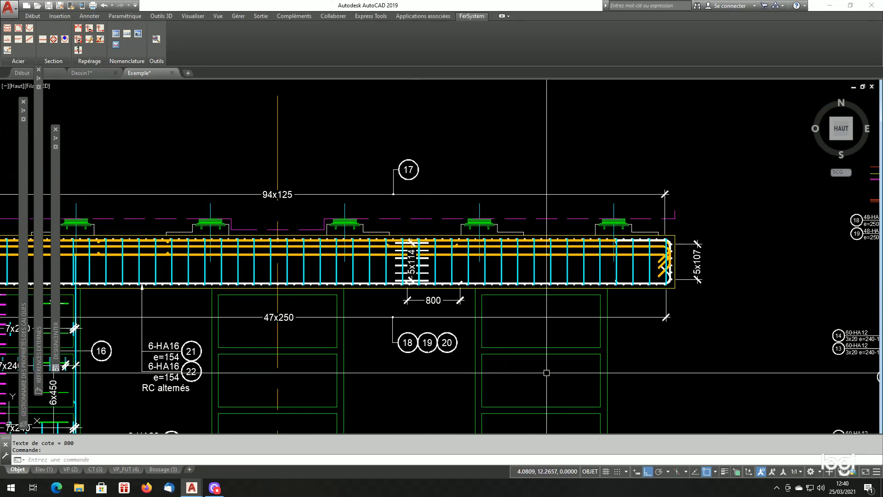
scroll(546, 372, down, 3)
scroll(258, 273, up, 7)
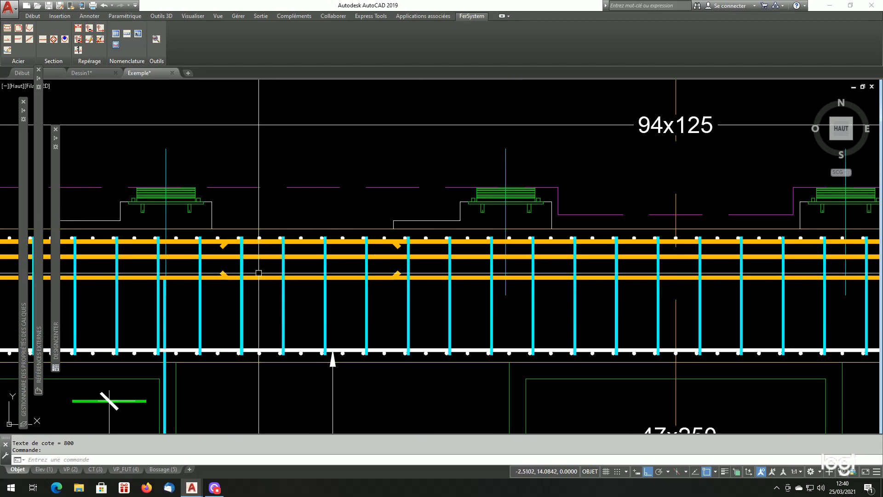
key(Return)
click(402, 328)
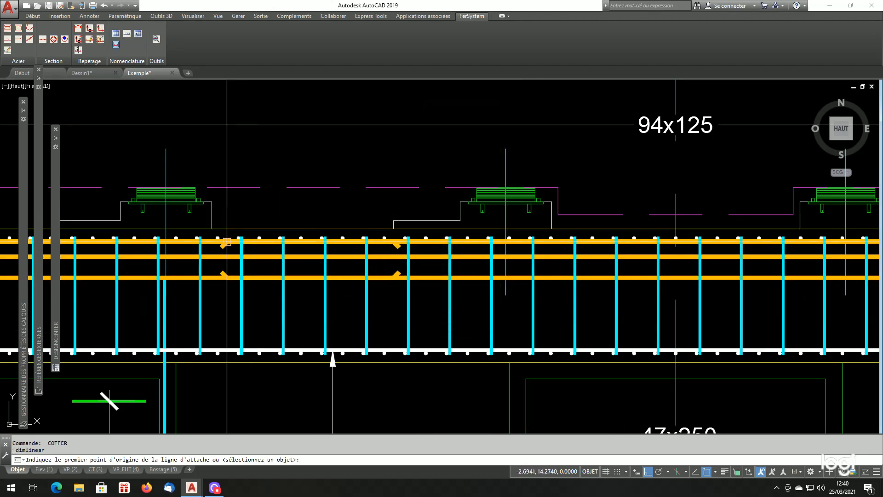
click(227, 242)
click(393, 241)
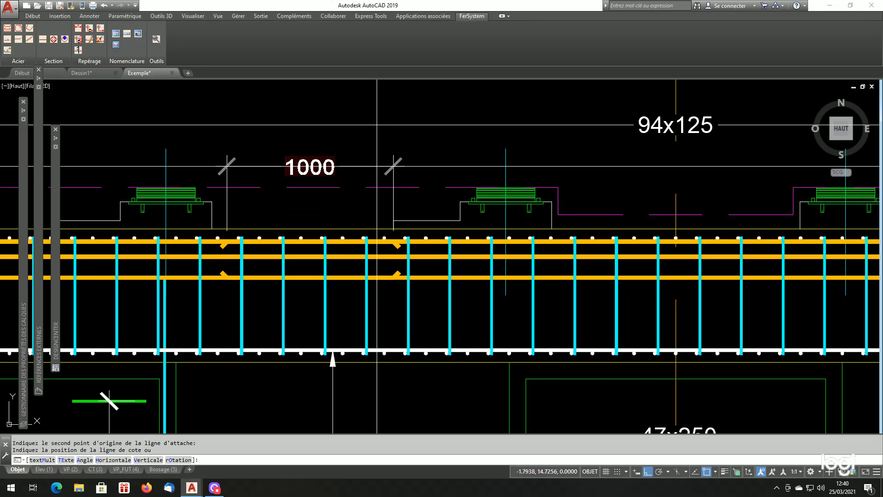
click(376, 166)
Compare the cap beam elevation with its cross-section to check which longitudinal bars still lack a mark
scroll(377, 235, down, 5)
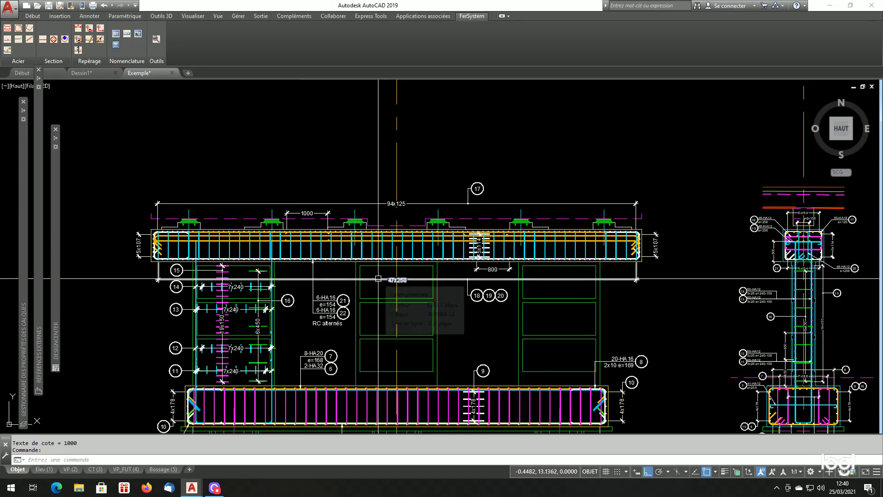
scroll(508, 350, down, 2)
scroll(514, 319, up, 2)
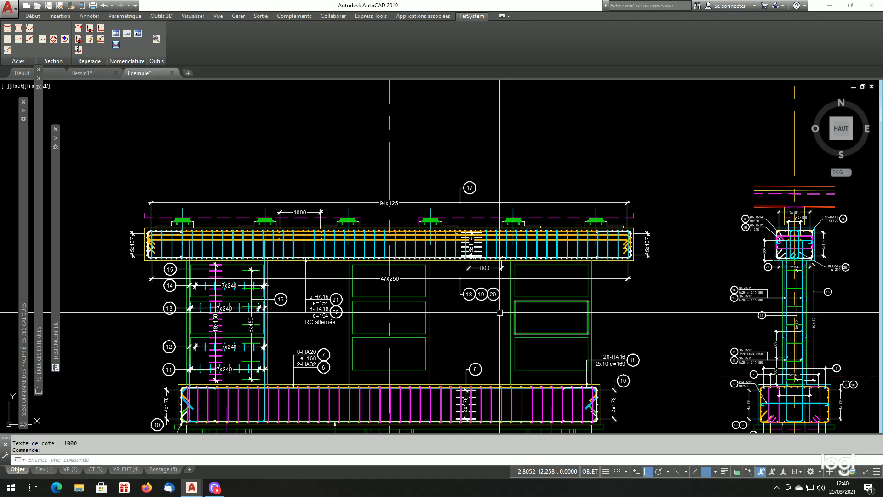
scroll(520, 317, down, 2)
scroll(542, 314, up, 2)
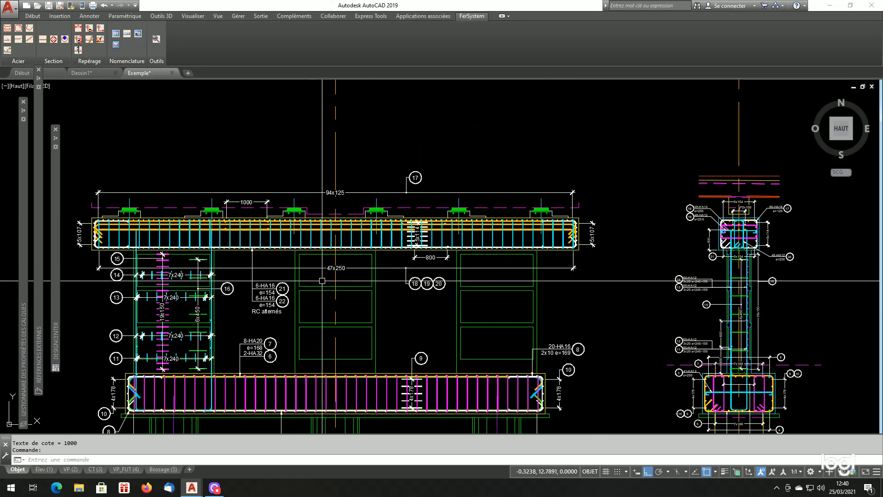
scroll(810, 244, up, 5)
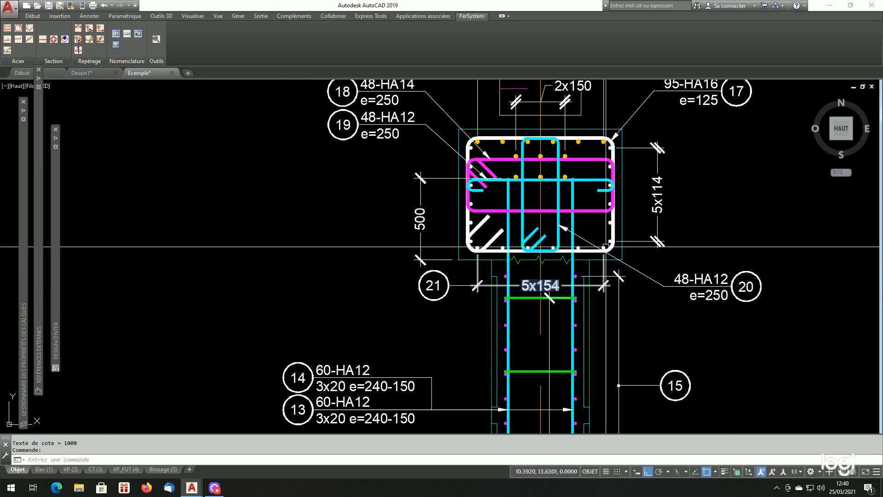
scroll(630, 255, down, 4)
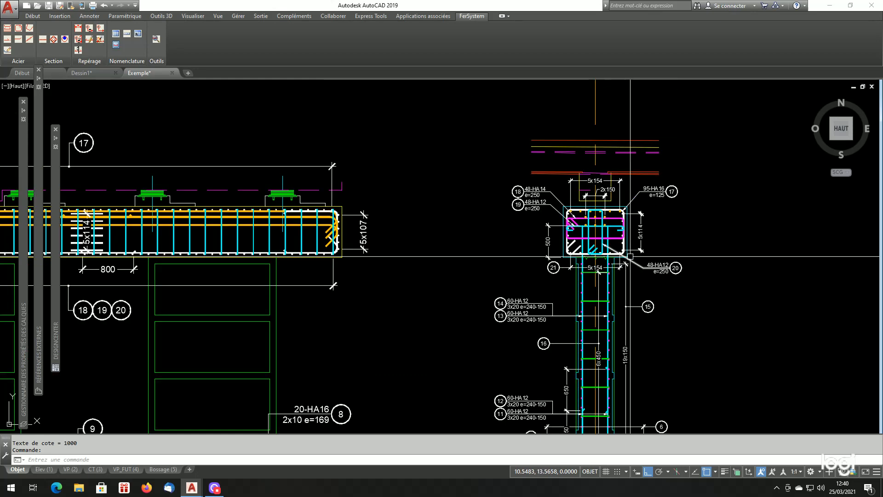
scroll(452, 253, up, 5)
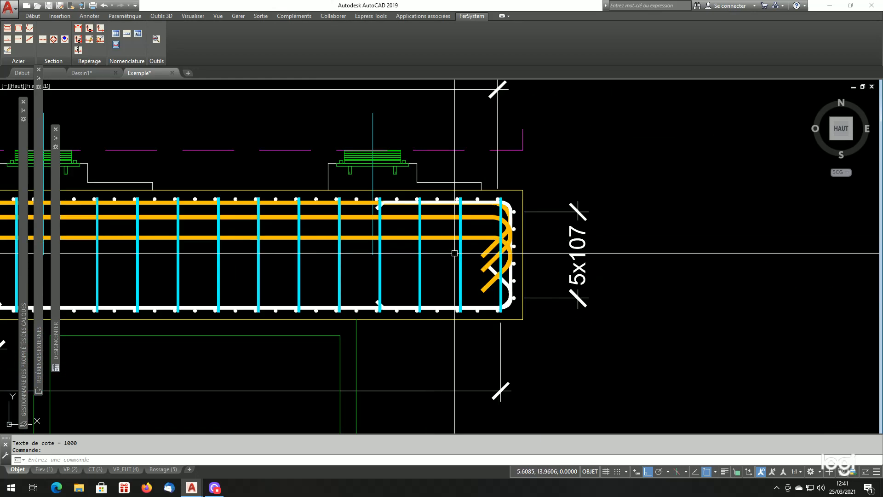
scroll(454, 253, down, 4)
scroll(524, 246, up, 4)
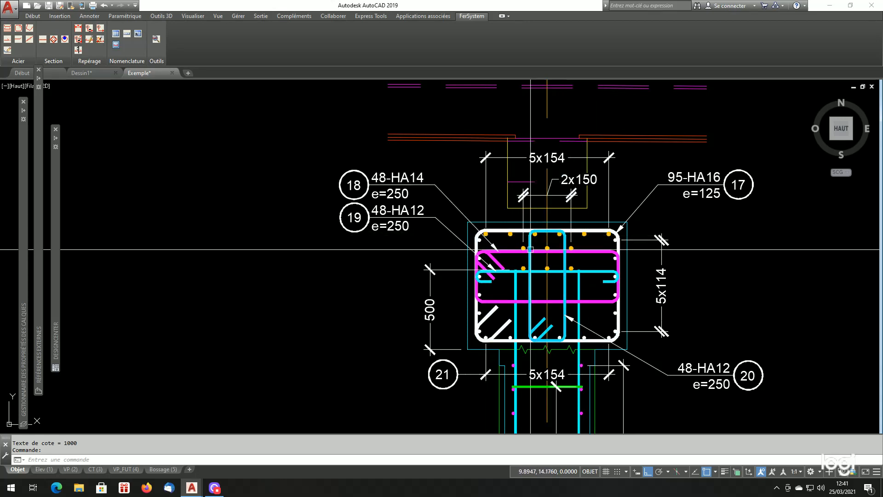
scroll(590, 272, down, 5)
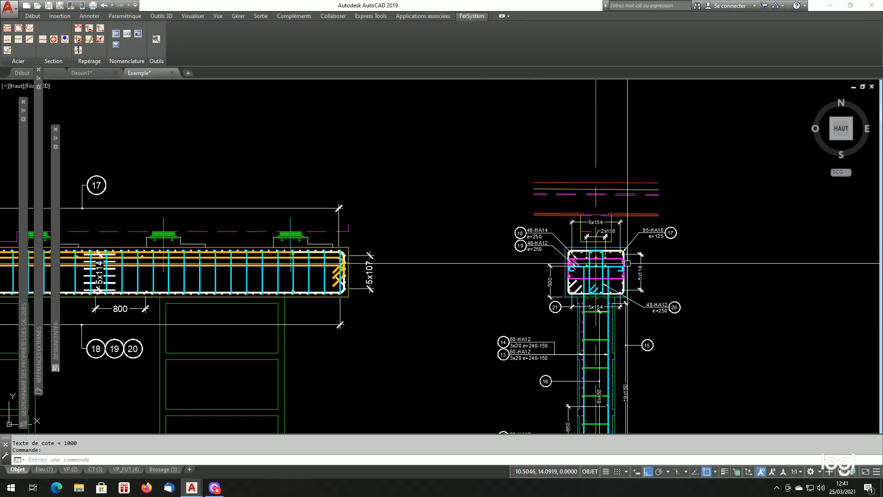
scroll(277, 271, up, 2)
scroll(277, 271, up, 2)
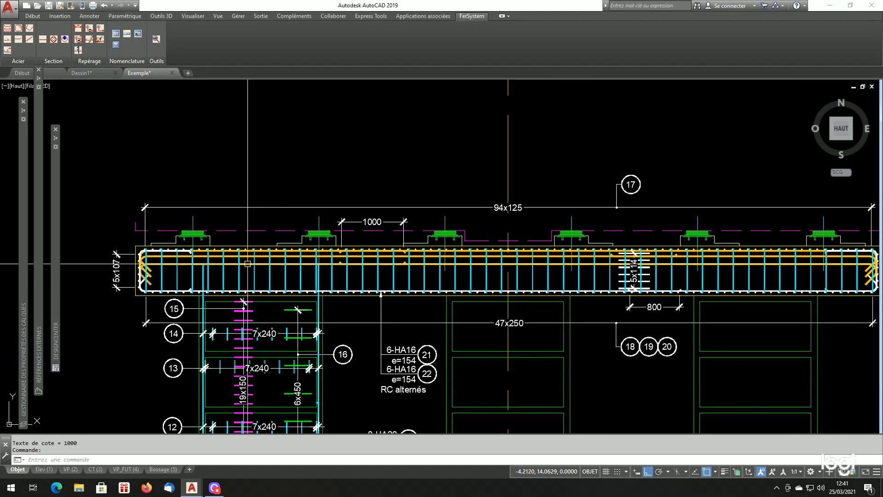
scroll(314, 283, down, 5)
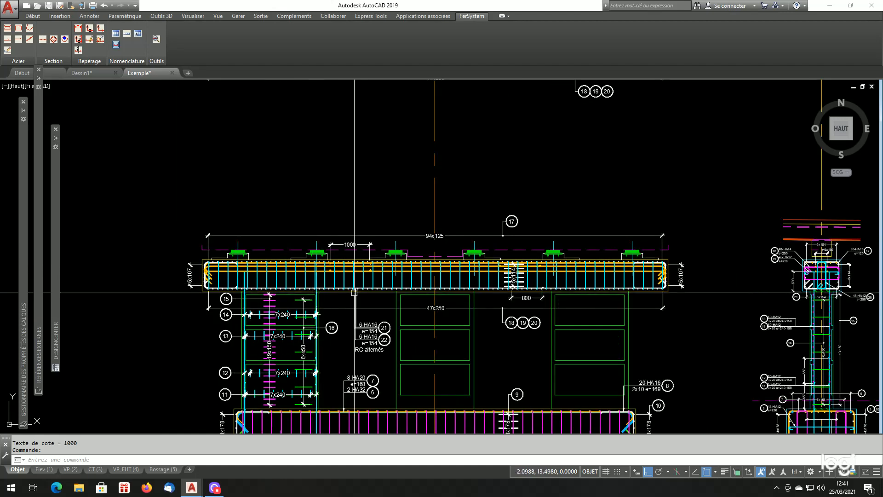
scroll(664, 256, up, 6)
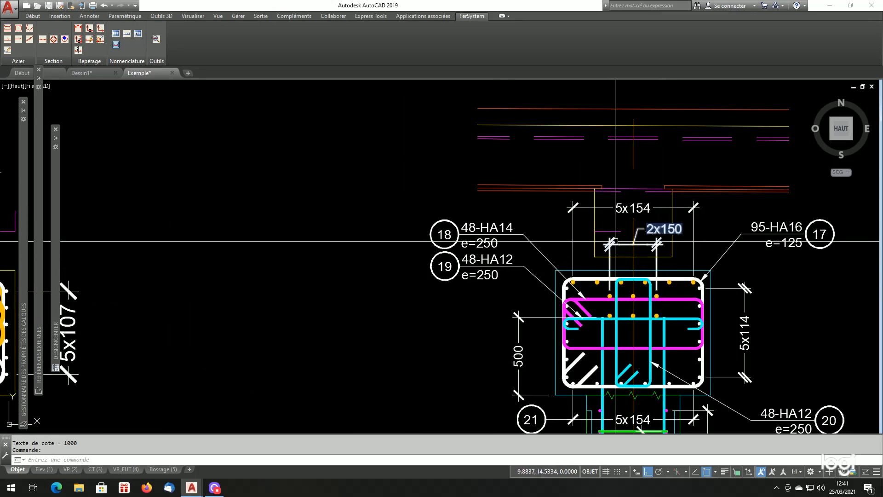
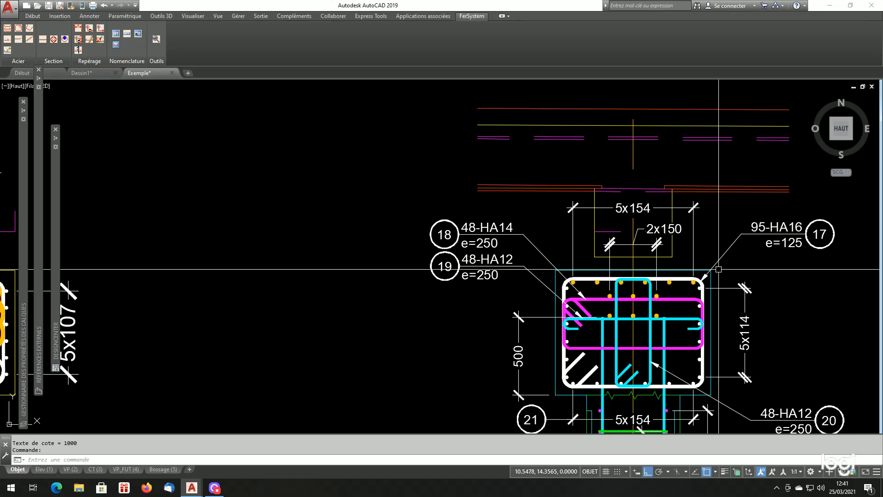
Start metered bar mark 23 on the orange top longitudinal bar in the cap beam elevation
scroll(718, 269, down, 6)
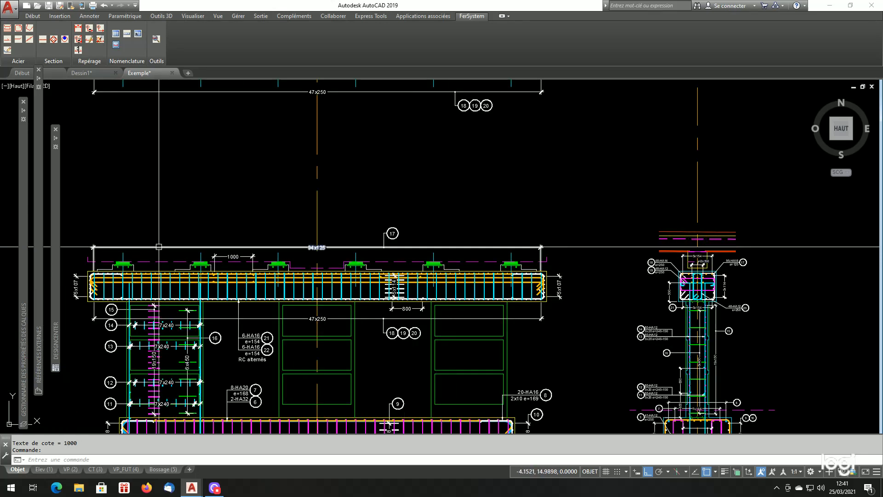
scroll(159, 247, up, 2)
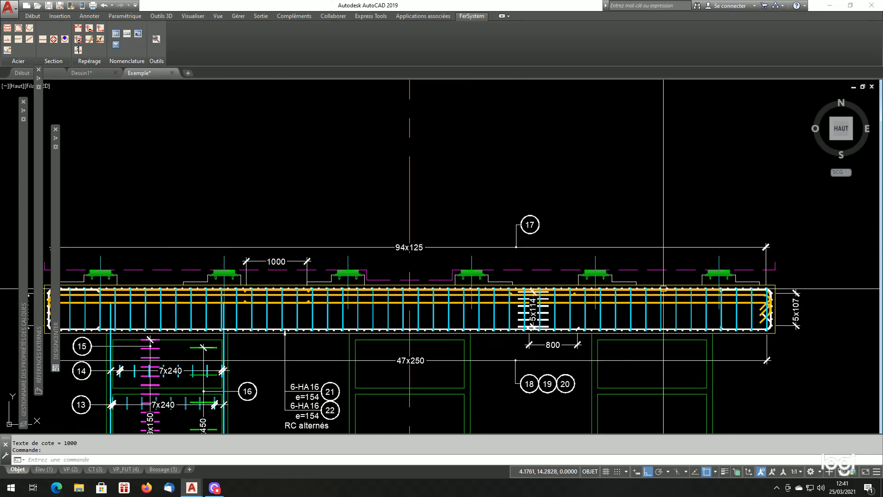
scroll(662, 243, up, 2)
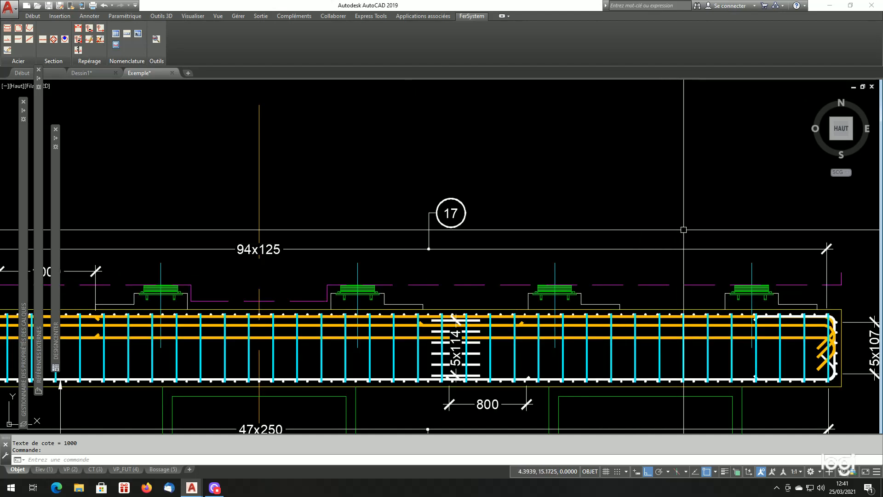
middle_drag(683, 230, 660, 231)
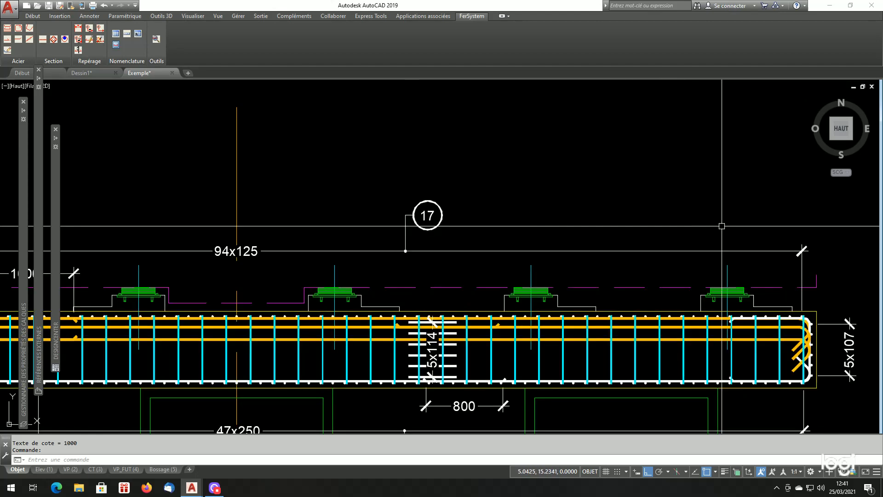
click(90, 29)
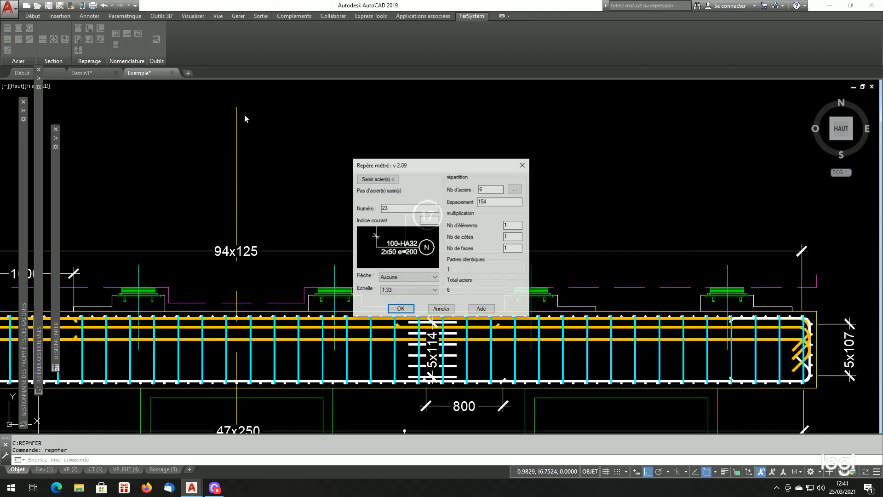
click(375, 179)
scroll(682, 339, up, 4)
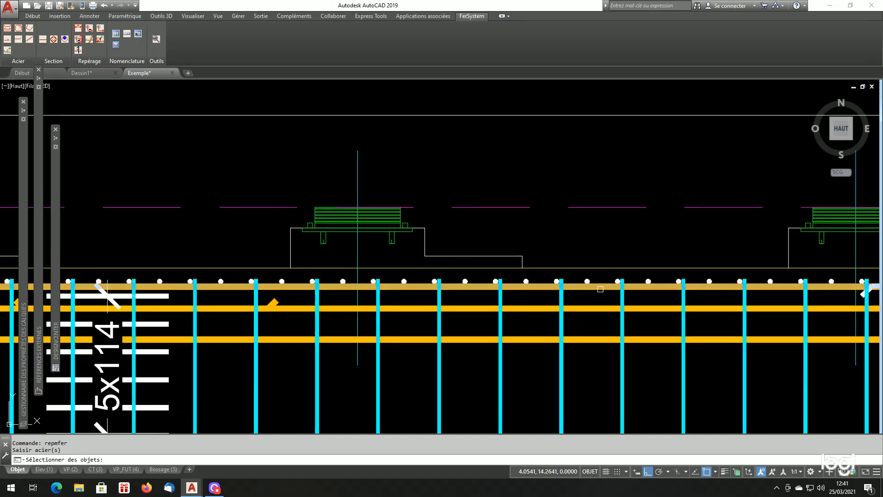
click(600, 288)
scroll(575, 301, down, 6)
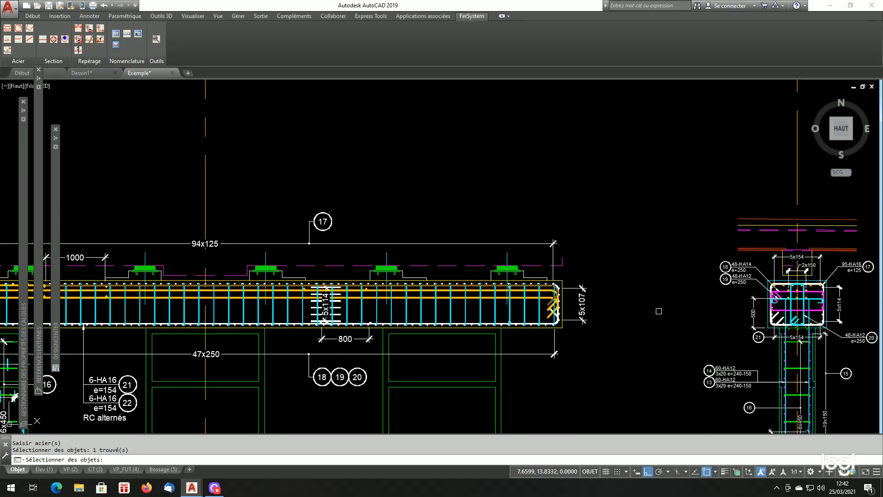
key(Return)
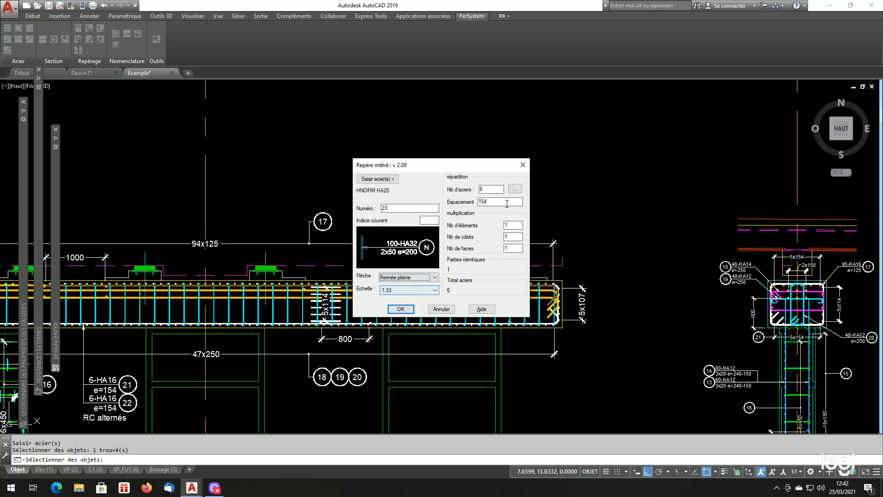
Take mark 23's bar count and spacing, 12 bars at 154-150, from the section's 5x154 and 2x150 dimensions
click(515, 189)
scroll(805, 263, up, 2)
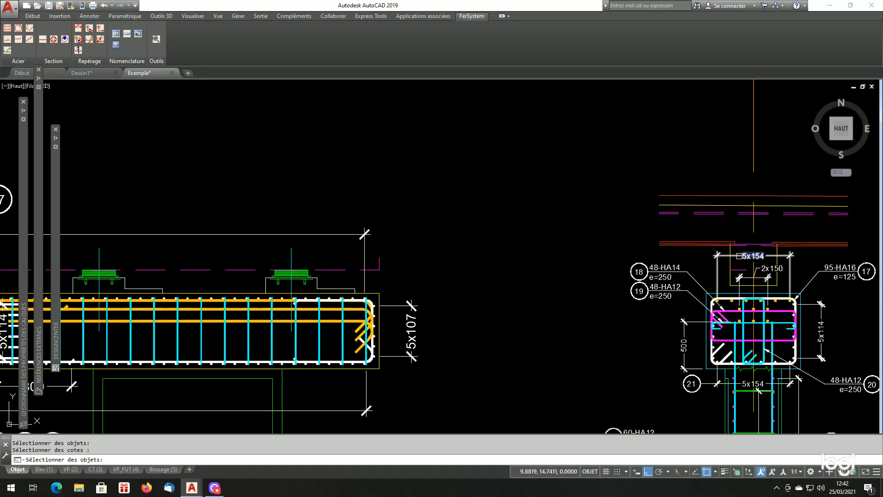
scroll(781, 264, up, 4)
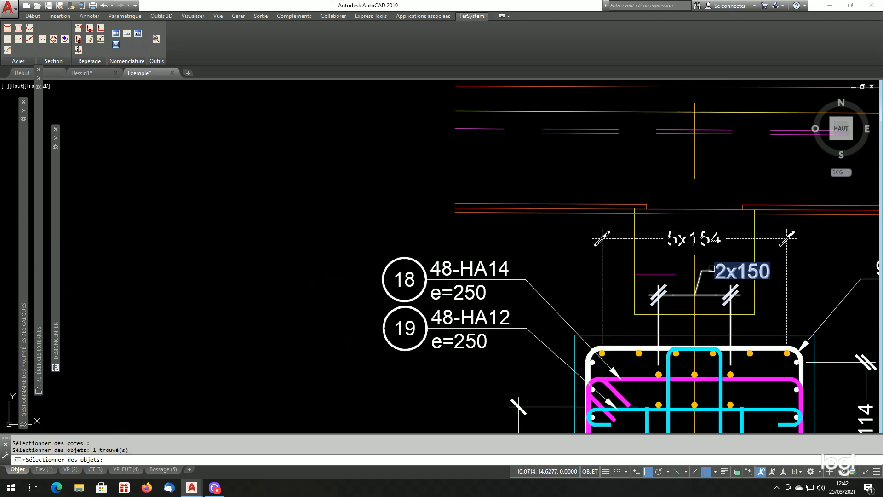
click(719, 272)
key(Return)
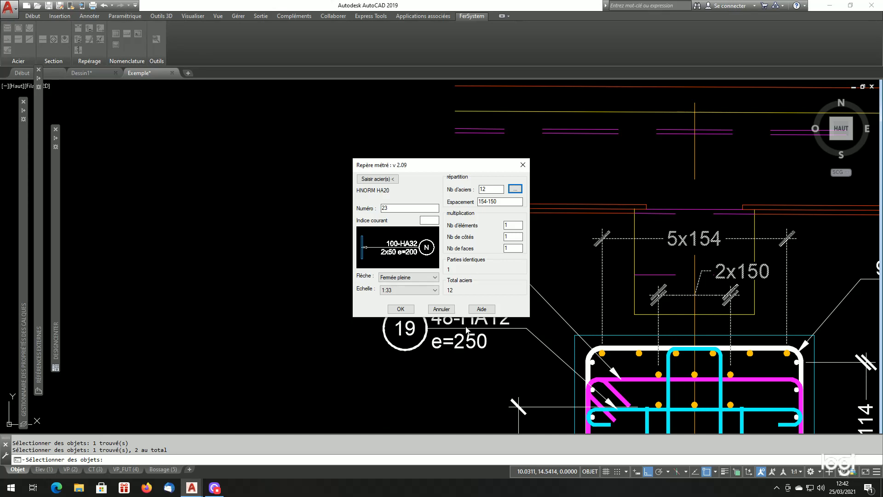
Place mark 23 at 1:33 scale above the elevation's 94x125 dimension, level with mark 17, with its text beside the vertical leader
click(401, 309)
scroll(621, 276, down, 5)
scroll(451, 231, up, 5)
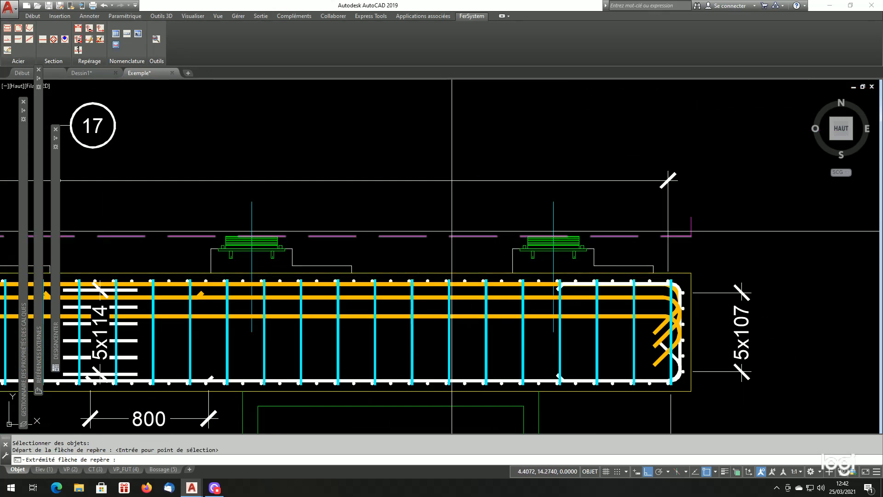
click(455, 125)
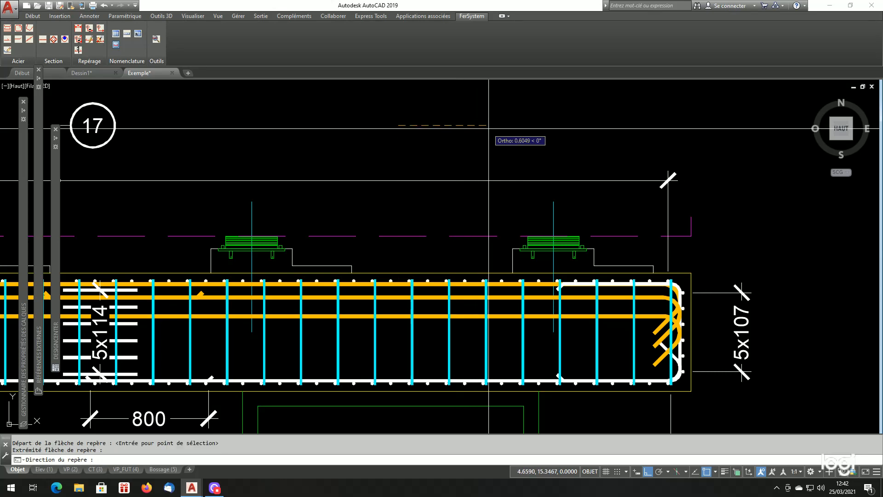
click(488, 127)
scroll(509, 181, down, 2)
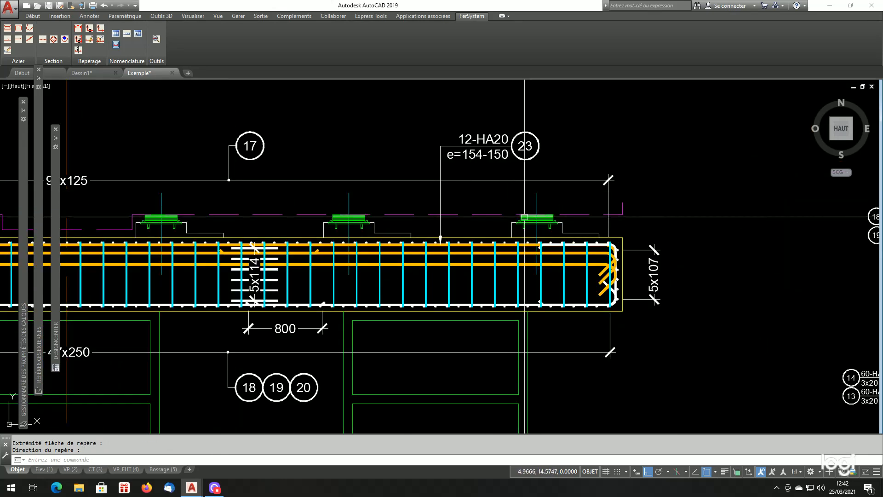
Add unmetered mark 23 to the 2x150 dimension in the cap beam section, with its leader rising past the 5x154 dimension
scroll(507, 228, down, 2)
scroll(737, 220, up, 5)
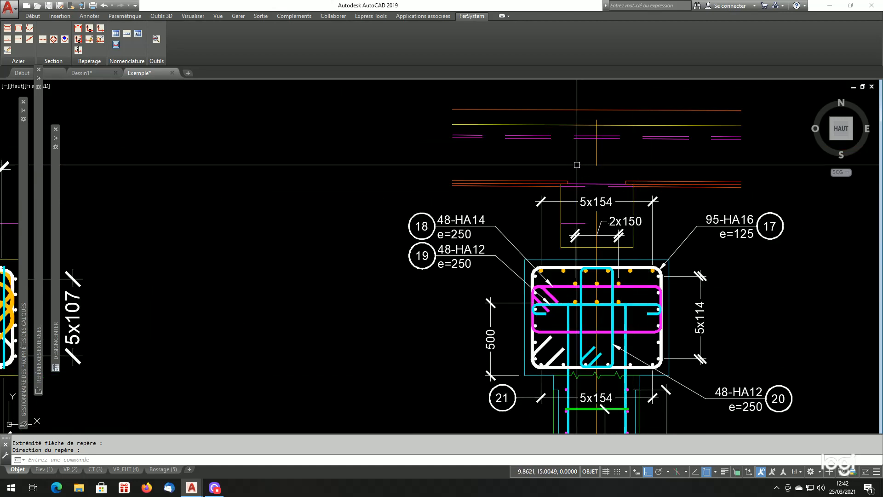
scroll(575, 233, up, 4)
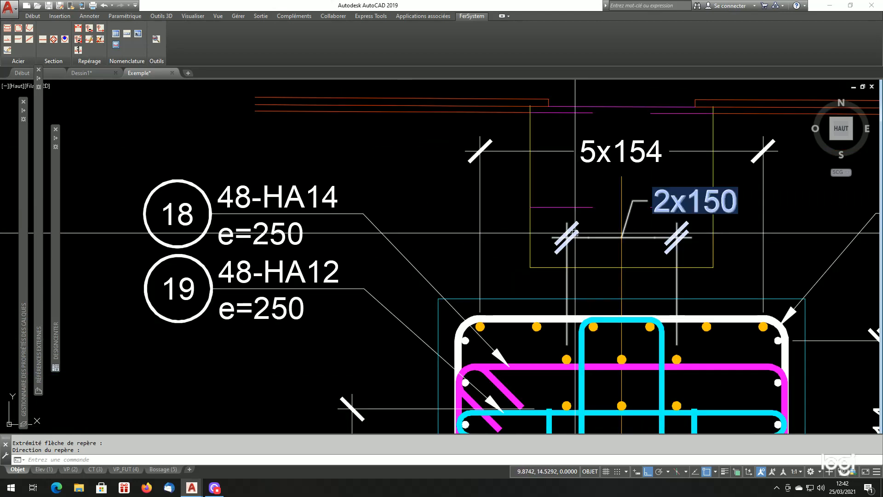
scroll(576, 238, down, 5)
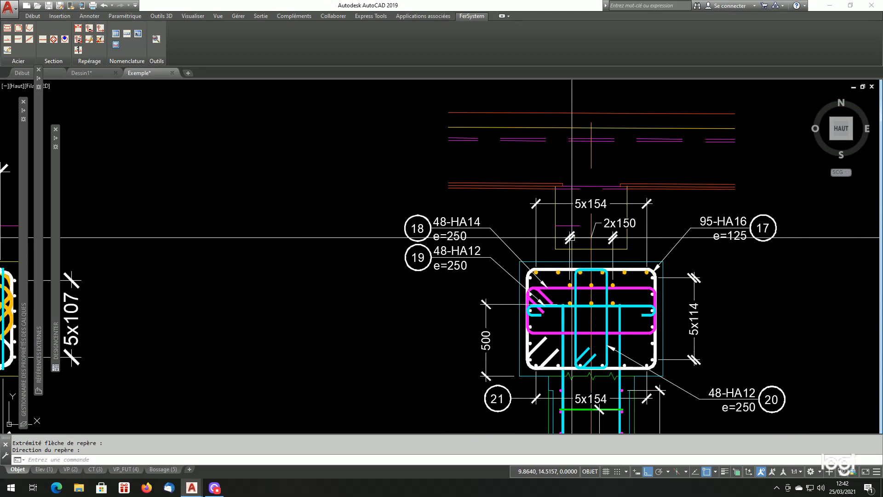
scroll(539, 209, up, 4)
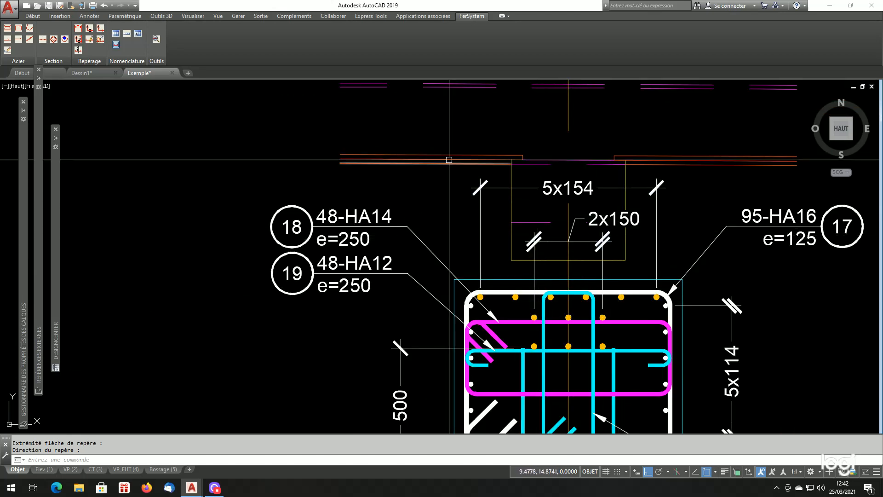
click(100, 30)
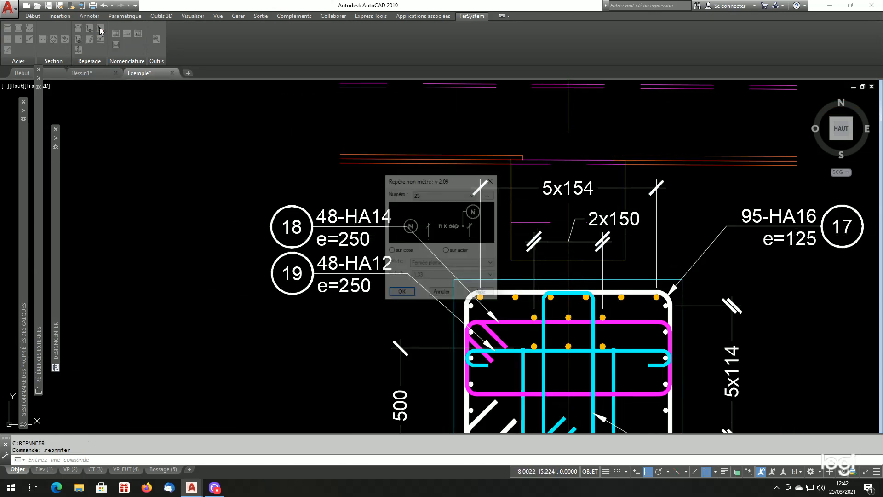
click(401, 294)
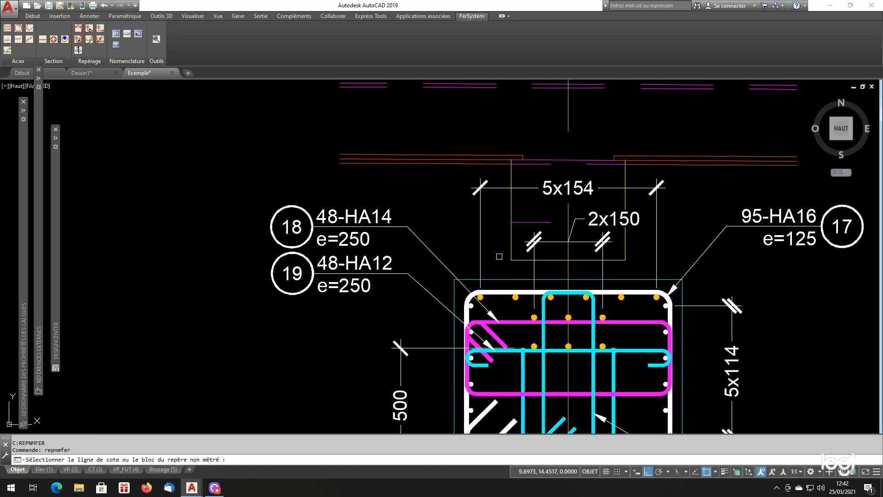
click(545, 240)
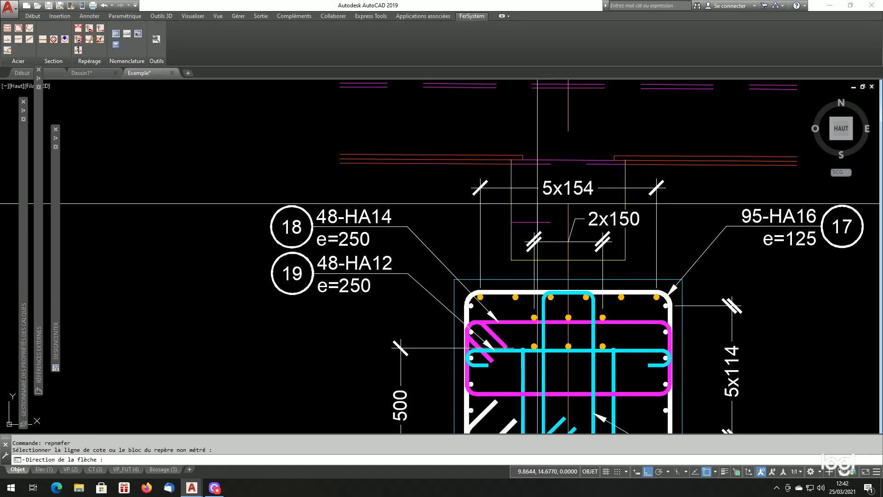
click(545, 122)
click(515, 122)
Shift the upper 5x154 dimension text in the section to the right, clear of mark 23's leader
scroll(562, 175, up, 4)
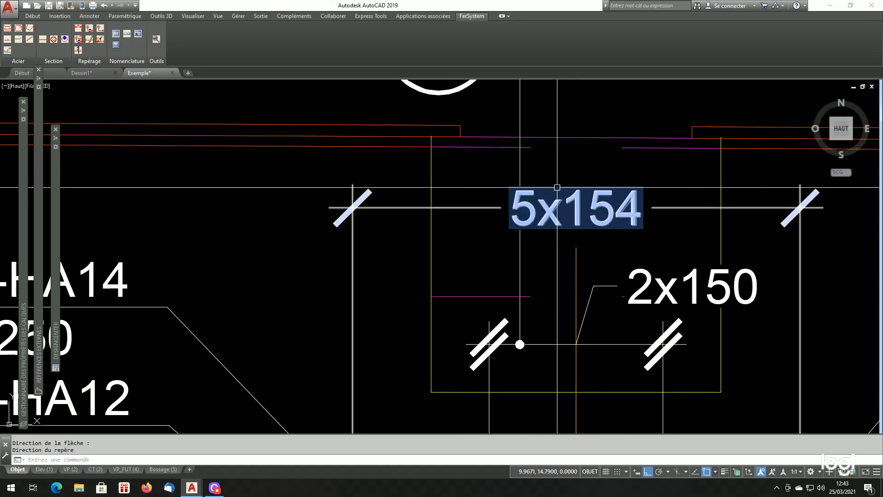
click(552, 202)
click(576, 208)
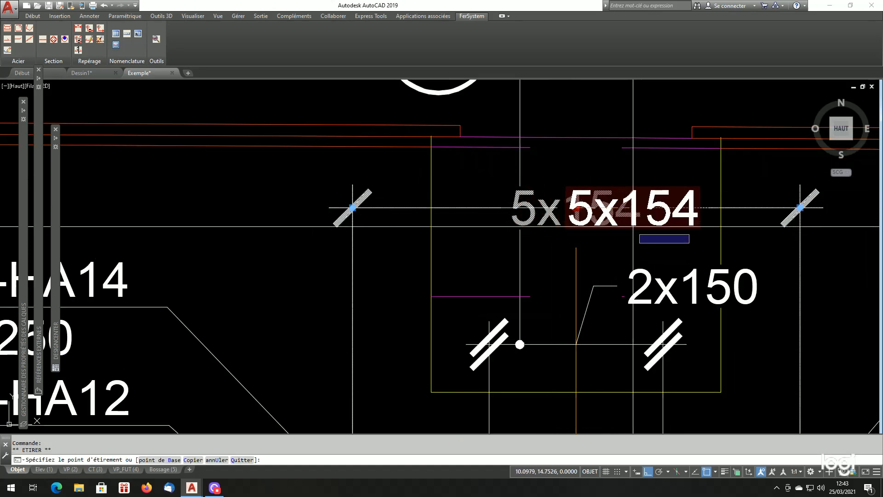
key(Escape)
scroll(509, 261, down, 3)
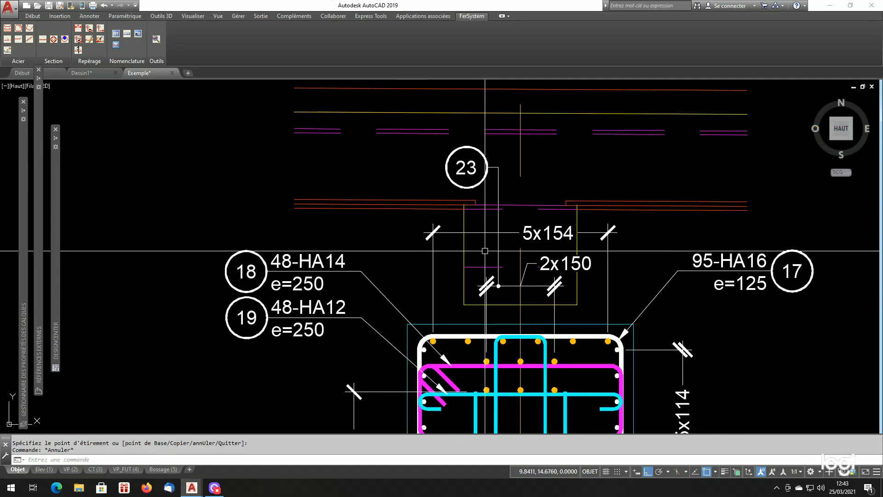
Copy mark 23's dotted leader in place and shorten one copy to its intersection with the 5x154 dimension line
text(cp)
key(Return)
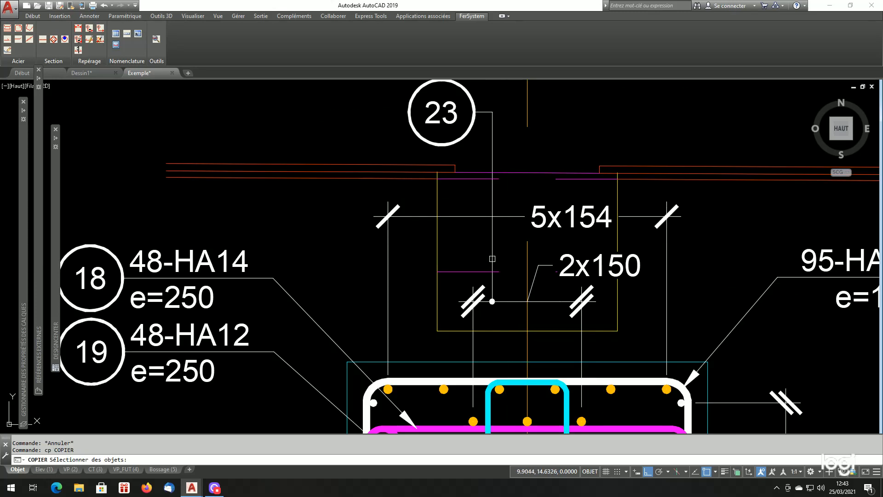
key(Return)
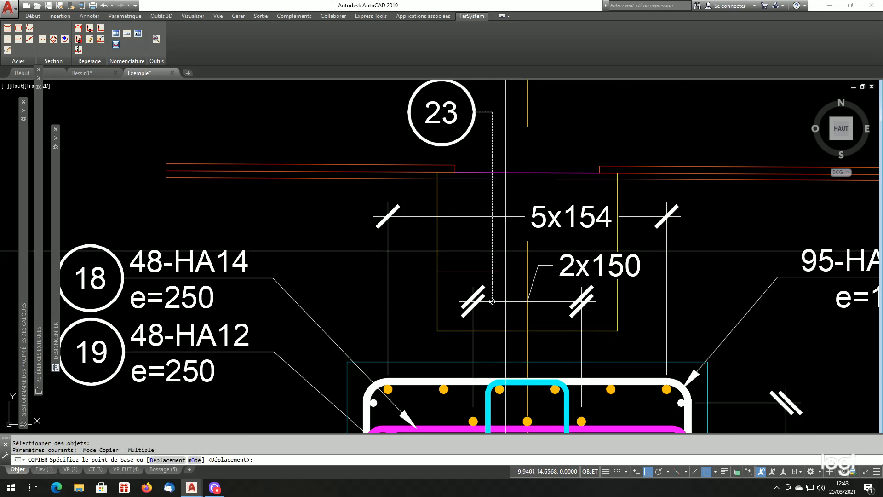
key(Return)
key(Return)
click(492, 303)
click(493, 301)
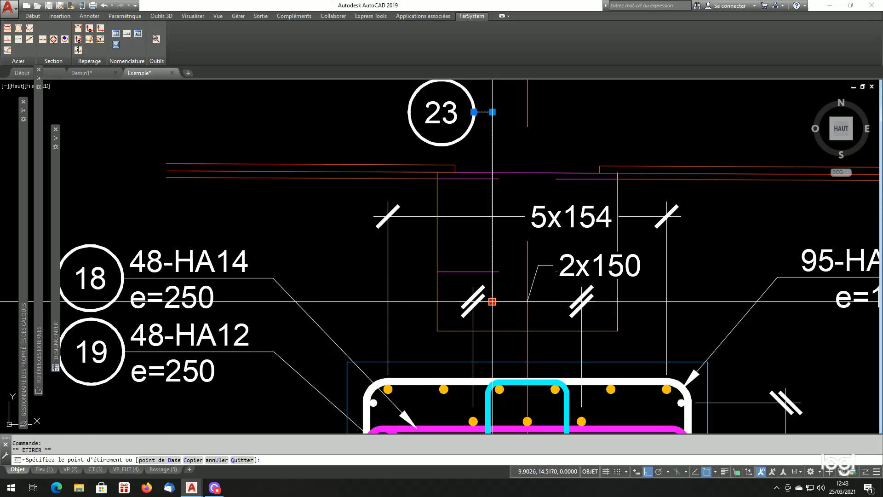
shift+right_click(509, 204)
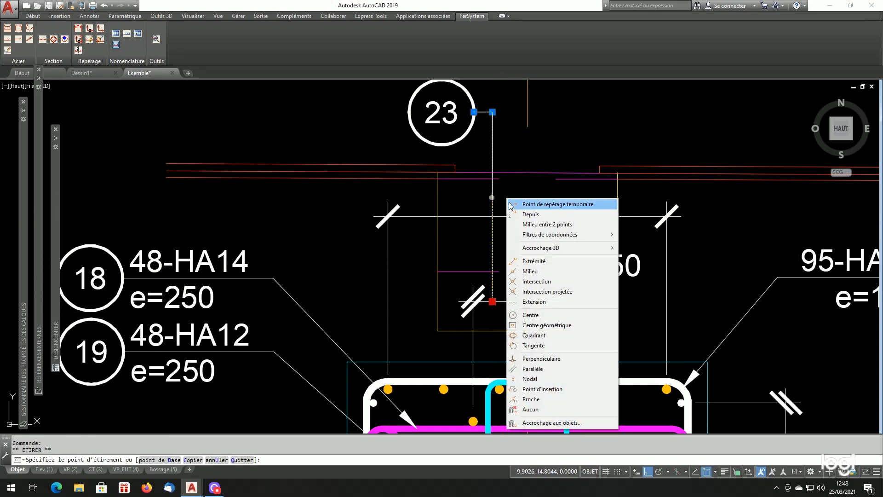
click(537, 281)
key(Escape)
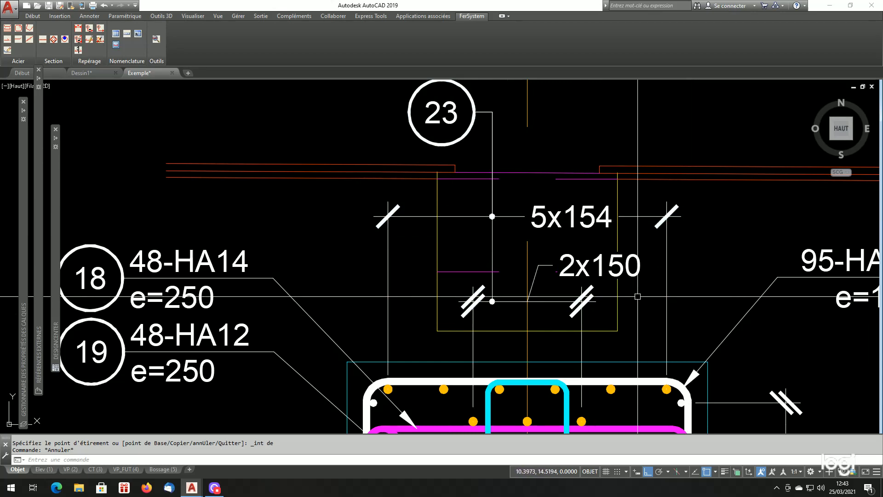
Review the cap beam's plan, elevation and cross-section to check which bars and dimensions still lack a mark
scroll(522, 282, down, 5)
scroll(522, 282, up, 4)
scroll(522, 282, down, 10)
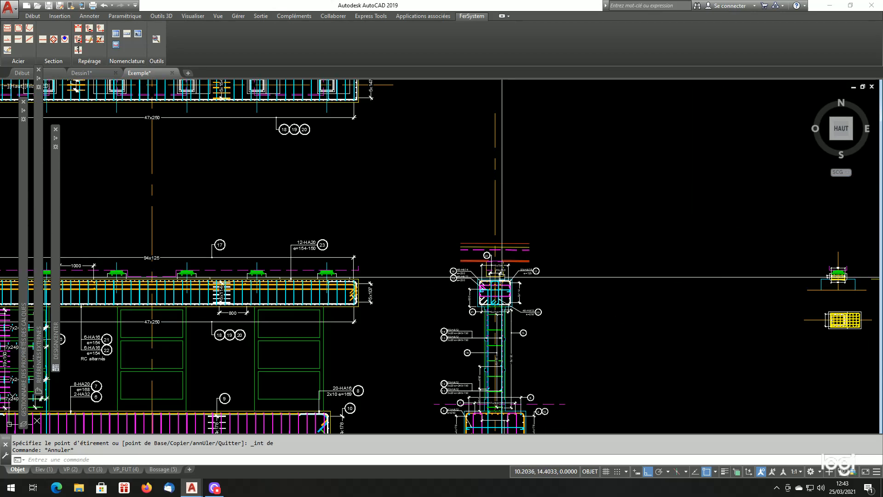
scroll(302, 290, up, 3)
scroll(379, 262, down, 3)
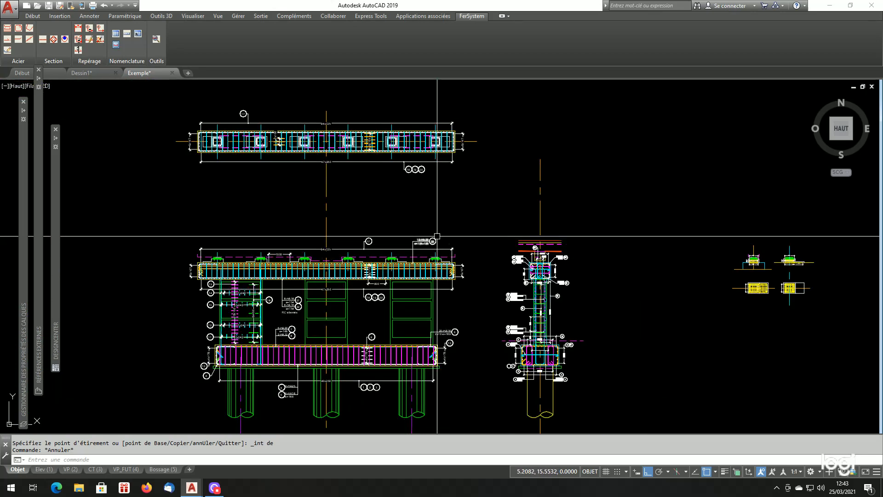
scroll(339, 148, up, 3)
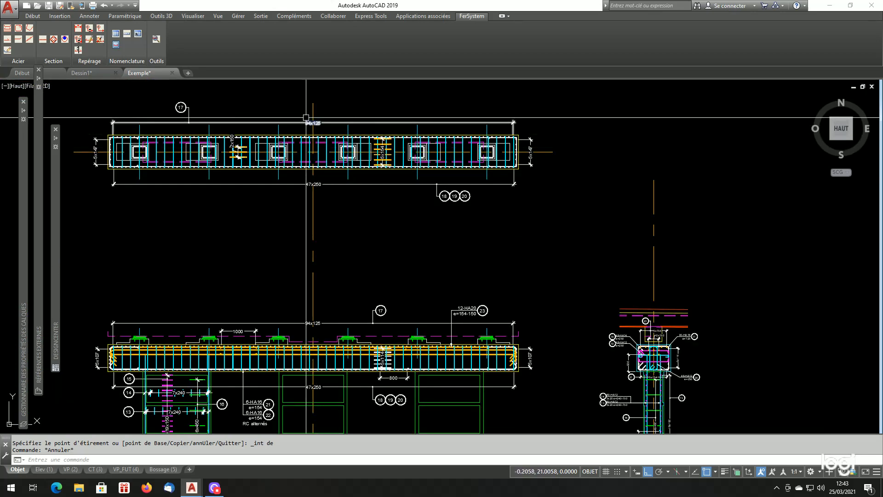
scroll(354, 106, up, 2)
scroll(377, 121, down, 3)
scroll(247, 122, up, 3)
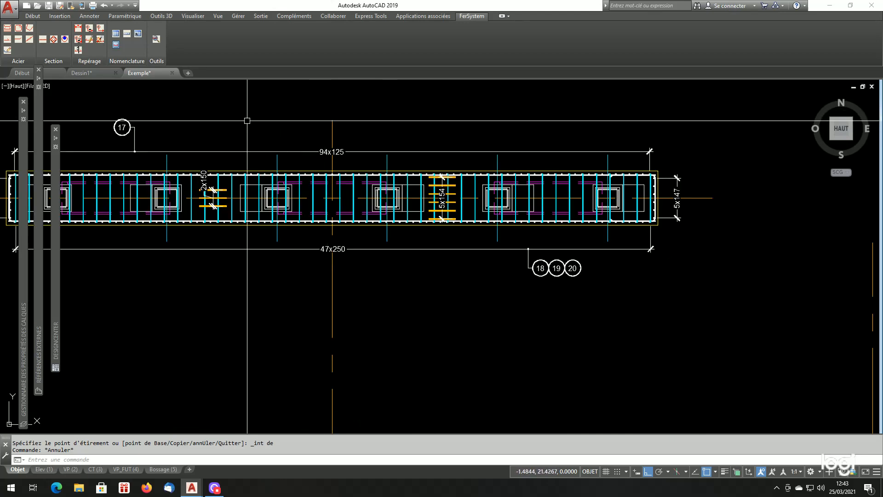
scroll(538, 272, down, 2)
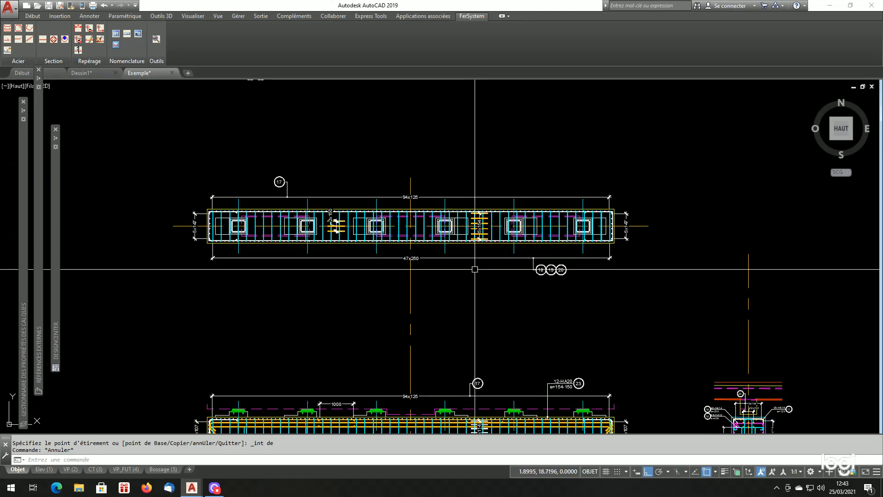
scroll(474, 270, down, 2)
scroll(644, 391, up, 4)
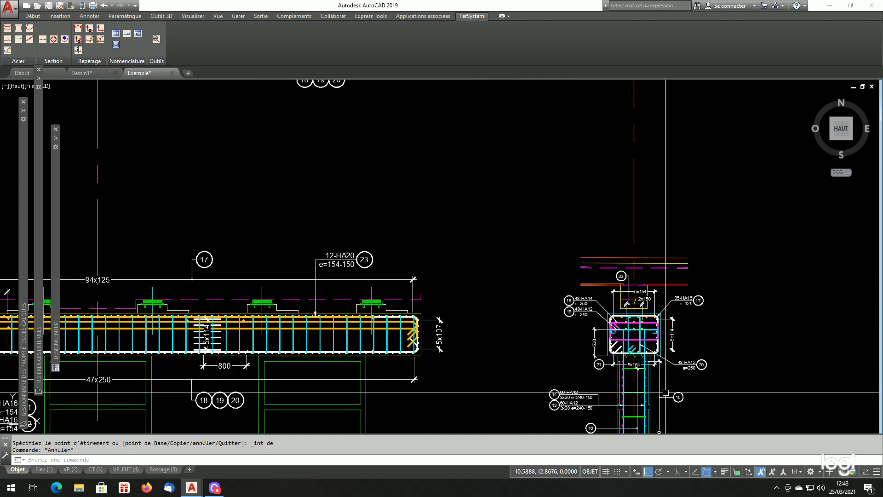
Add unmetered mark 21 to the 5x154 dimension in the cap beam's plan, with its leader dropping below the 47x250 dimension
scroll(665, 389, down, 2)
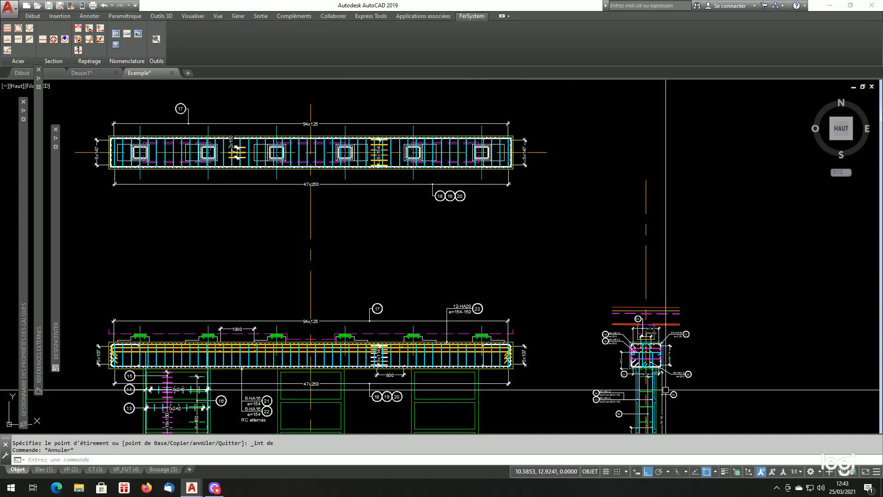
scroll(665, 390, up, 2)
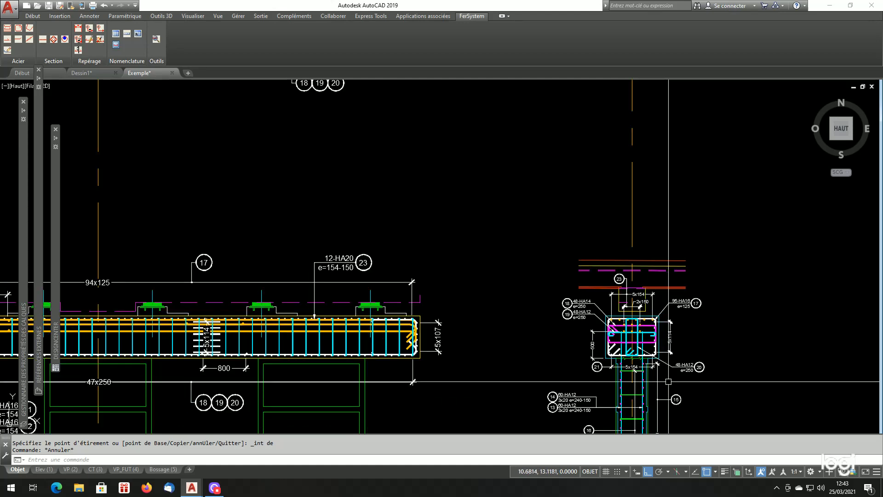
scroll(668, 381, down, 2)
scroll(660, 381, up, 2)
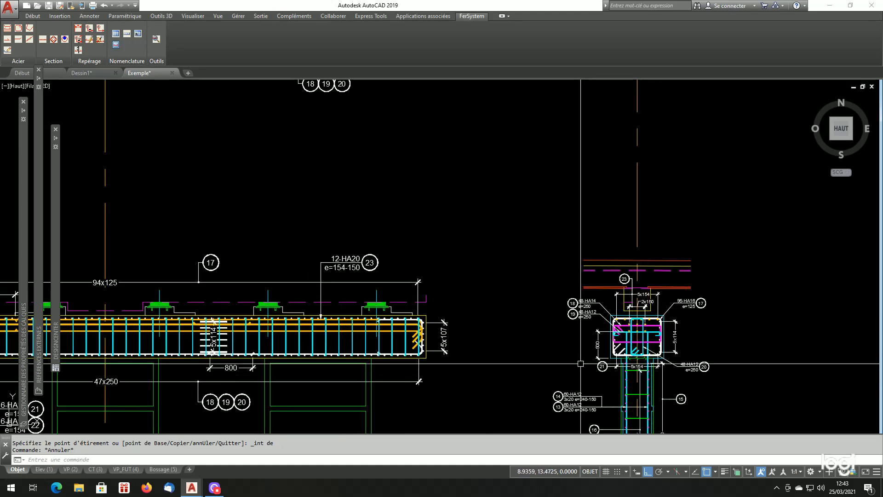
scroll(581, 364, down, 2)
scroll(645, 374, up, 2)
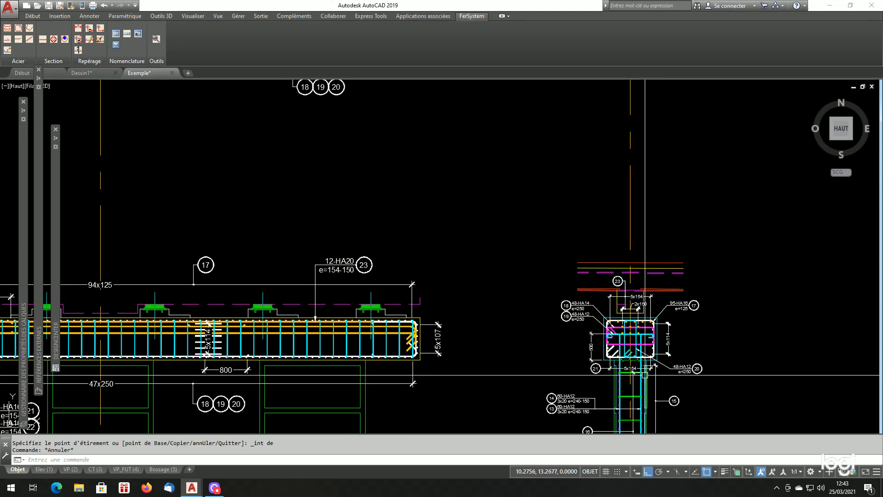
click(101, 29)
click(444, 198)
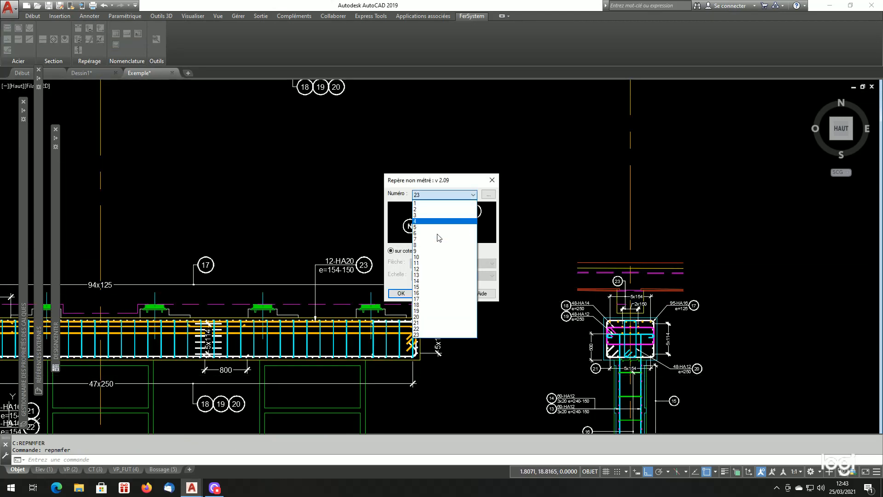
click(421, 323)
click(401, 294)
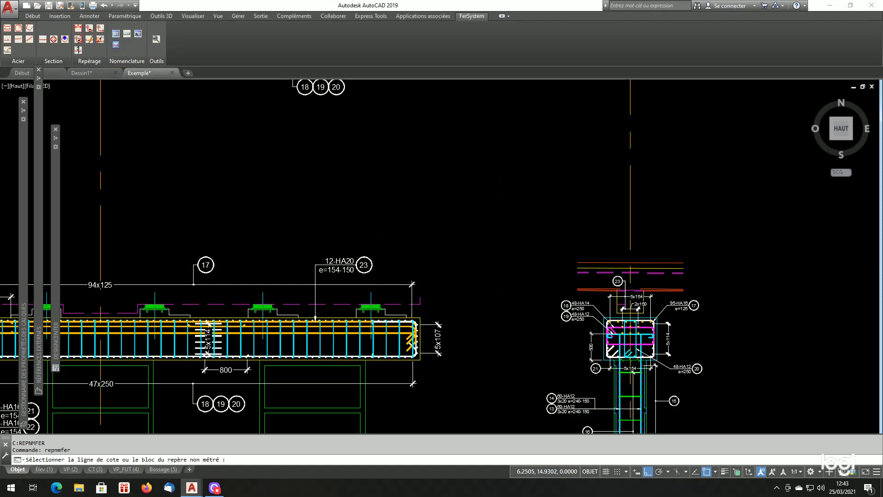
scroll(402, 246, down, 2)
scroll(306, 133, up, 5)
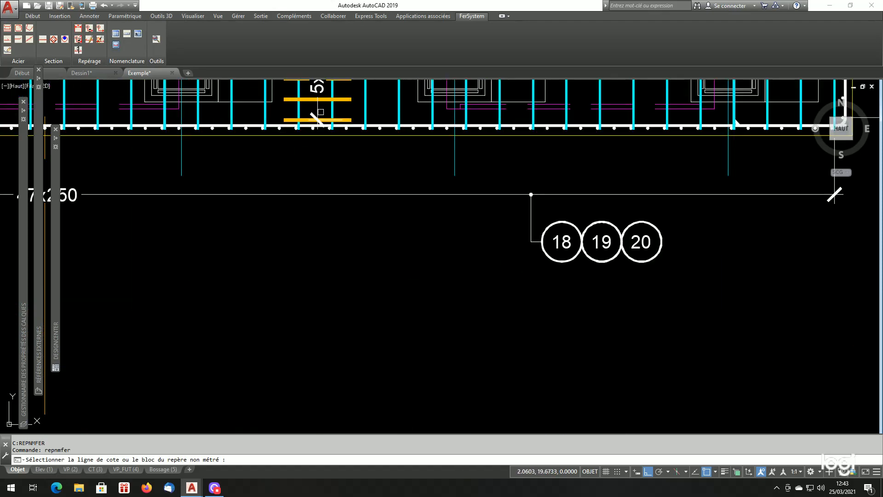
click(318, 109)
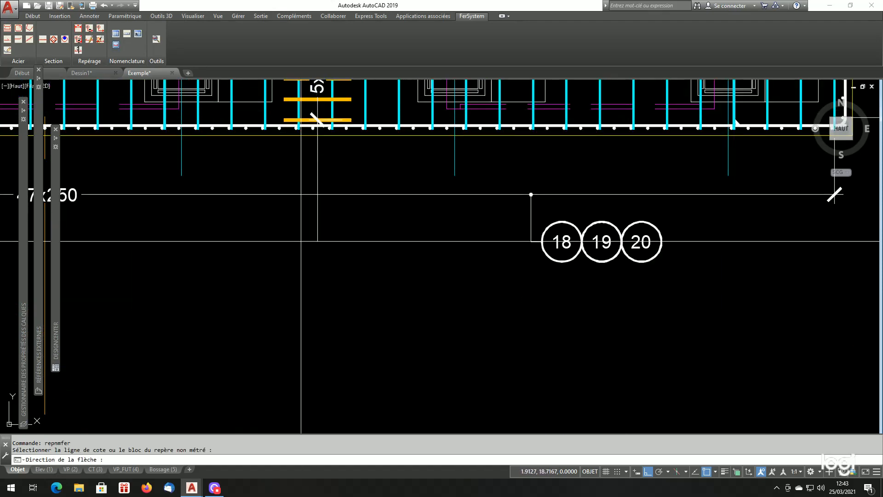
click(300, 241)
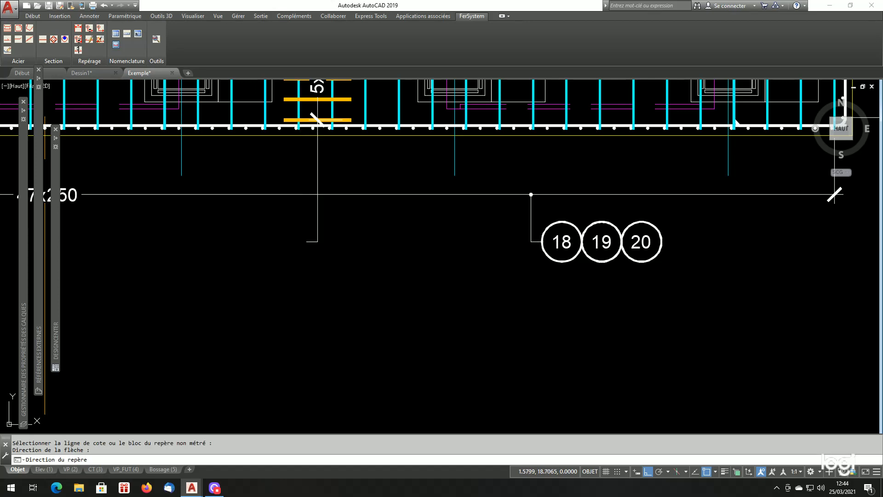
key(Return)
Review the cap beam's elevation and cross-section to check the marks on the lower longitudinal bars
scroll(443, 290, down, 9)
scroll(455, 318, up, 6)
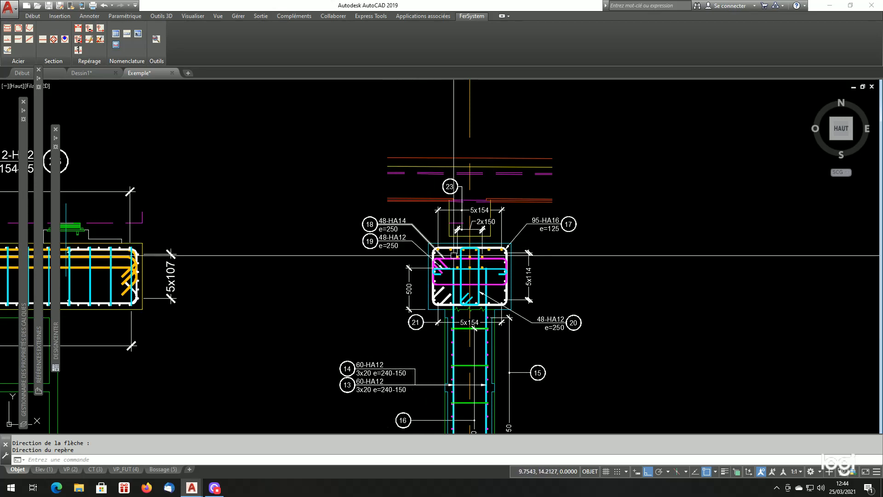
scroll(427, 278, down, 3)
scroll(460, 279, down, 2)
scroll(317, 280, up, 2)
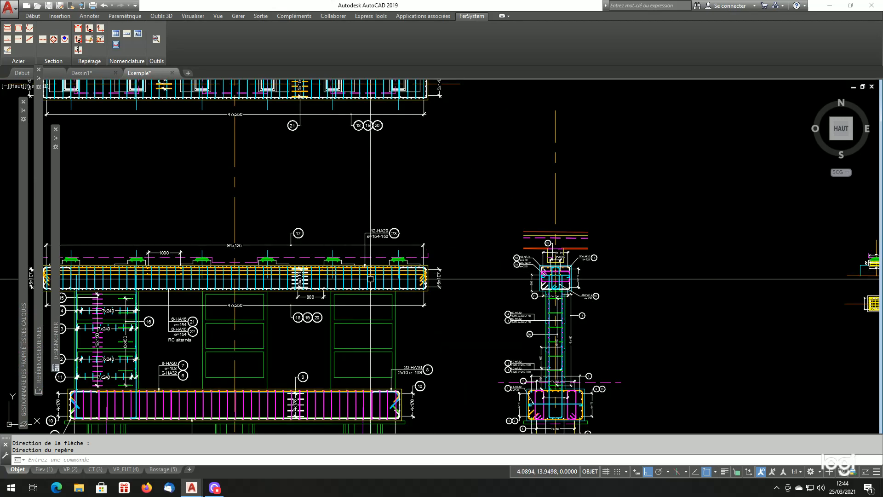
scroll(317, 283, down, 2)
scroll(315, 286, up, 2)
scroll(315, 287, up, 2)
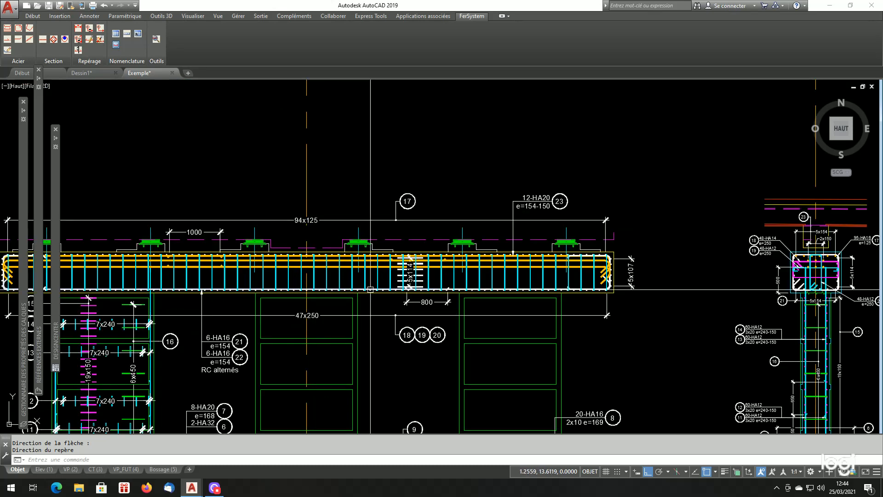
scroll(371, 289, down, 2)
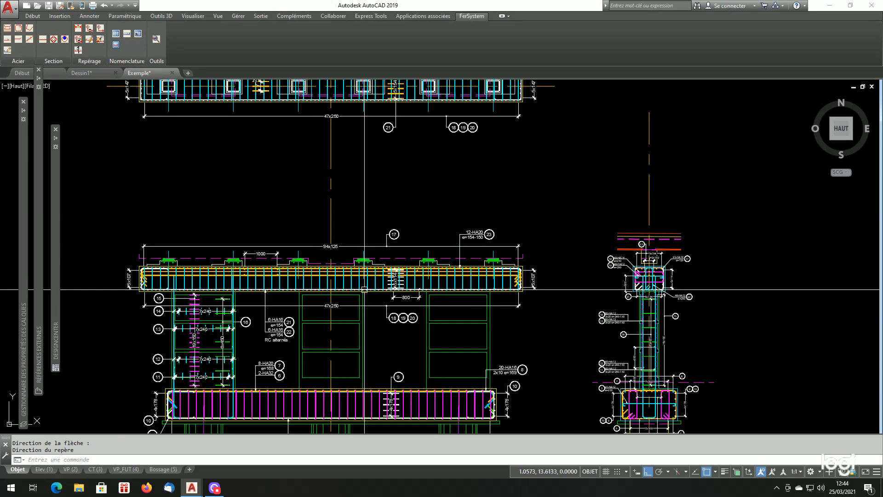
scroll(639, 297, up, 2)
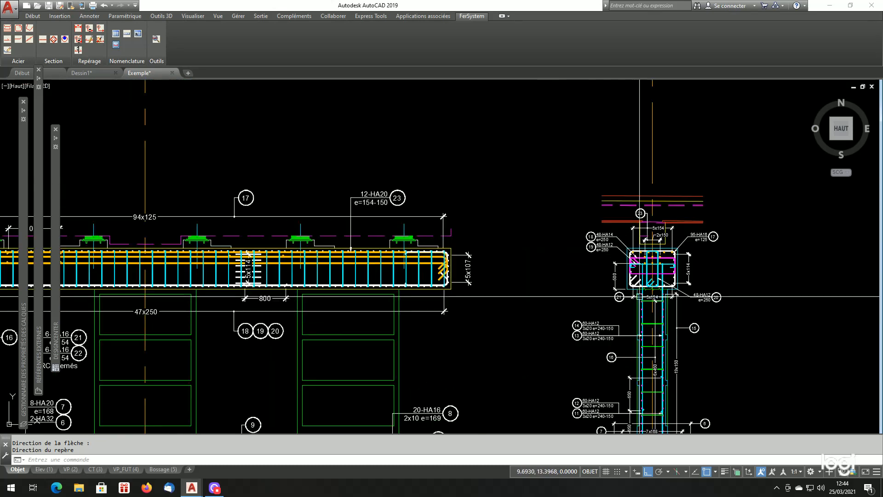
scroll(639, 297, up, 4)
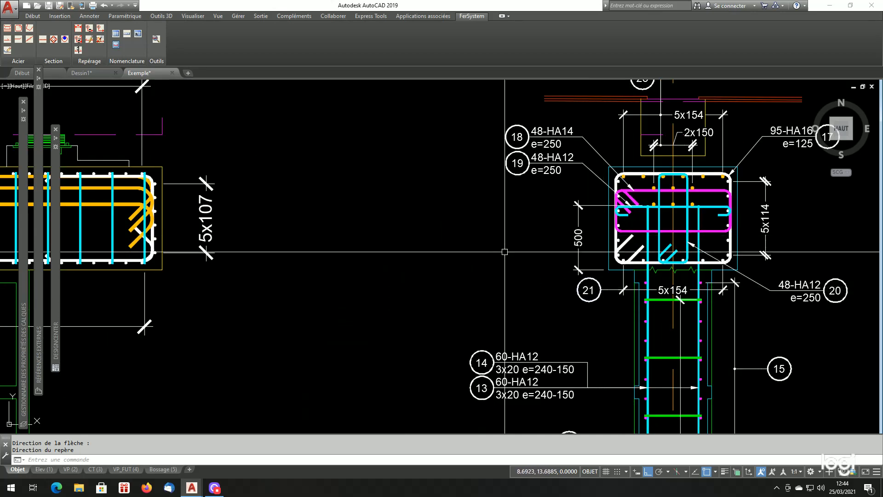
Attach unmetered mark 22 to the left of mark 21 below the plan's 5x154 dimension
scroll(504, 251, down, 3)
scroll(482, 257, down, 1)
scroll(298, 129, up, 4)
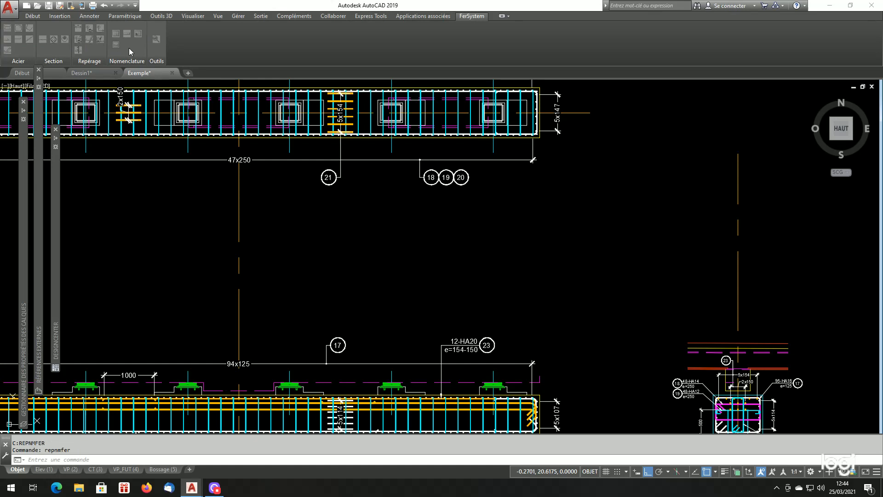
click(438, 194)
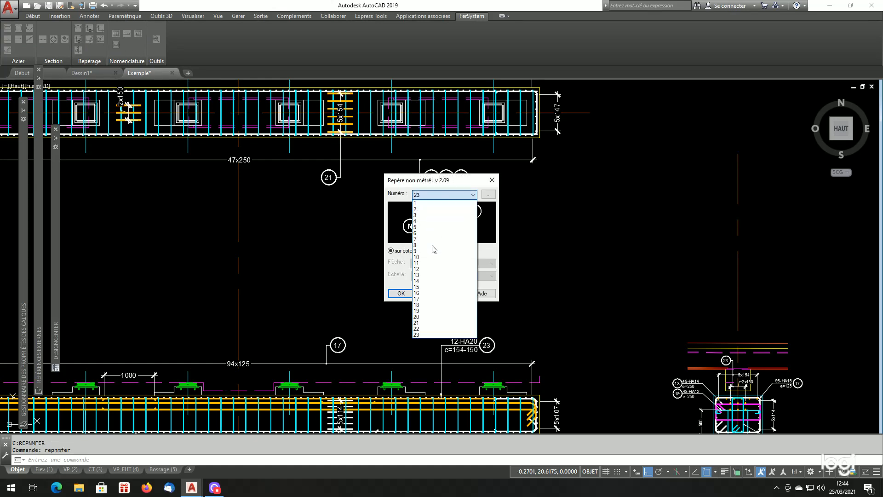
click(419, 329)
click(401, 294)
scroll(339, 165, up, 2)
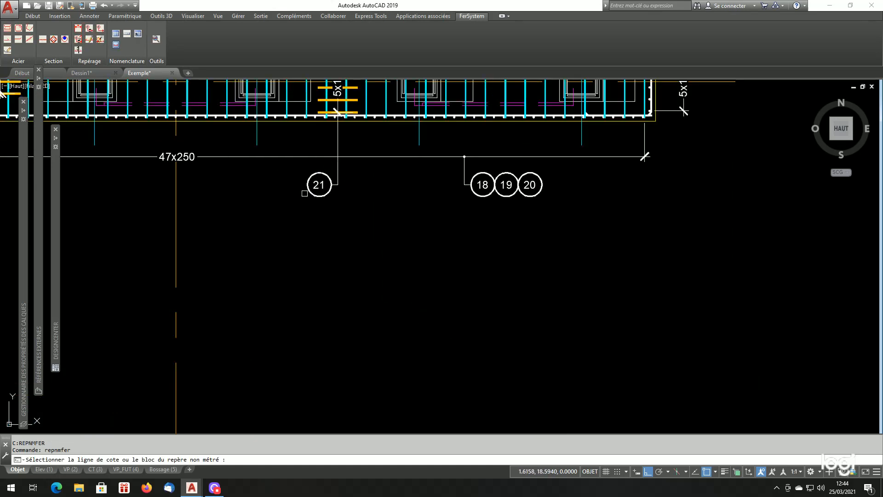
click(311, 190)
Attach unmetered mark 22 to the left of mark 21 on the lower 5x154 dimension of the cap beam section
scroll(308, 224, down, 5)
scroll(499, 345, up, 7)
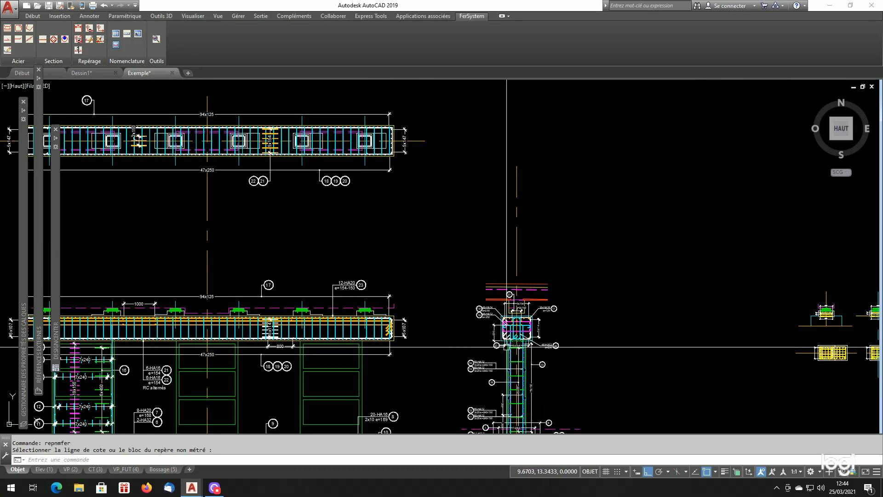
scroll(492, 359, up, 4)
key(Return)
key(Return)
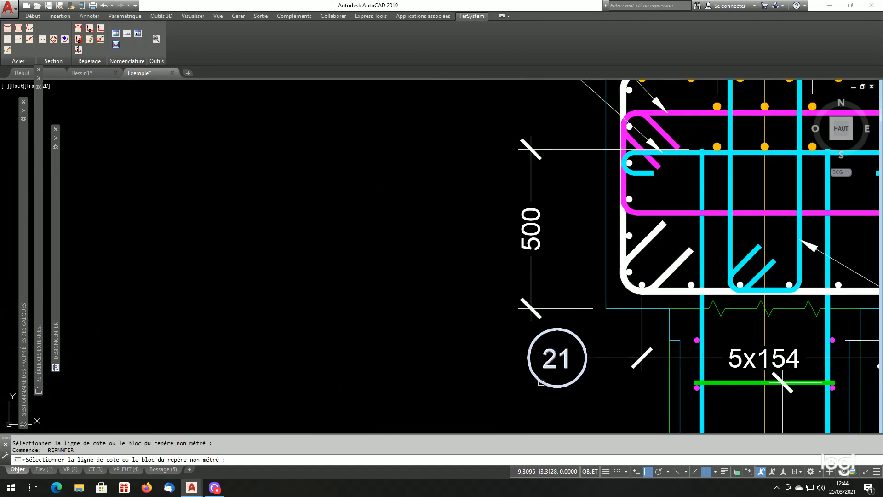
key(Return)
click(435, 195)
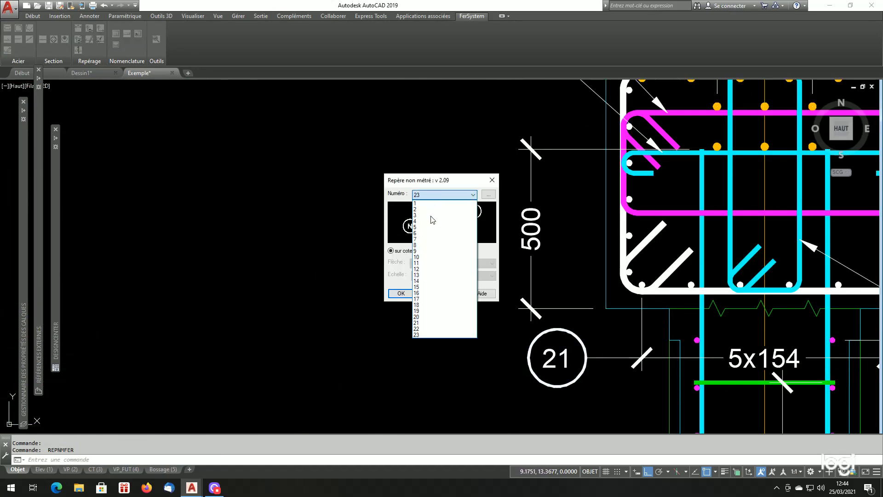
click(429, 329)
key(Return)
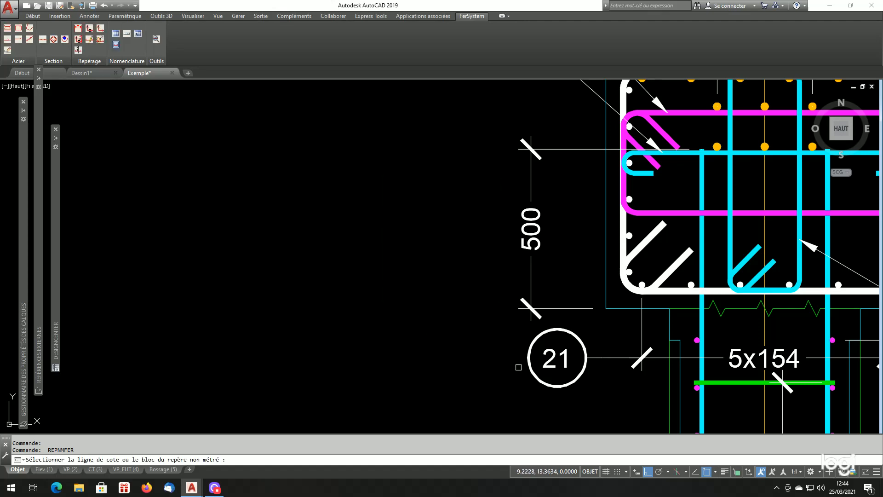
click(529, 363)
Review the cap beam's section, elevation and plan to check which bar groups in plan still lack a mark
scroll(439, 296, down, 5)
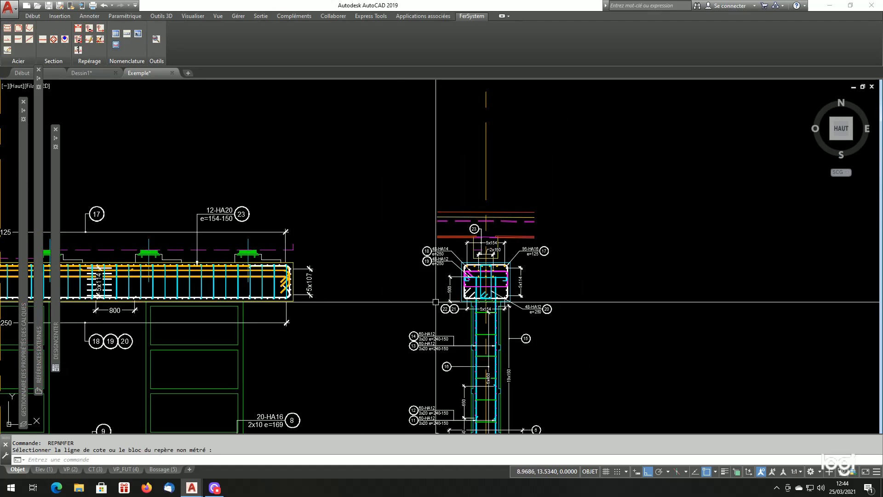
scroll(562, 235, down, 3)
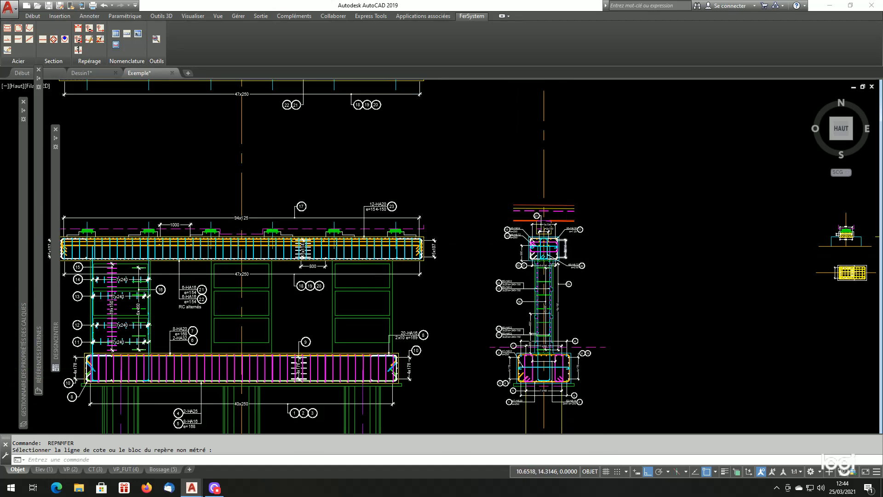
scroll(366, 258, up, 1)
scroll(365, 258, up, 2)
scroll(384, 247, down, 3)
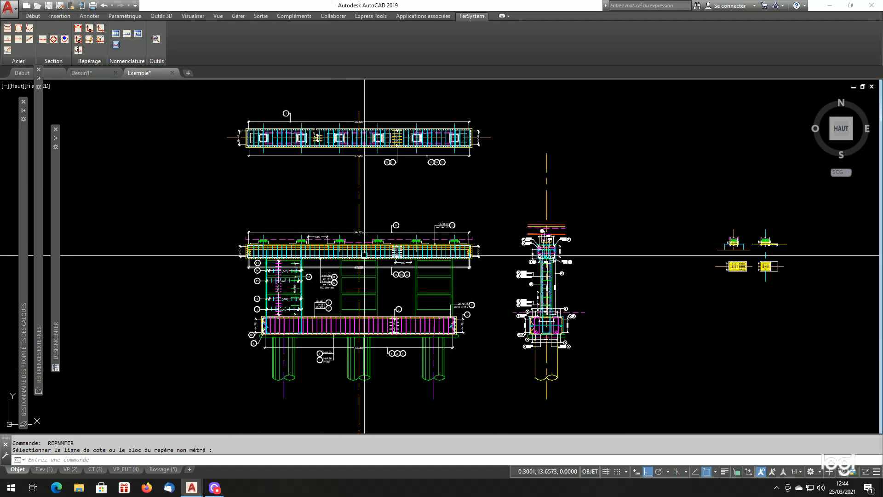
scroll(380, 147, up, 4)
scroll(428, 223, down, 3)
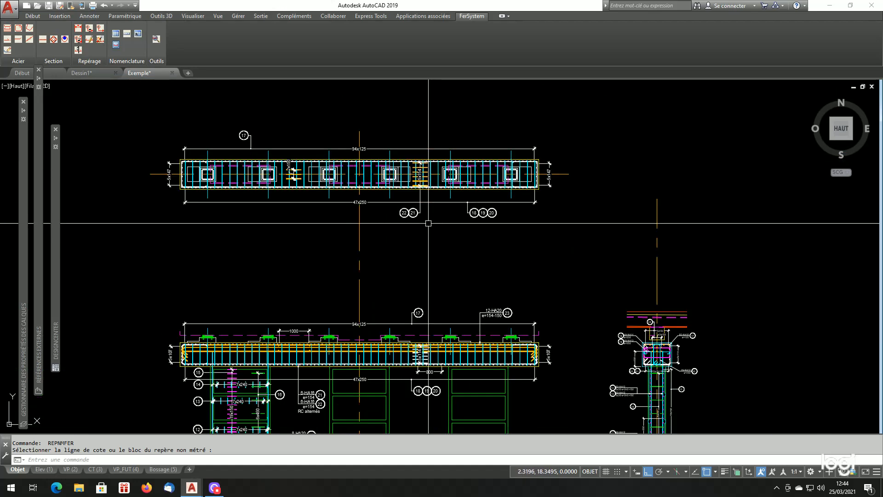
scroll(428, 223, up, 1)
scroll(429, 230, down, 1)
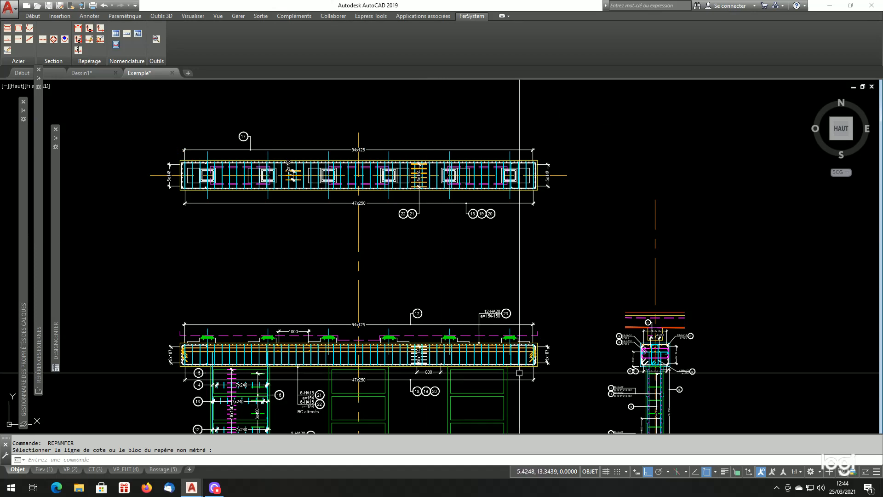
scroll(400, 220, up, 2)
scroll(400, 221, up, 2)
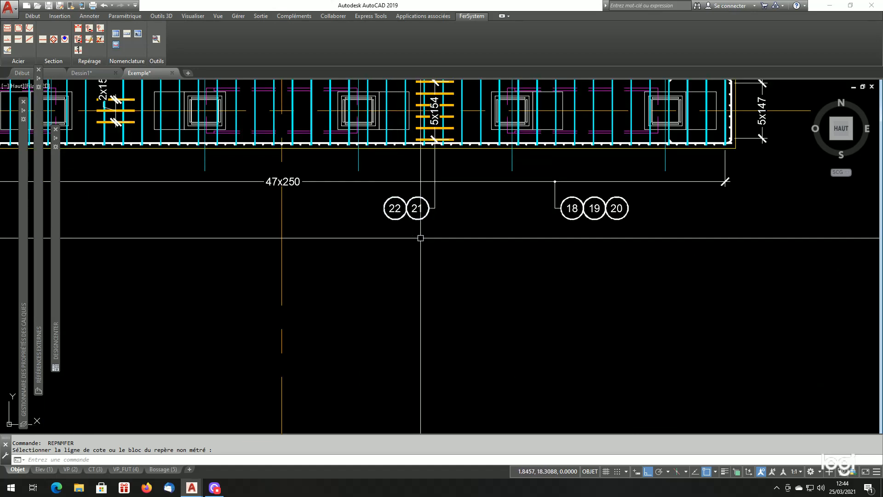
scroll(420, 237, down, 4)
scroll(419, 246, up, 2)
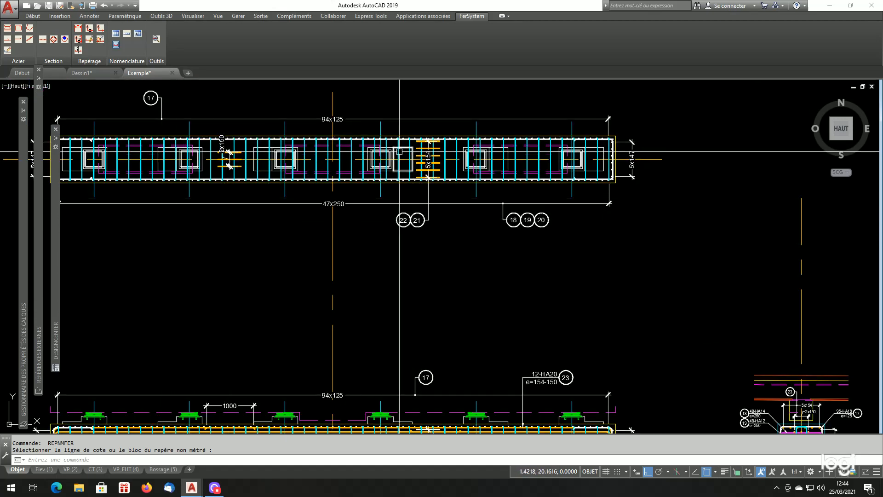
Attach unmetered mark 23 directly beneath mark 21 below the plan's 5x154 dimension
click(101, 30)
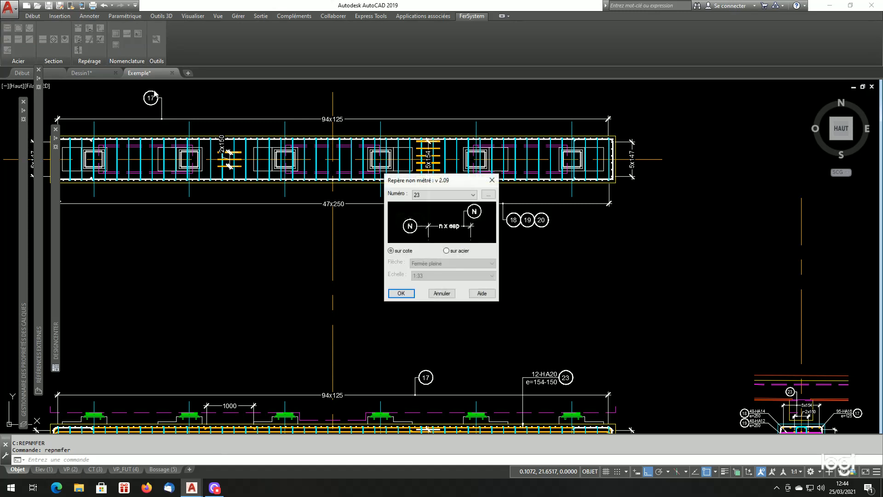
click(401, 294)
scroll(413, 269, up, 4)
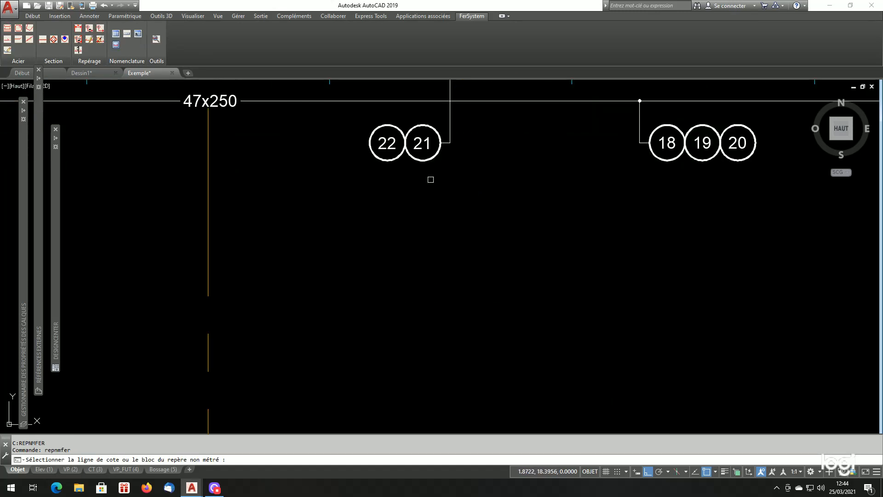
click(426, 161)
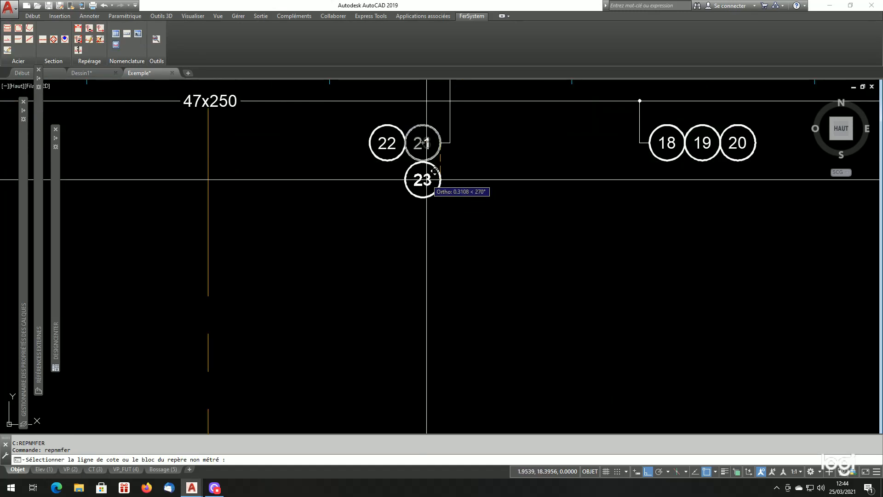
click(426, 179)
Attach unmetered mark 23 to the 2x150 dimension in plan, placing it to the left below the 47x250 dimension
scroll(482, 243, down, 6)
scroll(376, 211, up, 4)
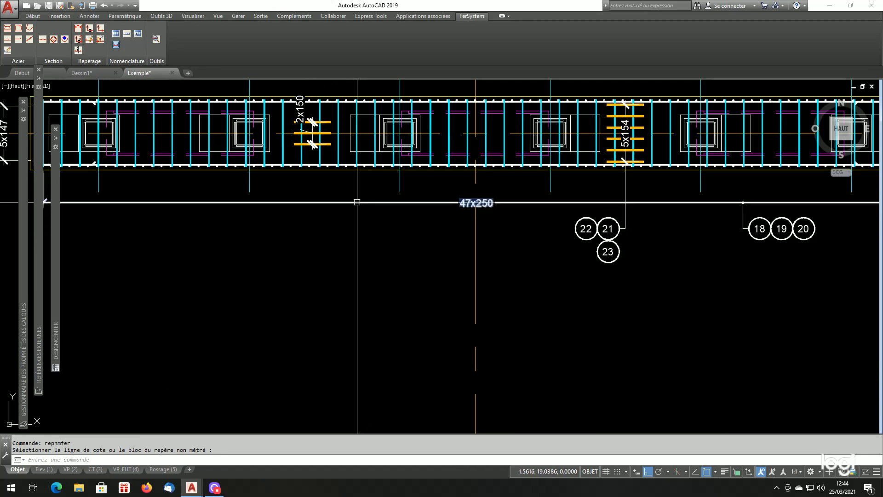
key(Return)
key(Return)
scroll(318, 161, up, 2)
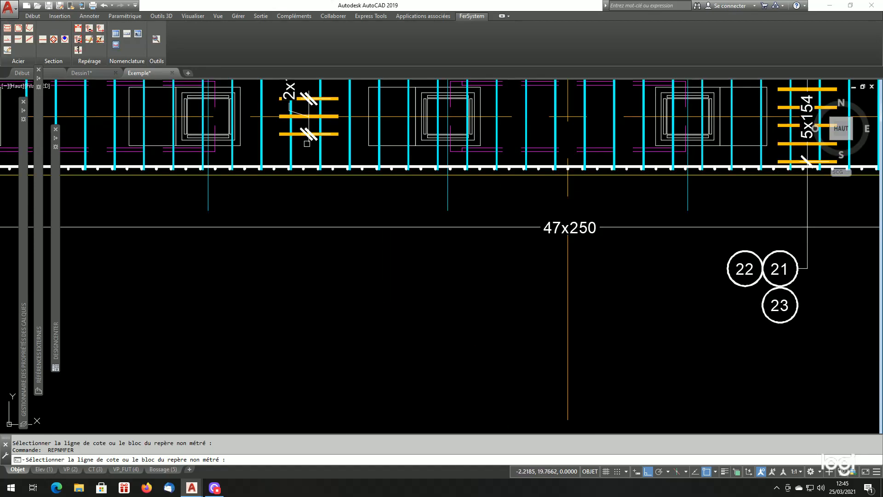
click(307, 143)
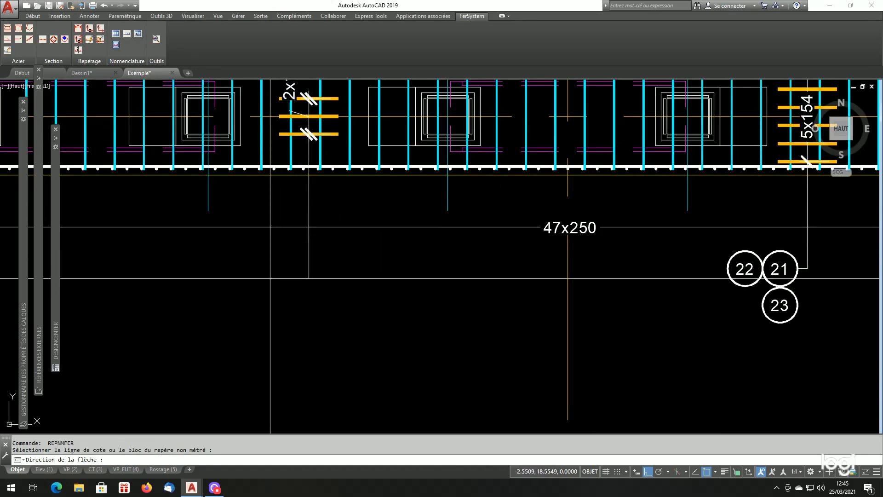
click(270, 268)
click(230, 282)
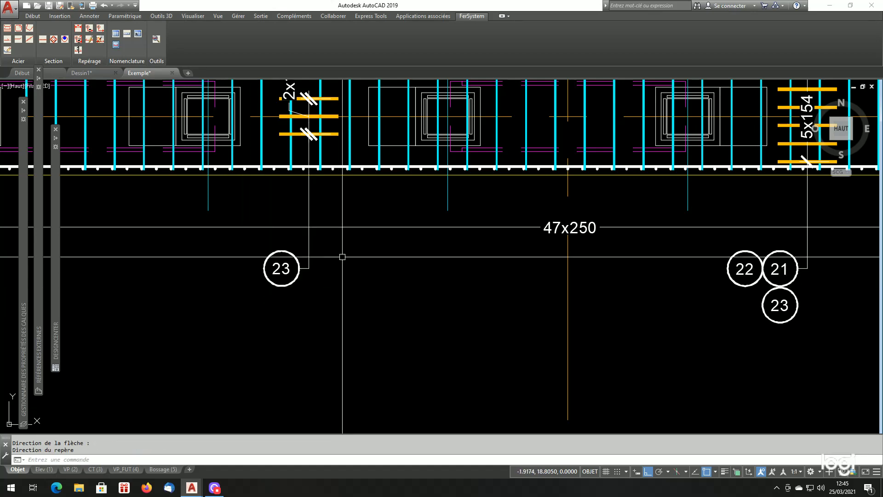
Review the cap beam's elevation and section to check which bars still need a mark
scroll(343, 253, down, 5)
scroll(373, 340, up, 6)
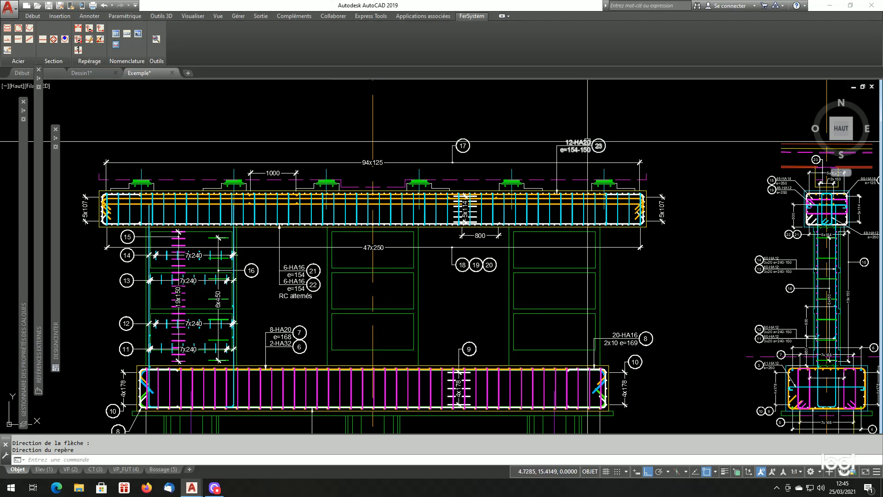
scroll(557, 156, down, 3)
scroll(659, 170, up, 6)
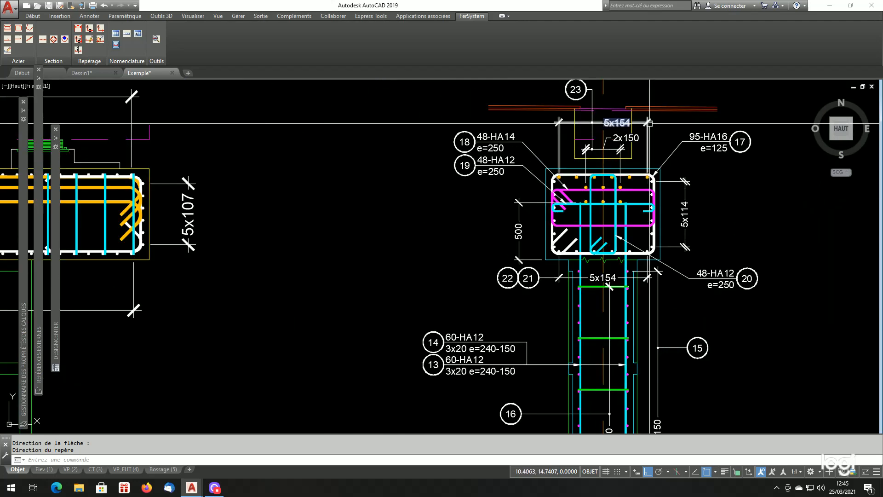
scroll(574, 179, down, 3)
scroll(579, 184, down, 3)
scroll(294, 110, up, 2)
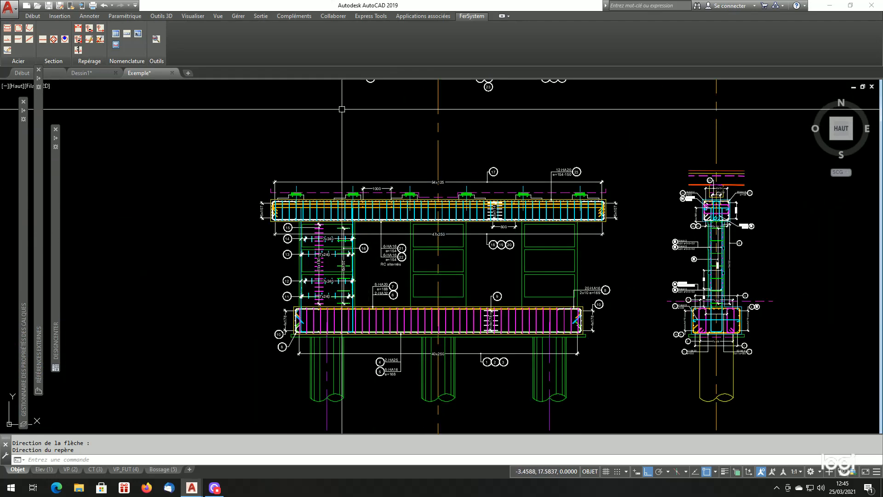
Add metered mark 24 for the cap beam's upper HA20 bars, with 12 bars at 154-150 spacing, directly above mark 23 in elevation
click(90, 29)
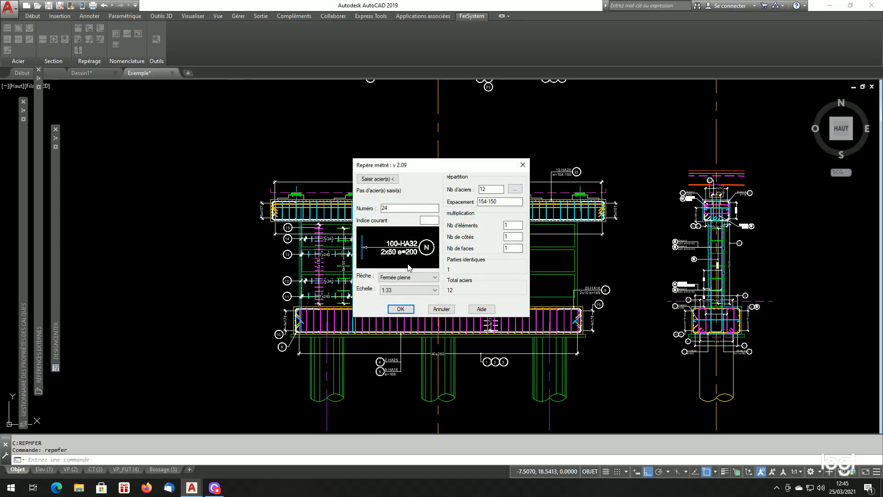
click(377, 179)
scroll(285, 249, up, 10)
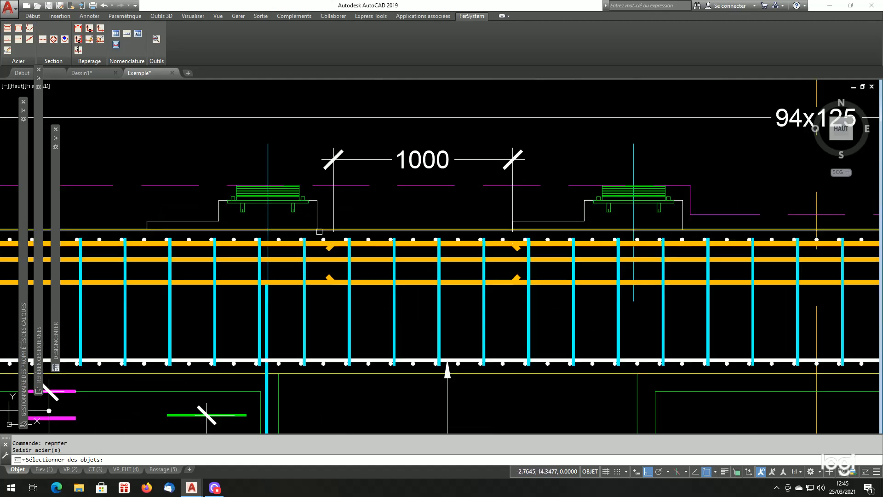
scroll(286, 249, down, 6)
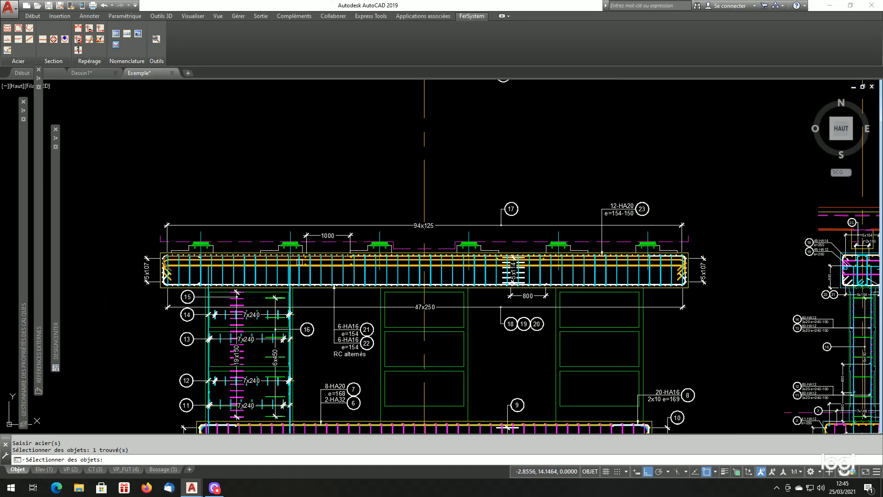
scroll(664, 187, up, 2)
key(Return)
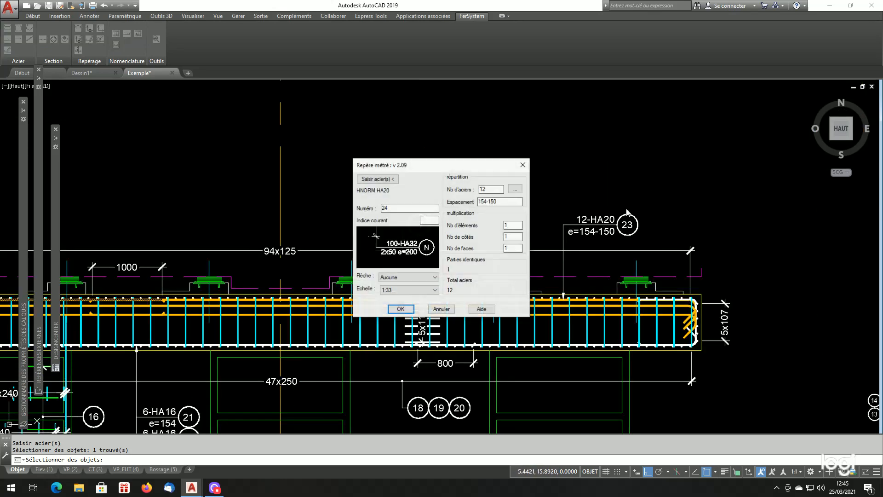
click(400, 310)
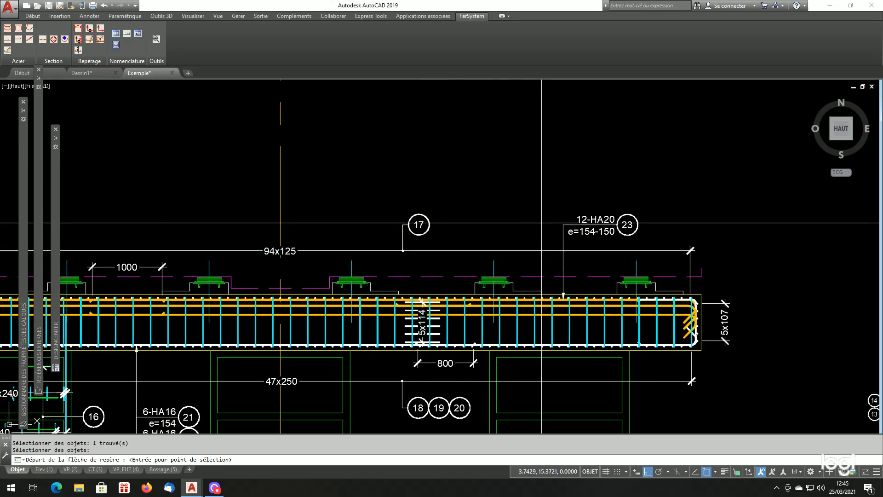
click(563, 224)
click(560, 203)
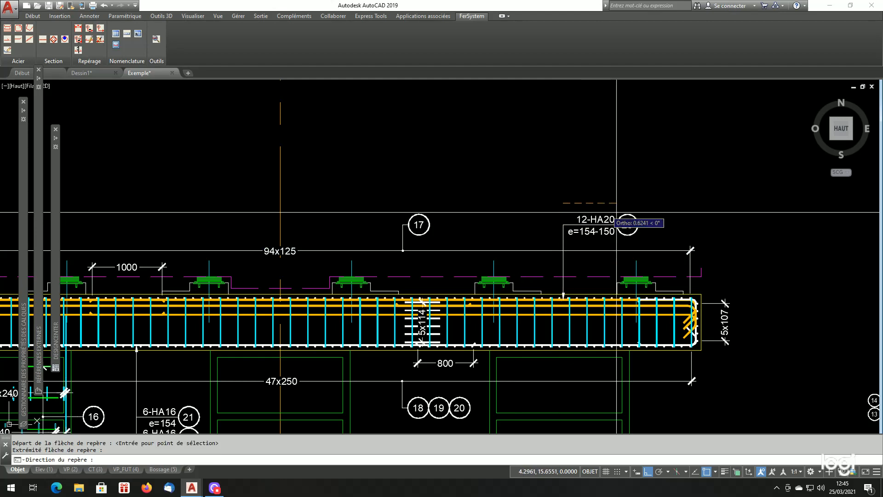
click(637, 214)
Copy the "RC alternés" note from mark 22 to the right of marks 23 and 24 in elevation
scroll(676, 237, down, 2)
scroll(517, 324, up, 3)
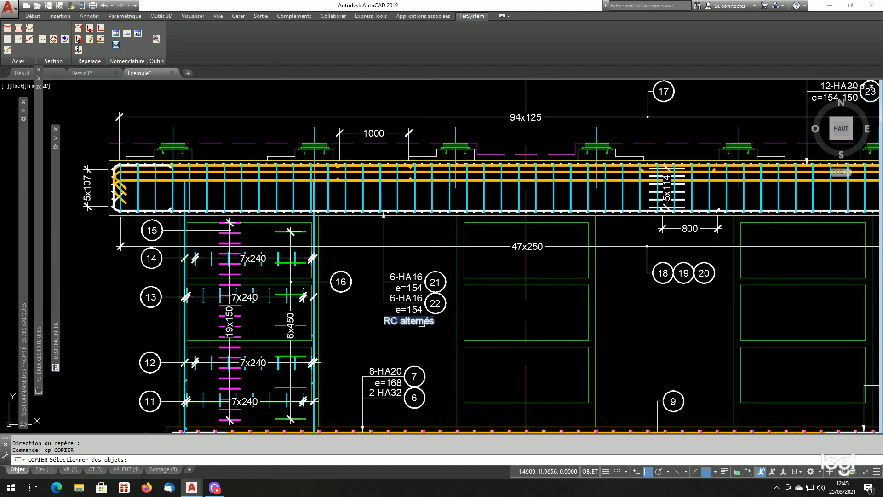
click(422, 323)
key(Return)
click(413, 339)
scroll(481, 342, down, 2)
key(F8)
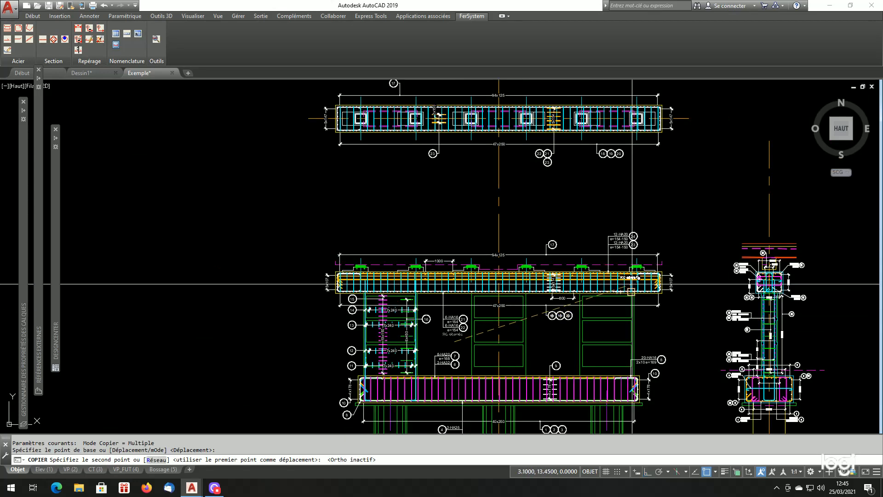
scroll(632, 284, up, 5)
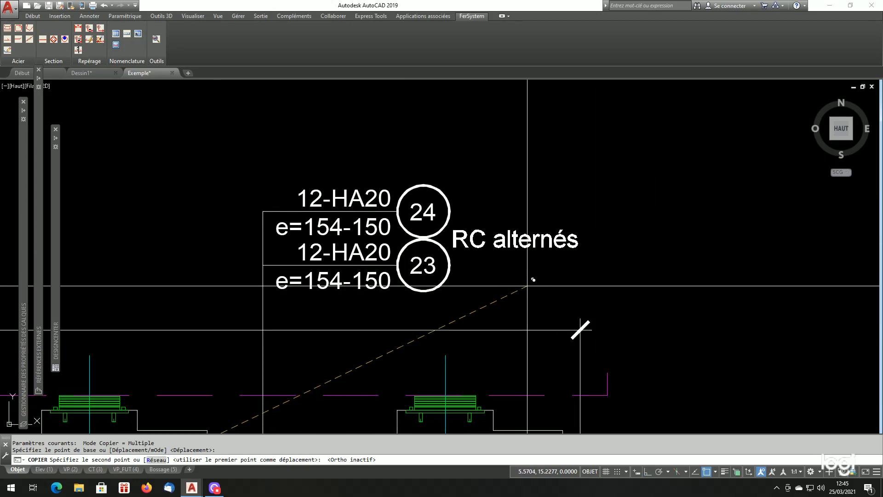
click(529, 286)
key(Return)
Attach unmetered mark 24 to the left of mark 23 above the cap beam section's upper 5x154 dimension
scroll(560, 305, down, 6)
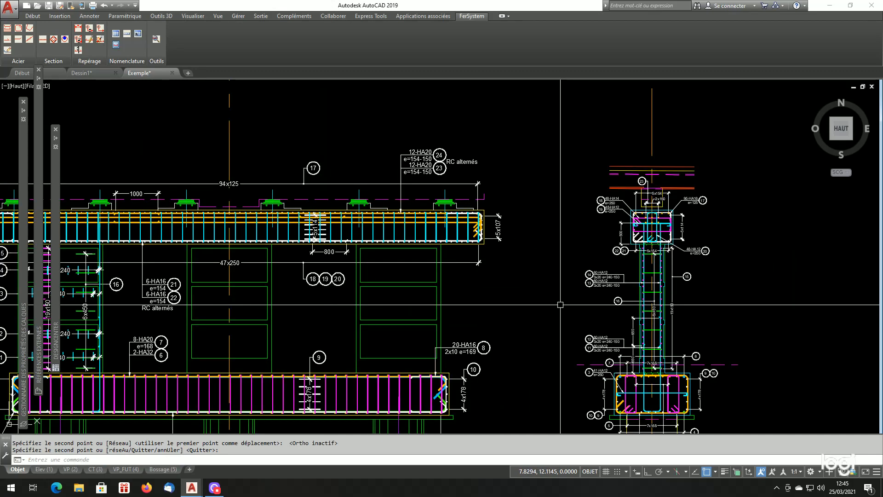
scroll(653, 189, up, 3)
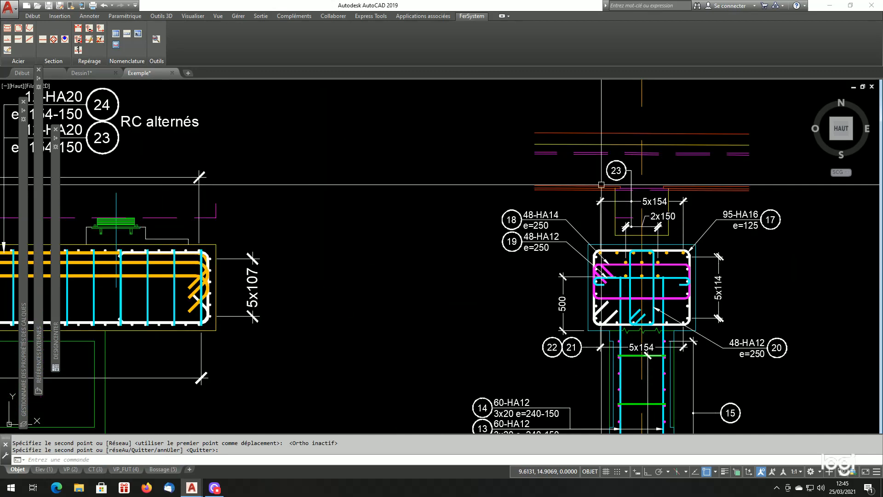
click(100, 29)
key(Return)
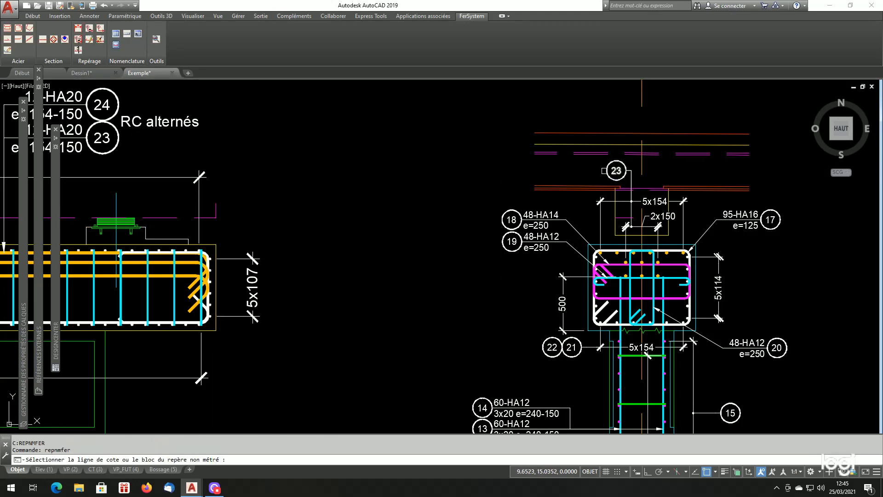
click(607, 171)
Attach unmetered mark 24 to the left of mark 23 in plan, at both the 5x154 and the 2x150 dimensions
scroll(612, 193, down, 6)
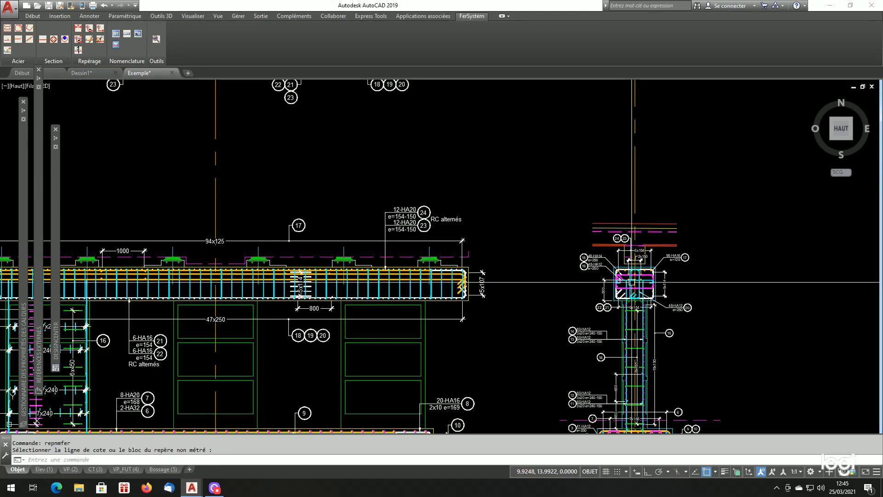
scroll(321, 162, up, 6)
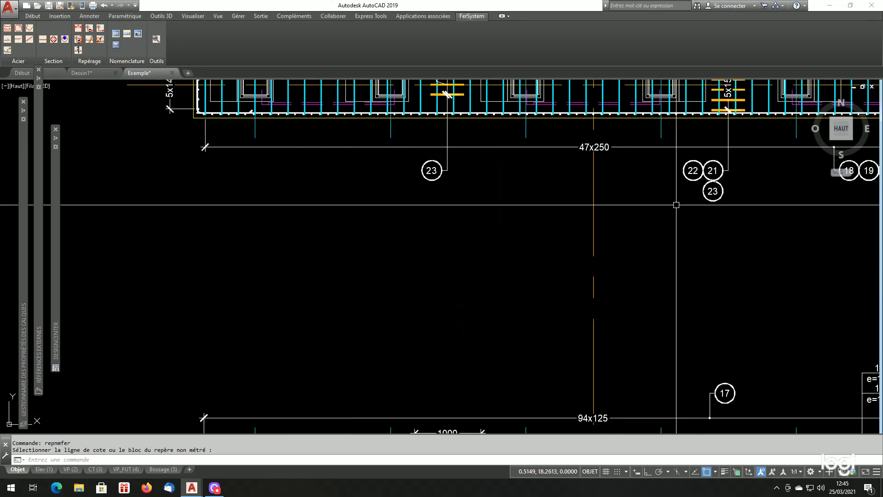
key(Return)
key(Return)
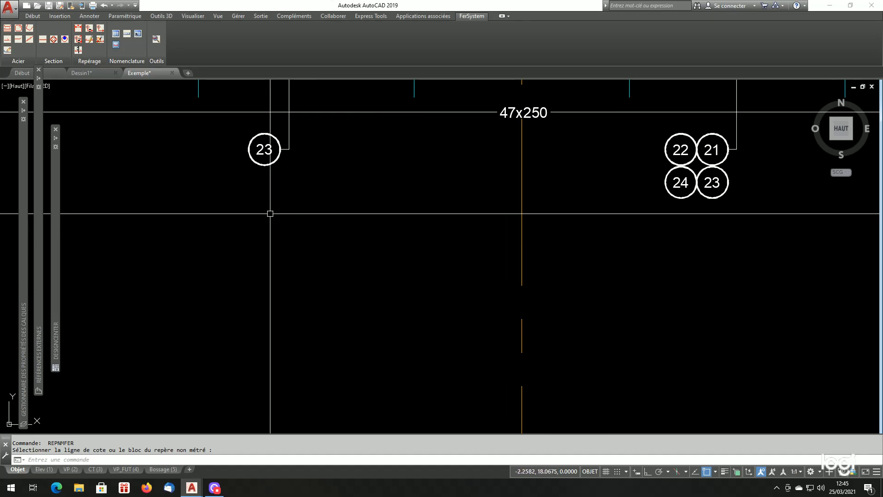
key(Return)
key(Return)
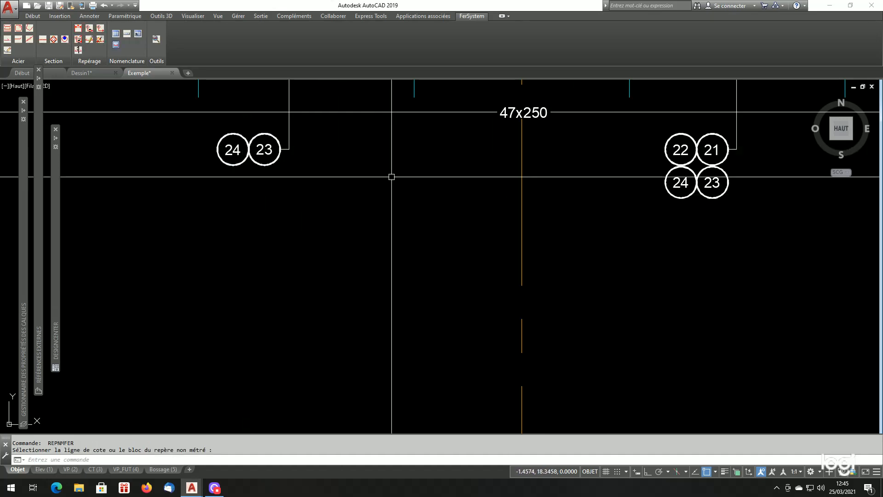
Review the marks across the cap beam's elevation, section and plan for completeness
scroll(422, 172, down, 8)
scroll(555, 171, up, 1)
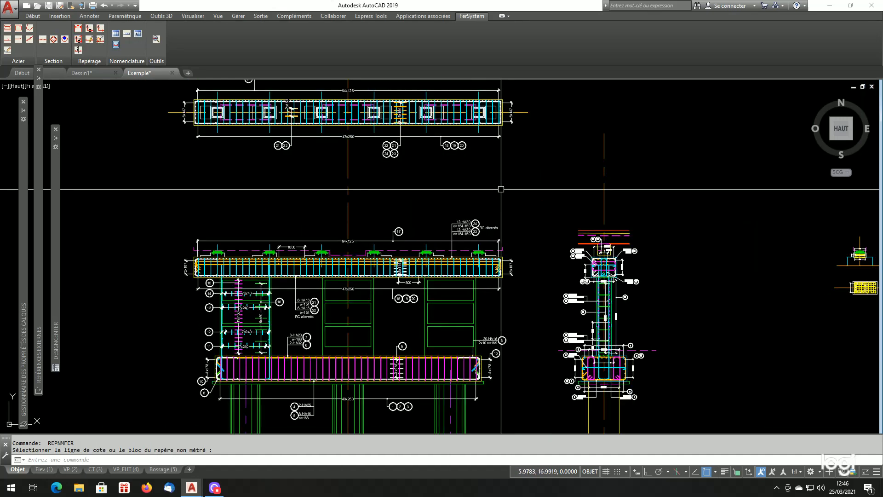
scroll(504, 196, down, 1)
scroll(512, 280, up, 2)
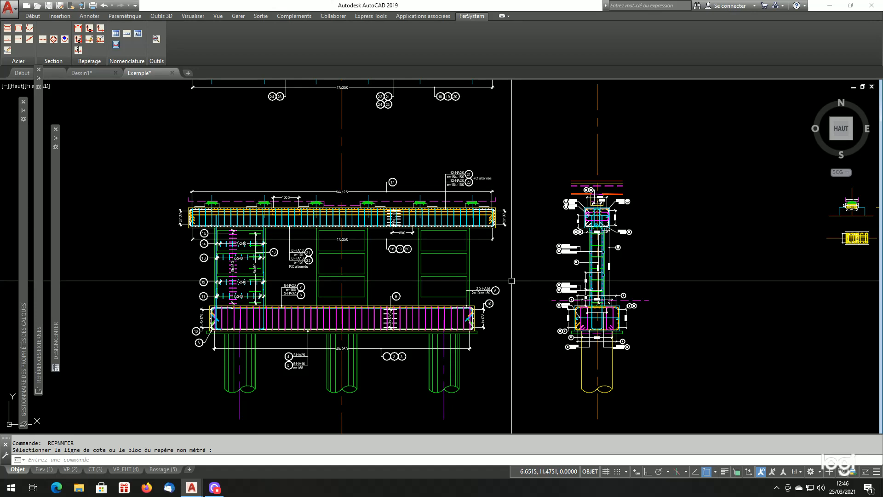
scroll(649, 211, up, 3)
scroll(467, 269, up, 1)
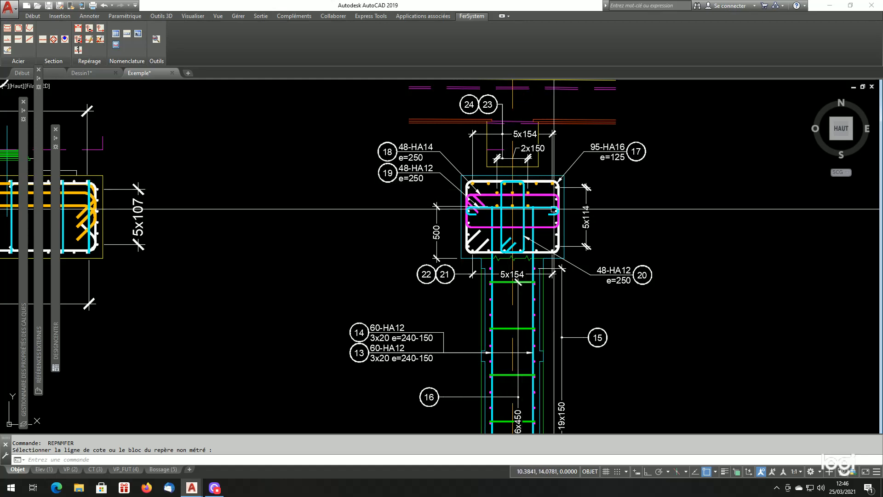
scroll(573, 256, down, 5)
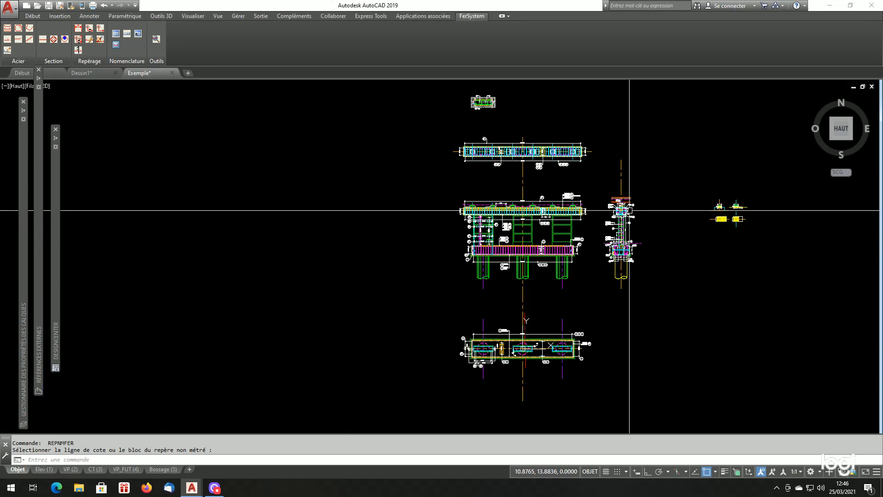
scroll(539, 136, up, 4)
scroll(539, 136, up, 2)
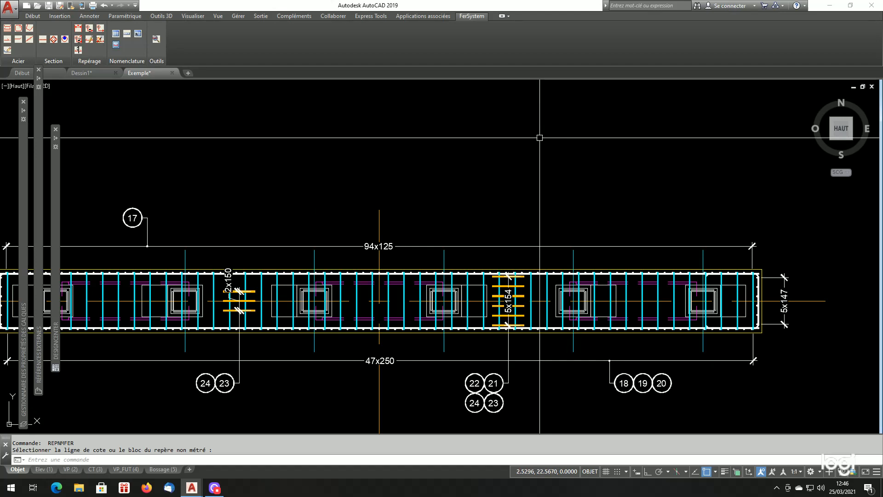
scroll(557, 138, down, 2)
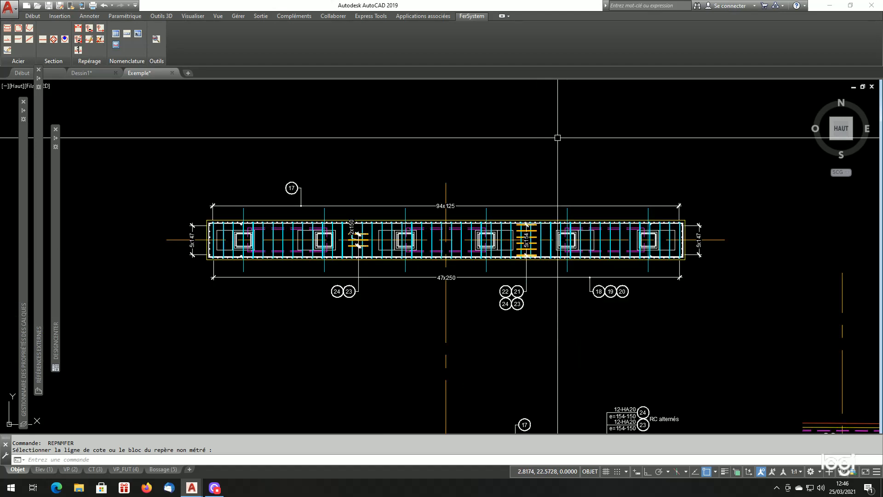
Inspect the extent of the long bar along the cap beam's upper face in plan, then clear the selection
scroll(557, 137, up, 2)
scroll(417, 287, up, 4)
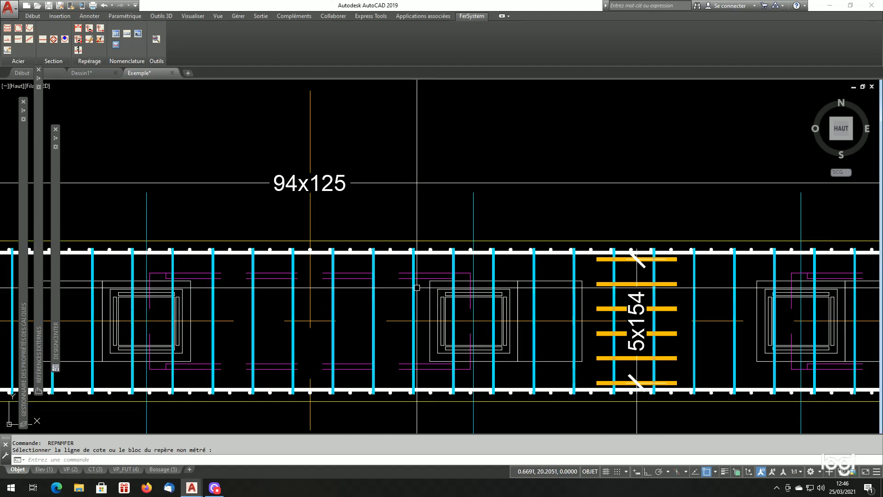
click(397, 253)
scroll(417, 276, down, 5)
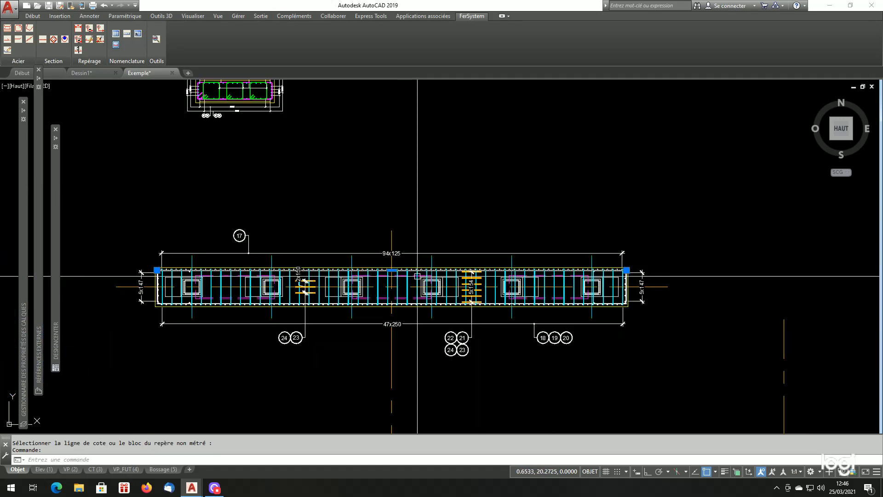
scroll(428, 276, up, 2)
scroll(443, 275, up, 2)
key(Escape)
scroll(446, 275, down, 4)
scroll(444, 274, up, 2)
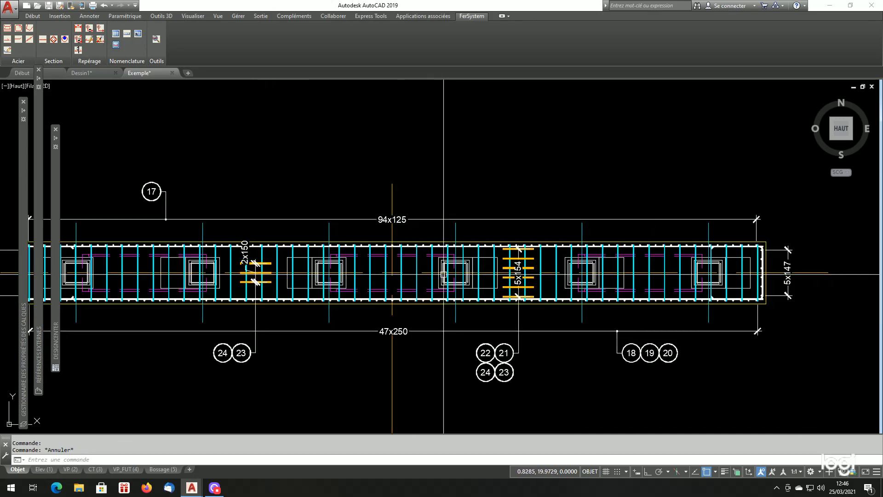
Examine the end bars and their spacing dimensions across the cap beam's plan, elevation and section
scroll(443, 274, down, 2)
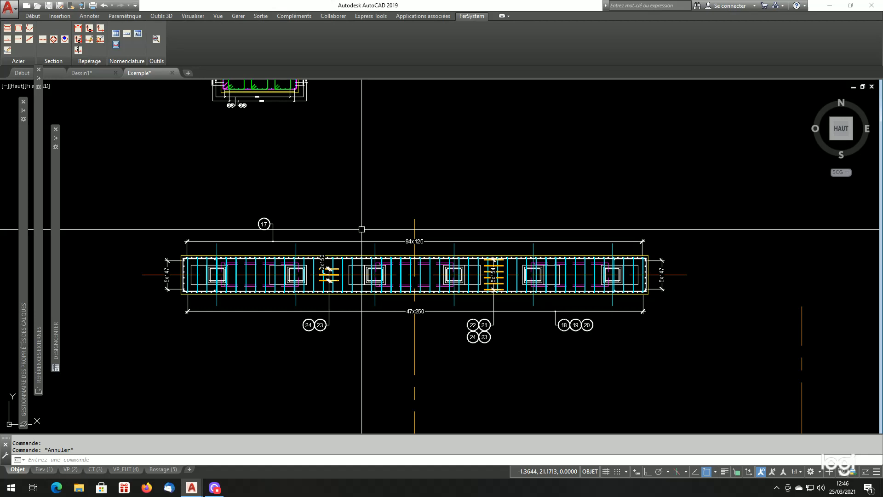
scroll(362, 233, down, 2)
scroll(519, 313, up, 5)
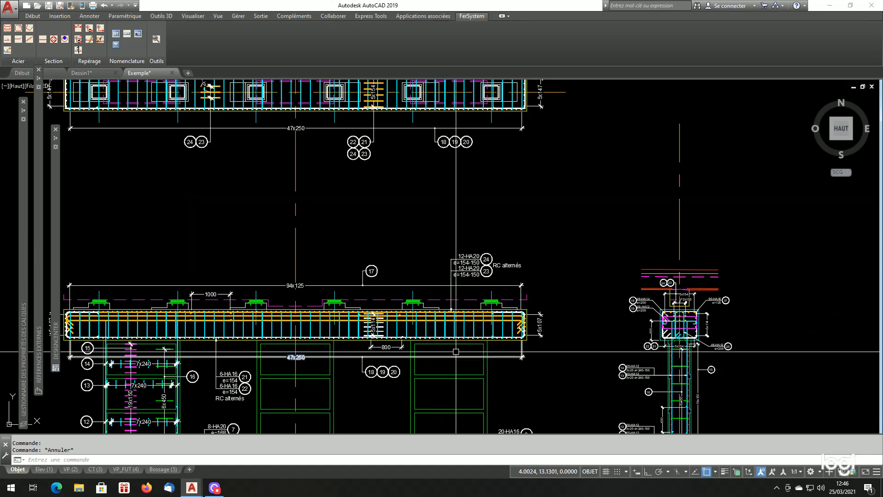
scroll(519, 314, up, 3)
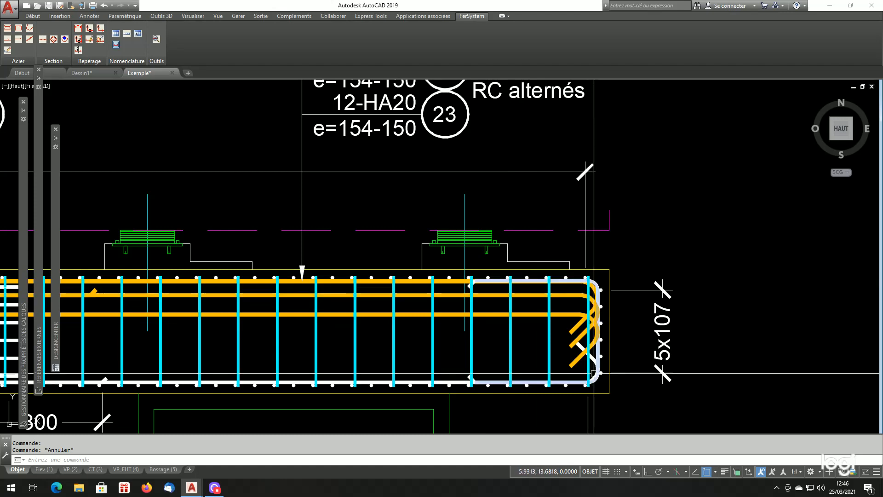
scroll(481, 376, down, 2)
scroll(481, 375, down, 4)
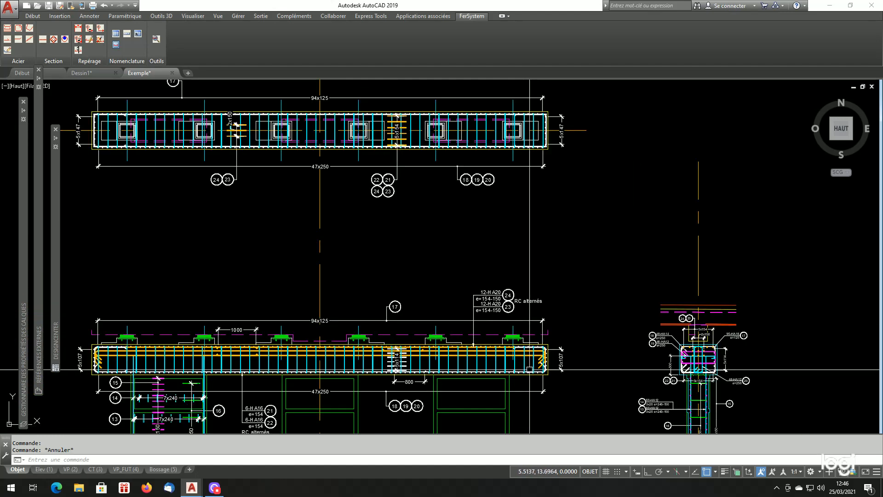
scroll(721, 360, up, 4)
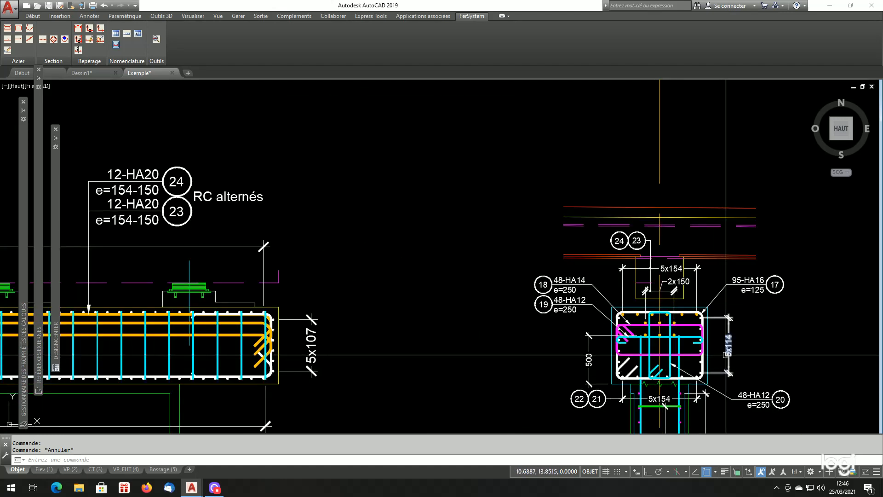
scroll(707, 281, down, 5)
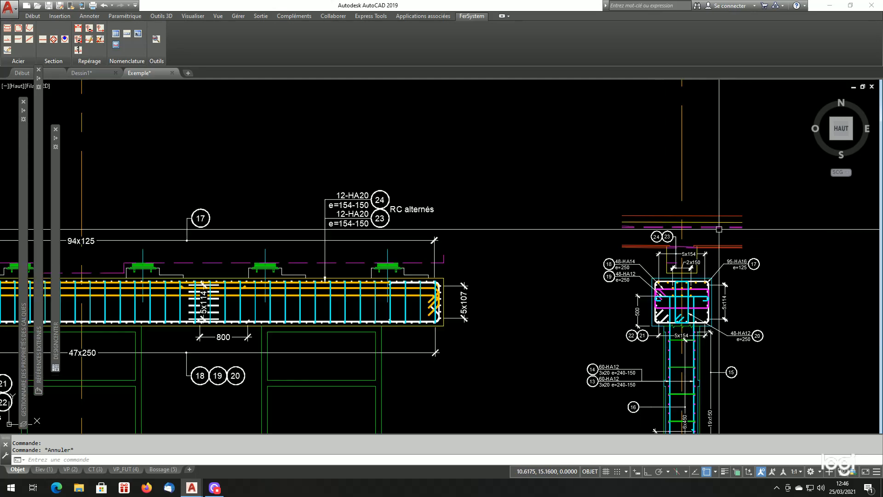
scroll(648, 153, up, 4)
scroll(648, 153, up, 2)
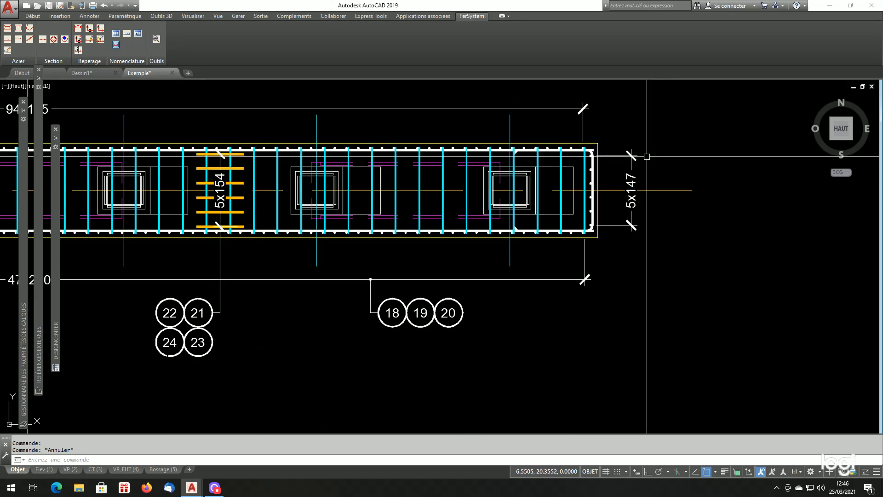
scroll(645, 154, down, 2)
scroll(648, 157, up, 2)
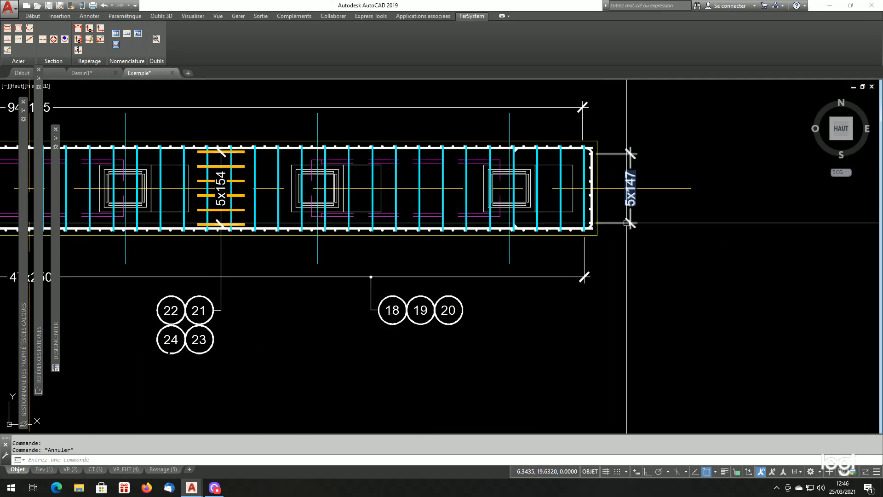
scroll(600, 159, down, 5)
scroll(600, 332, up, 4)
scroll(593, 304, down, 4)
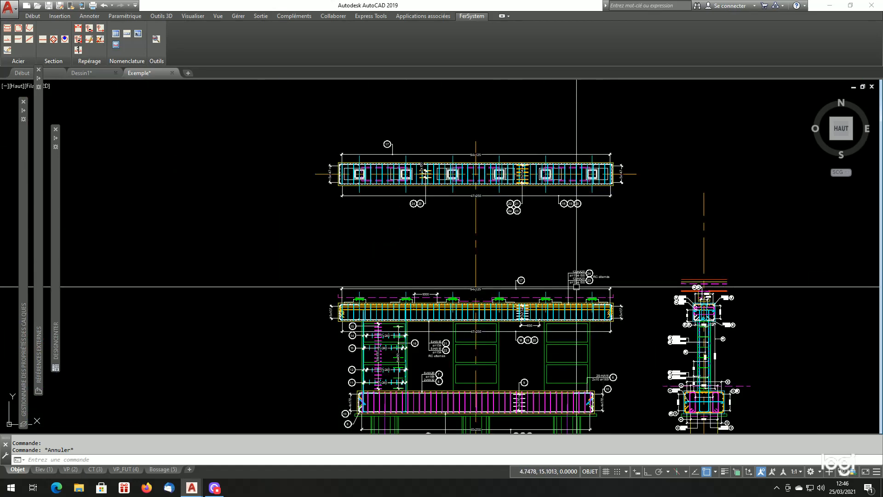
Begin metered mark 25 on the HA16 end bar at the left end of the cap beam elevation
scroll(311, 300, up, 6)
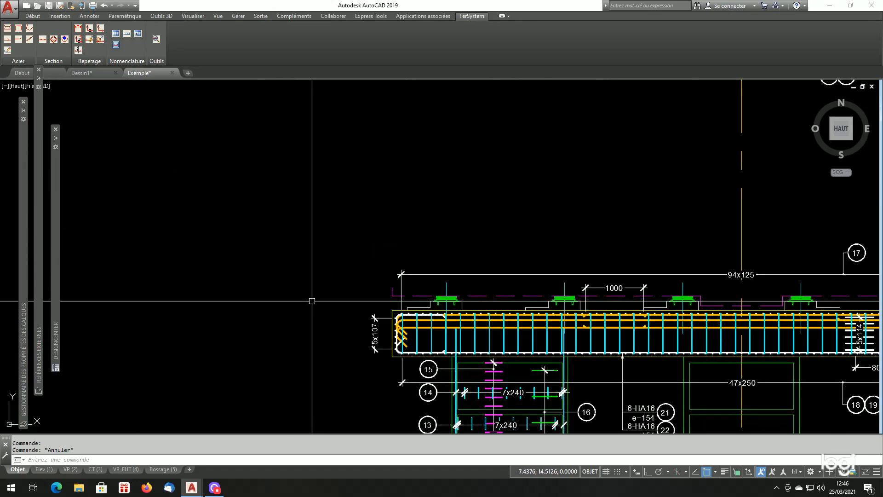
click(89, 27)
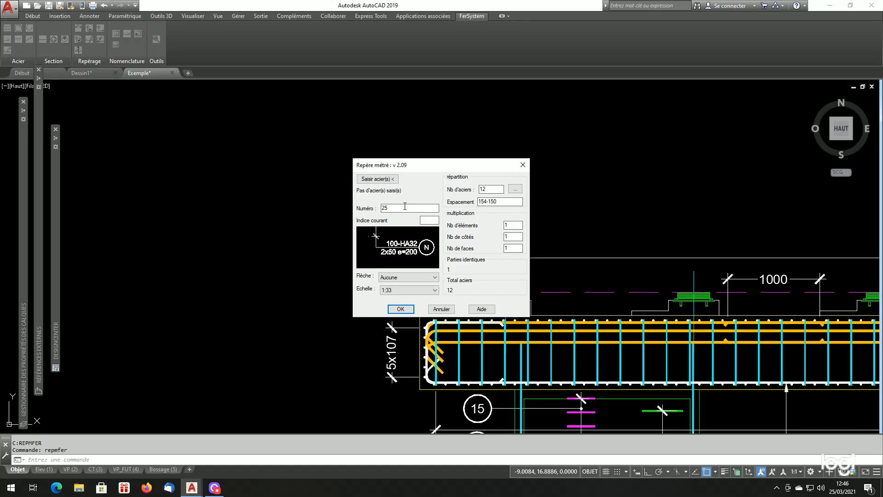
click(377, 179)
scroll(447, 317, up, 3)
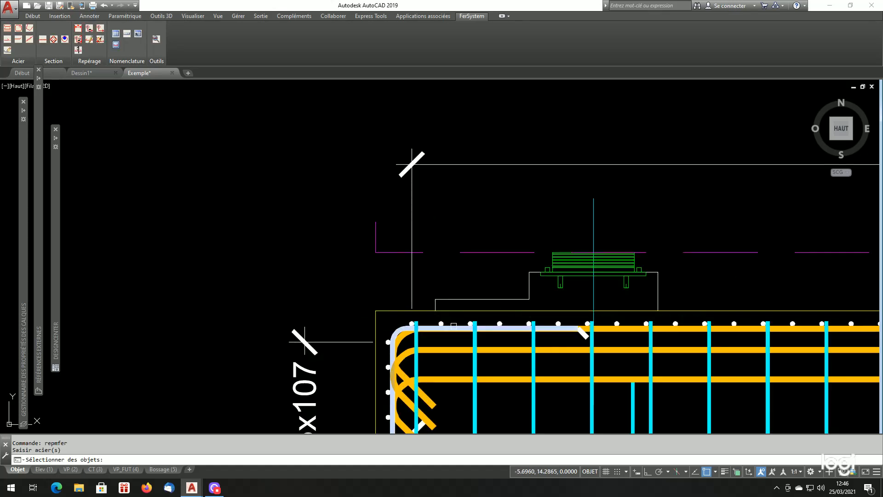
key(Return)
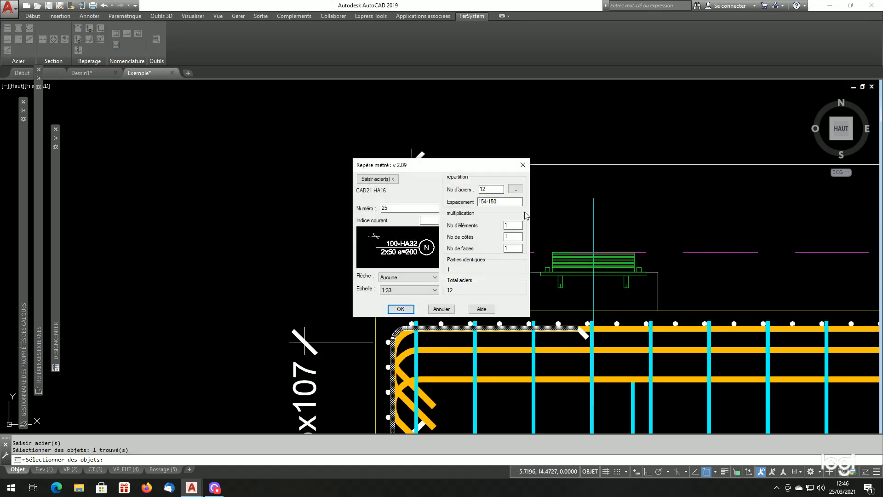
Take mark 25's distribution from the left 5x147 dimension in plan, with 2 sides and a filled closed arrow
click(515, 189)
scroll(496, 173, down, 3)
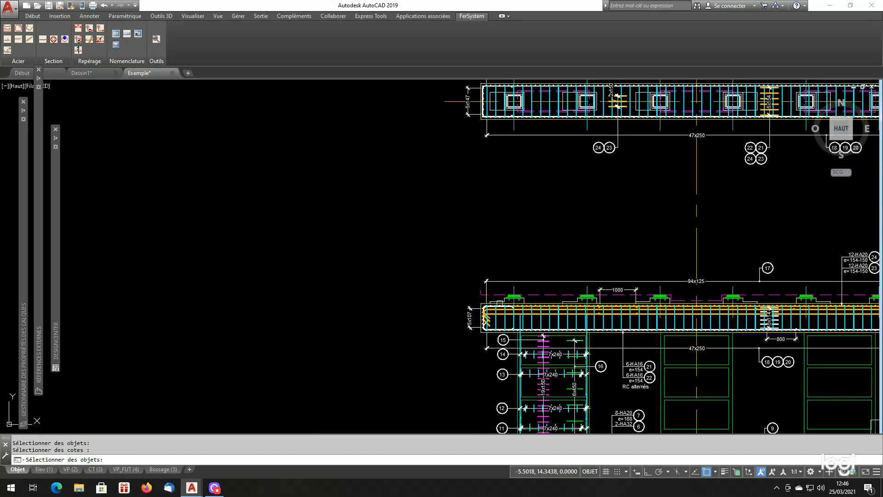
scroll(452, 111, up, 2)
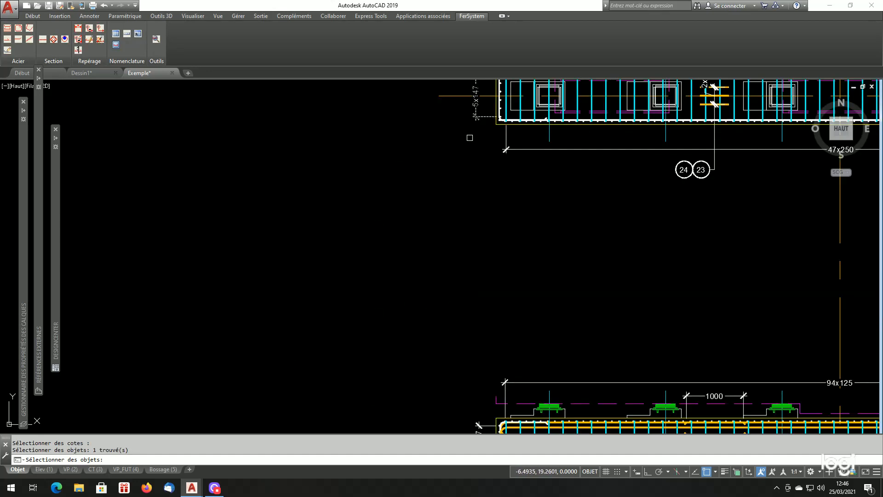
key(Return)
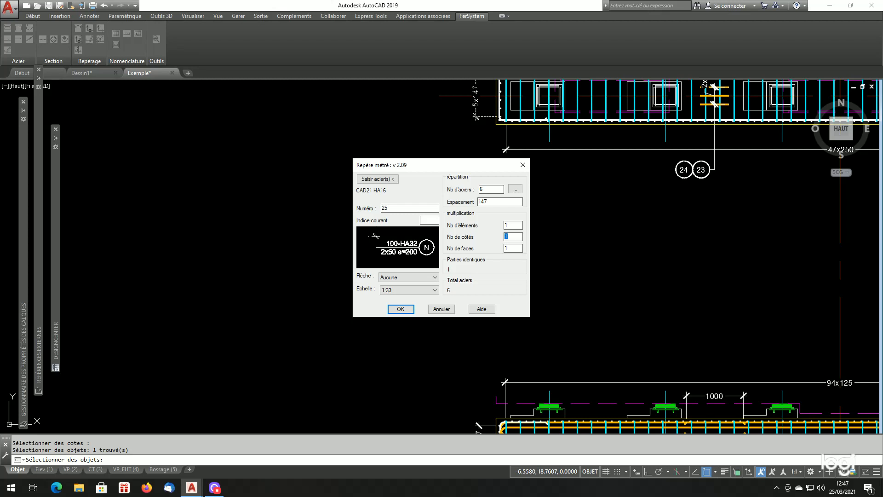
key(Tab)
click(409, 279)
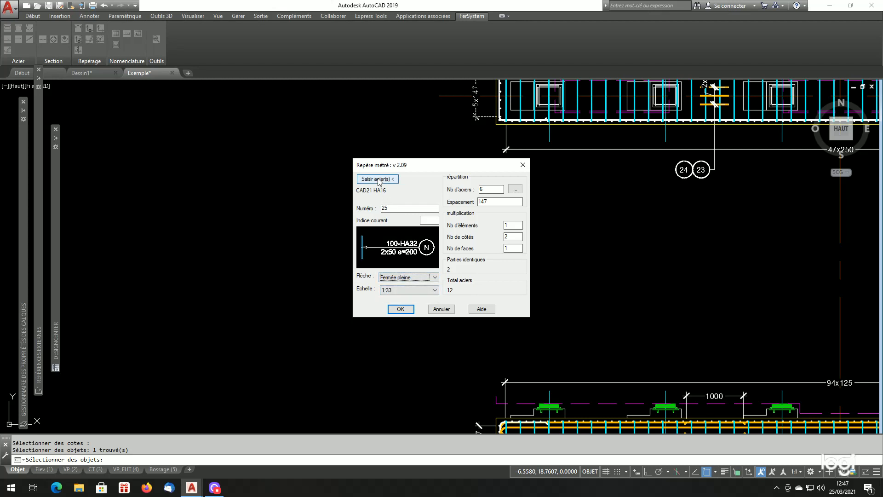
Place metered mark 25 above the left end of the elevation, with its vertical arrow starting at the end bar's selection point
click(401, 309)
scroll(467, 258, down, 3)
scroll(476, 253, up, 6)
key(Return)
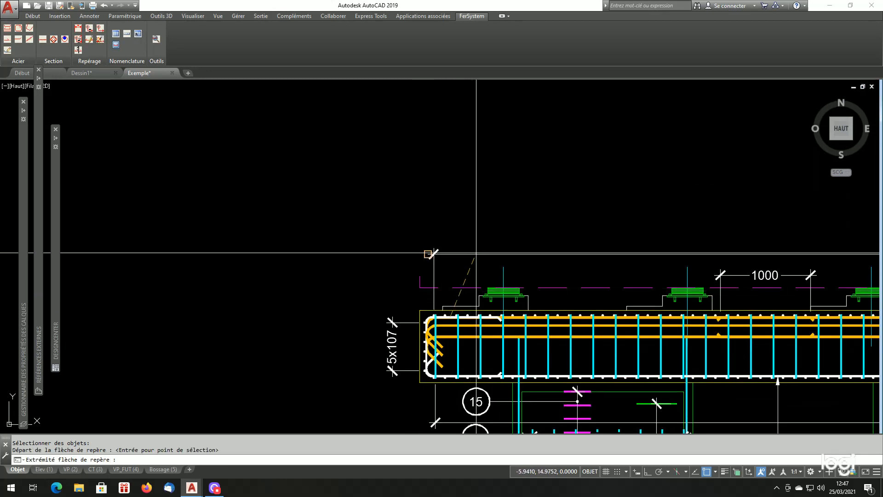
key(F8)
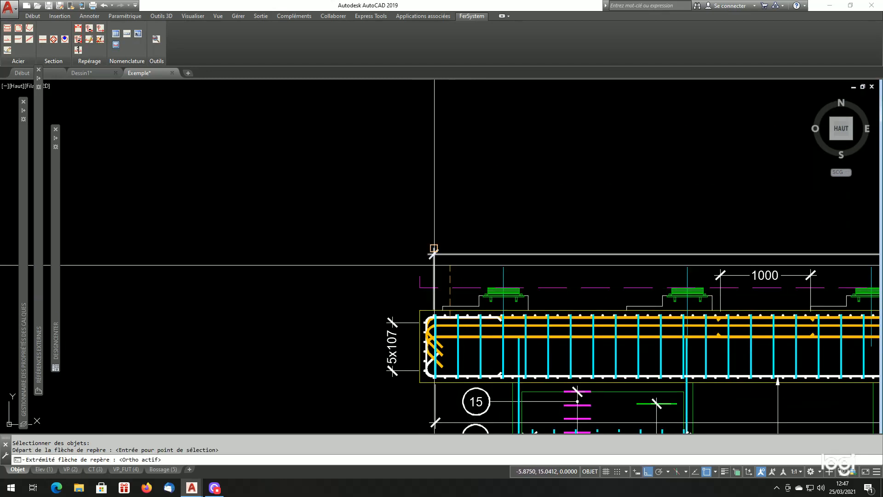
click(406, 271)
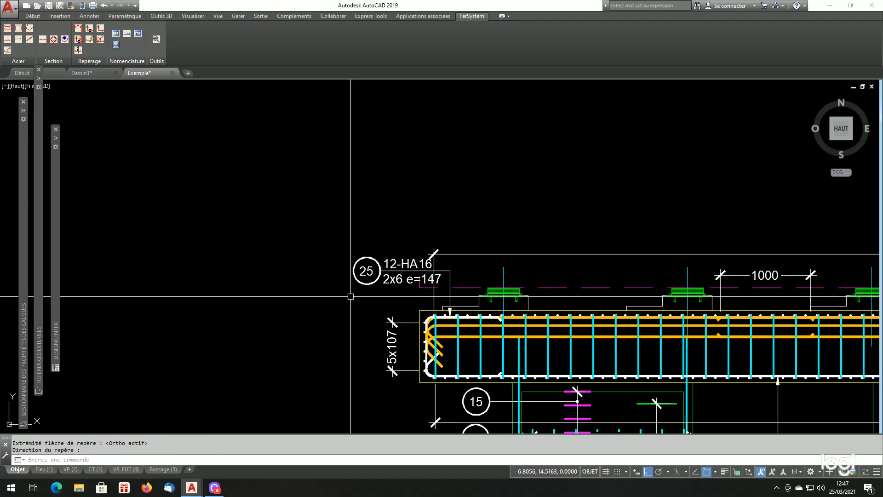
Move mark 25's label horizontally to the left, clear of the 94x125 dimension's end
text(d)
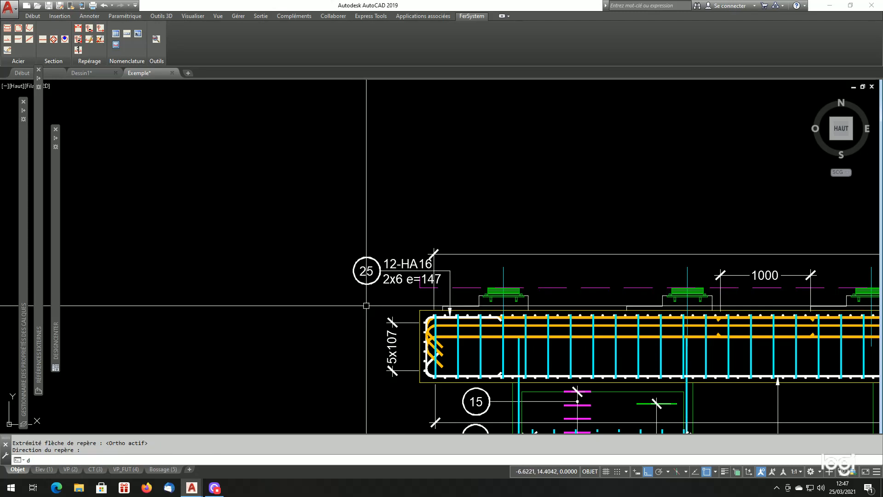
text(p)
key(Return)
click(364, 284)
key(Return)
click(341, 301)
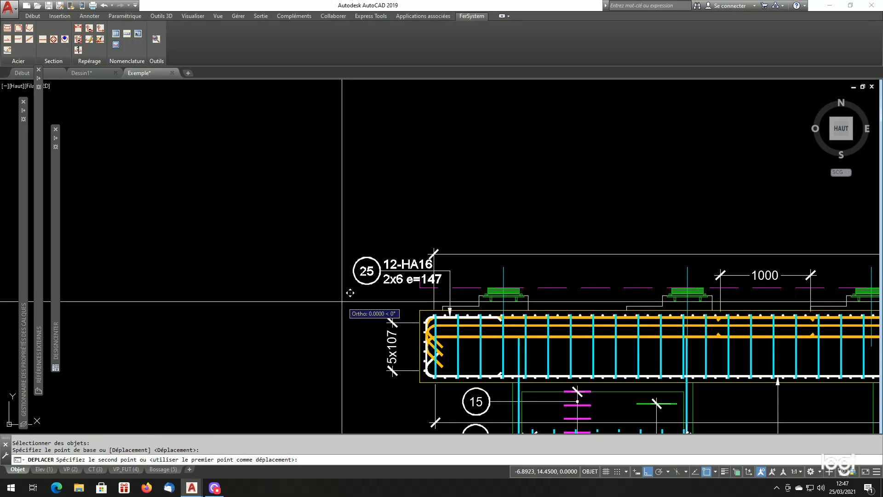
click(313, 302)
Attach unmetered mark 25 with a filled closed arrow to the end bar's upper bend at the elevation's right end, using the Nearest snap
scroll(437, 317, down, 3)
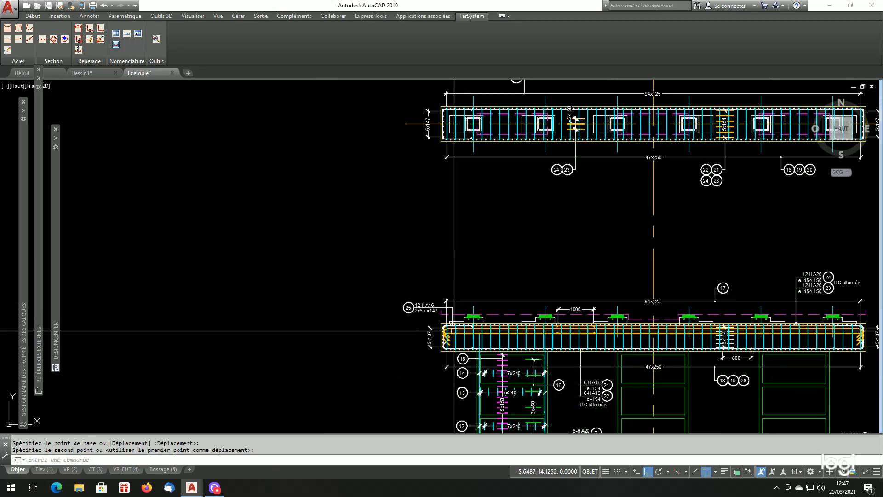
scroll(432, 322, down, 3)
scroll(595, 317, up, 4)
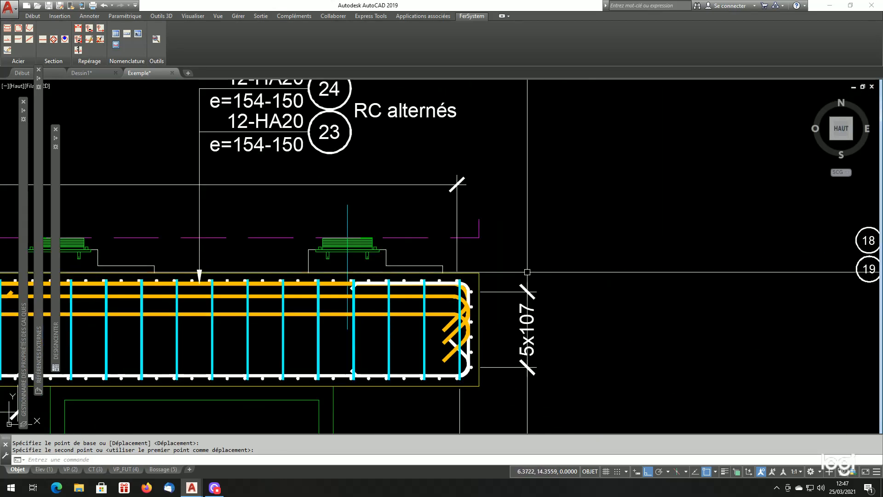
click(99, 30)
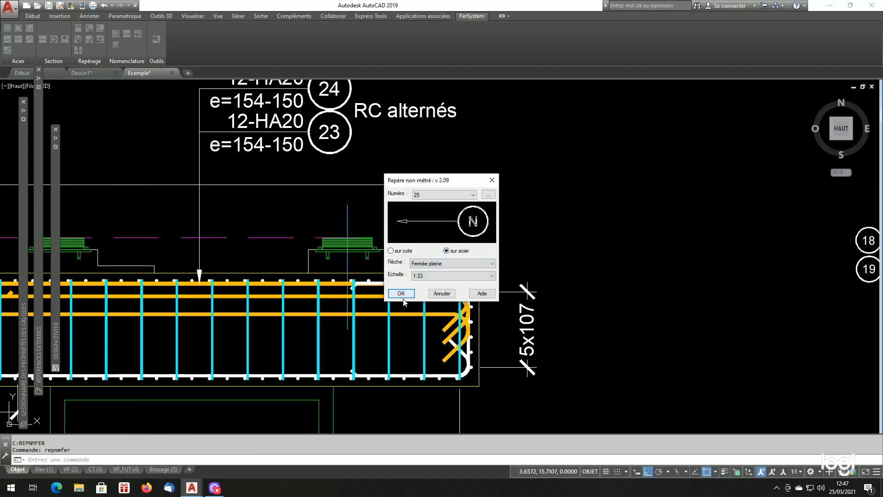
click(403, 296)
shift+right_click(527, 227)
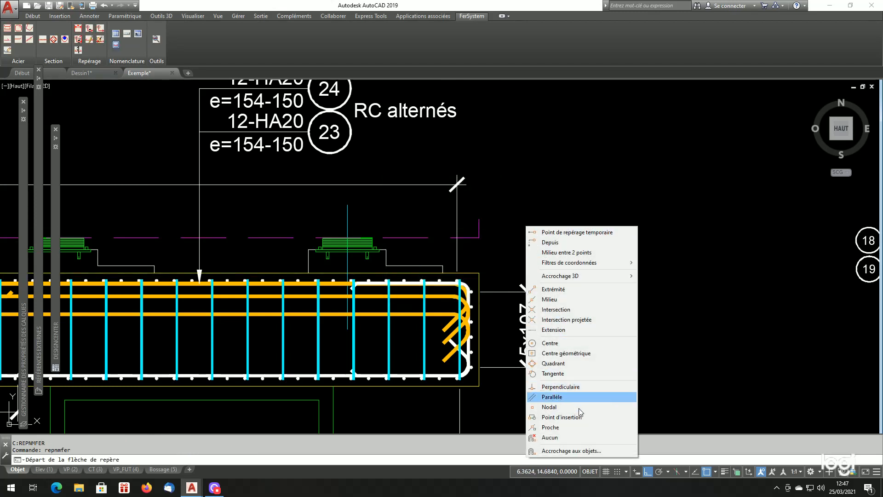
click(570, 430)
scroll(508, 321, up, 4)
click(395, 273)
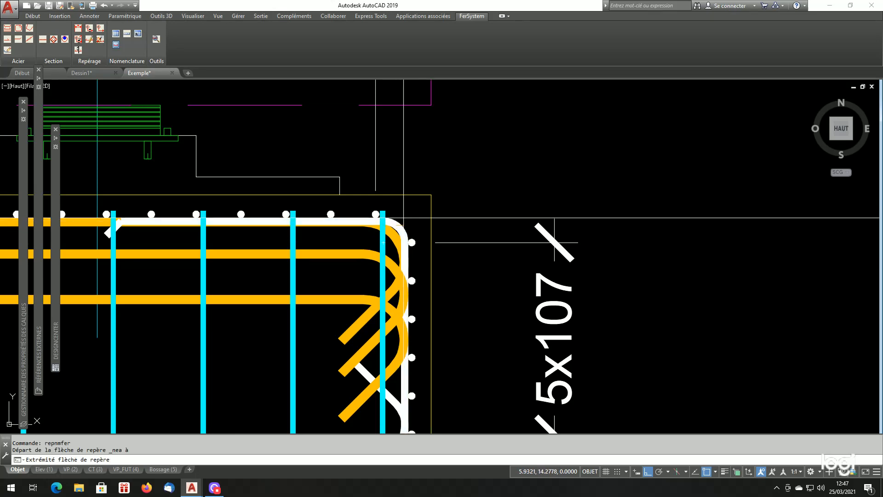
key(F8)
click(479, 114)
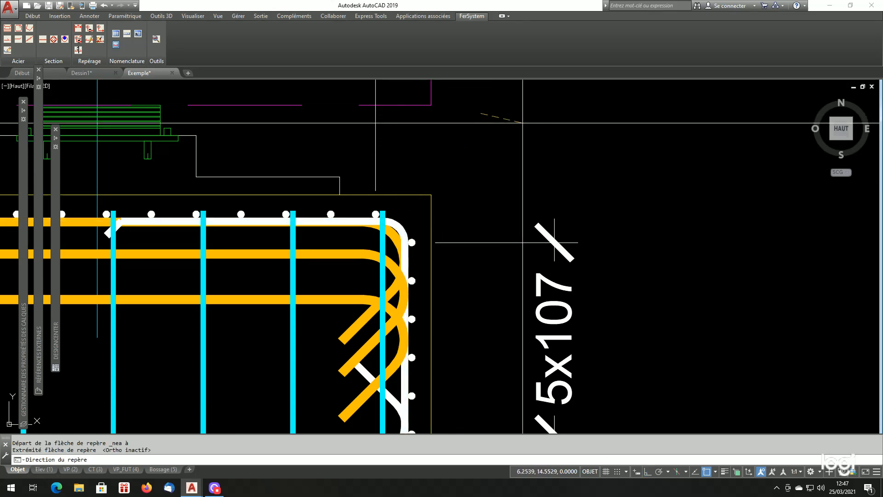
click(522, 122)
scroll(557, 229, down, 4)
Attach unmetered mark 25 below the 5x147 dimension at the left end of the cap beam plan
scroll(556, 256, down, 4)
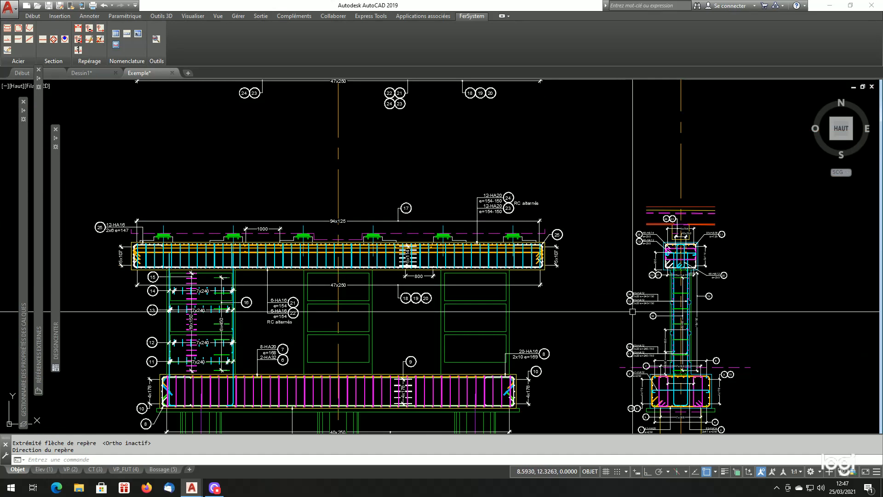
scroll(623, 317, down, 5)
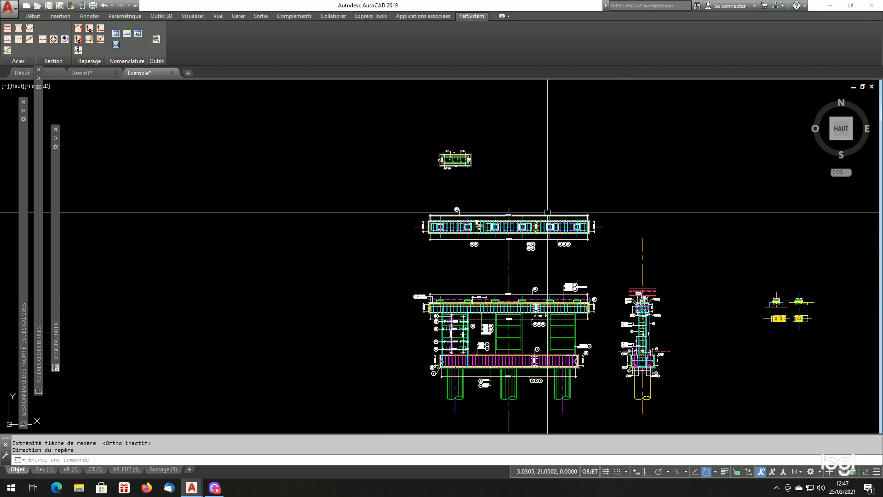
scroll(547, 213, up, 2)
scroll(334, 219, up, 7)
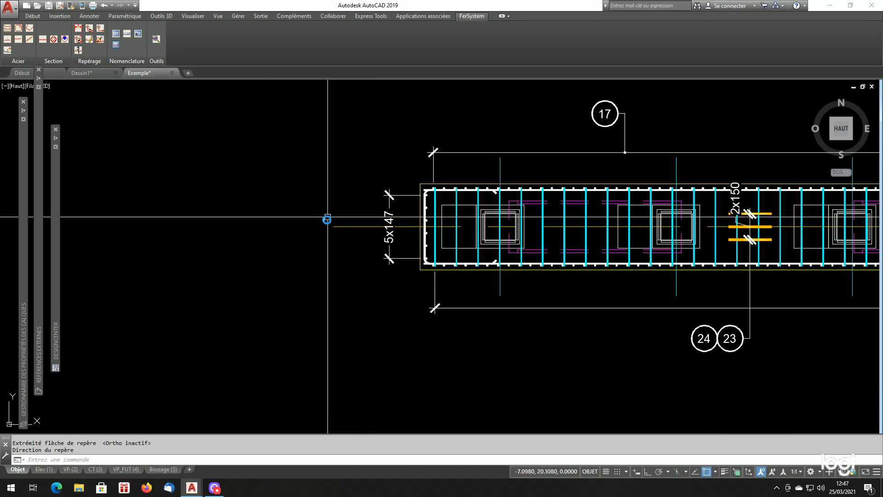
click(326, 220)
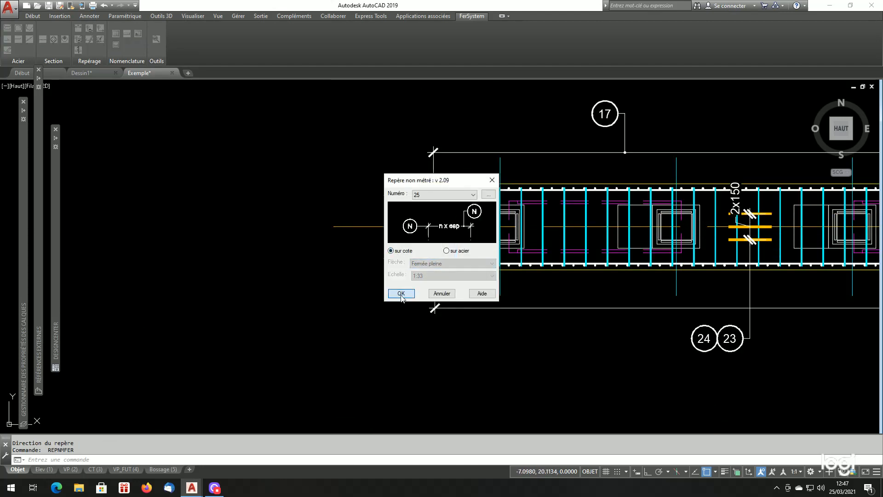
click(401, 295)
click(389, 253)
click(389, 281)
click(356, 304)
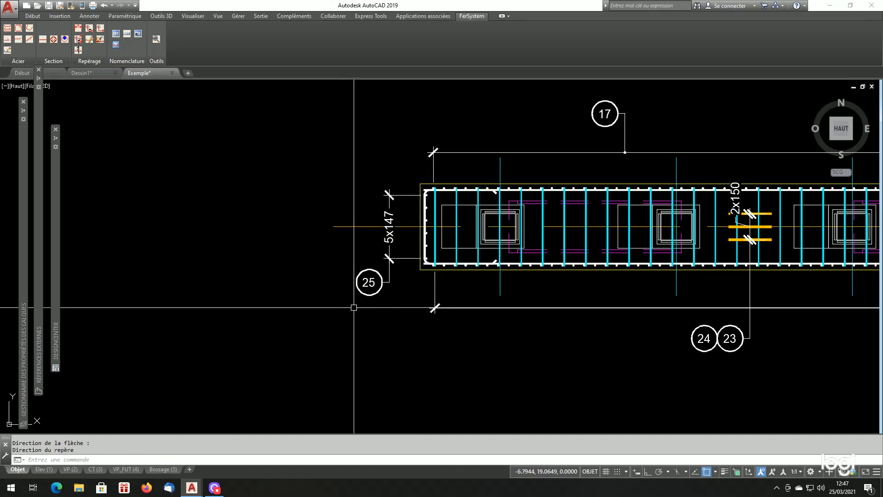
Attach unmetered mark 25 above the 5x147 dimension at the right end of the cap beam plan
scroll(356, 307, down, 2)
scroll(813, 263, up, 3)
key(Return)
key(Return)
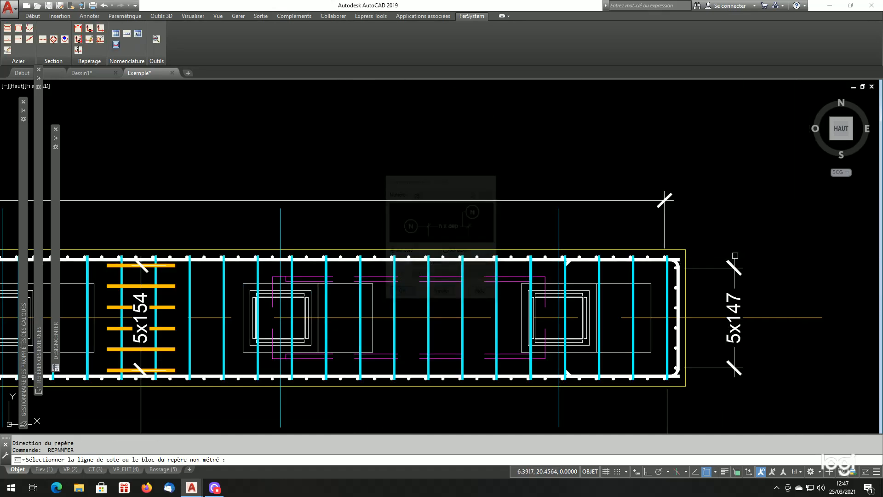
click(734, 258)
click(734, 234)
click(754, 252)
Review the bar marks in the cap beam's plan, elevation and section and in the footing plan
scroll(504, 228, down, 5)
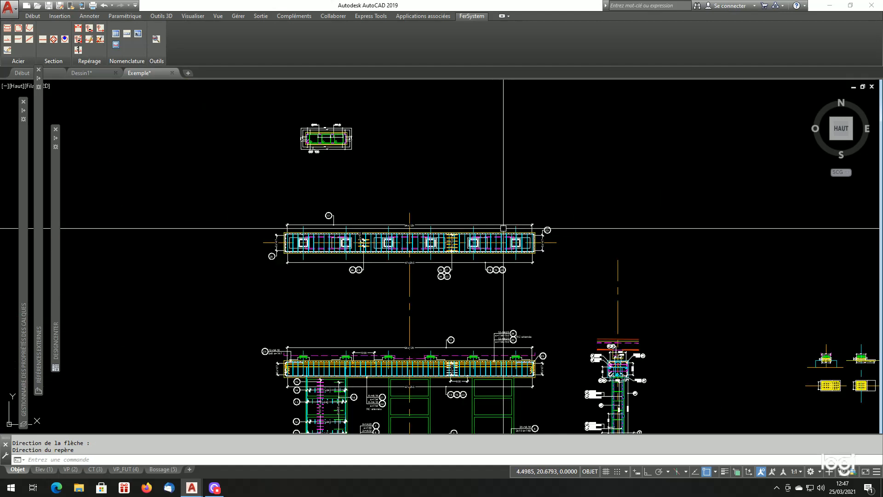
scroll(575, 309, up, 4)
scroll(595, 318, up, 2)
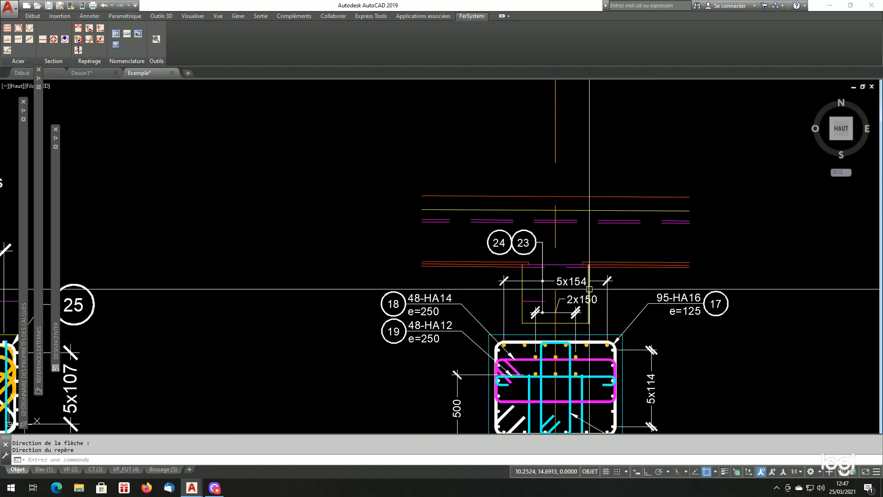
scroll(588, 281, down, 2)
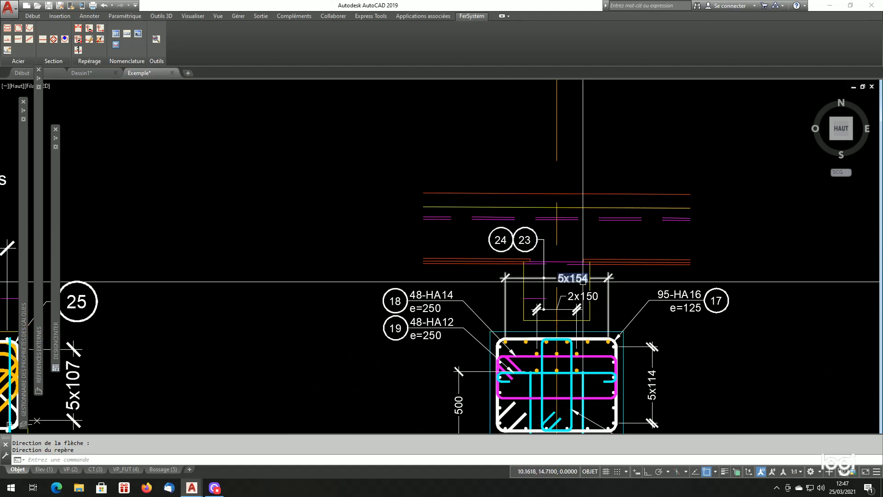
scroll(593, 280, down, 4)
scroll(580, 277, down, 4)
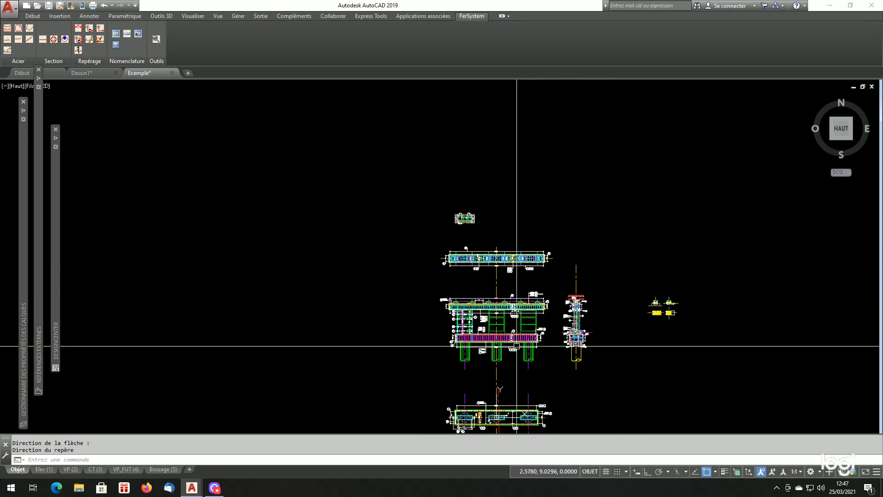
scroll(483, 250, up, 3)
scroll(431, 248, up, 2)
scroll(363, 255, down, 2)
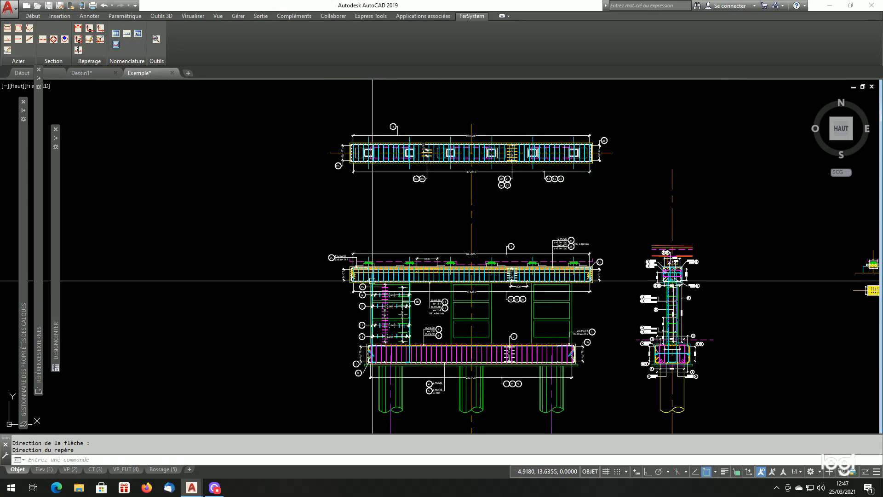
scroll(364, 253, up, 2)
scroll(379, 235, down, 5)
scroll(417, 352, up, 6)
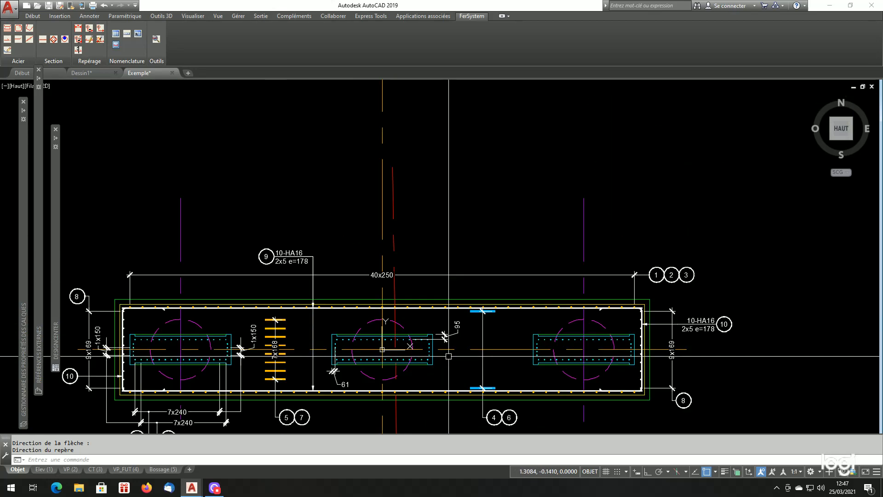
Examine the longitudinal bars and existing bar marks in the beam's plan view
scroll(530, 335, down, 4)
scroll(526, 240, down, 4)
scroll(526, 153, up, 6)
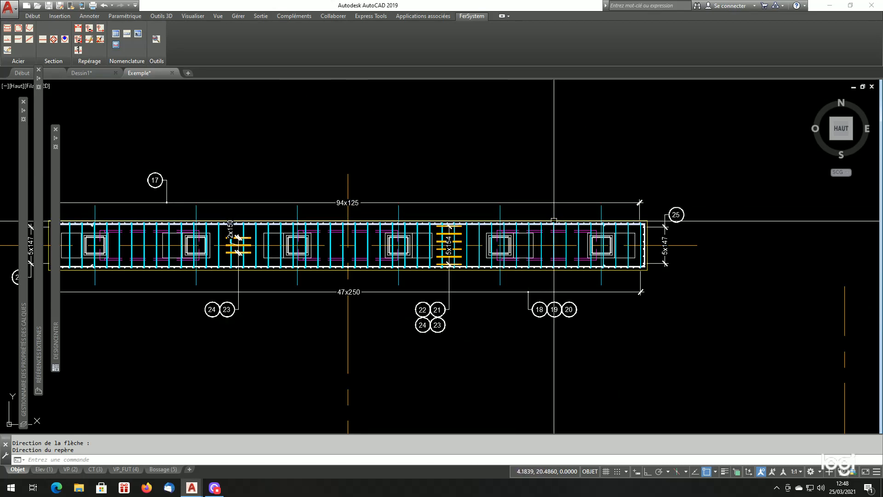
scroll(452, 216, down, 2)
scroll(352, 224, up, 2)
scroll(352, 224, up, 2)
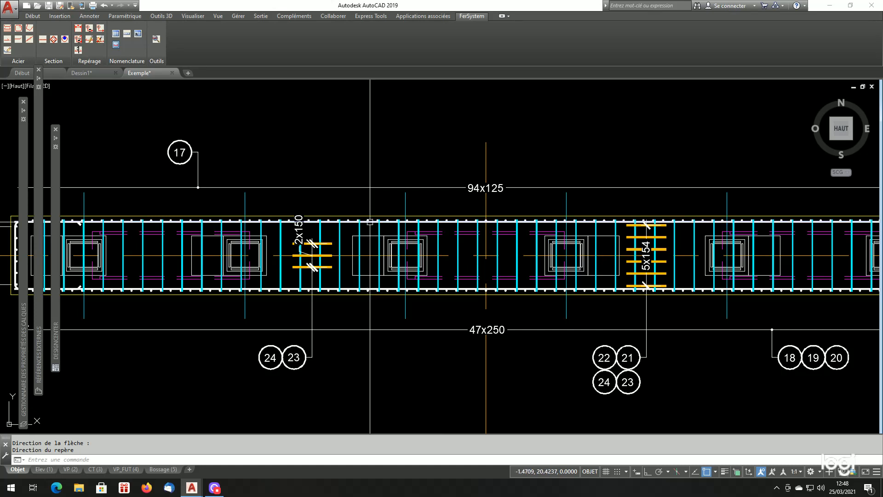
scroll(374, 287, up, 2)
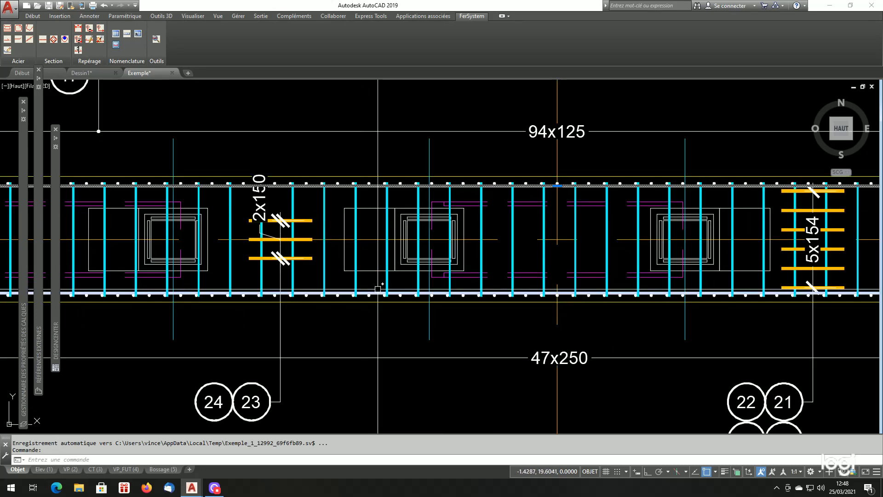
scroll(377, 289, down, 2)
scroll(366, 274, down, 2)
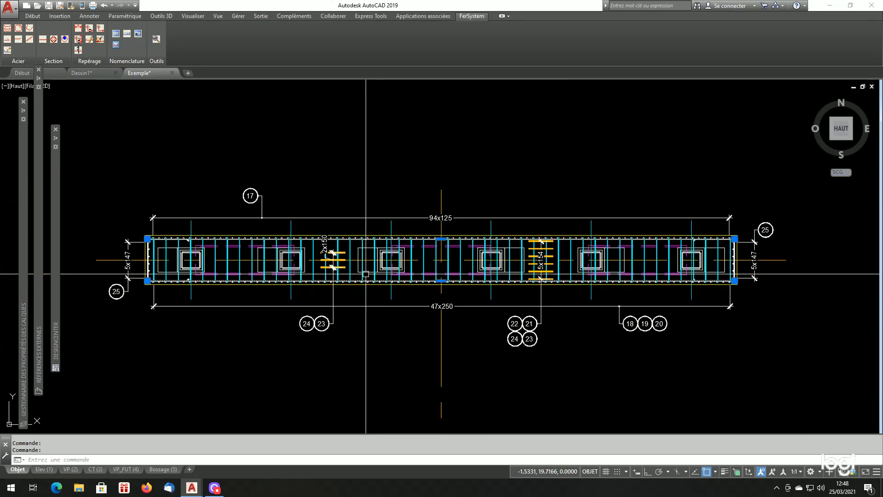
key(Escape)
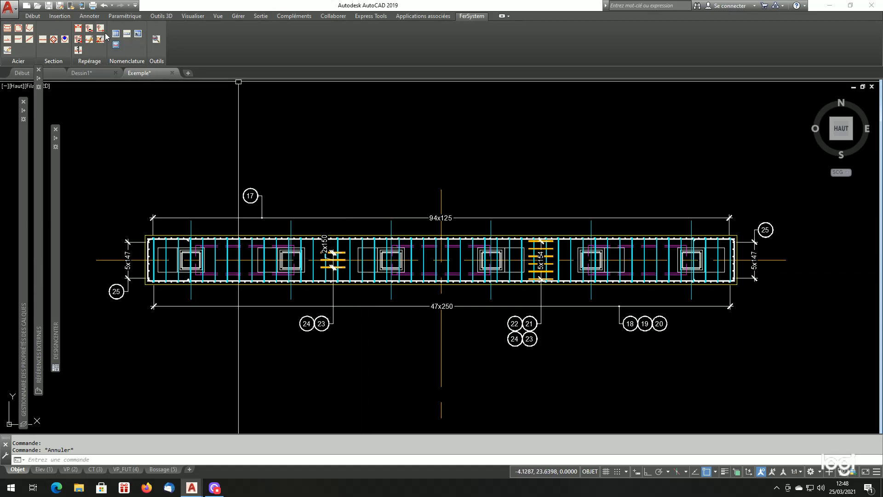
Define measured bar mark 26 with the distribution from the cross-section's vertical 5x114 dimension, using 1 side and 2 faces
click(90, 29)
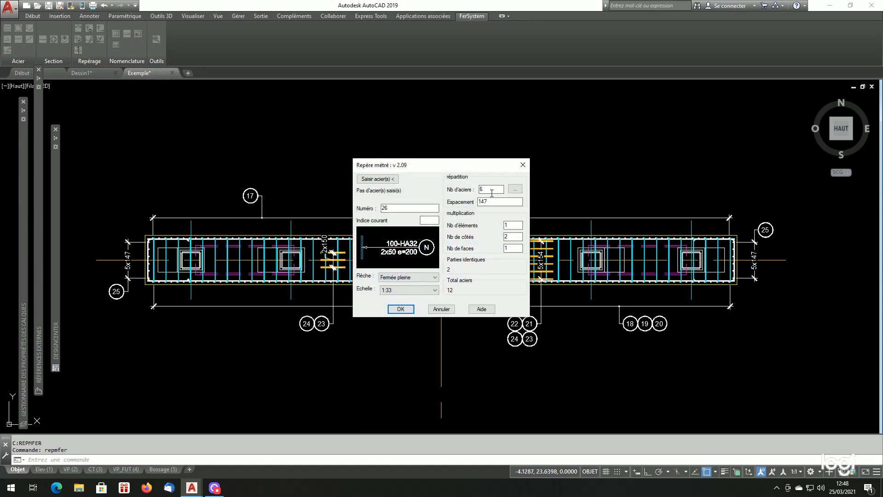
click(515, 189)
scroll(496, 242, down, 4)
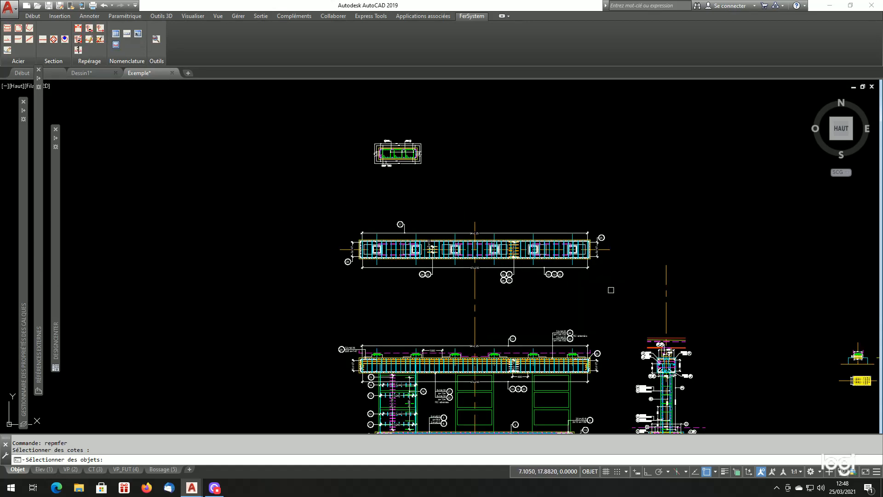
scroll(695, 373, up, 8)
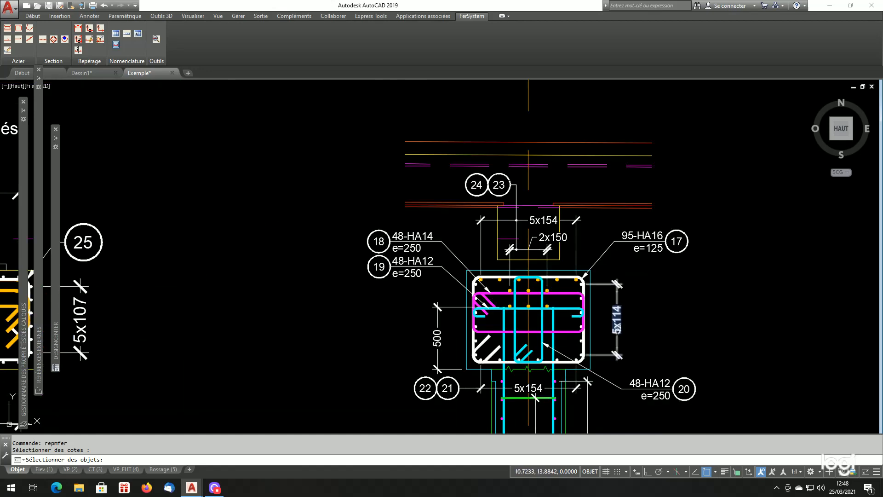
scroll(650, 343, down, 10)
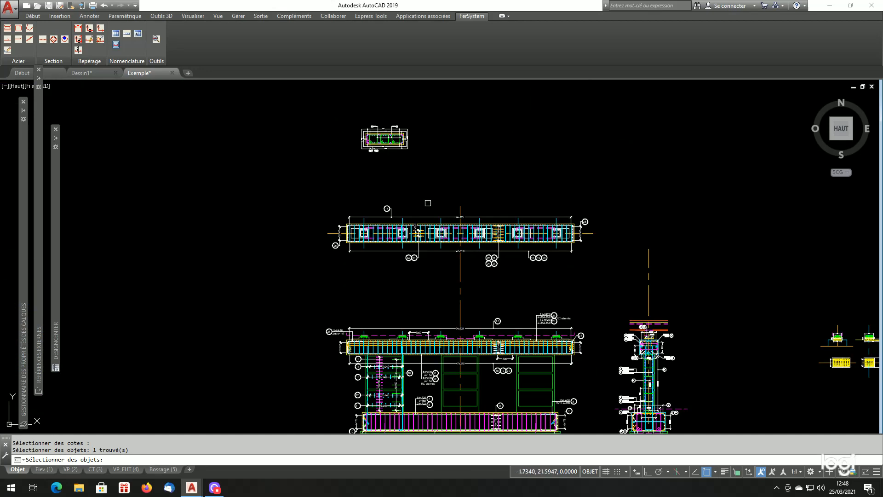
scroll(427, 203, up, 5)
key(Return)
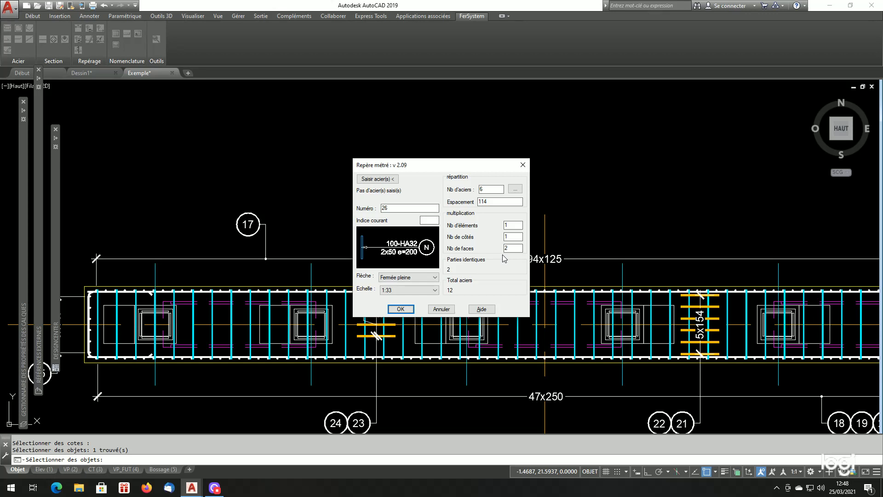
Assign the plan view's upper longitudinal HA16 bar to mark 26 and place the mark above the beam with a vertical leader
click(377, 179)
scroll(399, 276, up, 2)
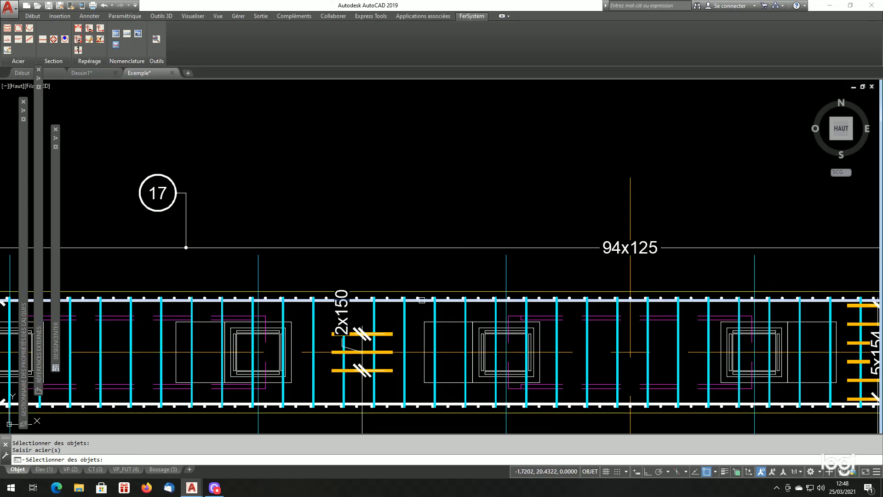
click(425, 301)
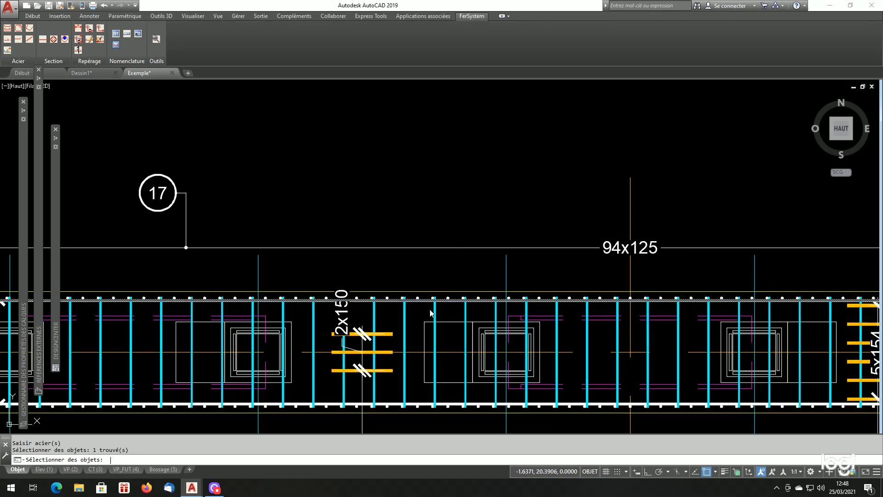
key(Return)
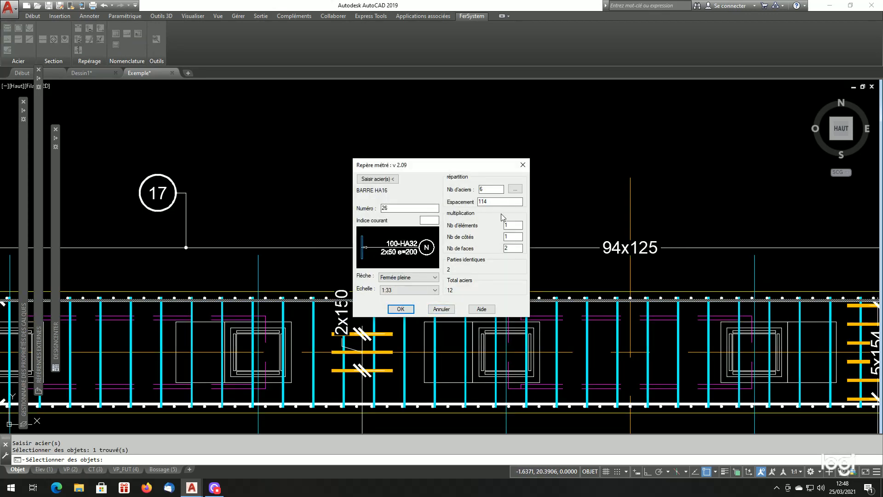
click(401, 309)
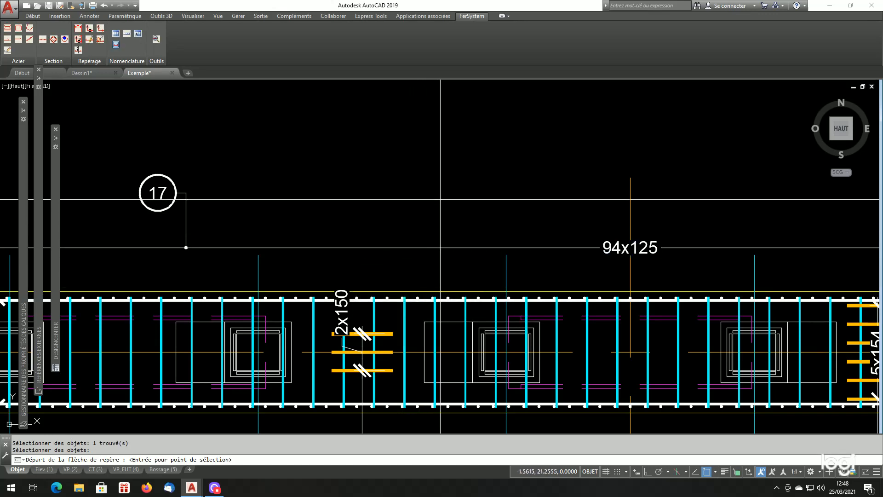
key(Return)
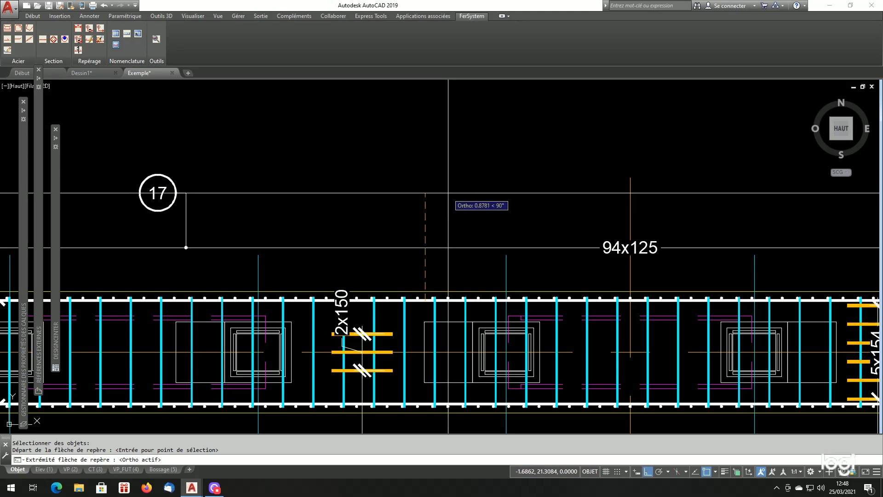
click(490, 200)
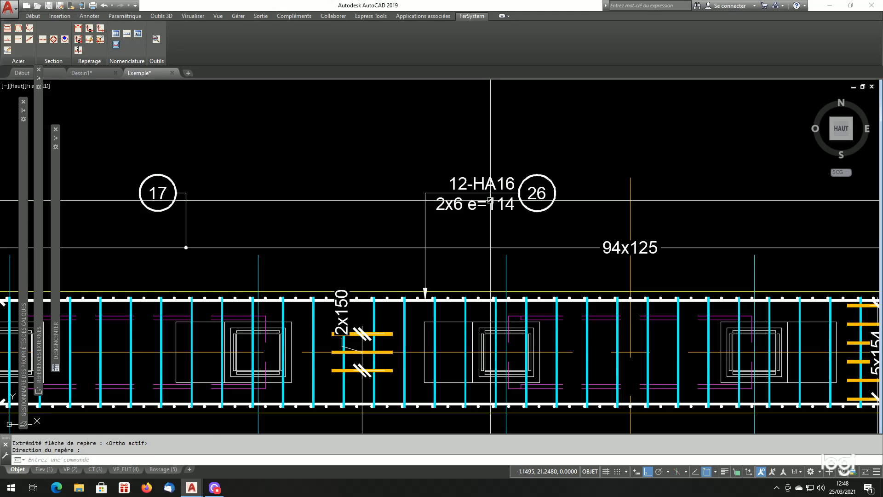
Copy the leader of mark 26 in place with zero displacement
text(c)
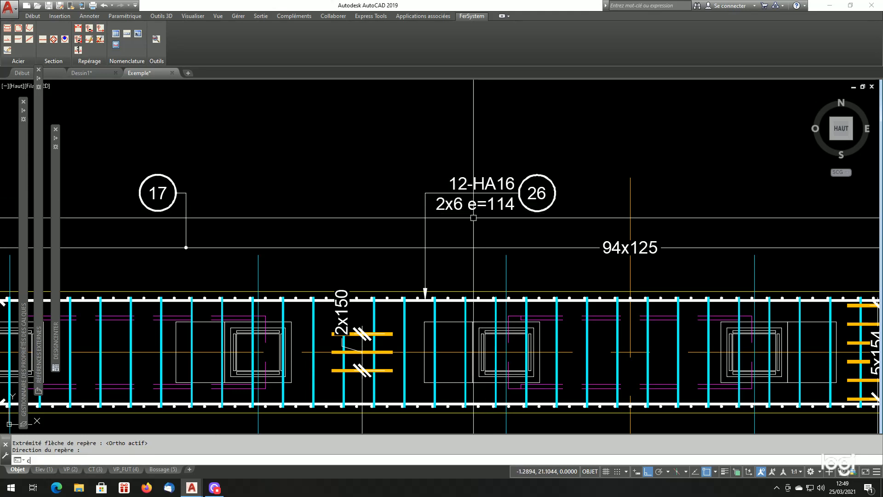
text(p)
key(Return)
key(Return)
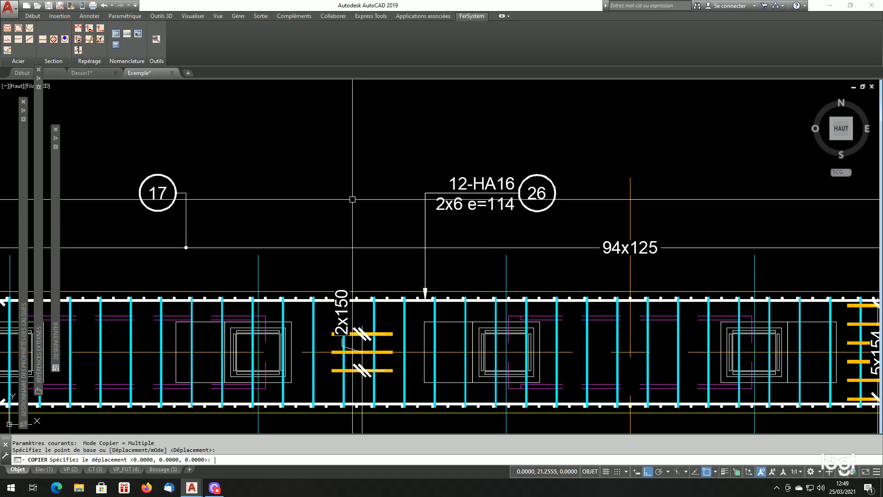
key(Return)
Stretch the arrow end of mark 26's leader perpendicular to the lower longitudinal bar in the plan view
click(425, 294)
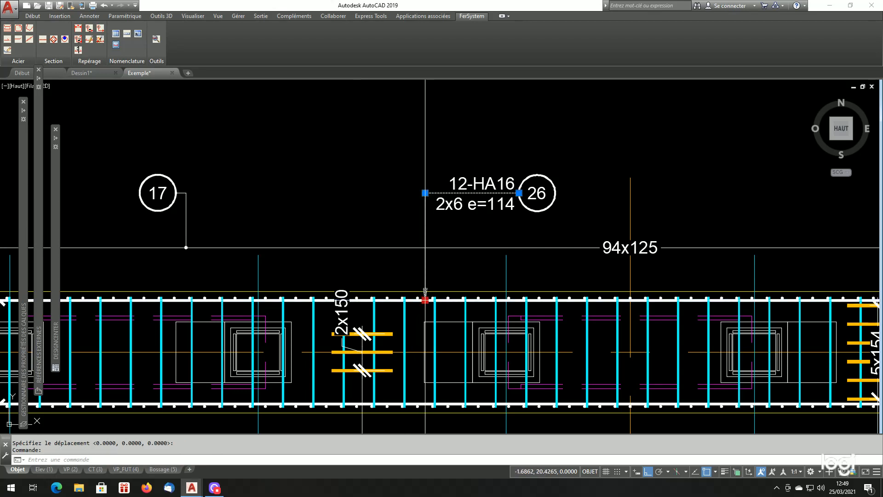
click(425, 299)
shift+right_click(426, 317)
click(458, 252)
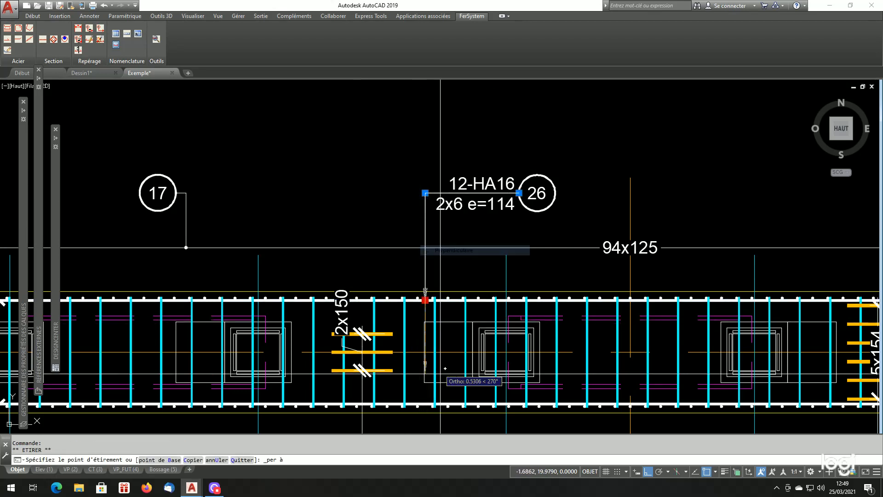
scroll(425, 291, down, 5)
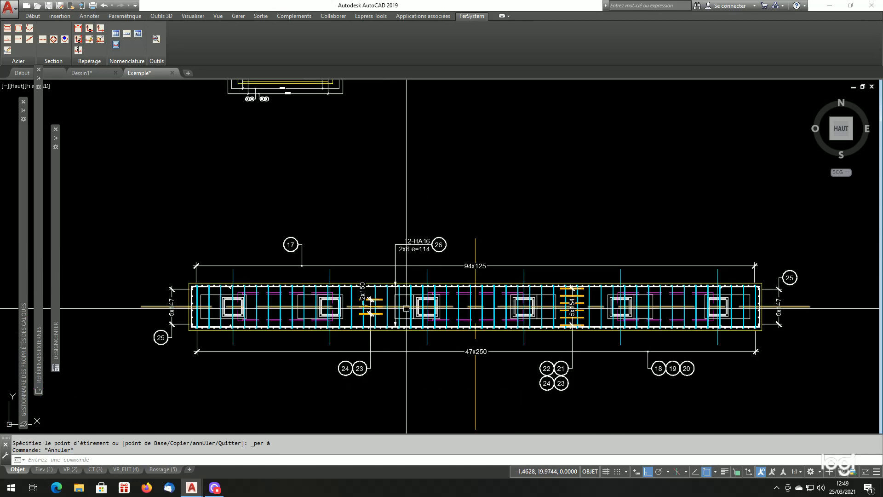
scroll(461, 340, up, 3)
key(Escape)
scroll(388, 232, up, 2)
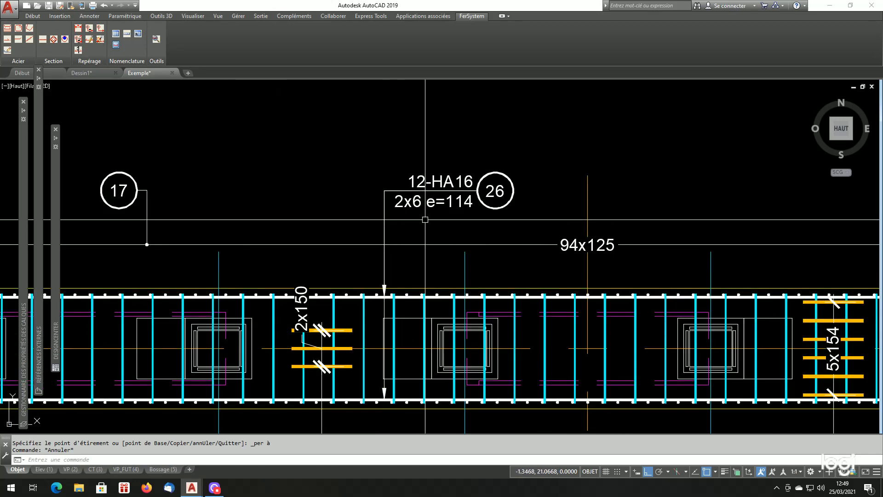
Move mark 26 with its text and leaders about 0.107 horizontally to the left in the plan view
text(dp)
key(Return)
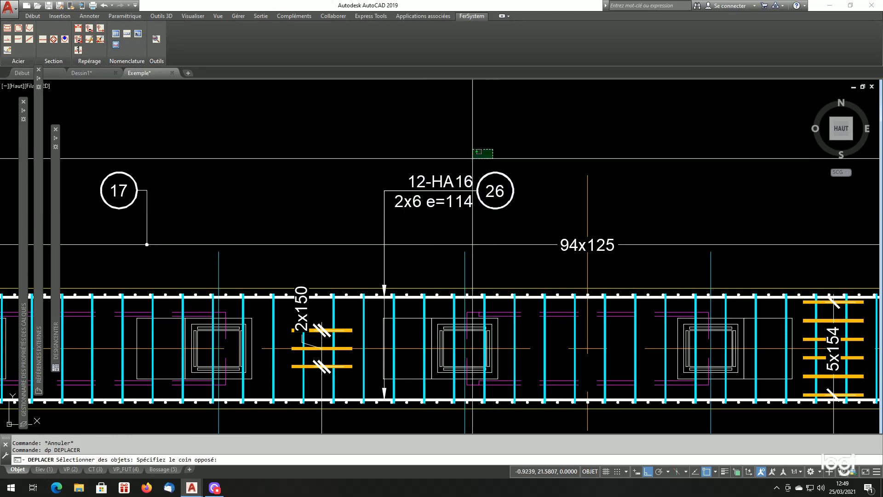
click(365, 207)
key(Return)
click(399, 157)
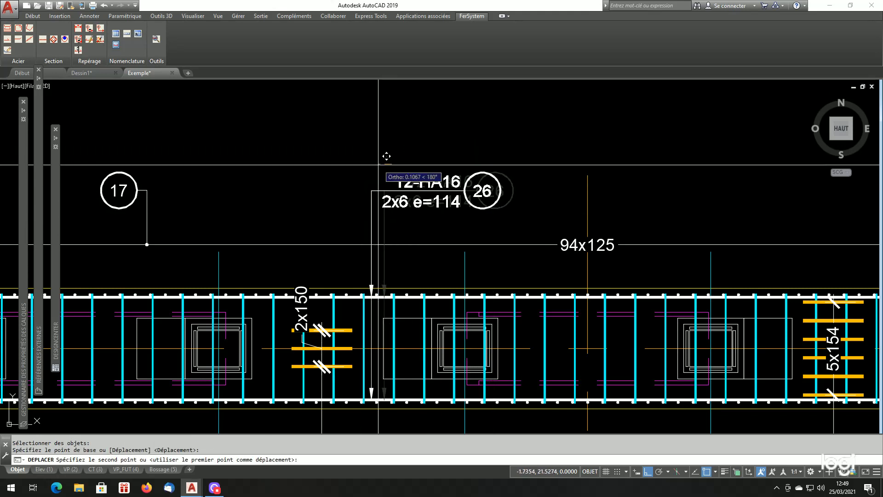
click(386, 157)
Move mark 17 and its leader about 2.95 to the left along the 94x125 dimension in the elevation
scroll(366, 237, down, 8)
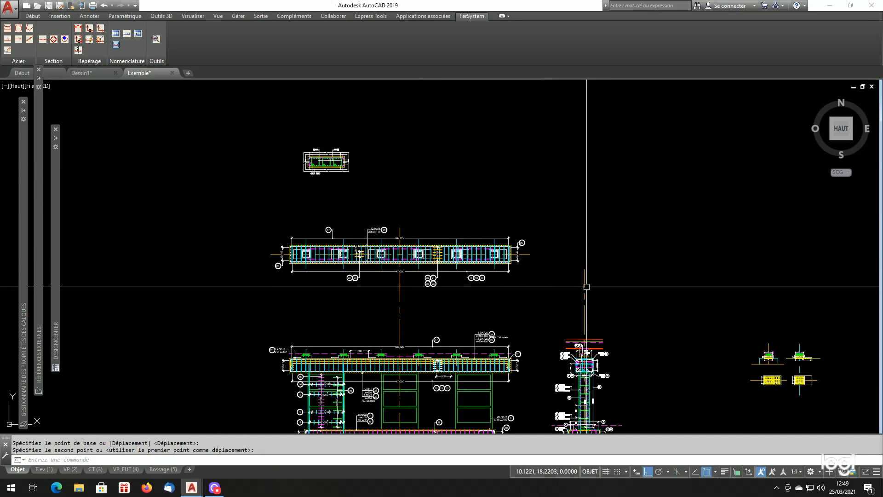
scroll(593, 285, down, 2)
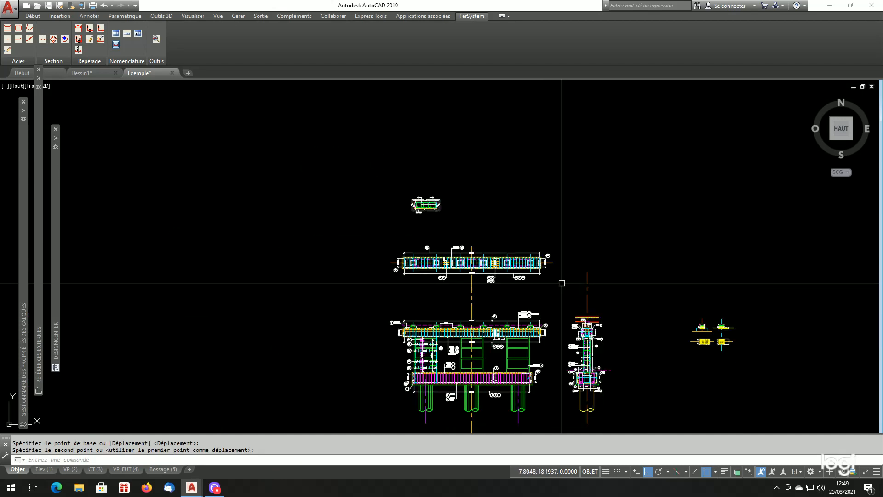
scroll(506, 355, up, 10)
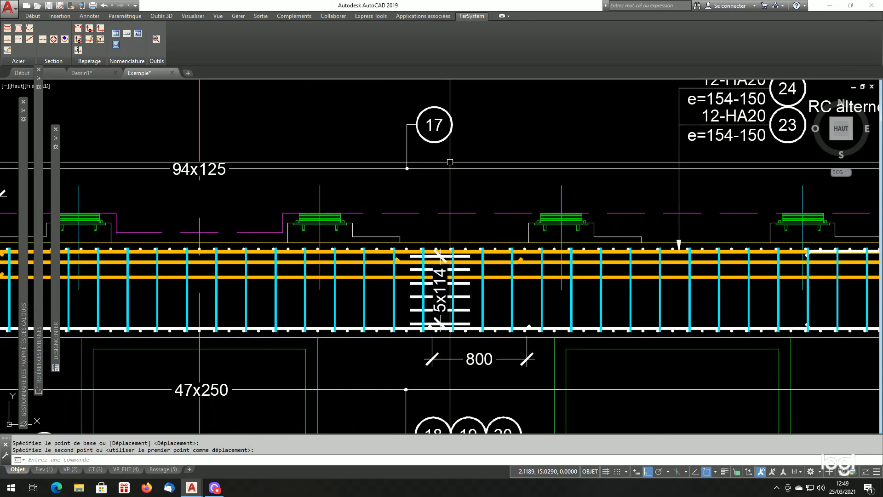
text(dp)
key(Return)
click(472, 107)
click(386, 138)
key(Return)
click(494, 137)
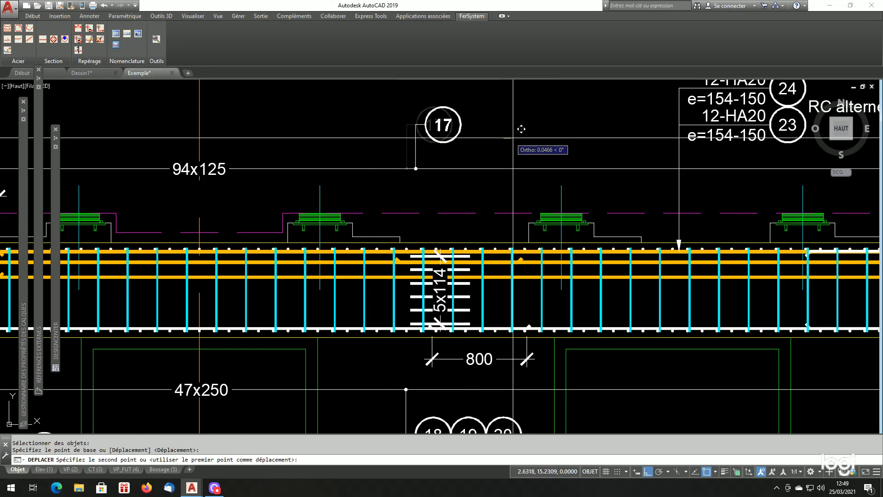
scroll(521, 142, down, 5)
scroll(378, 132, up, 2)
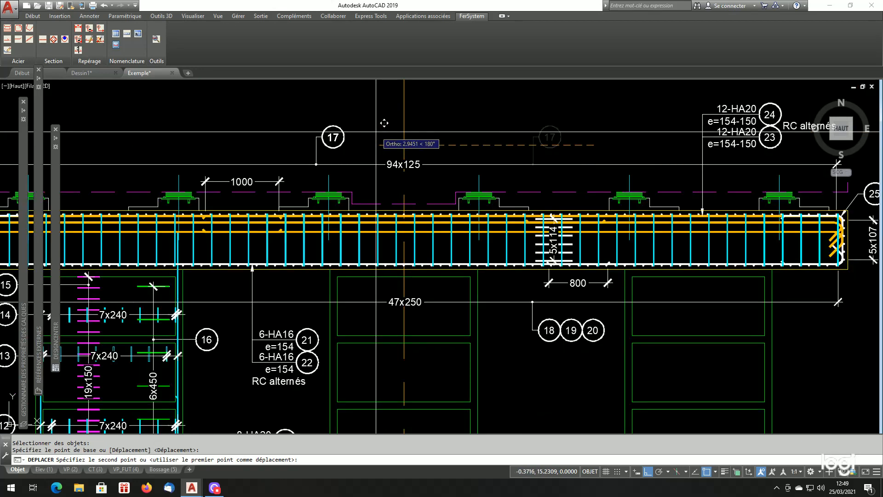
click(377, 132)
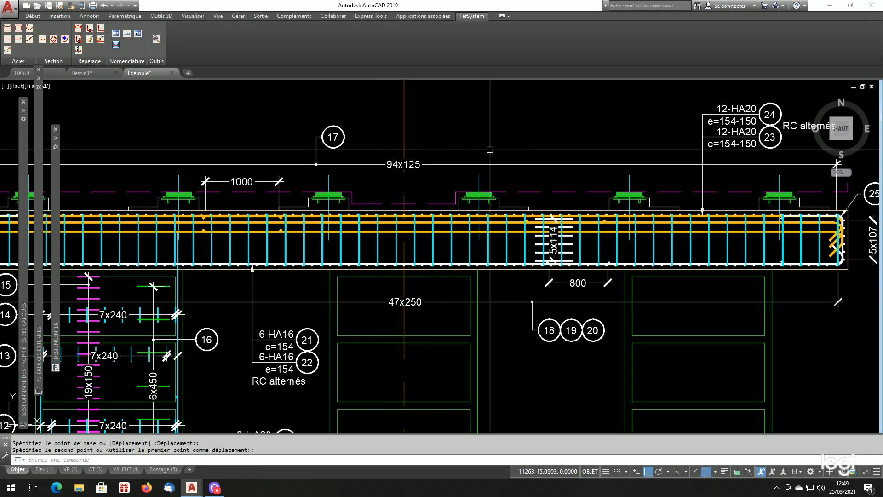
Add unmeasured bar mark 26 to the elevation's vertical 5x114 dimension, placing it above the beam
click(98, 30)
click(401, 293)
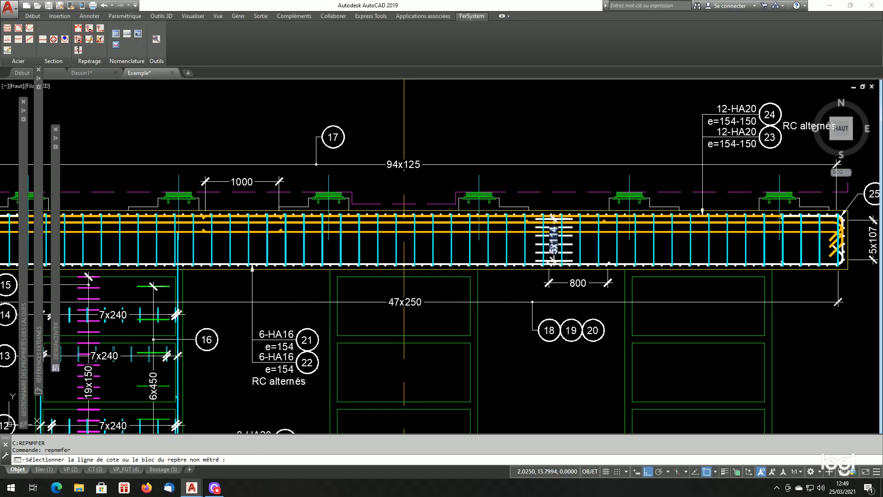
click(553, 239)
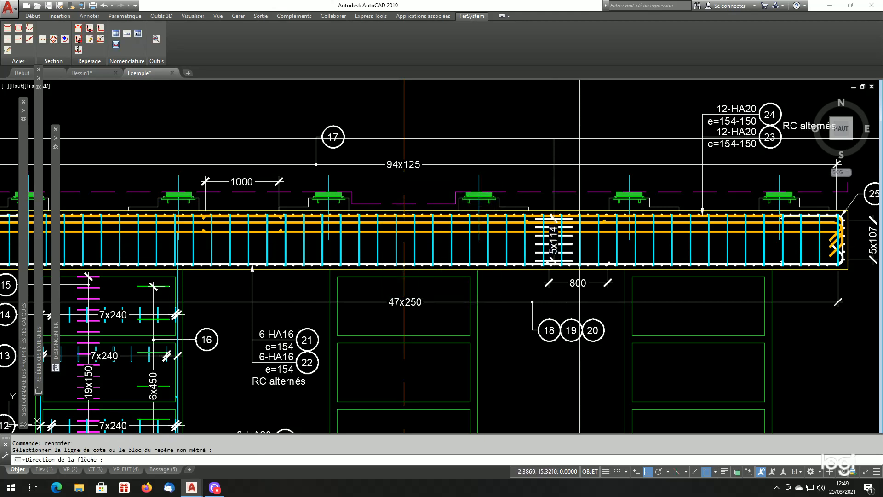
click(577, 137)
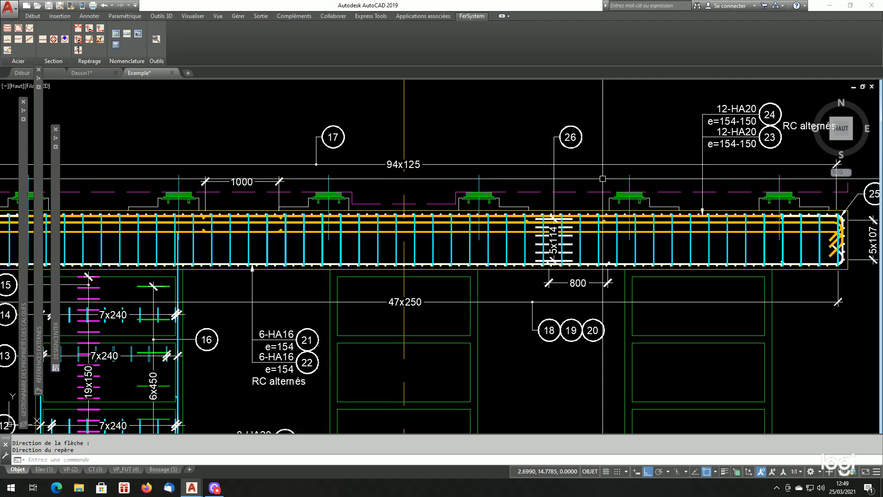
Add unmeasured bar mark 26 to the vertical 5x114 dimension in the beam's cross-section, placing it outside the beam
scroll(418, 240, down, 5)
scroll(602, 239, up, 10)
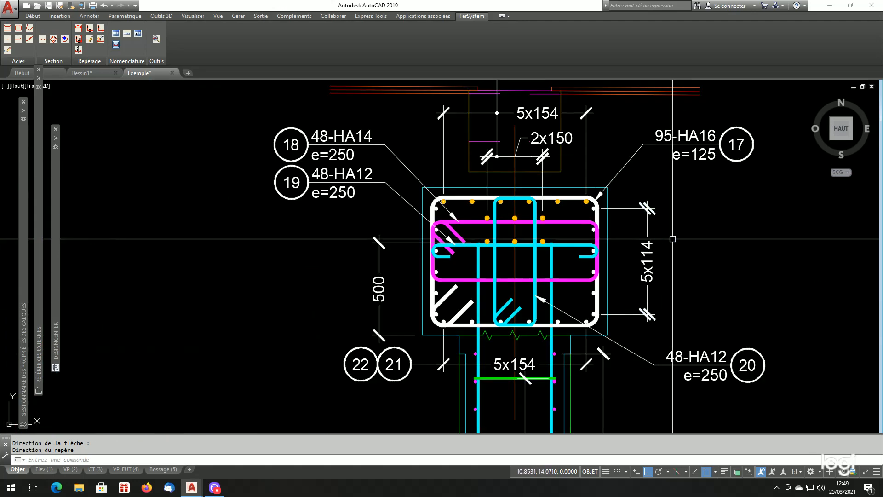
key(Return)
key(Return)
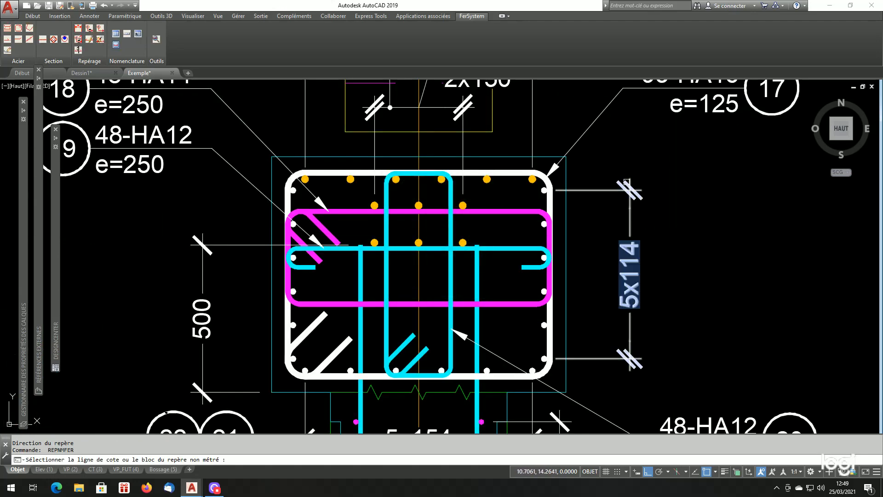
click(631, 216)
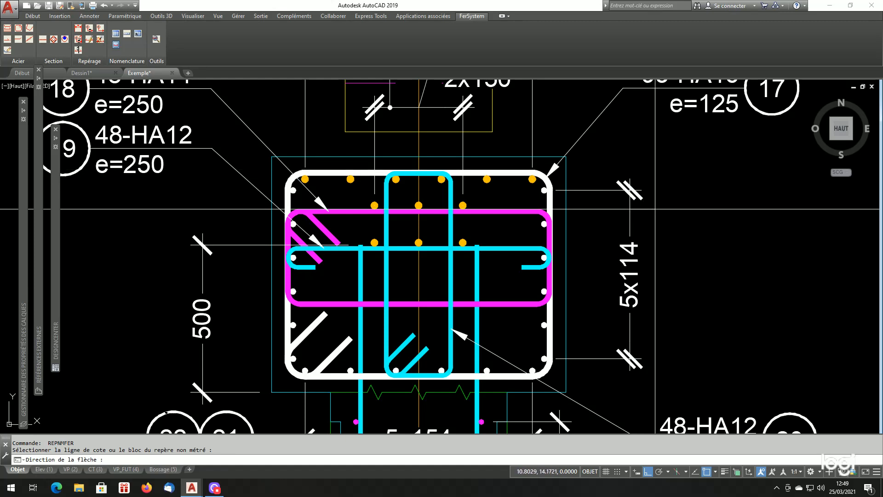
click(683, 220)
click(685, 223)
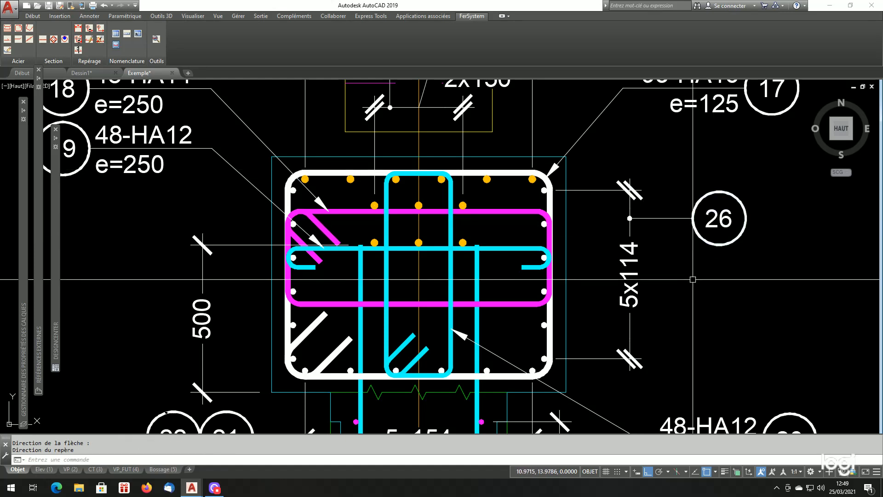
Examine the beam's bar marks in the elevation and section views for bars still without a mark
scroll(540, 267, down, 5)
scroll(520, 282, down, 6)
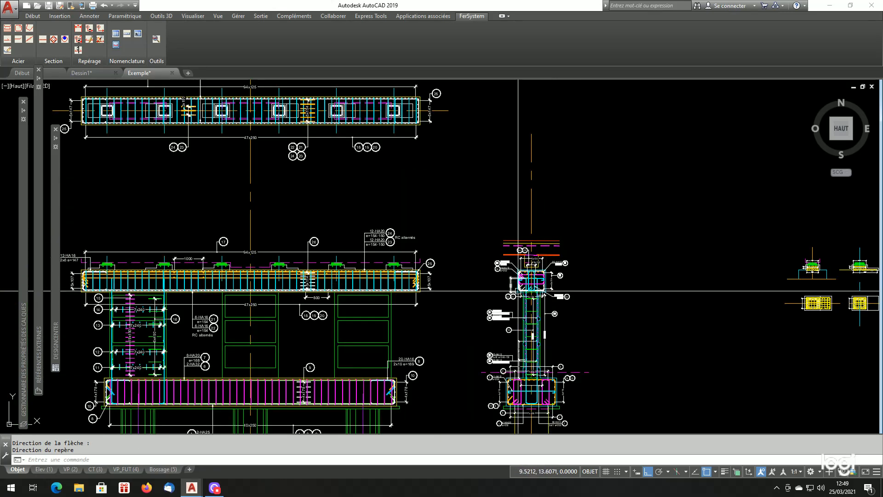
scroll(446, 296, up, 3)
scroll(446, 296, up, 2)
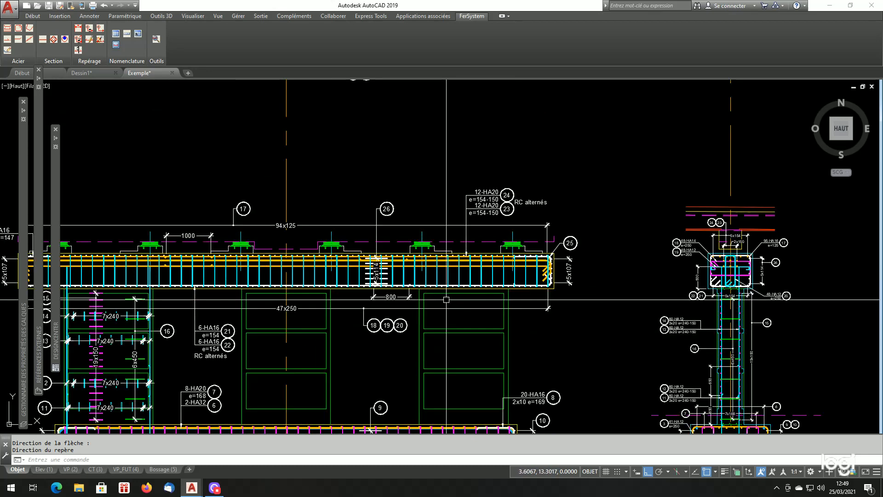
scroll(446, 299, down, 2)
scroll(446, 298, up, 2)
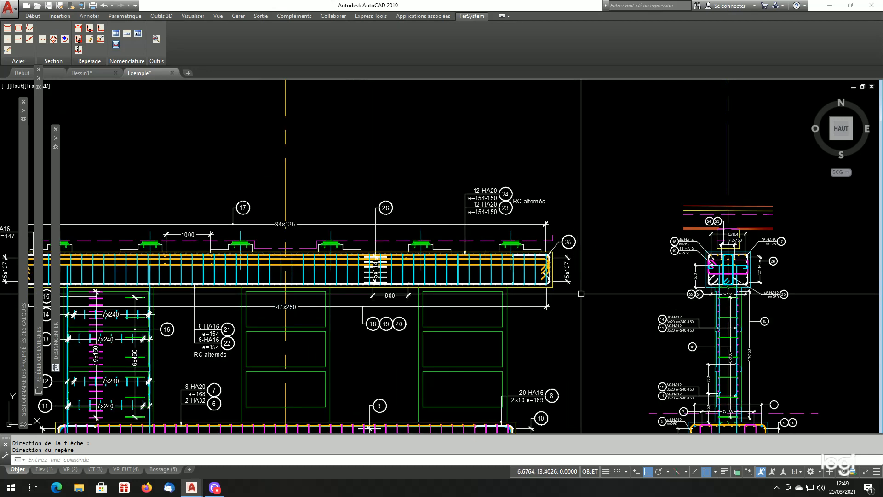
scroll(547, 276, down, 2)
scroll(503, 282, up, 2)
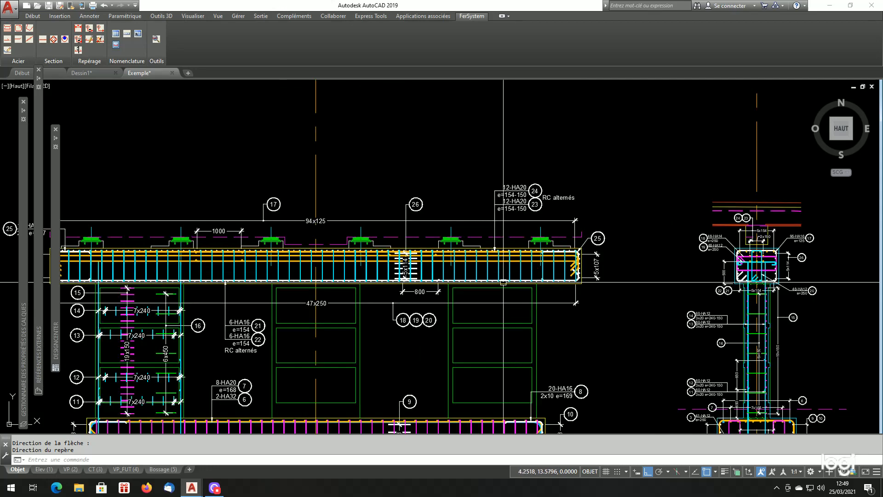
scroll(503, 282, down, 3)
scroll(285, 274, up, 4)
scroll(278, 264, down, 6)
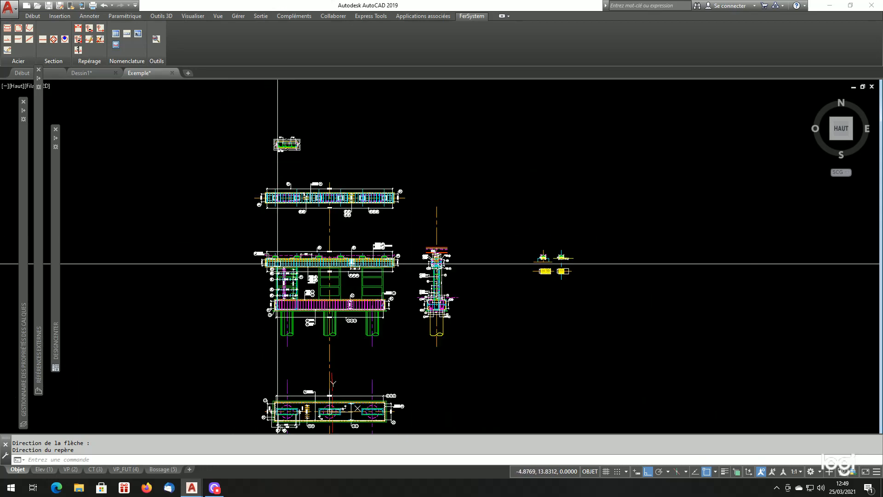
Inspect the U-shaped end bars at both ends of the beam in the plan view
scroll(394, 197, up, 6)
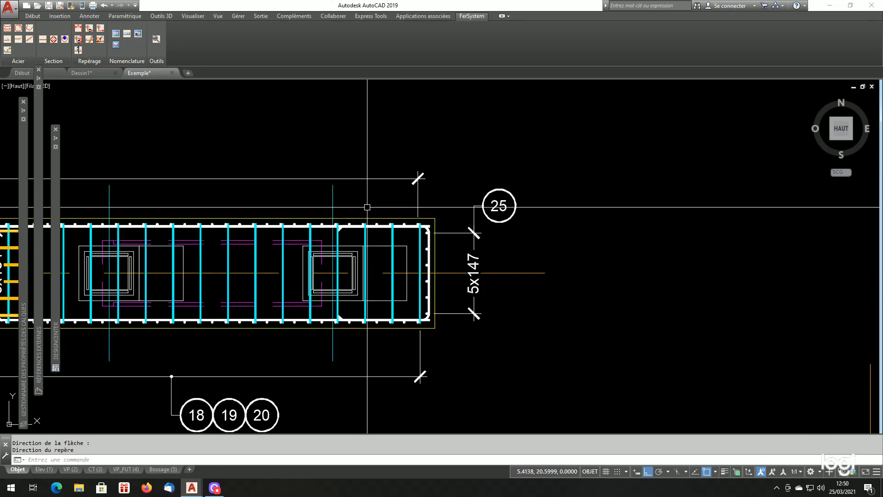
click(377, 227)
scroll(453, 258, down, 1)
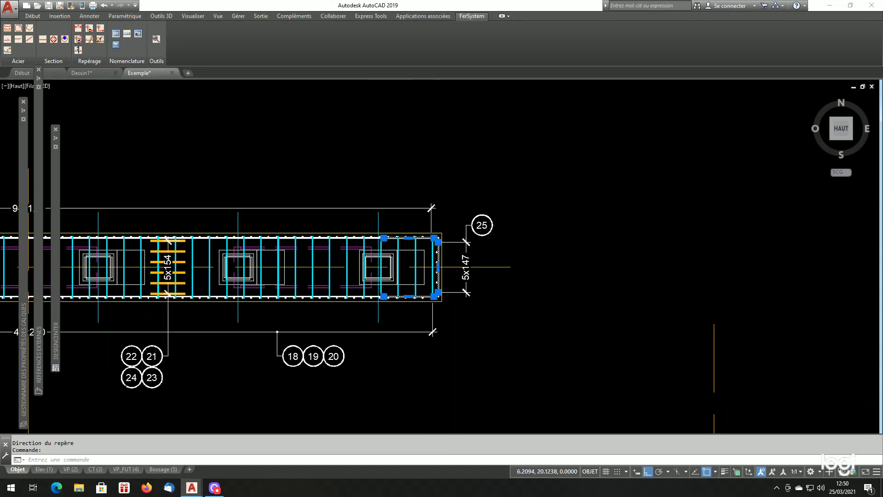
scroll(337, 267, down, 4)
scroll(187, 269, up, 8)
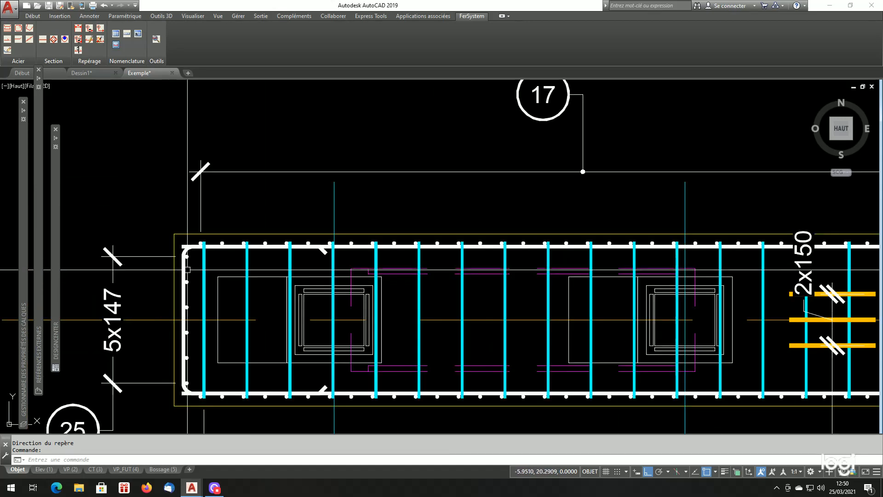
key(Escape)
key(Escape)
scroll(187, 270, down, 6)
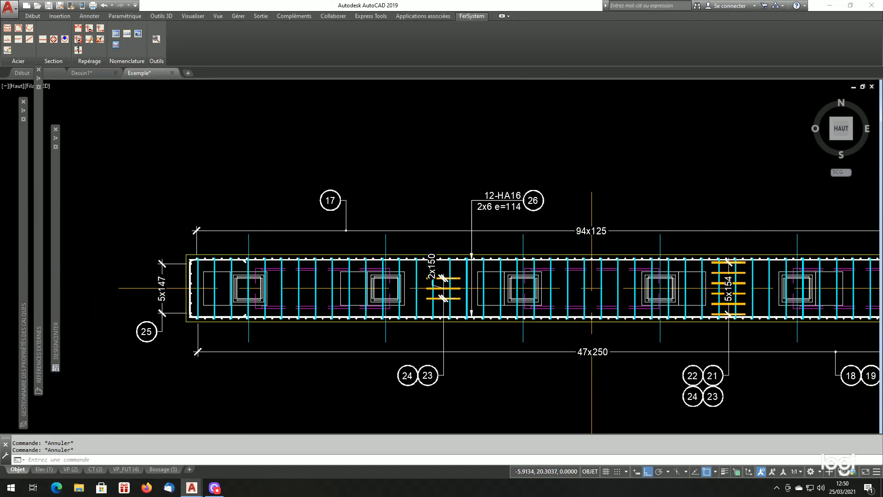
scroll(692, 319, down, 4)
scroll(487, 196, up, 2)
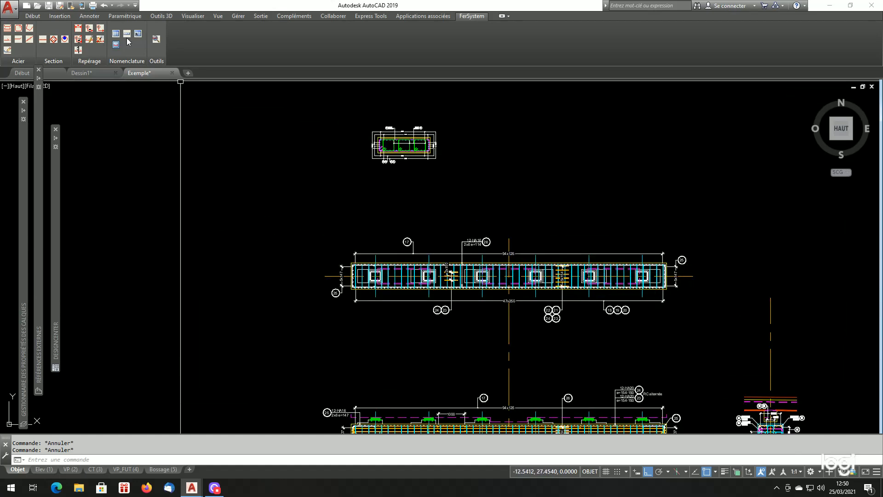
Set up measured mark 27 for the HA16 U-bar at the plan's right end, taking its distribution from the elevation's right-end 5x107 dimension
click(89, 29)
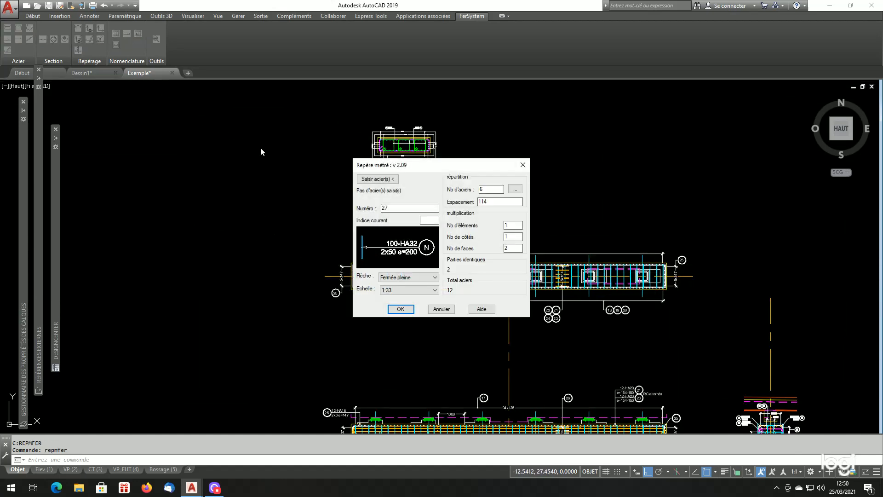
click(372, 179)
scroll(591, 267, up, 3)
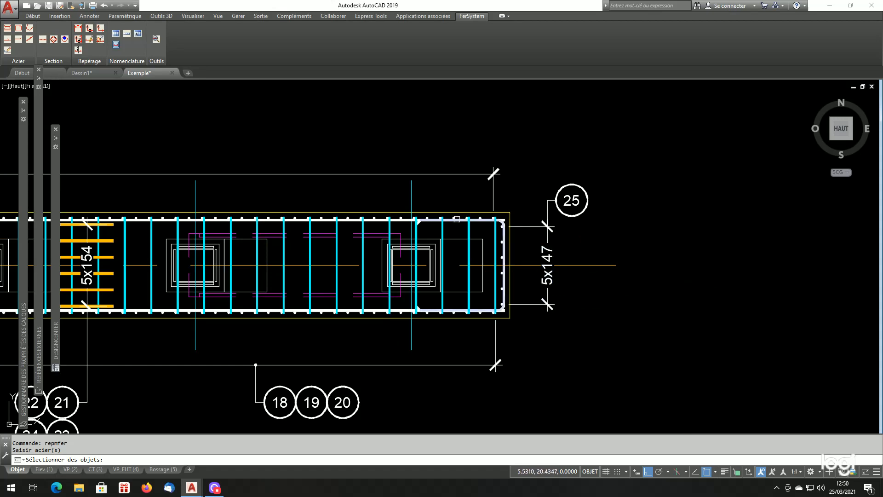
key(Return)
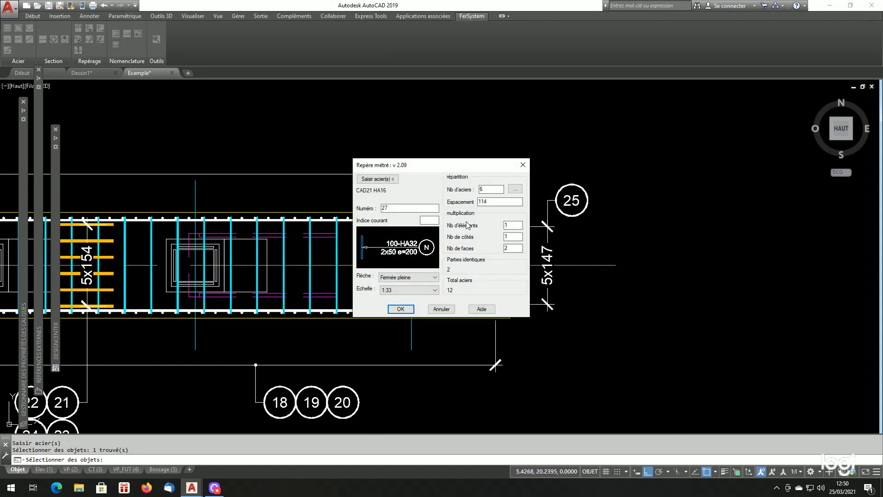
click(515, 189)
scroll(489, 201, down, 4)
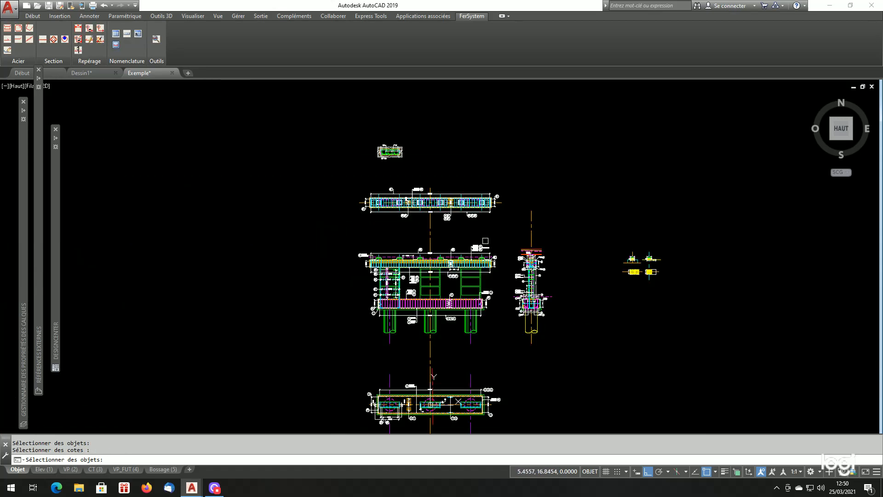
scroll(489, 253, up, 4)
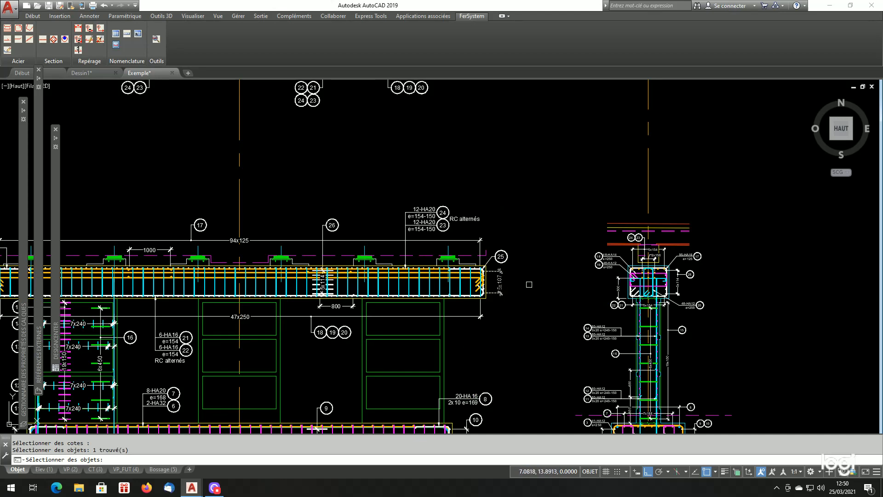
scroll(529, 284, down, 6)
scroll(524, 280, up, 3)
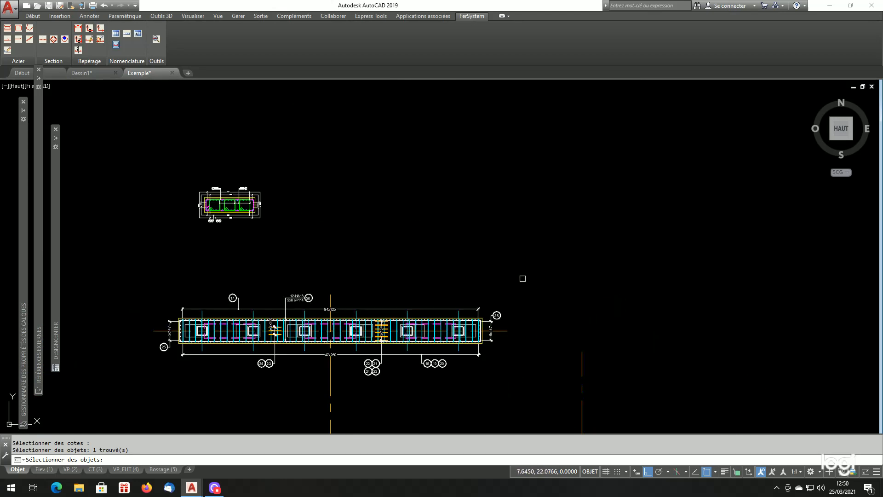
key(Return)
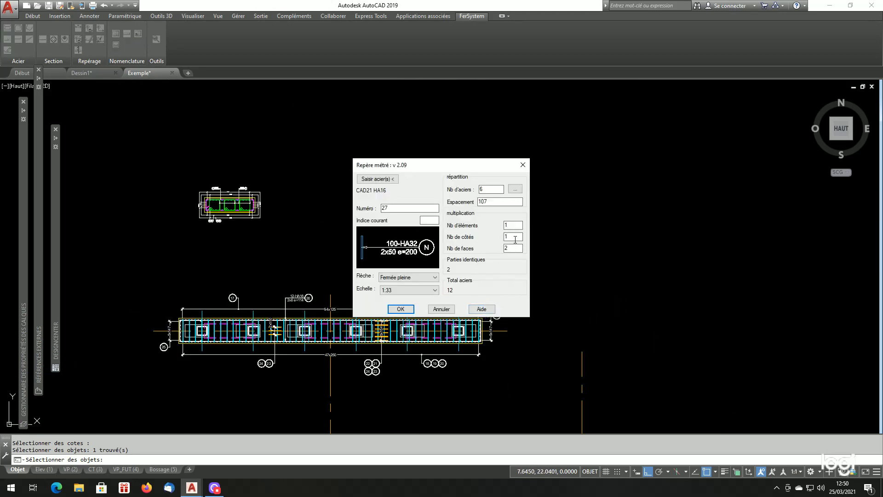
Place measured mark 27 above the right end of the plan view with its arrow on the U-bar
click(401, 309)
scroll(470, 311, up, 3)
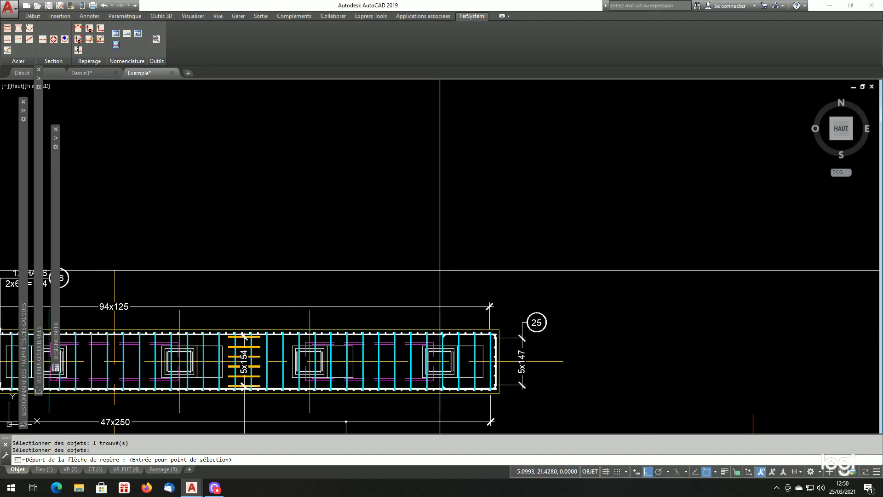
click(455, 307)
scroll(455, 278, down, 2)
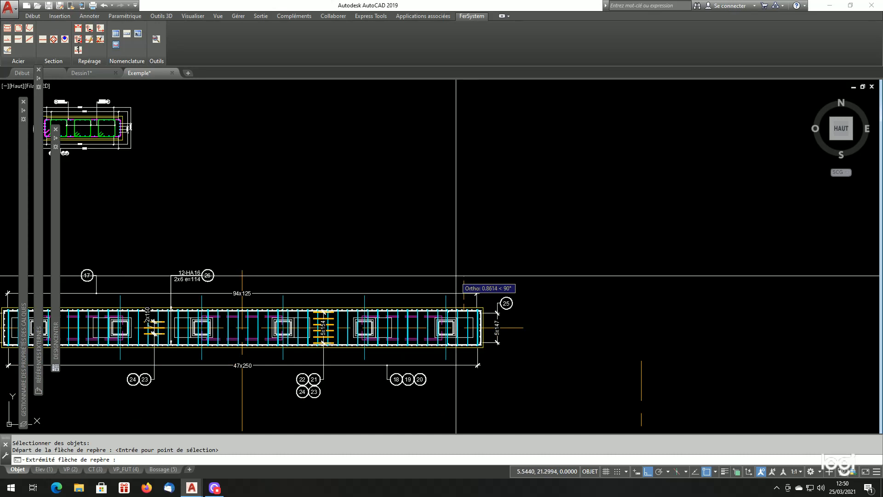
click(456, 276)
click(617, 319)
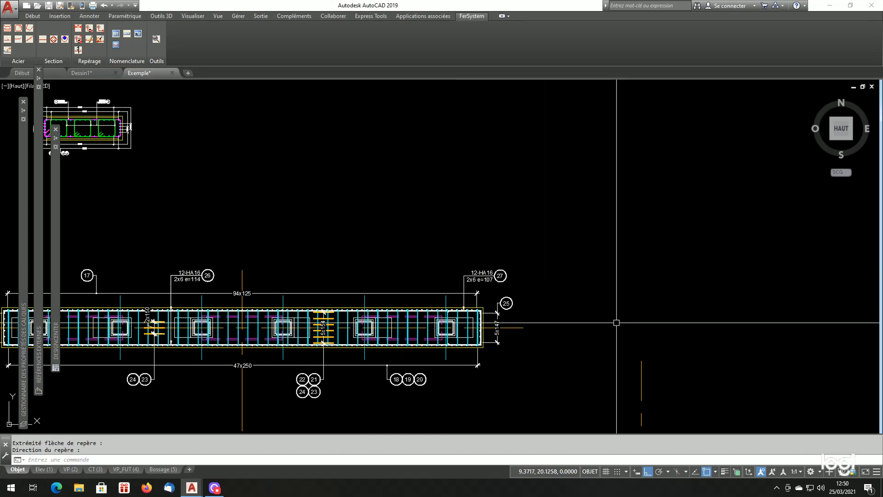
Add unmeasured mark 27 directly on the left-end U-bar in the plan view, arrow snapped nearest to its lower leg and mark below the beam
scroll(617, 319, down, 4)
scroll(414, 336, up, 2)
scroll(317, 336, up, 4)
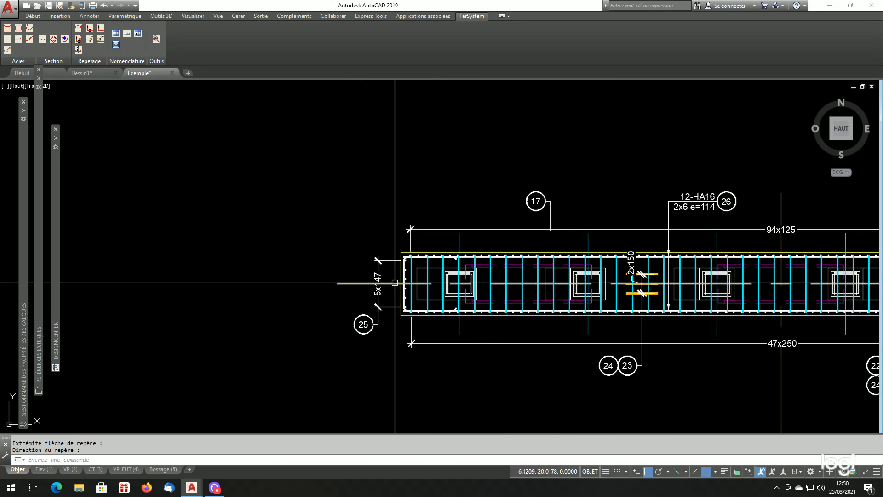
scroll(375, 280, up, 2)
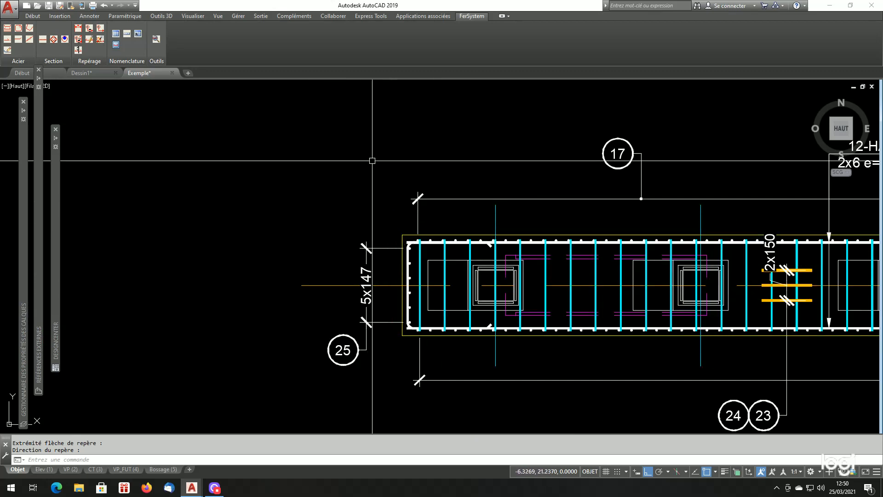
click(100, 29)
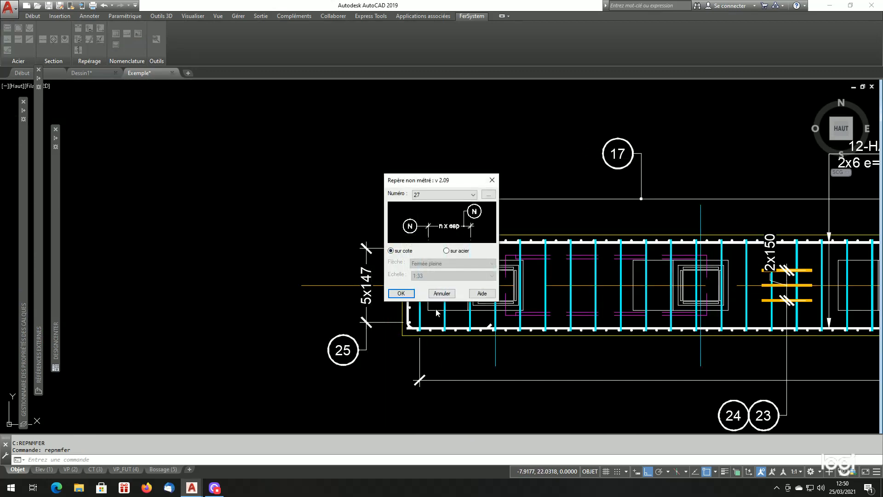
click(401, 293)
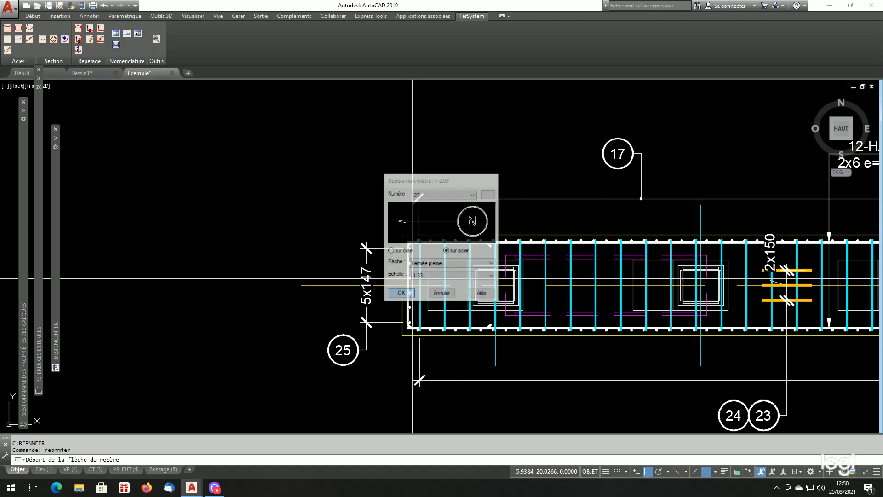
shift+right_click(499, 141)
click(526, 341)
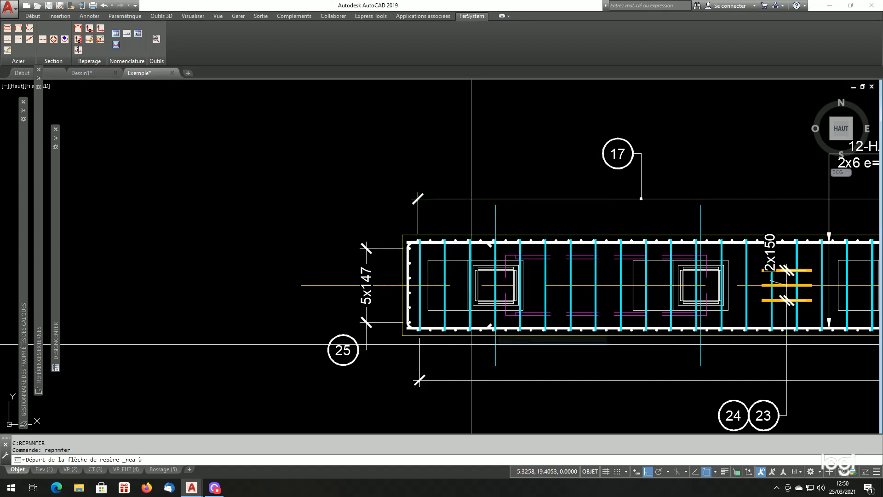
click(425, 414)
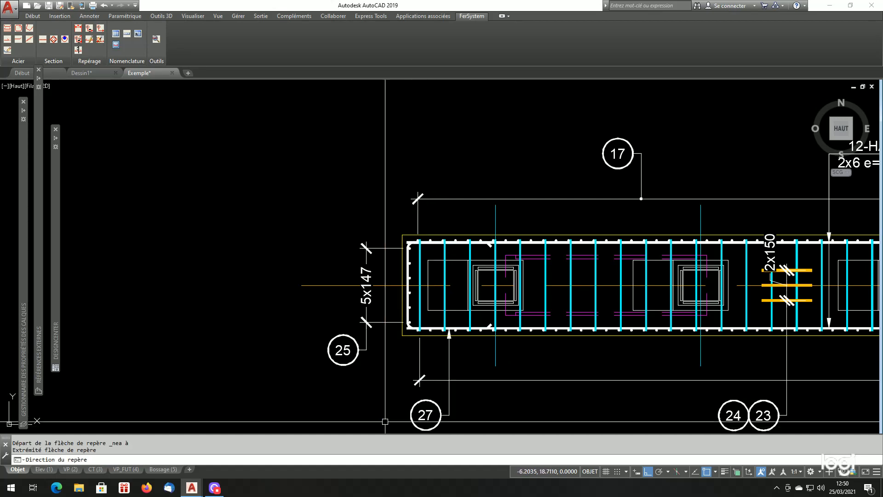
Review the bar marks across the section, elevation and plan views for any that are missing
scroll(352, 332, down, 7)
scroll(400, 347, down, 2)
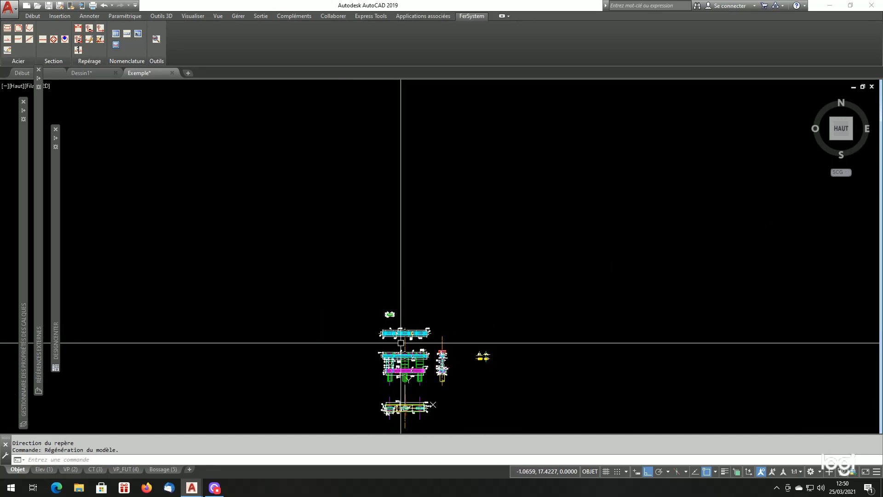
scroll(414, 351, up, 10)
scroll(607, 328, up, 6)
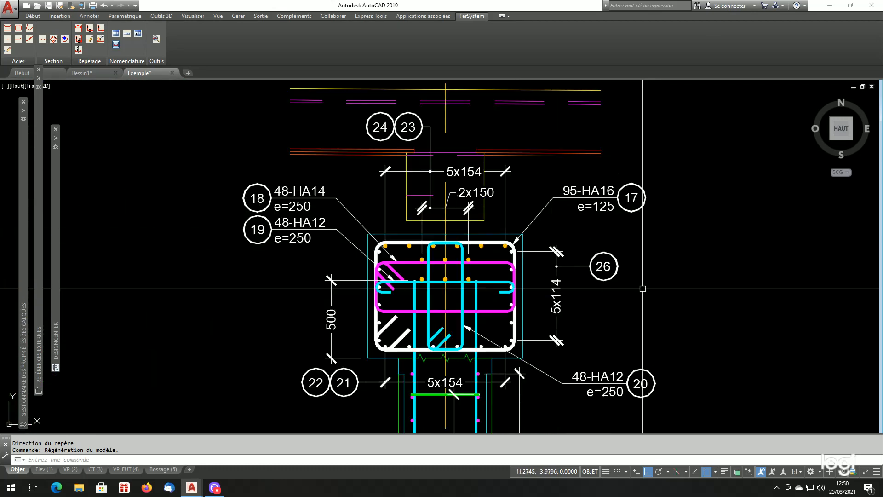
scroll(645, 263, down, 6)
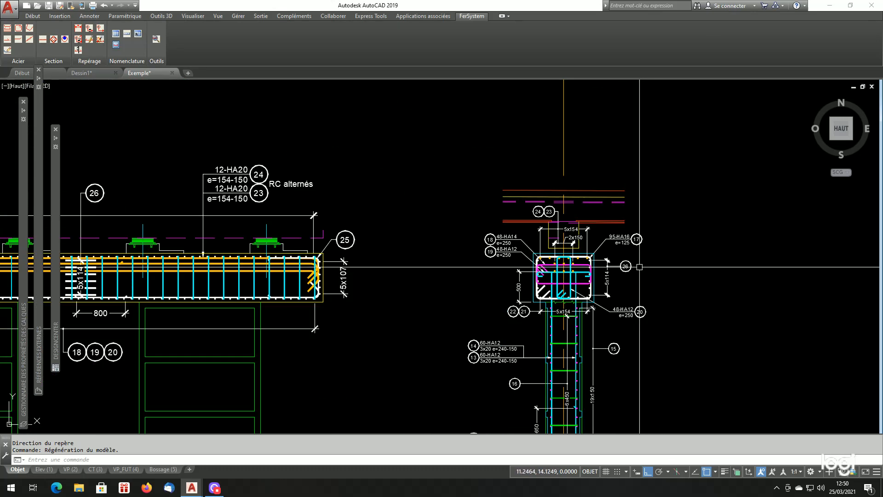
scroll(486, 282, up, 3)
scroll(487, 282, down, 4)
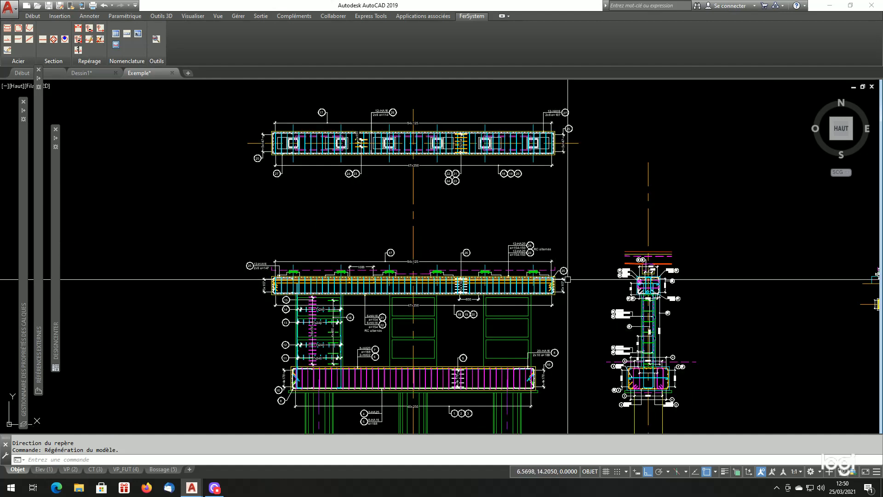
scroll(567, 280, up, 3)
scroll(550, 286, down, 3)
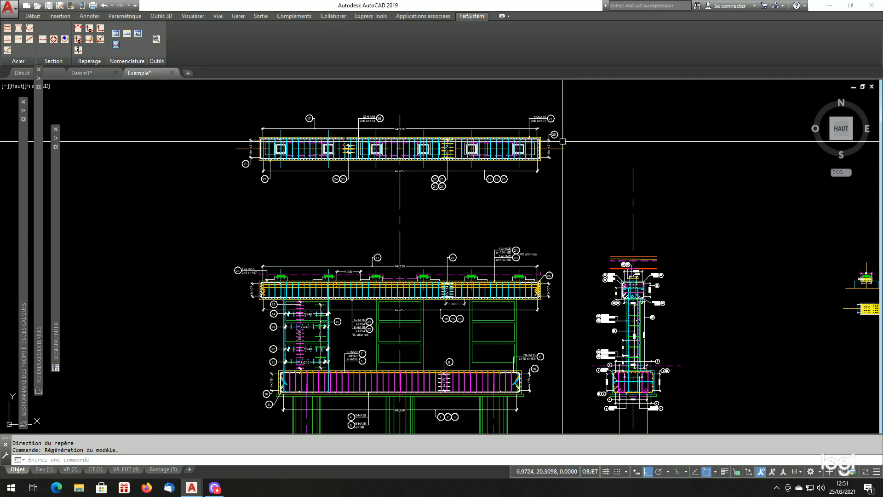
Check the beam ends in the plan and elevation views for U-bars that still need a bar mark
scroll(563, 142, up, 2)
scroll(561, 161, down, 4)
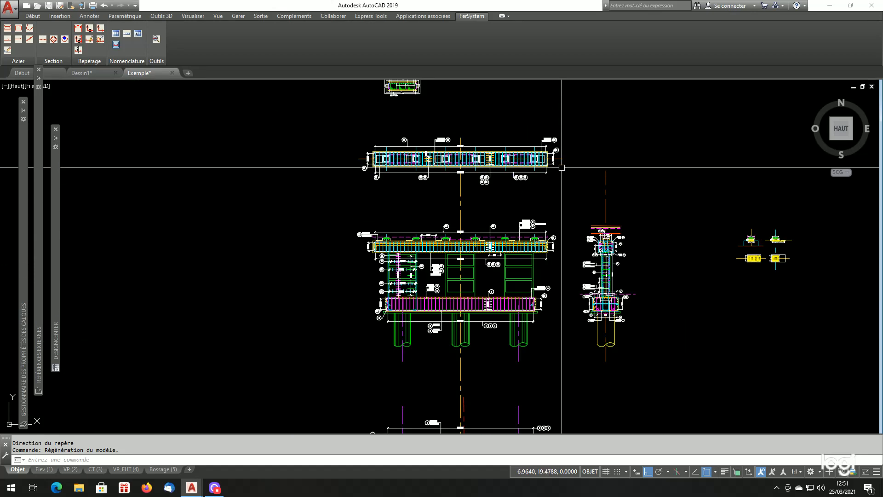
scroll(560, 189, up, 2)
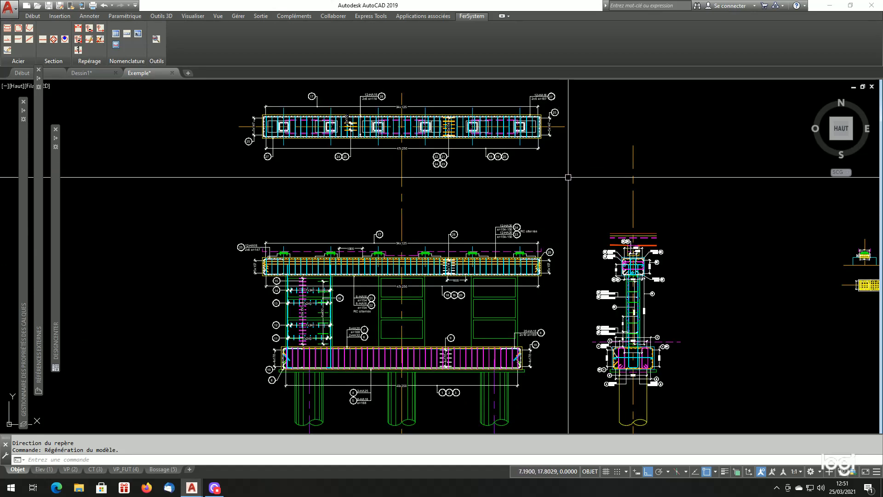
scroll(460, 97, up, 4)
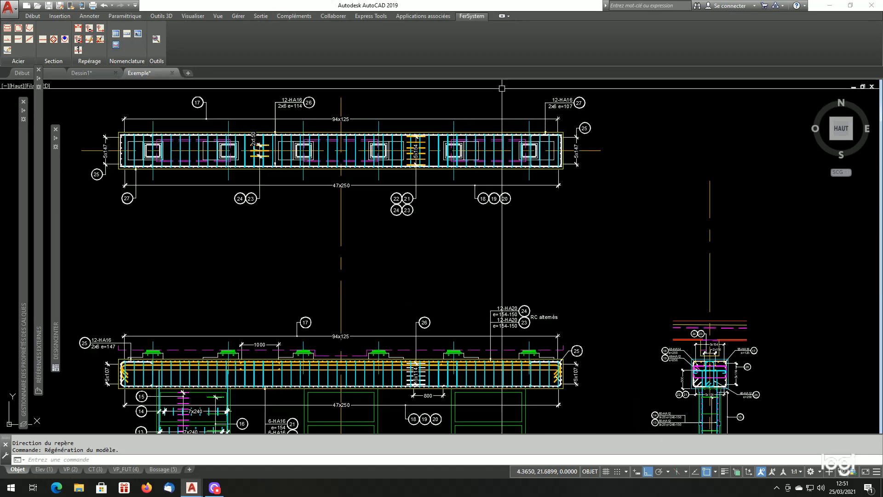
scroll(349, 138, down, 4)
scroll(323, 163, up, 1)
scroll(323, 163, up, 4)
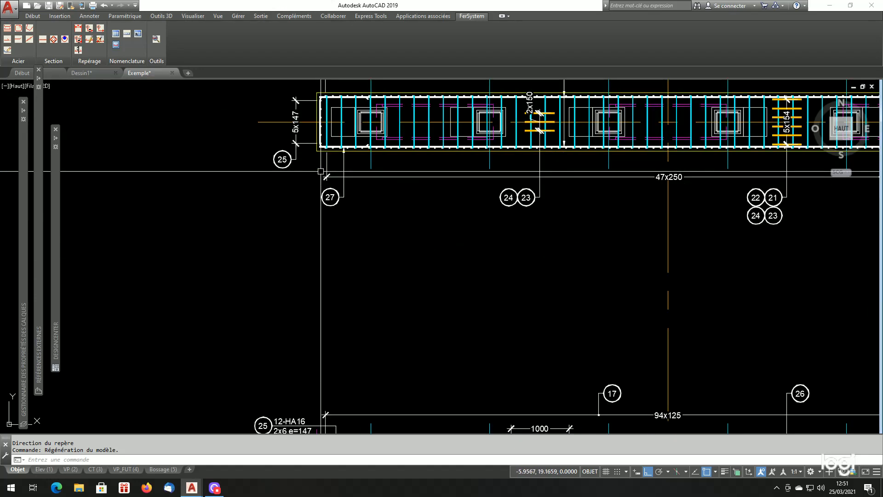
scroll(318, 174, down, 4)
scroll(309, 286, up, 5)
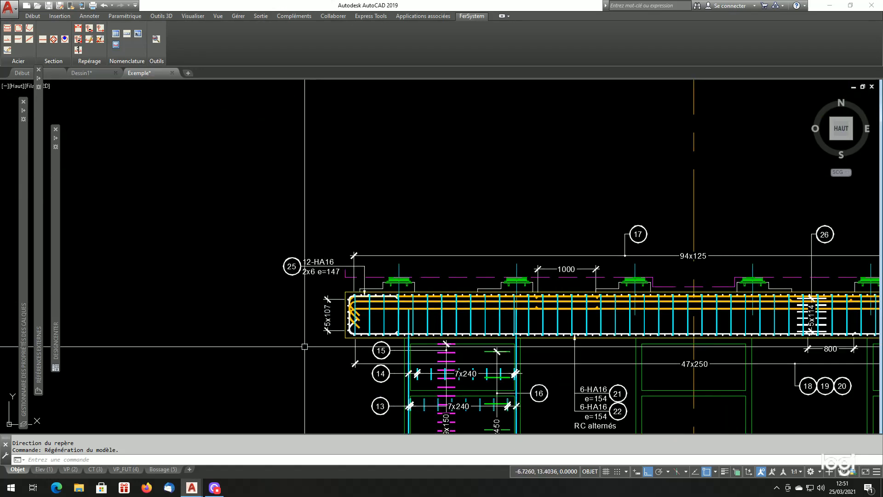
scroll(407, 332, down, 4)
scroll(662, 332, up, 1)
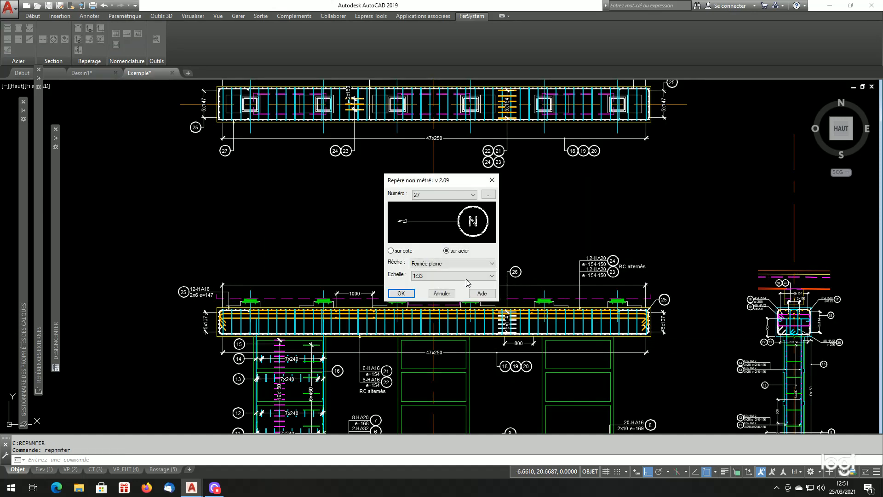
Add unmeasured mark 27 on the 5x107 dimension at the elevation's right end, with the mark below and to its right
click(406, 251)
click(401, 294)
scroll(708, 352, up, 2)
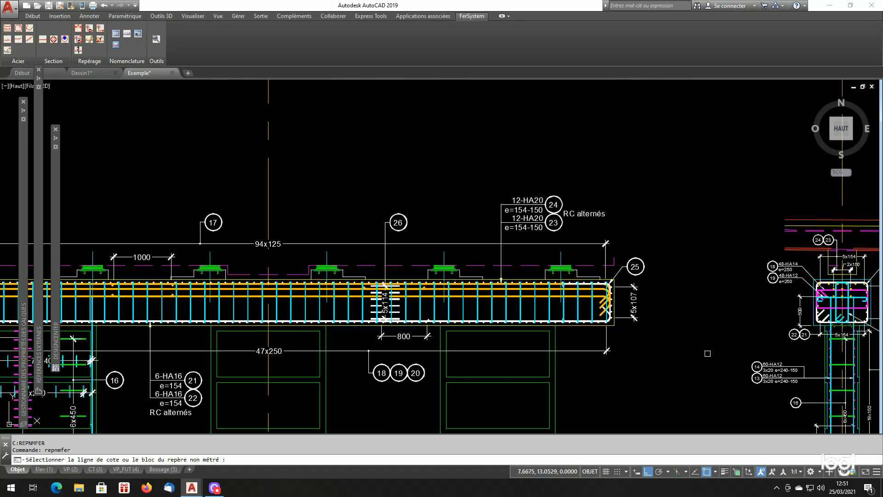
click(585, 303)
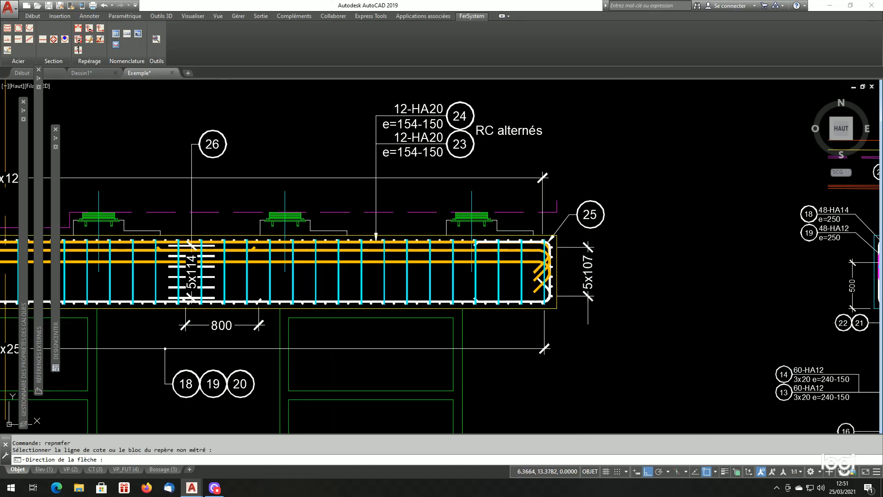
click(589, 324)
click(660, 342)
scroll(662, 342, down, 2)
scroll(180, 338, up, 2)
Add unmeasured mark 27 on the 5x107 dimension at the elevation's left end, with the mark below and to its left
key(Return)
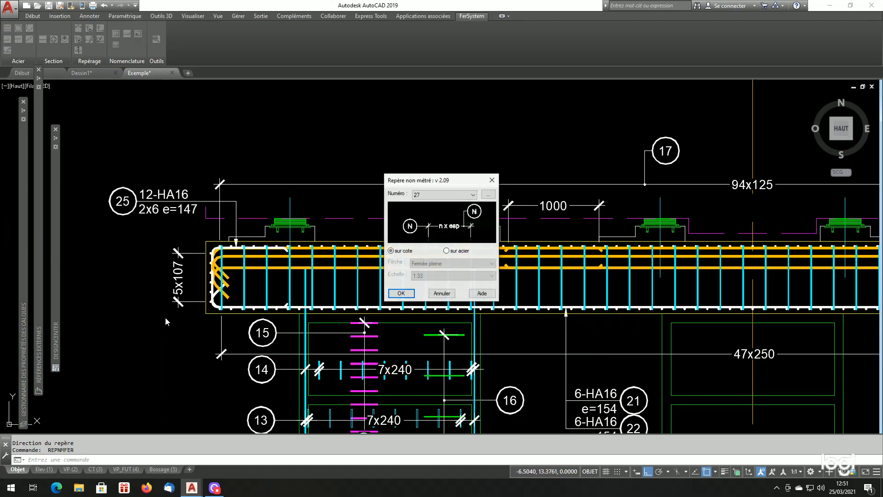
key(Return)
click(177, 306)
click(178, 321)
click(136, 333)
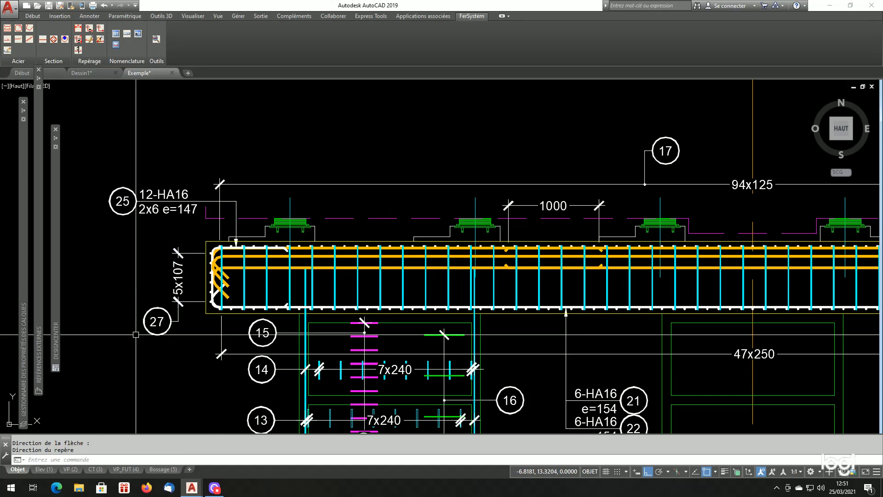
Review the bar marks on the elevation's upper beam, column and footing, then across all views
scroll(193, 276, down, 4)
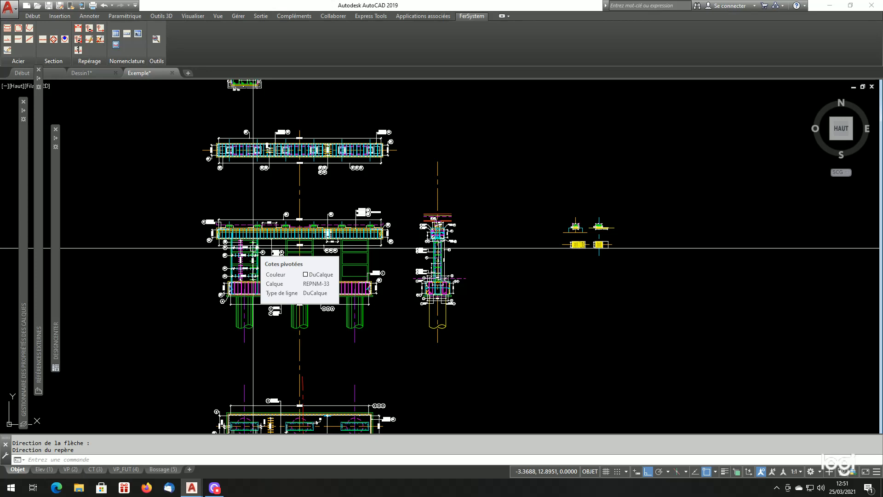
scroll(252, 248, up, 3)
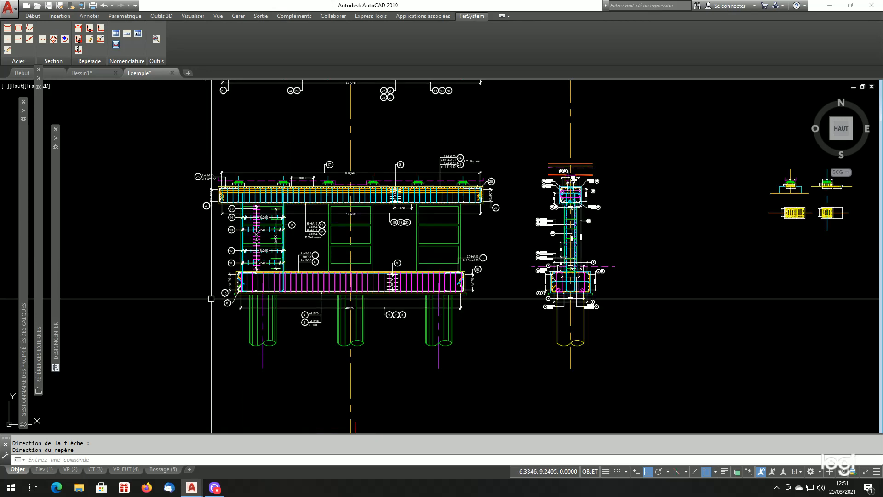
scroll(196, 232, up, 2)
scroll(203, 232, down, 2)
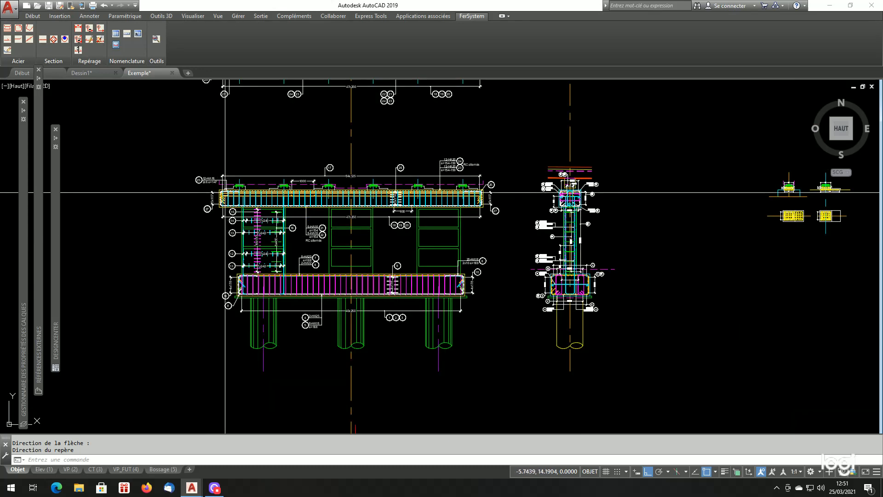
scroll(199, 208, up, 5)
scroll(199, 209, down, 5)
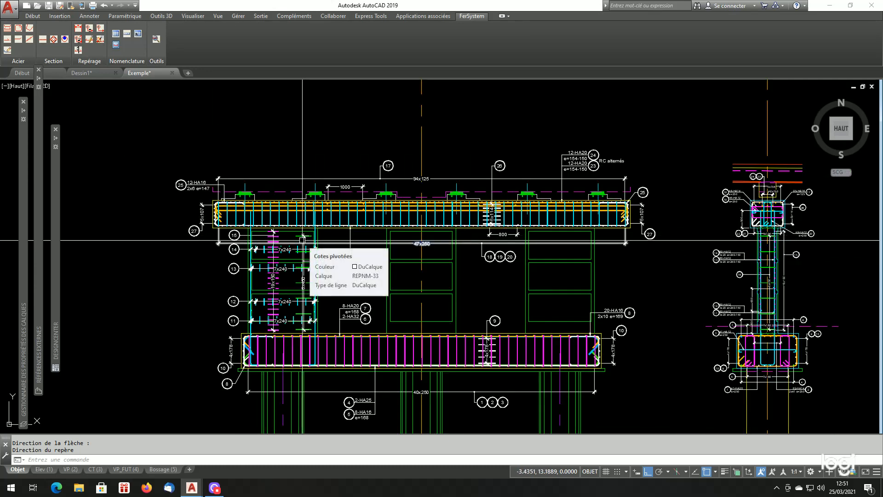
scroll(302, 240, down, 2)
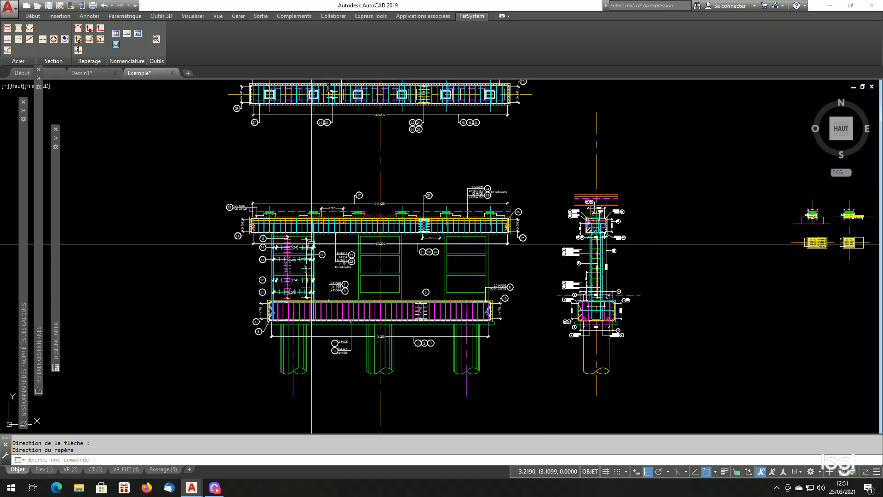
scroll(309, 240, up, 2)
scroll(358, 253, down, 2)
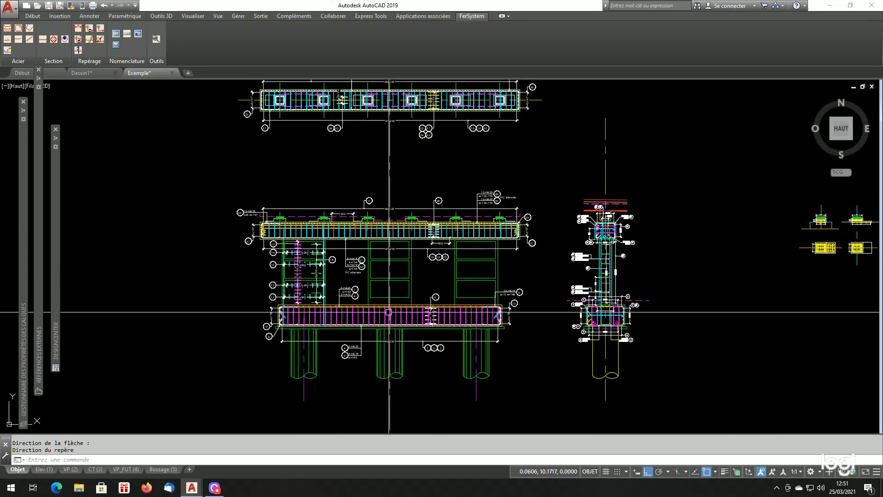
scroll(356, 304, down, 3)
scroll(421, 327, up, 1)
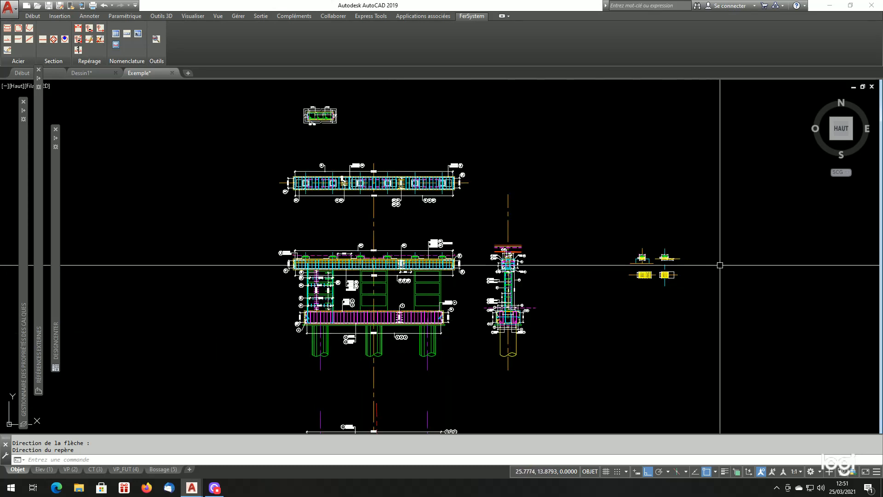
Examine the bearing block detail sections and plans for bars that need marks
scroll(658, 262, up, 5)
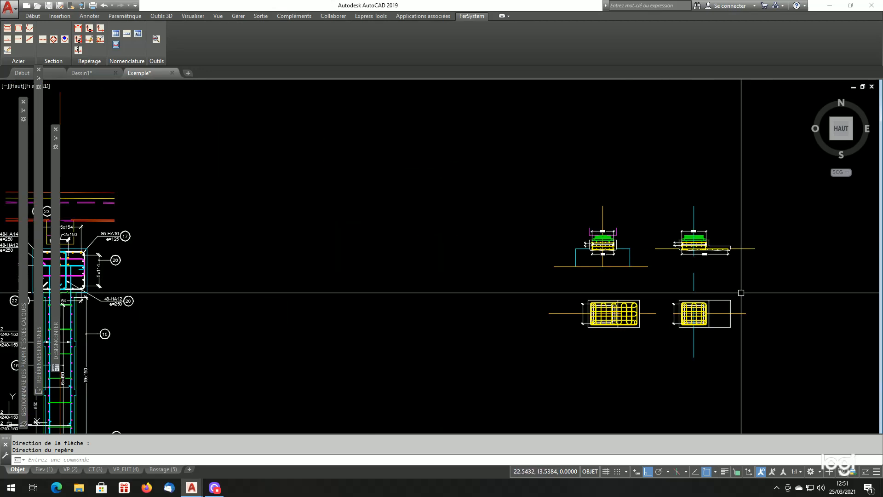
scroll(719, 296, down, 5)
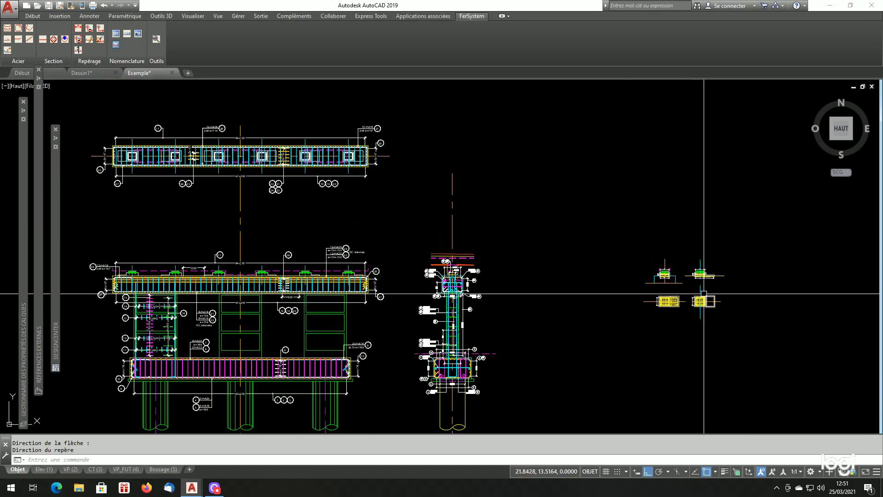
scroll(703, 293, up, 2)
scroll(704, 294, up, 2)
scroll(704, 294, down, 2)
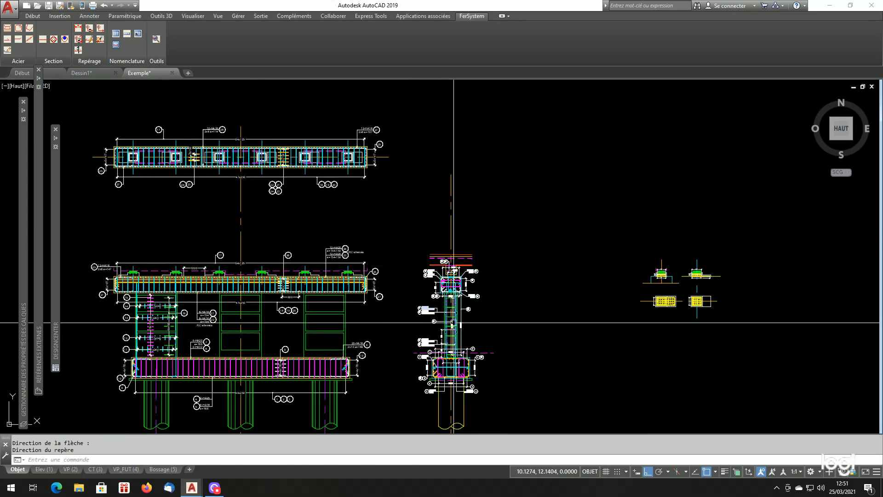
scroll(713, 312, up, 8)
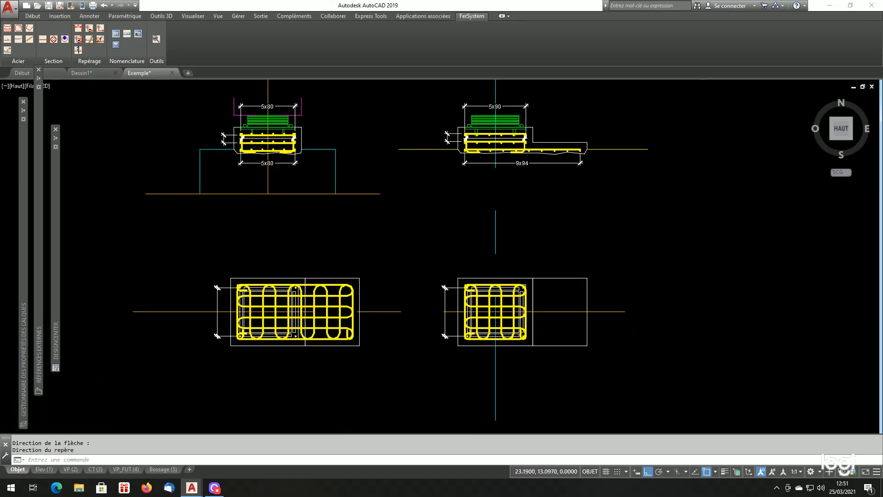
scroll(696, 322, down, 2)
scroll(696, 321, up, 2)
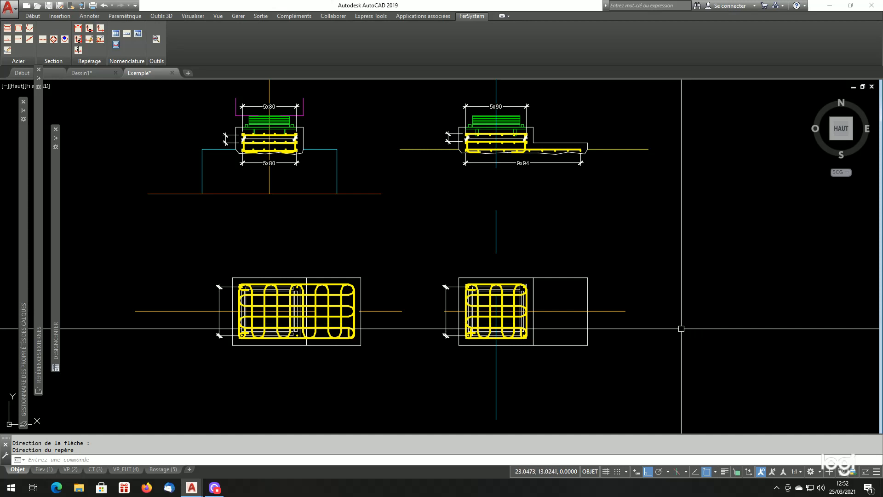
scroll(697, 322, down, 2)
scroll(644, 299, up, 2)
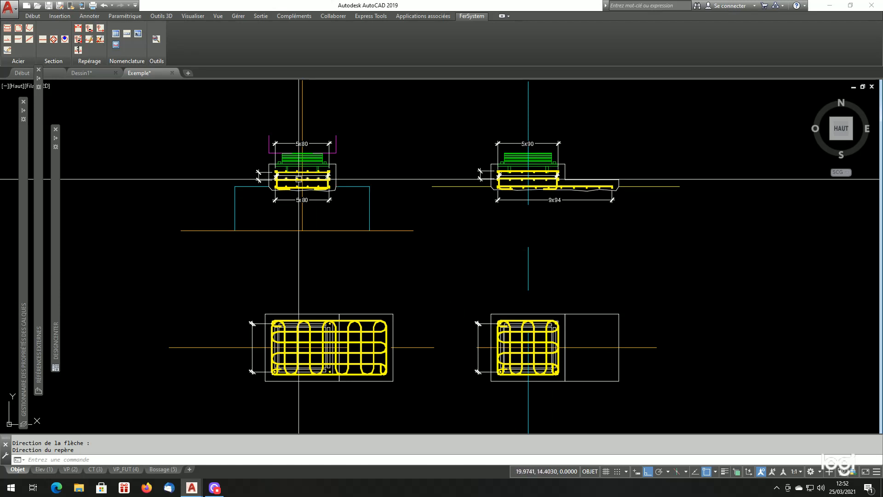
Set up measured mark 28 for the right bearing block plan's HA8 hoop bar: scale 1:10, 6 elements, 1 face, distribution from the section's vertical dimension
click(90, 29)
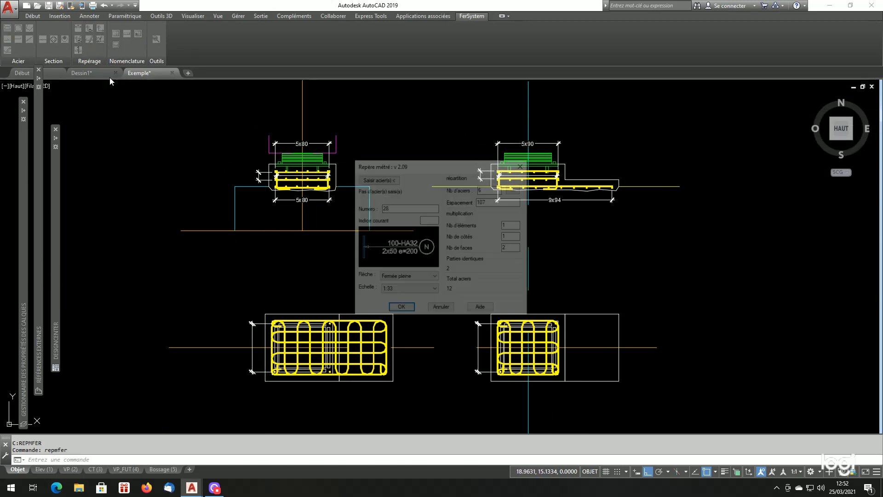
click(414, 289)
click(397, 323)
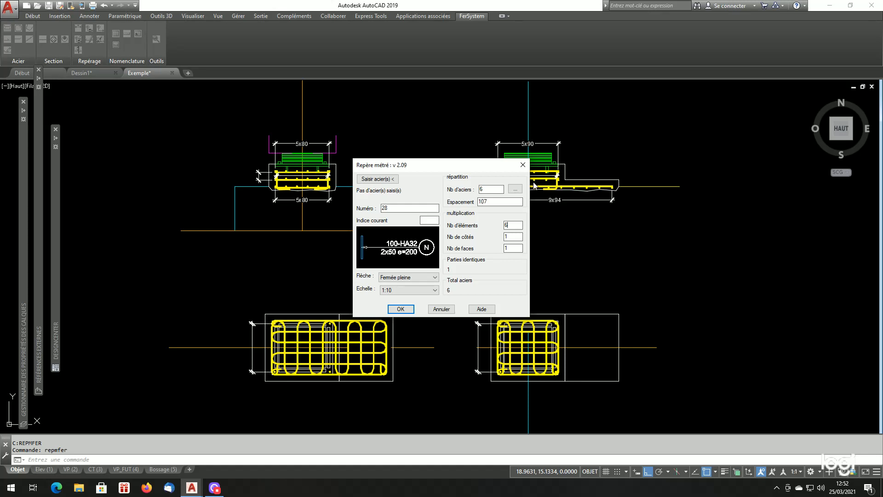
click(515, 189)
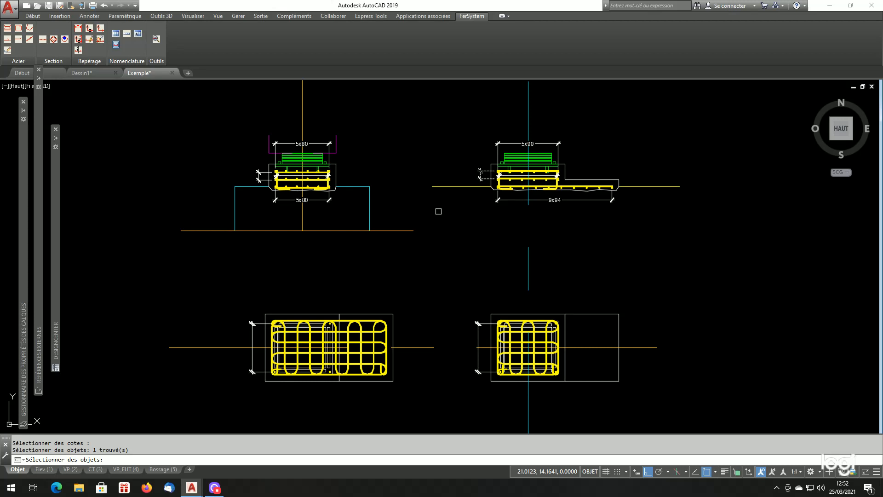
key(Return)
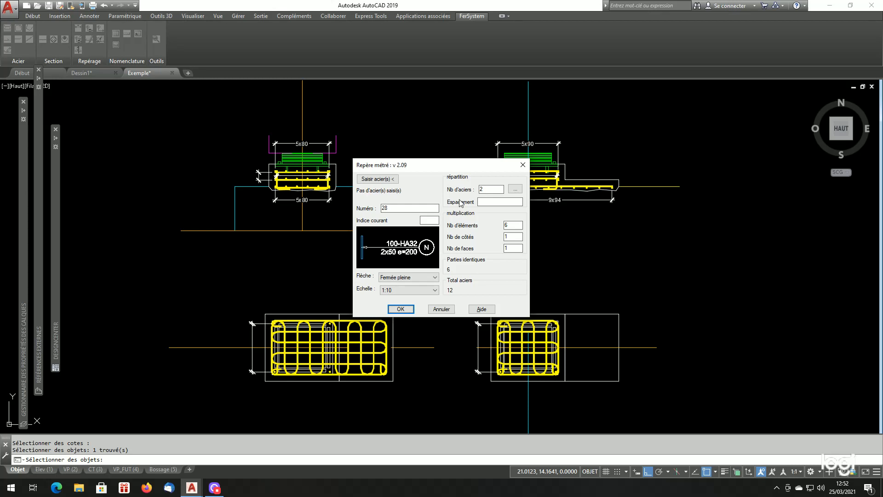
click(385, 182)
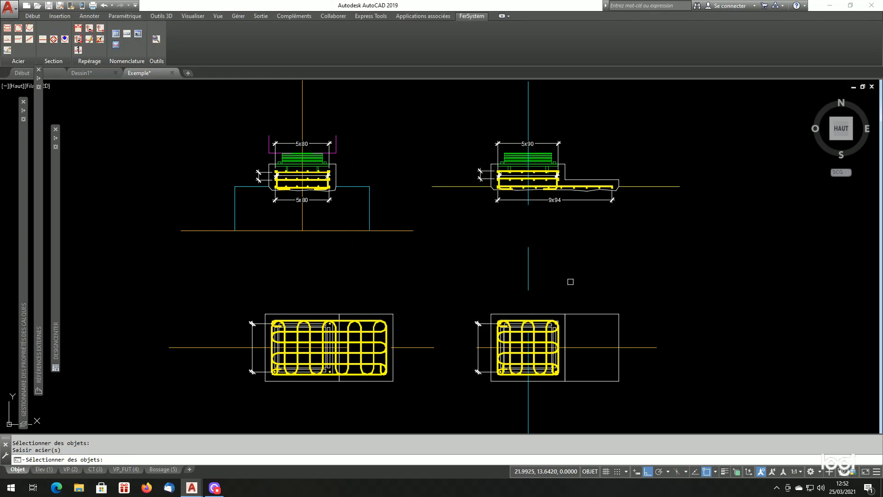
scroll(552, 310, up, 5)
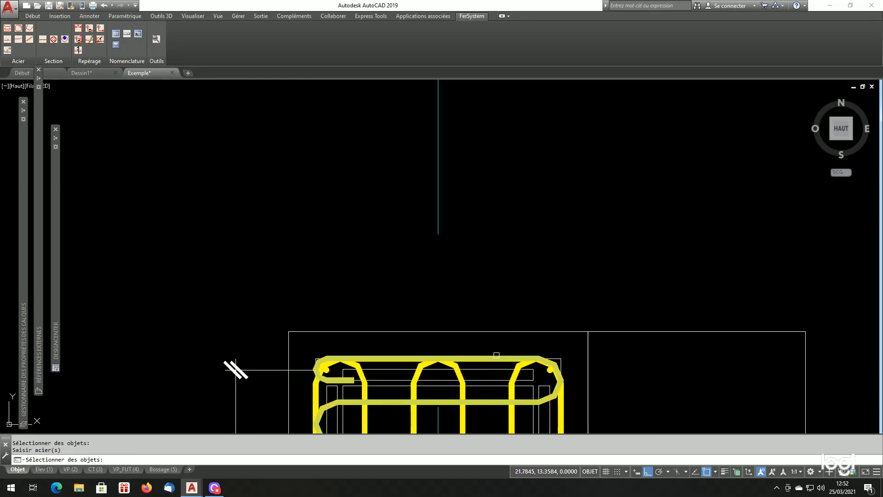
click(497, 355)
scroll(498, 337, down, 3)
scroll(510, 316, up, 1)
key(Return)
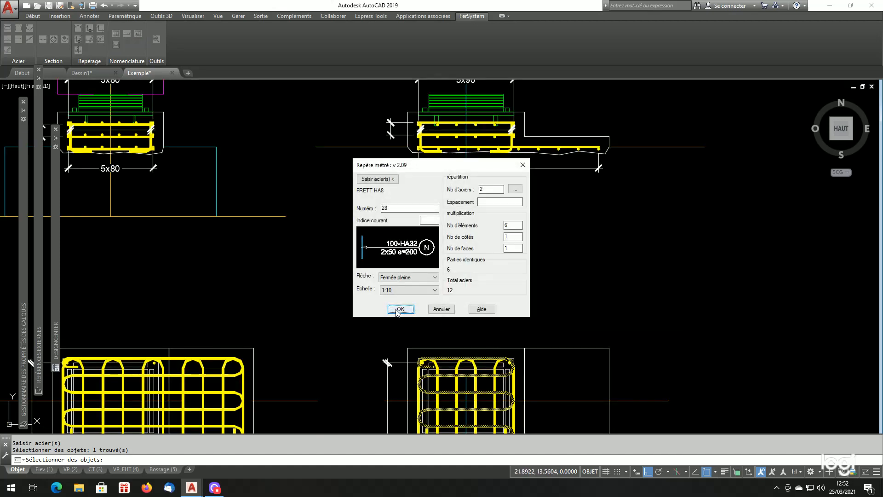
Place measured mark 28 above the right bearing block plan with its arrow on the hoop bar's upper edge
click(396, 310)
key(Return)
click(506, 305)
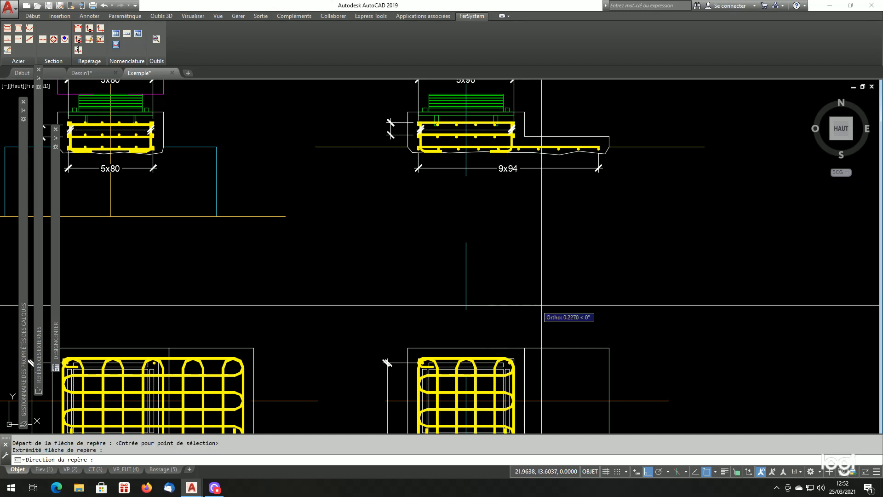
click(542, 305)
scroll(563, 314, up, 2)
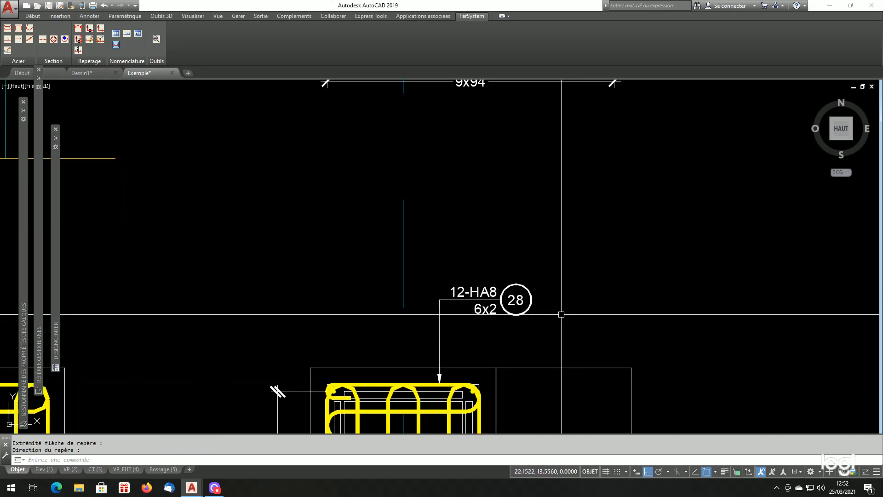
Stretch mark 28 about 0.06 units downward to shorten its leader above the bearing block plan
text(e)
key(space)
click(565, 280)
click(429, 321)
key(space)
click(621, 246)
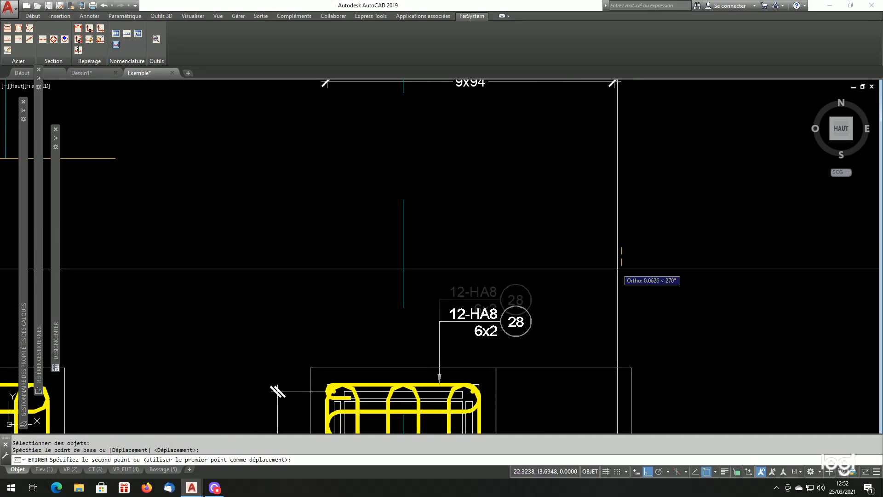
click(617, 269)
scroll(527, 237, down, 4)
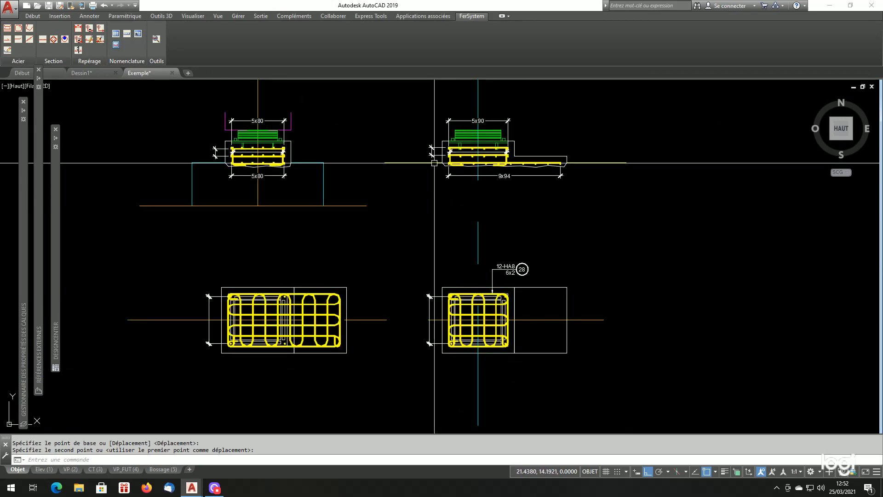
scroll(427, 148, up, 2)
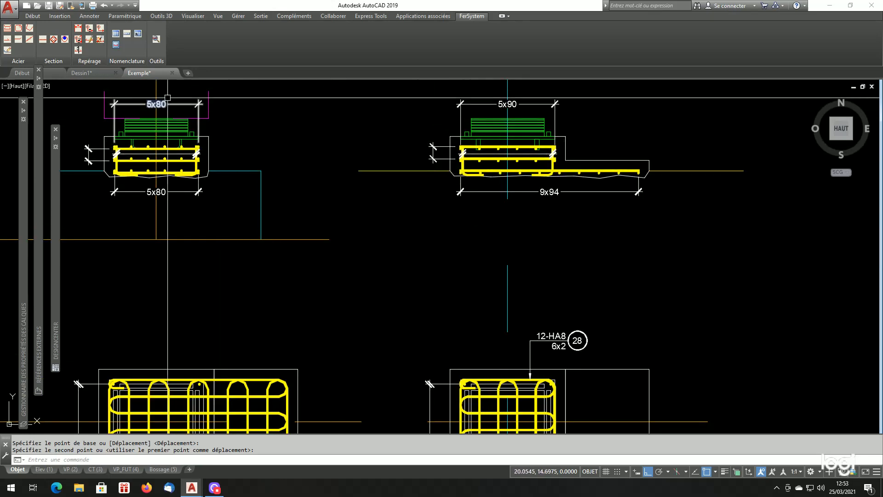
Place unmeasured mark 28 on the vertical dimension line beside the right bearing block section, with its bubble on the outer side
click(99, 29)
key(Return)
click(432, 142)
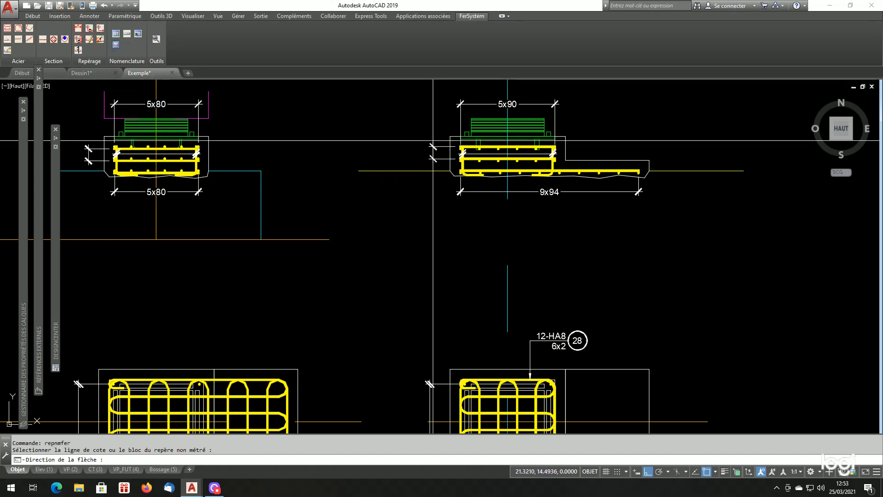
click(428, 129)
click(407, 134)
Measure the vertical spacing between two adjacent horizontal hoop bar runs in the right bearing block plan
scroll(485, 253, down, 2)
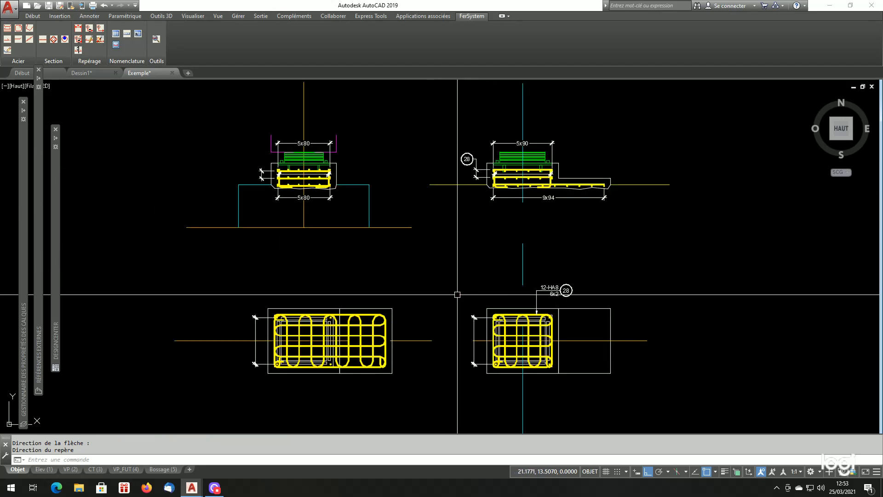
scroll(291, 173, up, 2)
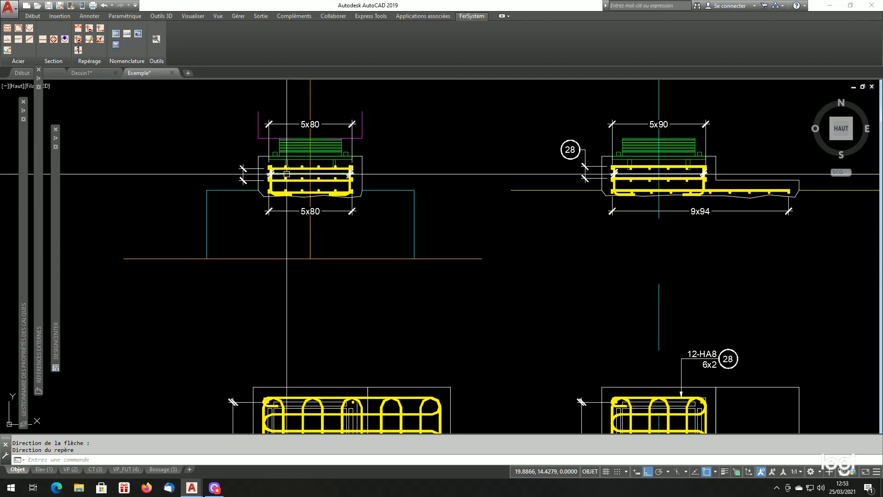
scroll(289, 139, down, 2)
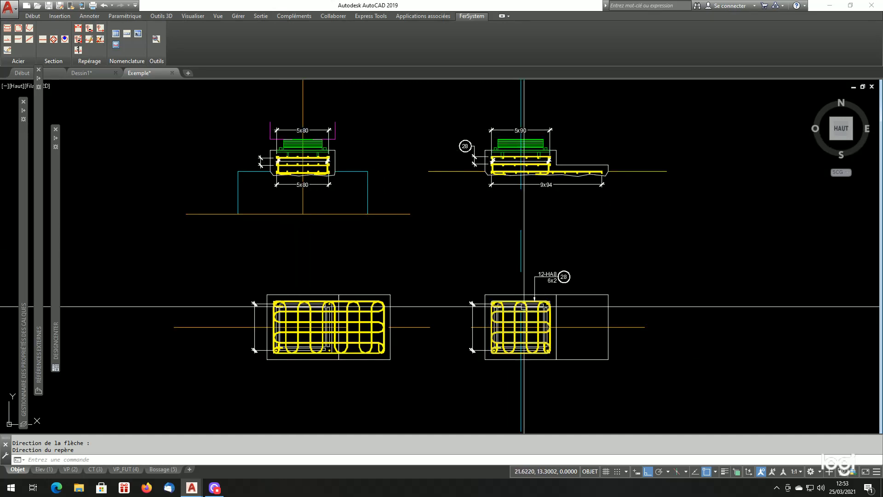
scroll(538, 305, up, 4)
scroll(489, 284, down, 4)
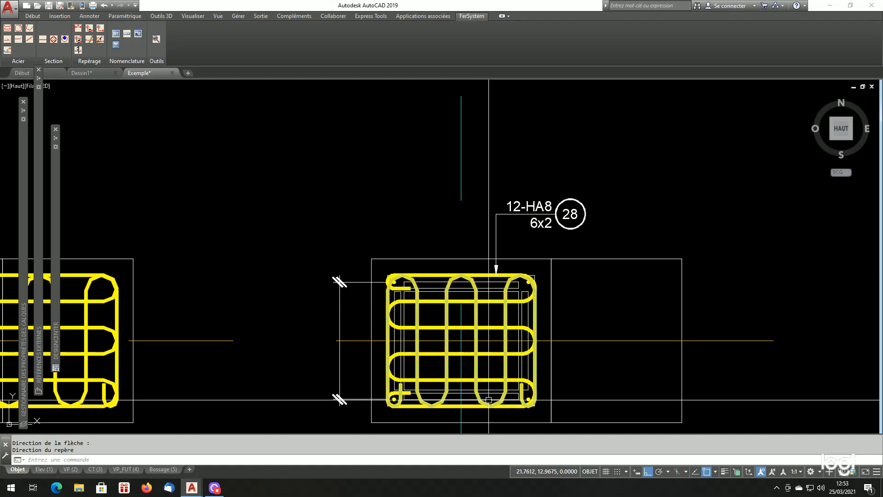
scroll(495, 343, up, 2)
text(i)
key(Return)
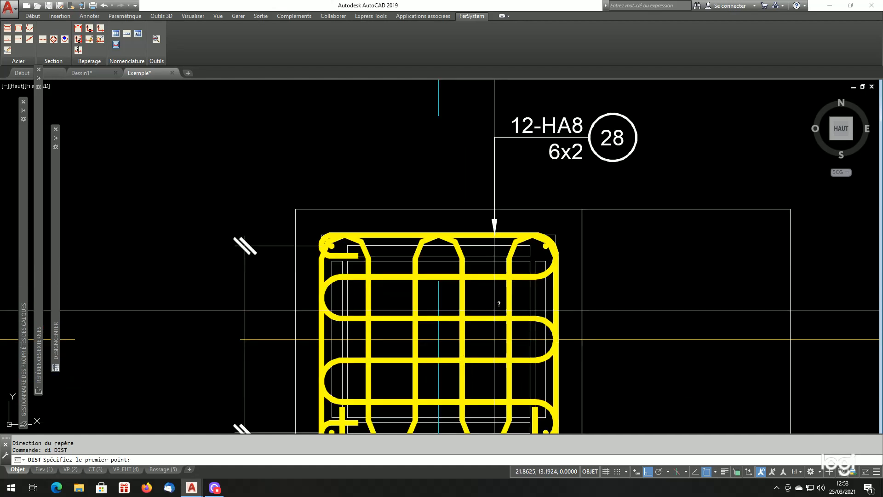
click(494, 296)
click(493, 314)
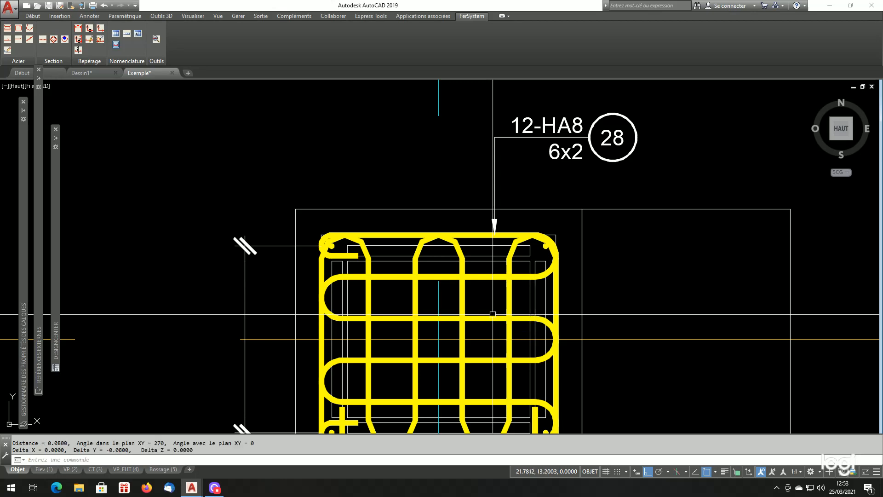
Place unmeasured mark 28 on the upper 5x80 dimension line of the left bearing block section, with its bubble above and to the left
scroll(493, 314, down, 6)
scroll(346, 222, up, 5)
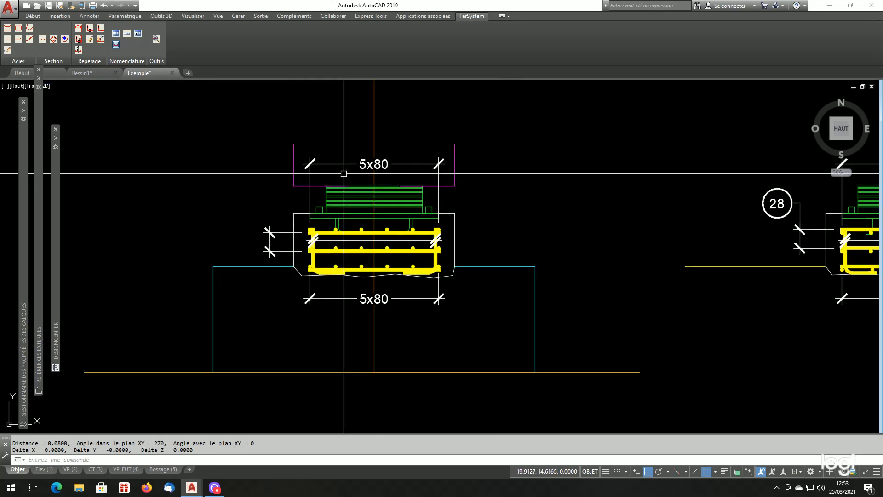
click(101, 28)
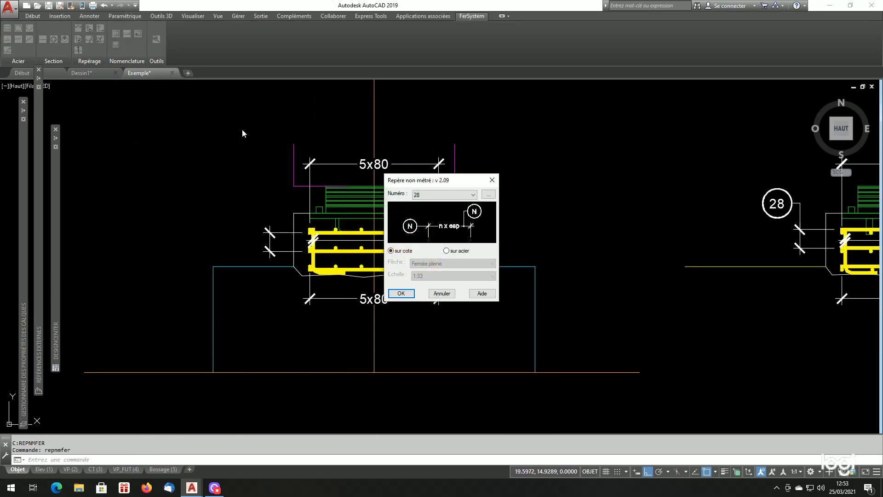
key(Return)
click(324, 164)
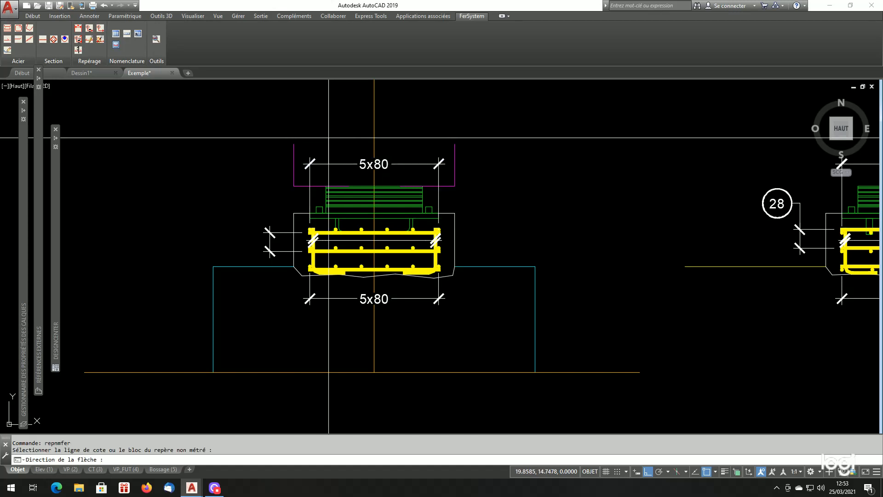
click(330, 123)
click(227, 158)
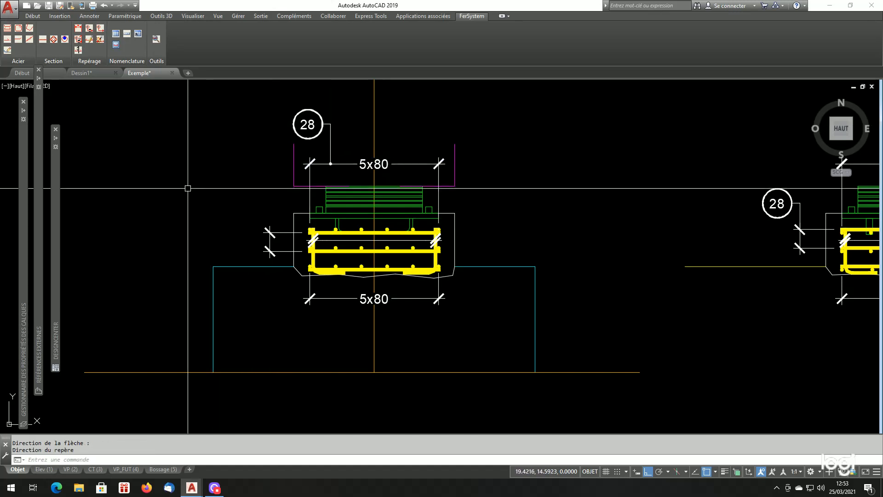
Set up measured mark 29 for the right plan's vertical-run HA8 hoop bar: 2 bars, 6 elements, 1 side, 1 face, scale 1:10
scroll(188, 190, down, 2)
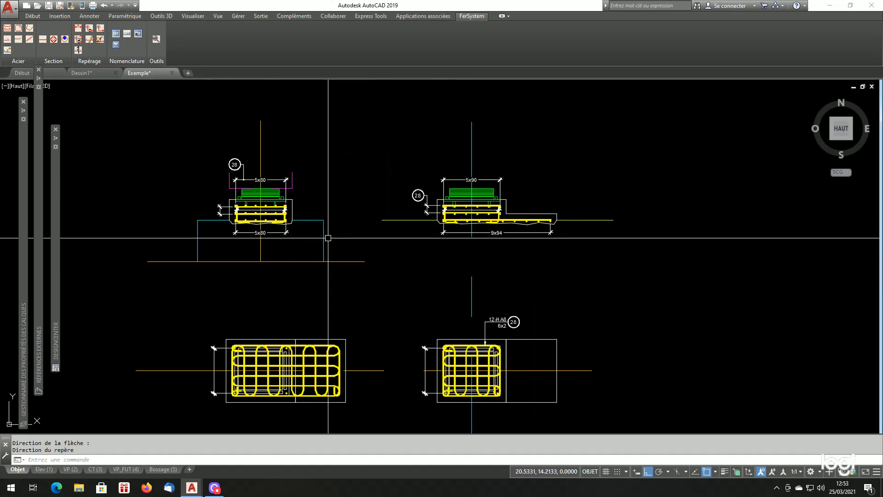
scroll(327, 238, down, 1)
scroll(449, 290, up, 3)
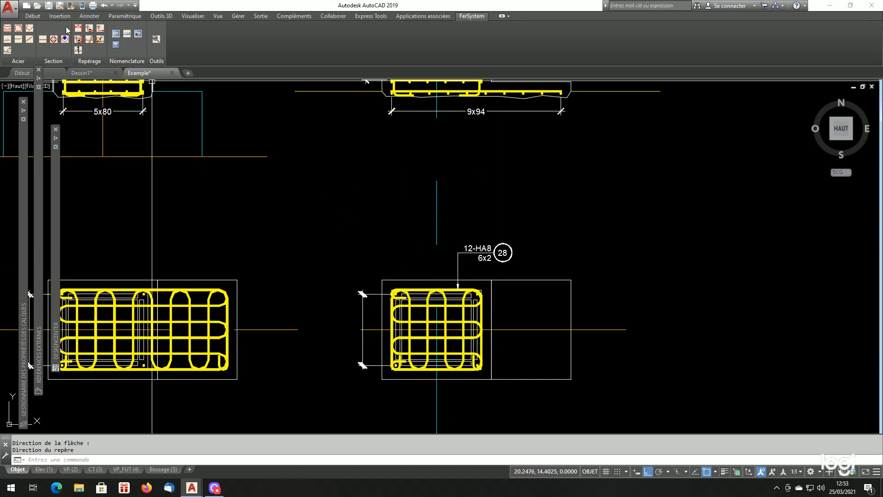
click(90, 28)
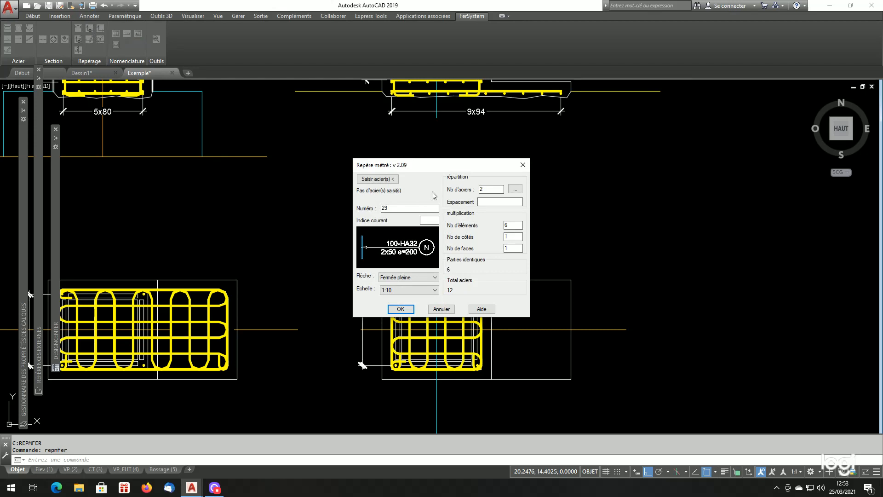
click(387, 180)
scroll(474, 309, up, 2)
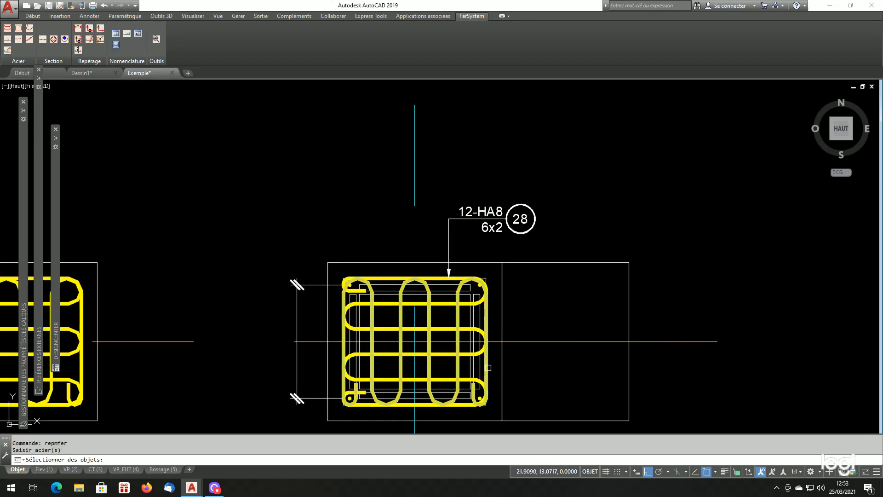
click(485, 368)
key(Return)
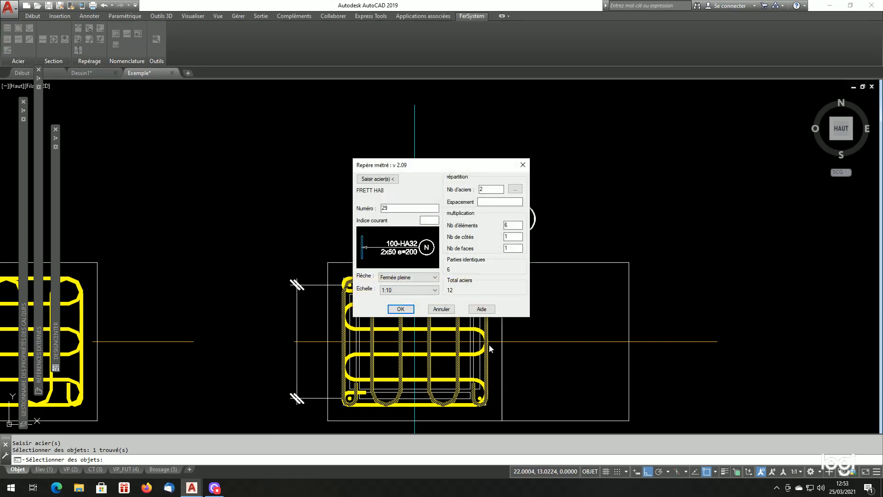
click(407, 311)
Place measured mark 29 below and right of the right plan's hoop, with a slanted leader from the bar selection point
scroll(466, 337, down, 2)
scroll(495, 366, up, 2)
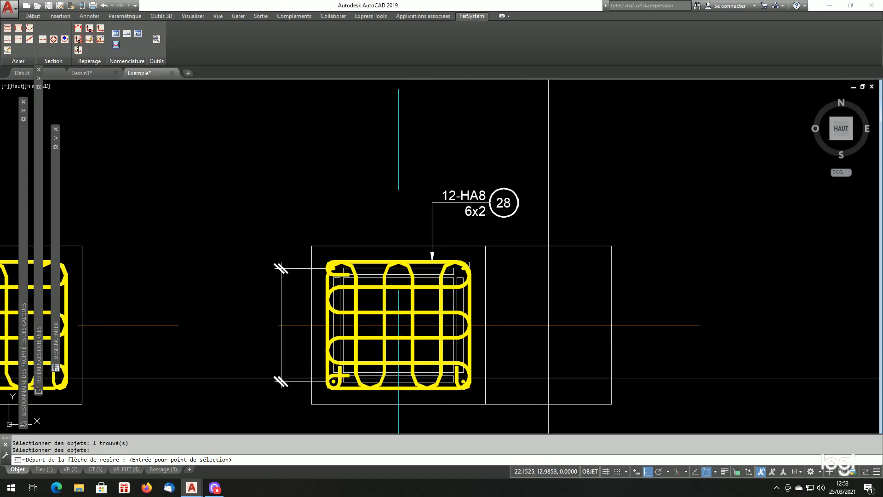
key(Return)
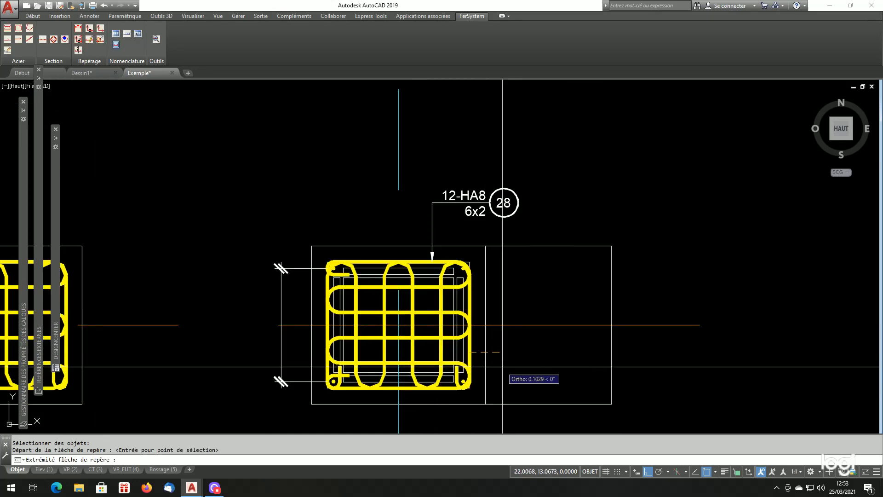
scroll(504, 368, down, 1)
key(F8)
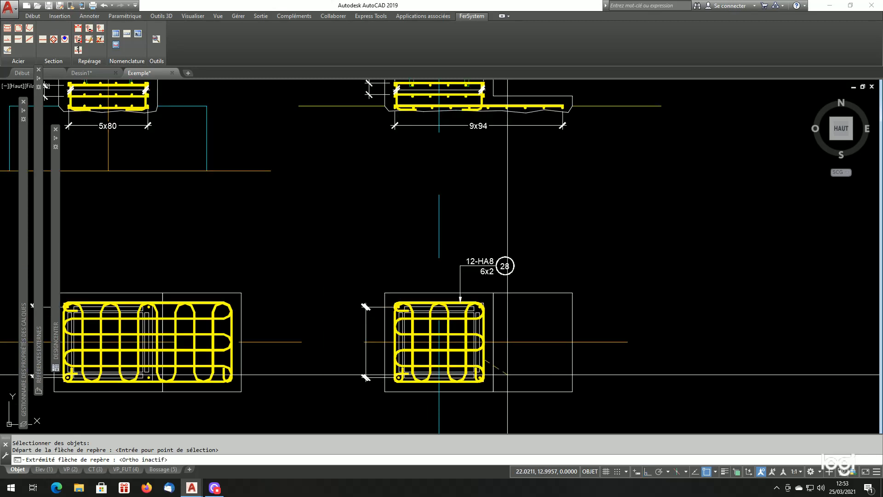
click(520, 412)
scroll(514, 329, down, 2)
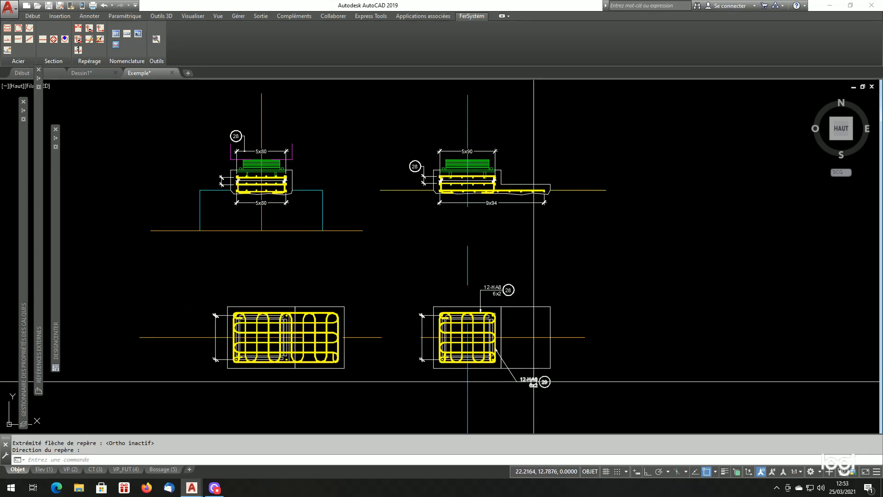
Place unmeasured mark 29 on the upper 5x90 dimension line of the right bearing block section, with its bubble above and to the right
scroll(480, 152, up, 4)
scroll(501, 212, down, 4)
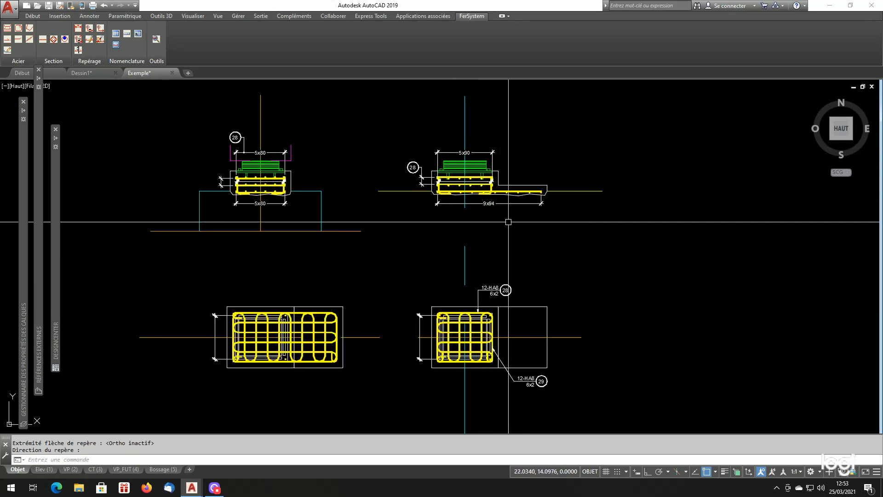
scroll(469, 150, up, 3)
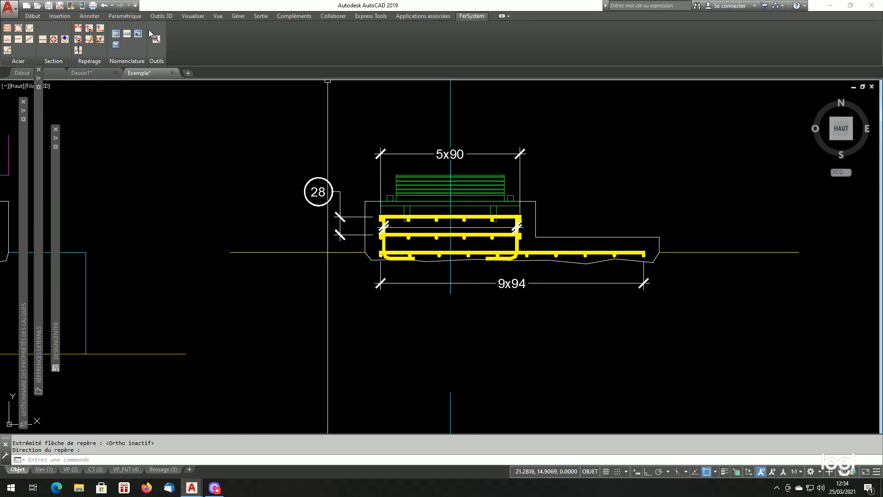
click(101, 29)
click(401, 294)
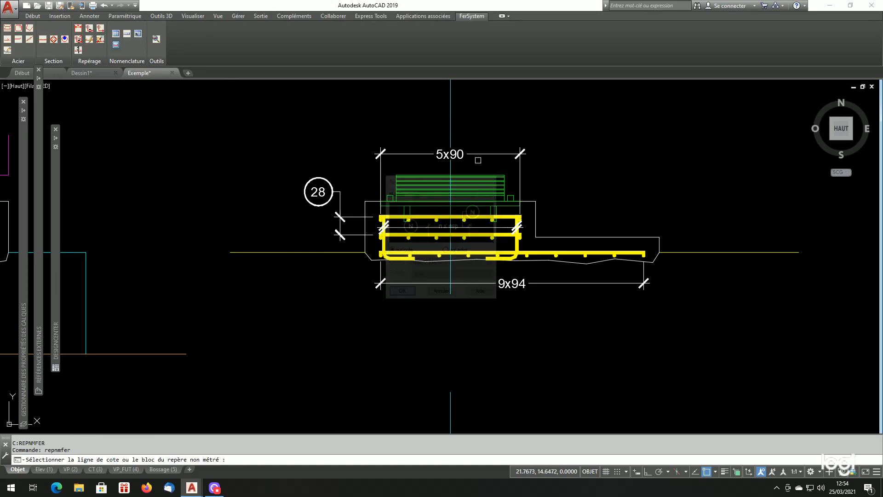
click(479, 154)
click(486, 123)
click(591, 178)
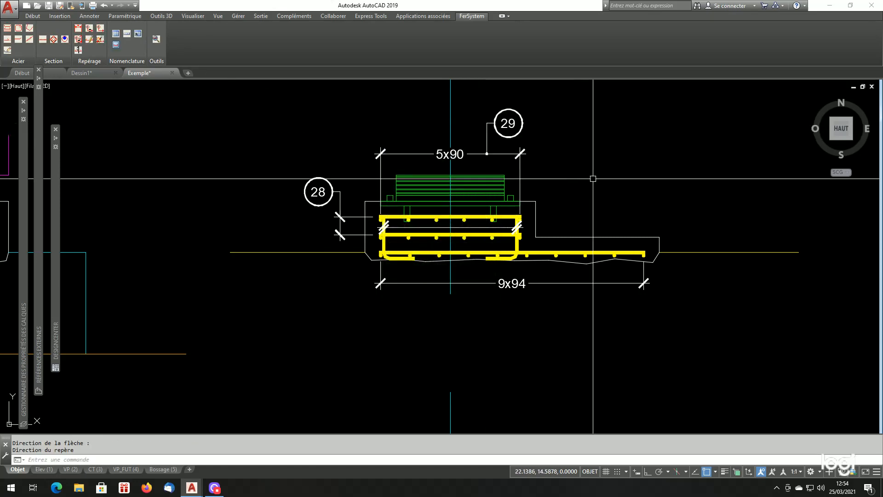
Place unmeasured mark 29 on the vertical dimension line beside the left bearing block section, with its bubble on the outer side
scroll(593, 185, down, 3)
scroll(416, 190, up, 4)
key(Return)
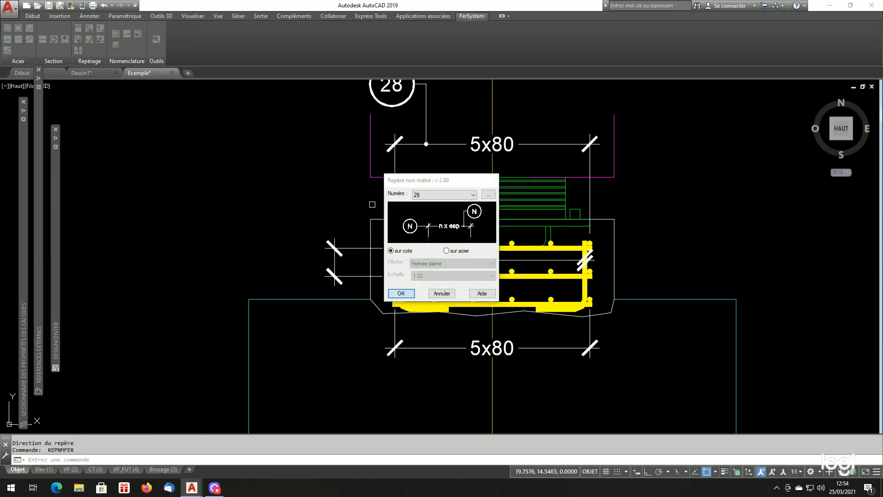
key(Return)
click(334, 240)
click(329, 210)
click(286, 231)
Set up measured mark 30 for the left plan's horizontal-run HA8 hoop bar: 1 bar, 6 elements, 1 side, 1 face, scale 1:10
scroll(287, 231, down, 6)
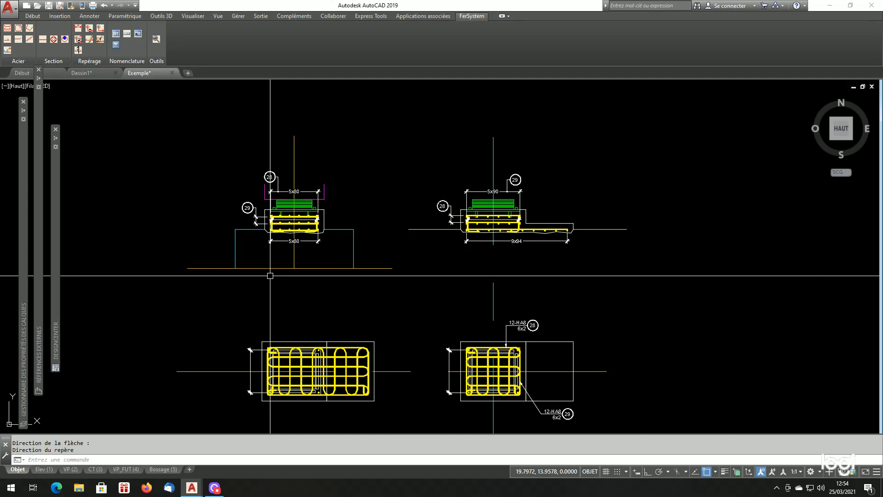
scroll(281, 299, down, 3)
scroll(294, 317, up, 3)
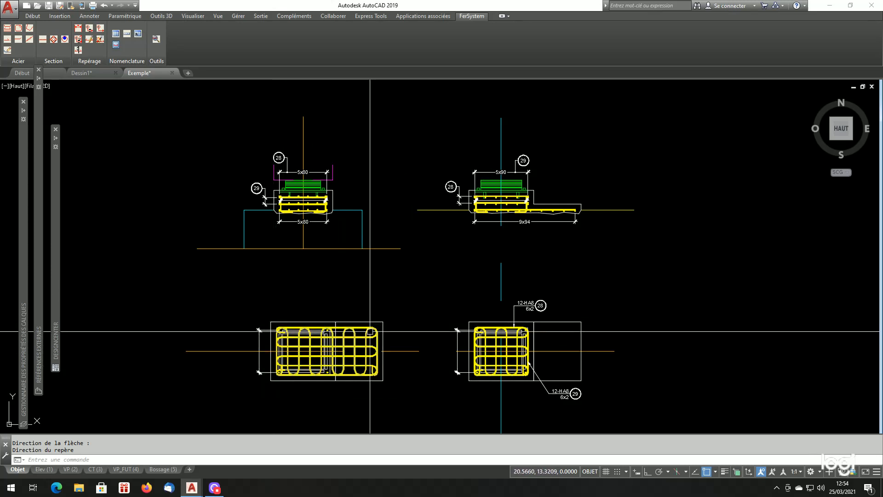
click(88, 29)
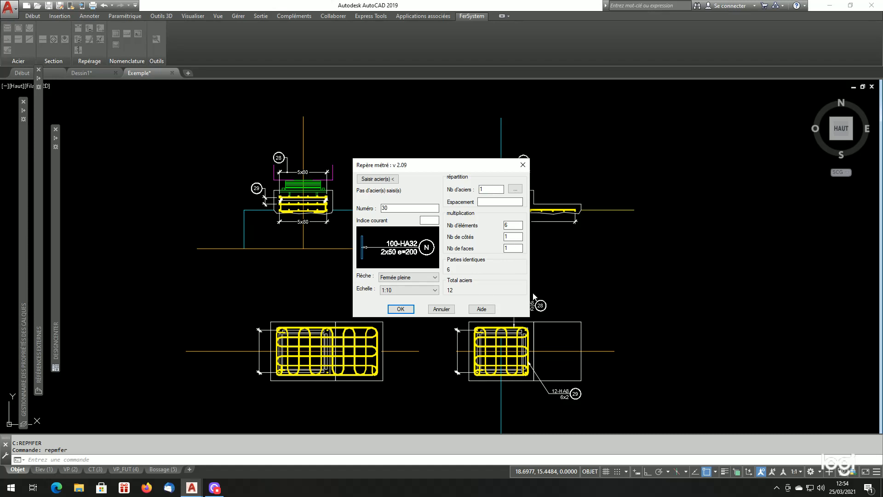
click(385, 179)
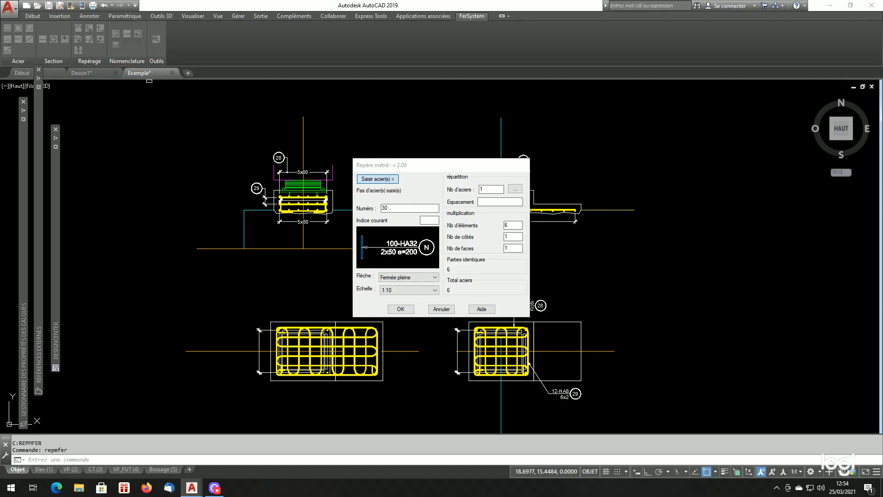
scroll(368, 331, up, 4)
click(372, 335)
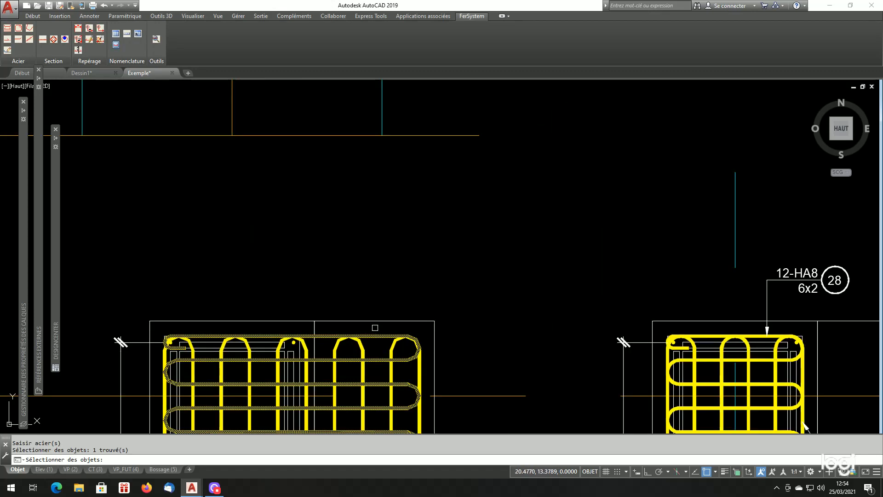
key(Return)
click(401, 306)
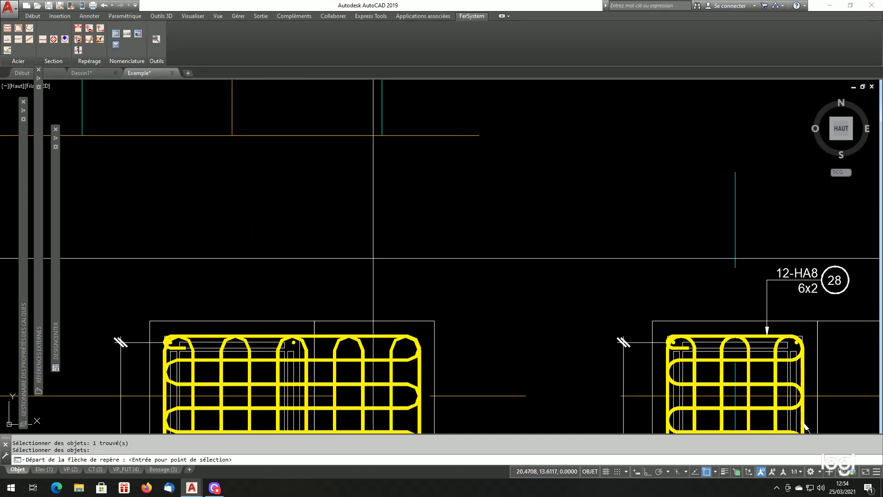
Place measured mark 30 above the left bearing block plan, with a vertical ortho leader from the hoop bar's upper edge
key(Return)
key(F8)
scroll(388, 257, down, 3)
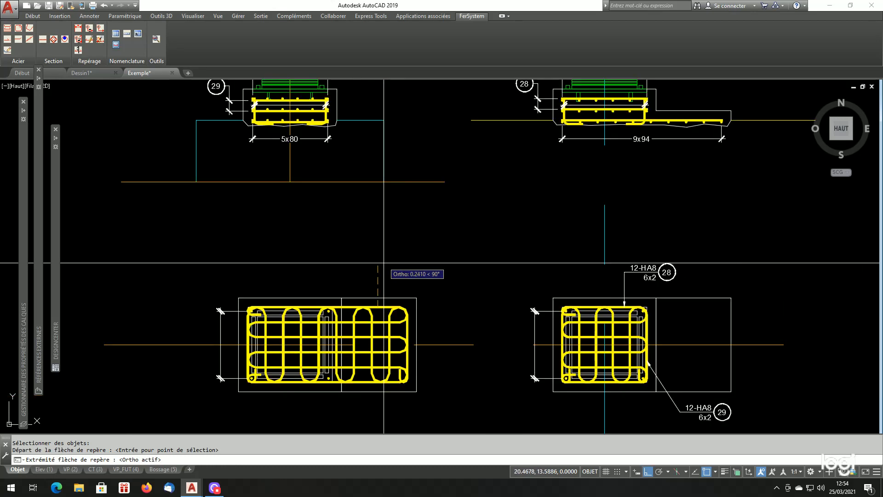
scroll(388, 267, up, 3)
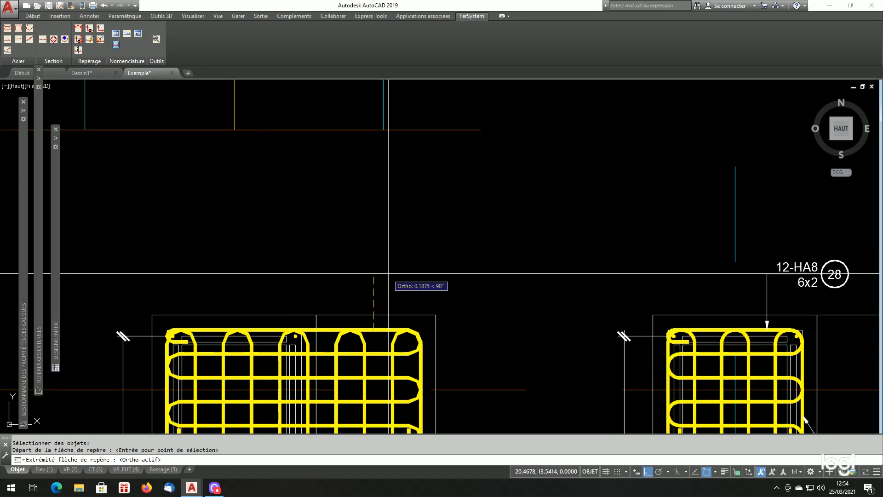
click(387, 274)
click(429, 286)
scroll(429, 285, down, 3)
scroll(452, 314, up, 2)
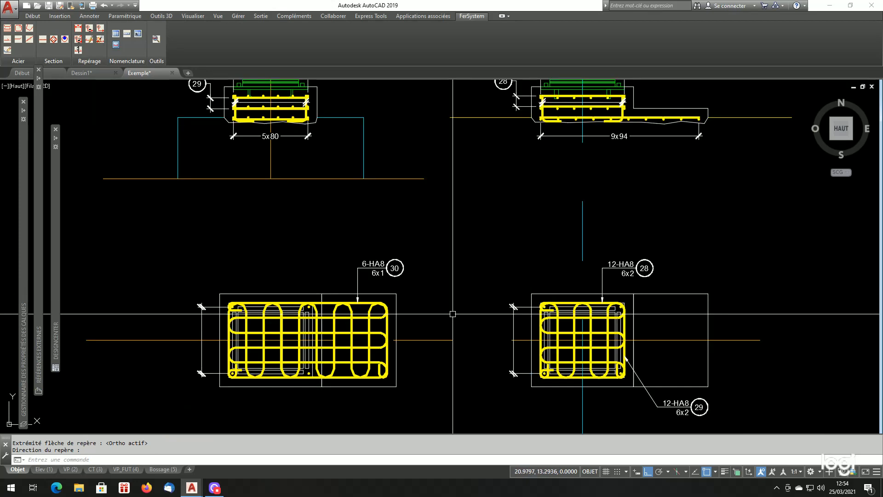
scroll(452, 314, down, 3)
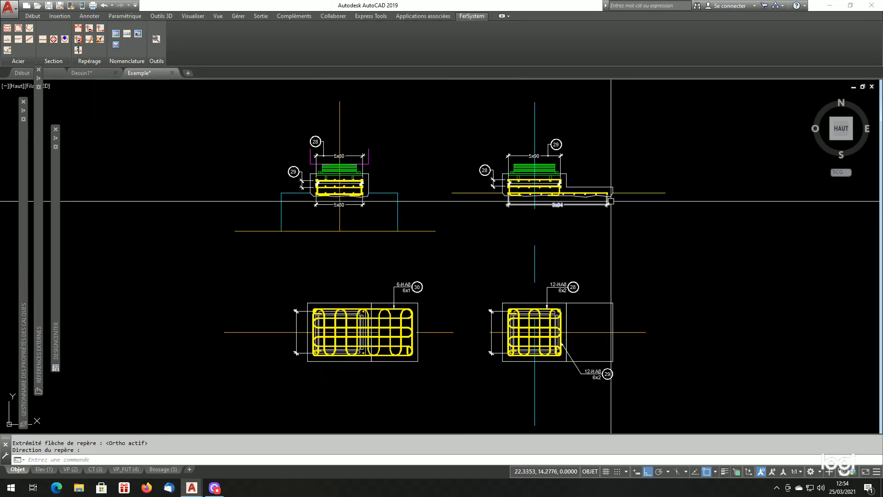
Set up unmeasured mark 30 to point directly at a bar, at scale 1:10
scroll(593, 170, up, 3)
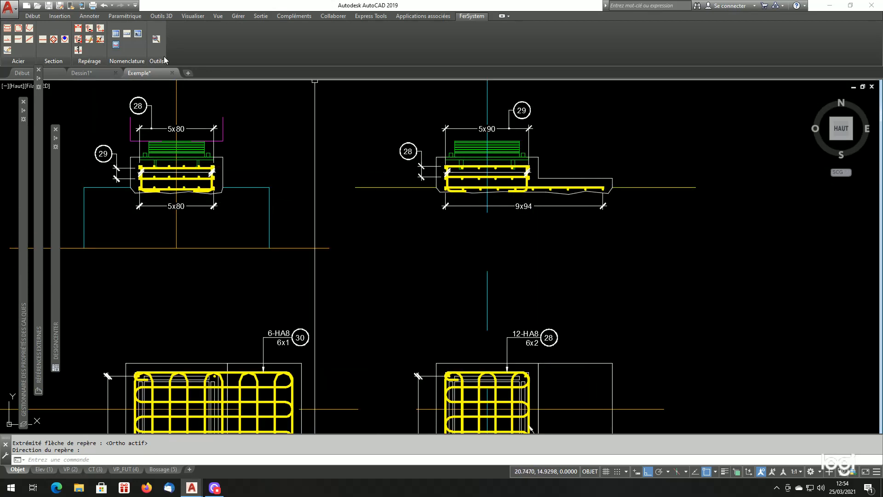
click(100, 28)
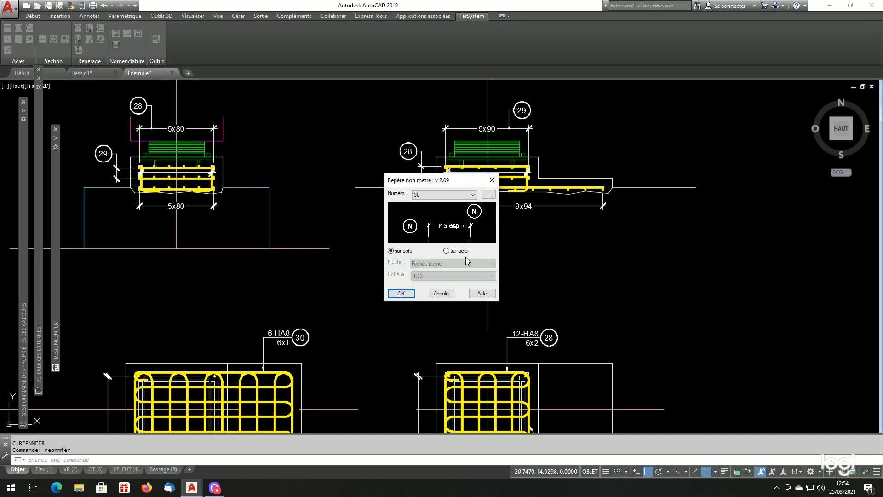
click(446, 251)
click(452, 275)
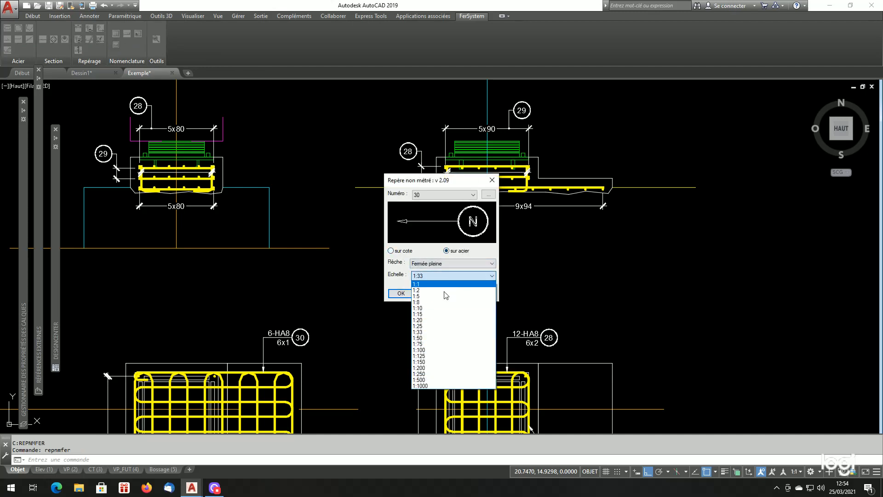
click(437, 309)
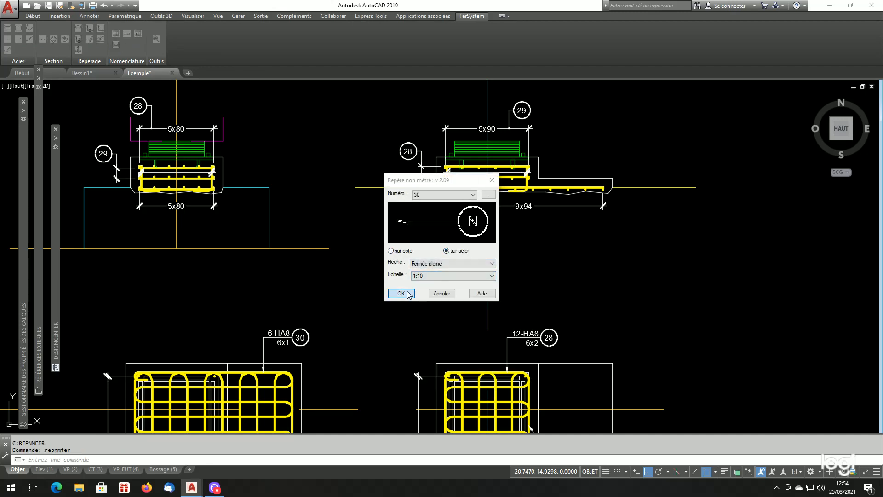
click(401, 293)
Place unmeasured mark 30 on the extended bottom bar of the right bearing block section, with a vertical leader and its bubble above and to the right
shift+right_click(609, 145)
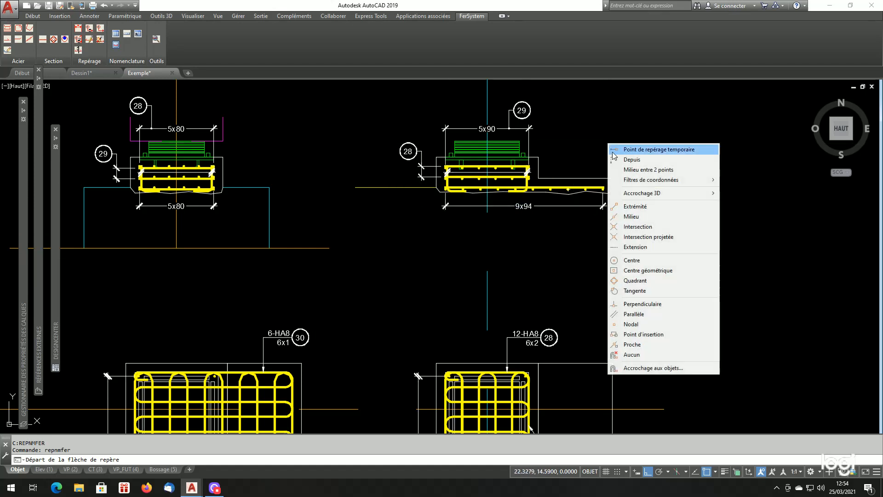
click(632, 343)
click(580, 187)
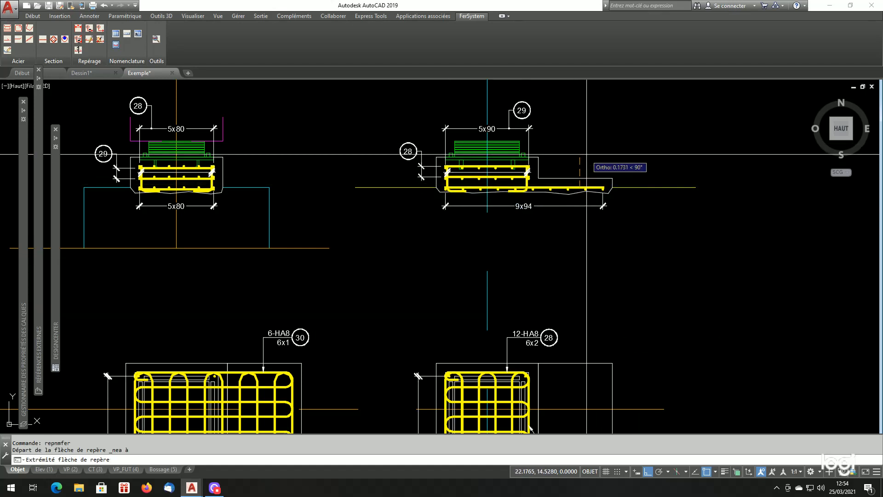
click(586, 152)
click(612, 152)
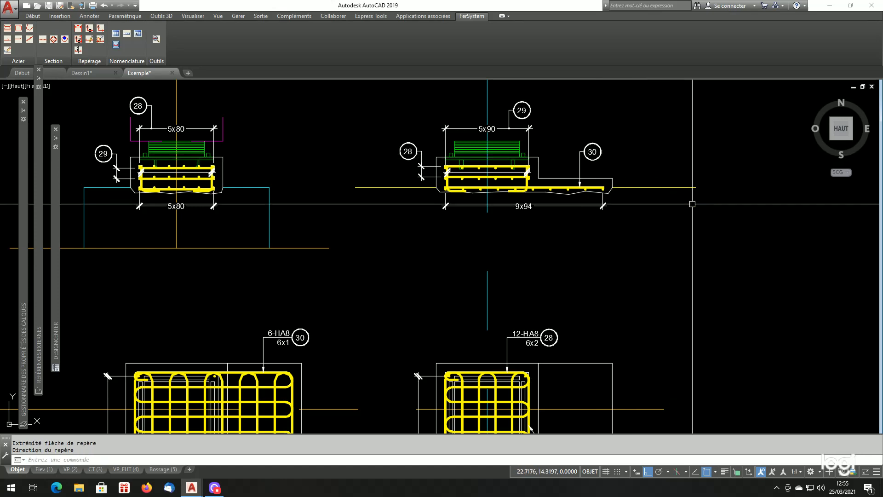
Place unmeasured mark 30 on the lower 5x80 dimension line of the left bearing block section, with its bubble below and to the right
scroll(506, 321, down, 3)
scroll(363, 203, up, 5)
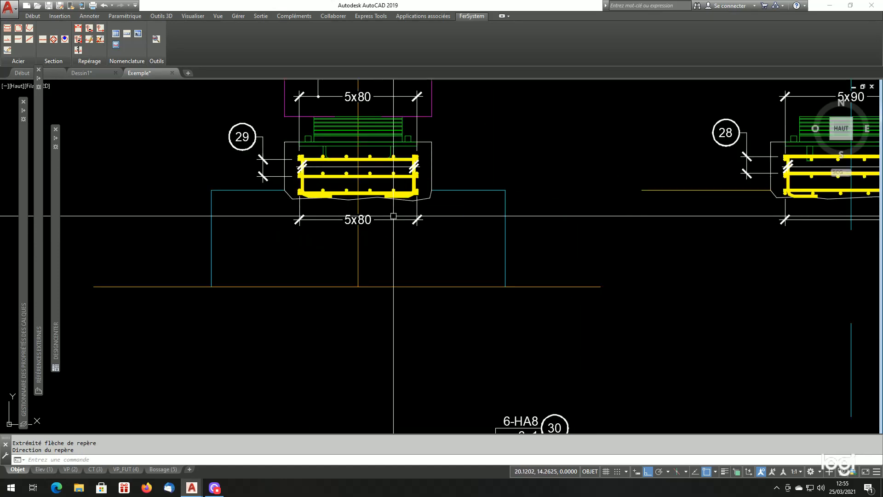
scroll(445, 249, down, 2)
scroll(445, 250, down, 2)
scroll(447, 251, up, 2)
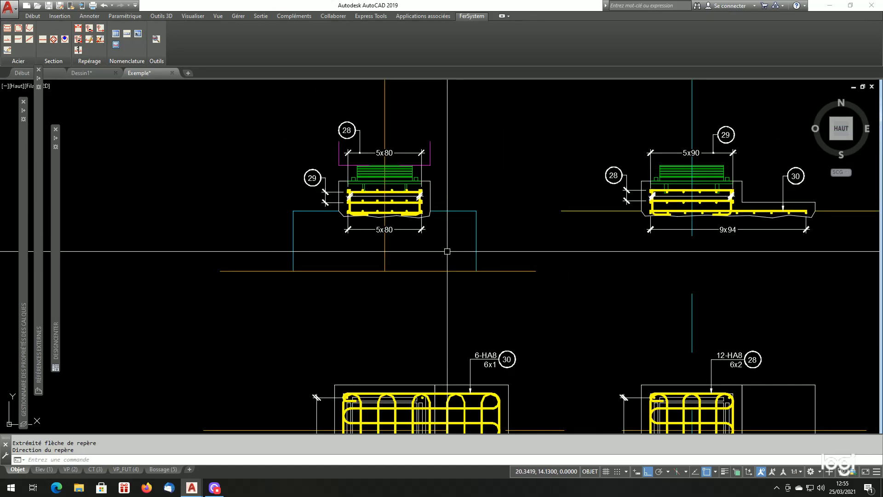
key(Return)
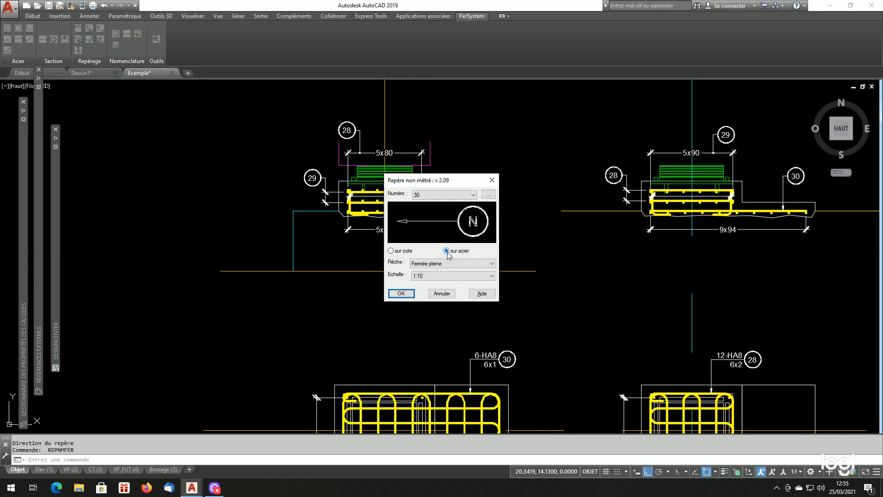
click(404, 251)
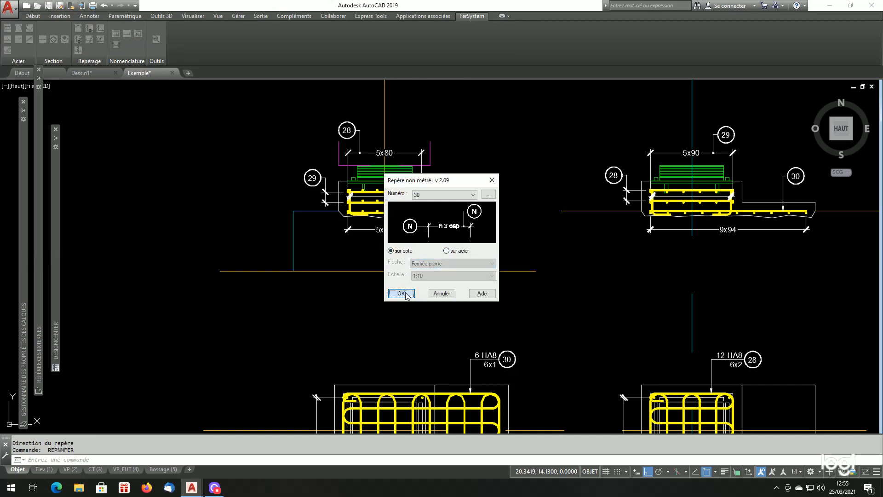
click(406, 294)
click(404, 229)
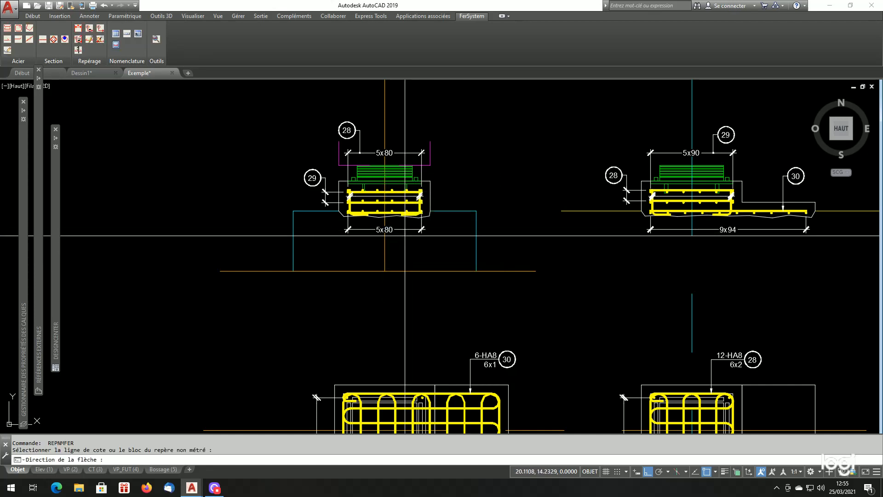
click(403, 254)
click(426, 255)
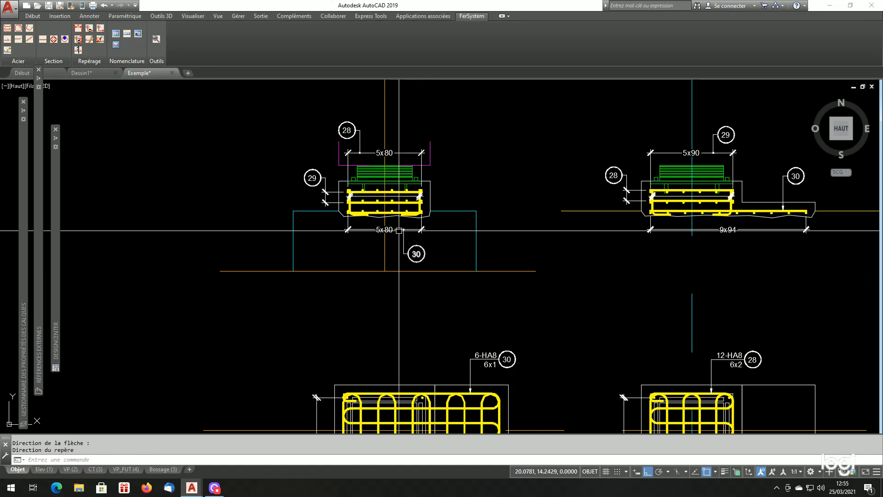
Set up measured mark 31 for the left plan's vertical-run HA8 hoop bar, keeping 1 bar, 6 elements and scale 1:10
scroll(394, 226, down, 2)
scroll(428, 274, up, 1)
scroll(464, 340, up, 2)
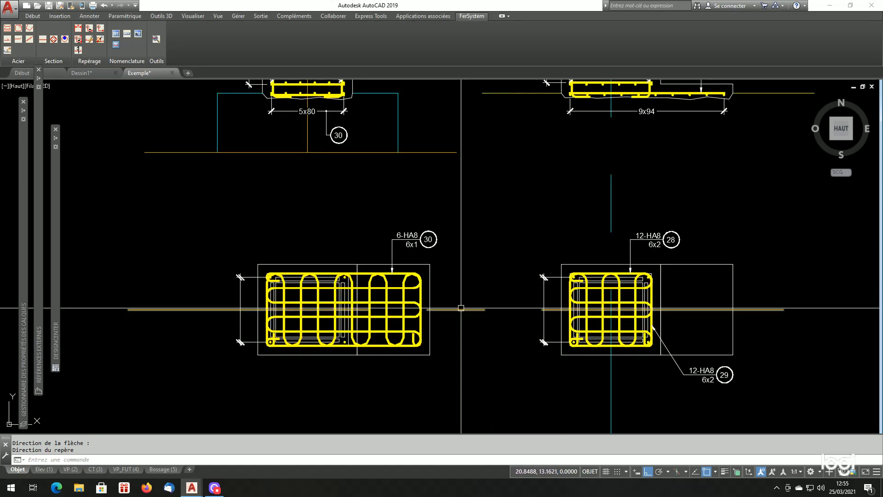
click(90, 29)
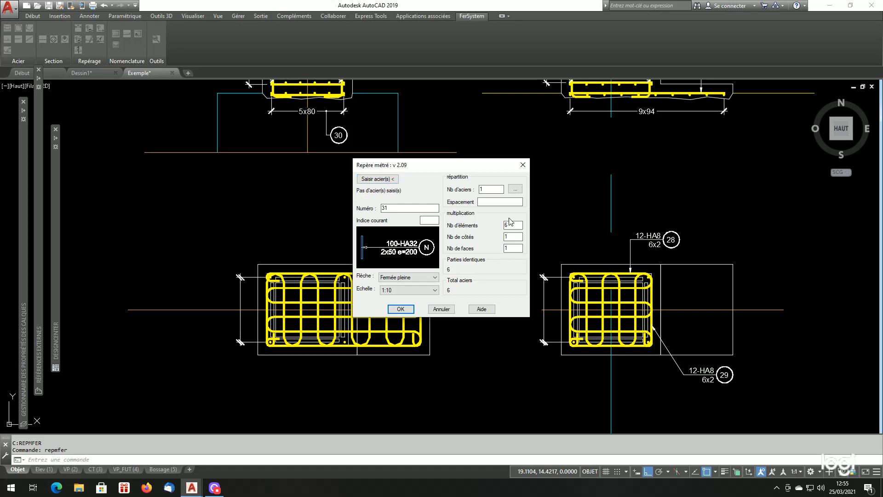
click(378, 180)
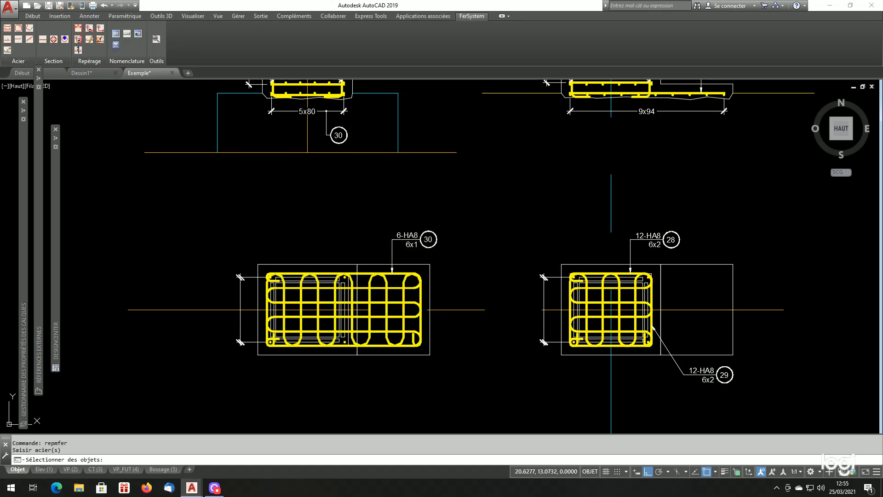
click(420, 324)
key(Return)
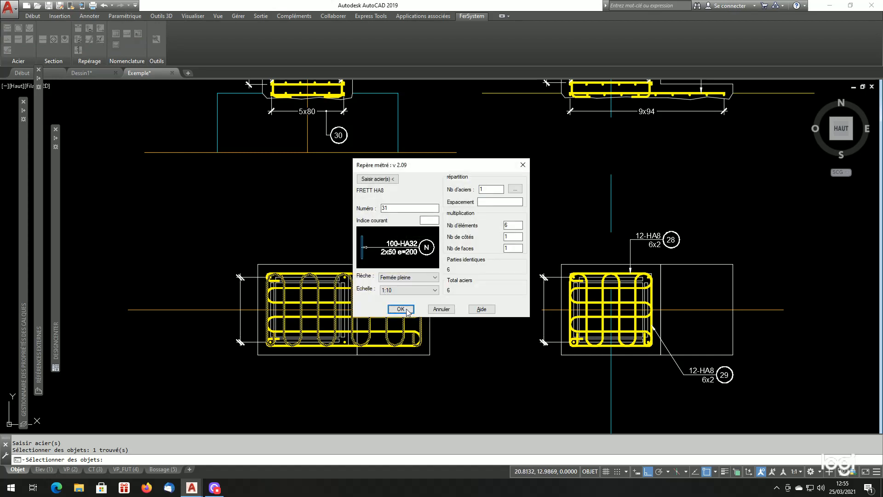
click(407, 310)
Place measured mark 31 to the right of the left bearing block plan, with a horizontal leader starting at the bar's selection point
key(Return)
click(443, 335)
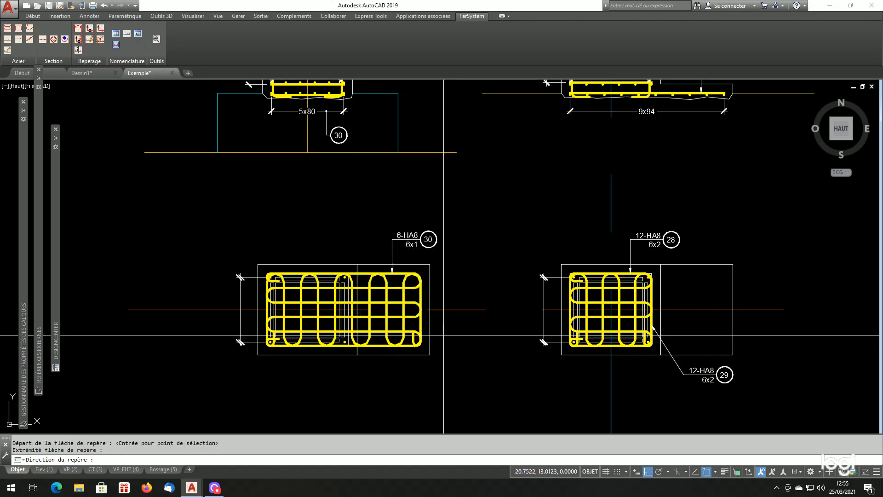
click(478, 349)
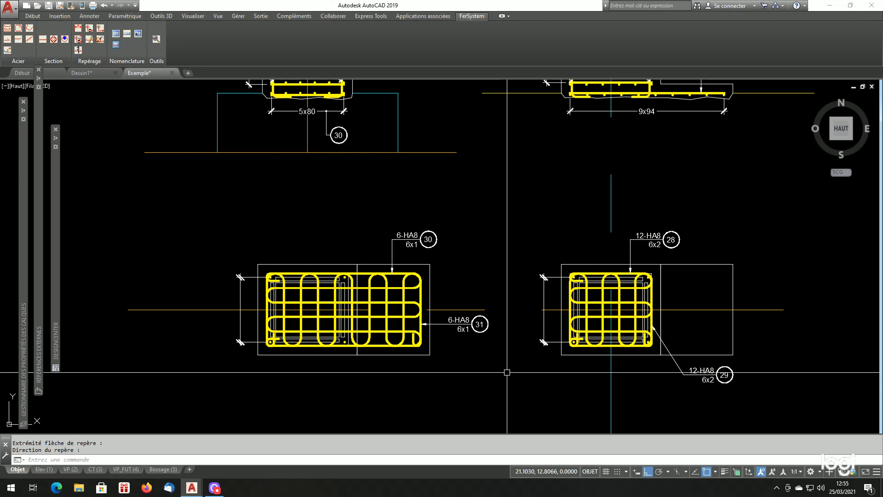
Place unmeasured mark 31 on the 9x94 dimension line of the right bearing block section, with its bubble below and to the right
scroll(507, 372, down, 5)
scroll(429, 256, up, 5)
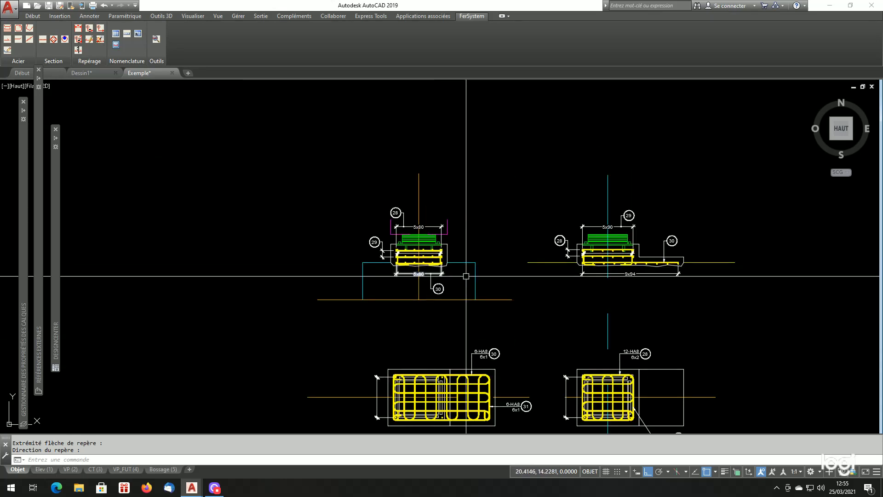
click(104, 28)
key(Return)
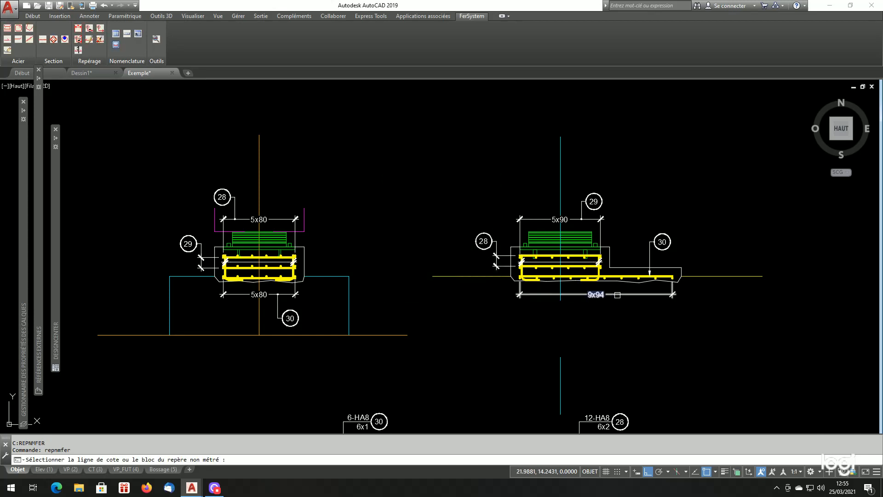
click(618, 295)
click(618, 311)
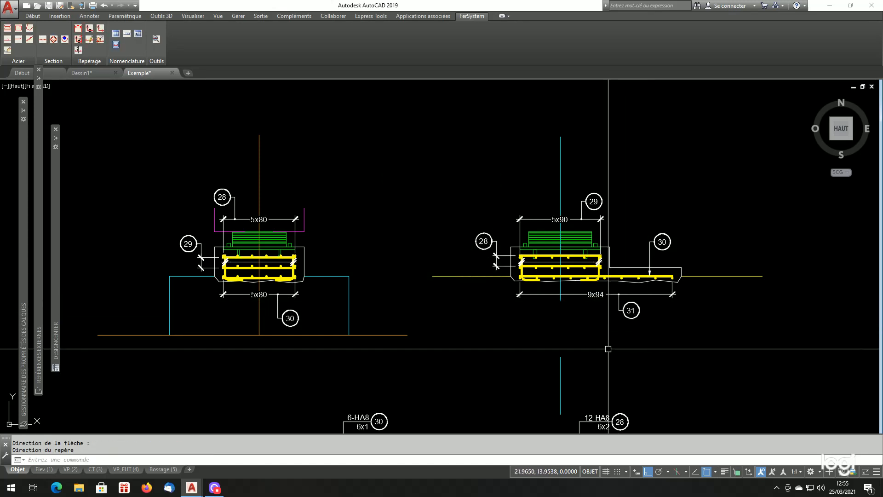
Place unmeasured mark 31 directly on the bottom bar of the left bearing block section, with a vertical leader and its bubble below and to the left
key(Return)
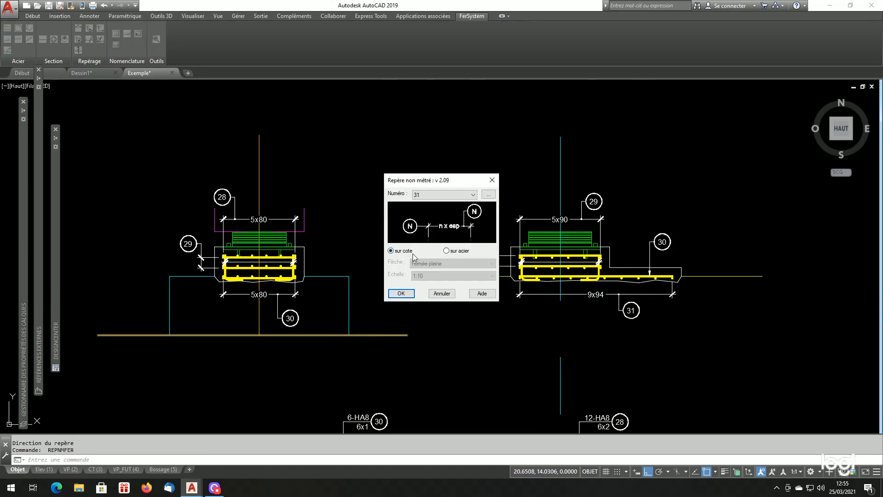
click(446, 251)
click(400, 293)
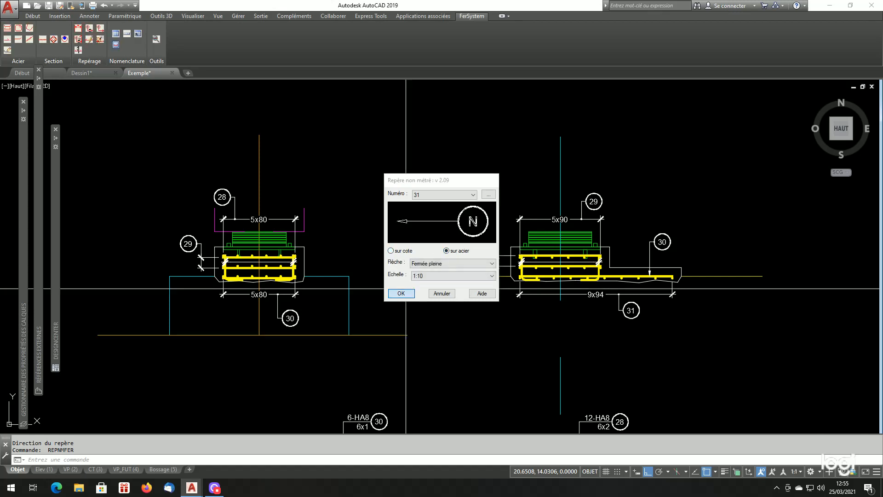
shift+right_click(378, 191)
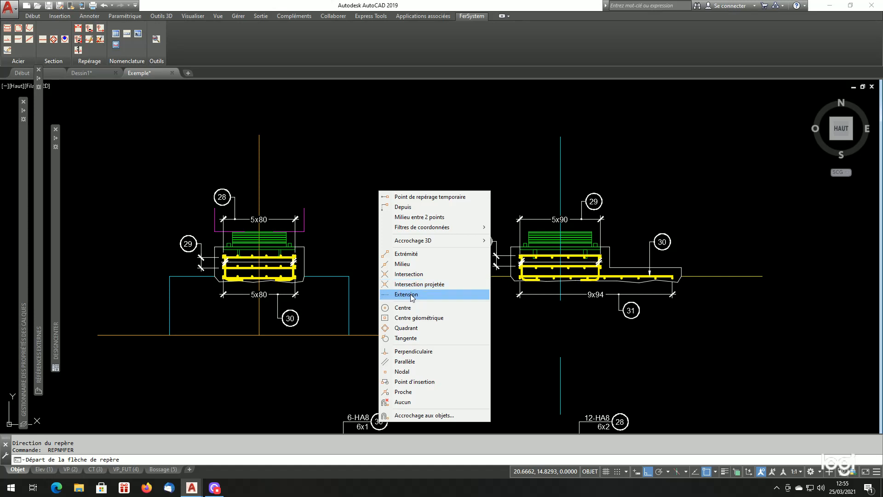
click(403, 392)
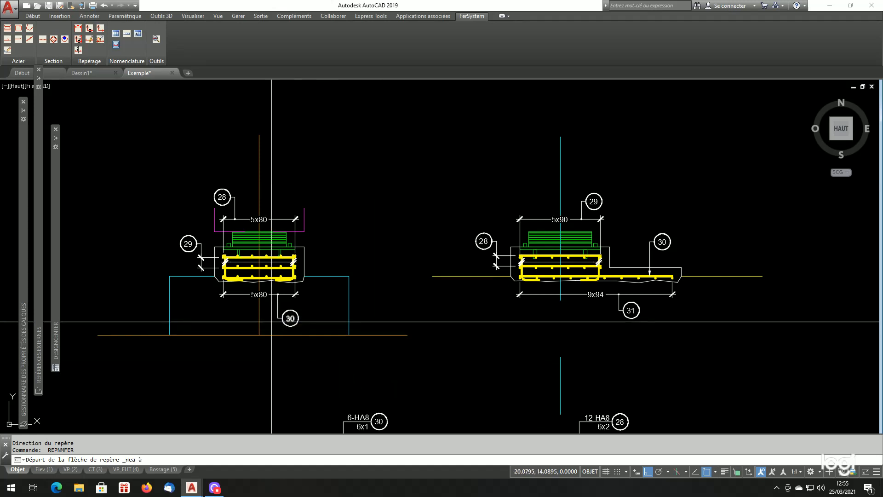
scroll(271, 320, up, 4)
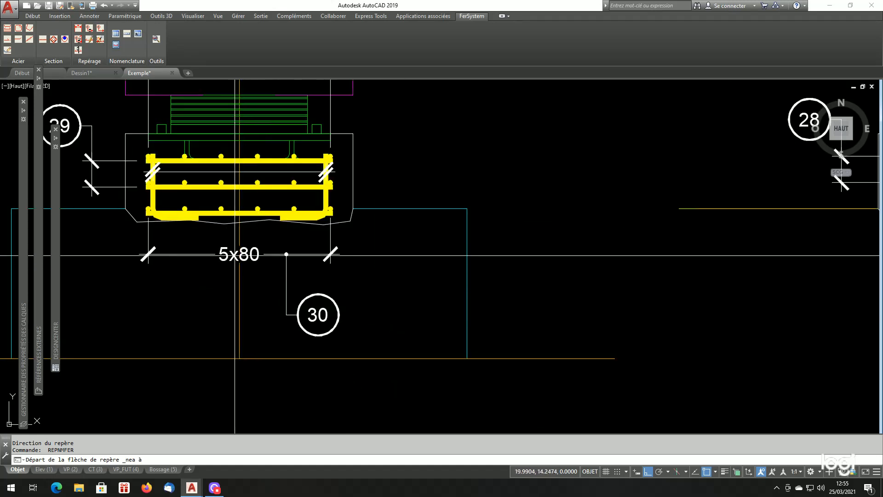
click(207, 213)
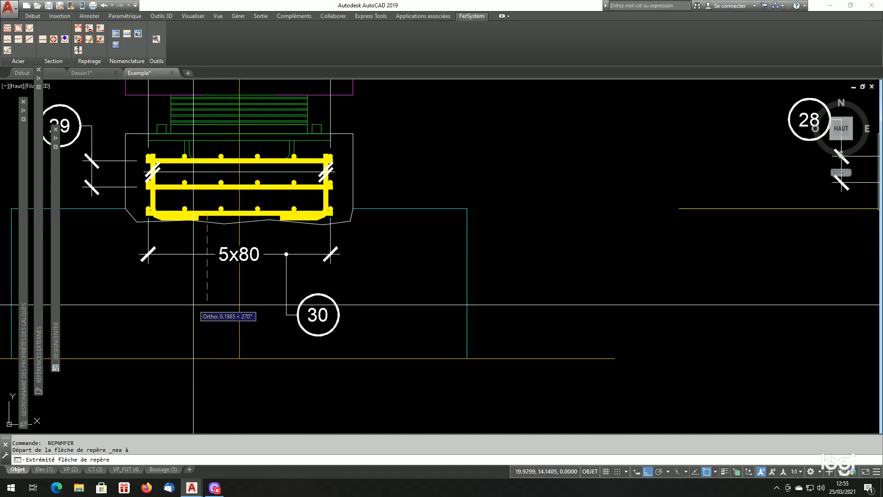
click(207, 312)
click(188, 313)
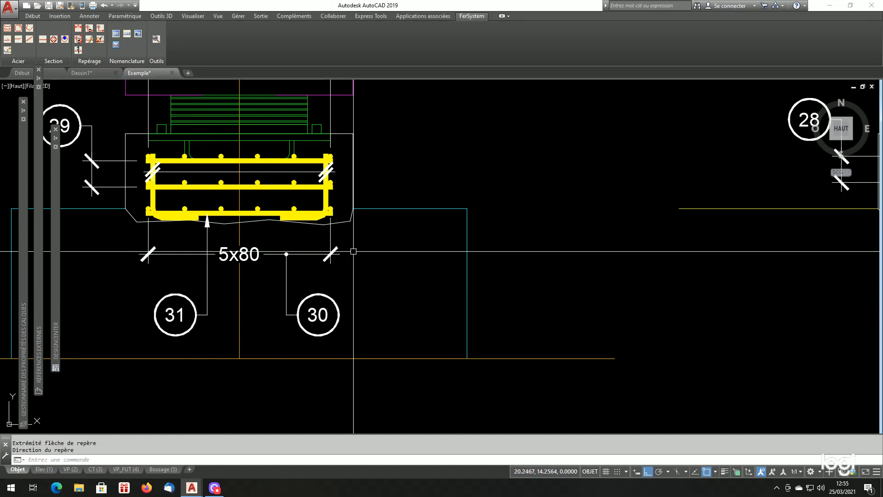
Set up measured mark 32 with 4 bars for the left vertical HA8 bar of the right bearing block section
scroll(399, 290, down, 5)
scroll(398, 290, down, 1)
scroll(428, 375, up, 1)
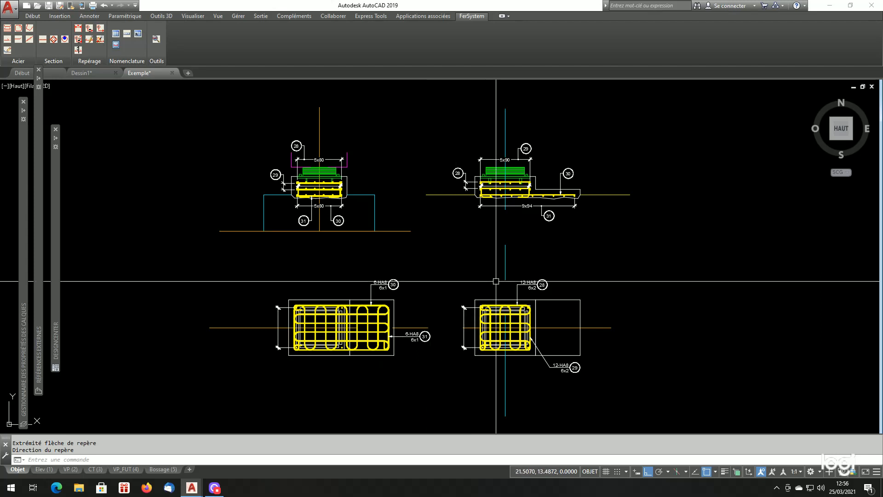
mouse_move(548, 207)
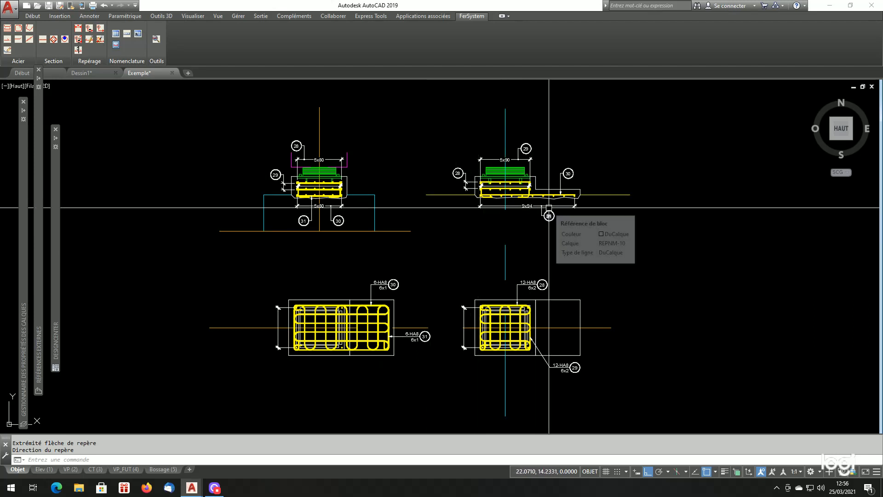
scroll(549, 203, up, 2)
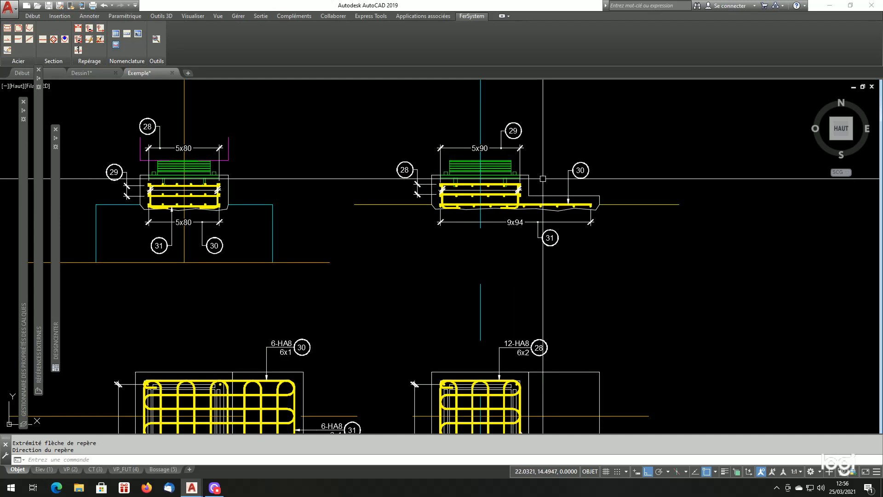
click(90, 30)
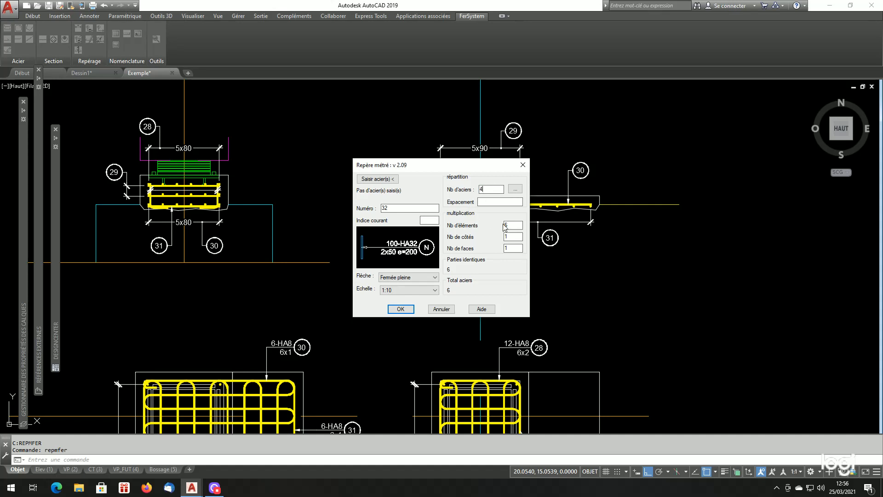
text(4)
key(Tab)
click(378, 179)
scroll(395, 197, up, 6)
click(379, 192)
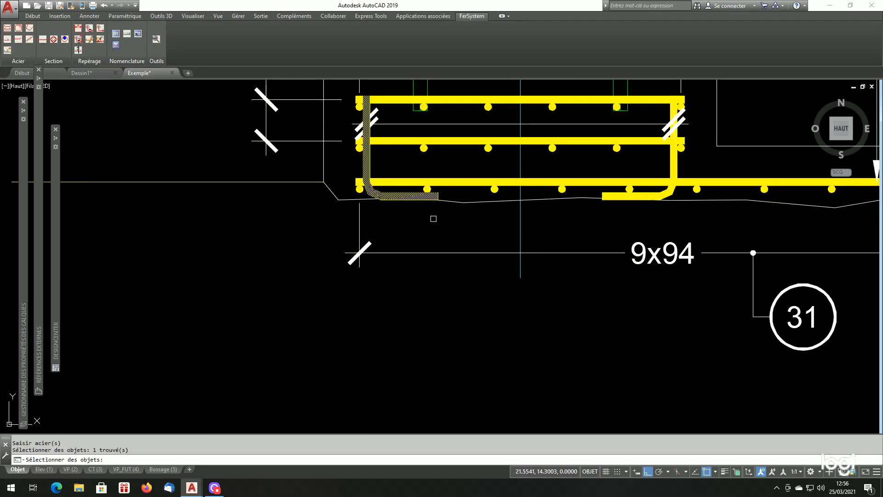
scroll(439, 225, down, 2)
key(Return)
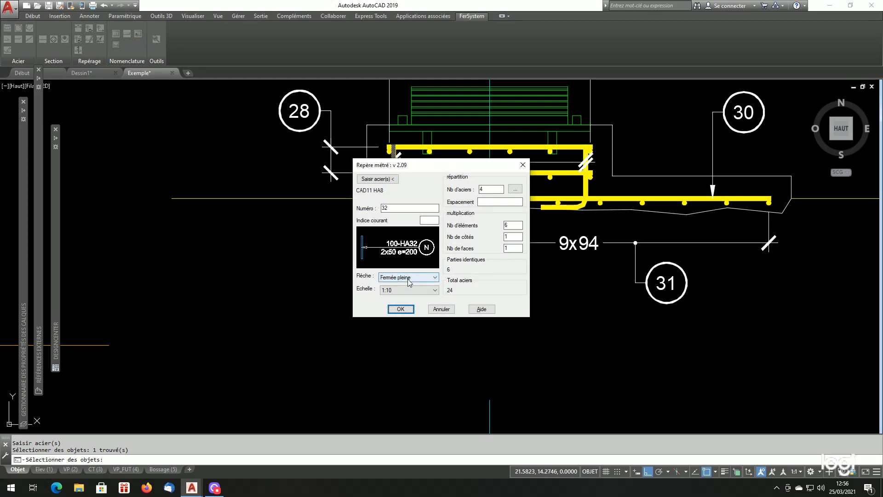
Give measured mark 32 a Petit Point arrowhead and place it on the section's inner dimension line, with a vertical leader down and its bubble to the left
click(408, 278)
click(409, 296)
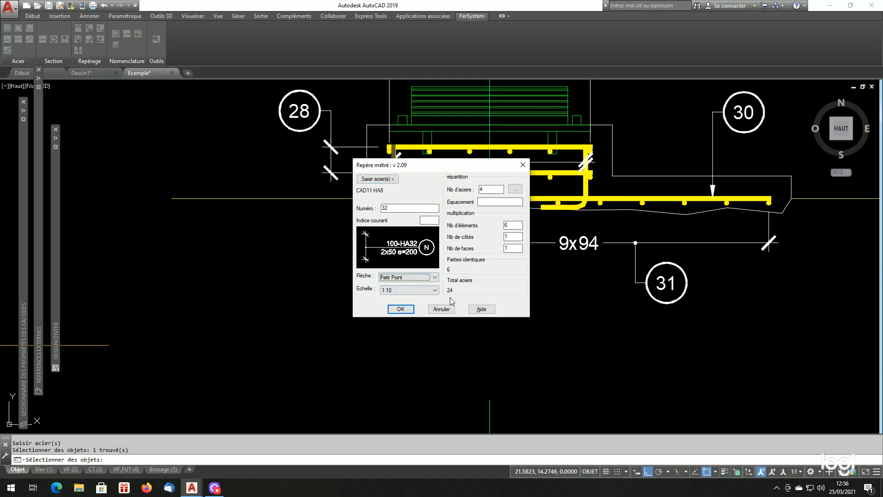
click(401, 309)
shift+right_click(380, 258)
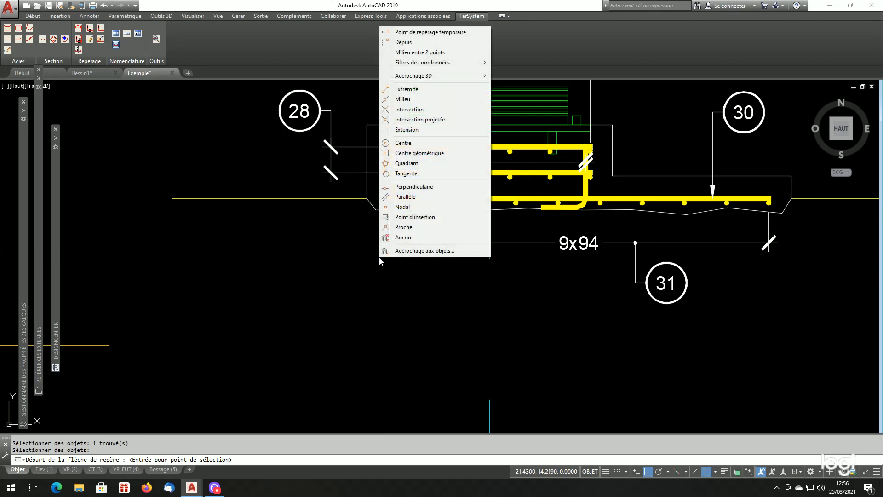
click(418, 229)
click(451, 172)
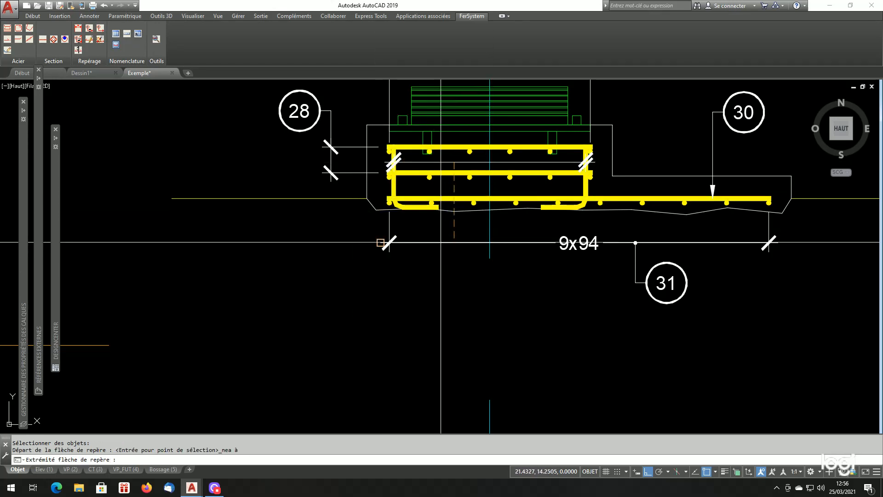
click(431, 282)
click(349, 300)
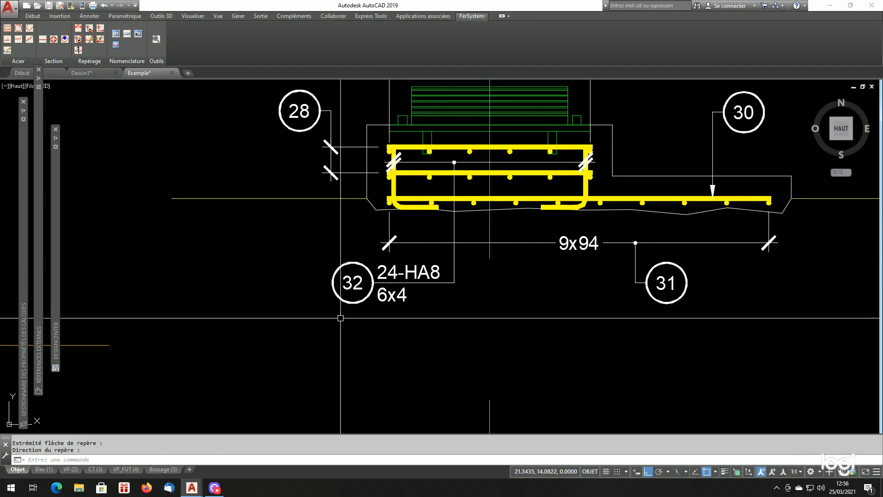
Place unmeasured mark 32 on the inner dimension line of the left bearing block section, with its bubble to the right
scroll(582, 248, down, 4)
scroll(583, 248, down, 2)
scroll(358, 221, up, 5)
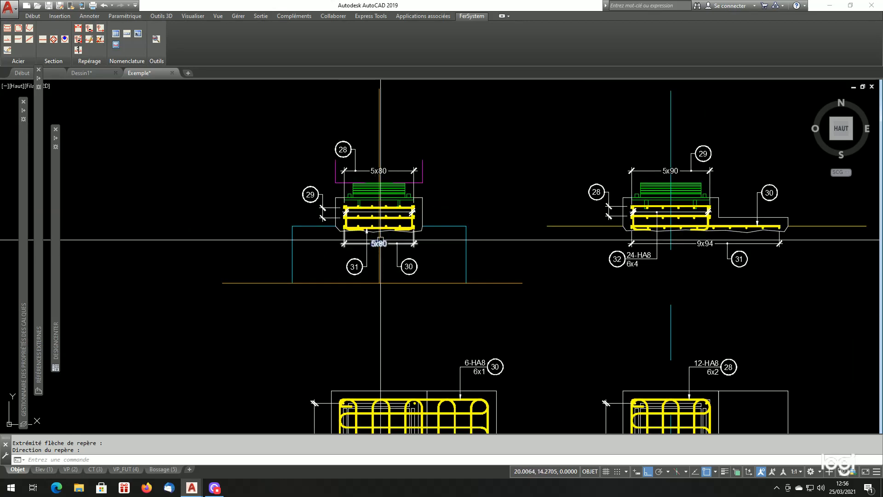
click(100, 29)
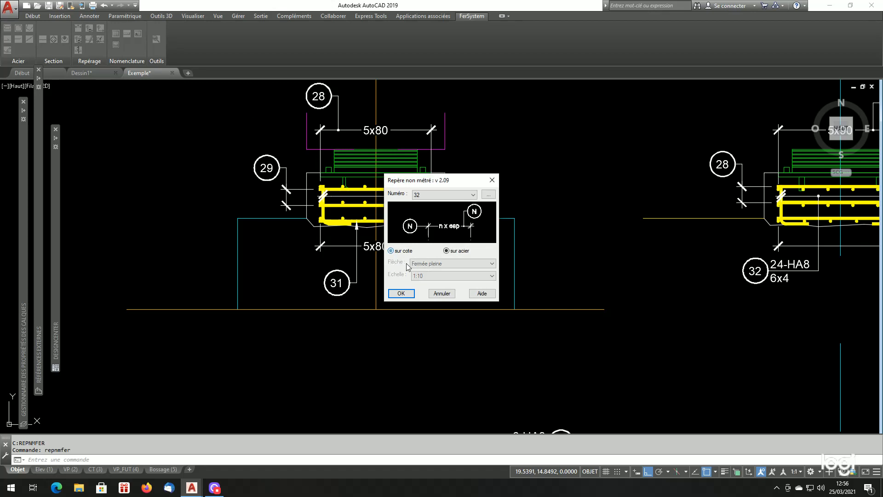
click(401, 293)
click(416, 197)
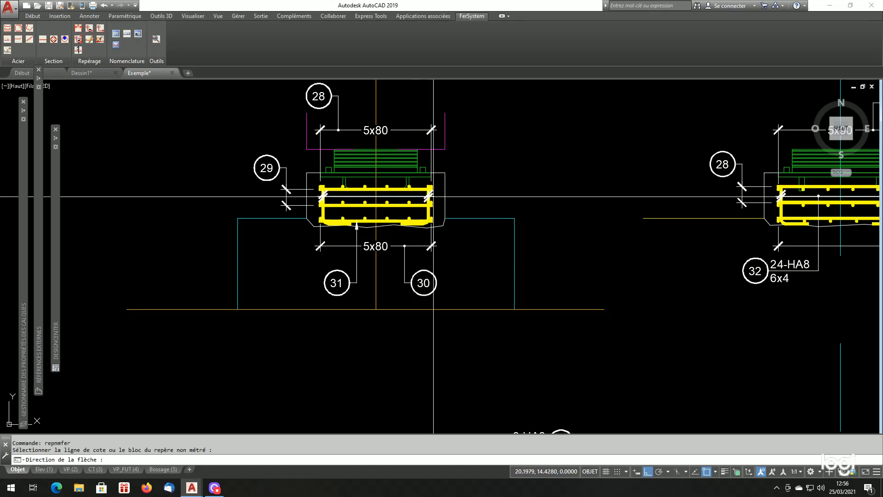
click(531, 223)
Place unmeasured mark 32 on the left bearing block plan's vertical dimension line, with its bubble above and to the left
scroll(531, 223, down, 4)
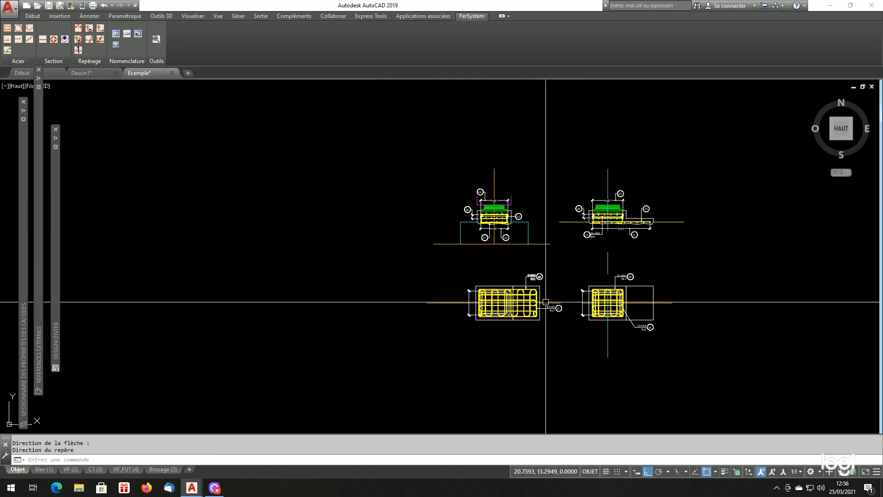
scroll(460, 295, up, 6)
key(Return)
key(Return)
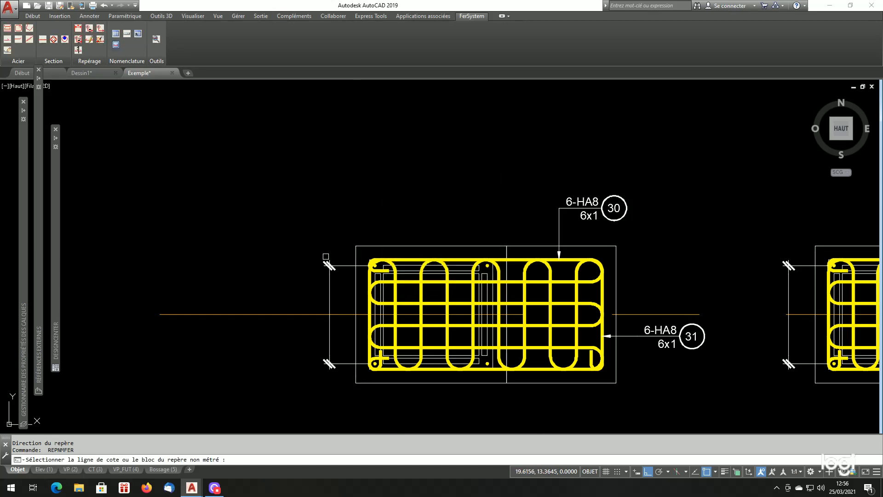
click(327, 259)
click(325, 233)
click(286, 275)
Place unmeasured mark 32 on the right bearing block plan's vertical dimension line, with its bubble below and to the left
scroll(285, 275, down, 5)
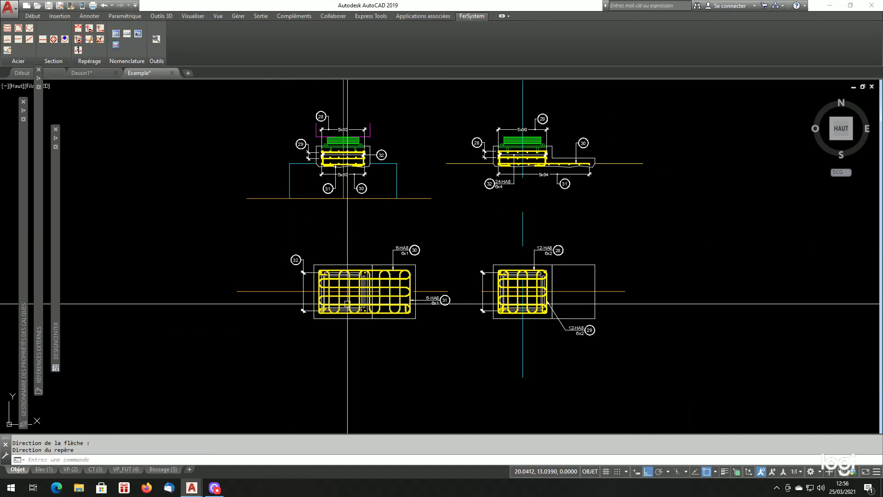
scroll(484, 308, up, 5)
key(Return)
key(Return)
click(481, 322)
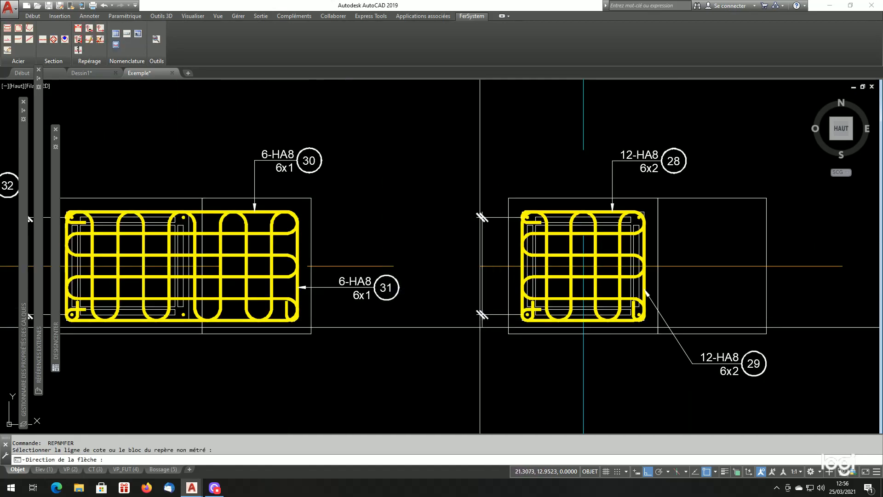
click(481, 340)
click(416, 341)
Review the whole drawing with all pier and bearing block views and the free space around them
scroll(429, 293, down, 4)
scroll(438, 314, down, 2)
scroll(467, 284, up, 2)
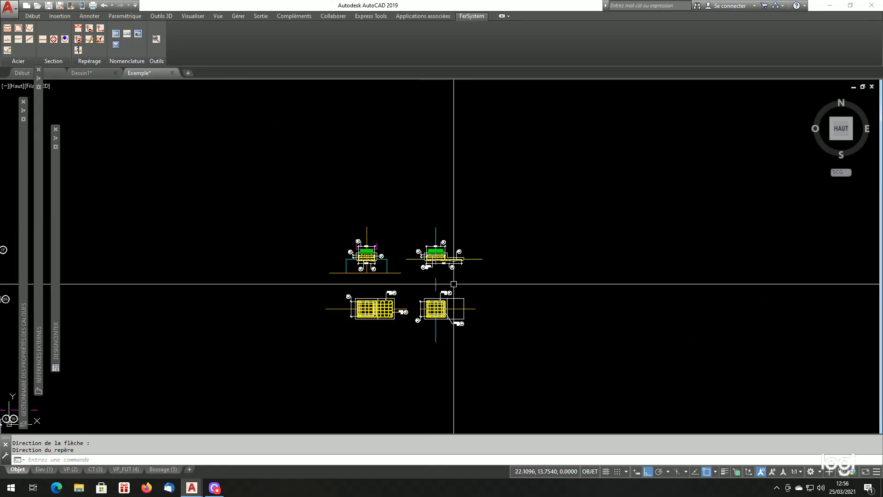
scroll(458, 279, down, 8)
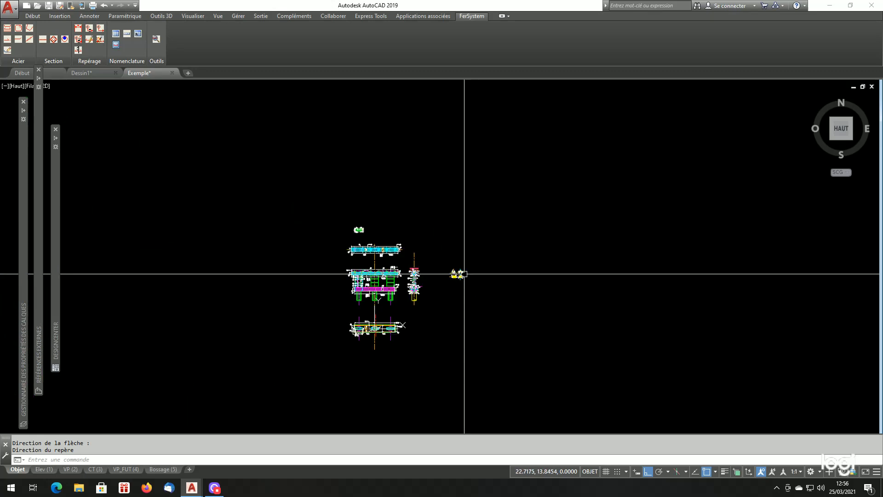
scroll(463, 271, up, 2)
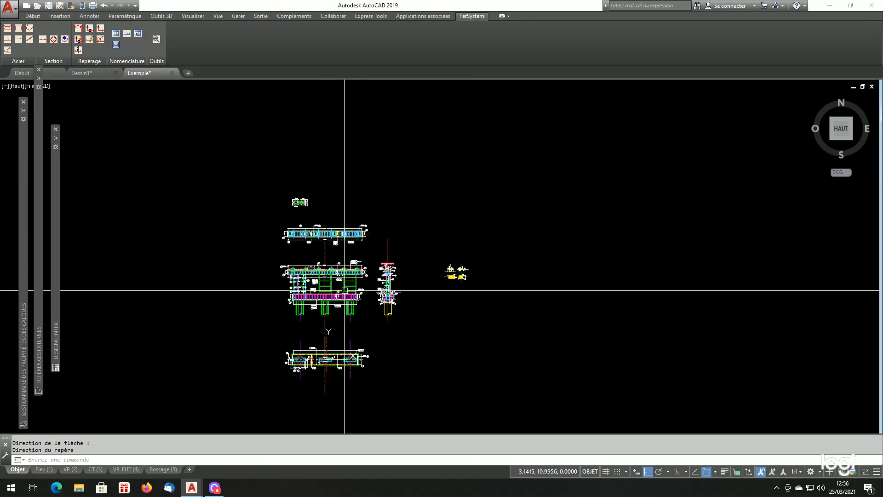
scroll(382, 325, down, 2)
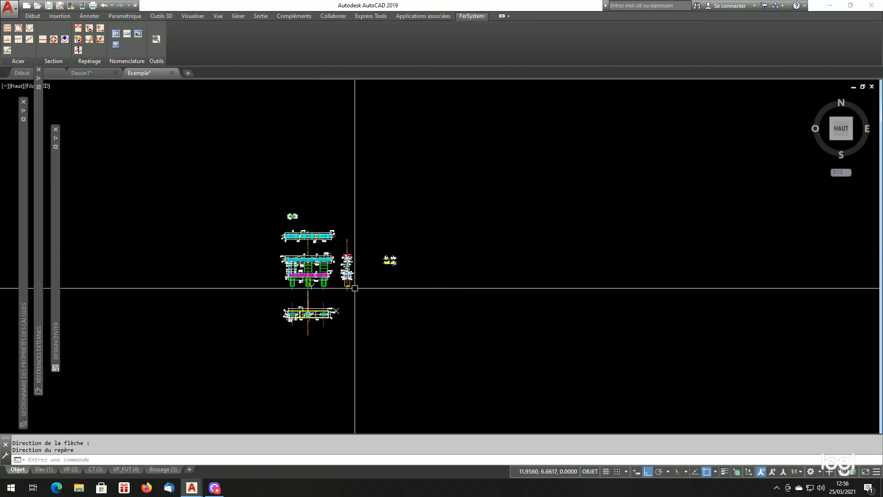
text(z)
key(Return)
click(252, 339)
click(380, 250)
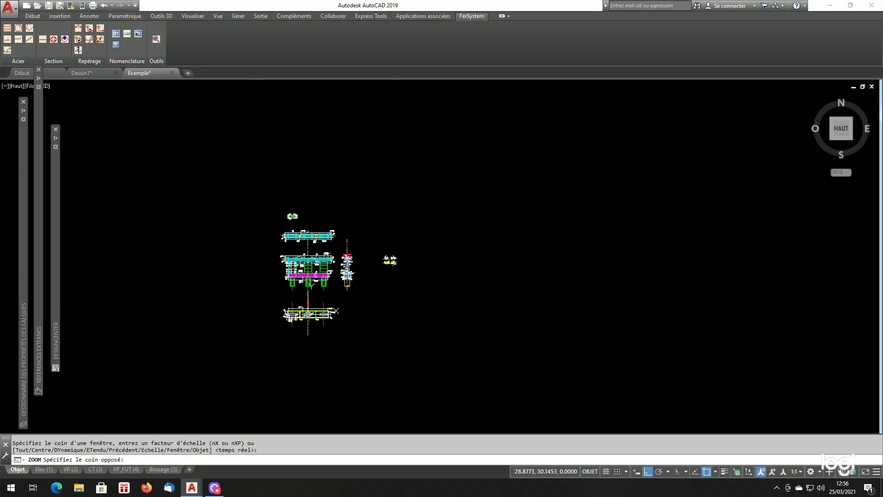
click(448, 276)
scroll(549, 290, up, 5)
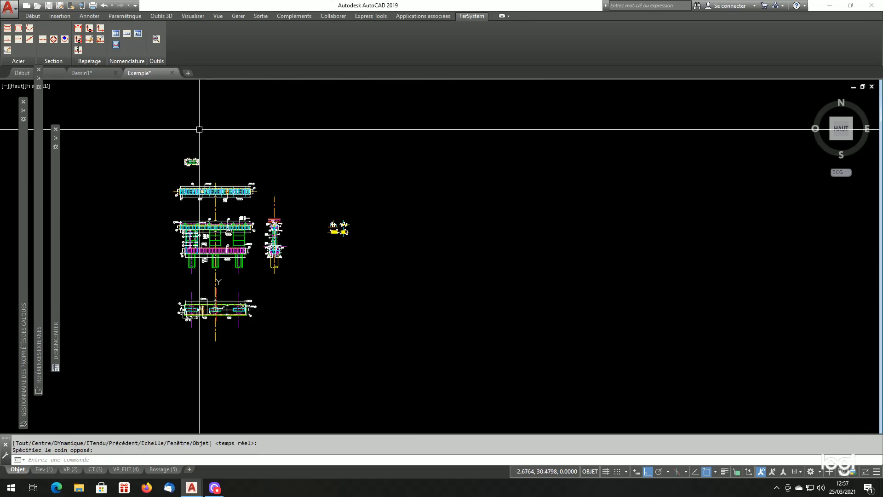
Generate the general bar schedule for all marks, titled Pont Essai and Ferraillage Piles, with recap and 3 identical parts, below and right of the views
click(116, 35)
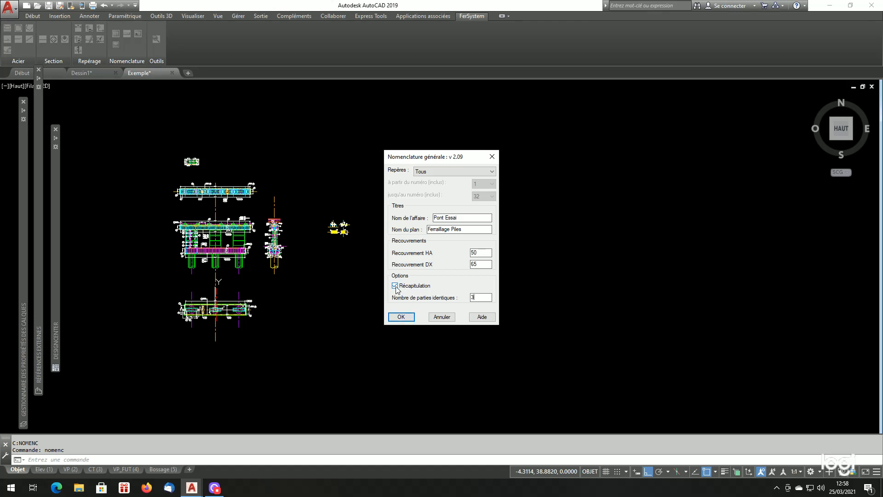
click(401, 317)
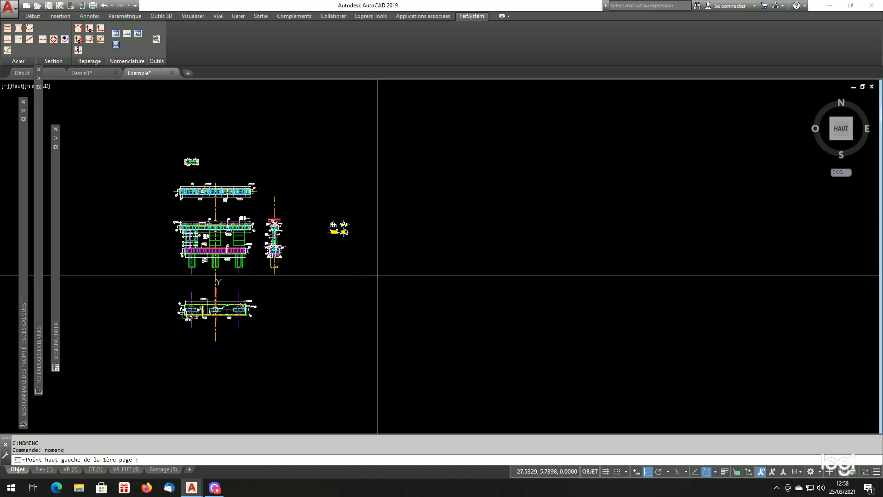
click(377, 276)
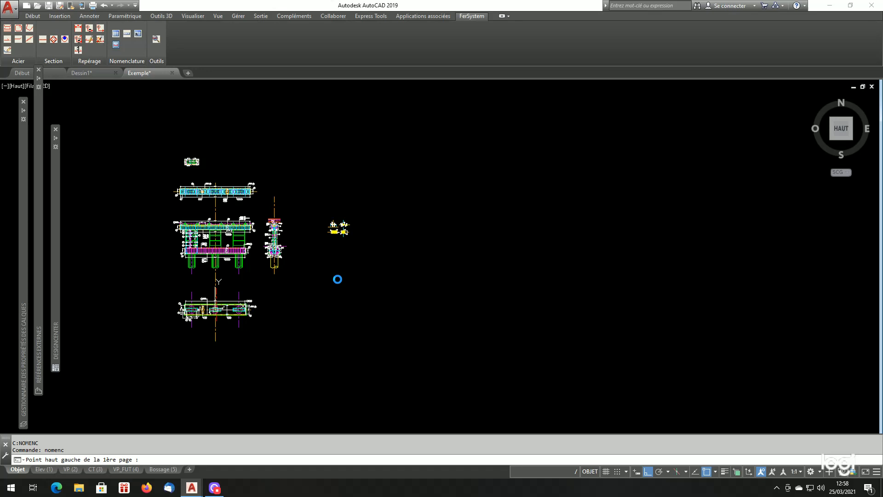
Examine the generated bar schedule pages and the total weight in the steel recap table
scroll(339, 280, down, 4)
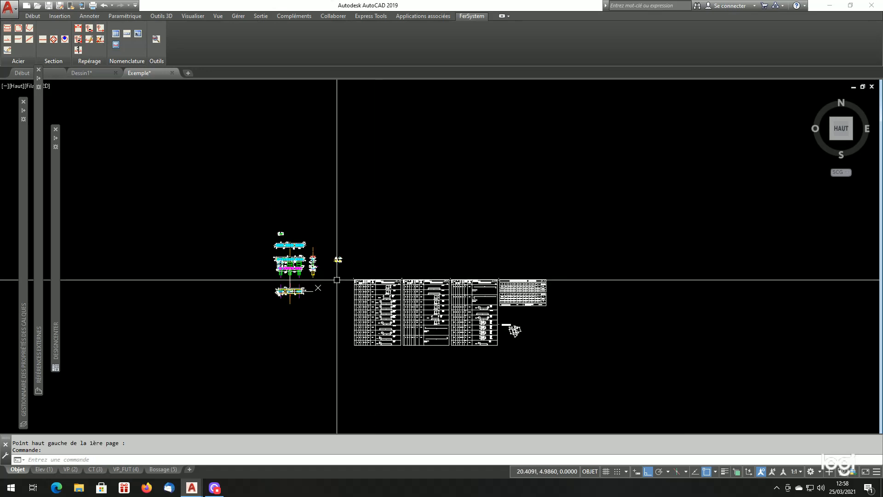
scroll(385, 305, up, 4)
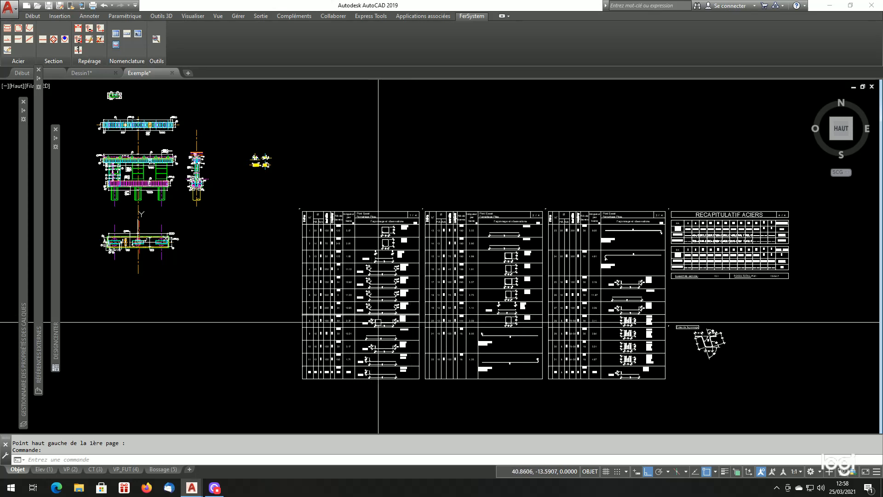
scroll(461, 349, up, 4)
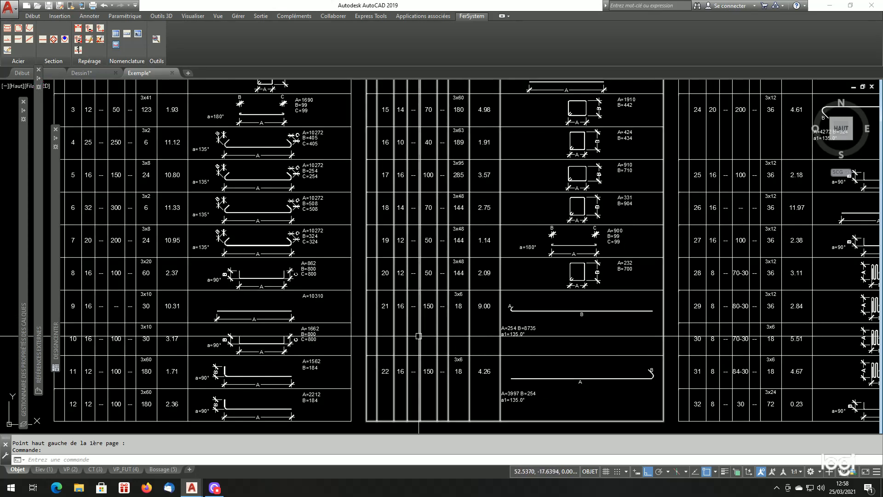
scroll(432, 325, down, 4)
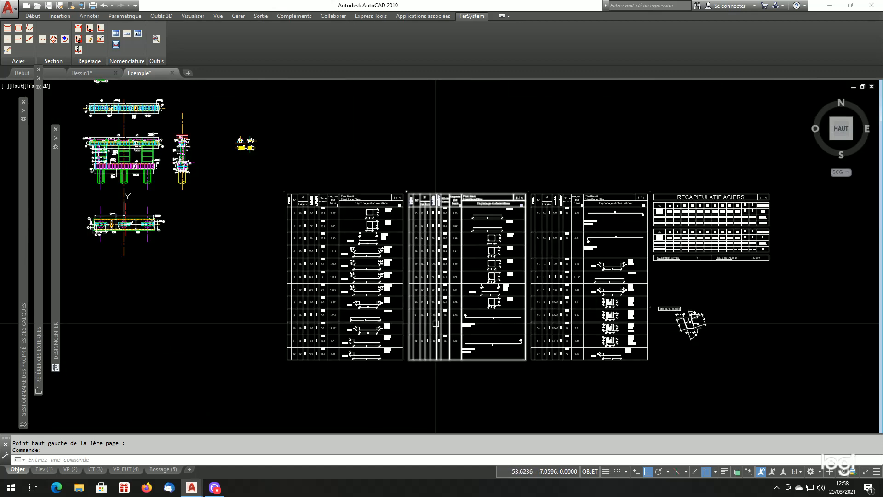
scroll(660, 278, down, 2)
scroll(654, 278, up, 8)
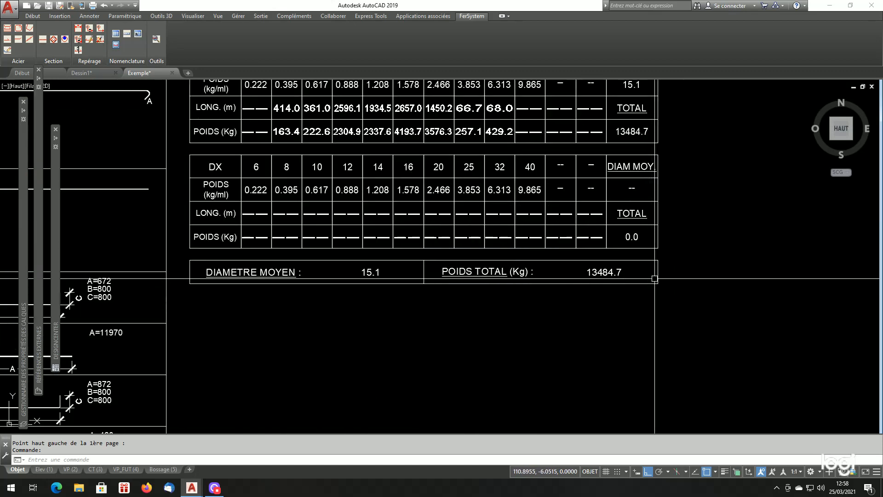
Check the bar quantities multiplied by the identical parts on the first page of the schedule
scroll(654, 278, down, 6)
scroll(354, 256, down, 2)
scroll(235, 245, up, 6)
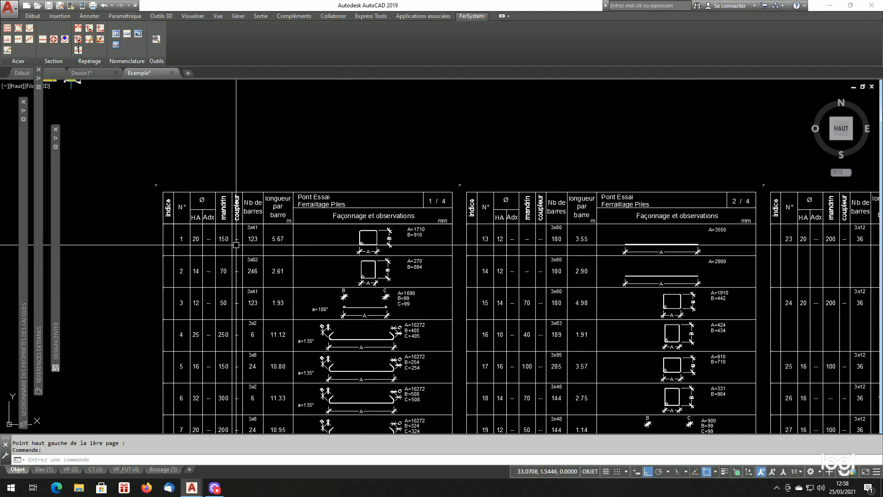
scroll(236, 245, up, 8)
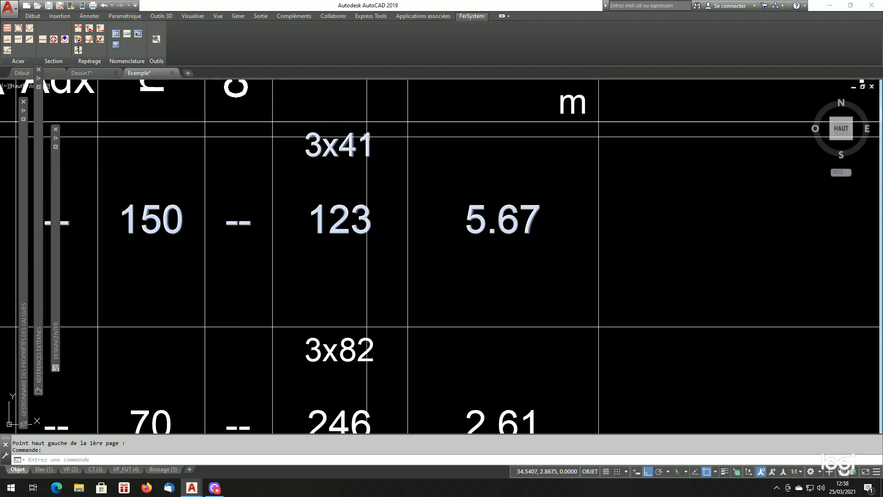
scroll(331, 154, down, 3)
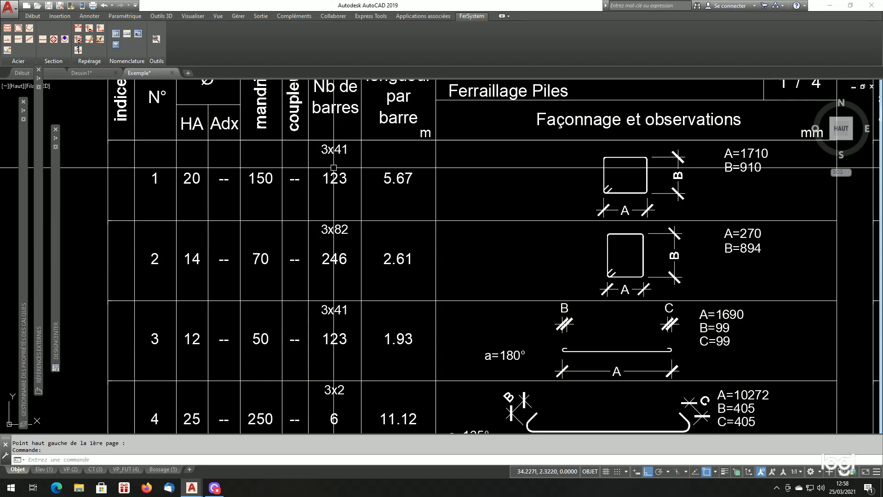
scroll(334, 167, down, 4)
scroll(355, 237, up, 2)
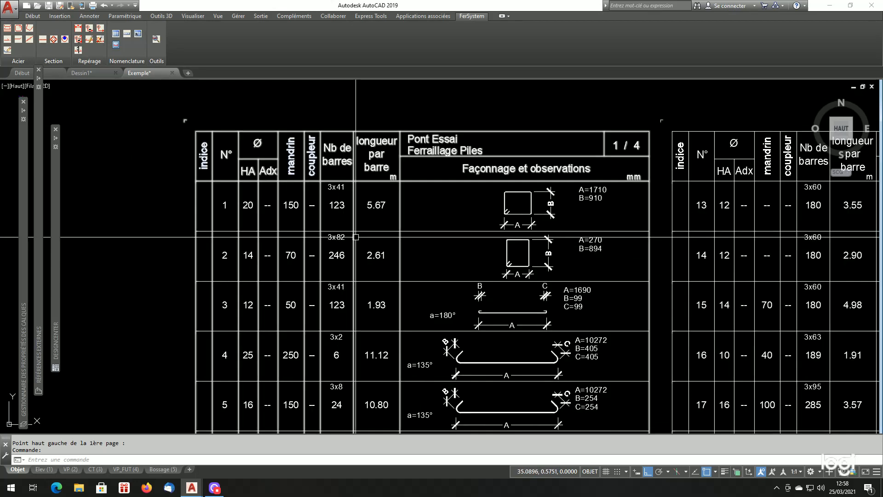
Duplicate the Elev (1) layout to the end of the layout sequence, after Bossage (5)
scroll(355, 237, down, 5)
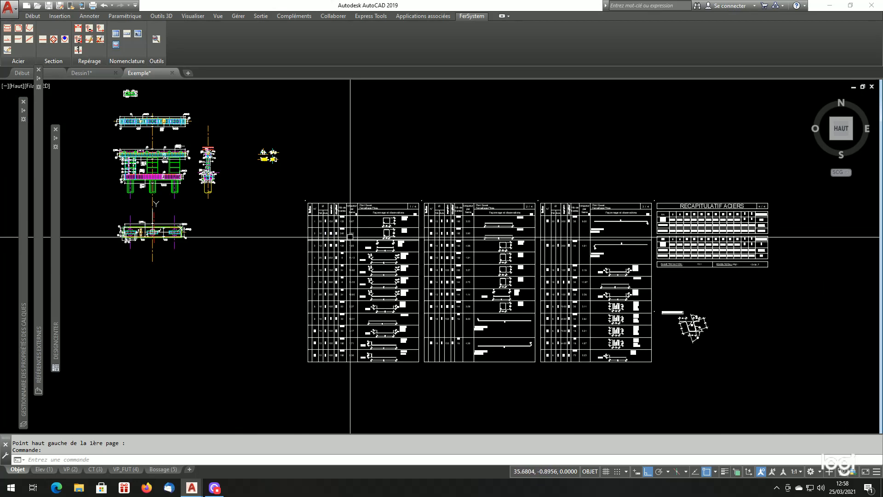
scroll(351, 237, up, 2)
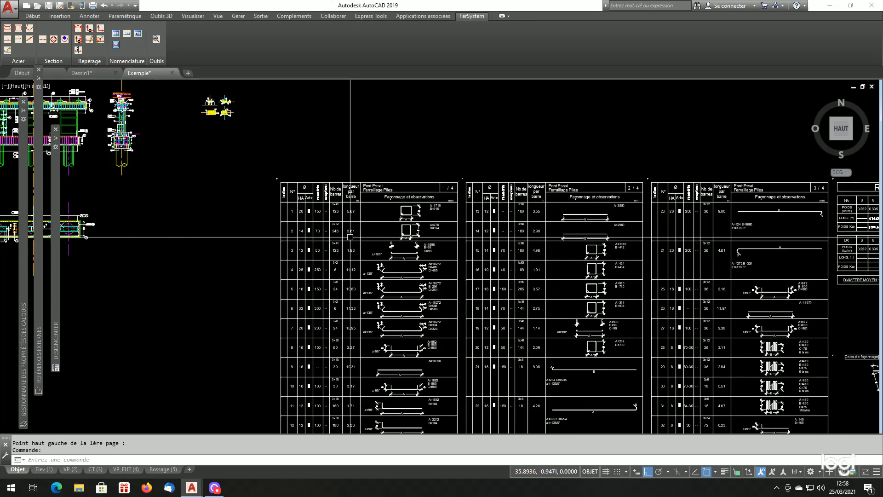
mouse_move(399, 260)
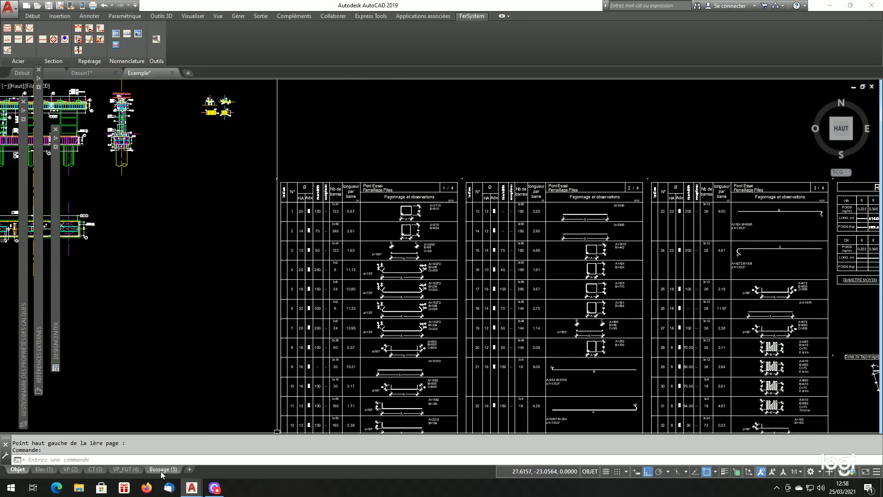
scroll(396, 226, down, 2)
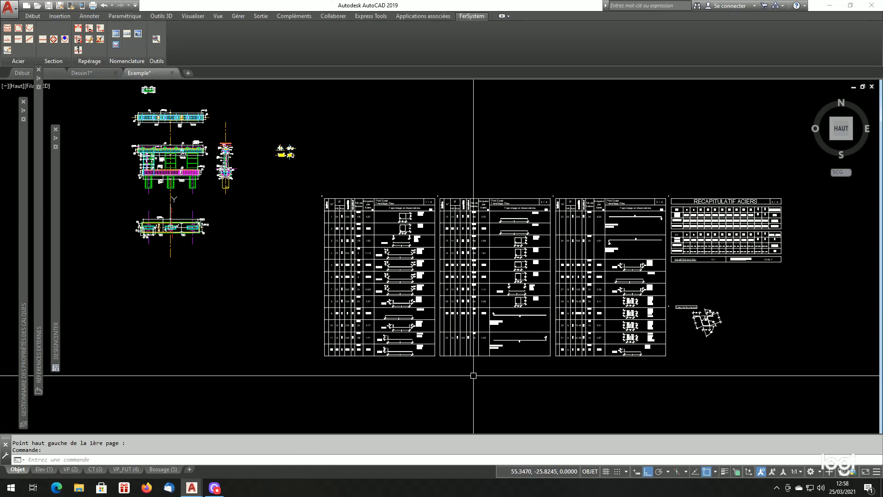
click(43, 470)
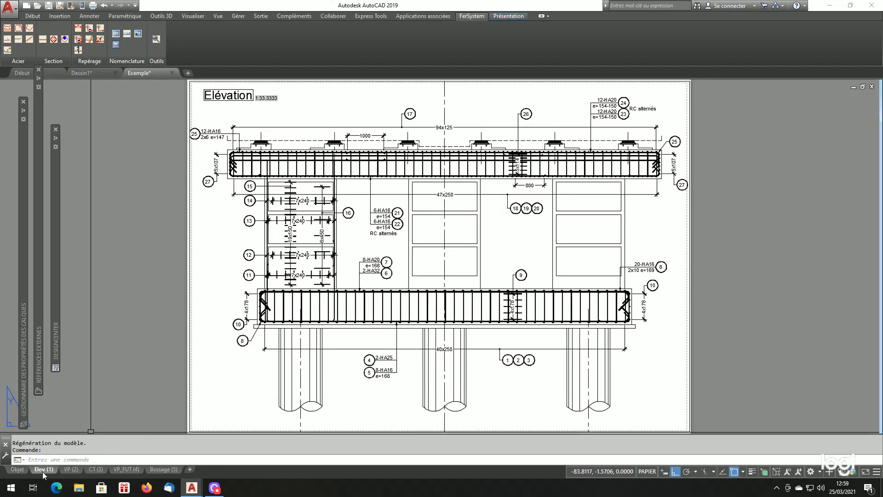
drag(40, 471, 195, 470)
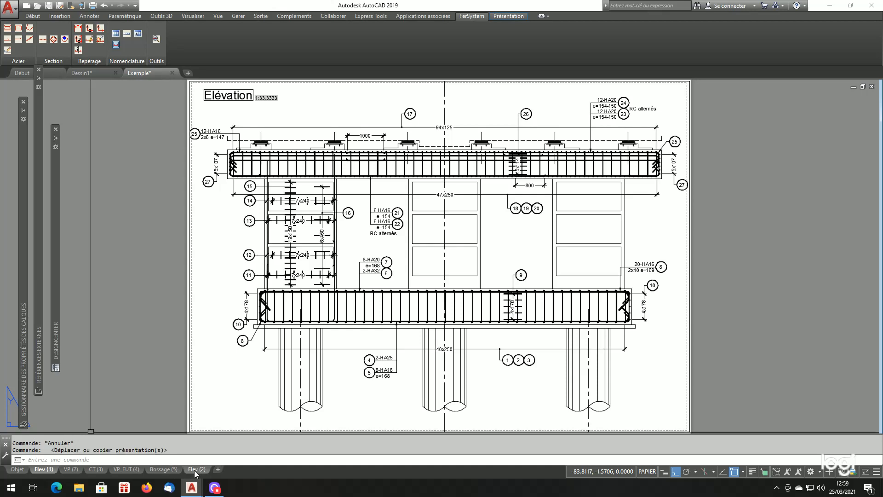
Rename the duplicated elevation layout as Nomenc (6)
right_click(194, 470)
click(238, 350)
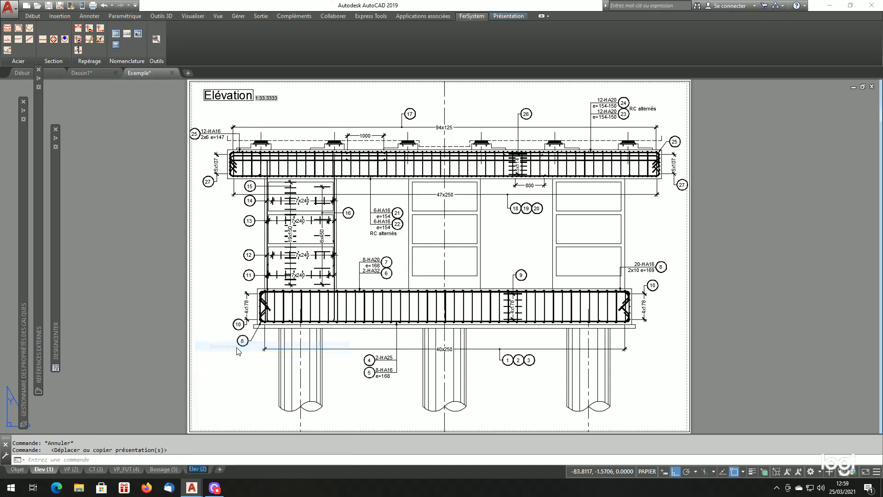
key(Right)
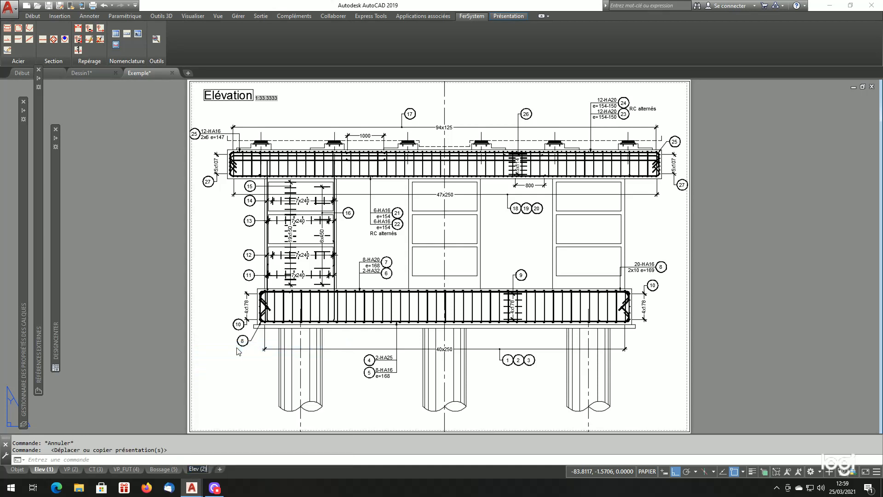
key(BackSpace)
key(BackSpace)
key(BackSpace)
key(BackSpace)
text(Nomenc)
key(BackSpace)
text(6)
key(Return)
Fit bar schedule pages 1 and 2 in the Elev (1) layout's viewport with a window zoom, and return to paper space
double_click(377, 298)
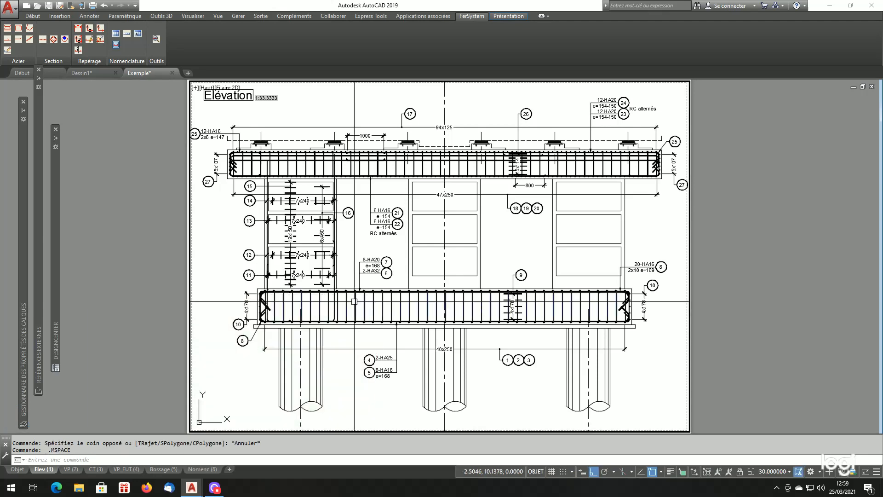
scroll(352, 302, down, 5)
scroll(352, 302, down, 5)
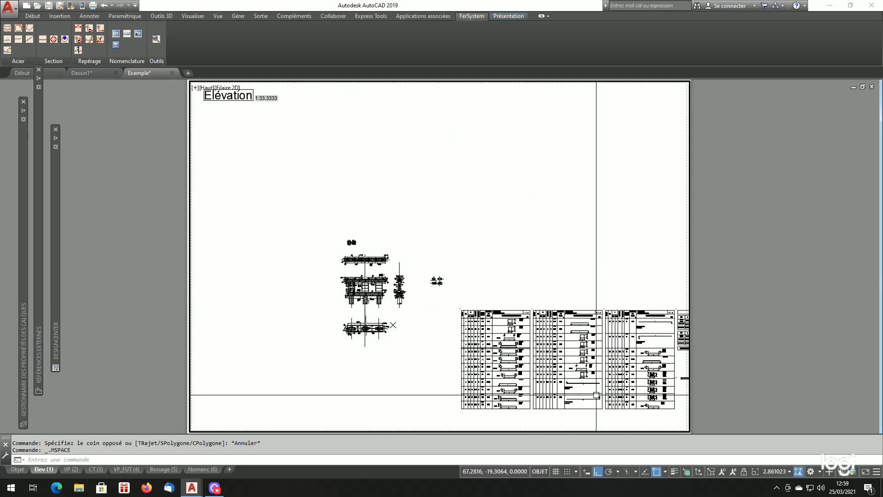
scroll(591, 402, up, 2)
text(z)
key(Return)
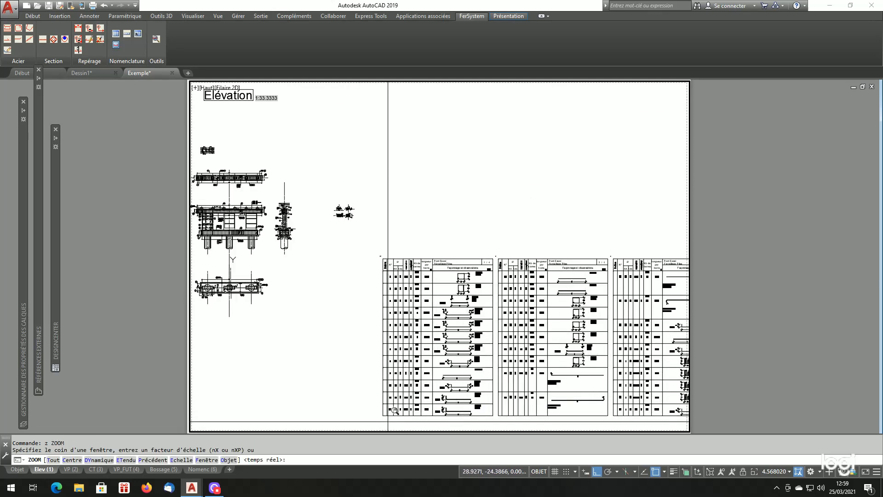
click(381, 418)
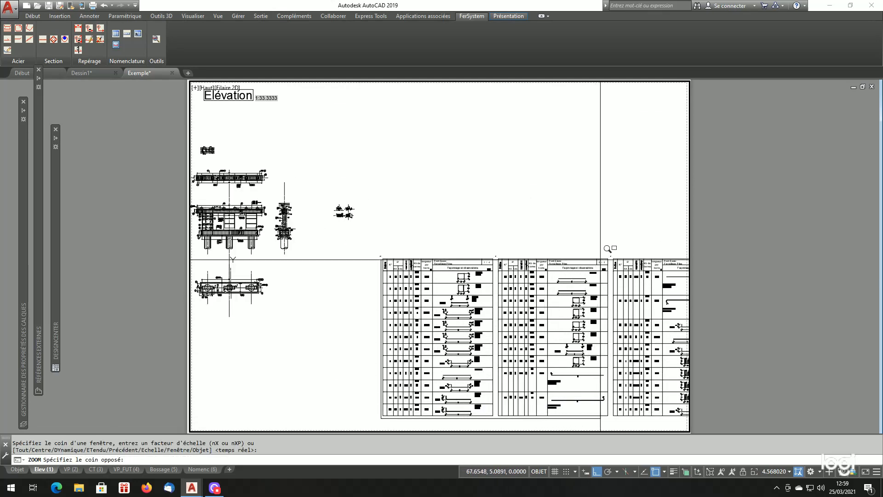
click(608, 256)
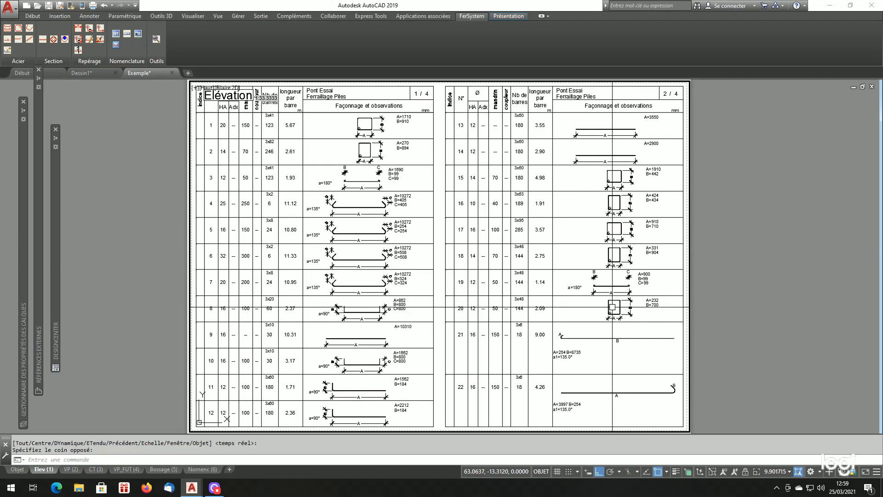
double_click(780, 290)
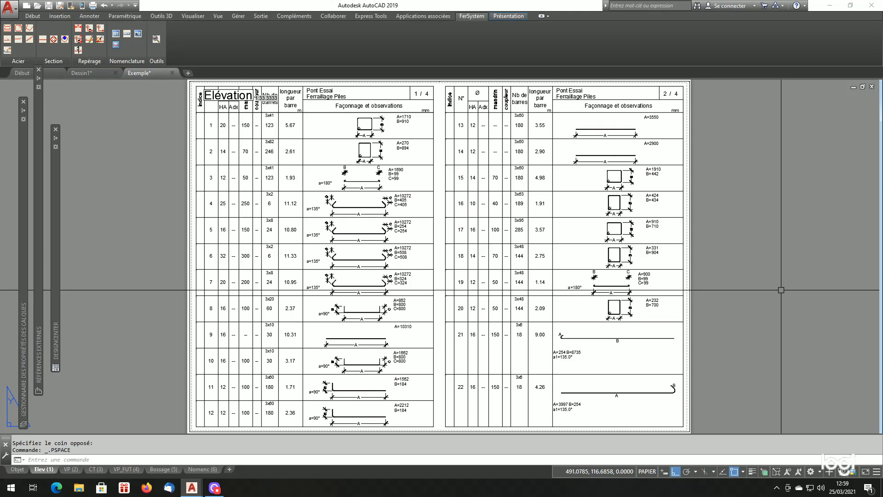
scroll(529, 257, down, 3)
scroll(529, 257, up, 3)
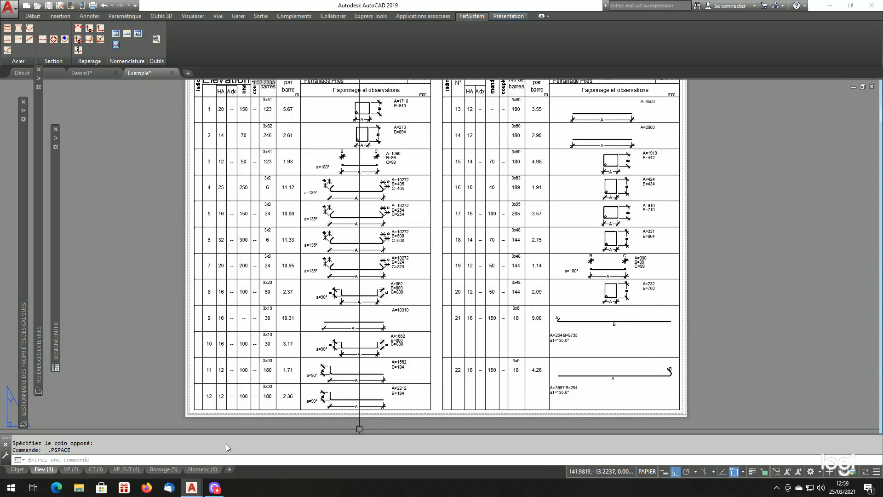
Duplicate the Nomenc (6) layout after itself and compare its contents with the Elev (1) layout
click(216, 469)
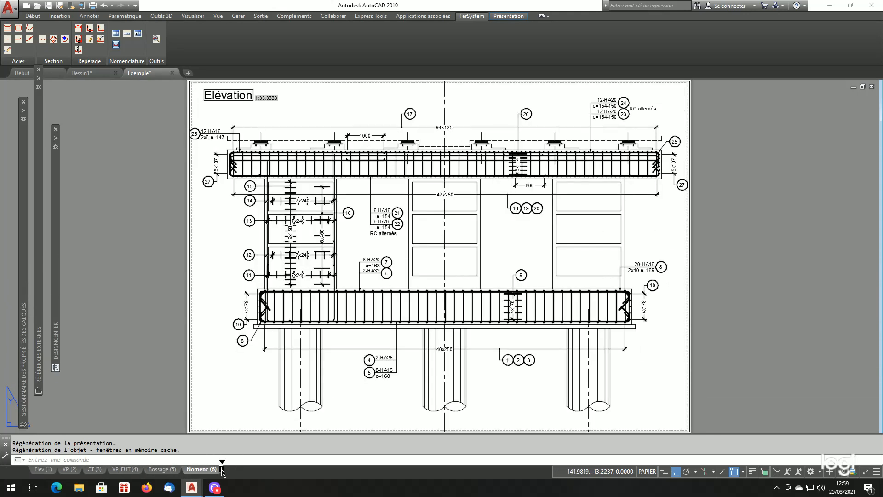
ctrl+drag(222, 470, 222, 470)
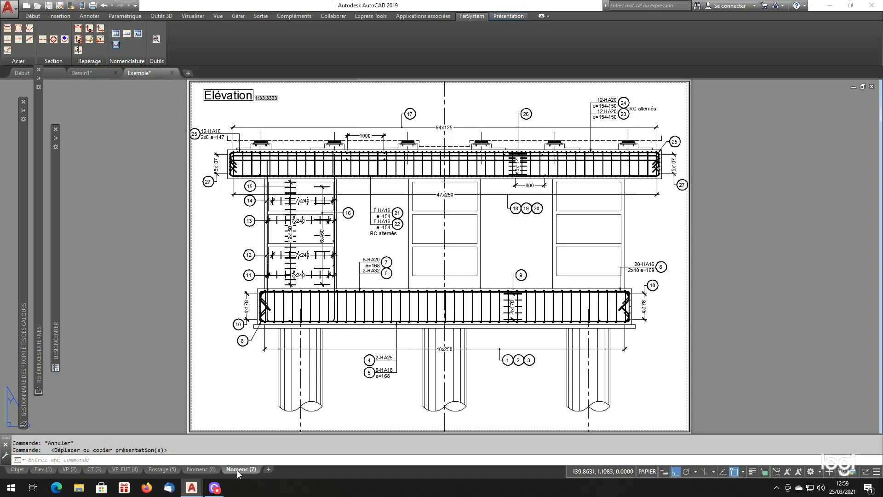
click(208, 469)
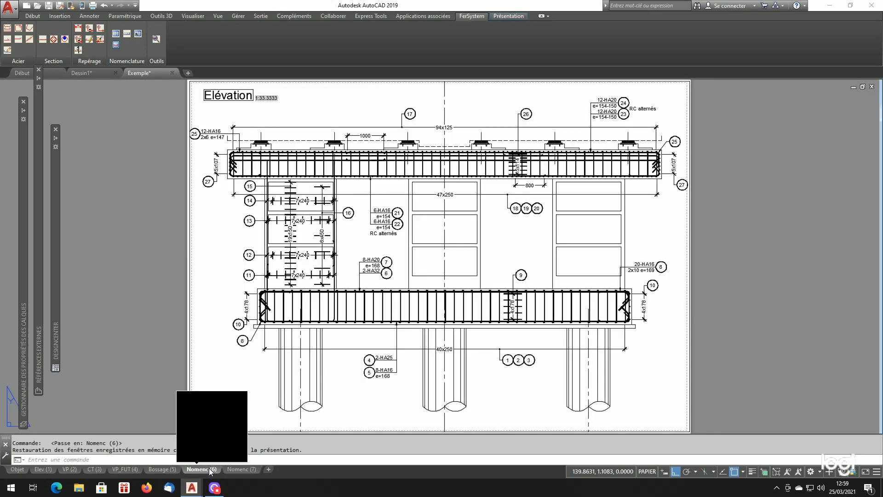
click(46, 469)
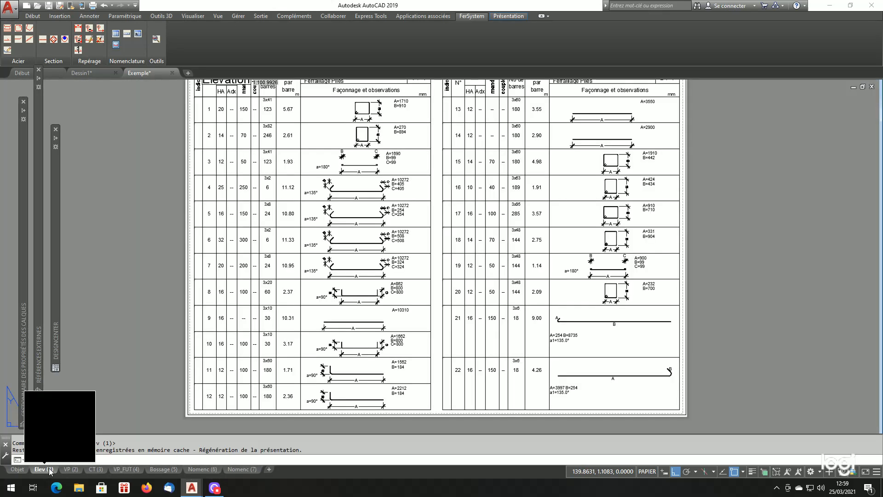
click(202, 470)
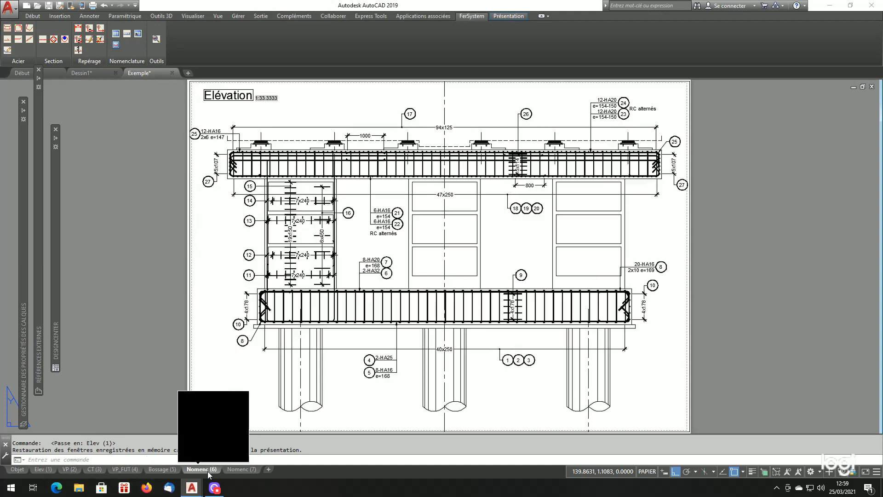
click(42, 469)
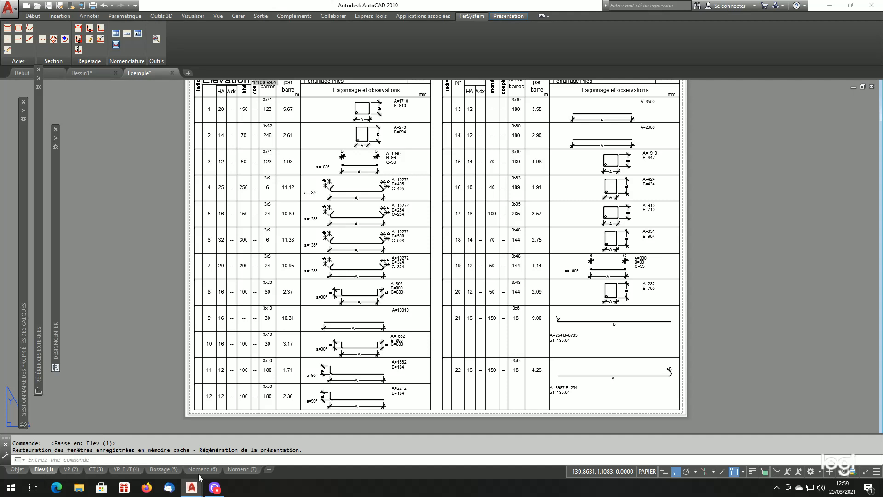
mouse_move(203, 475)
Delete the duplicate layout Nomenc (7)
click(232, 470)
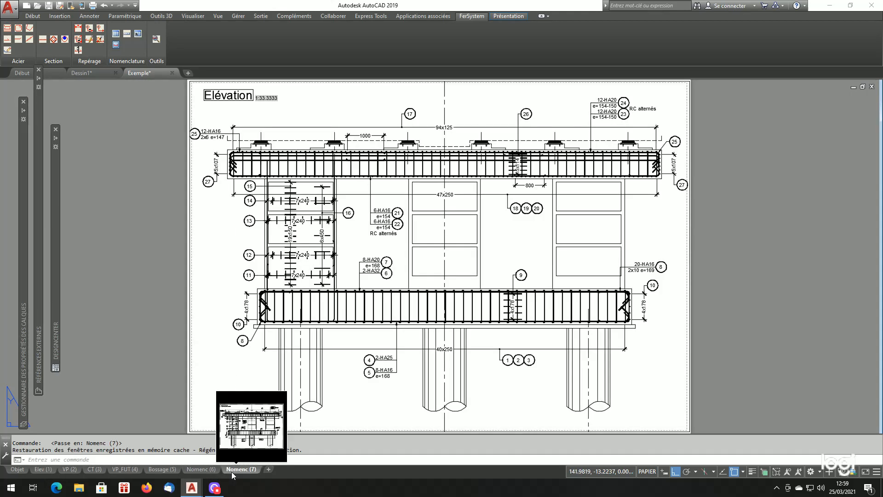
right_click(236, 470)
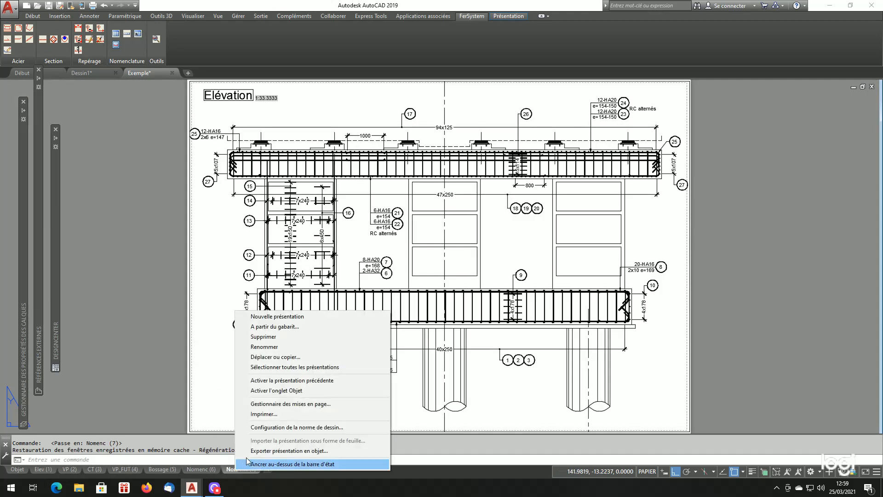
click(286, 336)
click(467, 279)
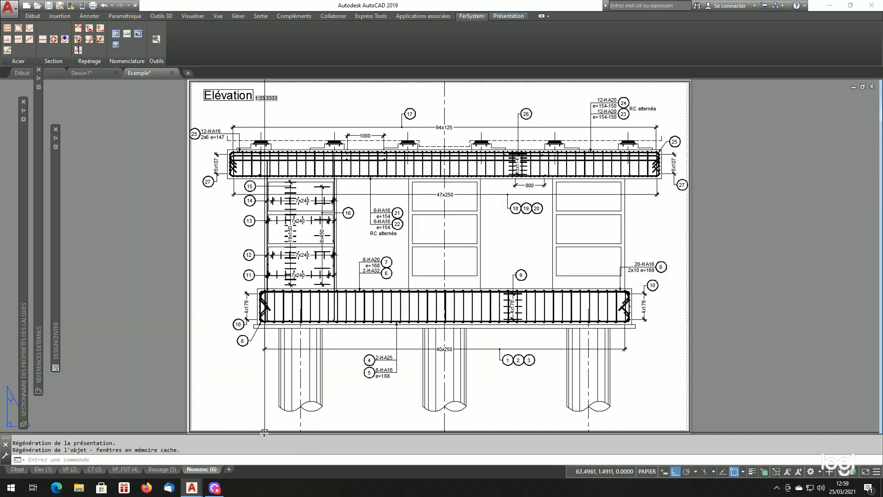
Swap the positions of the Nomenc (6) and Elev (1) layouts, and rename the schedule layout Elev (1) as Nomenc (1)
mouse_move(210, 472)
mouse_down()
mouse_move(39, 471)
mouse_move(225, 470)
mouse_move(206, 473)
mouse_up()
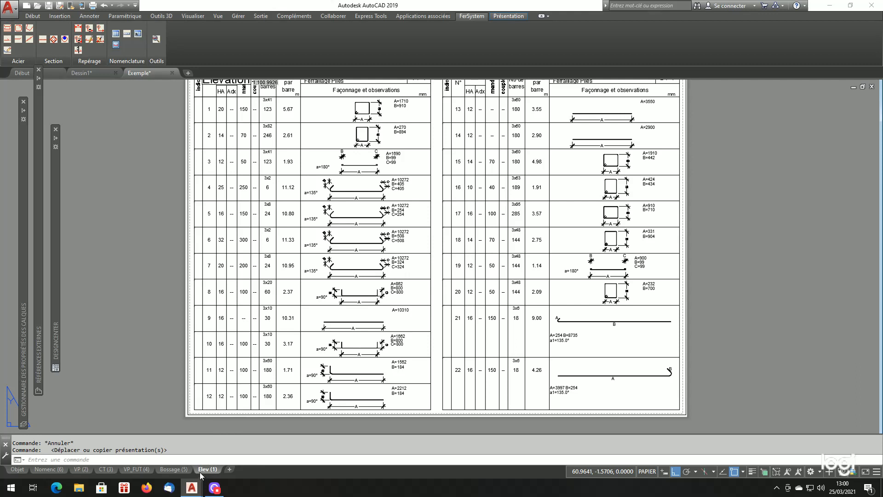
right_click(203, 471)
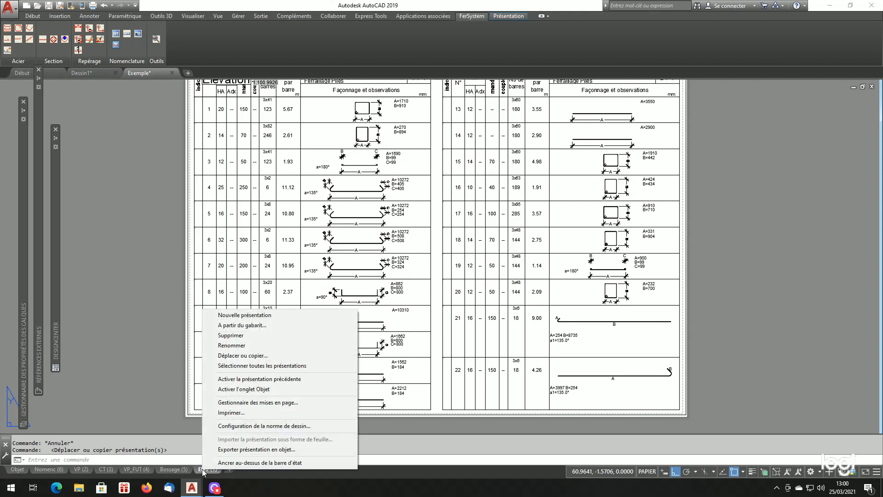
click(245, 345)
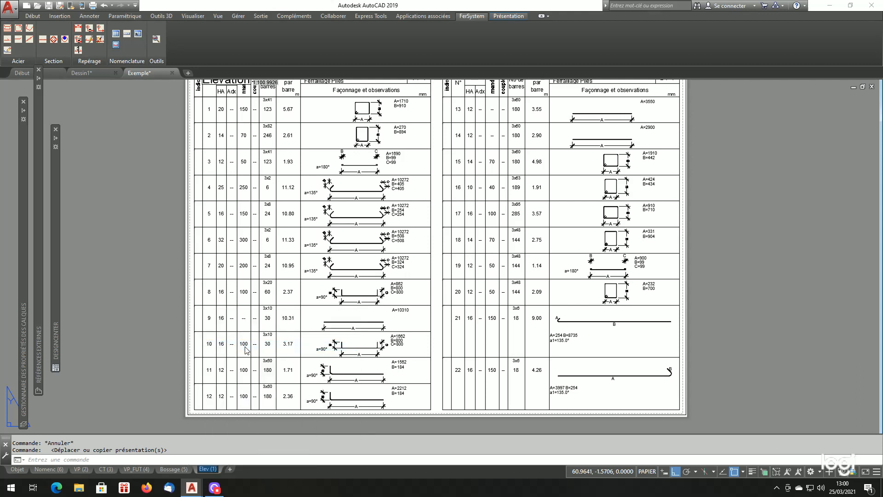
key(Left)
key(Left)
key(BackSpace)
key(BackSpace)
key(BackSpace)
key(BackSpace)
text(Nomenc)
key(Return)
Rename the Nomenc (6) layout showing the pier elevation as Elev (1)
click(37, 470)
right_click(37, 470)
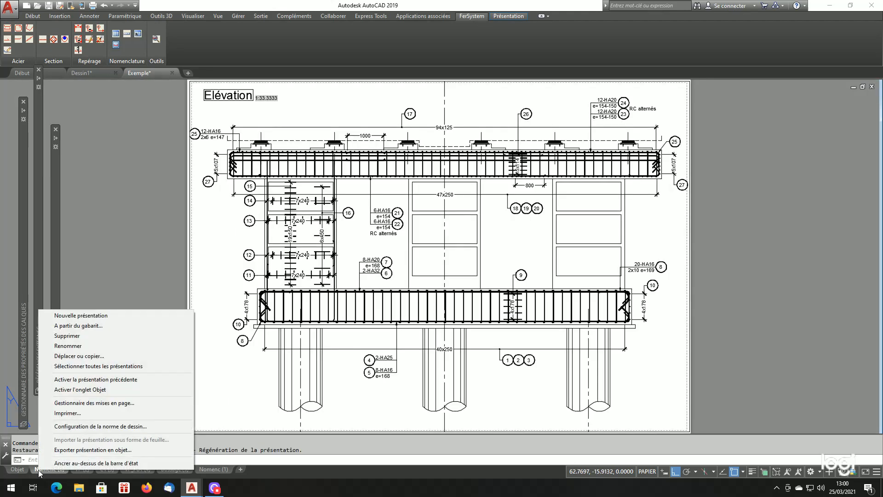
click(84, 345)
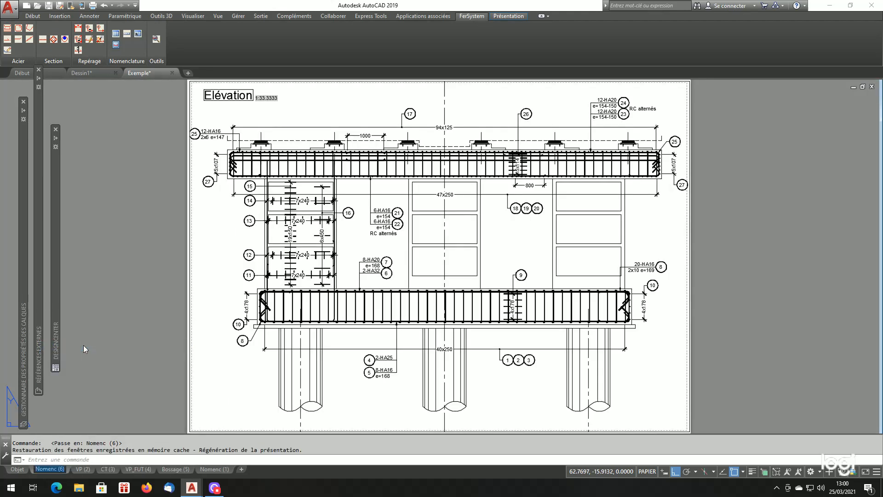
key(Right)
key(BackSpace)
key(BackSpace)
key(BackSpace)
key(BackSpace)
key(BackSpace)
key(BackSpace)
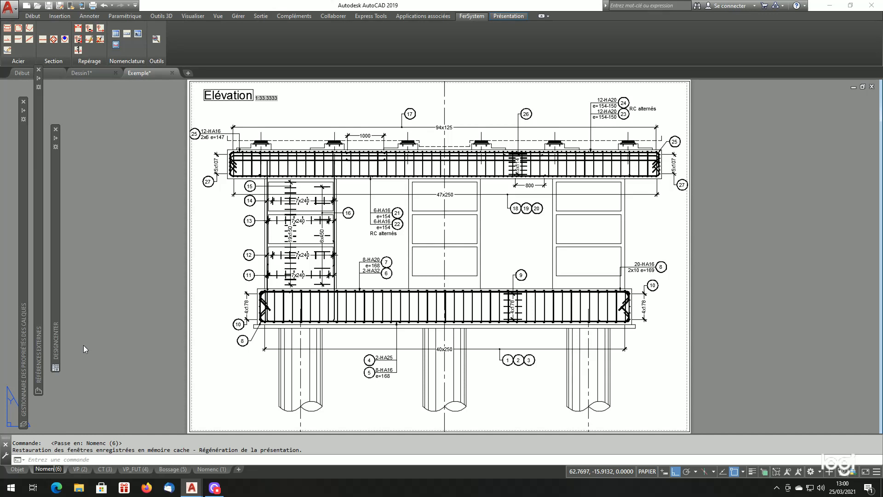
text(Elev)
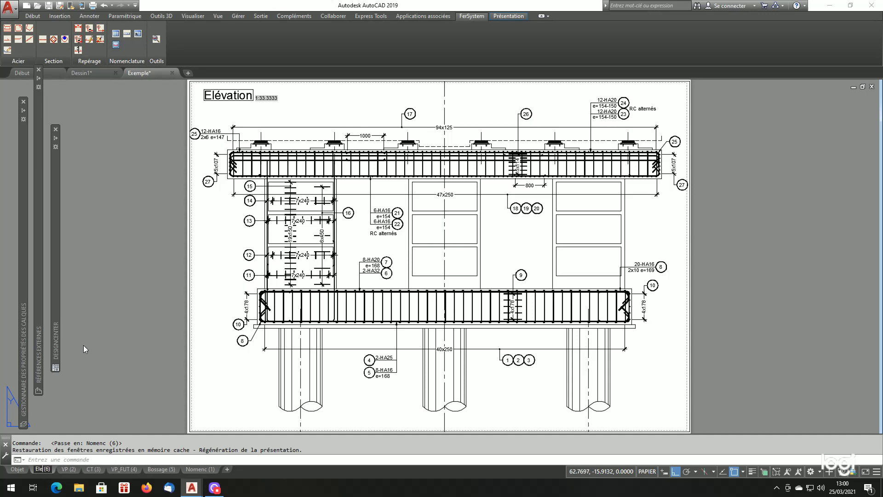
key(Right)
key(Right)
key(BackSpace)
text(1)
key(Return)
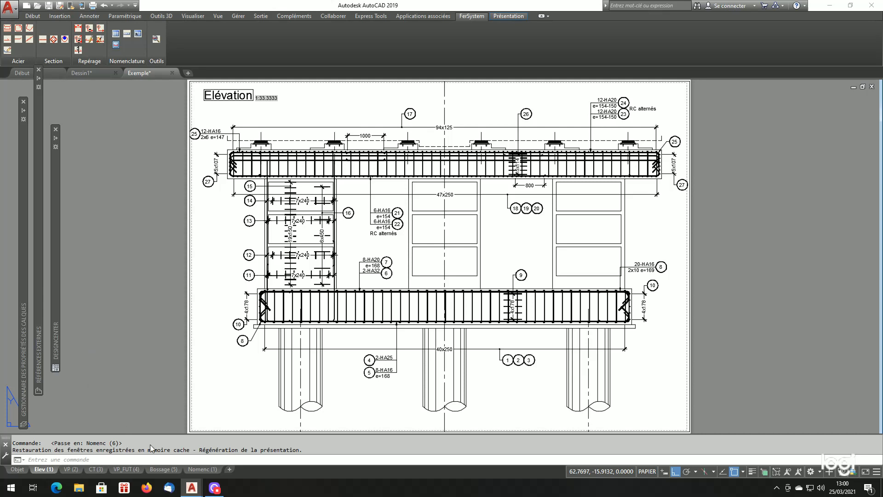
Renumber the schedule layout Nomenc (1) as Nomenc (6)
click(209, 469)
right_click(209, 470)
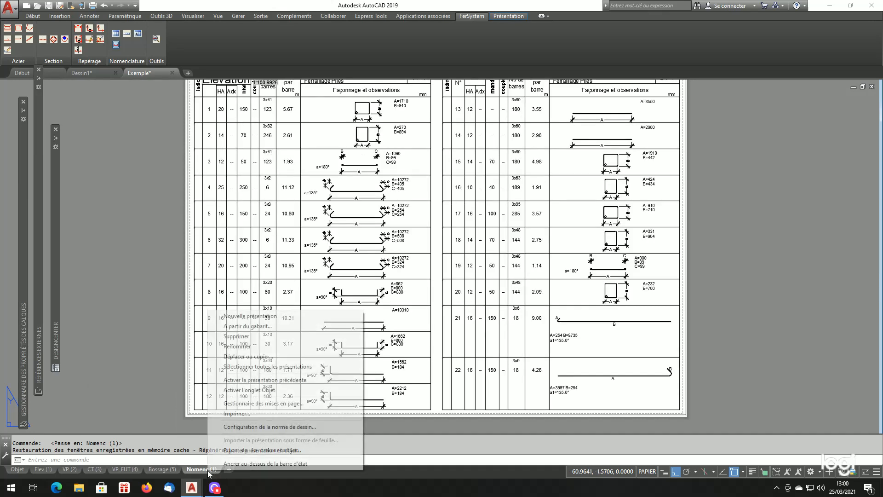
click(255, 347)
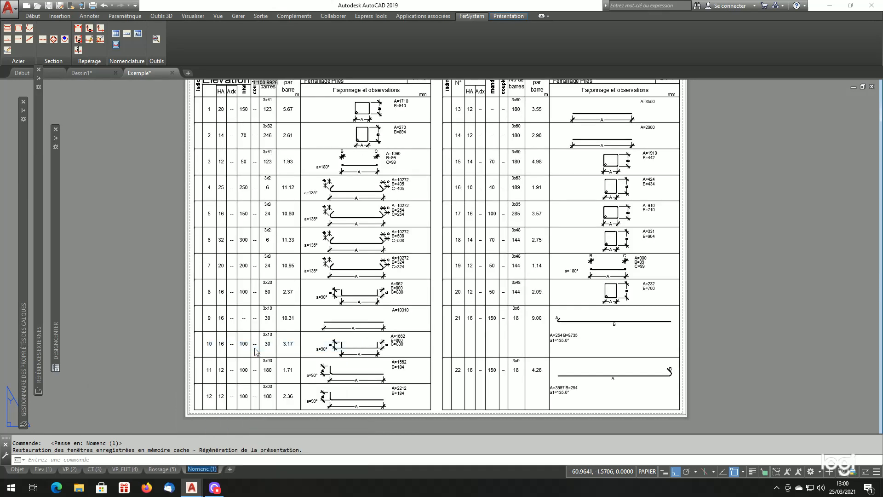
key(Right)
key(BackSpace)
text(6)
key(Return)
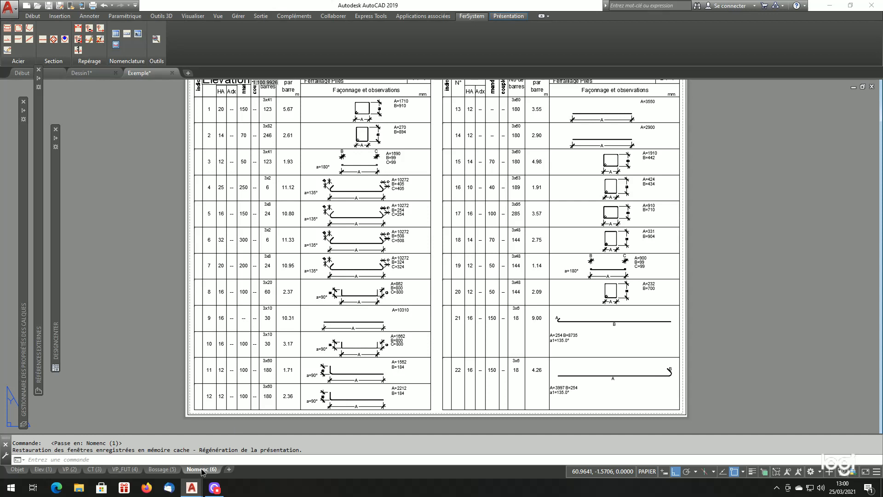
Duplicate the Nomenc (6) layout and pan the copy's viewport 42 units to the left to show the next schedule pages
drag(202, 471, 221, 471)
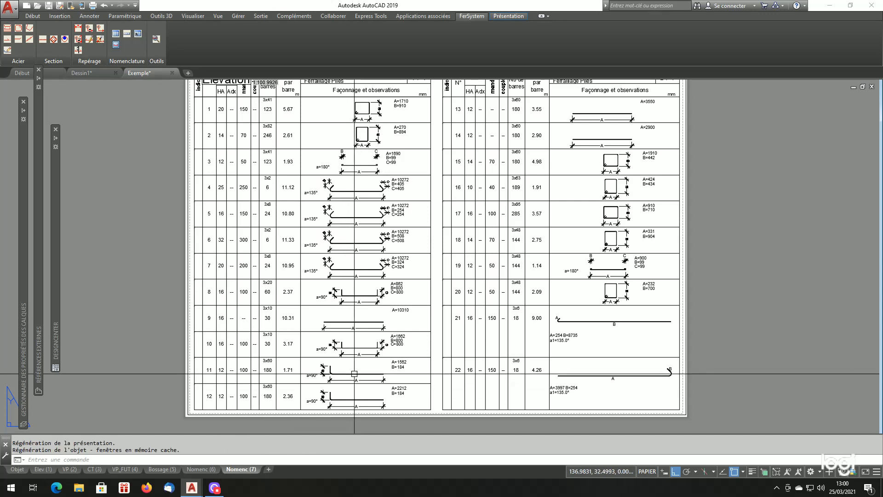
double_click(354, 373)
text(-p)
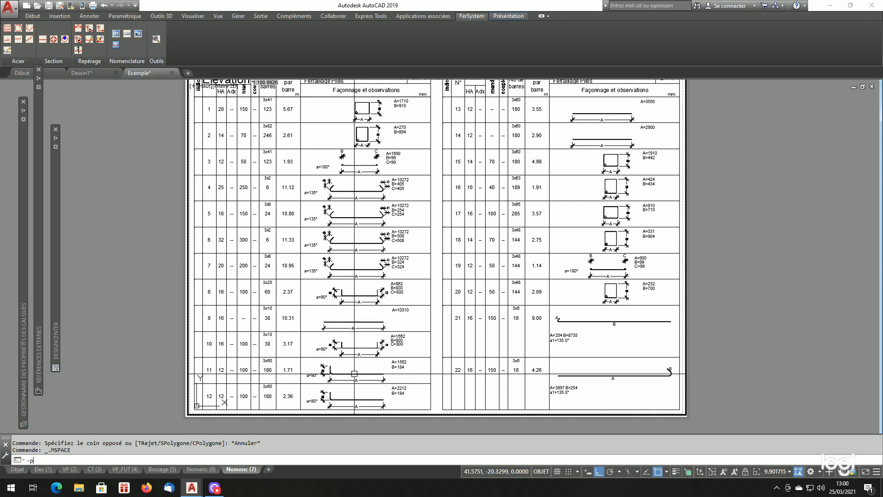
key(Return)
click(388, 367)
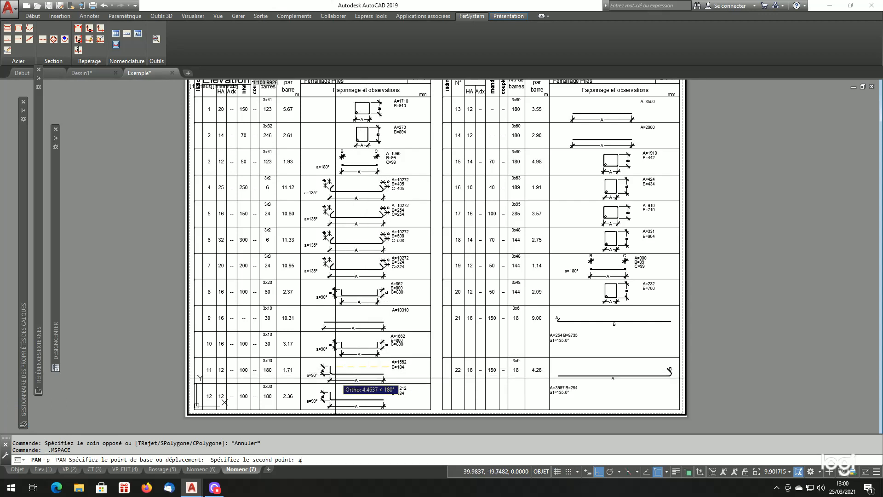
key(Return)
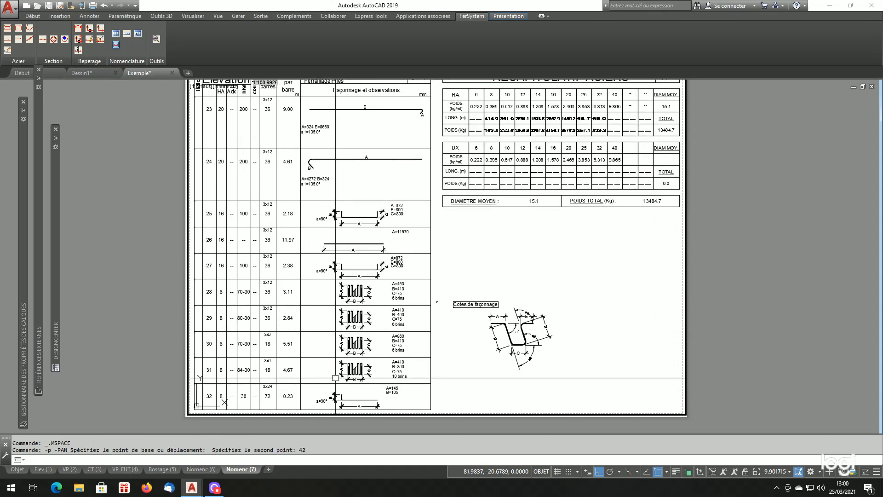
double_click(749, 374)
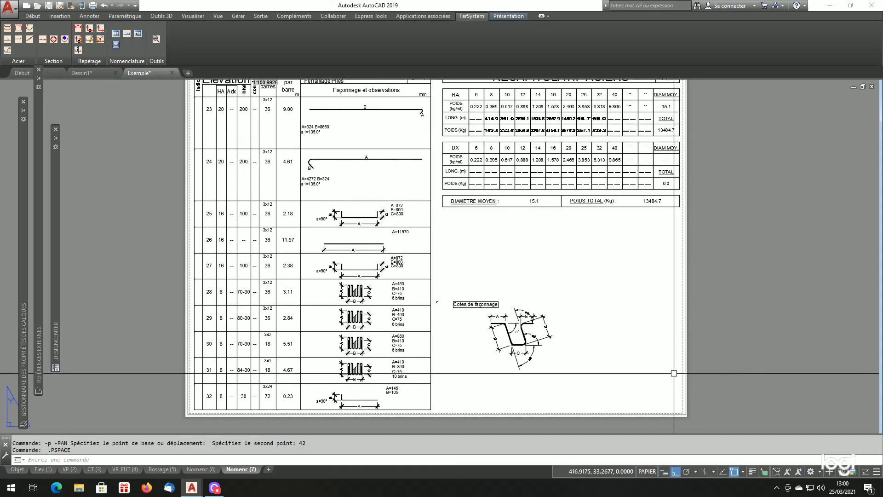
scroll(437, 414, down, 2)
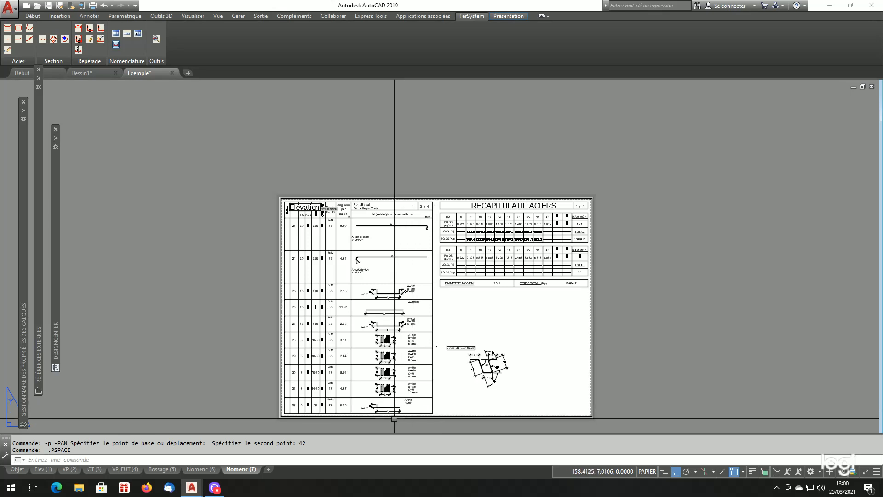
Review the Nomenc (6), Bossage (5), VP_FUT (4), CT (3), VP (2) and Elev (1) layouts in turn
click(203, 470)
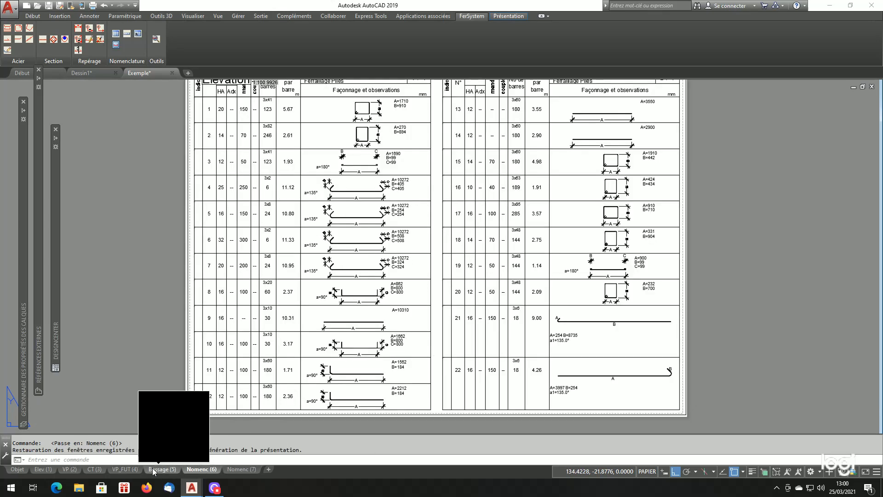
click(161, 469)
click(119, 470)
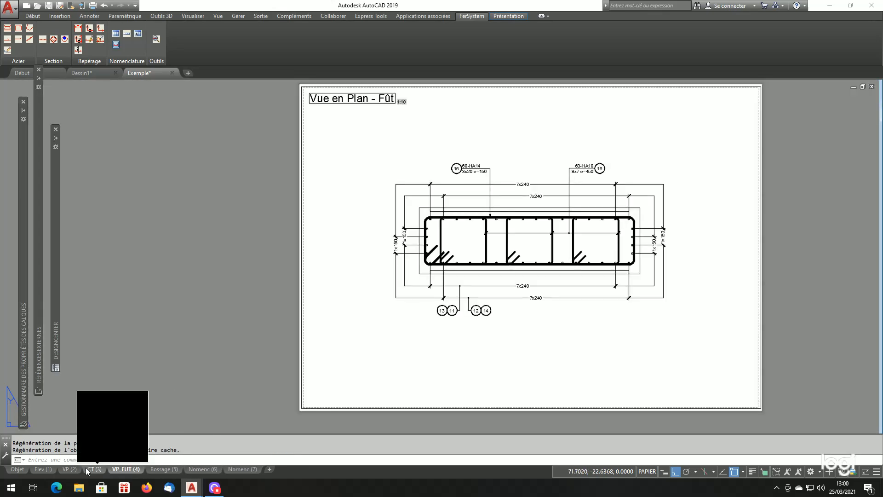
click(87, 468)
click(70, 468)
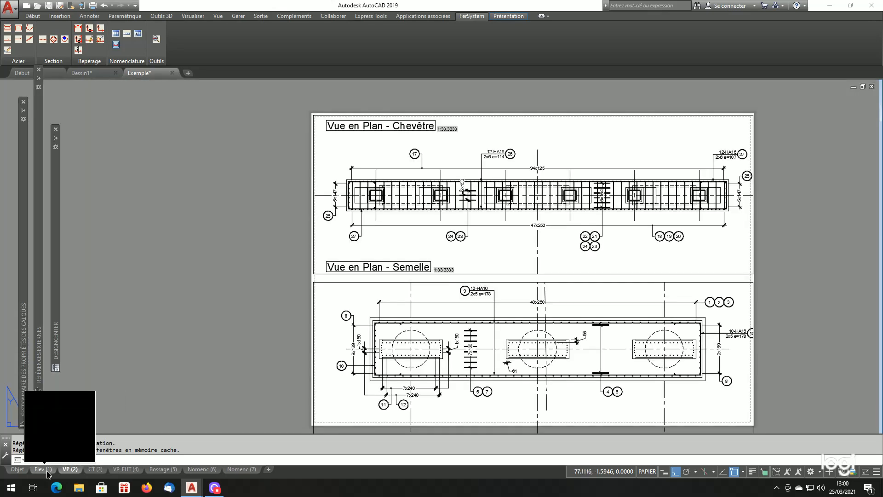
click(43, 469)
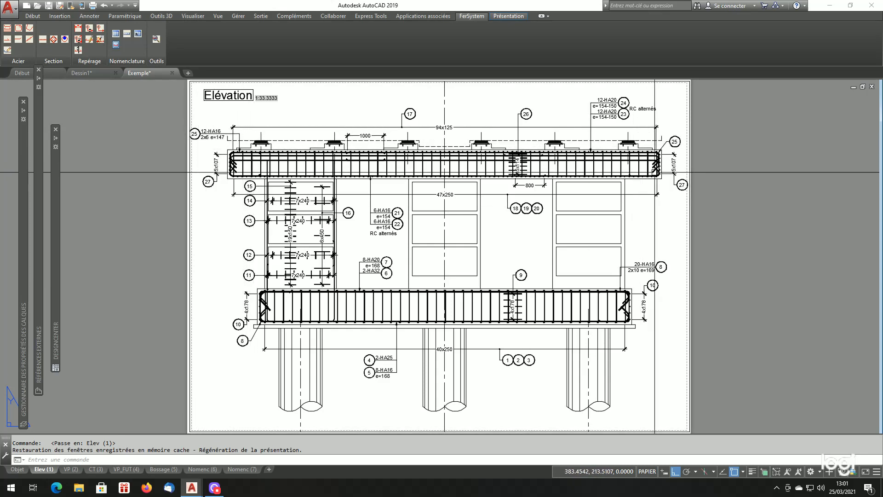
Examine how close the bar marks at both ends of the crossbeam are to the Elev (1) sheet border
scroll(676, 170, up, 4)
scroll(676, 170, down, 5)
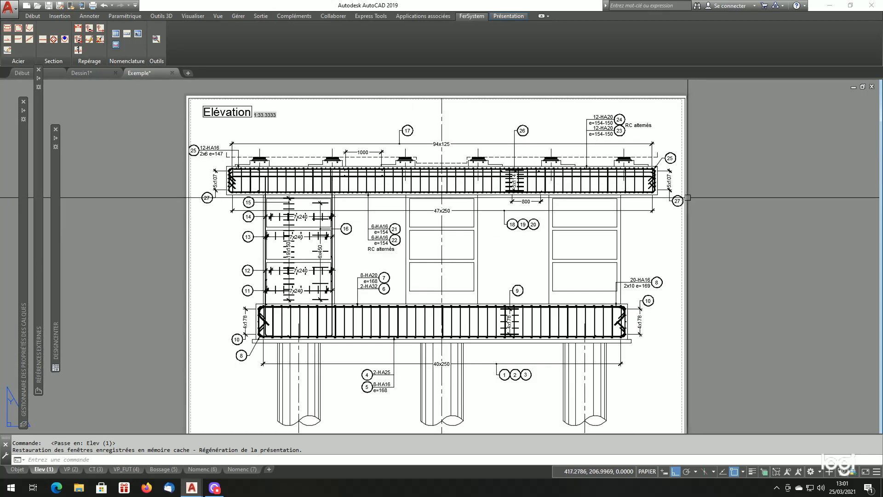
scroll(674, 169, up, 4)
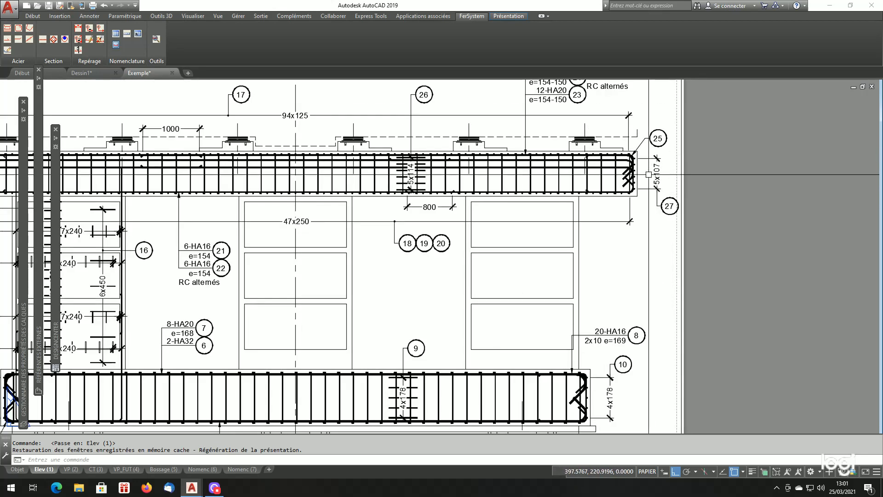
scroll(674, 169, up, 5)
scroll(673, 226, down, 6)
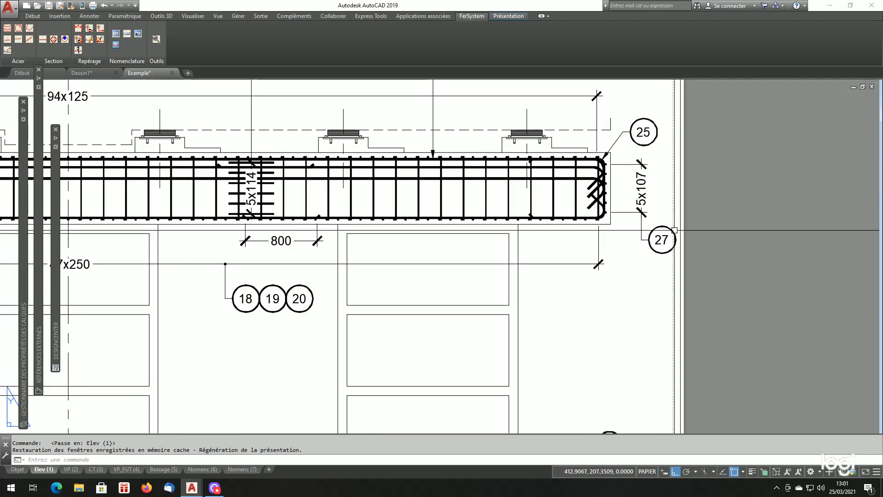
scroll(331, 211, up, 6)
scroll(348, 225, down, 6)
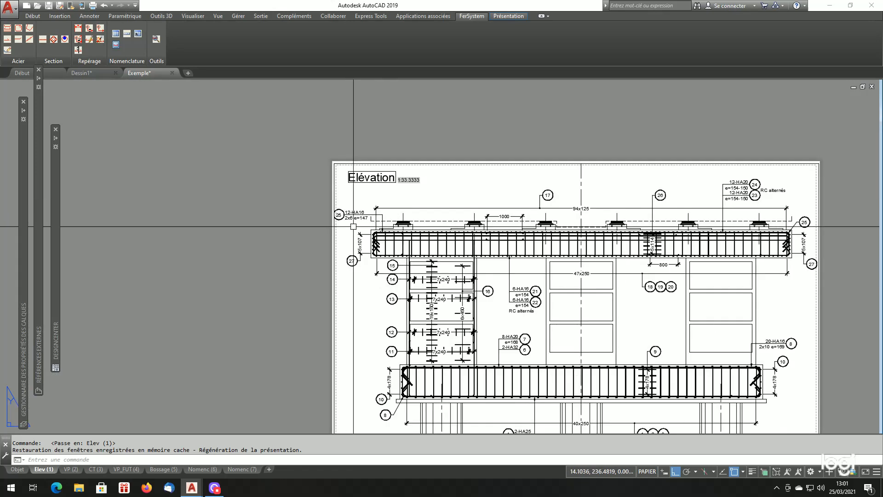
scroll(365, 237, up, 3)
scroll(370, 241, down, 3)
scroll(376, 251, up, 5)
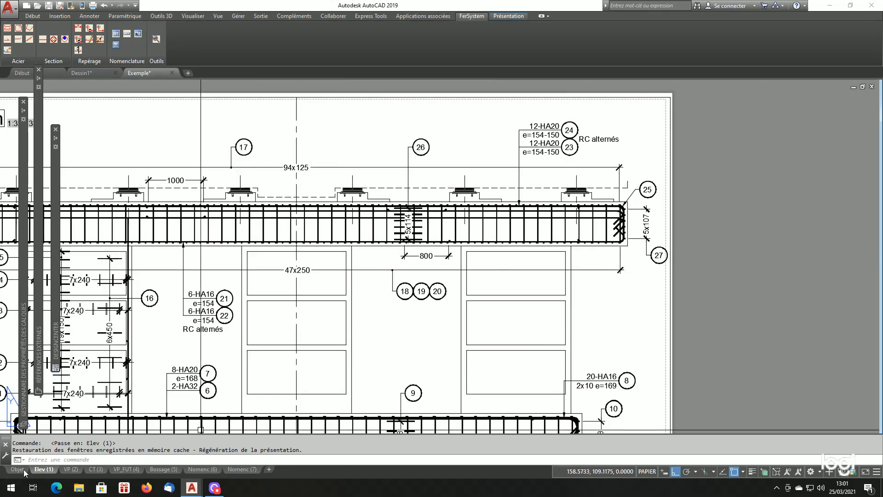
In model space, stretch the 5x107 dimension and bar mark 27 closer to the right end of the crossbeam in the elevation
click(23, 469)
scroll(256, 203, up, 10)
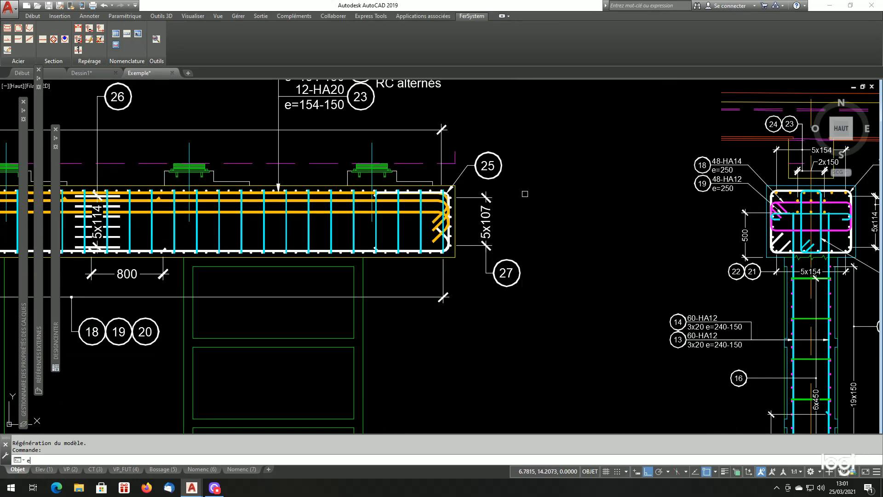
text(et)
key(Return)
click(546, 189)
click(475, 298)
key(Return)
click(532, 331)
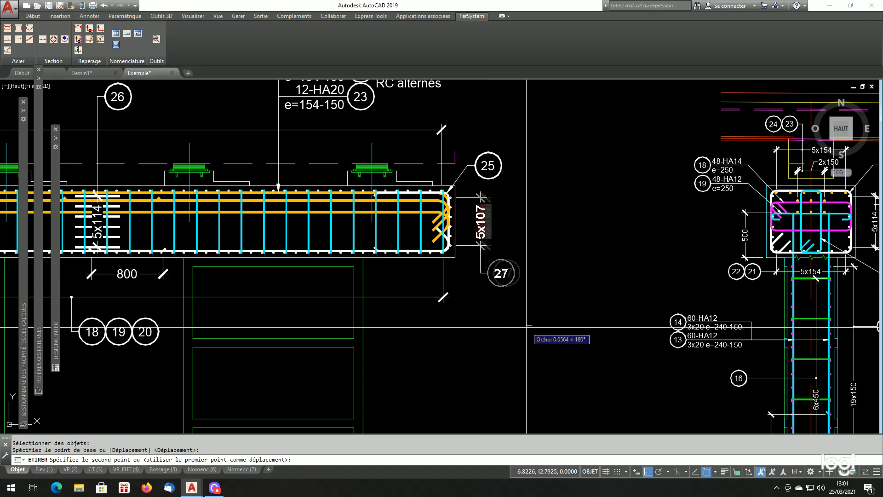
click(520, 329)
Stretch the 12-HA16 bar mark 25 label to the right, closer to the left end of the elevation's crossbeam
scroll(520, 328, down, 5)
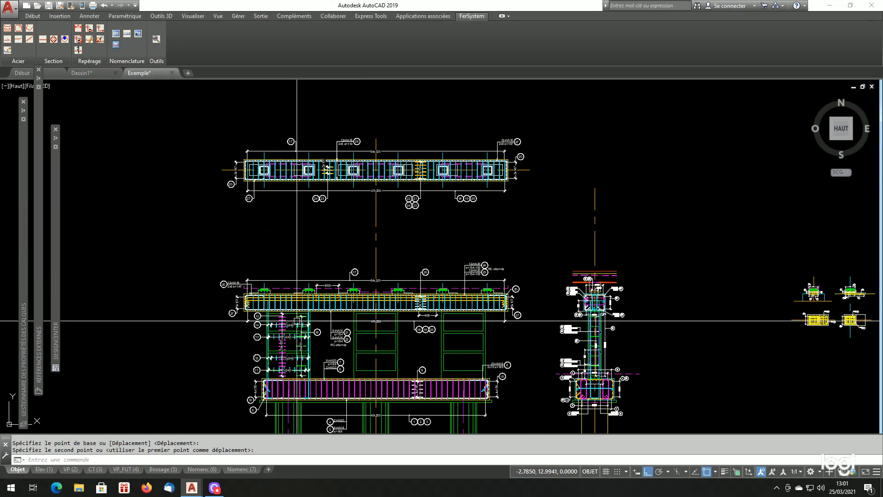
scroll(200, 202, up, 6)
key(Return)
click(213, 184)
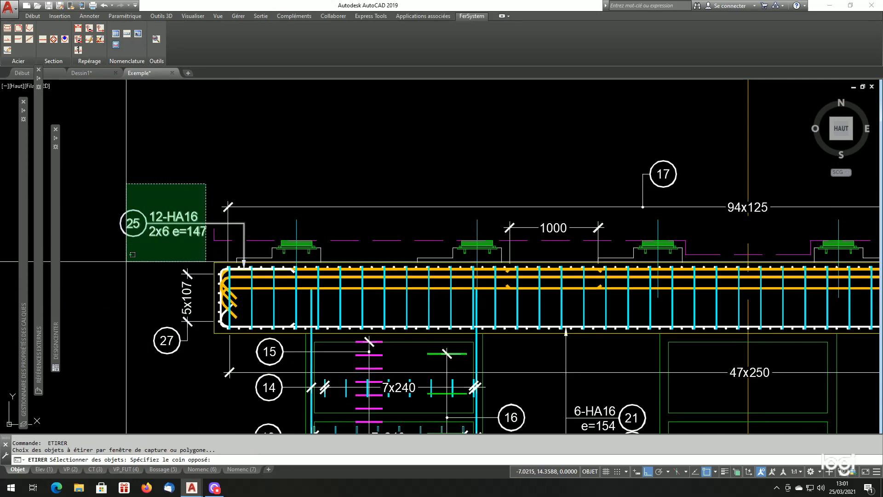
click(122, 246)
key(Return)
click(97, 269)
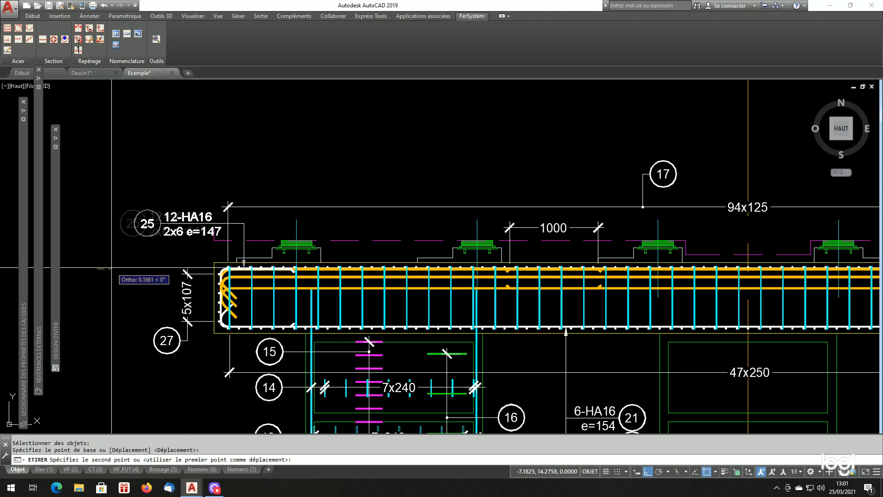
click(110, 267)
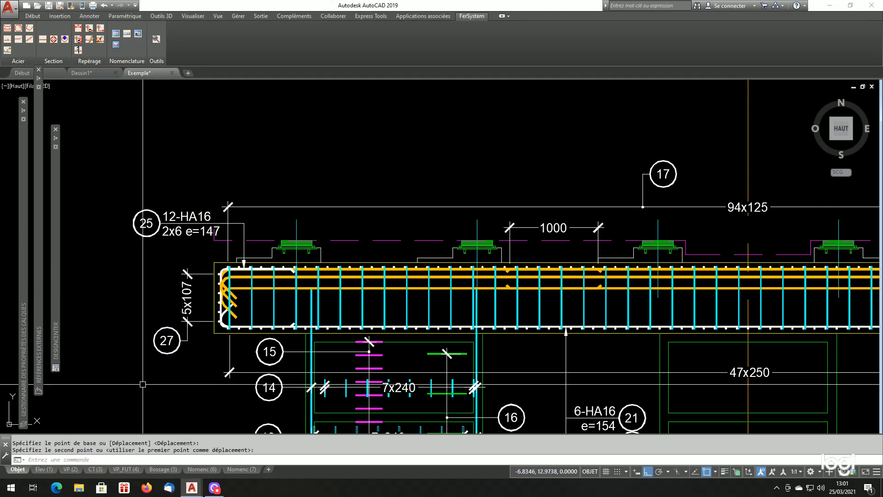
Return to the Elev (1) layout and fit the whole sheet in view to check the shifted bar marks
click(44, 468)
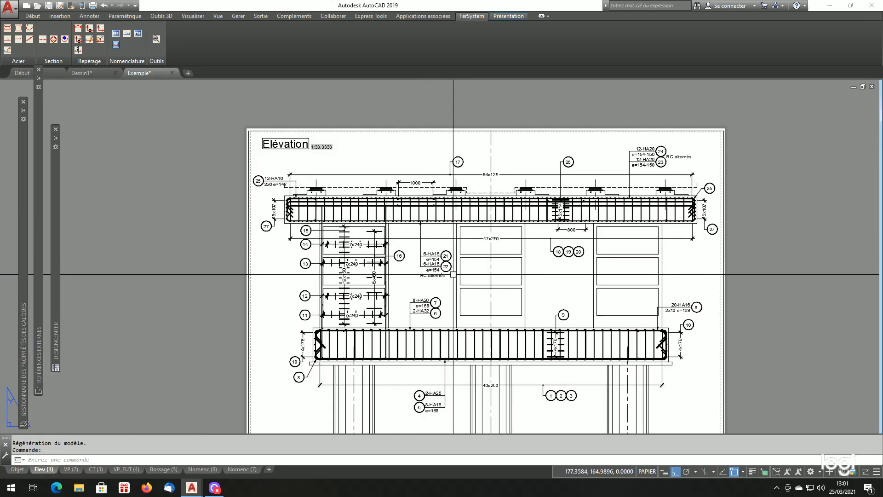
text(z)
key(Return)
text(et)
key(Return)
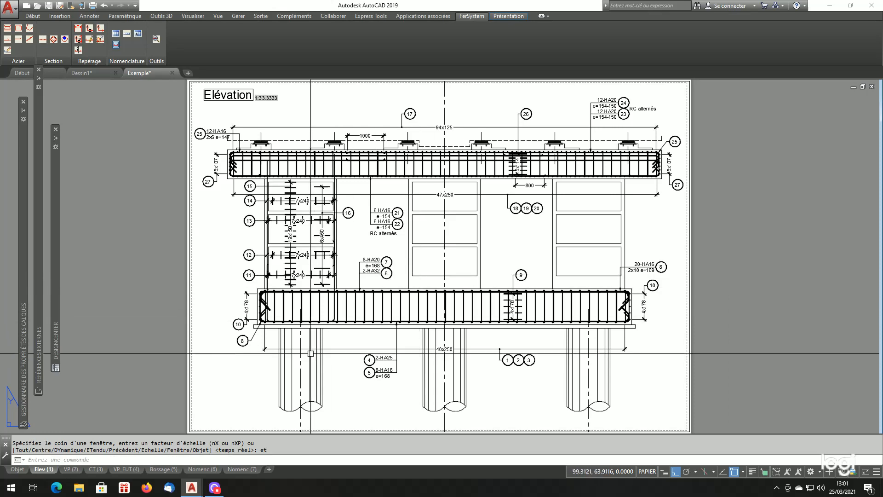
On the VP (2) layout, move both plan view viewports about 5 units to the left
click(76, 469)
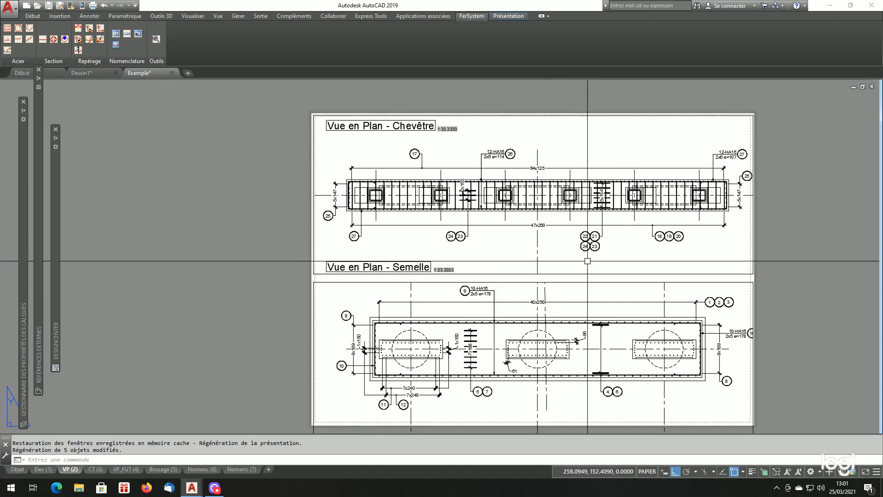
key(Return)
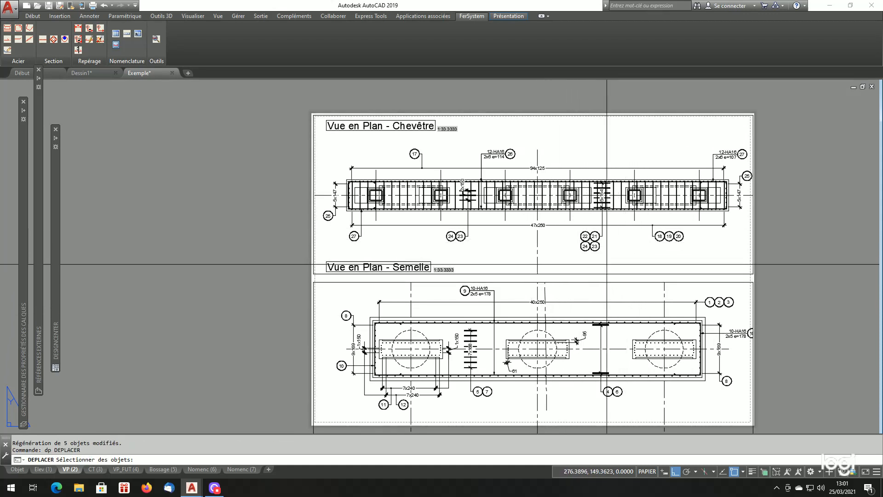
click(605, 267)
click(559, 287)
key(Return)
click(830, 281)
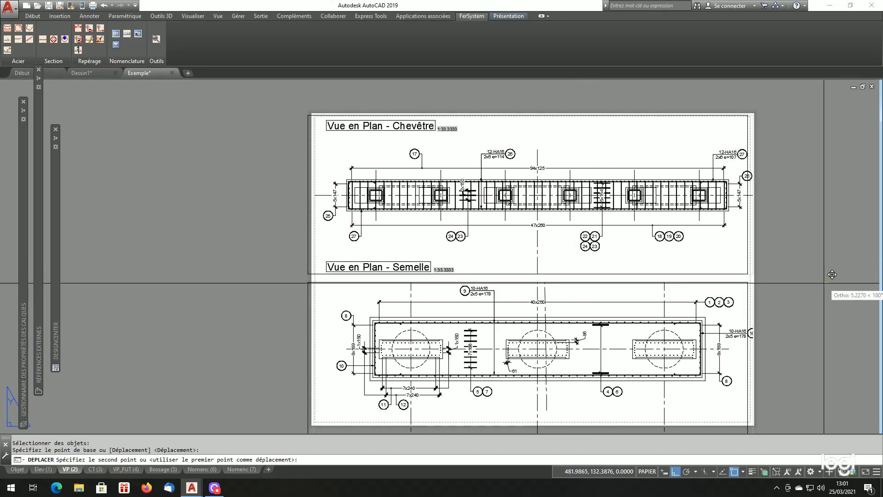
click(830, 274)
Stretch the right edges of both VP (2) viewports outward past the right border of the sheet
text(e)
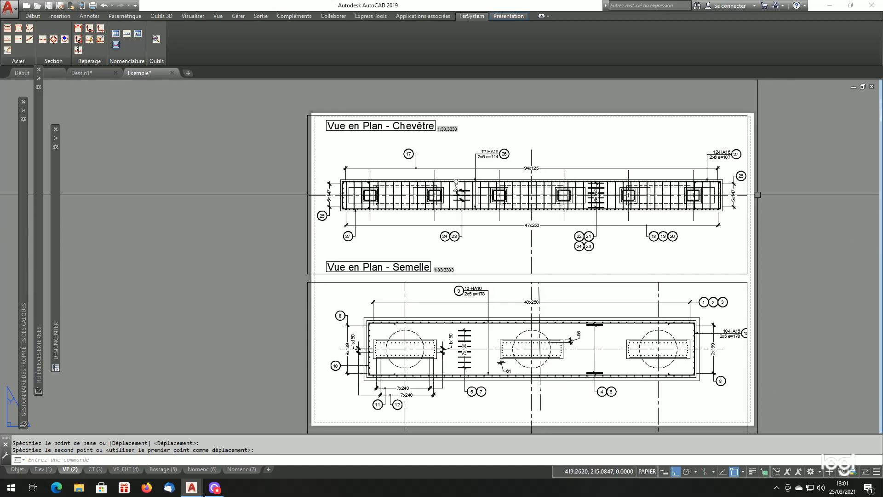
key(Return)
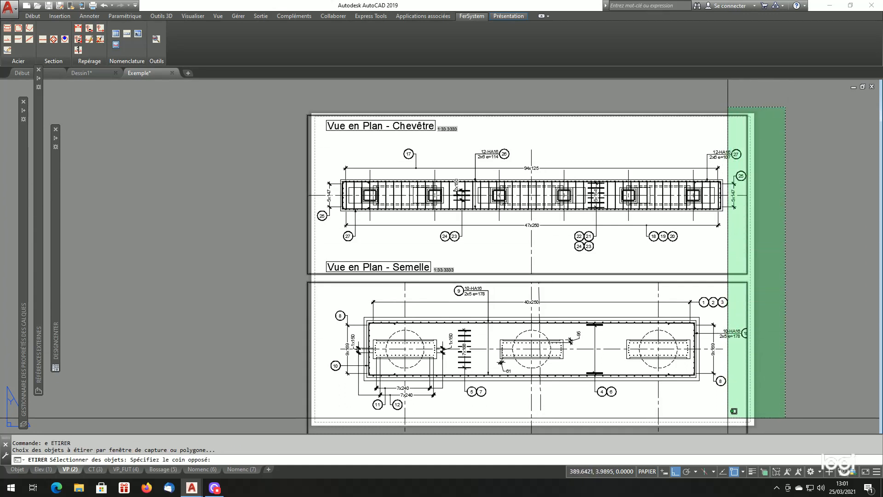
scroll(723, 403, down, 2)
click(742, 432)
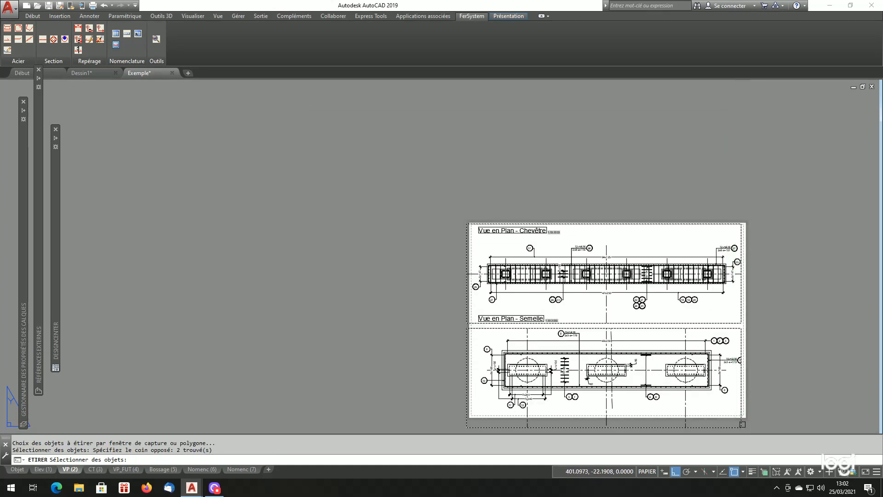
key(Return)
click(774, 371)
click(780, 372)
Inside the Semelle viewport, move the 10-HA16 bar mark 10 label slightly left so it fits within the printable area
scroll(745, 365, up, 10)
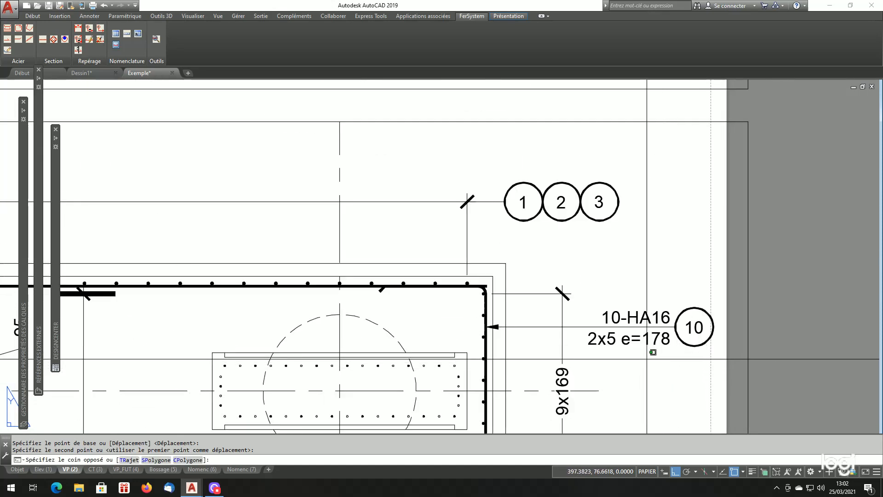
double_click(647, 358)
text(dp)
key(Return)
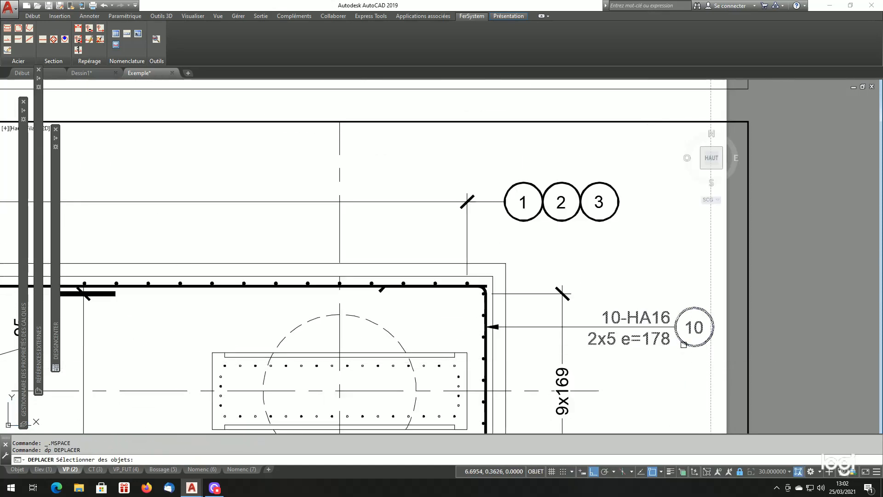
click(683, 345)
key(Return)
click(680, 362)
click(669, 362)
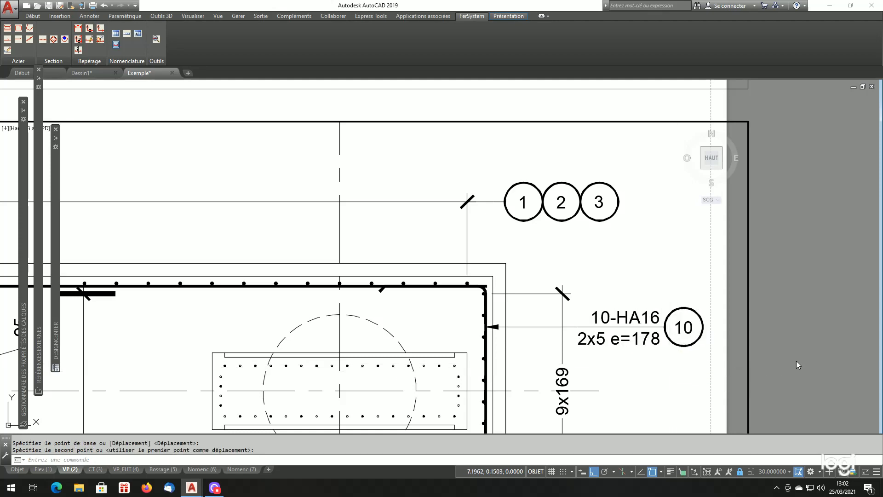
double_click(799, 361)
Check the Chevêtre and Semelle plan views against the sheet border with the whole VP (2) layout fitted in view
scroll(799, 361, down, 8)
scroll(706, 213, up, 3)
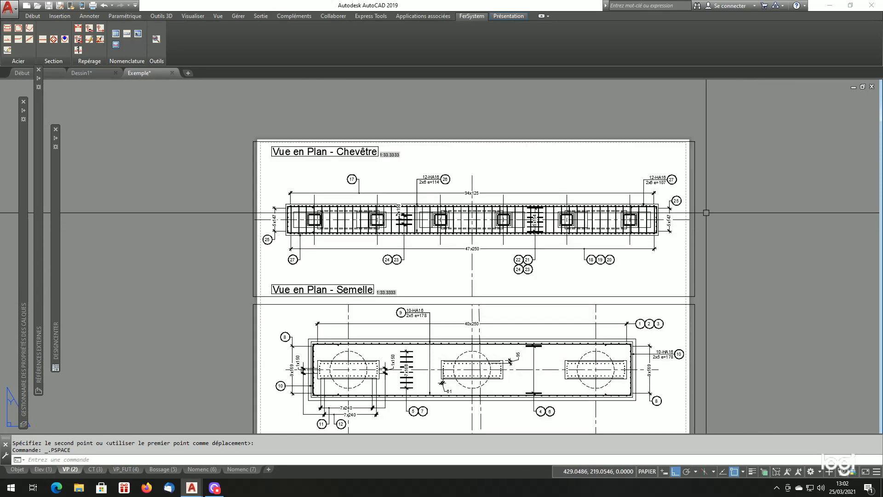
scroll(706, 213, down, 2)
scroll(495, 267, up, 2)
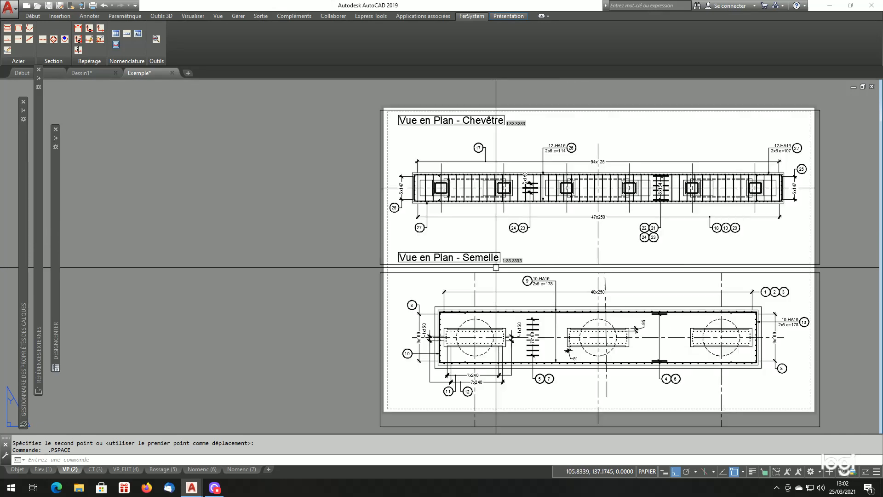
text(z)
key(Return)
text(et)
key(Return)
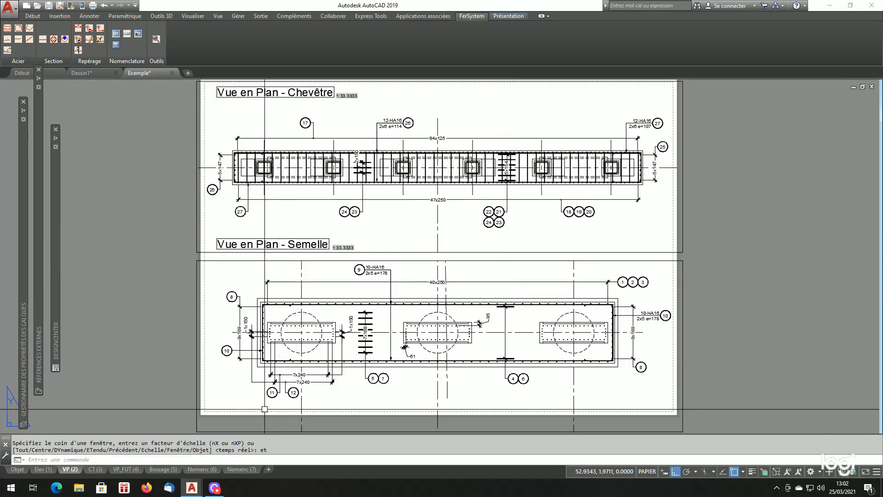
Review the sheet composition of the CT (3), VP_FUT (4), Bossage (5) and Nomenc (6) layouts
click(95, 469)
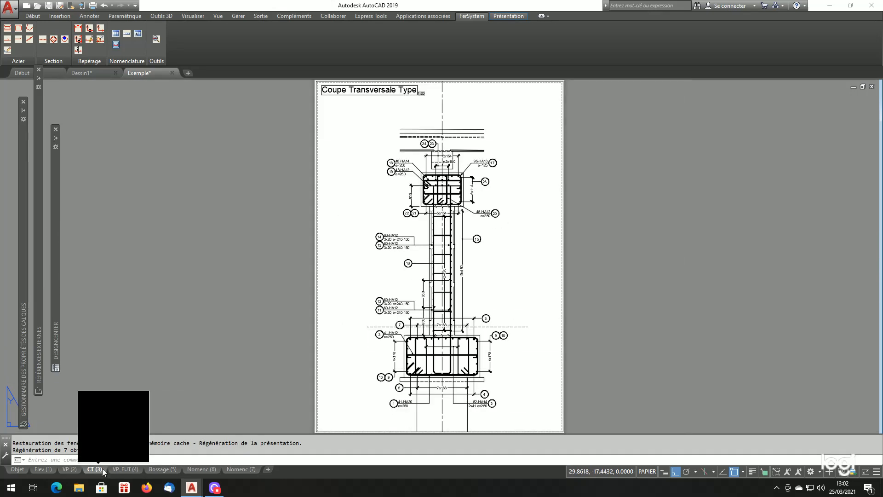
click(120, 469)
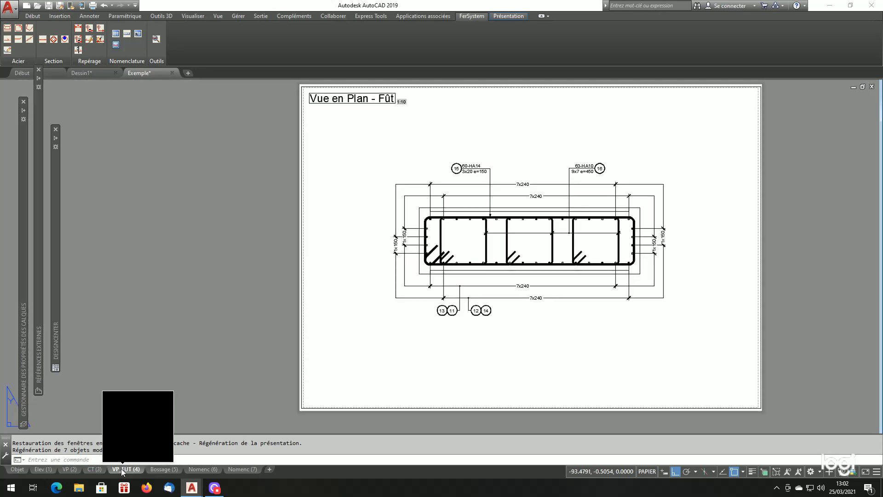
click(156, 470)
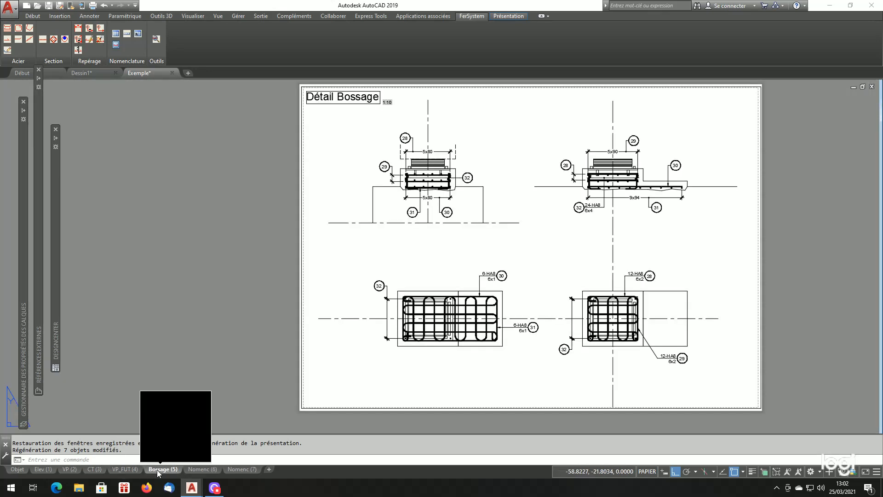
click(193, 471)
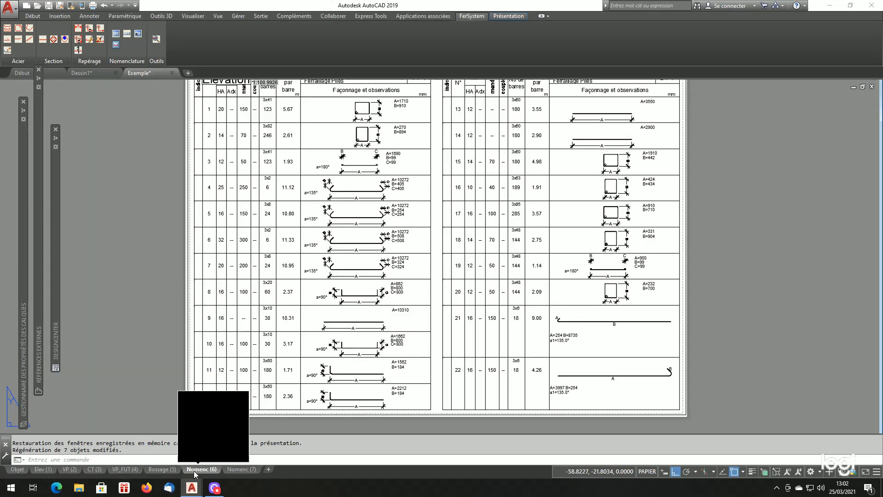
On the Nomenc (7) layout, erase the stray Elévation title and its scale label overlapping the bar schedule header
click(235, 470)
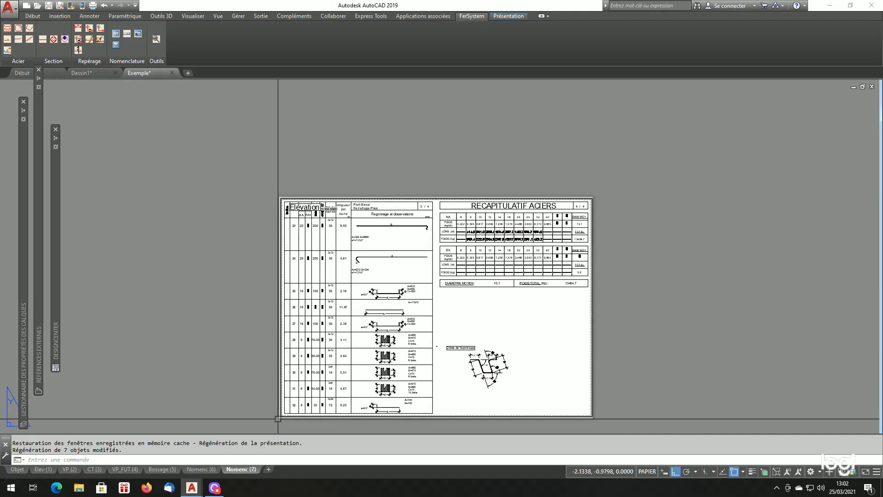
text(z)
key(Return)
text(et)
key(Return)
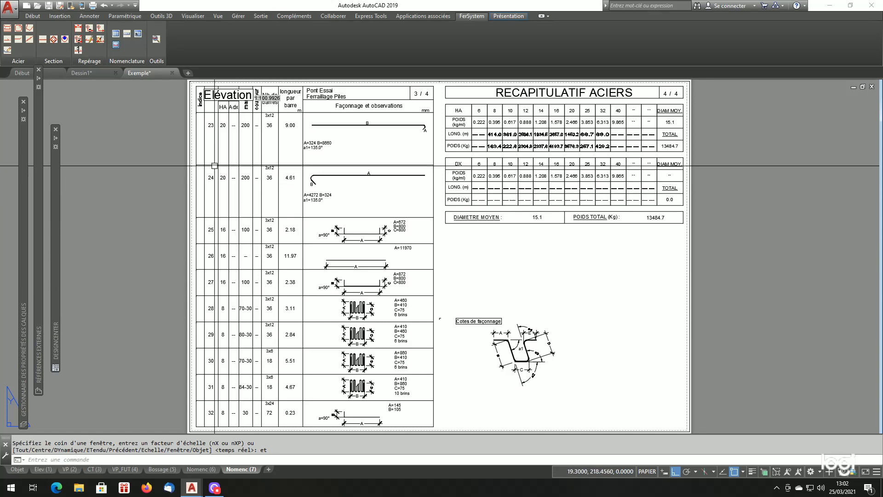
scroll(177, 98, down, 2)
scroll(177, 101, up, 4)
click(176, 101)
click(394, 165)
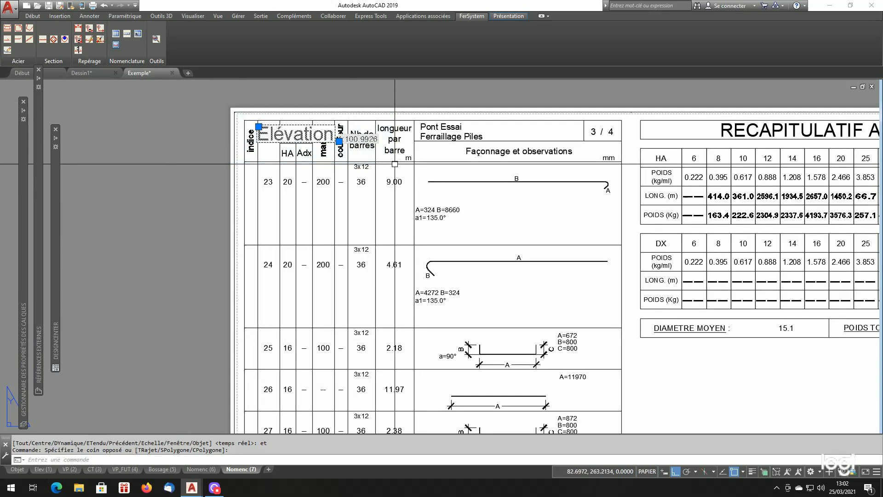
text(ef)
key(Return)
Erase the Elévation title and scale label covering the header of schedule page 1/4 on the Nomenc (6) layout
click(201, 468)
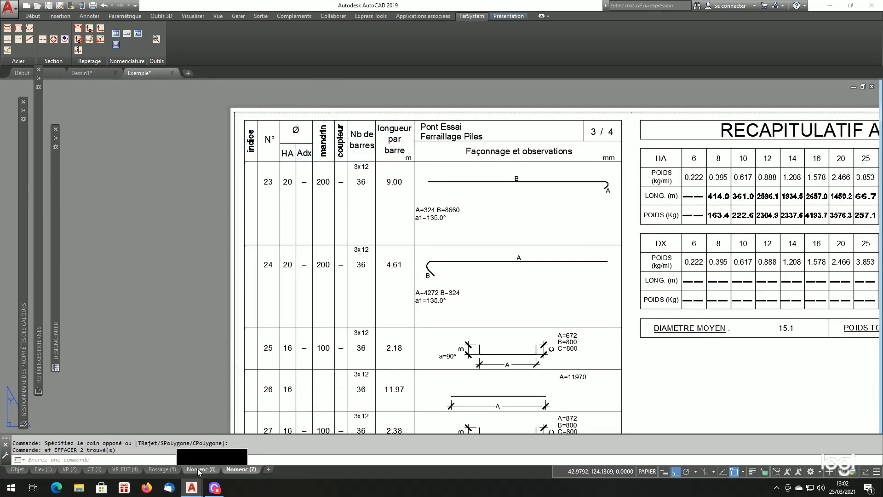
scroll(221, 211, down, 5)
scroll(221, 211, up, 4)
click(221, 211)
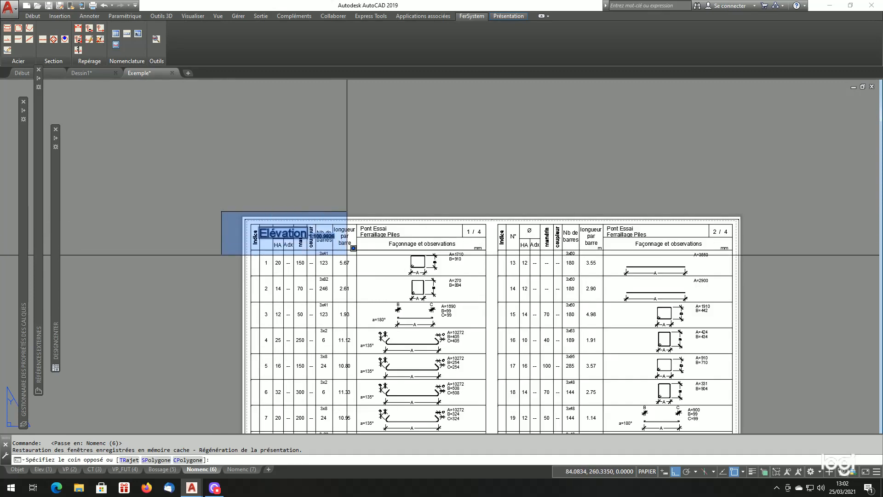
click(350, 256)
text(ef)
key(Return)
scroll(285, 305, down, 2)
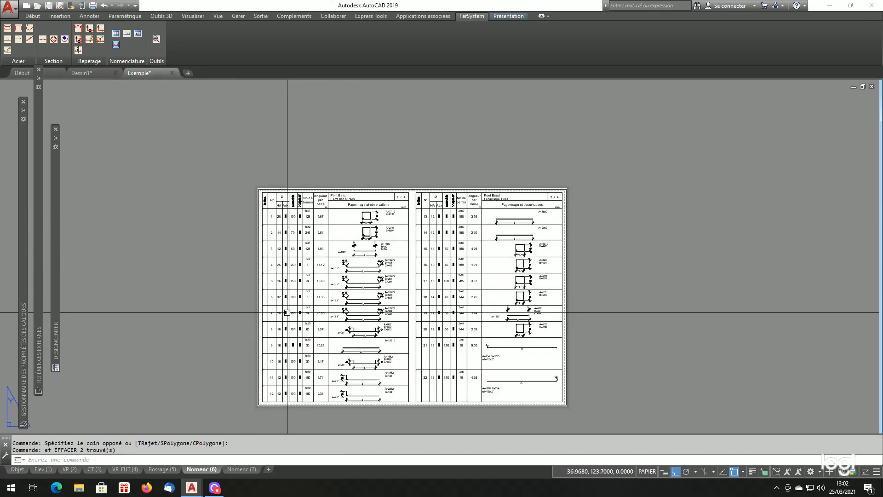
text(z)
key(Return)
text(et)
key(Return)
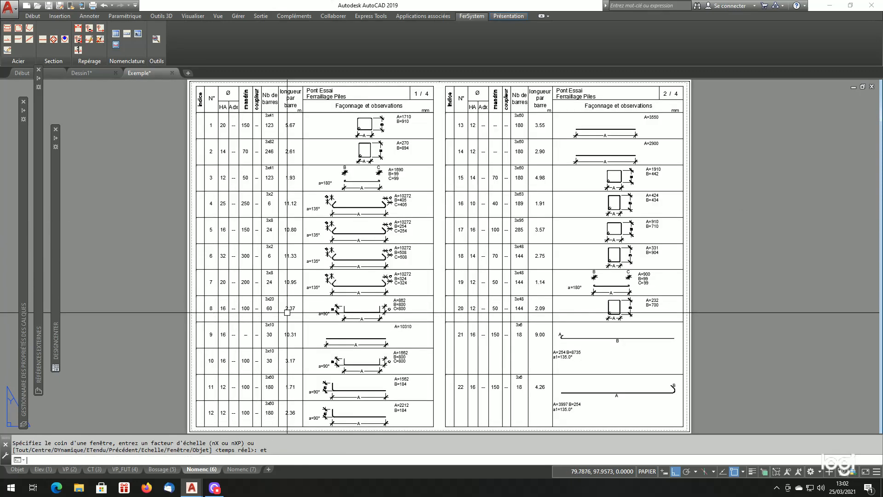
Check every layout from Nomenc (7) back to Elev (1), with the Nomenc (7) sheet fitted in view
click(243, 469)
text(z)
key(Return)
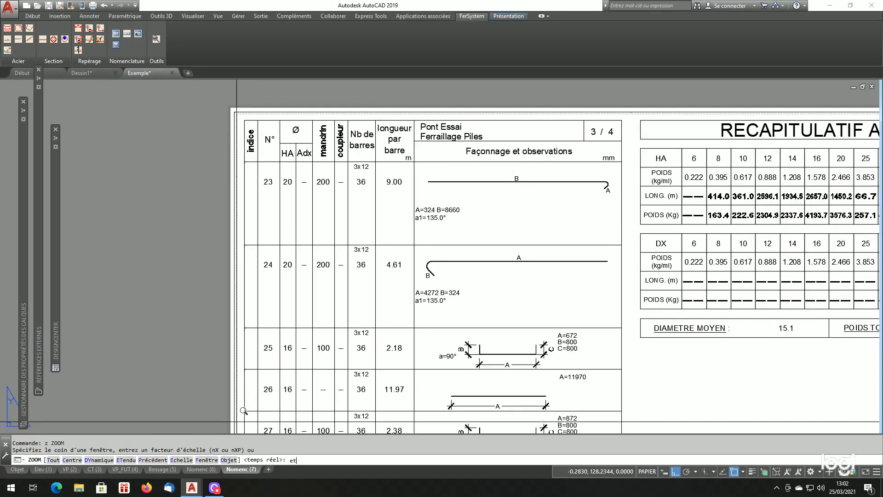
text(et)
key(Return)
click(205, 469)
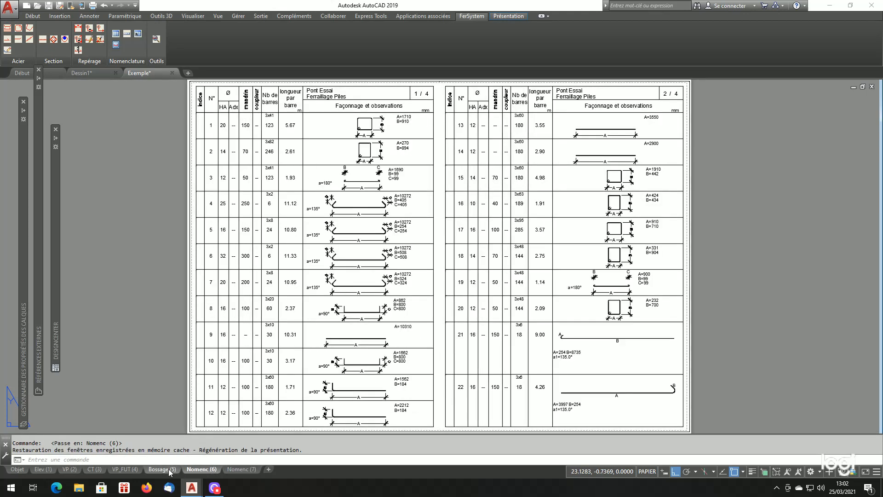
click(162, 469)
click(115, 470)
click(95, 469)
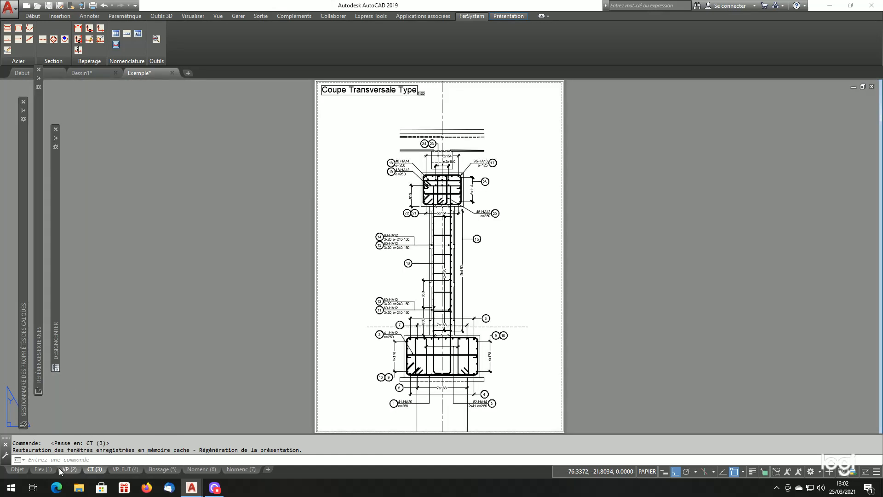
click(69, 469)
click(43, 469)
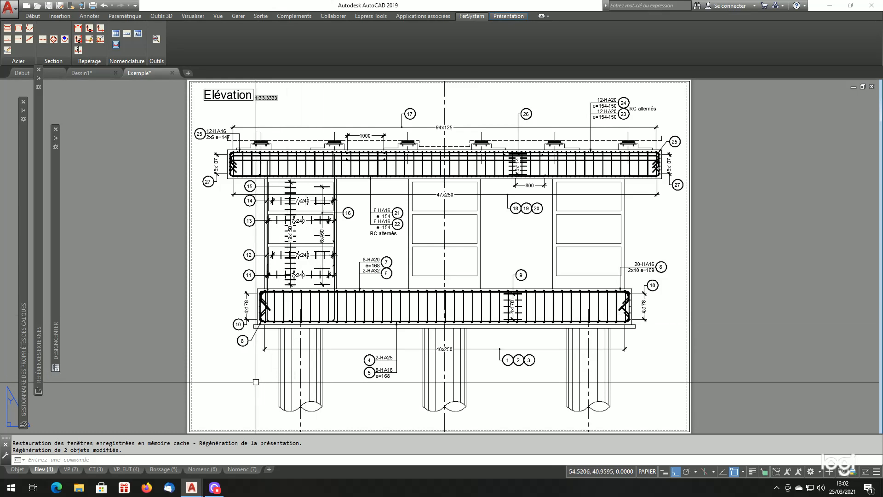
Publish all seven layouts as Exemple.pdf in D:\Base de donnees\fer\Exemples, replacing the existing file
right_click(246, 468)
click(295, 411)
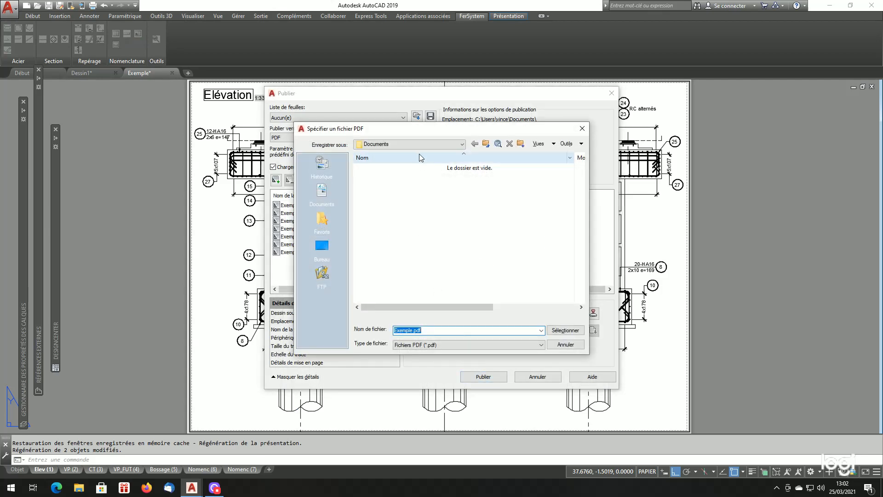
click(421, 144)
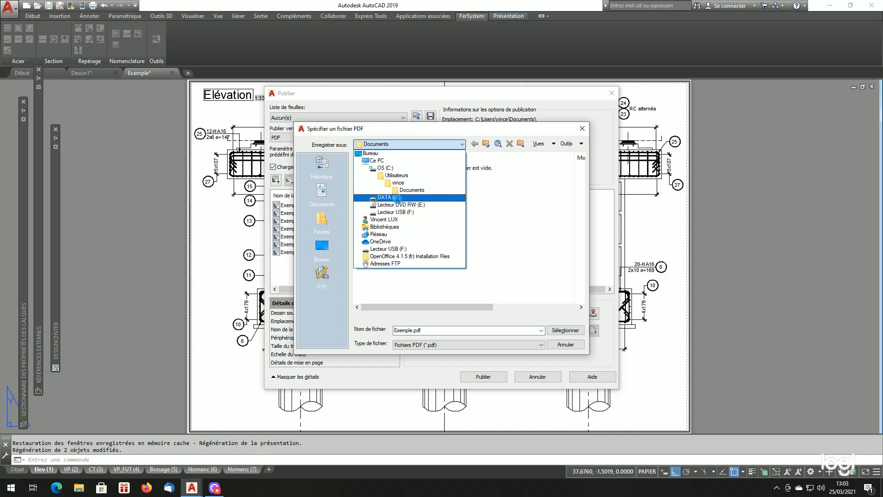
click(396, 198)
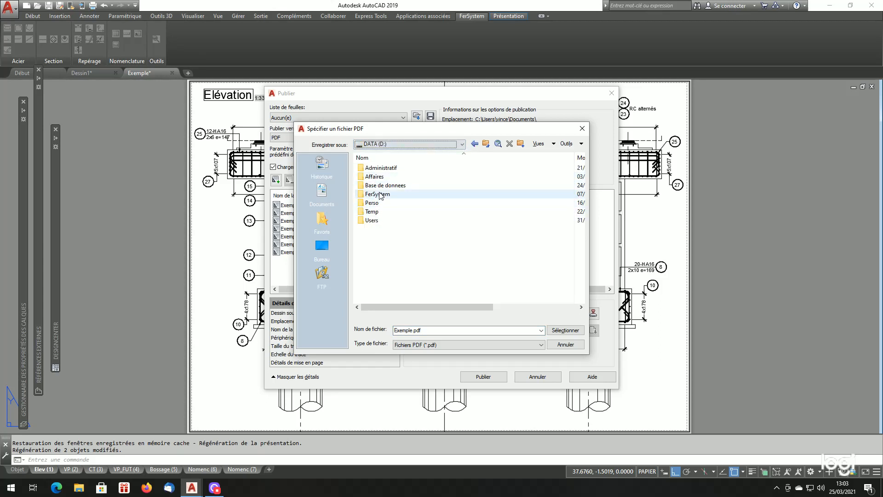
double_click(386, 186)
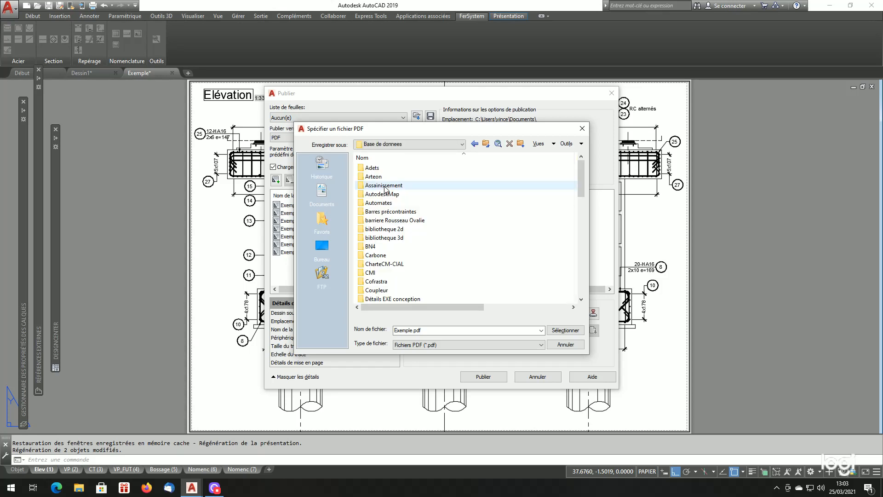
scroll(394, 241, down, 3)
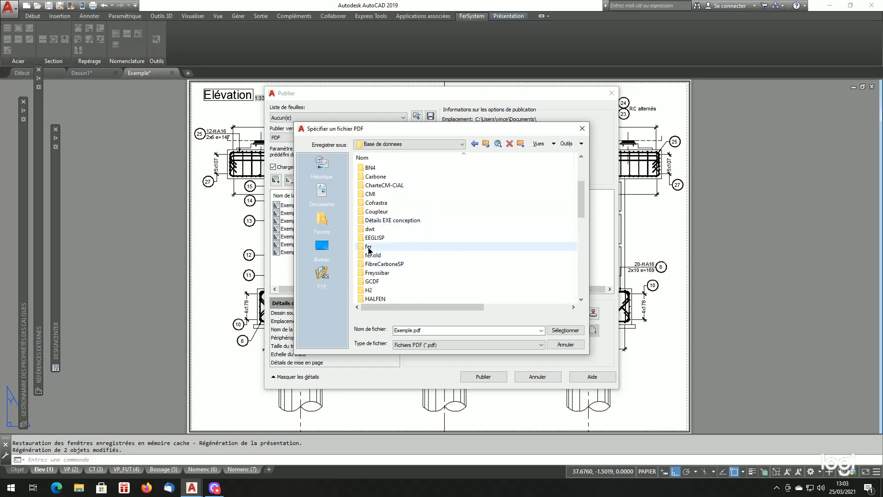
double_click(371, 249)
double_click(380, 204)
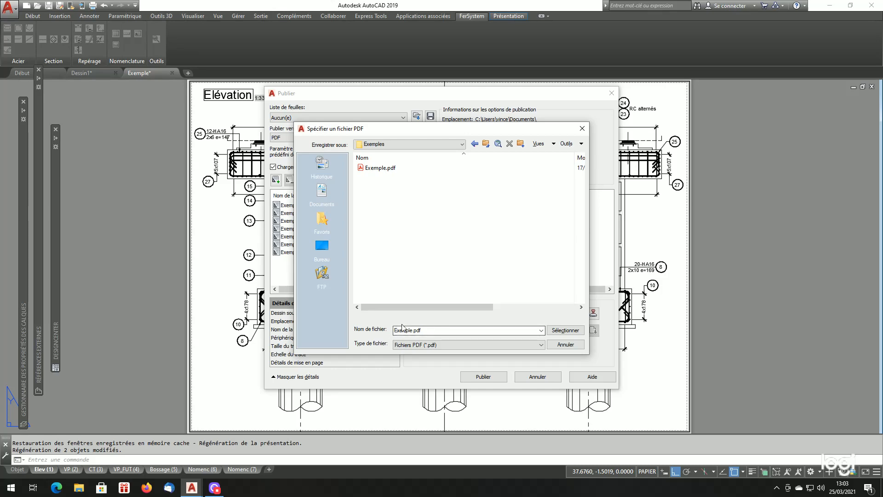
click(566, 330)
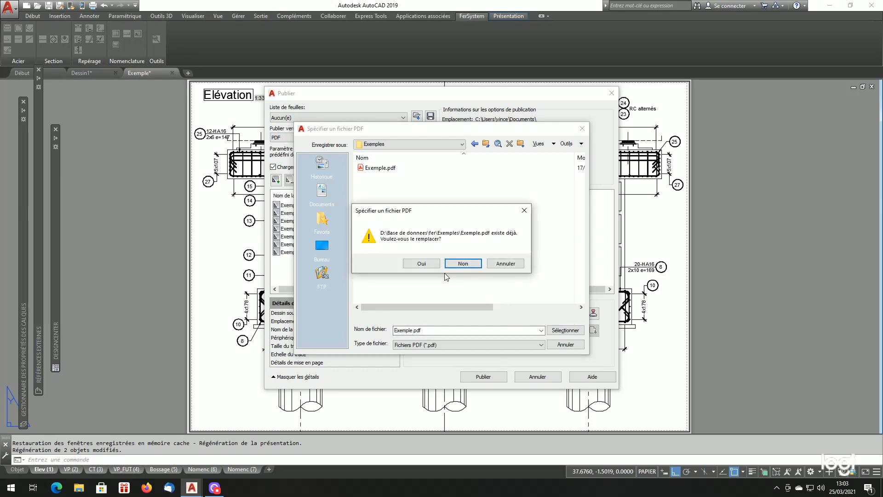
click(416, 265)
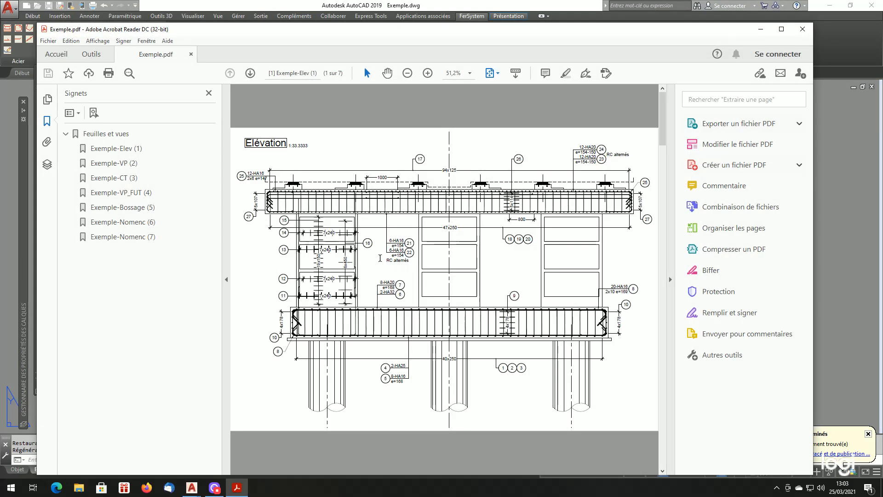
Page back and forth through the seven sheets of Exemple.pdf in Acrobat Reader to check the published views and bar schedules
scroll(380, 258, down, 1)
scroll(380, 258, down, 1)
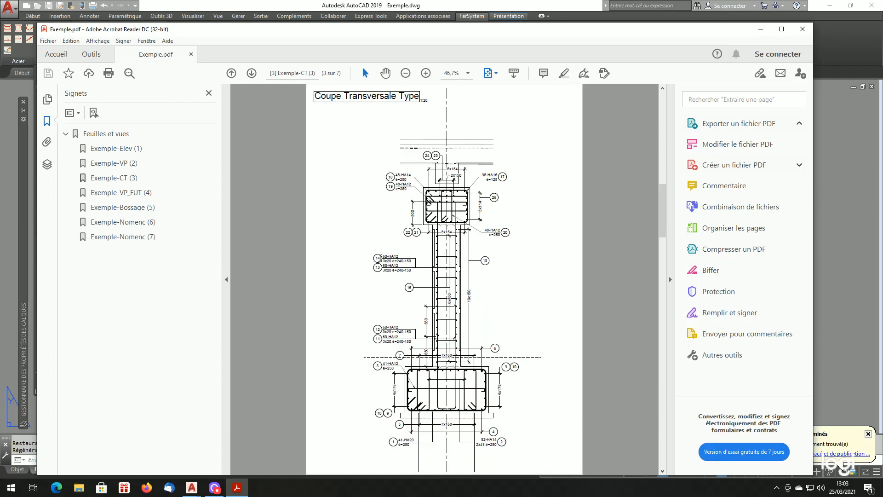
key(Right)
key(Right)
key(Right)
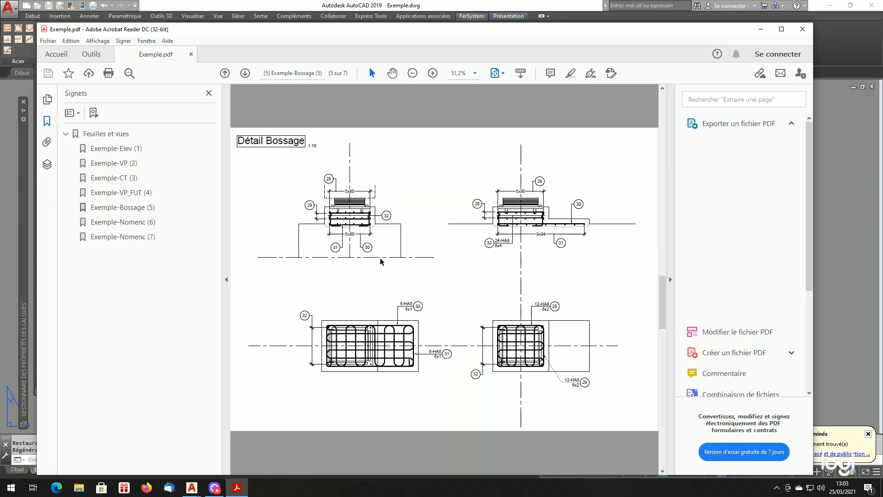
key(Right)
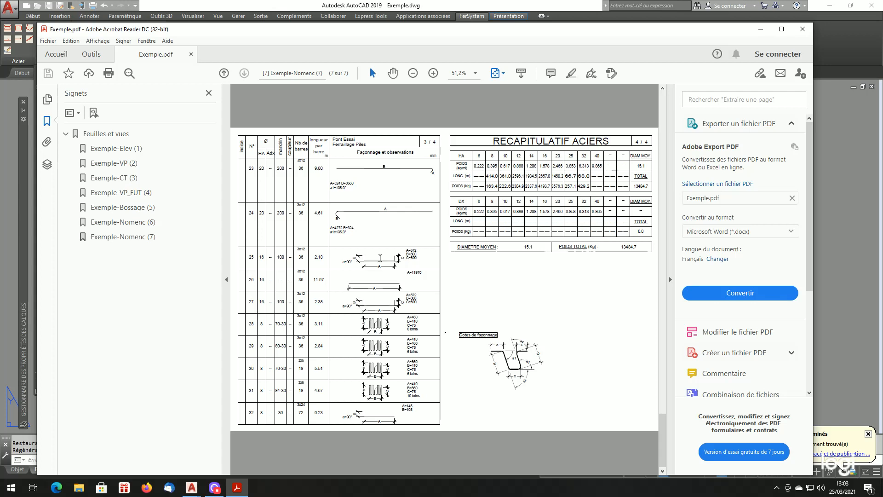
key(Left)
key(Left)
key(Left)
key(Left)
key(Left)
key(Left)
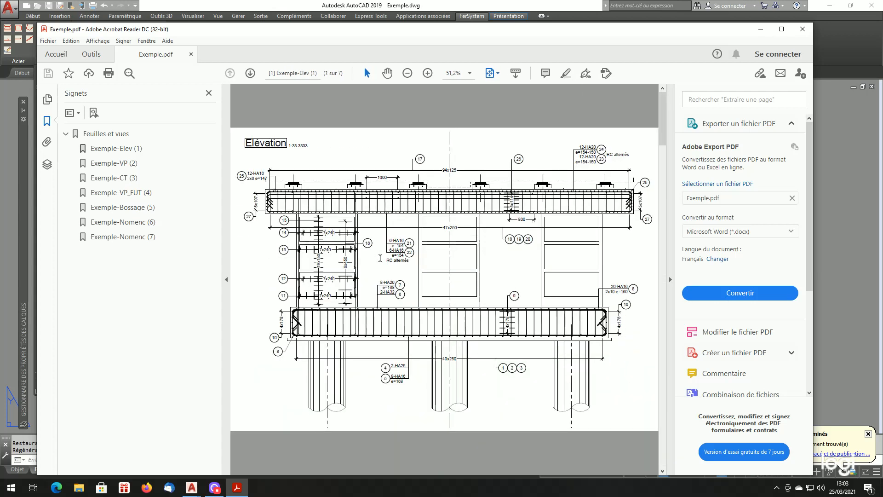
key(Right)
key(Right)
key(Right)
key(Right)
key(Right)
key(Right)
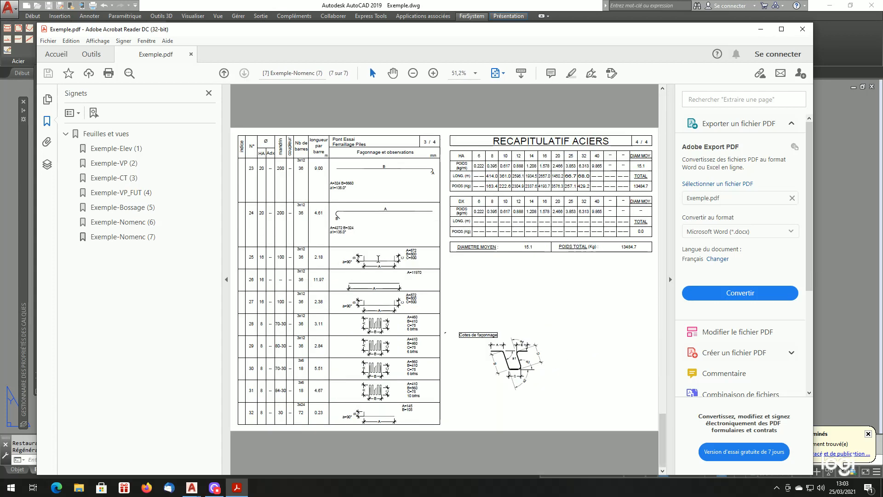
key(Left)
key(Left)
key(Left)
key(Left)
key(Left)
key(Left)
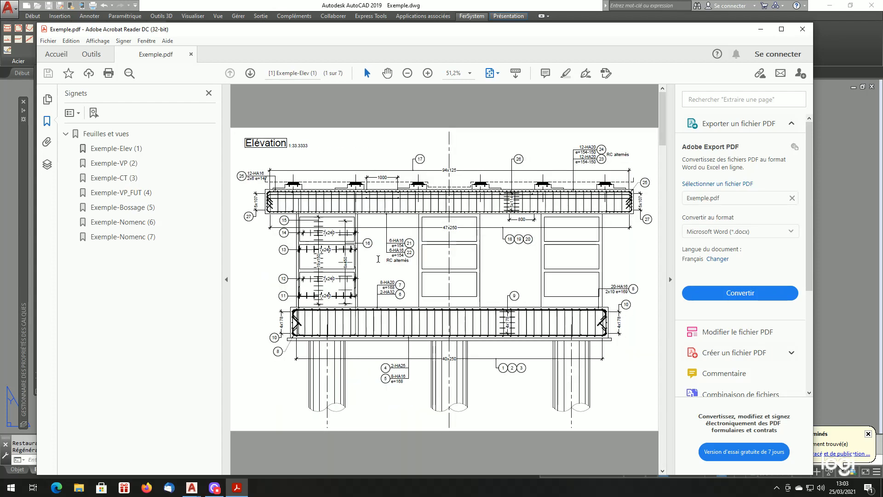